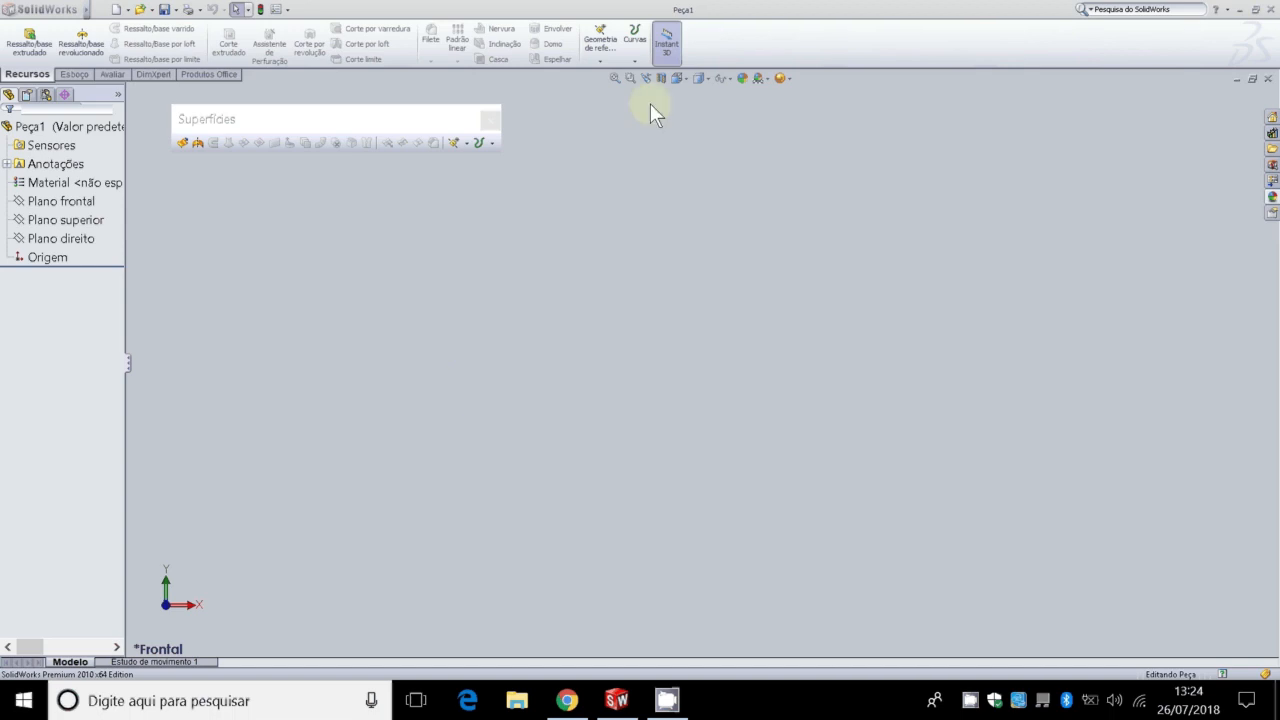
Step: Sketch an open five-line arch on the front plane (Plano frontal), with vertical sides about 42 mm long and a horizontal top, and close the sketch
left_click(80, 75)
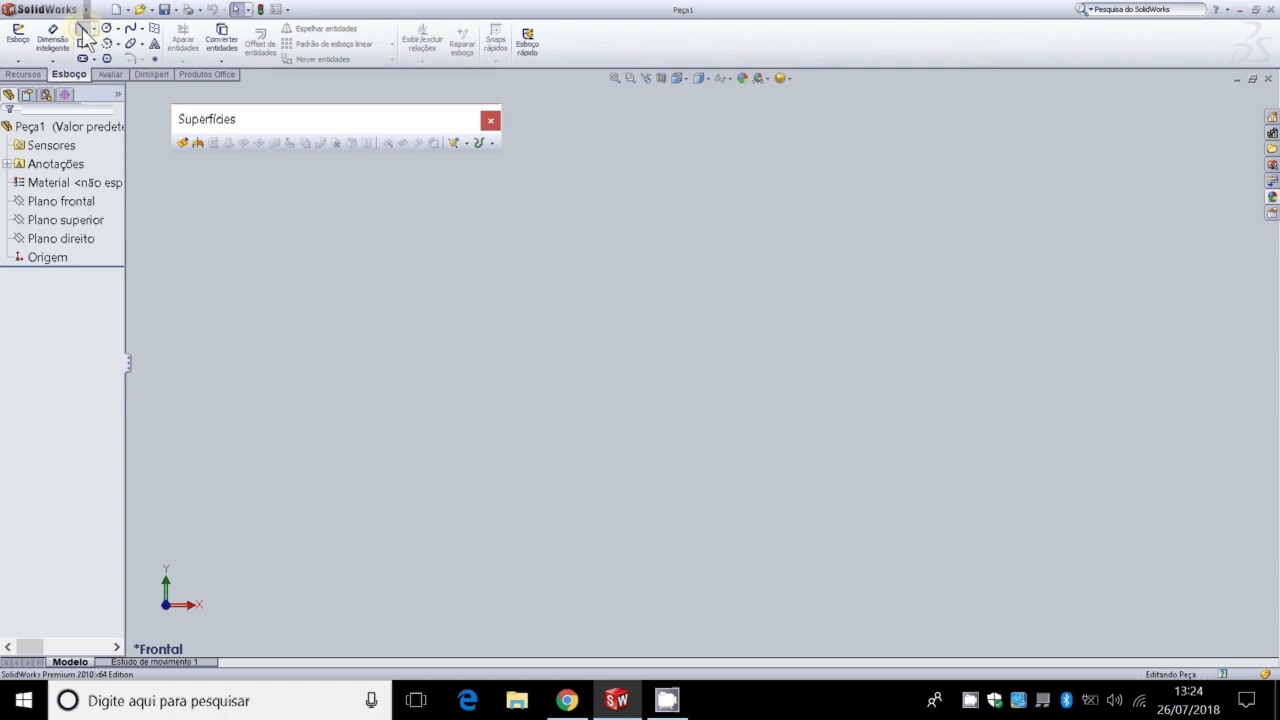
left_click(84, 44)
left_click(562, 330)
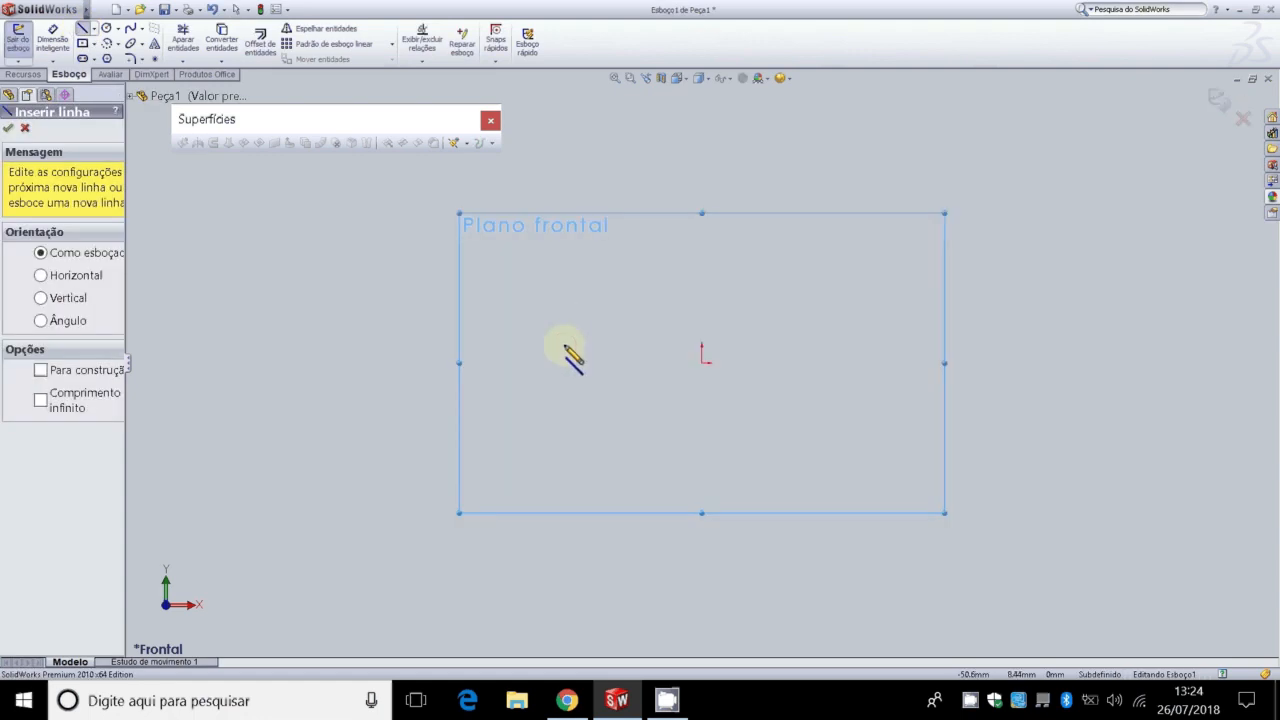
left_click(570, 360)
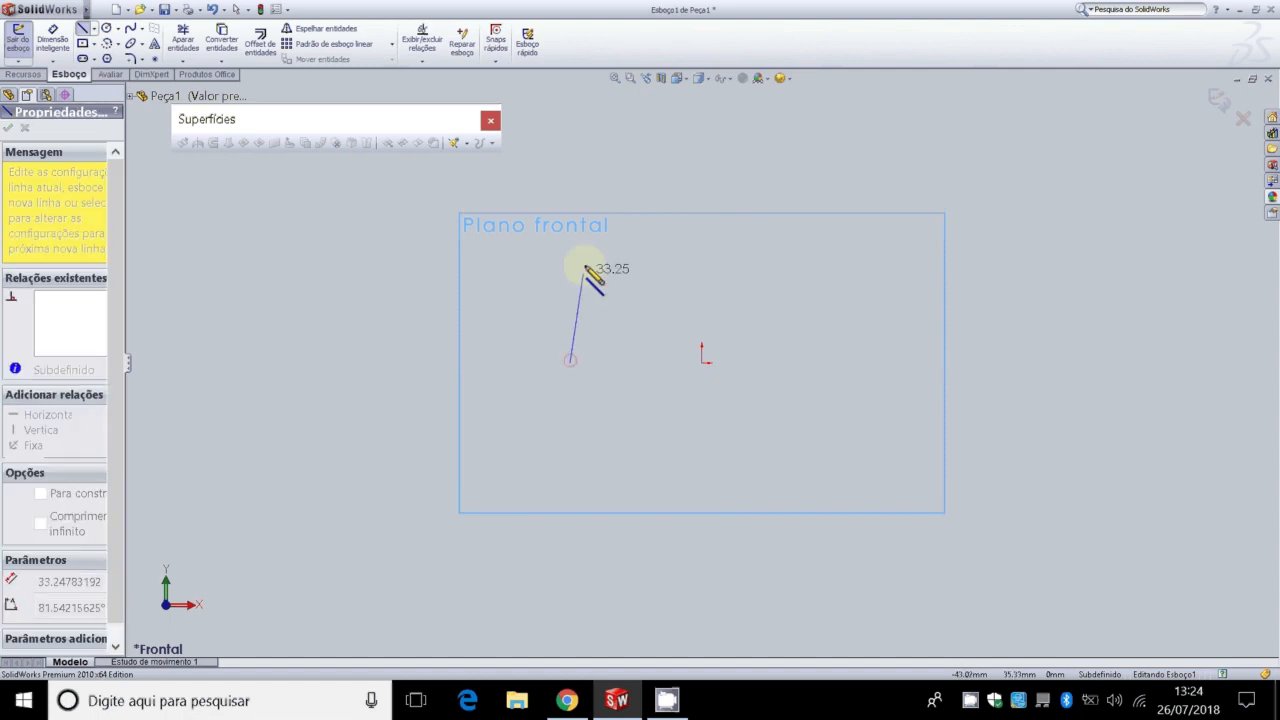
left_click(570, 247)
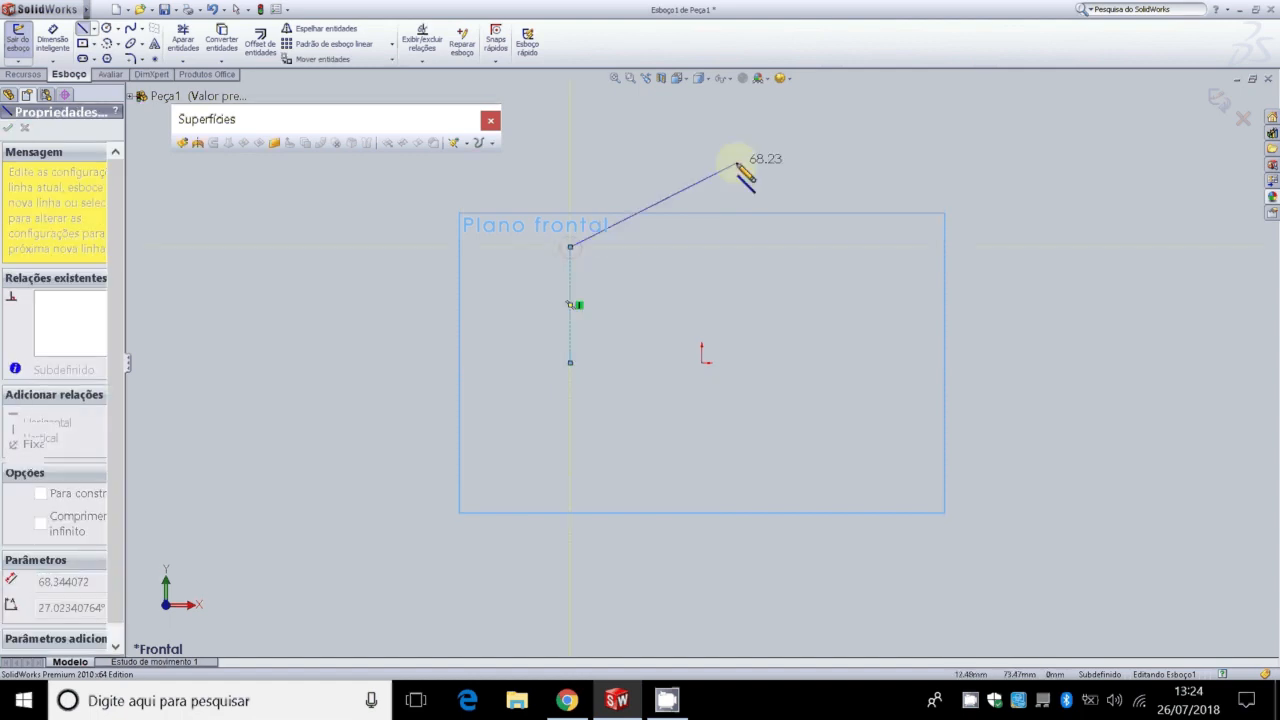
left_click(655, 178)
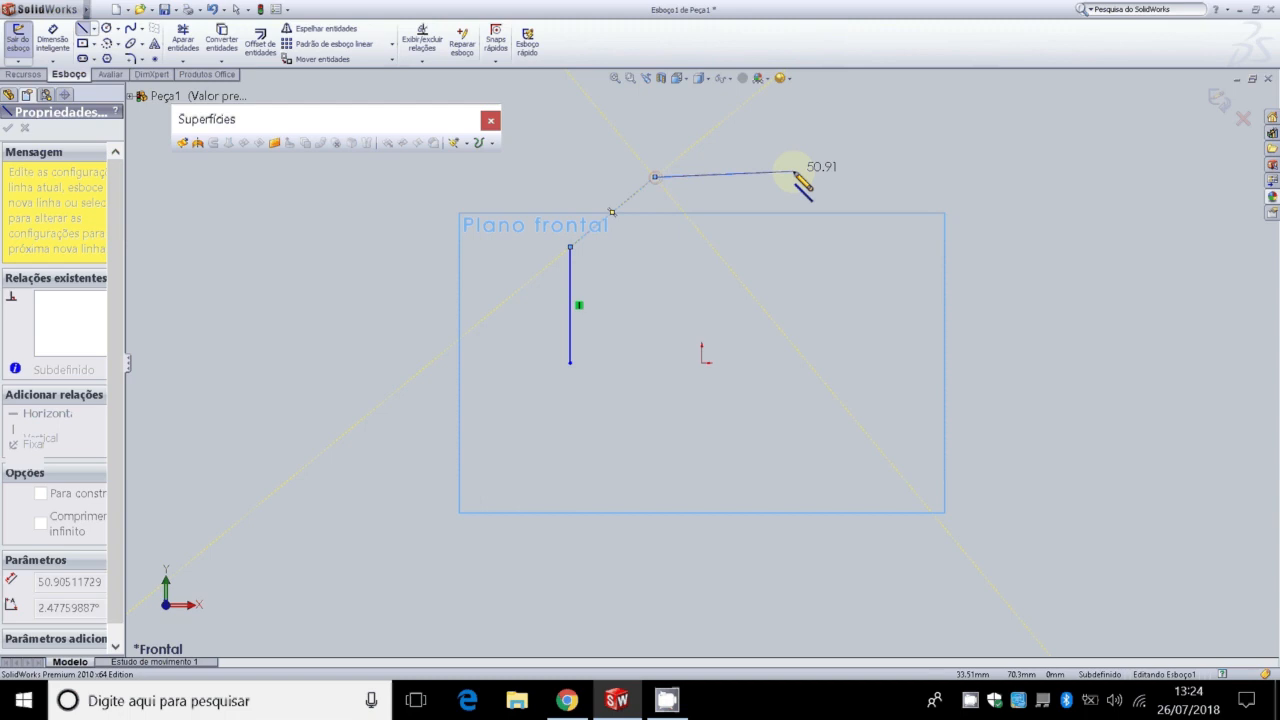
left_click(802, 178)
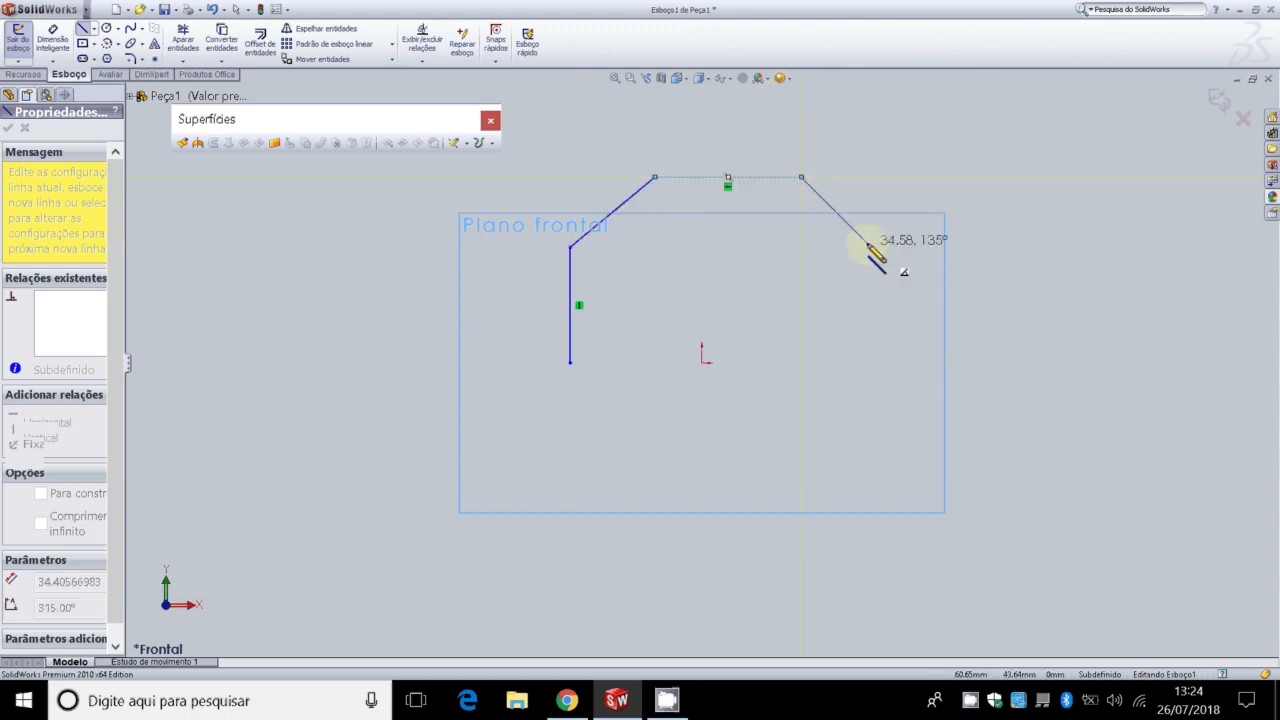
left_click(871, 247)
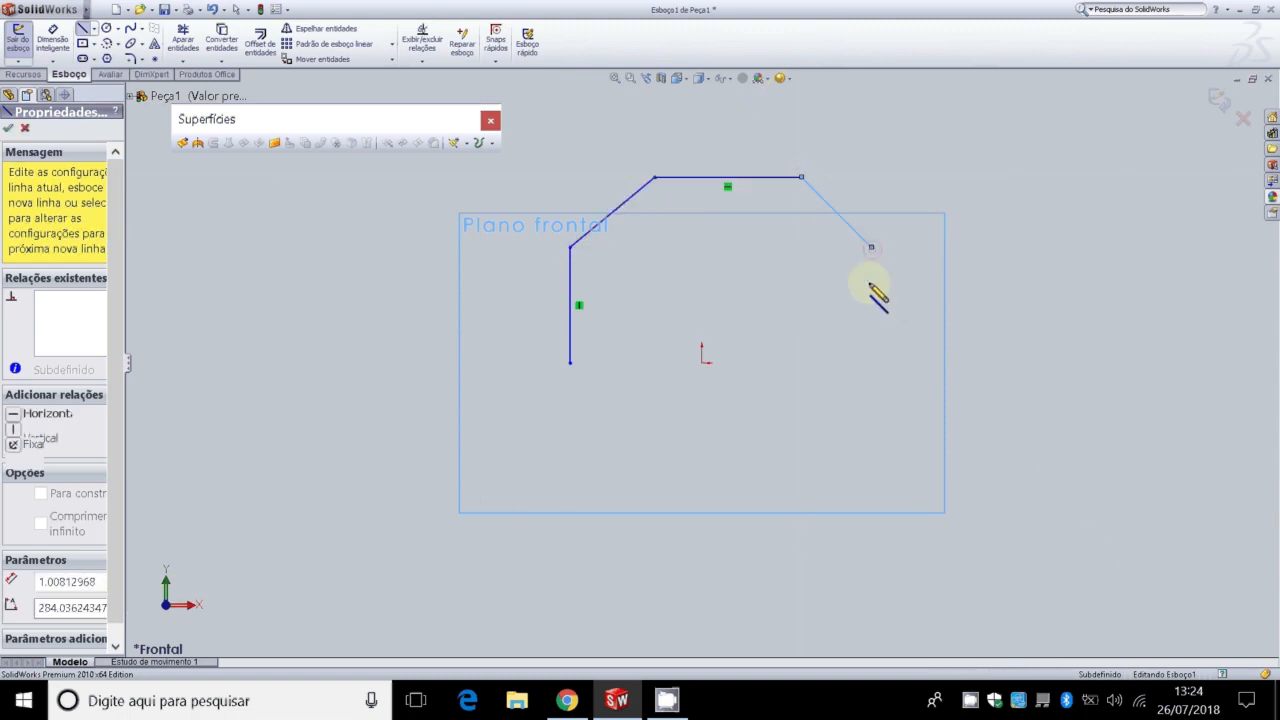
left_click(871, 364)
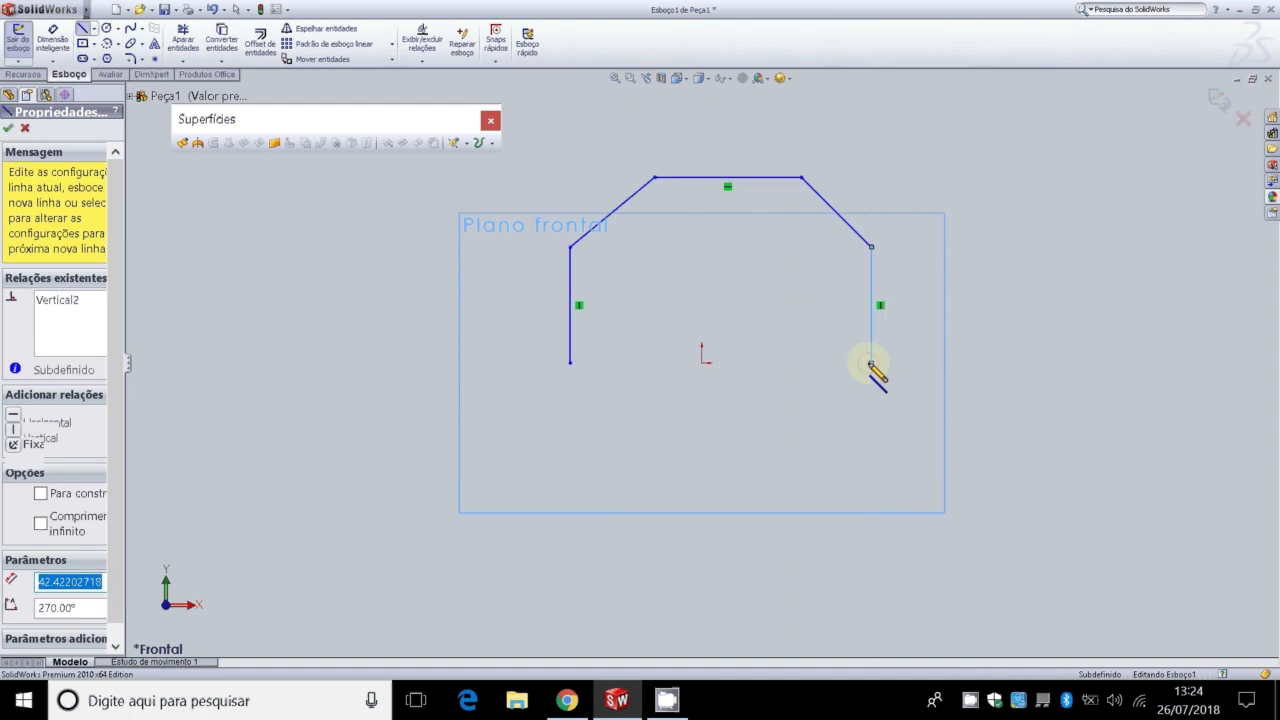
key("Escape")
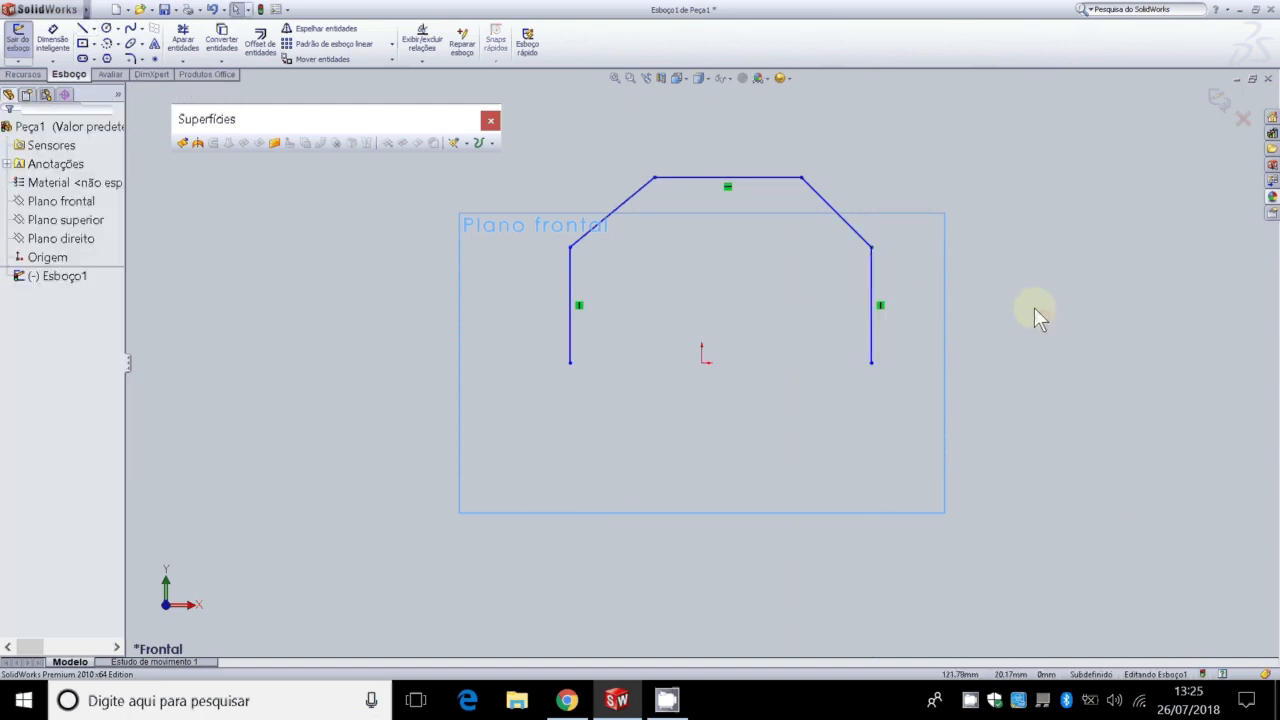
left_click(5, 48)
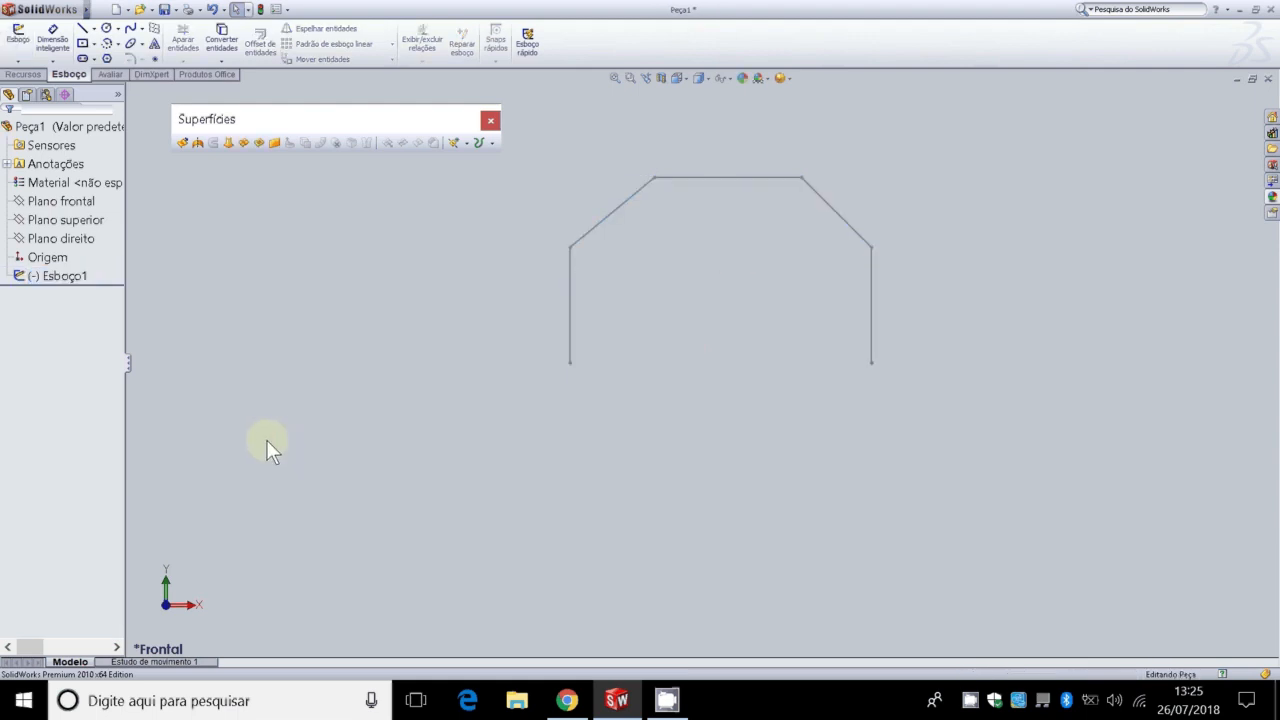
Step: On the top plane (Plano superior), sketch a three-point spline joining the arch profile's two ends, with its midpoint about 104 mm away from the profile
key("ctrl+5")
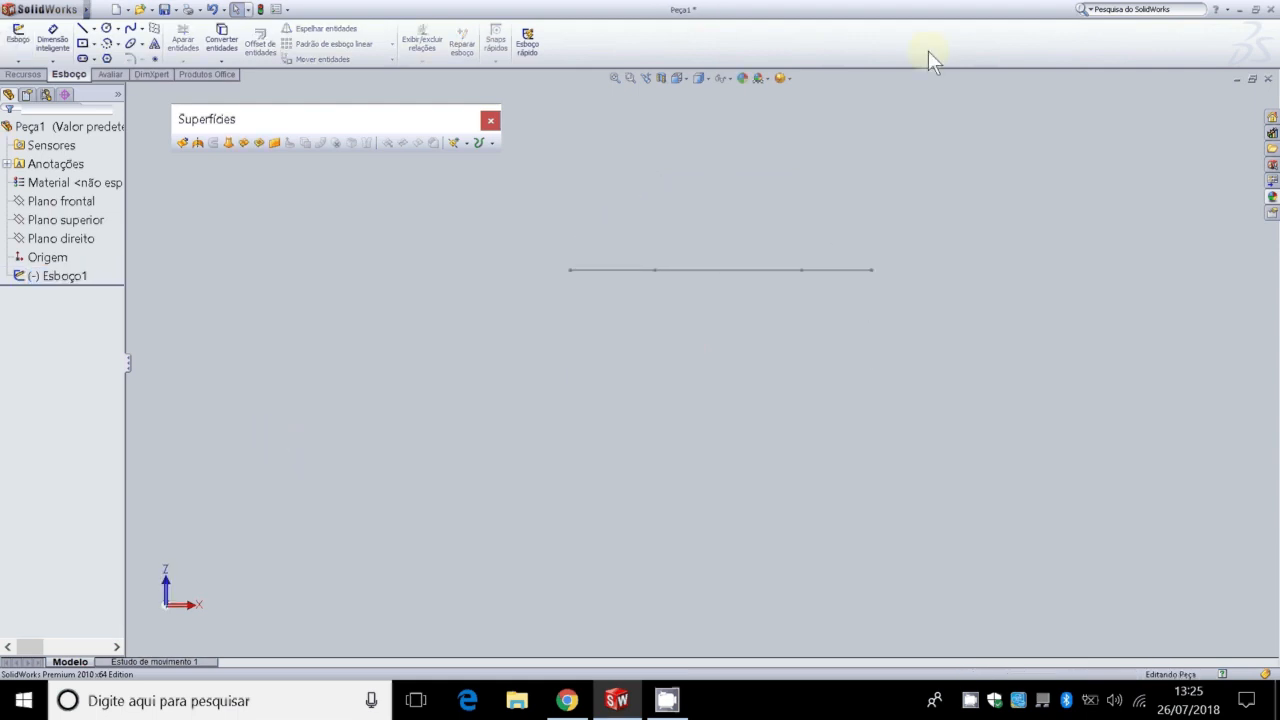
left_click(88, 220)
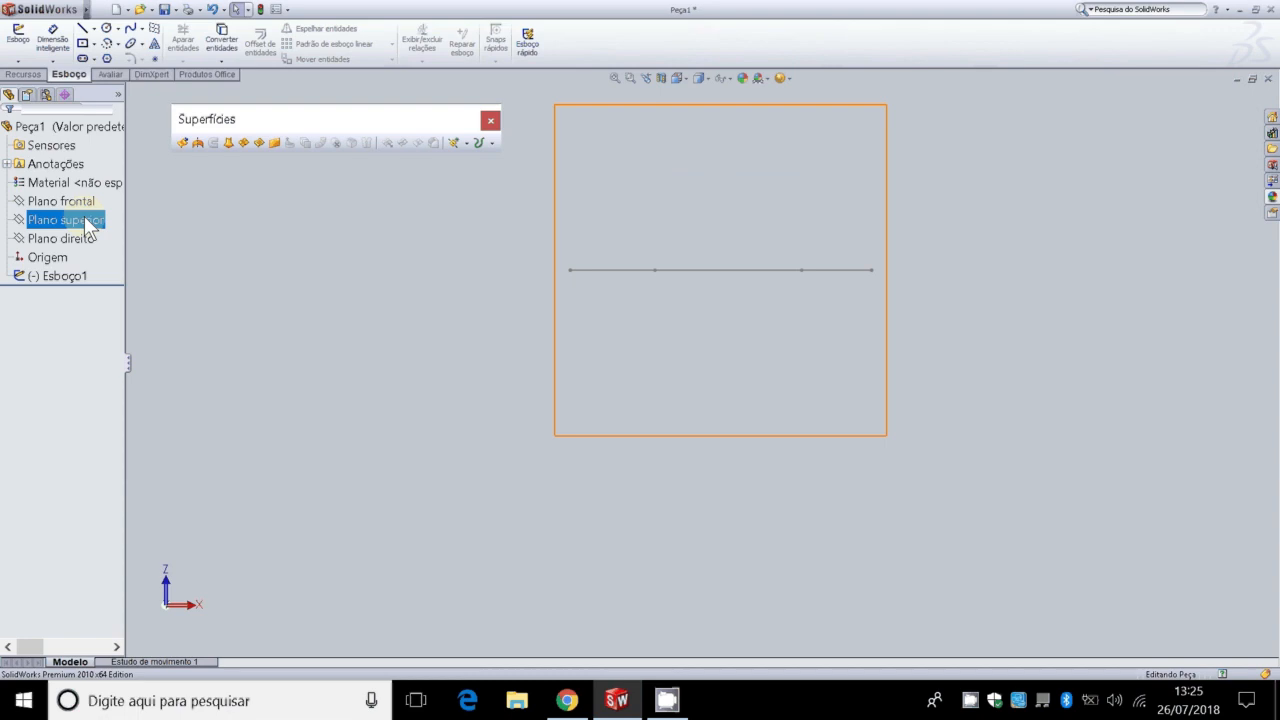
left_click(86, 221)
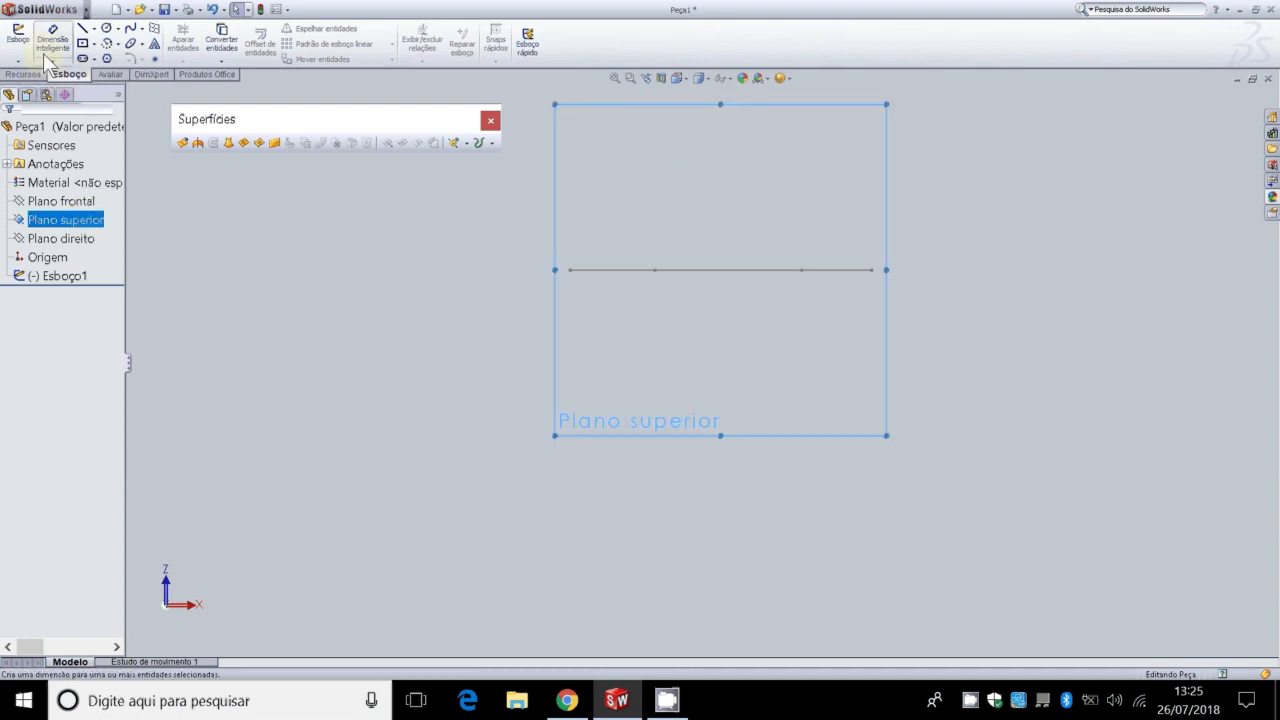
left_click(18, 38)
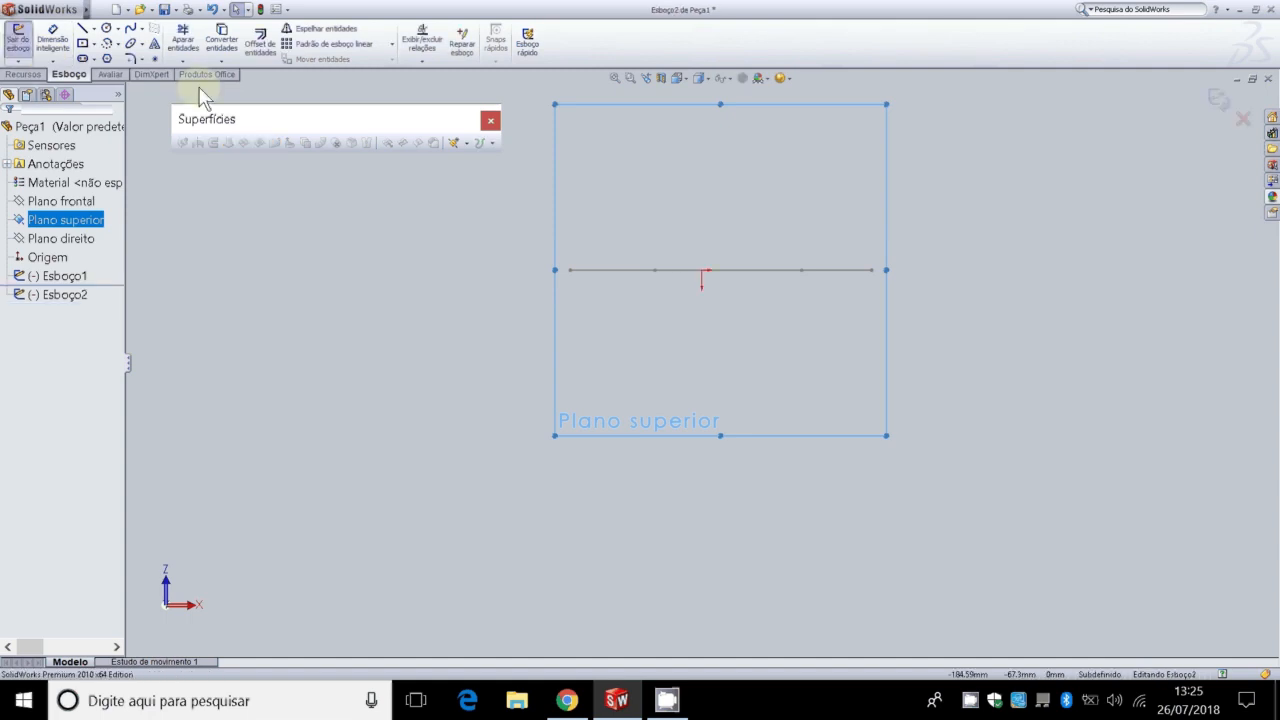
left_click(131, 32)
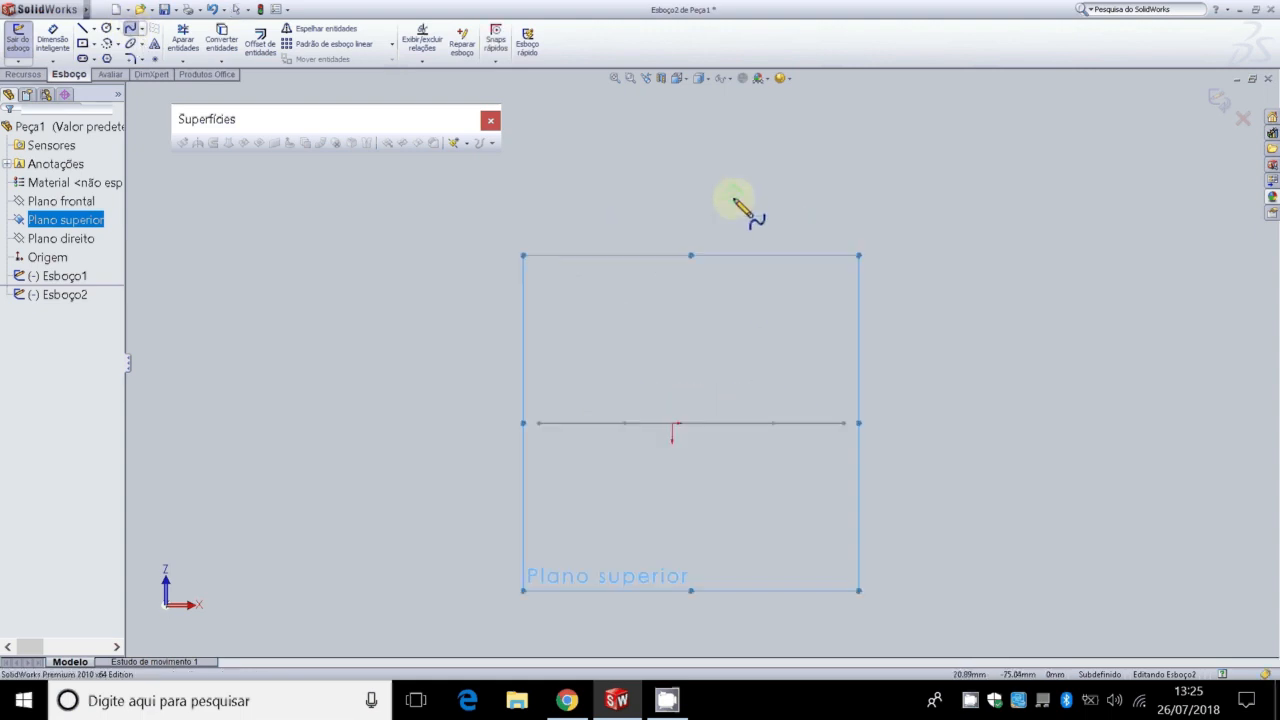
scroll(735, 205, "down", 2)
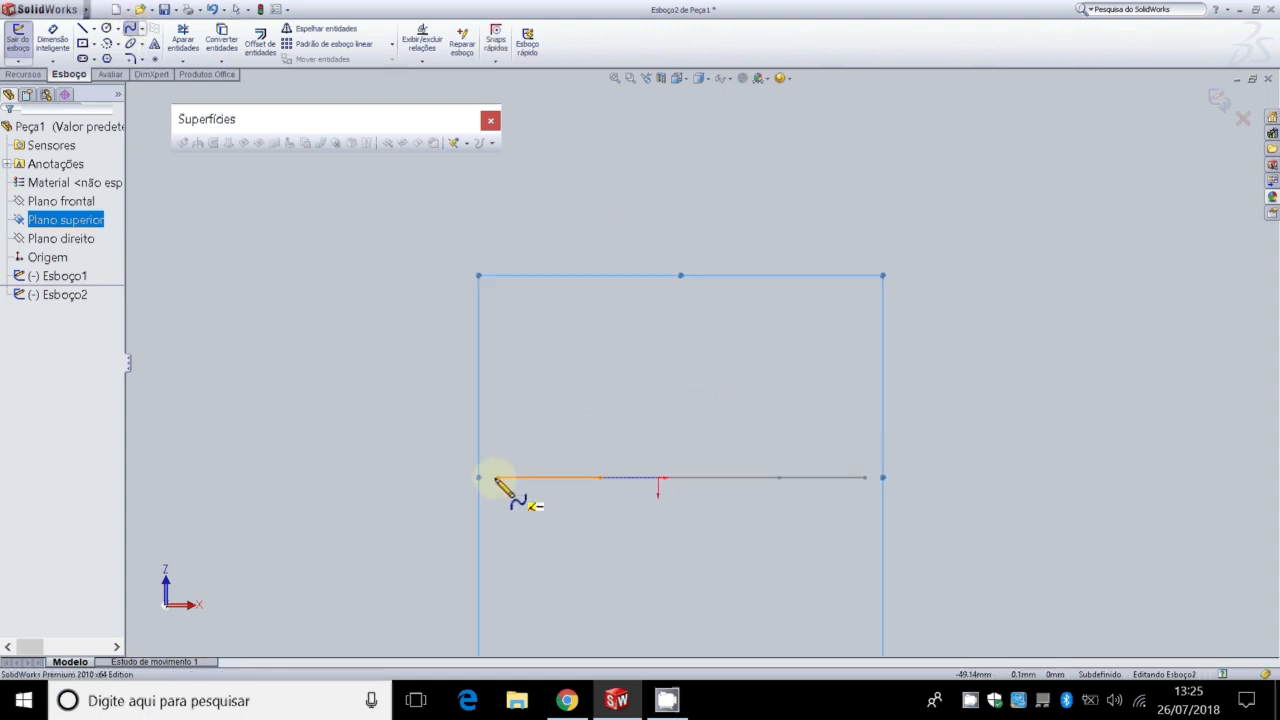
left_click(497, 477)
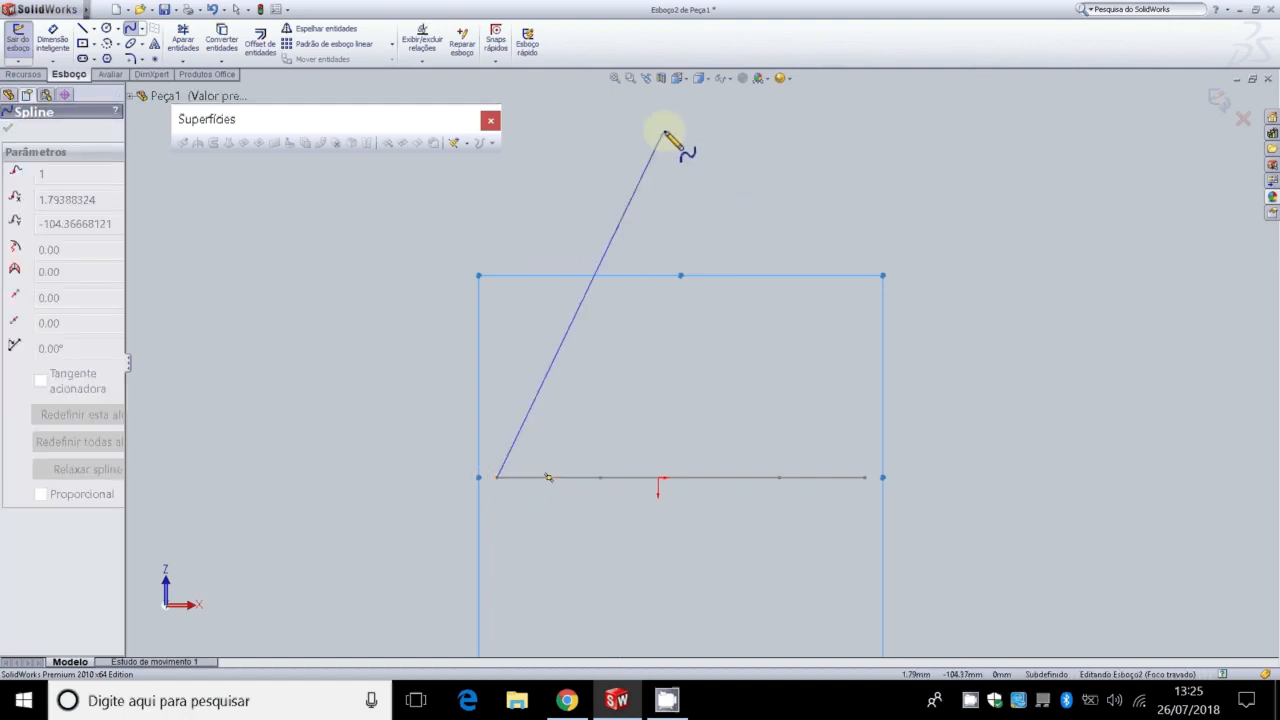
left_click(664, 131)
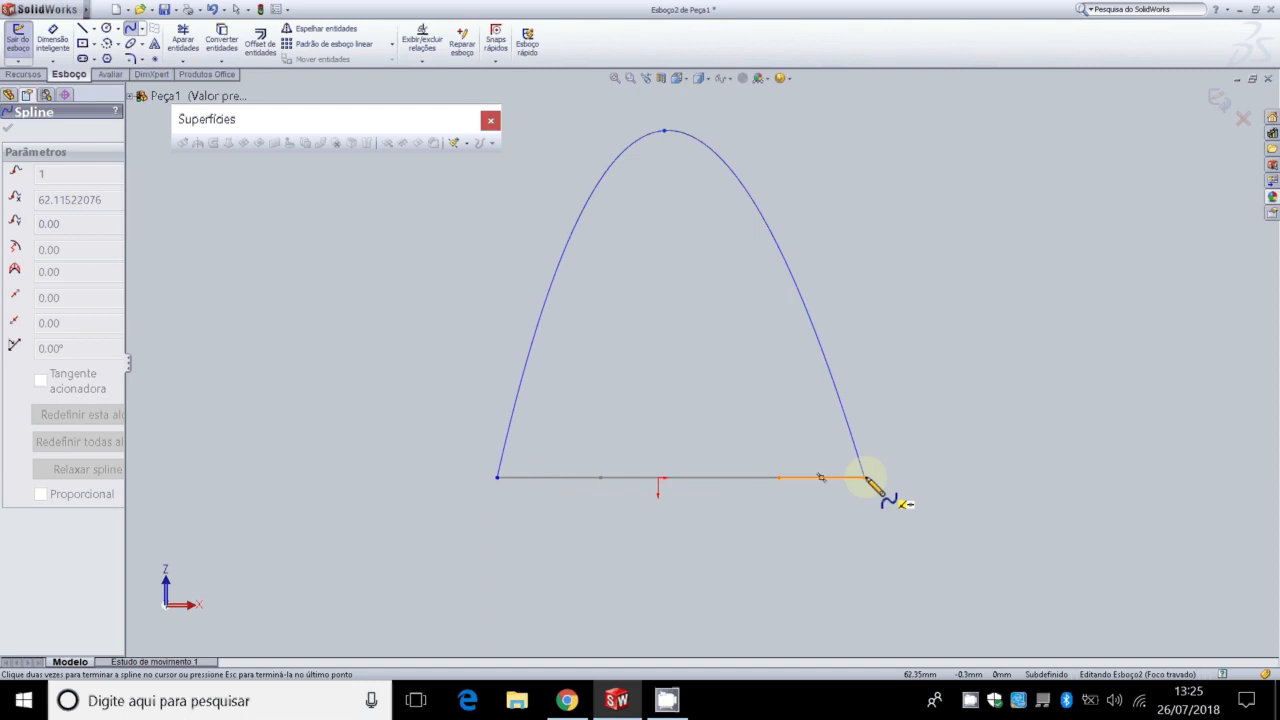
left_click(866, 478)
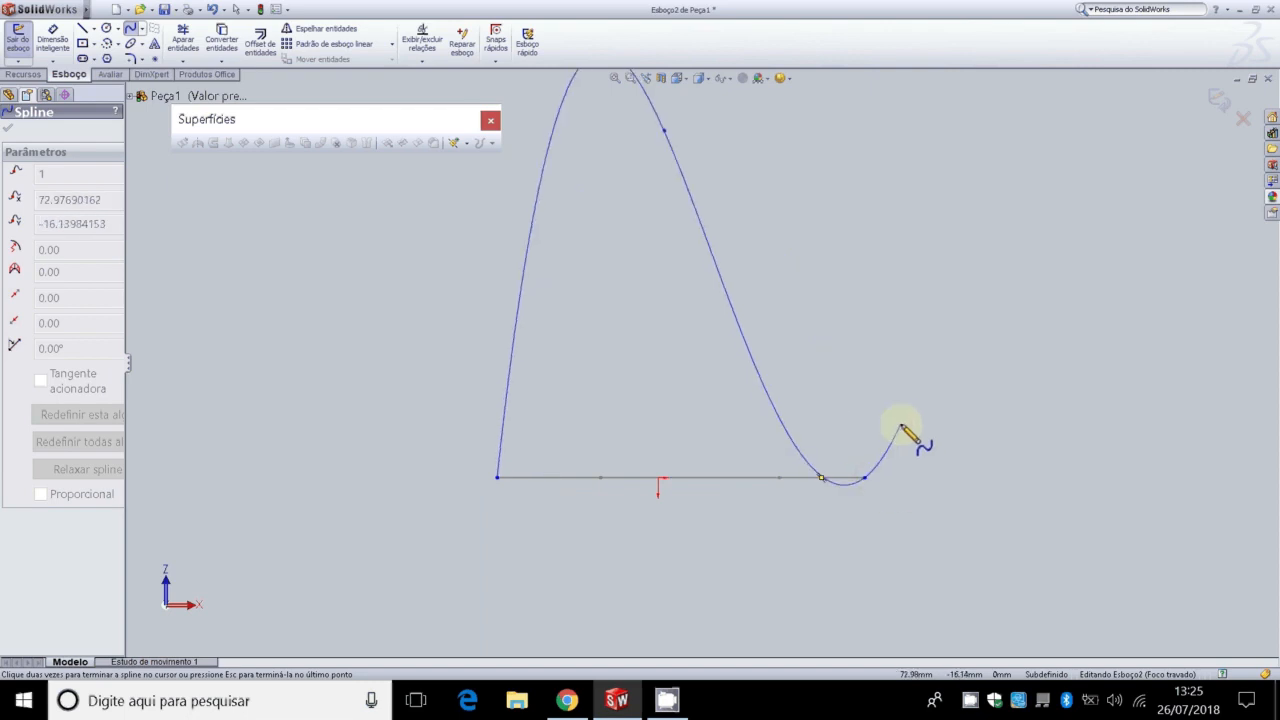
key("Escape")
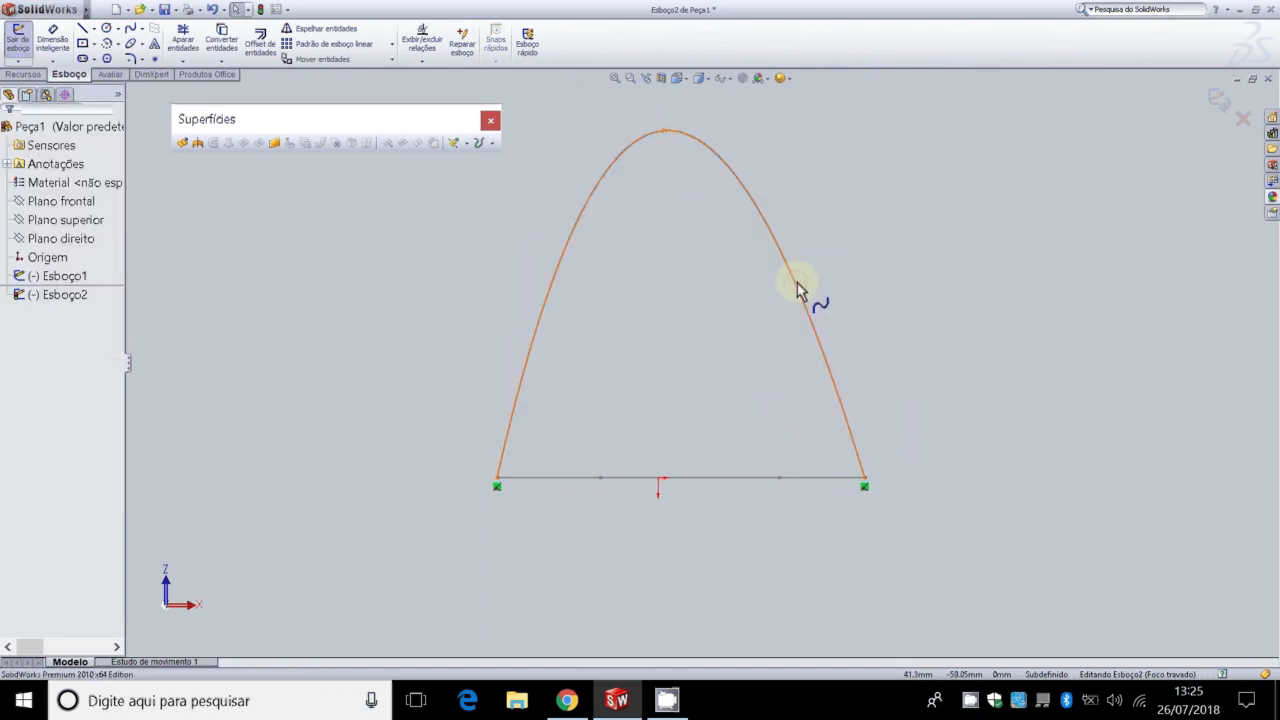
Step: Reshape the spline into a broad rounded arch by adjusting its end tangents and moving its middle point outward
left_click(798, 290)
left_click_drag(840, 382, 887, 256)
mouse_move(447, 530)
left_mouse_down()
mouse_move(414, 257)
mouse_move(491, 82)
left_mouse_up()
scroll(666, 185, "up", 3)
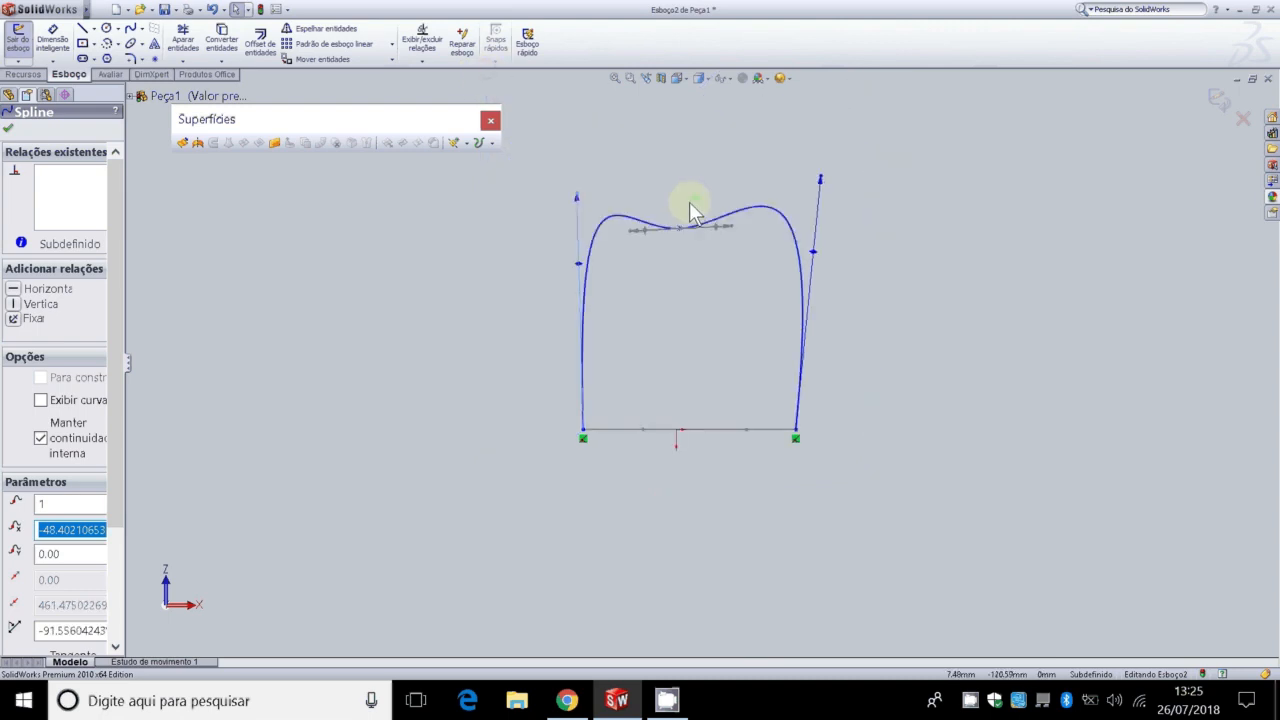
left_click_drag(680, 228, 686, 165)
left_click_drag(820, 182, 834, 257)
left_click_drag(576, 198, 564, 264)
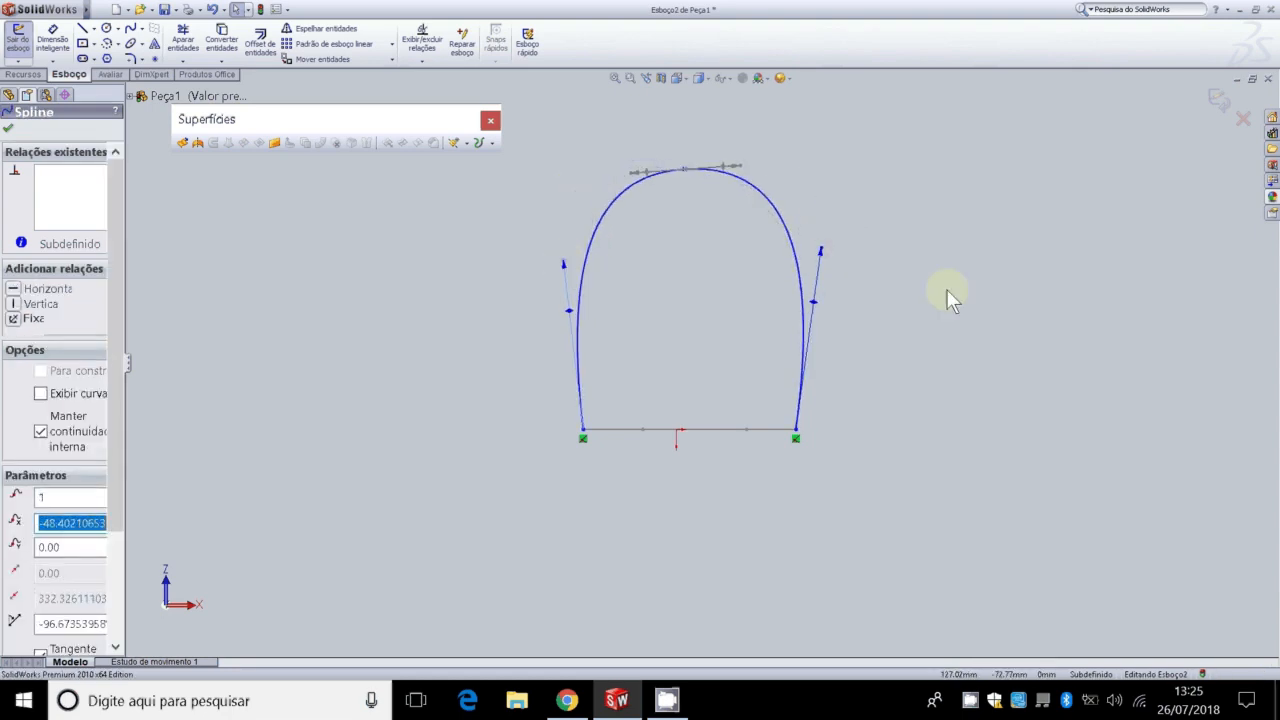
left_click(8, 128)
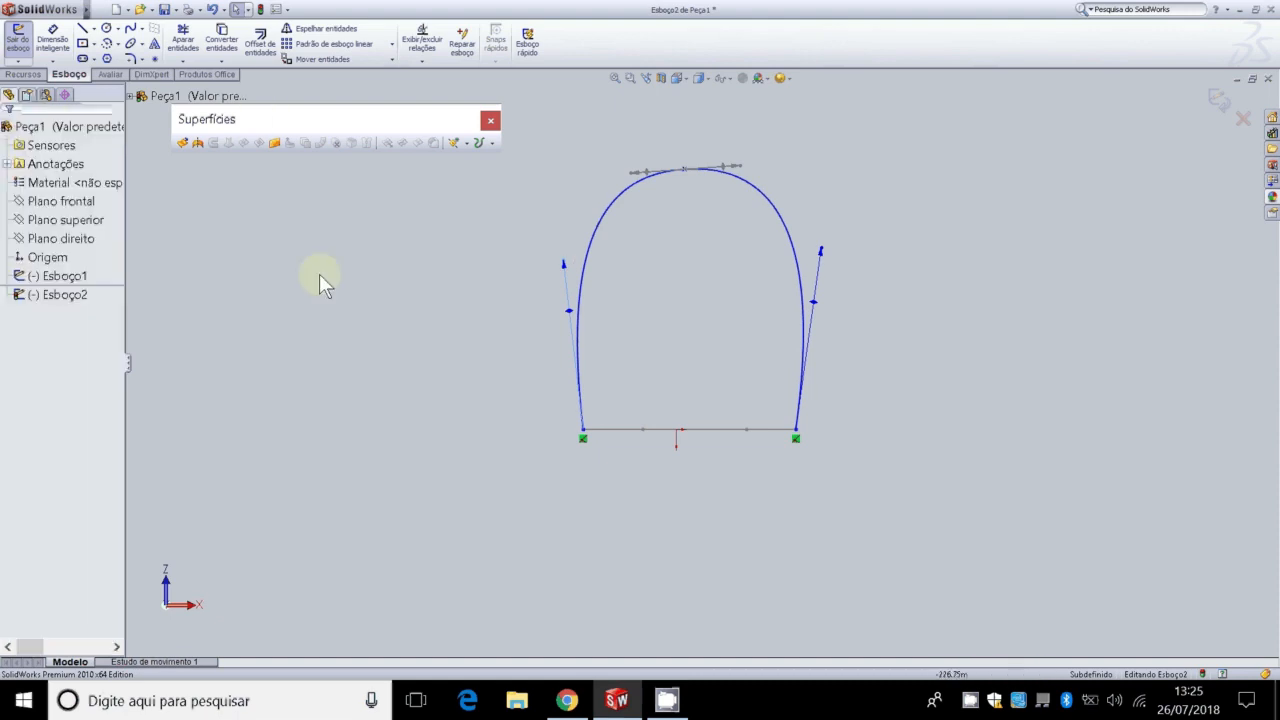
left_click(319, 273)
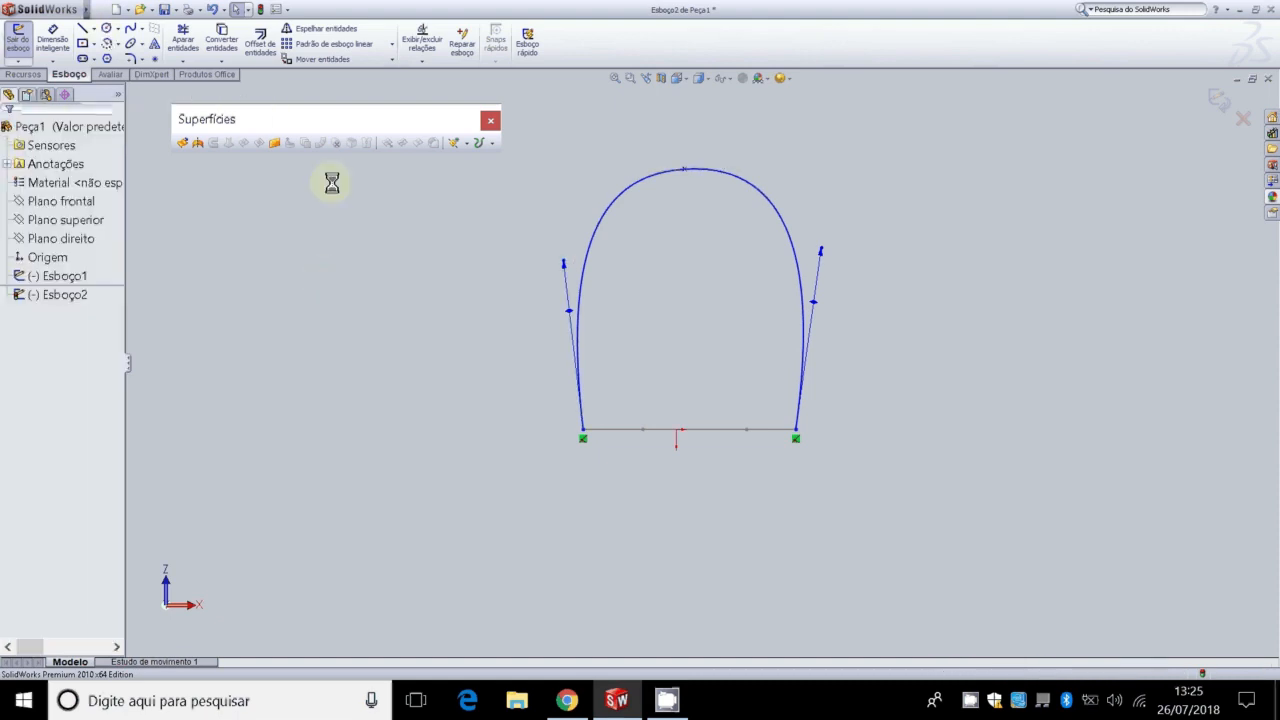
Step: Close the spline sketch and start a reference plane through the arch profile's two end points, with Plano frontal as third reference
key("ctrl+4")
key("ctrl+7")
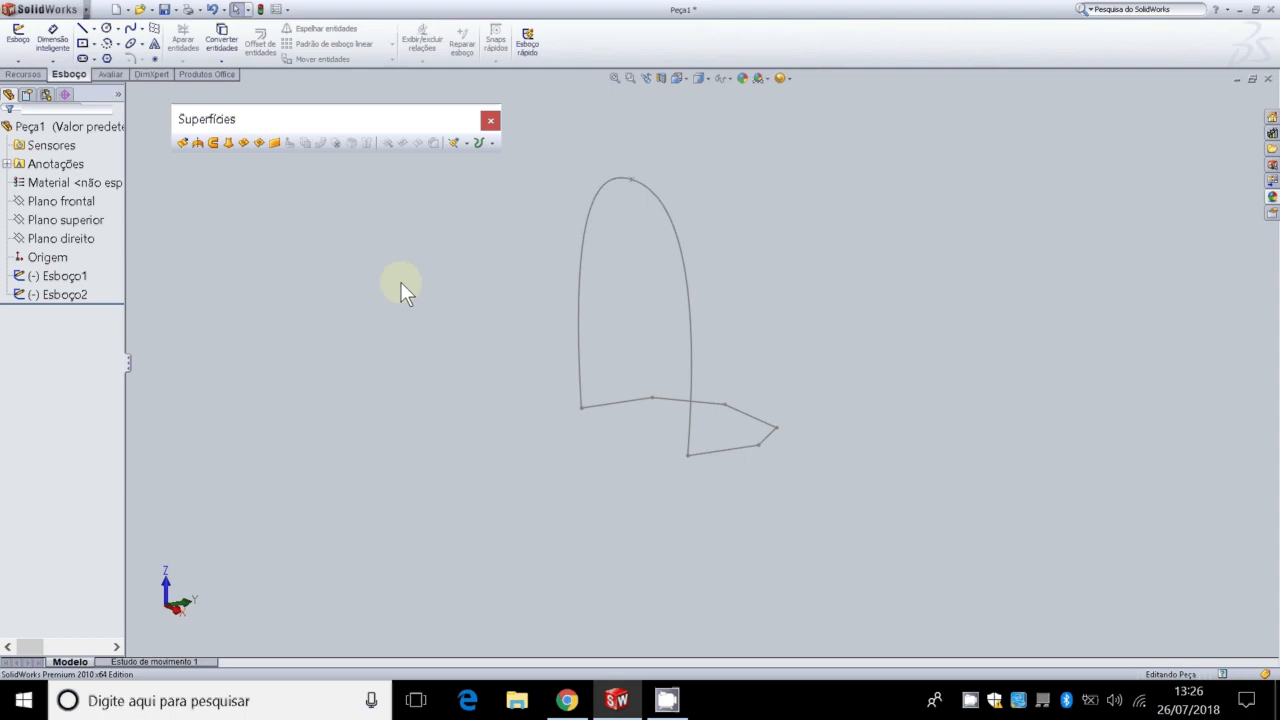
left_click(20, 75)
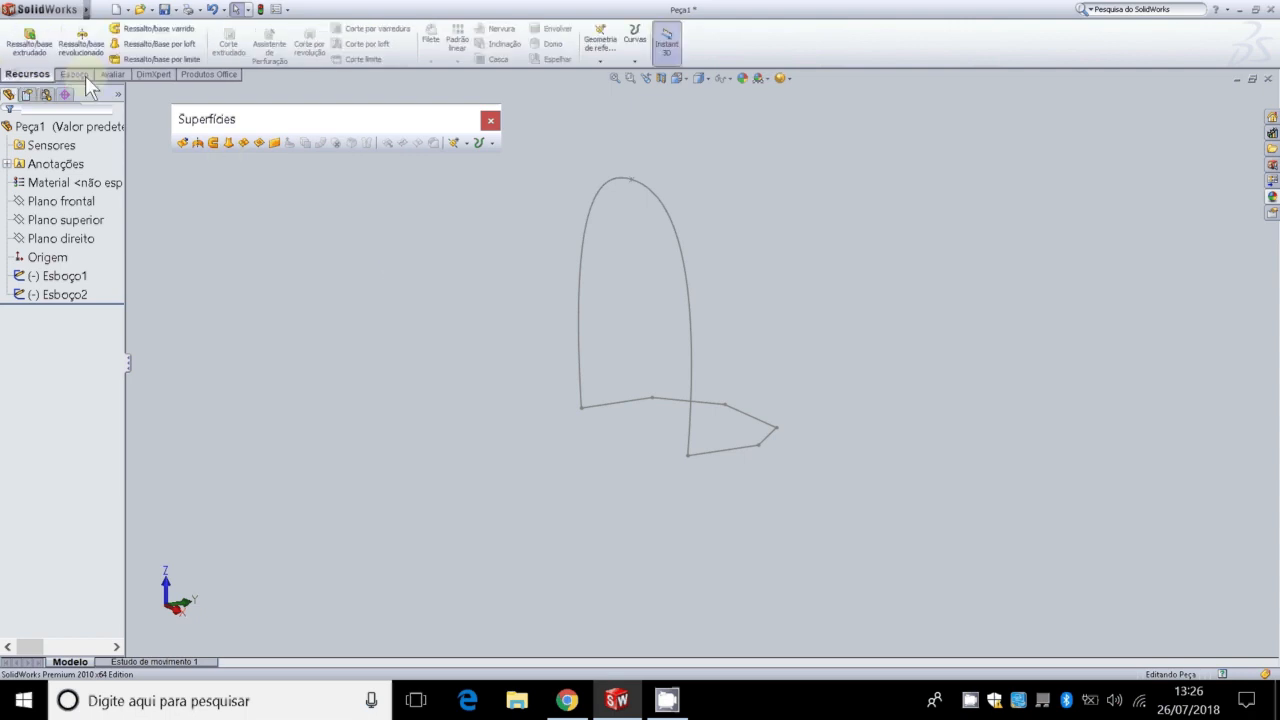
left_click(605, 50)
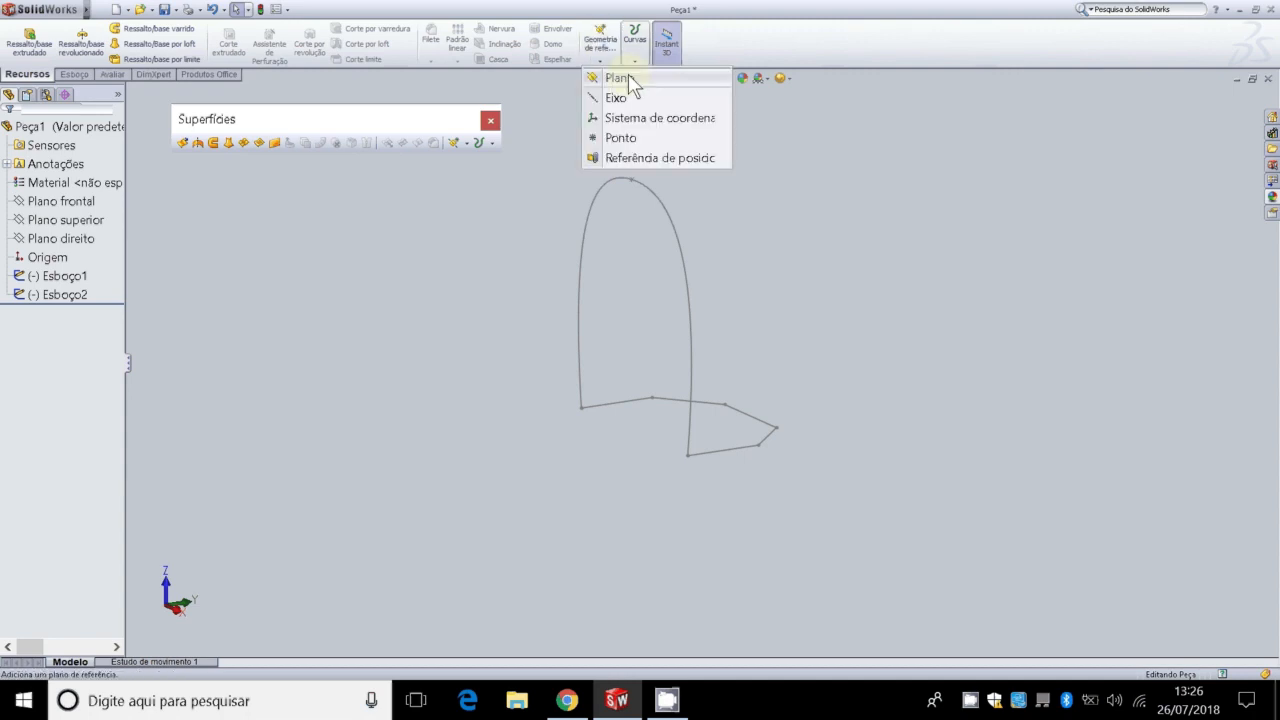
left_click(617, 78)
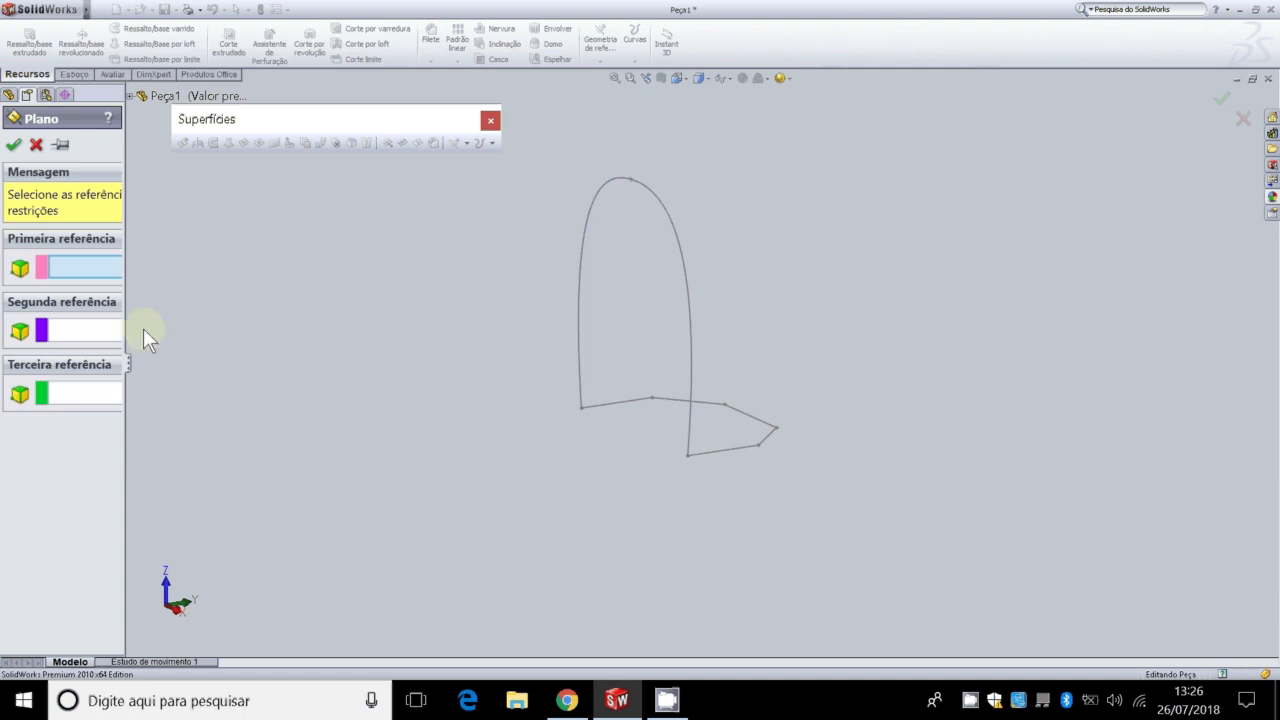
left_click_drag(128, 366, 205, 344)
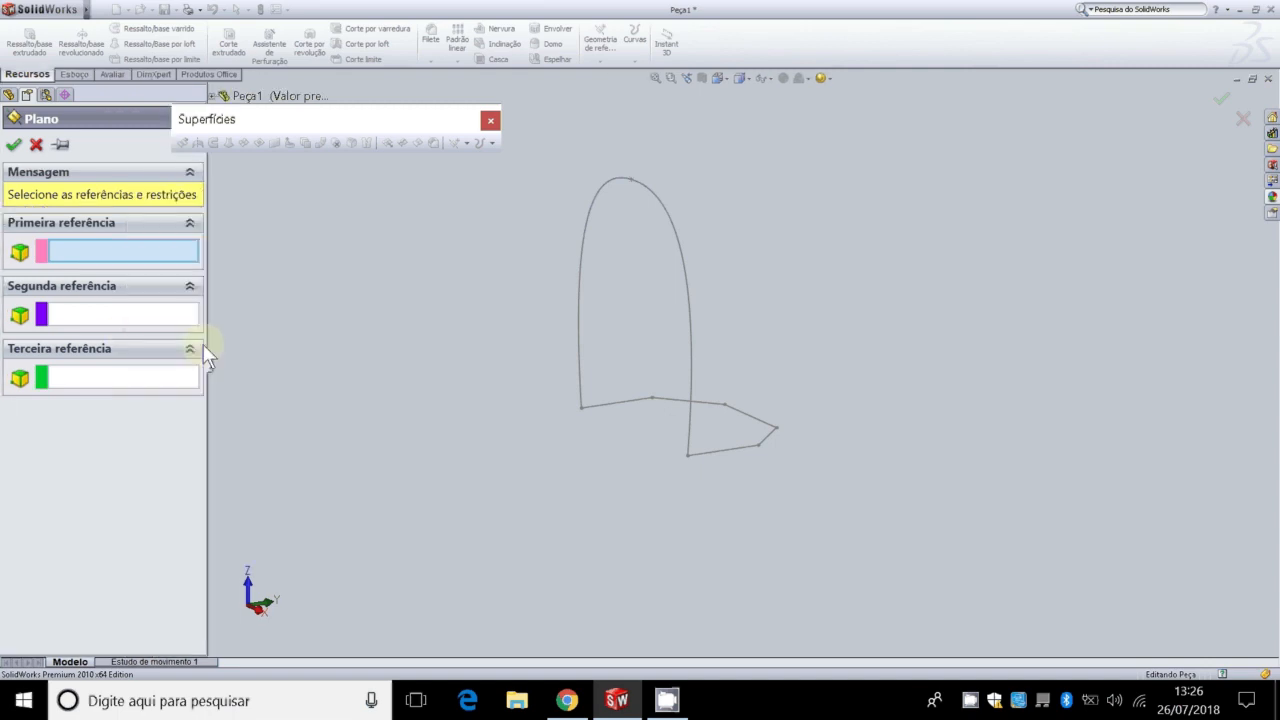
left_click(581, 410)
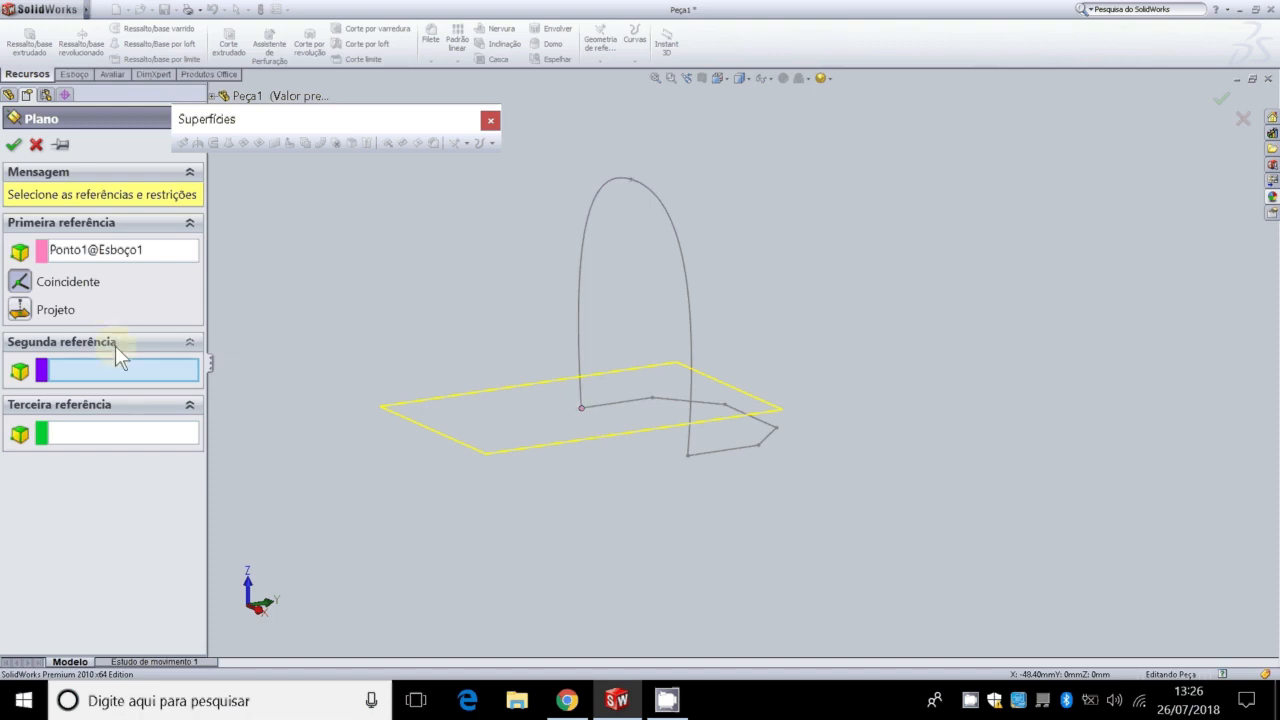
left_click(688, 458)
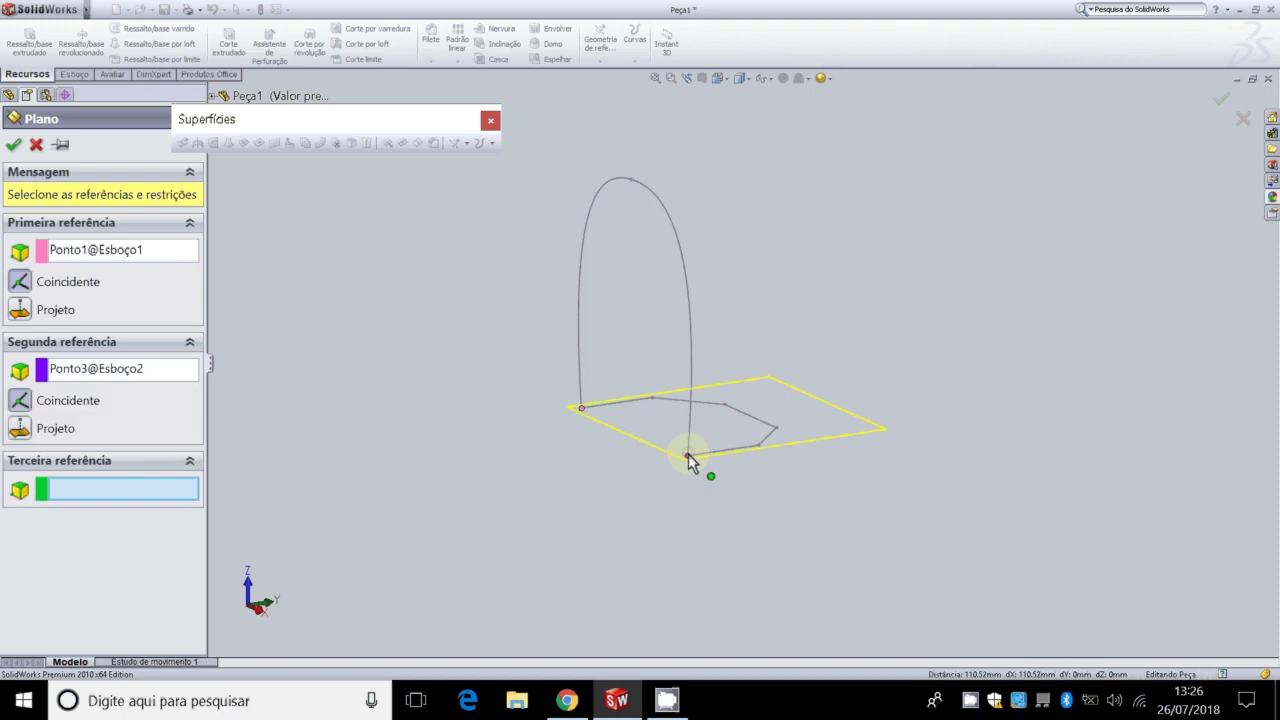
left_click_drag(330, 119, 921, 120)
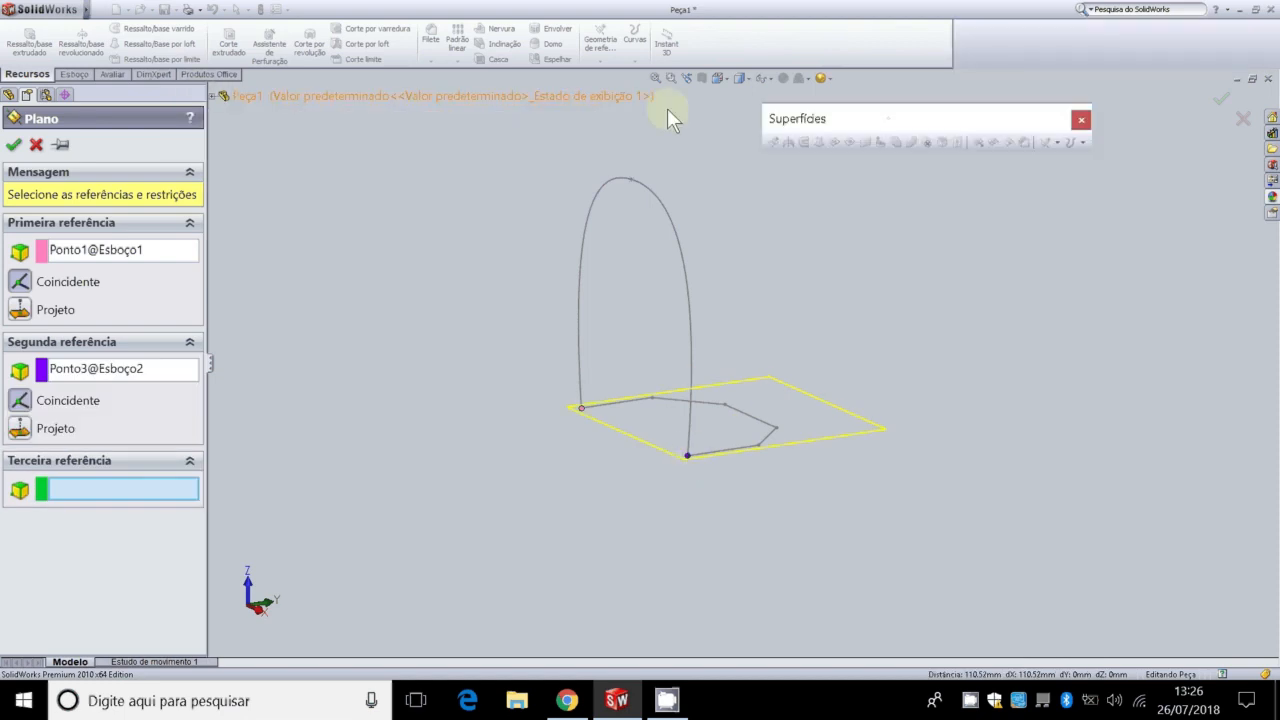
left_click(213, 96)
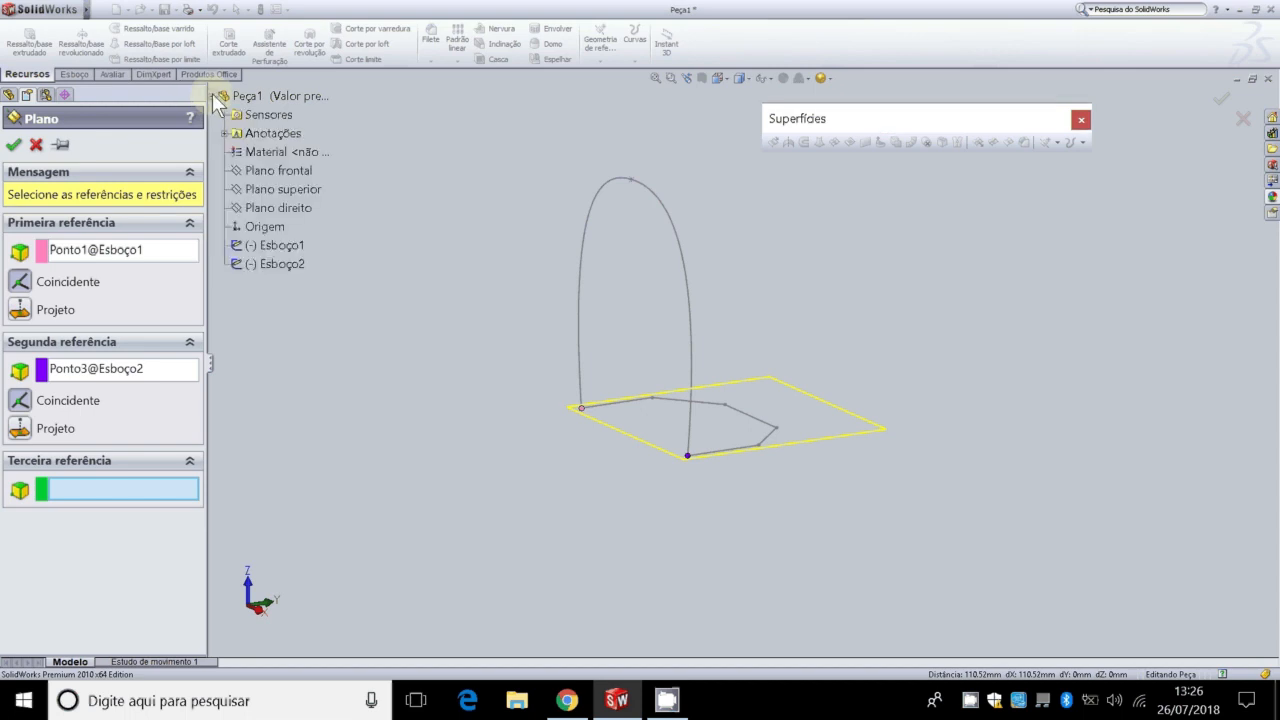
left_click(290, 170)
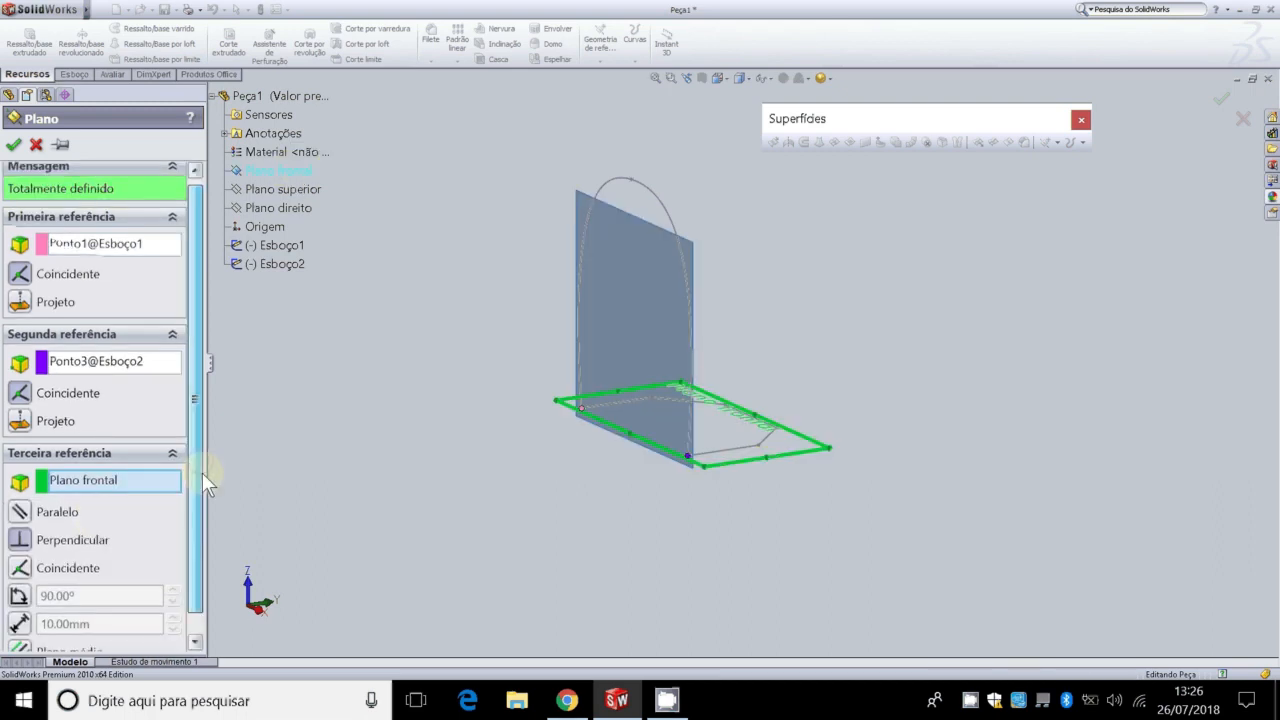
Step: Set the new plane at a 45° angle to Plano frontal and create it
scroll(75, 465, "down", 1)
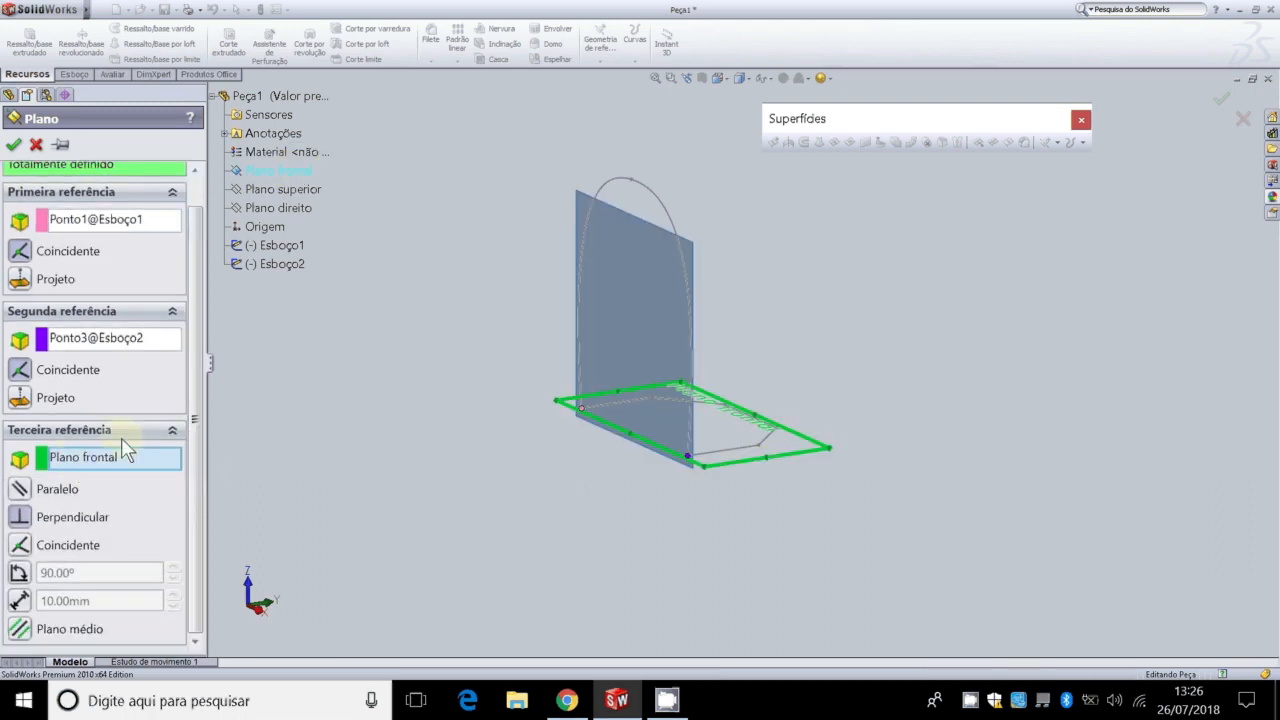
left_click(19, 573)
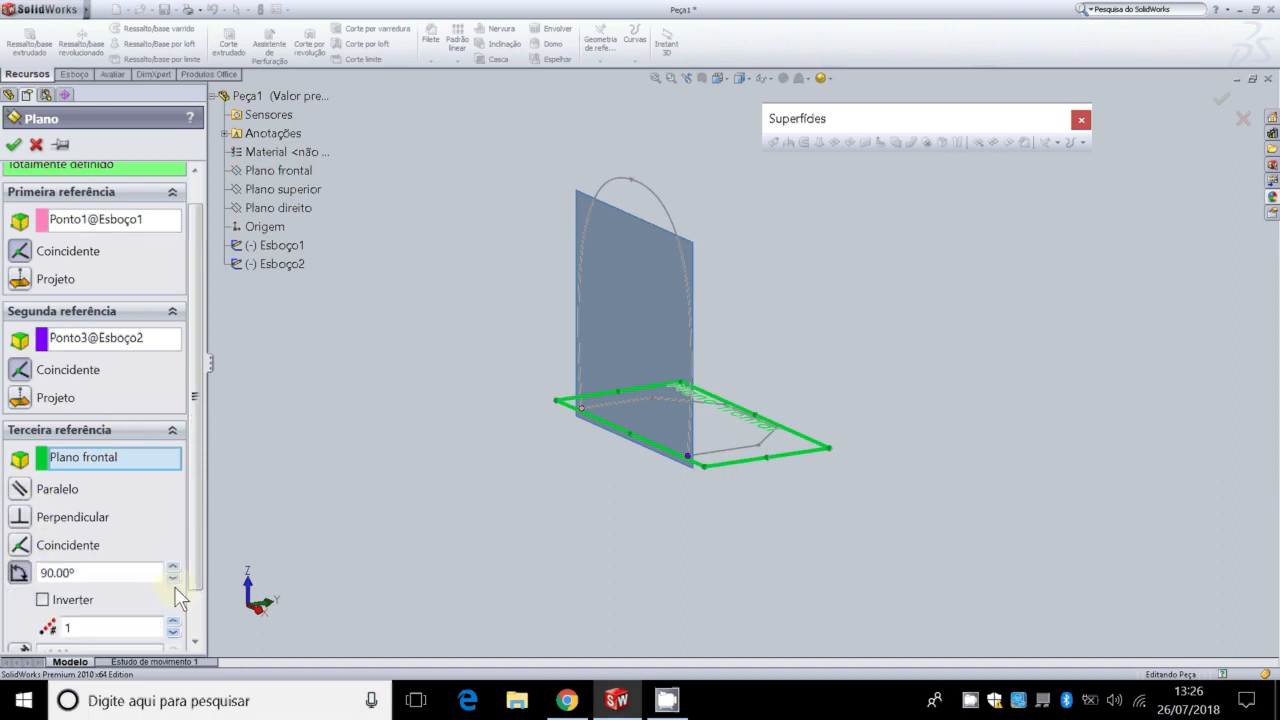
left_click(174, 571)
left_click(174, 571)
left_click(174, 571)
left_click(174, 571)
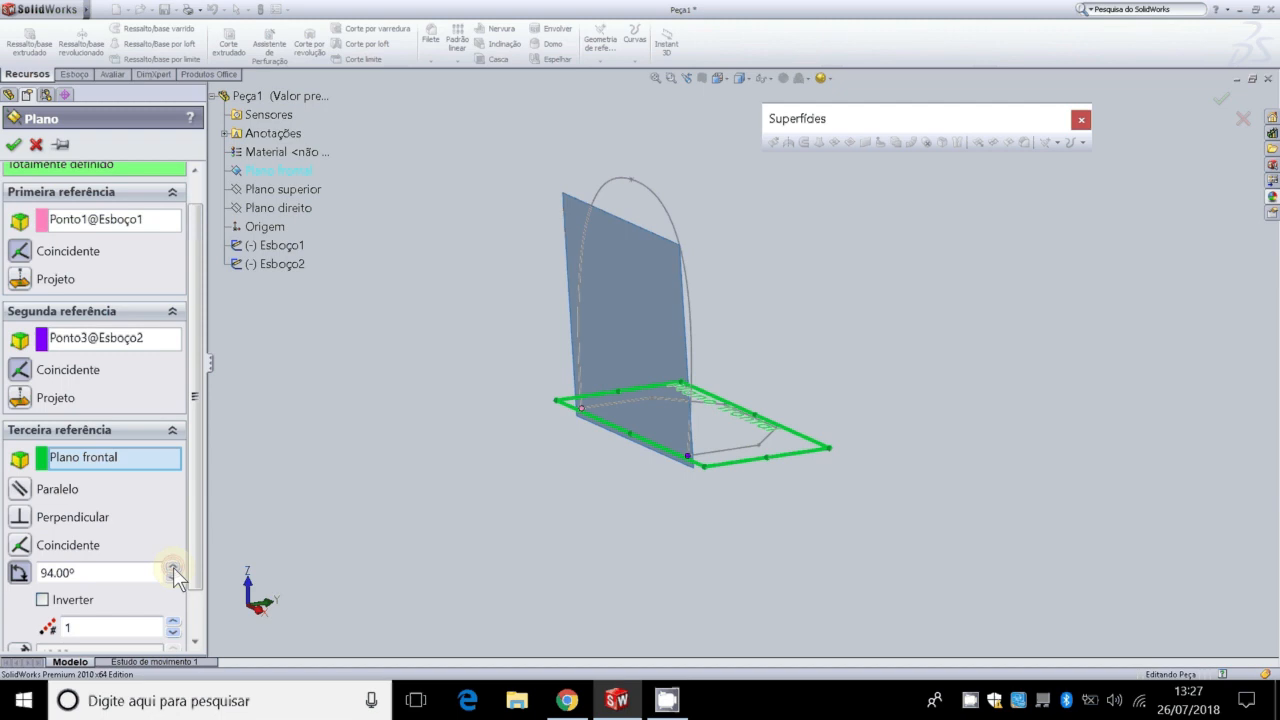
left_click(173, 578)
left_click(173, 578)
left_click(173, 578)
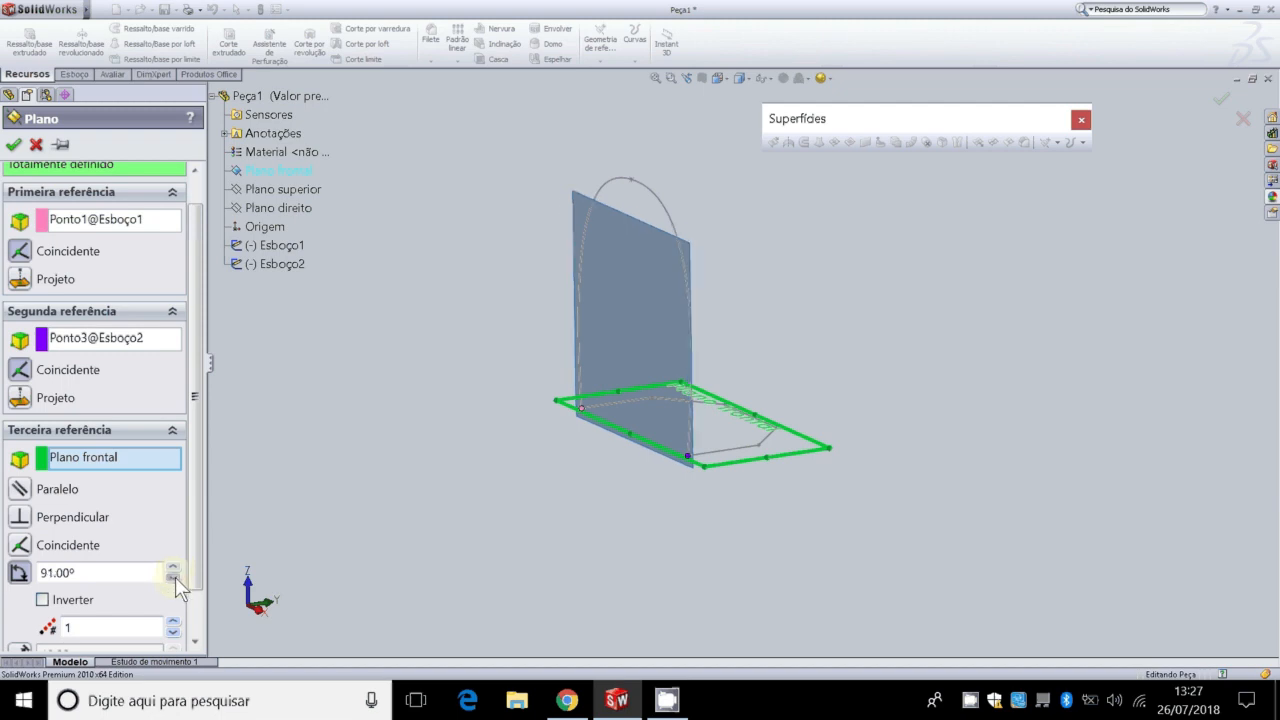
left_click(173, 578)
left_click_drag(175, 585, 180, 587)
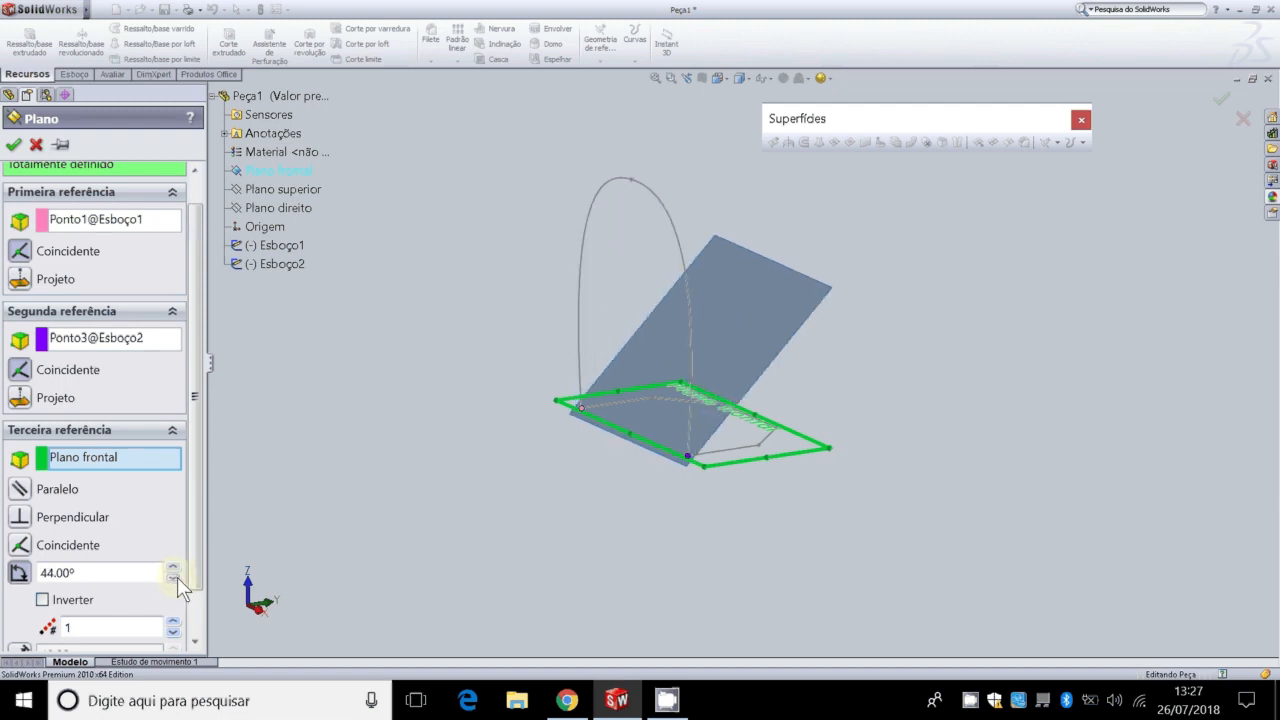
left_click(173, 570)
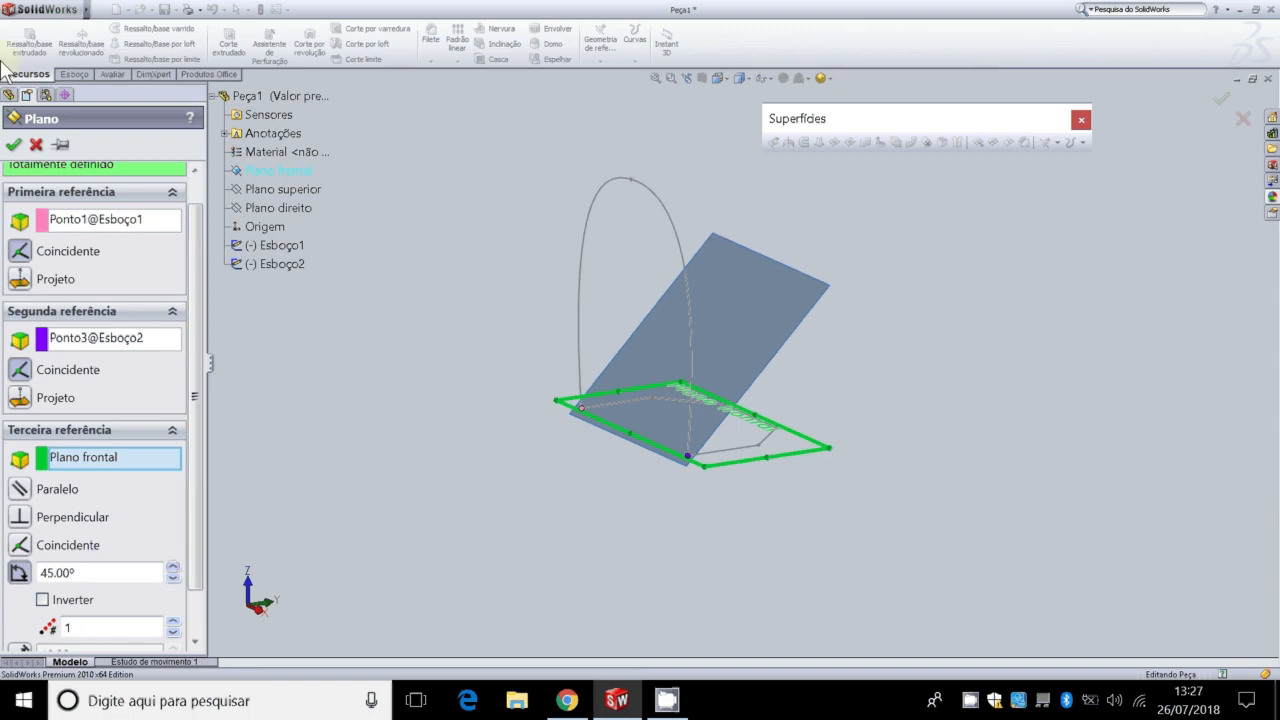
left_click(13, 146)
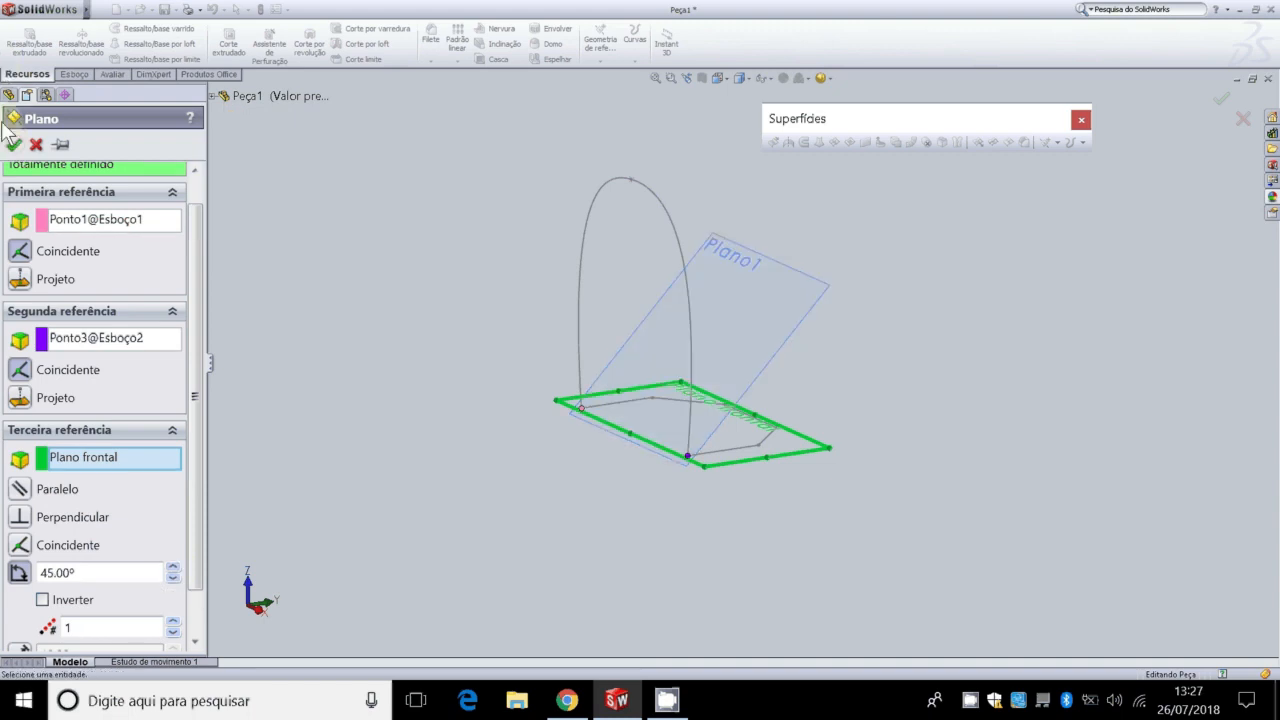
Step: Examine the inclined plane's tilt relative to the arch profile and the spline outline from the side
left_click(285, 269)
key("Right")
key("Right")
key("Right")
key("Right")
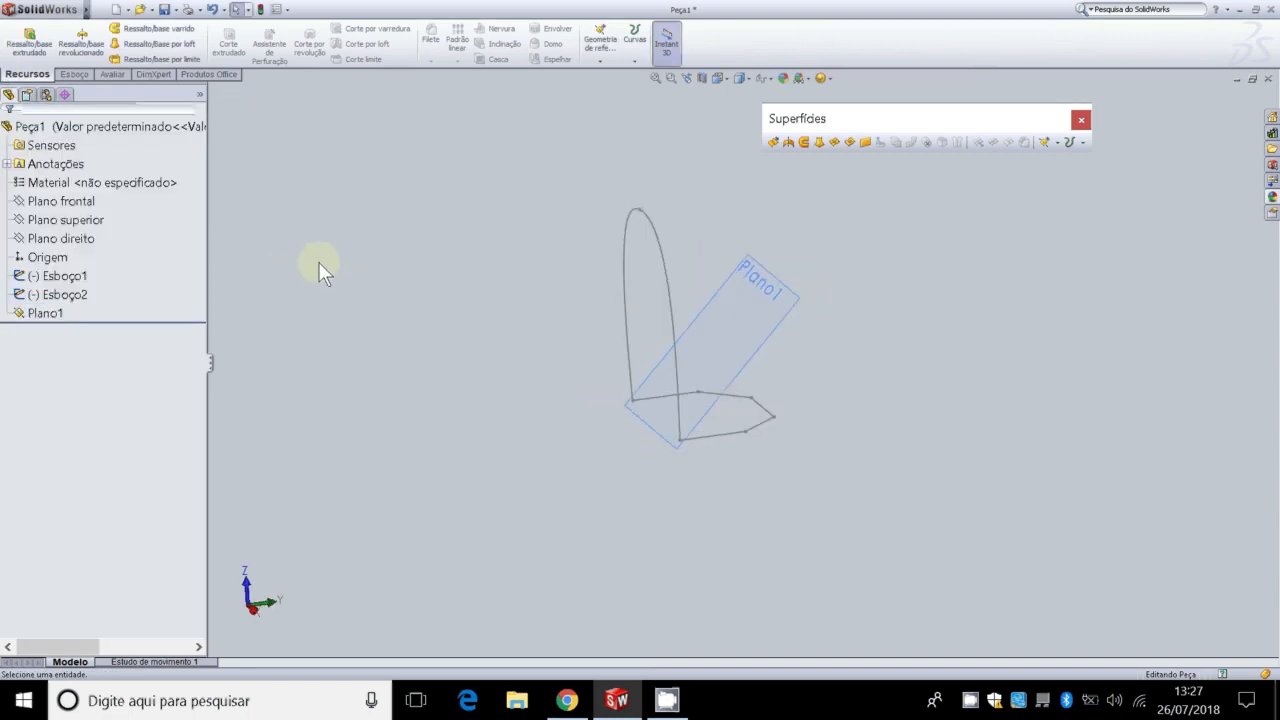
key("Right")
key("Right")
key("Right")
key("Right")
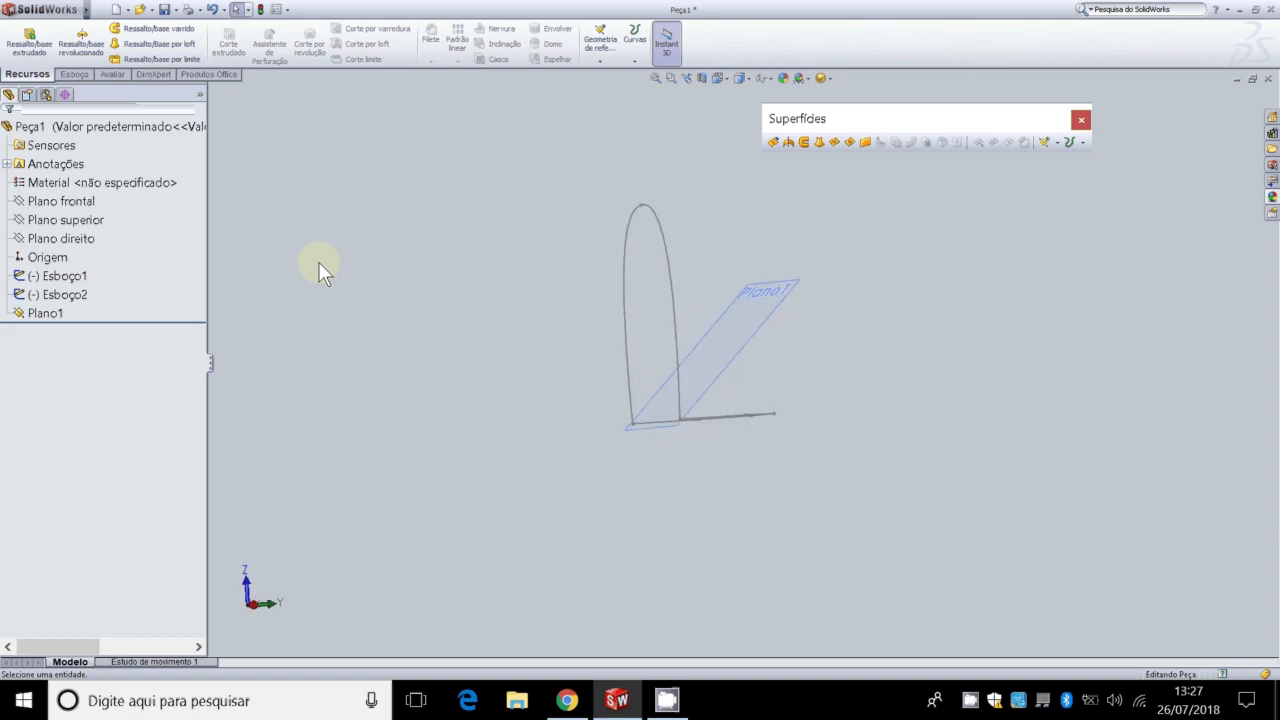
key("Right")
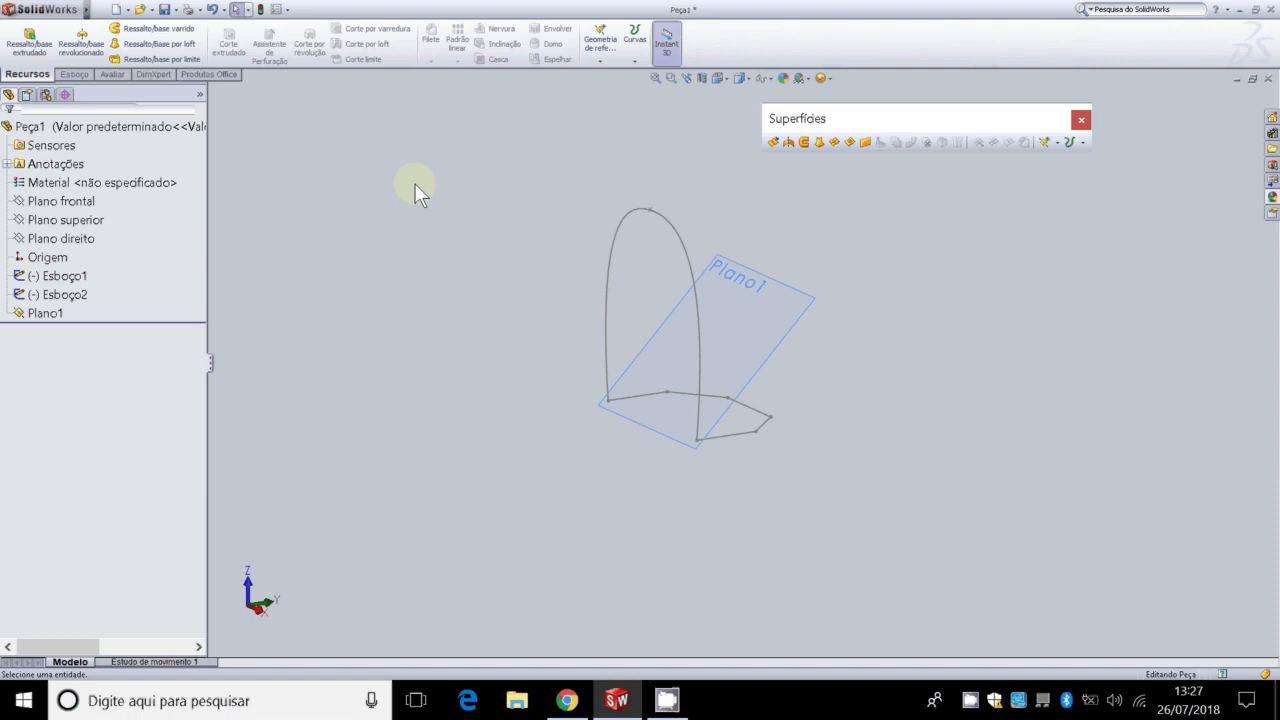
Step: On the inclined plane Plano1, sketch a three-point spline joining the profile's two ends, peaking midway just inside the outer spline, and close the sketch
right_click(777, 316)
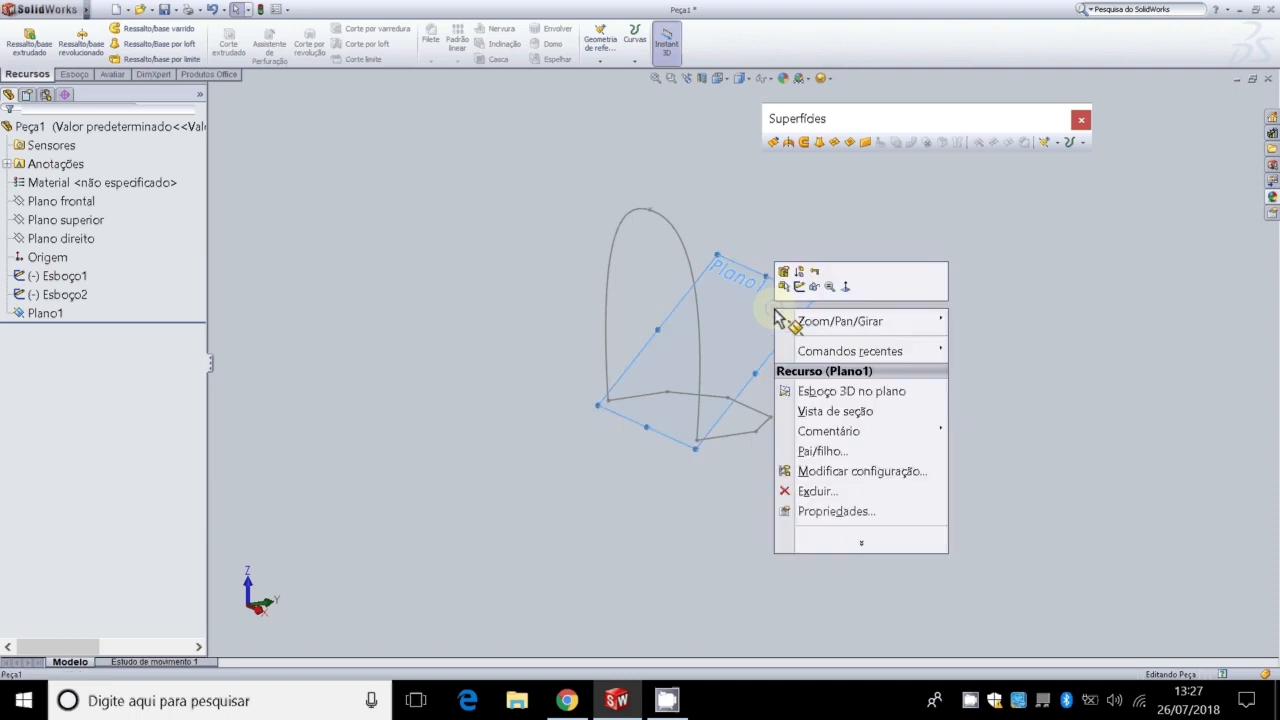
left_click(845, 287)
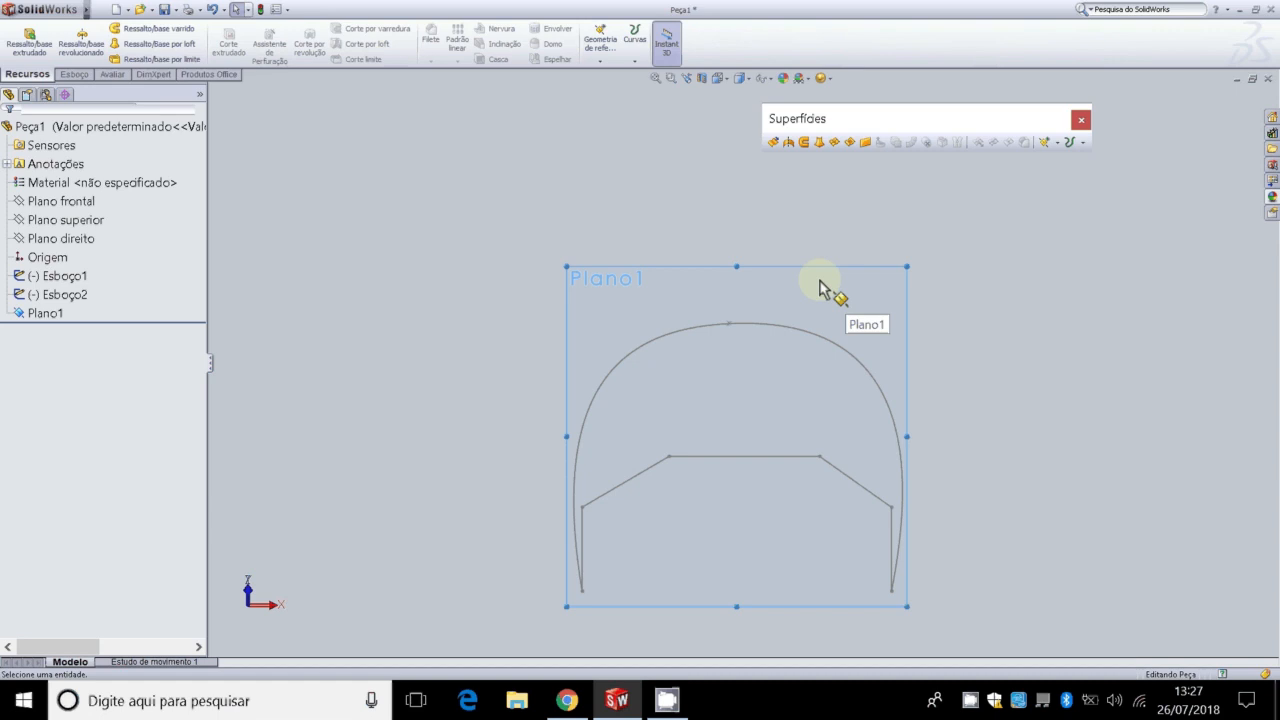
left_click(78, 74)
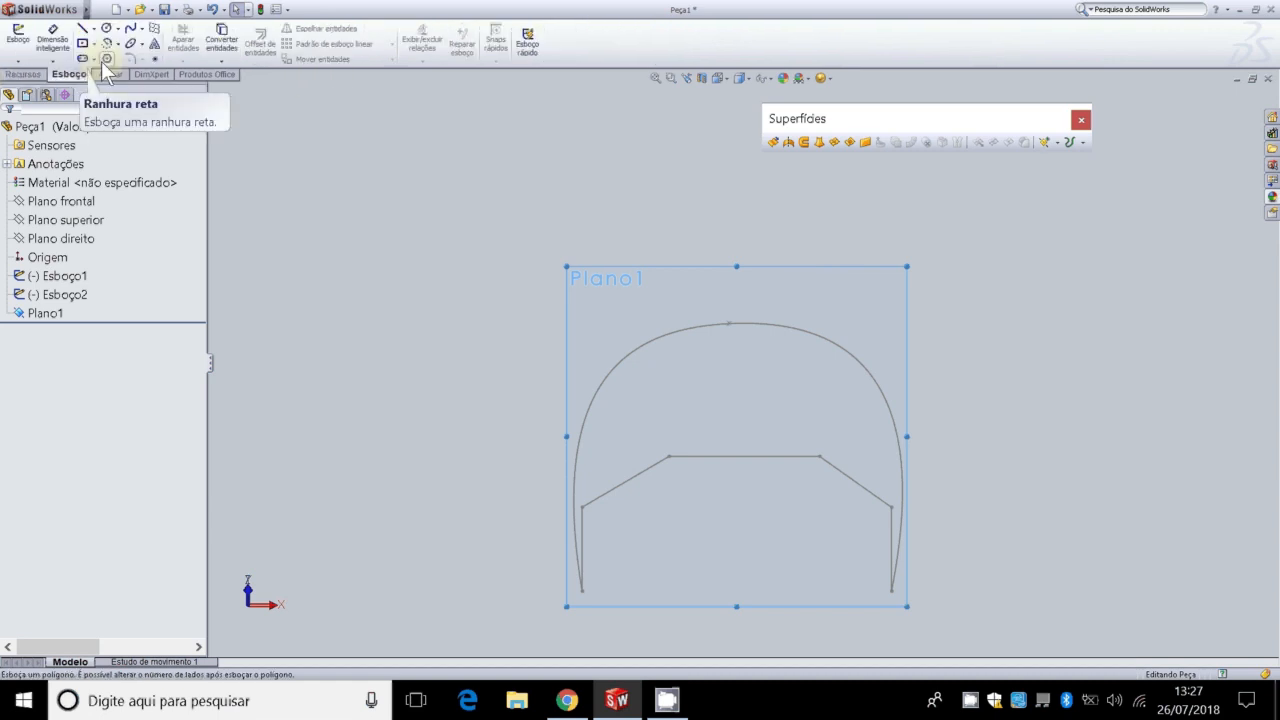
left_click(131, 28)
left_click(891, 591)
left_click_drag(892, 594, 738, 354)
left_click(737, 352)
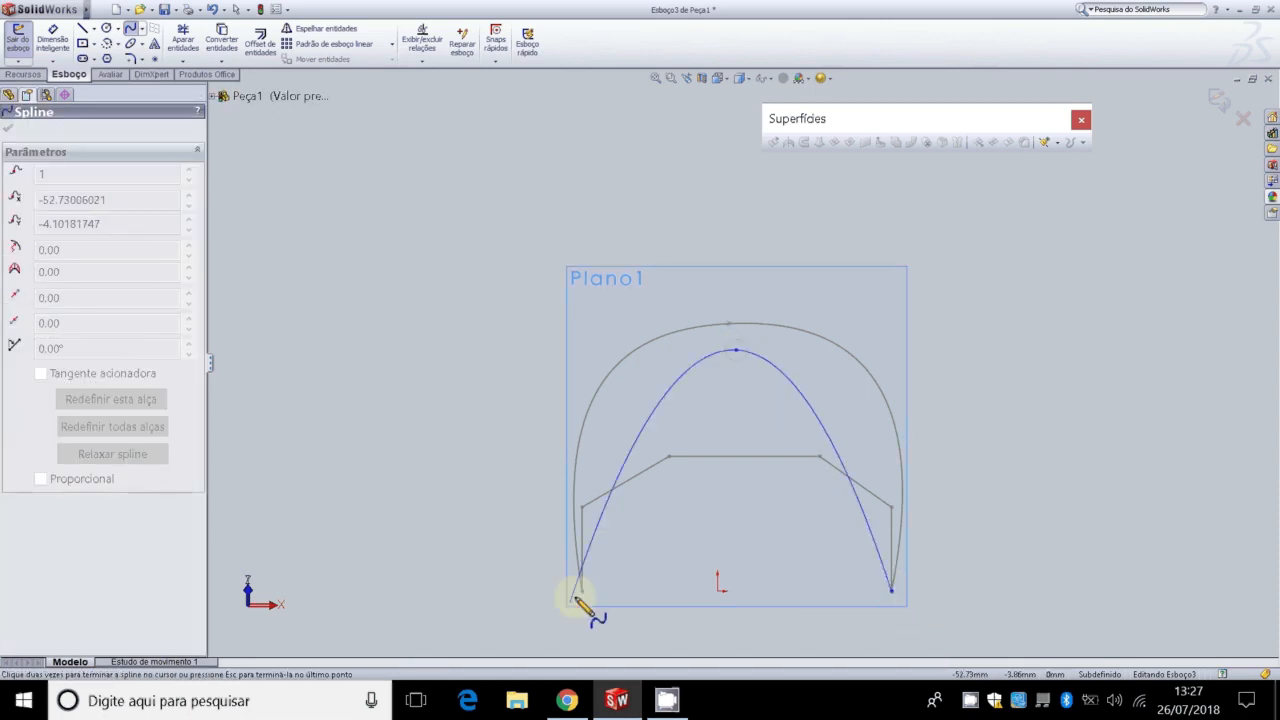
left_click(582, 594)
key("Escape")
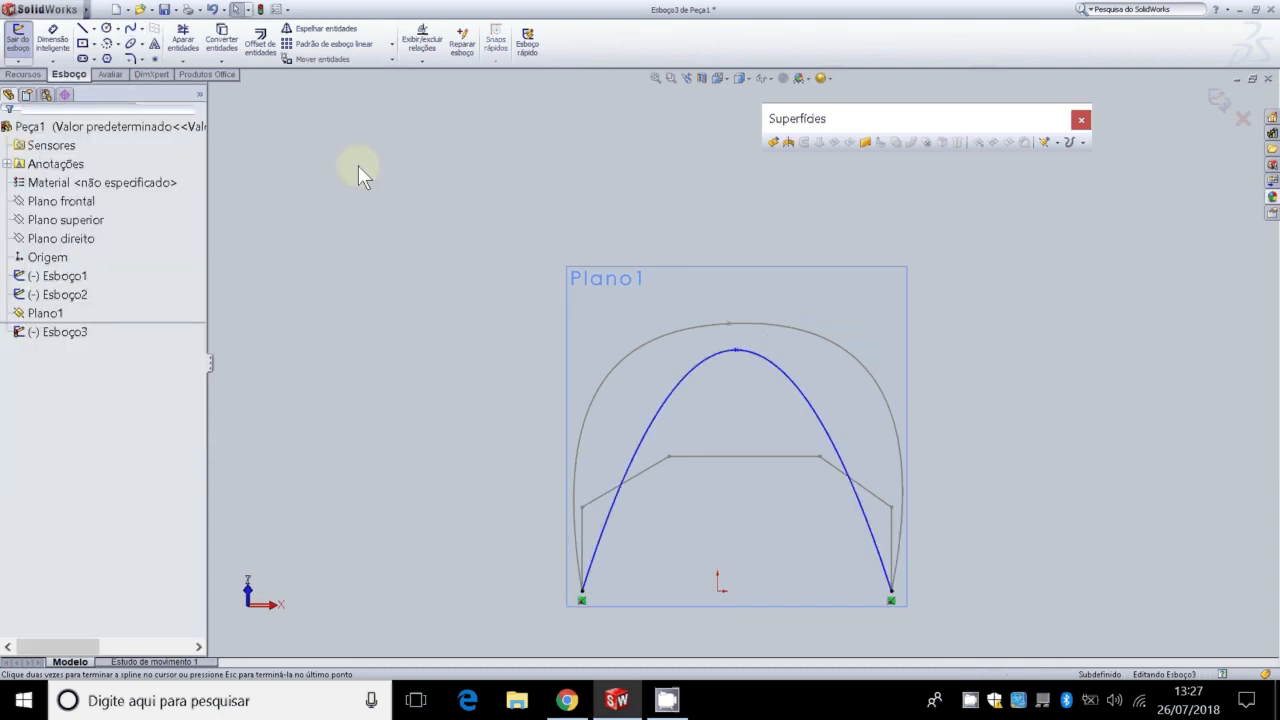
left_click(17, 46)
Step: Examine how the arch profile, the inclined spline and the outer spline meet at their shared end points in 3D
key("Up")
key("Up")
key("Left")
key("Left")
key("Left")
key("Left")
key("Left")
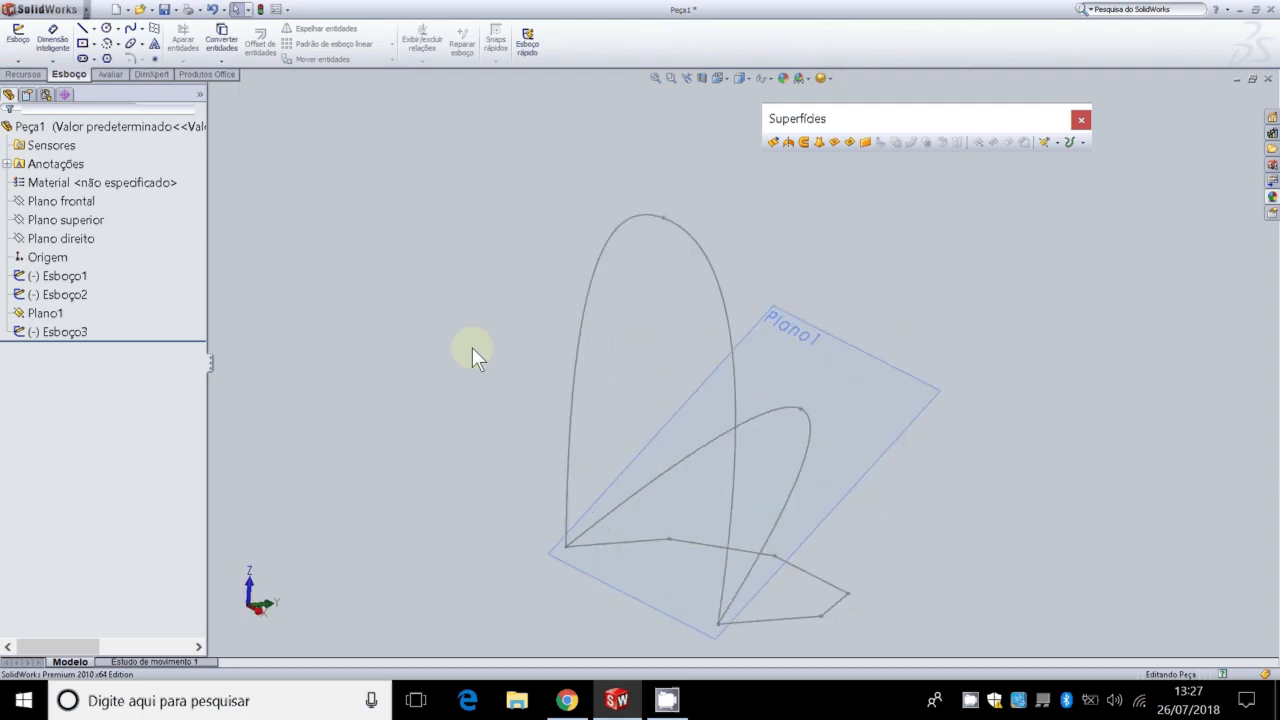
key("Left")
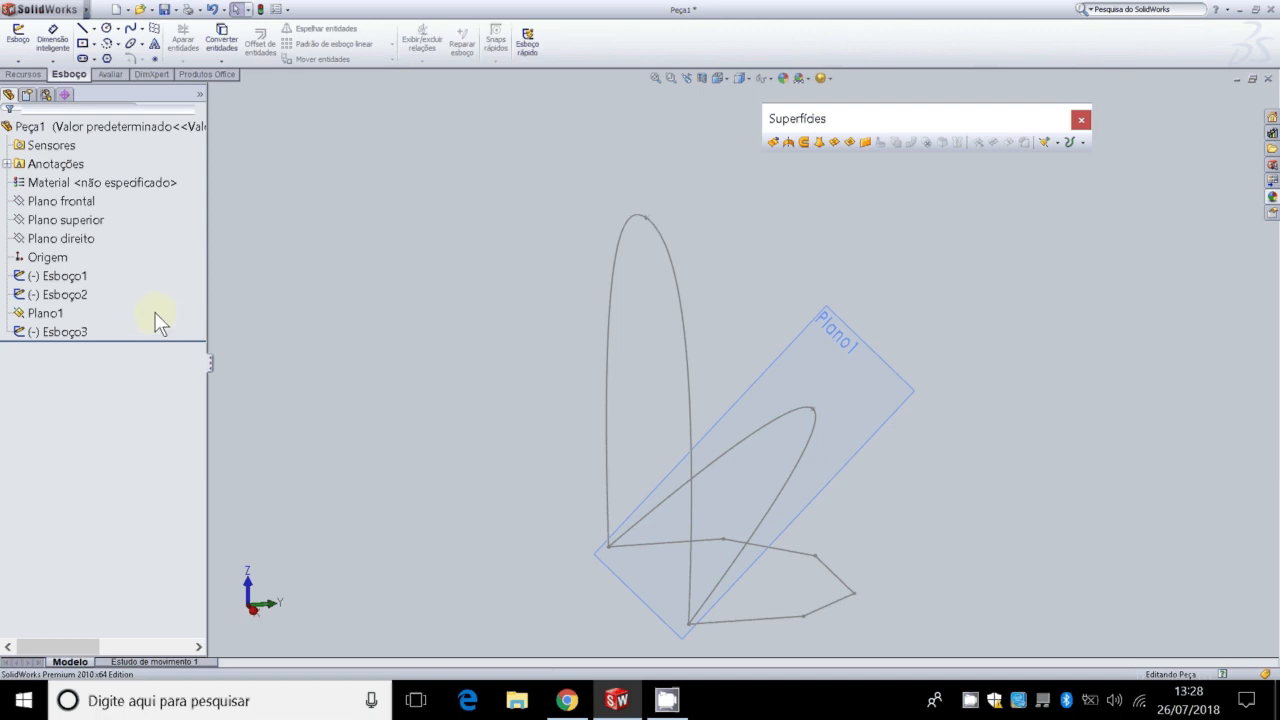
Step: Hide the inclined reference plane Plano1
right_click(45, 313)
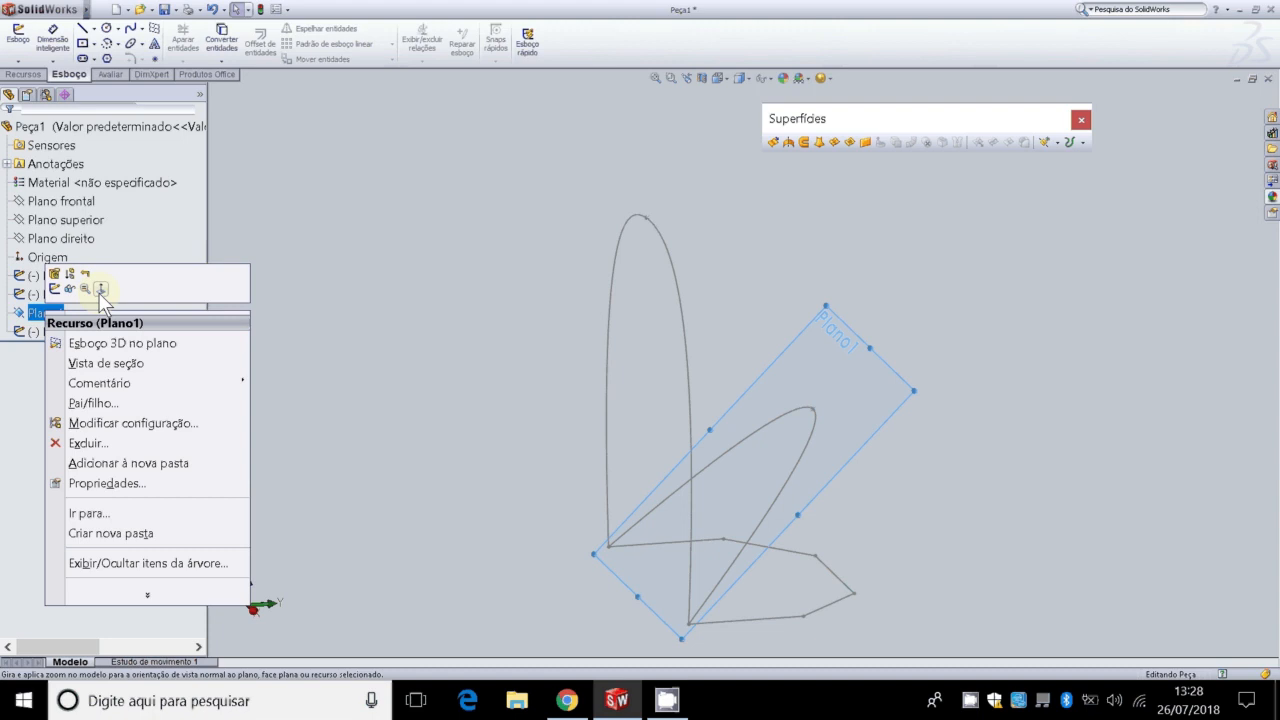
key("Escape")
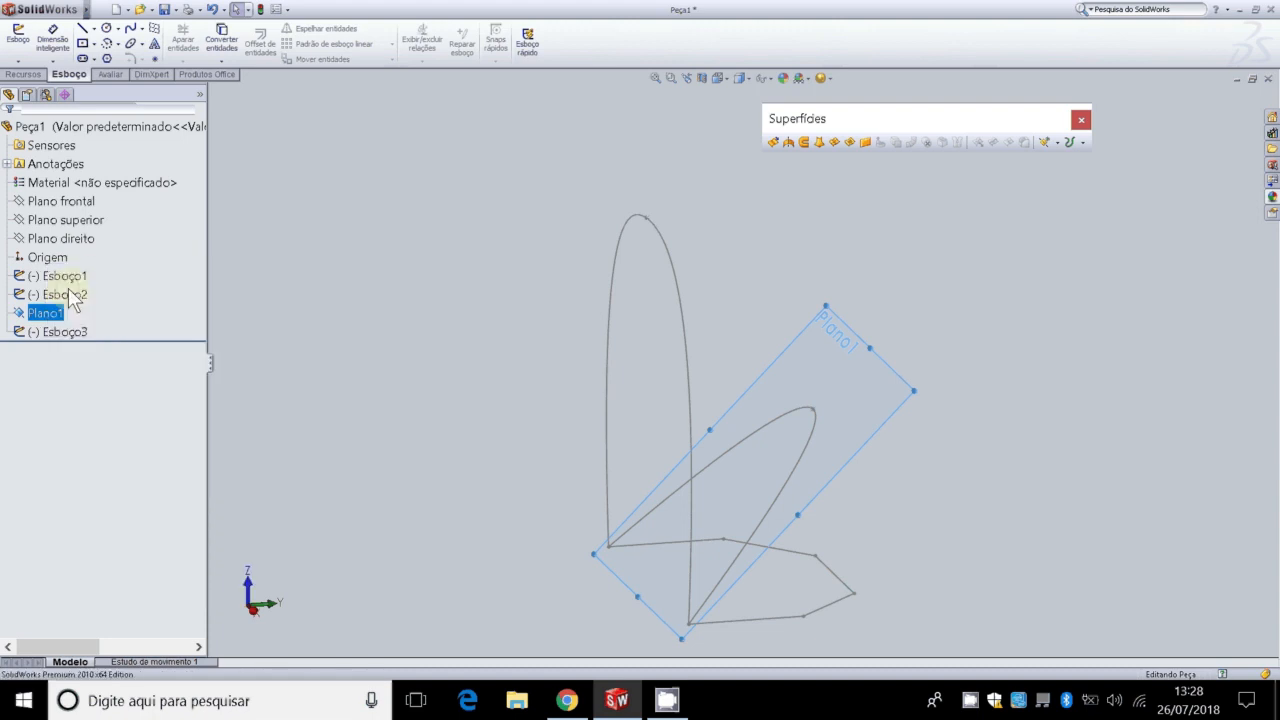
left_click(409, 308)
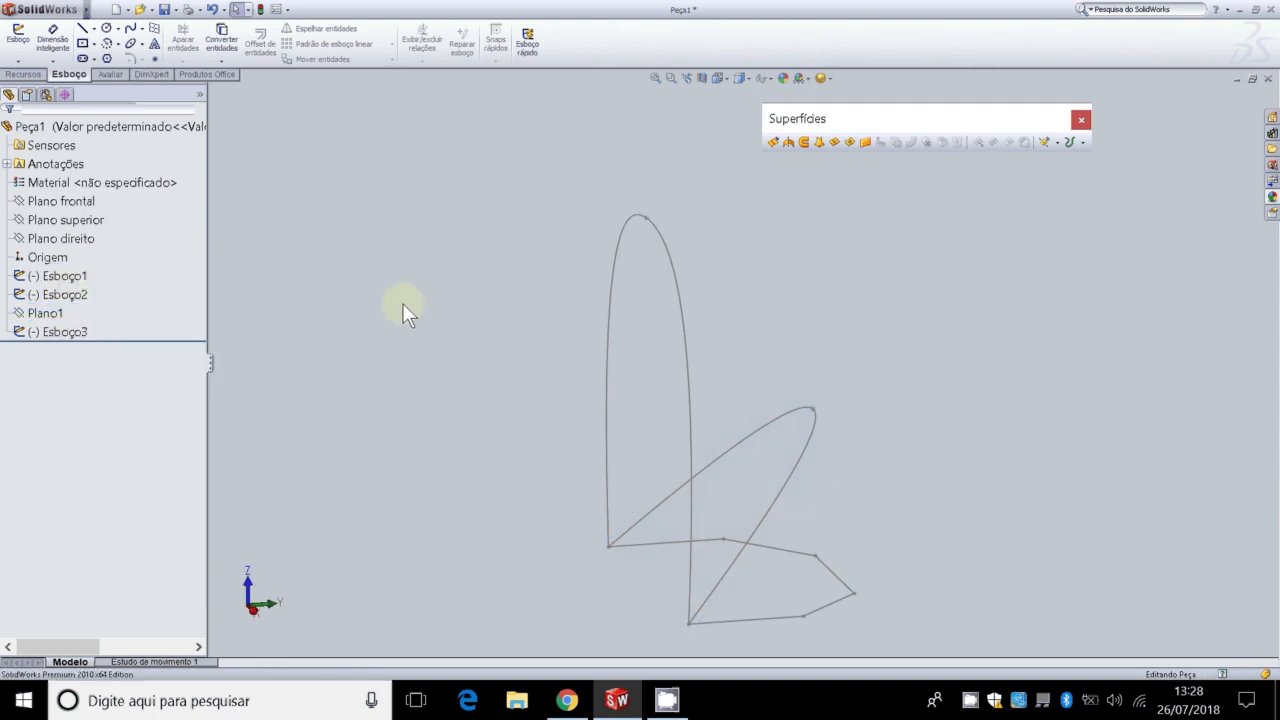
Step: Create a lofted surface using the arch profile, the inclined spline and the outer spline as profiles, in that order
left_click(817, 143)
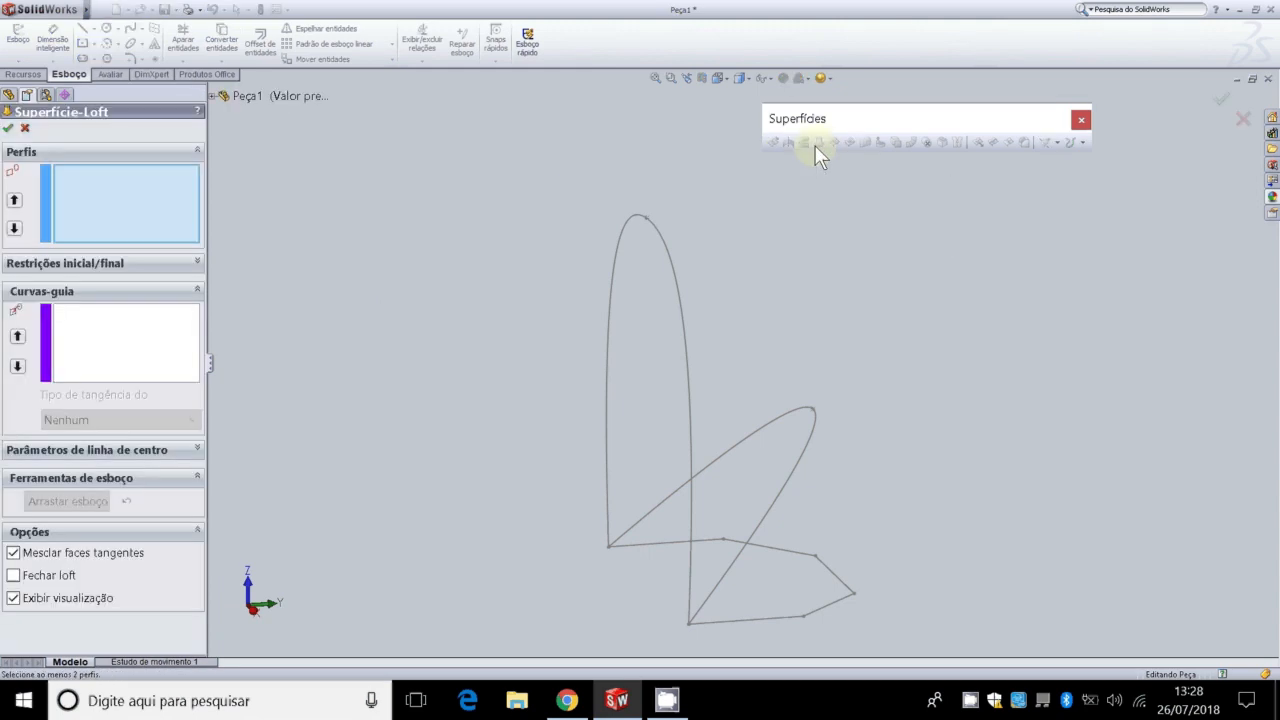
left_click(719, 621)
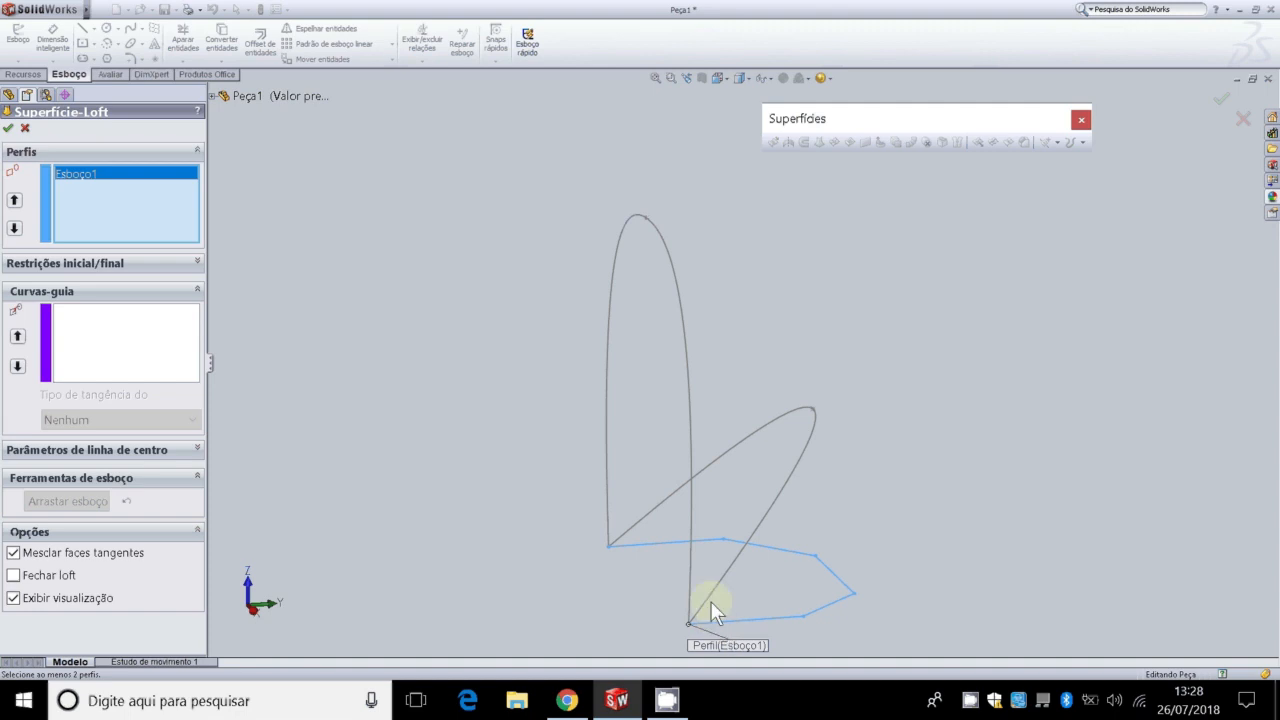
left_click(712, 594)
left_click(702, 590)
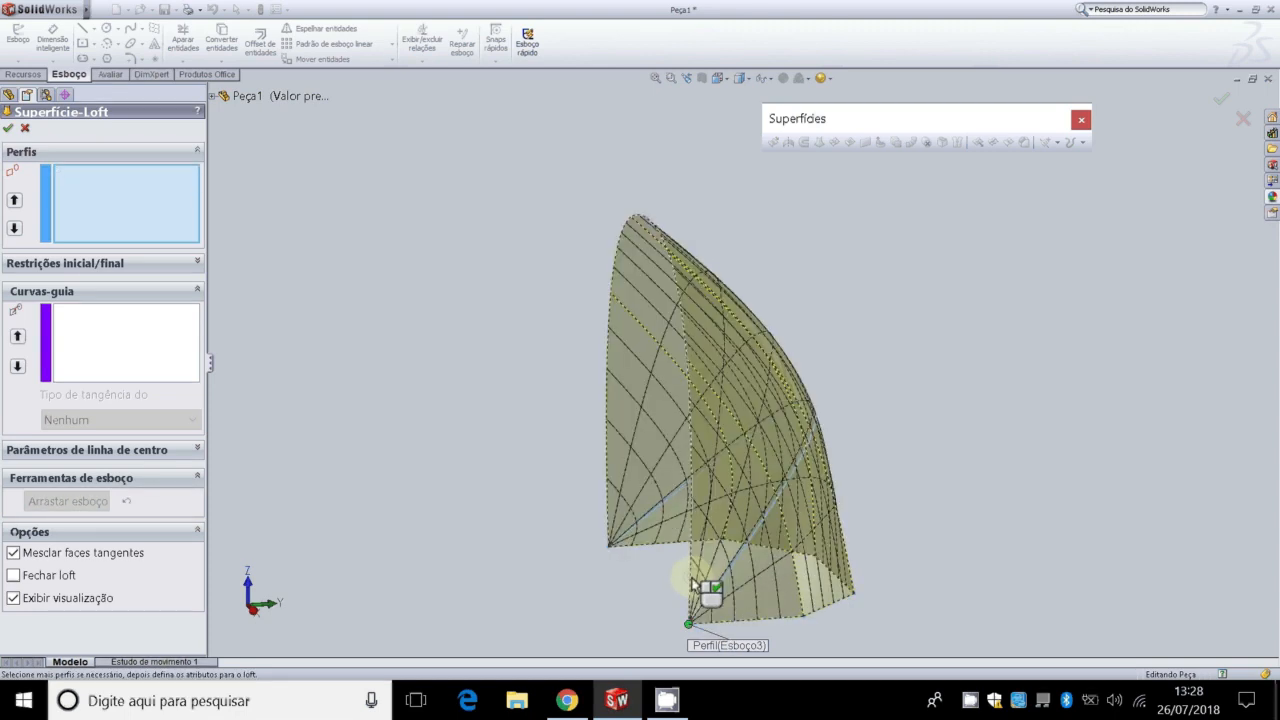
left_click(9, 129)
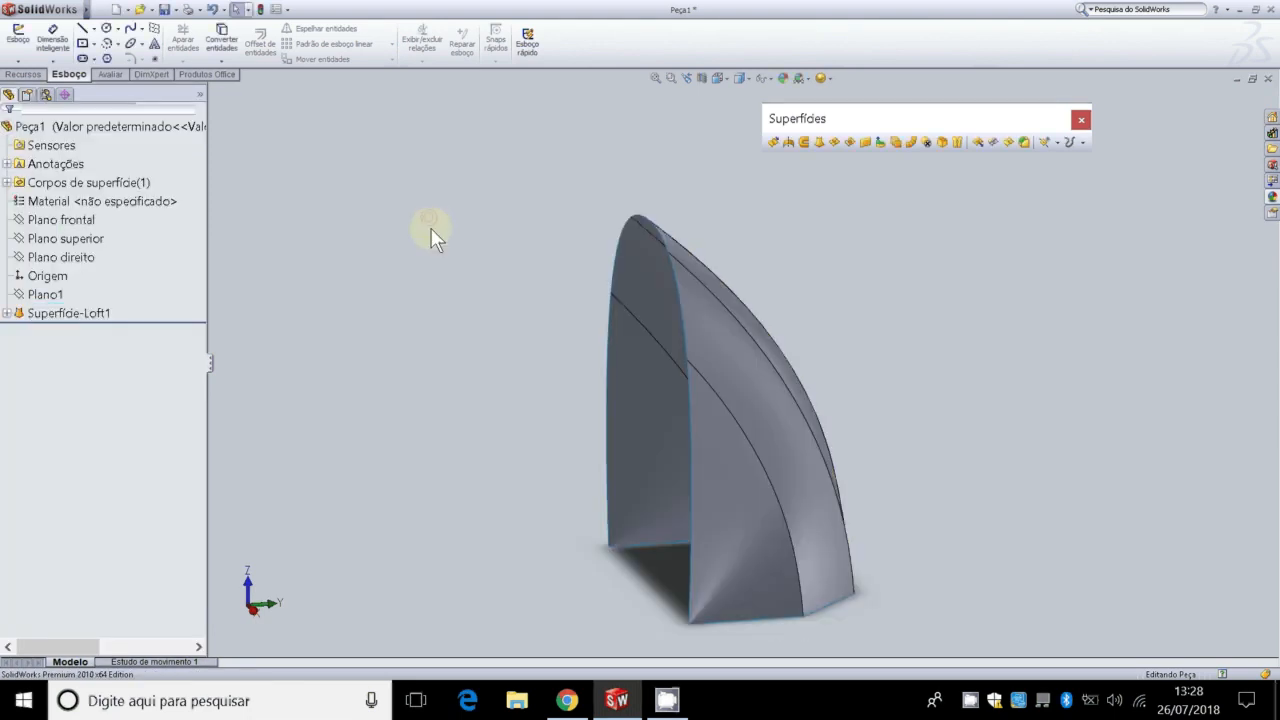
Step: Inspect the lofted surface from several angles and select its feature
key("Down")
key("Right")
key("Right")
key("Right")
key("Right")
key("Left")
key("Left")
key("Left")
key("Left")
left_click(87, 312)
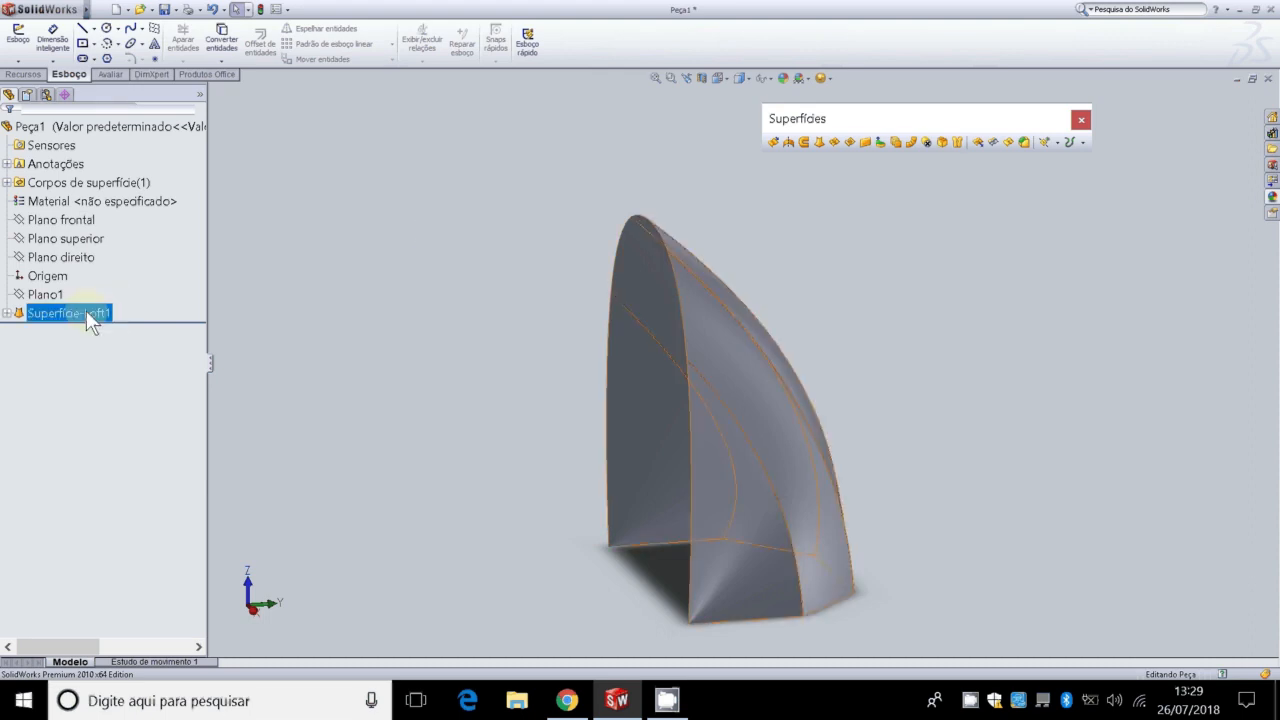
Step: Delete the lofted surface feature while keeping its profile sketches
right_click(86, 312)
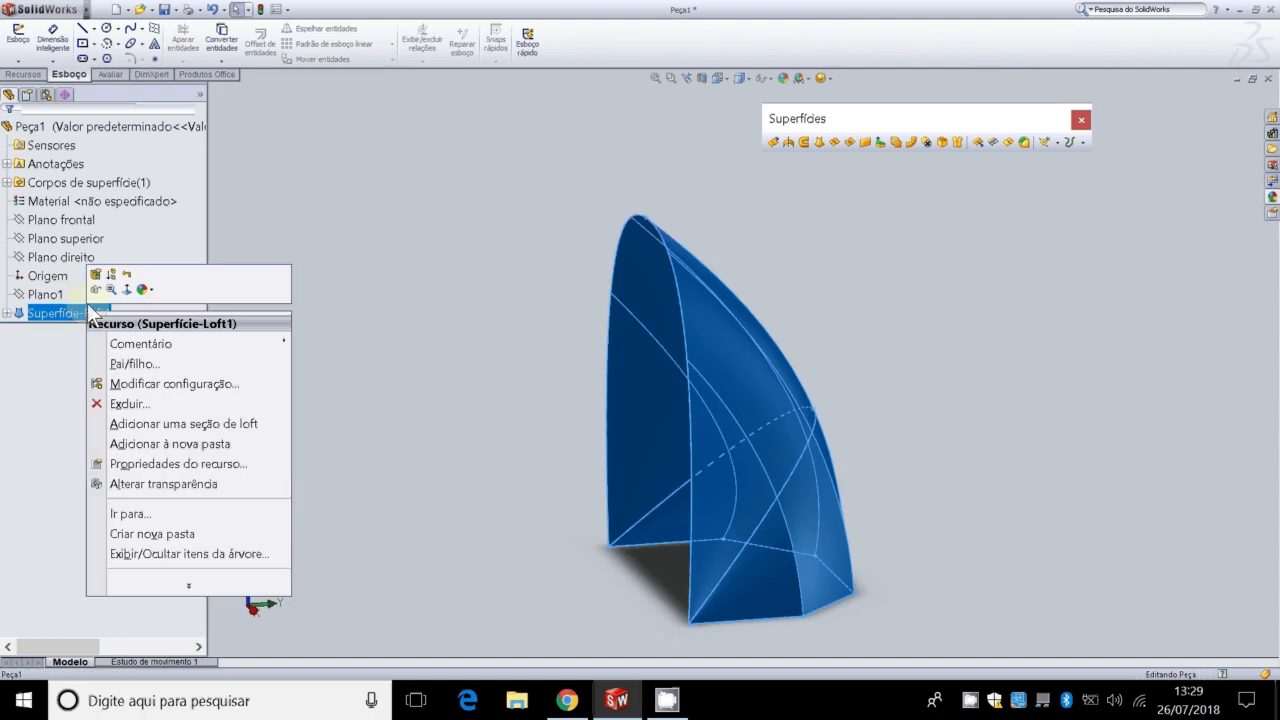
left_click(157, 401)
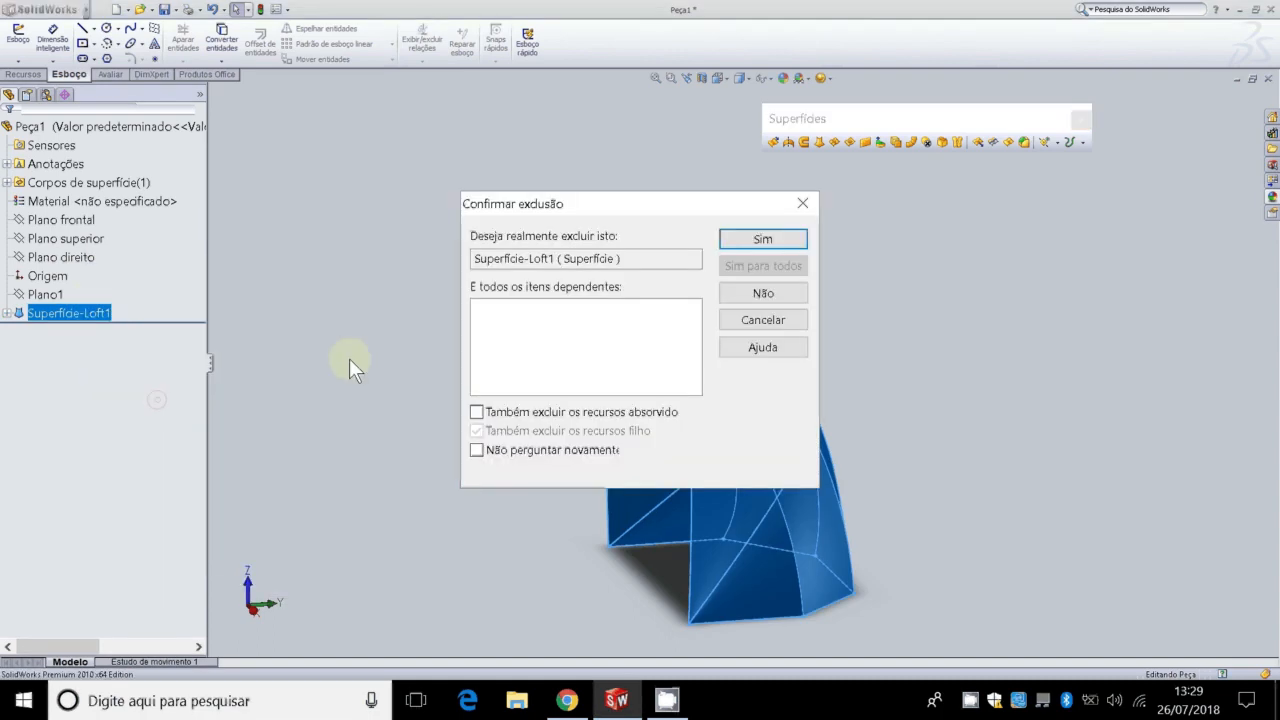
left_click(755, 240)
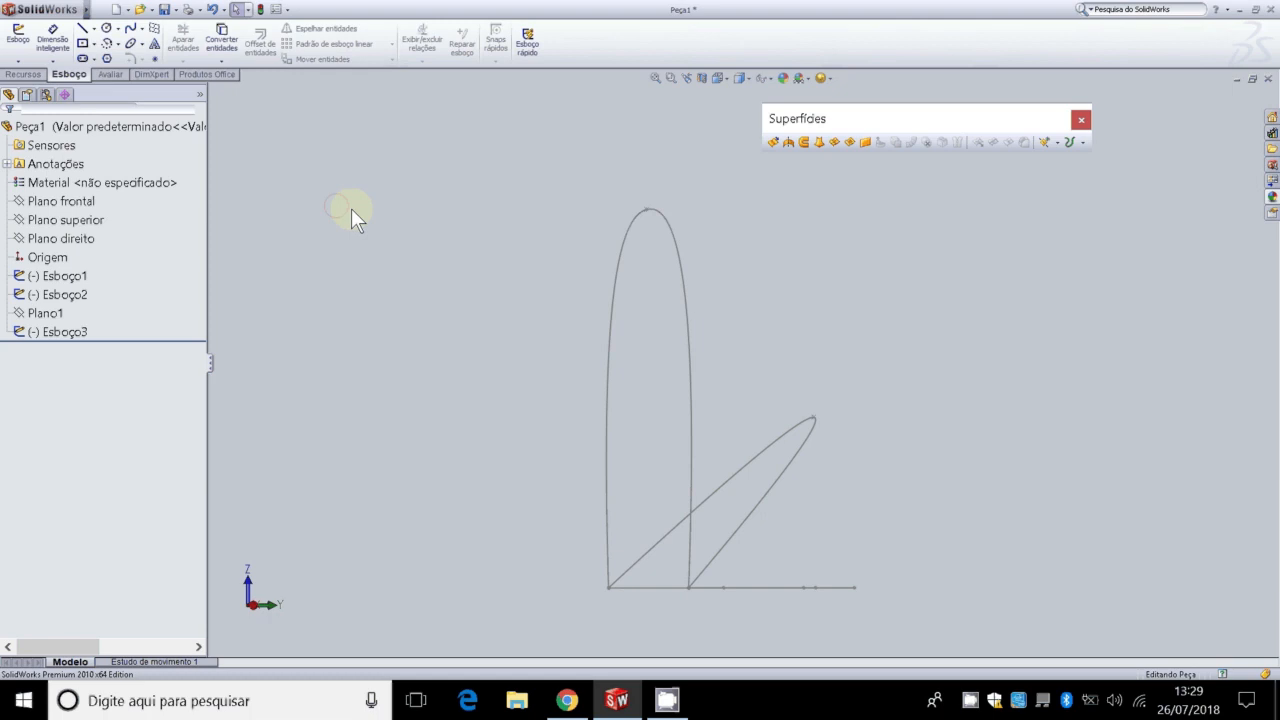
Step: Examine the arch, inclined and outer profiles from several angles, together with how Plano direito crosses them
key("Left")
key("Right")
key("Right")
key("Down")
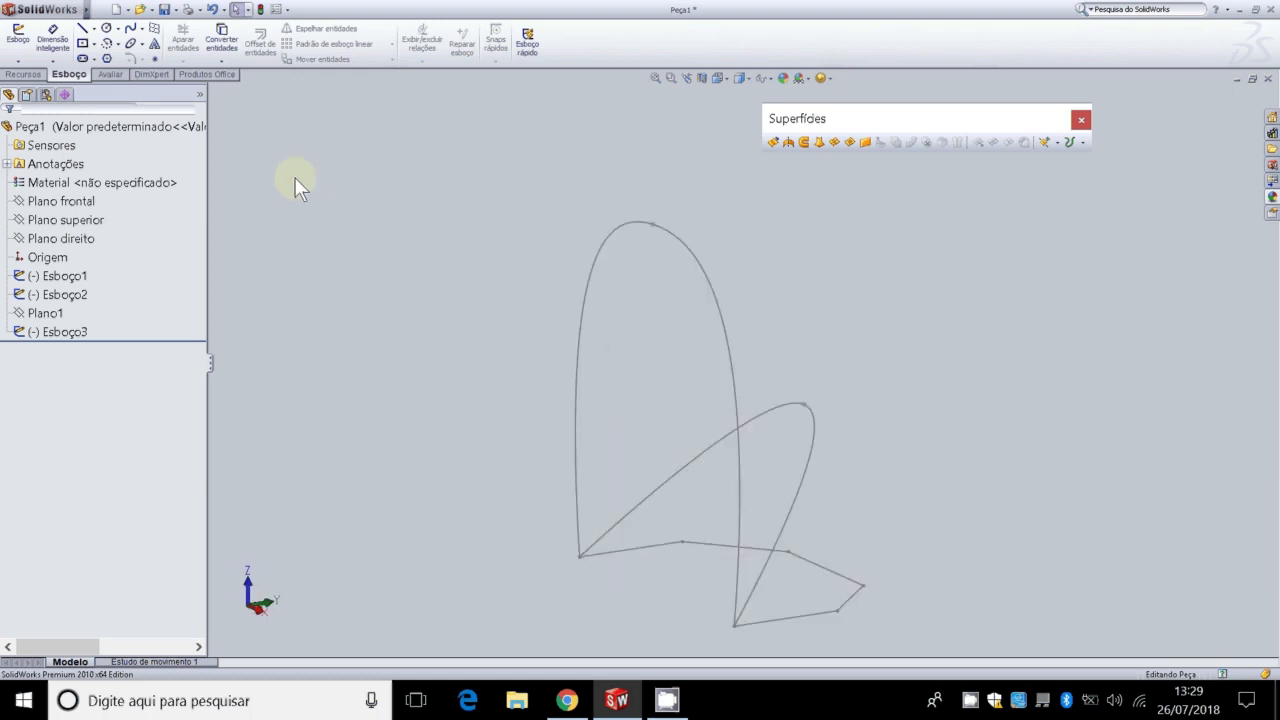
left_click(61, 293)
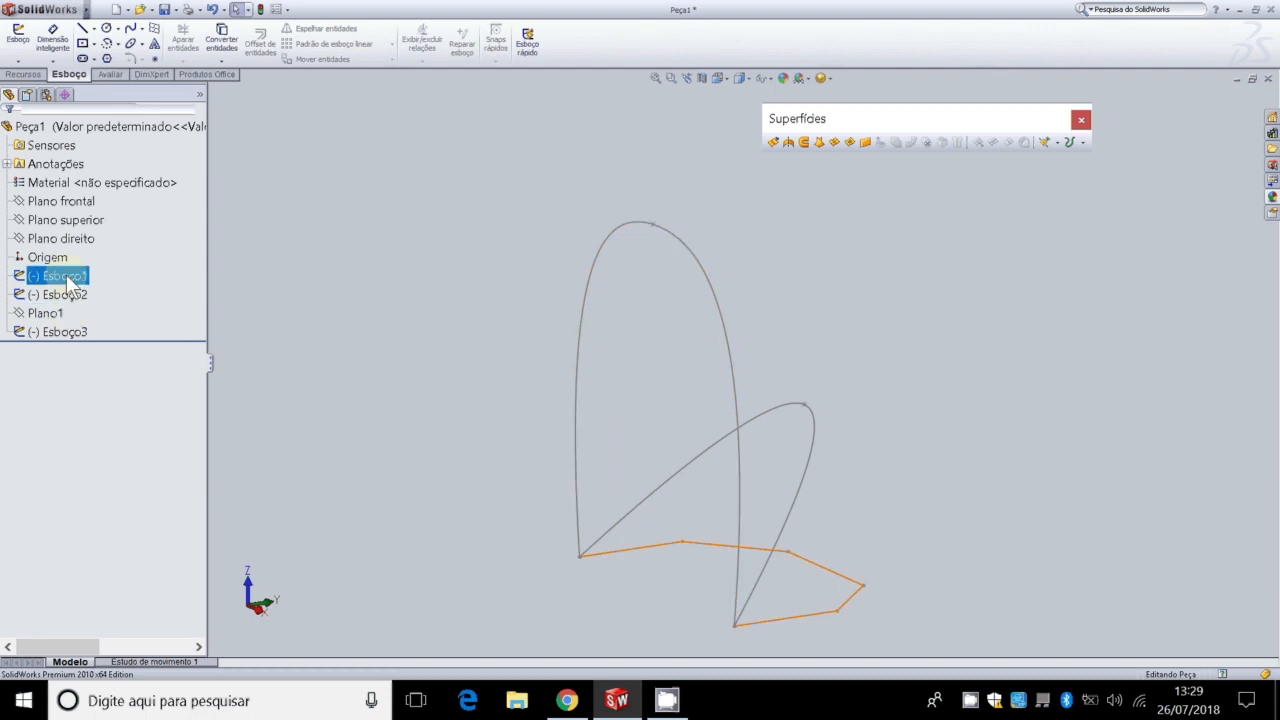
left_click(77, 238)
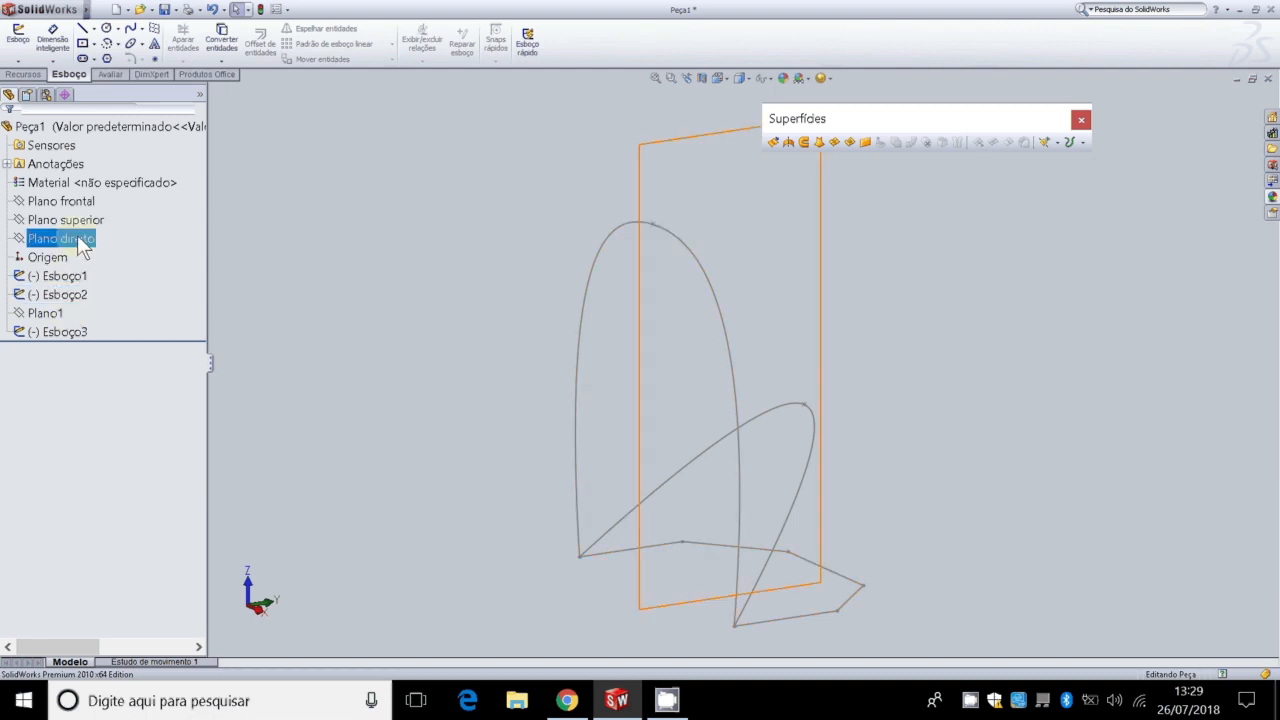
key("Right")
key("Right")
key("Right")
key("Right")
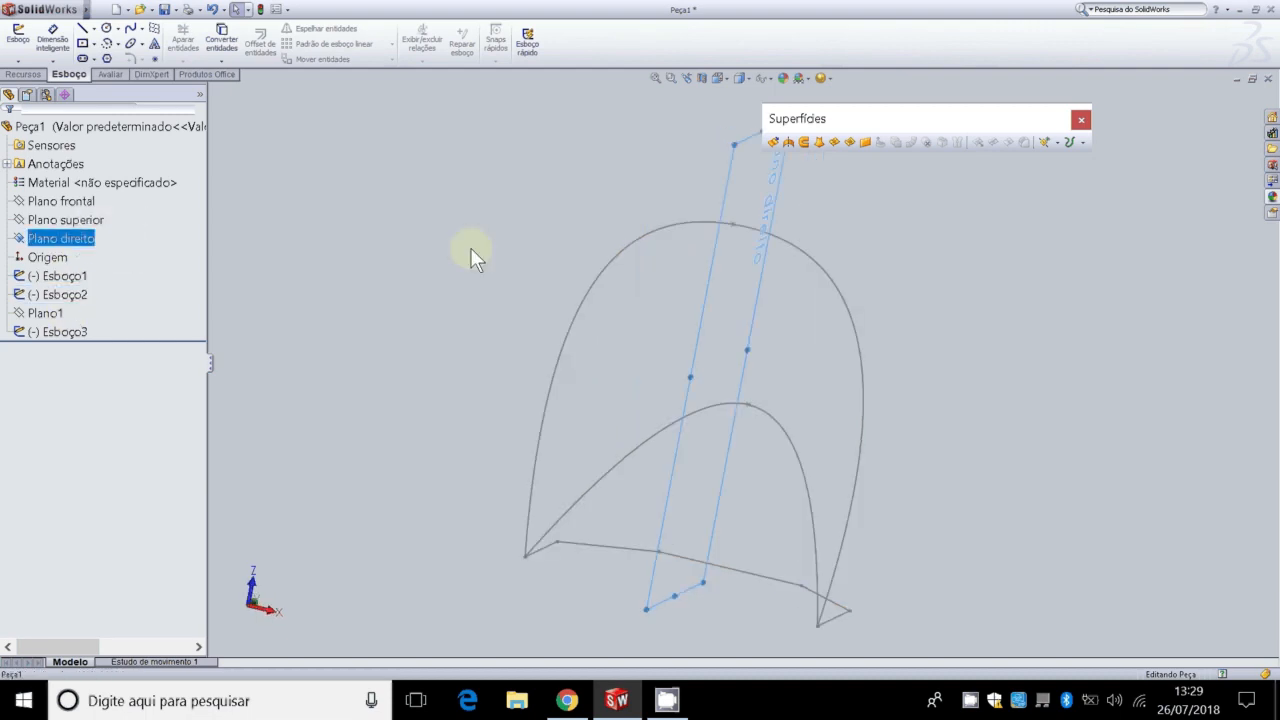
key("Up")
key("Down")
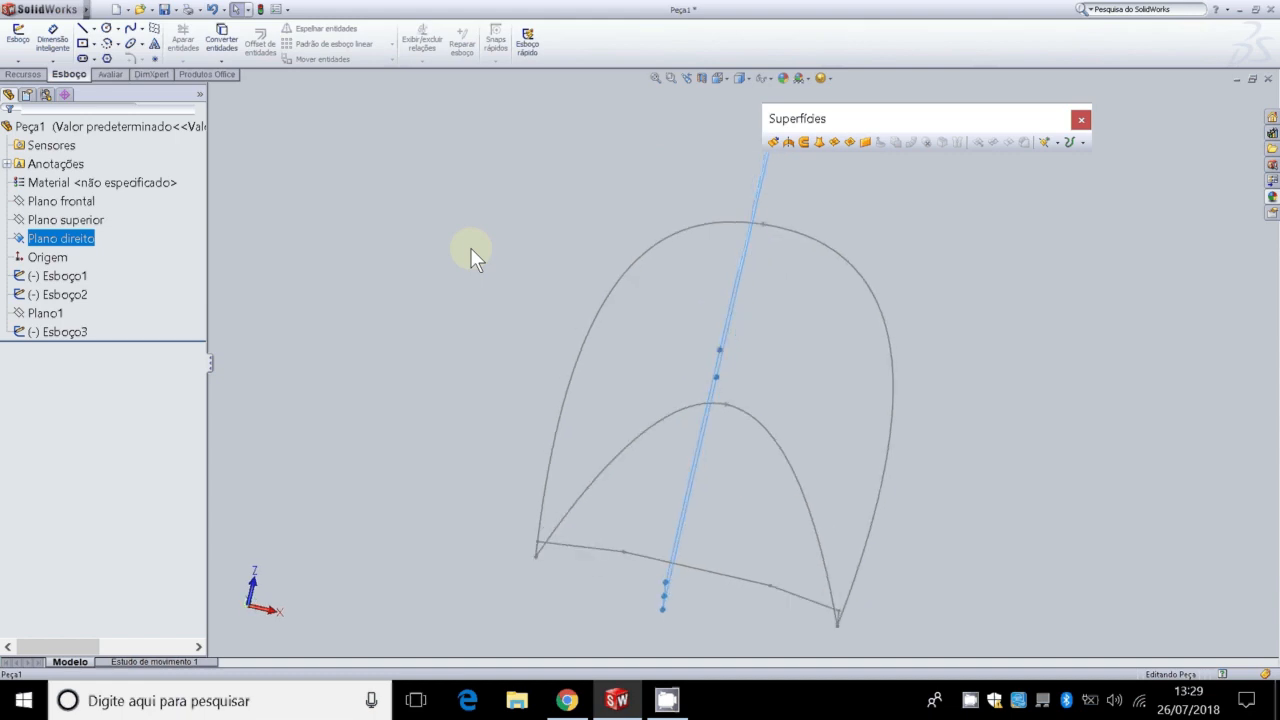
key("Right")
key("Right")
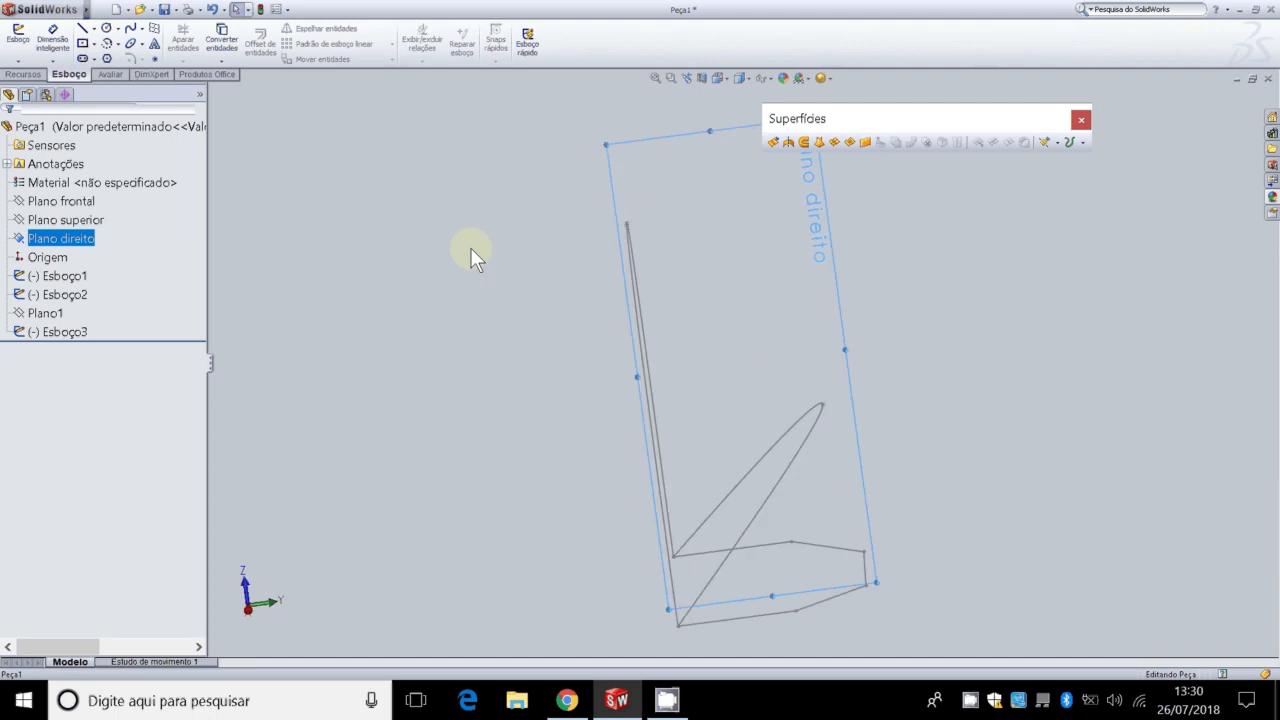
key("Right")
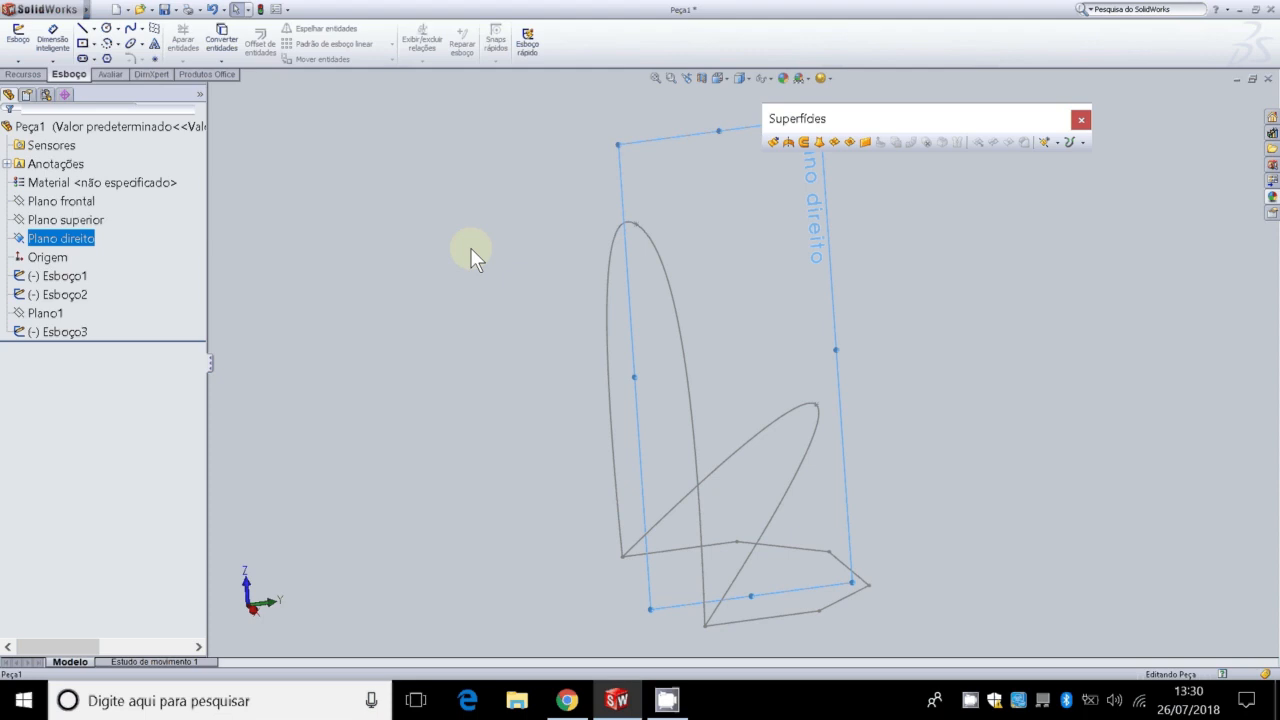
left_click(278, 598)
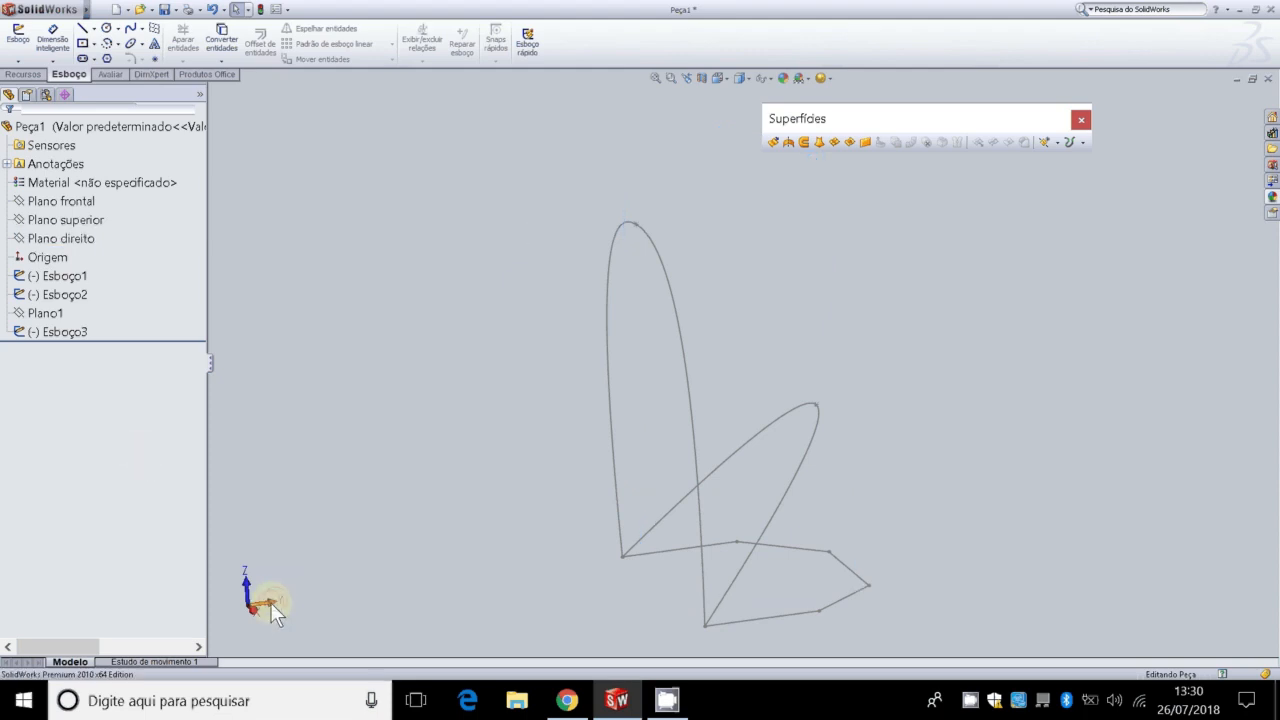
Step: Start a spline sketch on Plano direito with the model viewed side-on and fitted to the screen
left_click(270, 602)
left_click(249, 619)
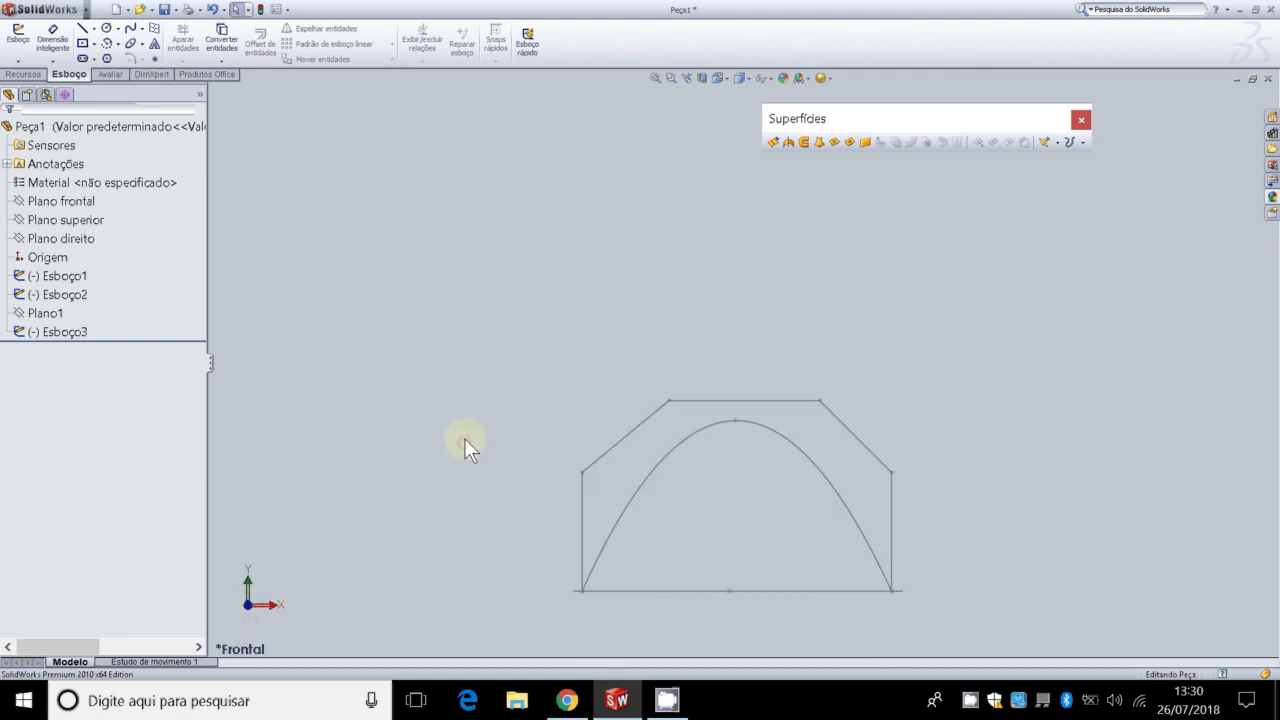
key("shift+Down")
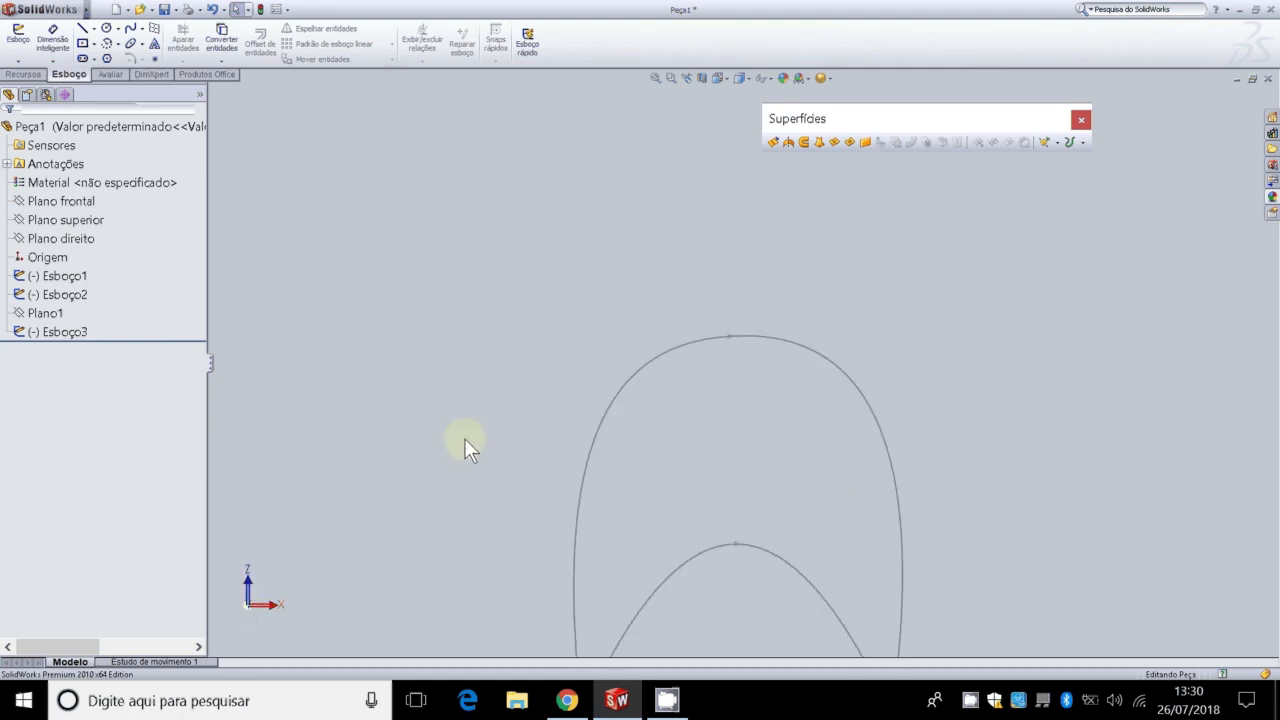
key("shift+Left")
key("f")
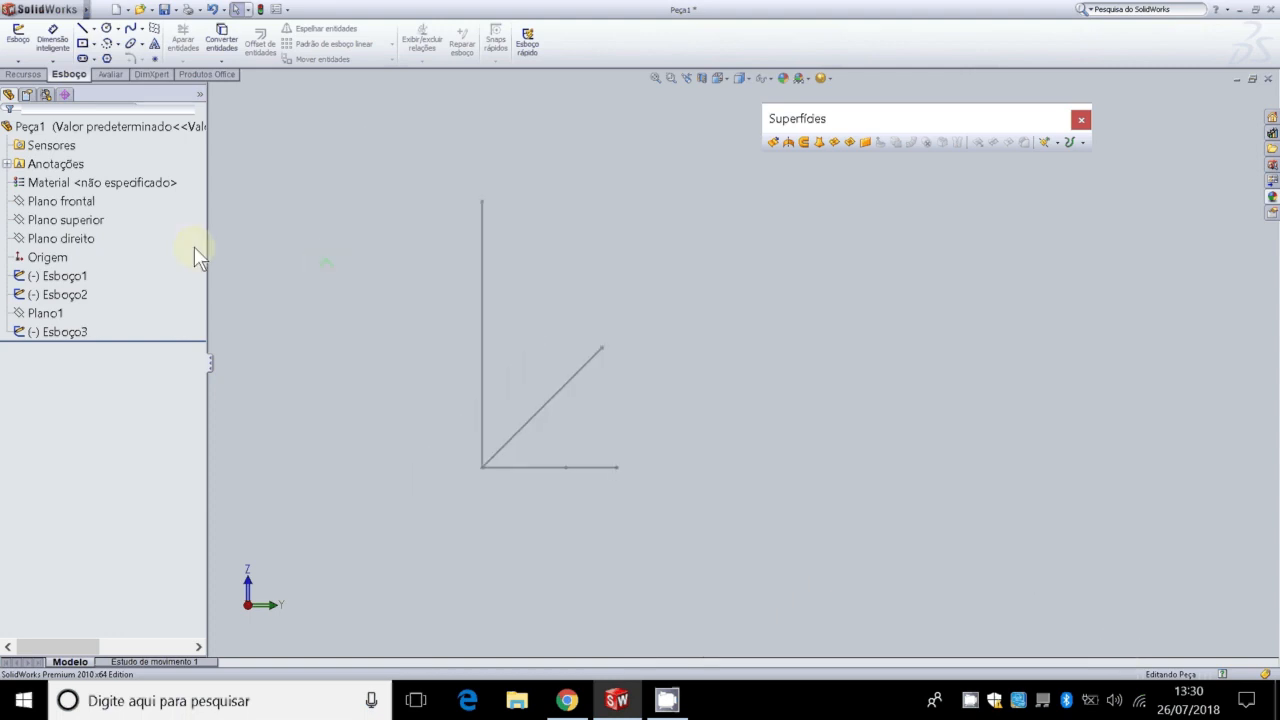
left_click(58, 238)
left_click(78, 238)
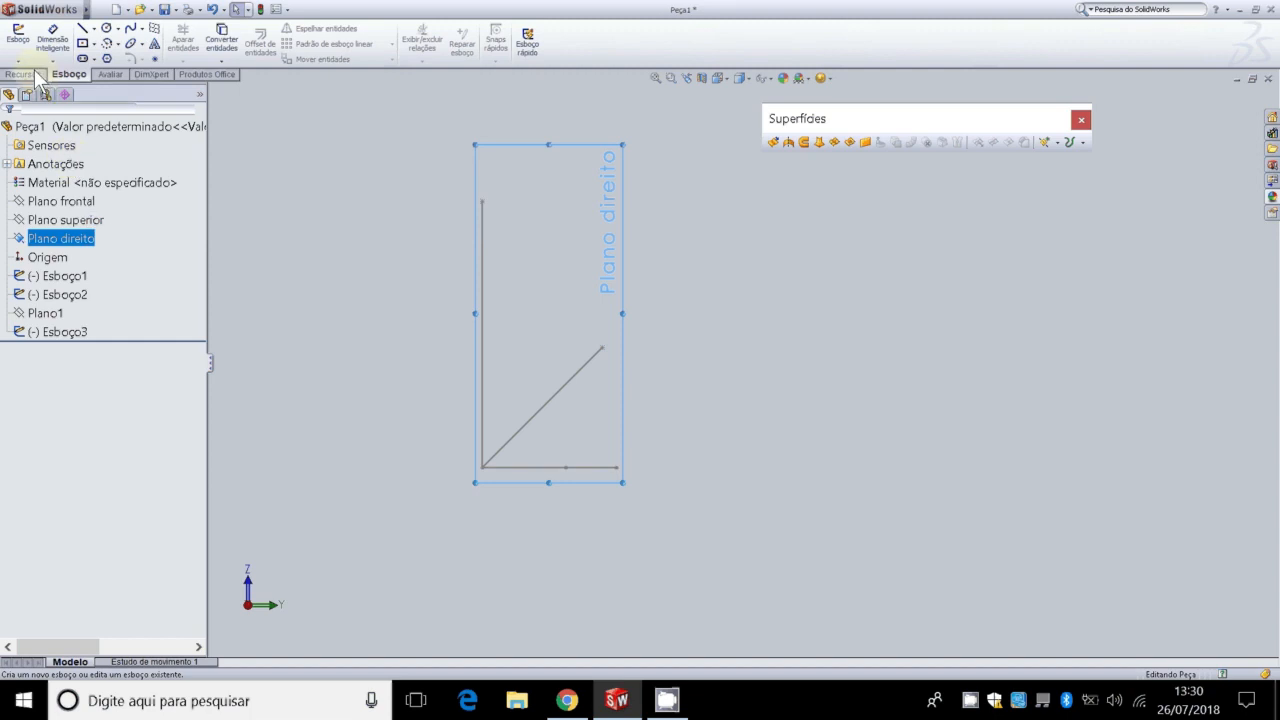
left_click(130, 32)
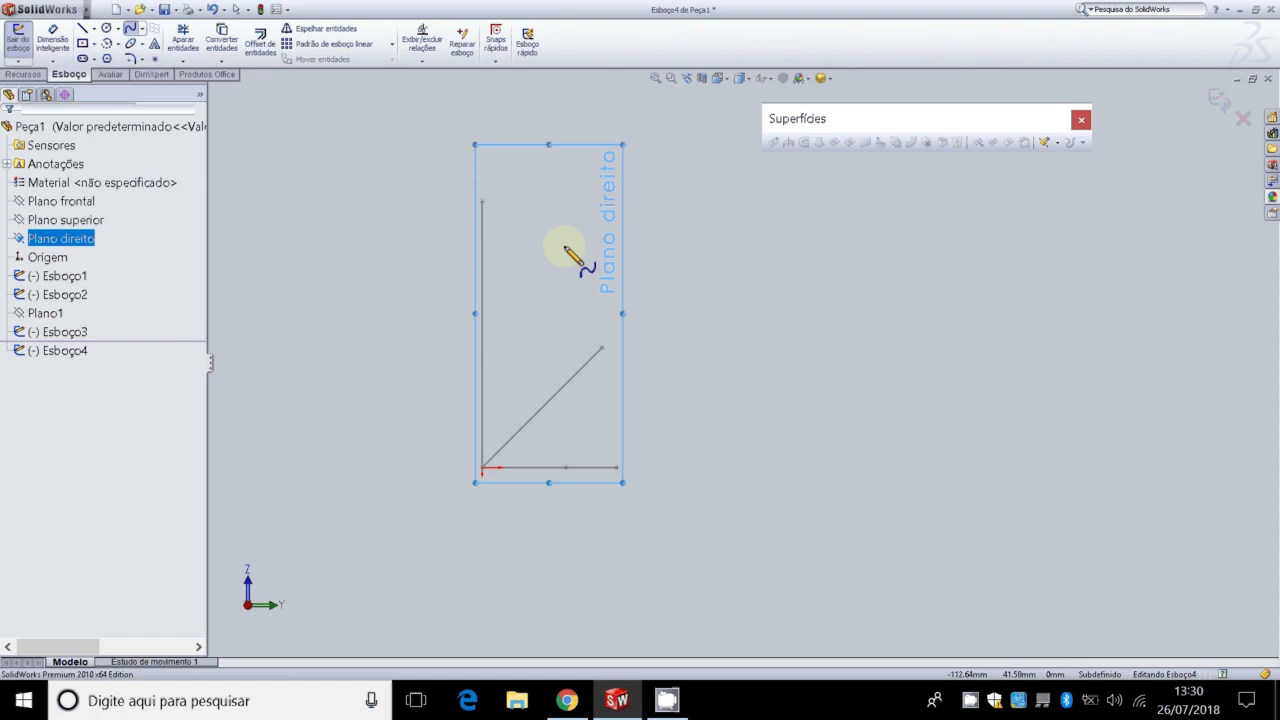
Step: Start the spline at the top end of the vertical arch profile and place three wavy points outward from it
scroll(524, 236, "down", 1)
scroll(522, 232, "down", 1)
scroll(528, 234, "up", 1)
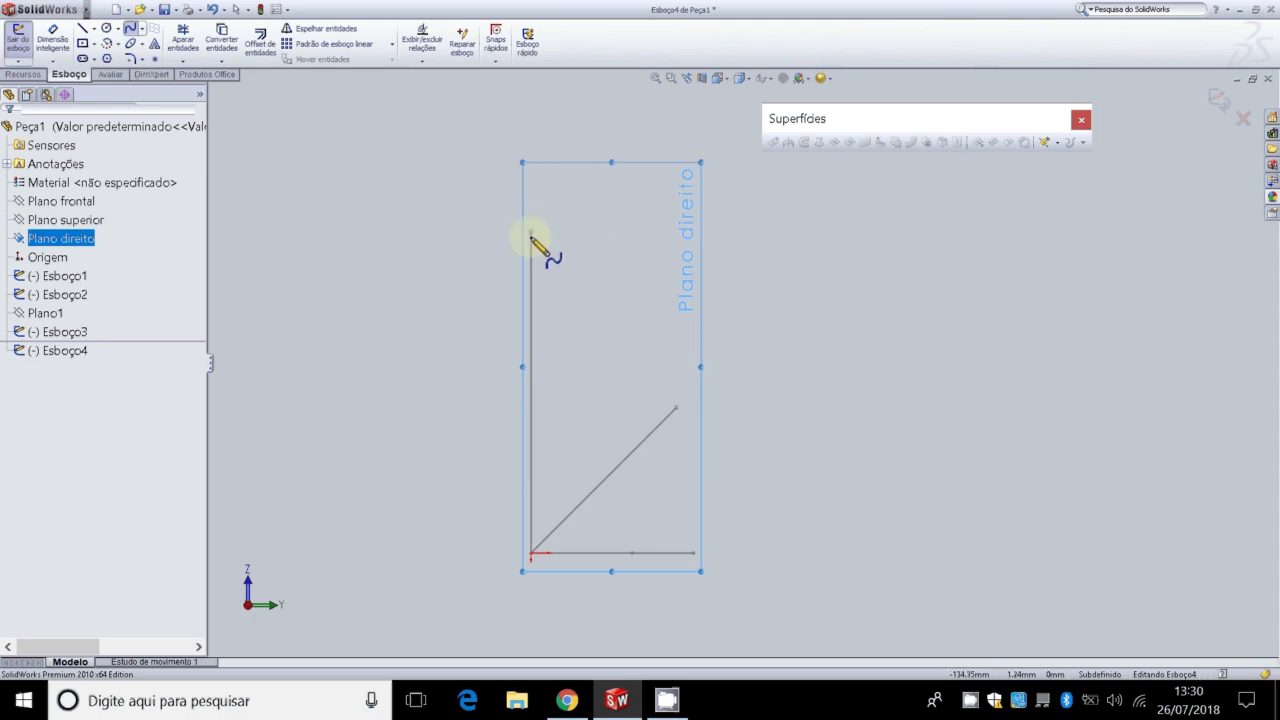
scroll(620, 263, "down", 6)
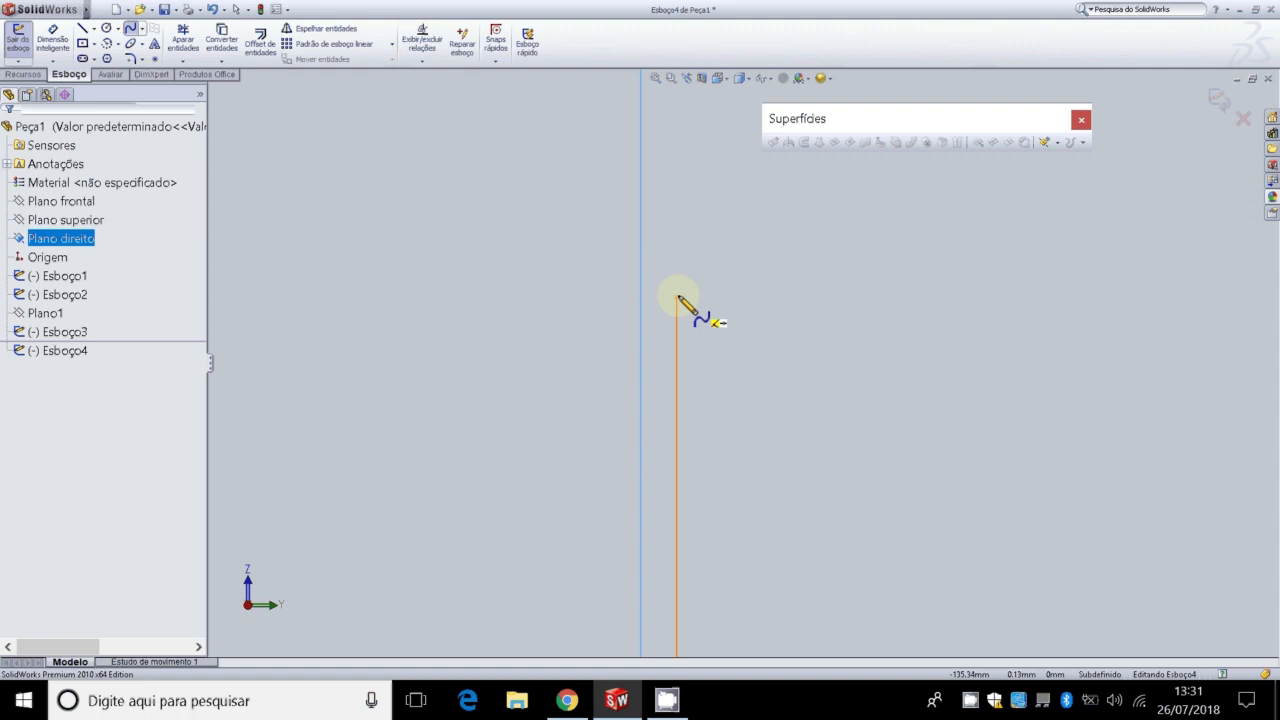
left_click(679, 297)
left_click(677, 297)
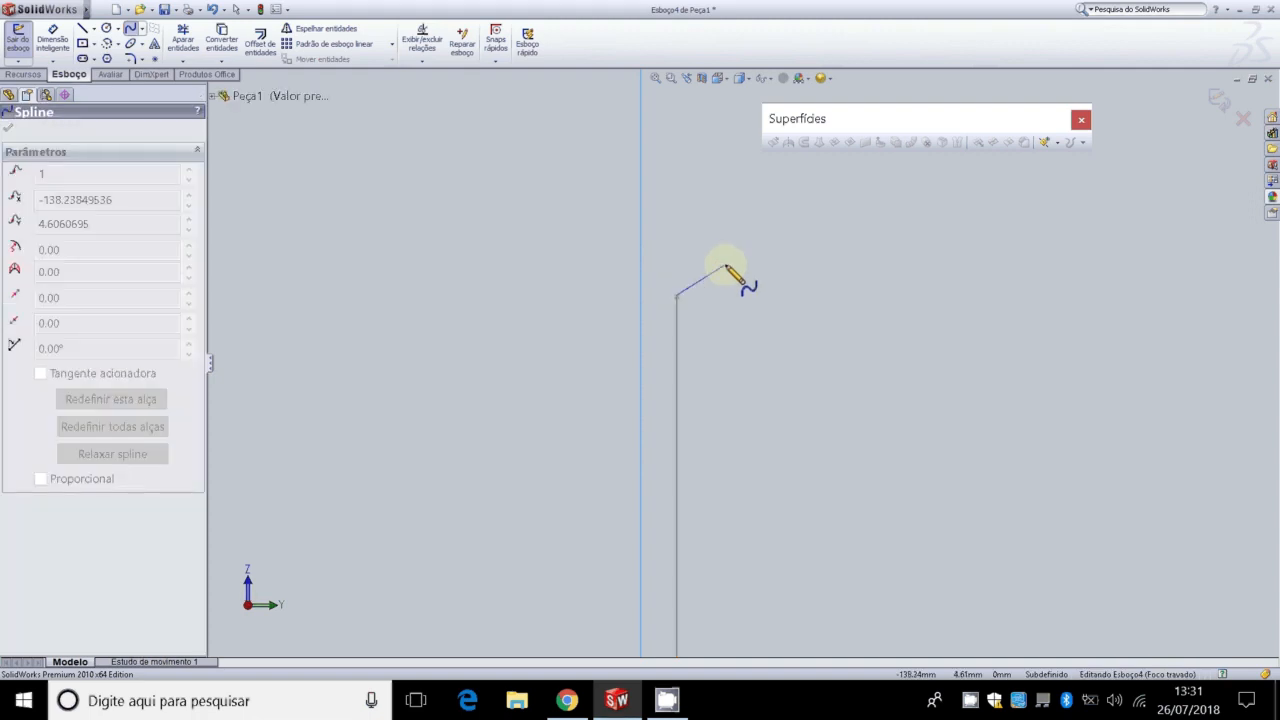
left_click(725, 266)
left_click(796, 343)
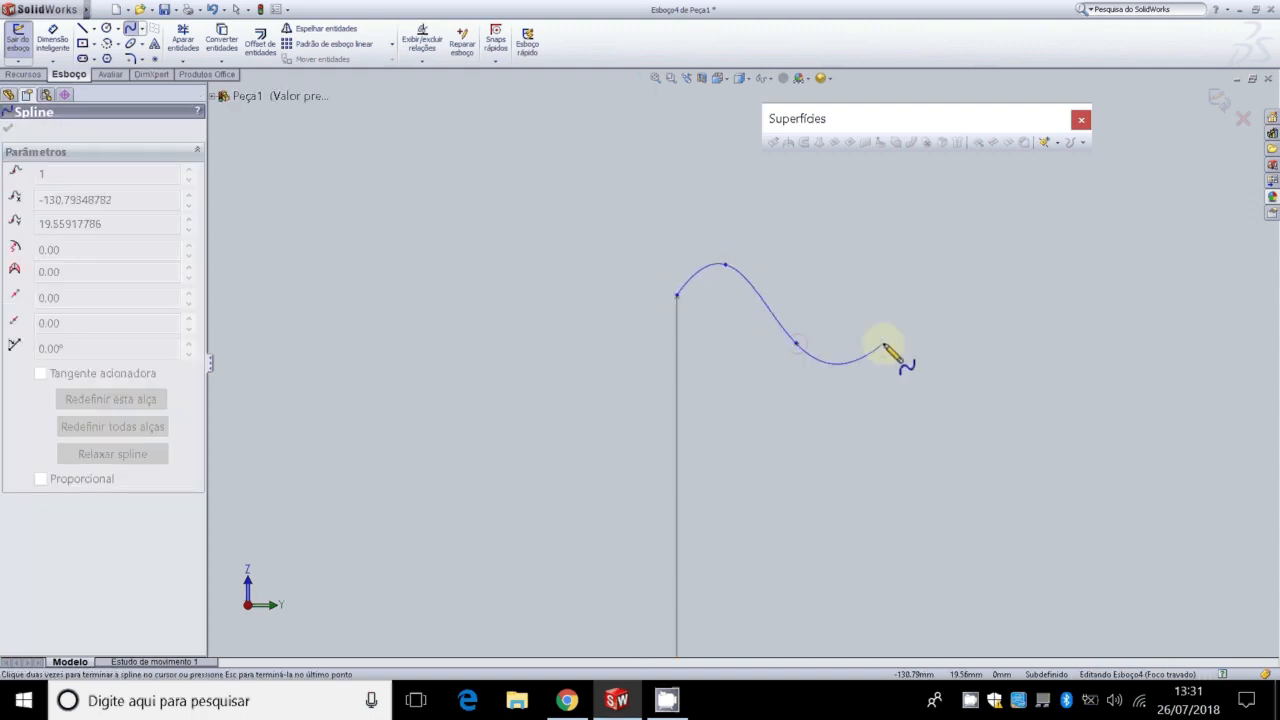
left_click(882, 346)
Step: Continue the spline through four irregular points and down to the upper end of the 45° inclined profile
key("z")
key("z")
key("z")
key("z")
key("z")
key("z")
key("z")
left_click(810, 372)
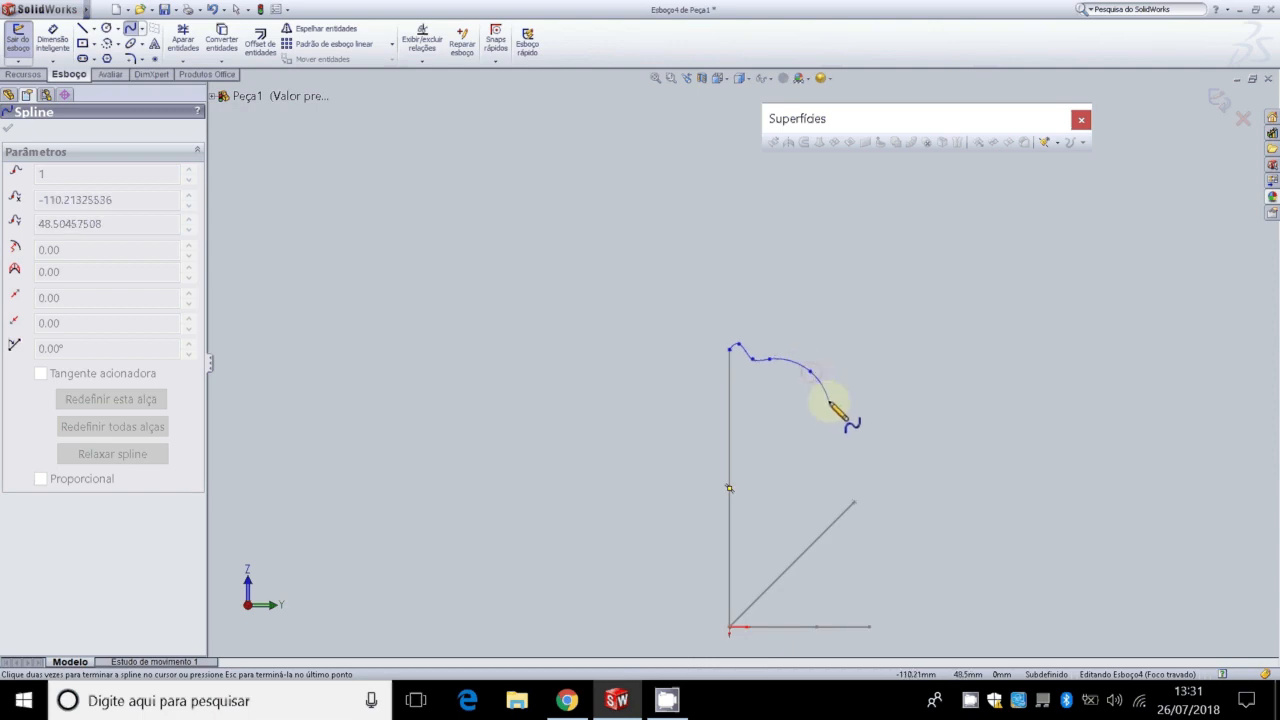
left_click(828, 400)
left_click(861, 376)
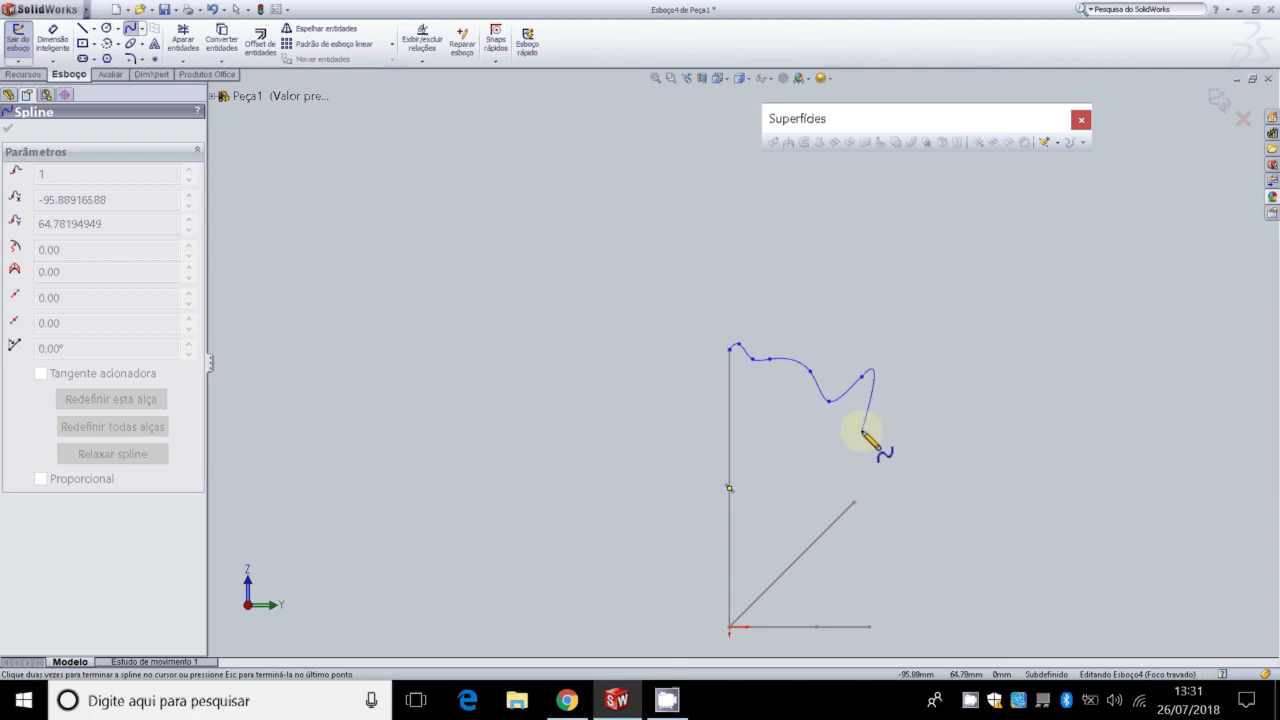
left_click(866, 438)
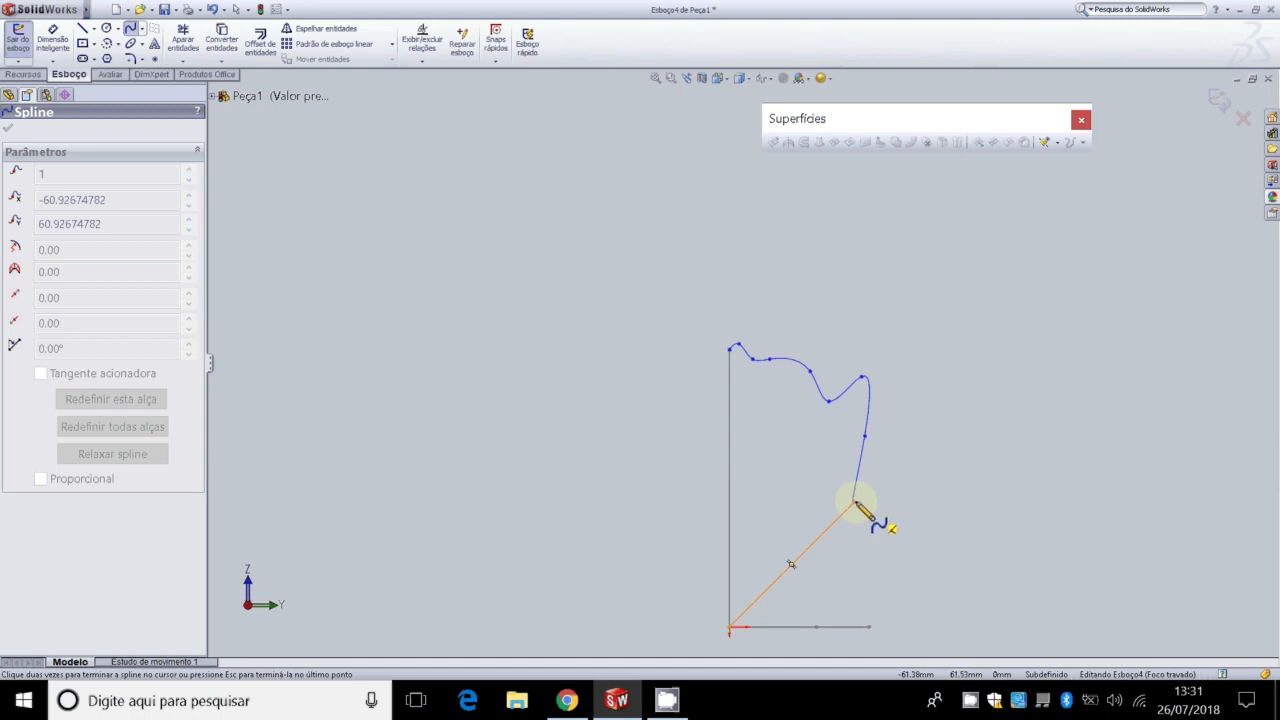
left_click(855, 502)
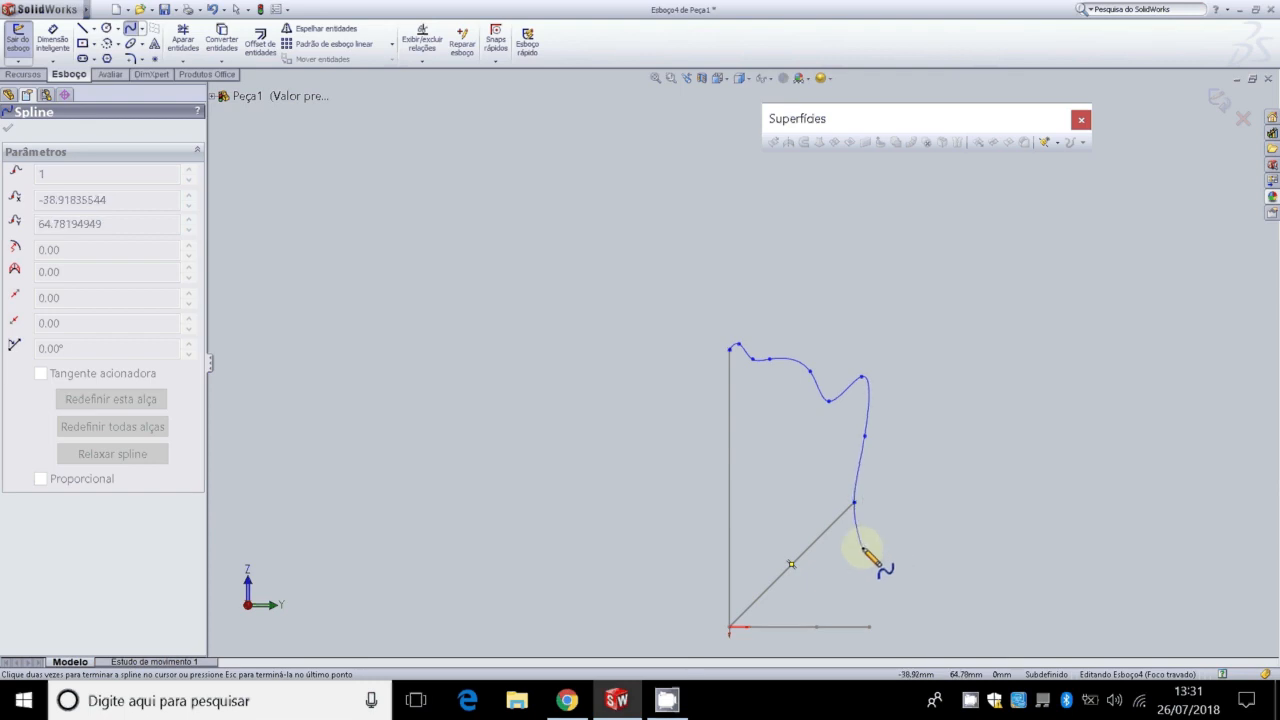
Step: Continue the spline in small waves below the inclined profile and finish it on the outer end of the horizontal profile
left_click(861, 547)
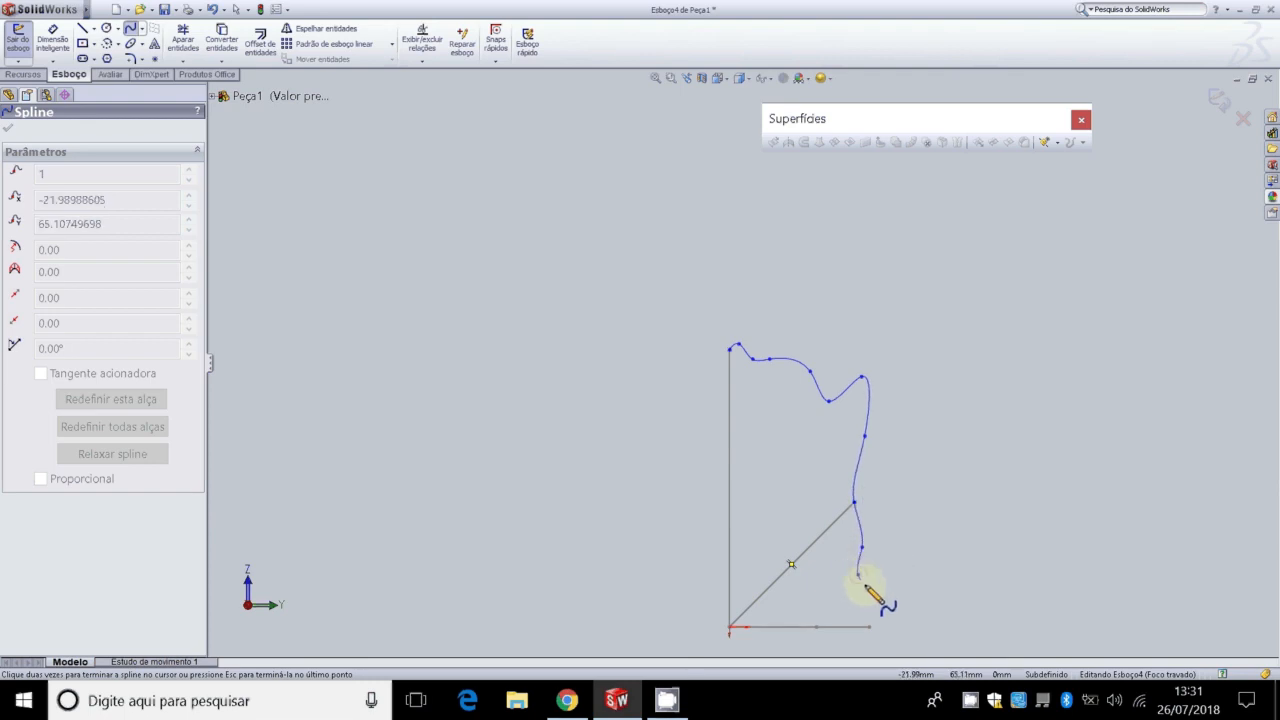
left_click(872, 591)
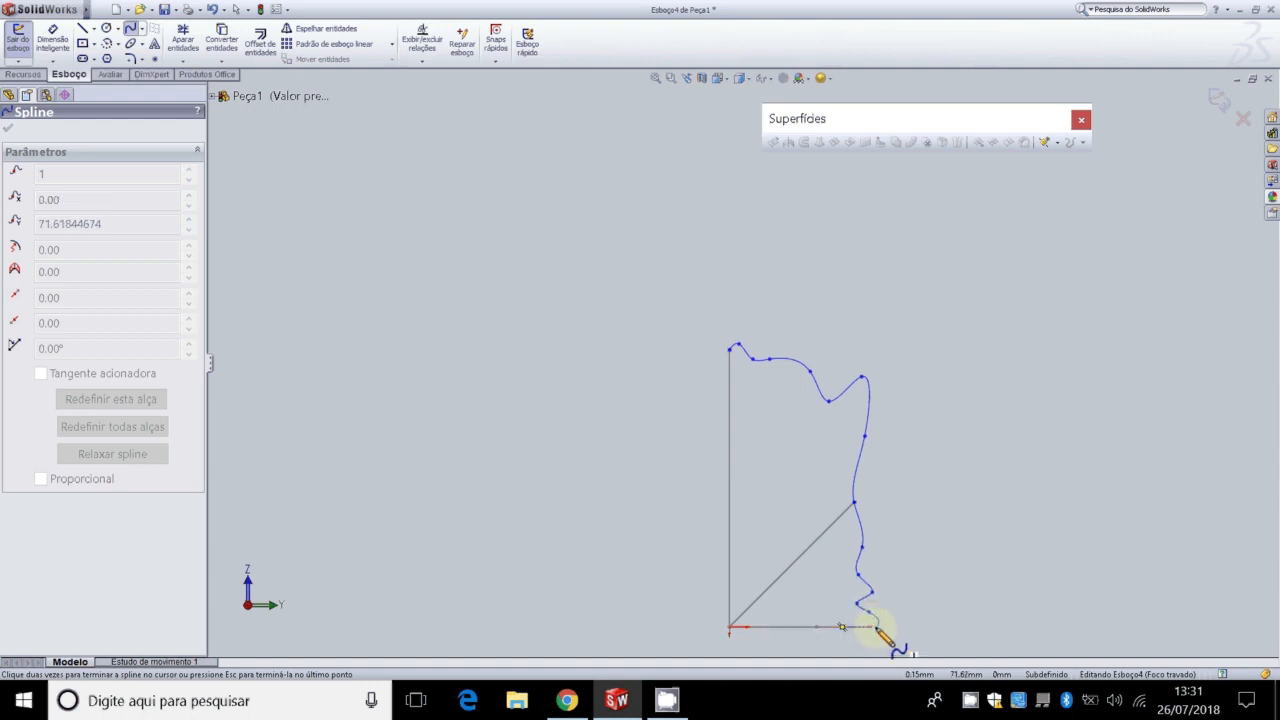
scroll(866, 630, "up", 5)
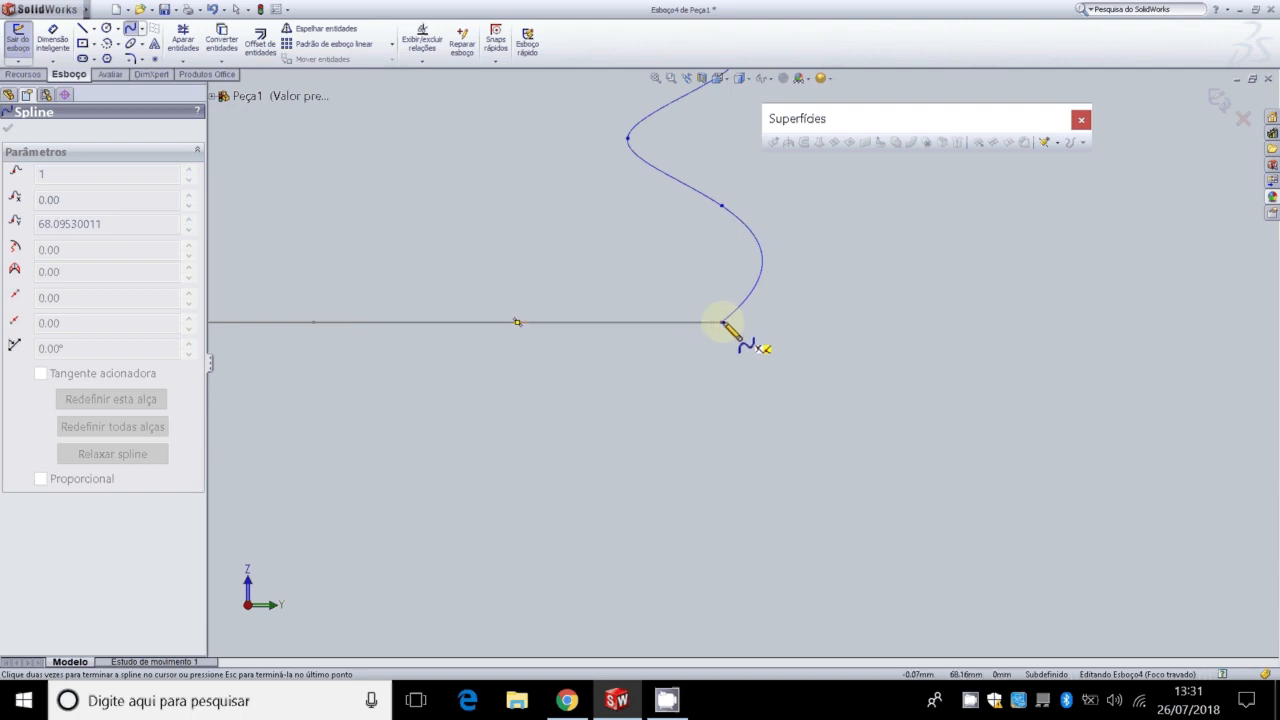
double_click(724, 325)
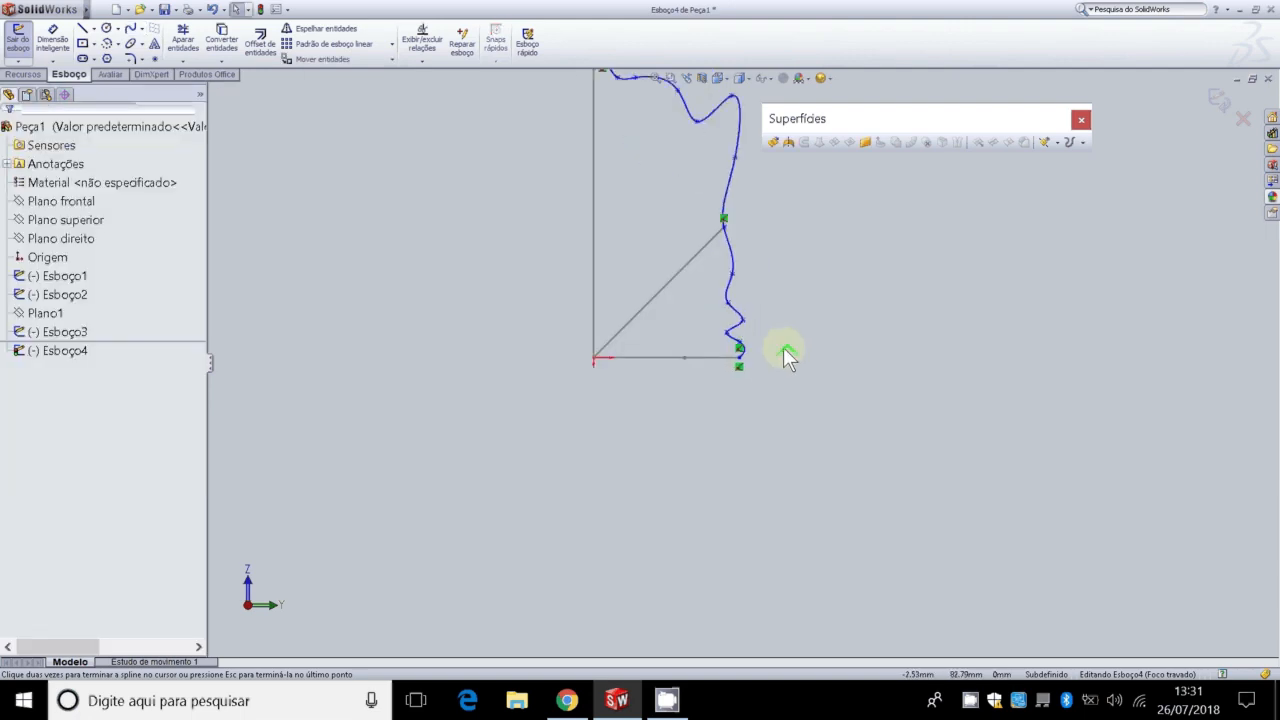
Step: Pull the spline's protruding upper point inward to about X -104.94, Y 56.46 to smooth out the peak
scroll(814, 380, "down", 4)
scroll(806, 484, "up", 2)
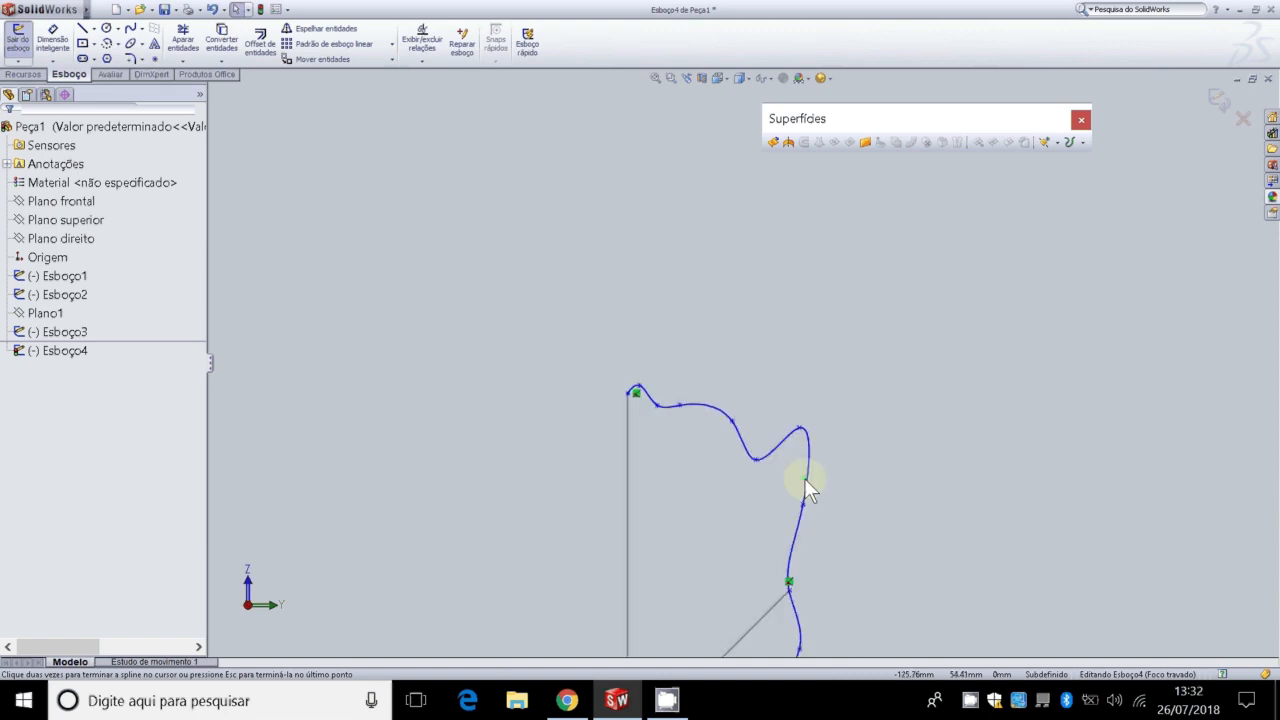
left_click_drag(800, 435, 780, 488)
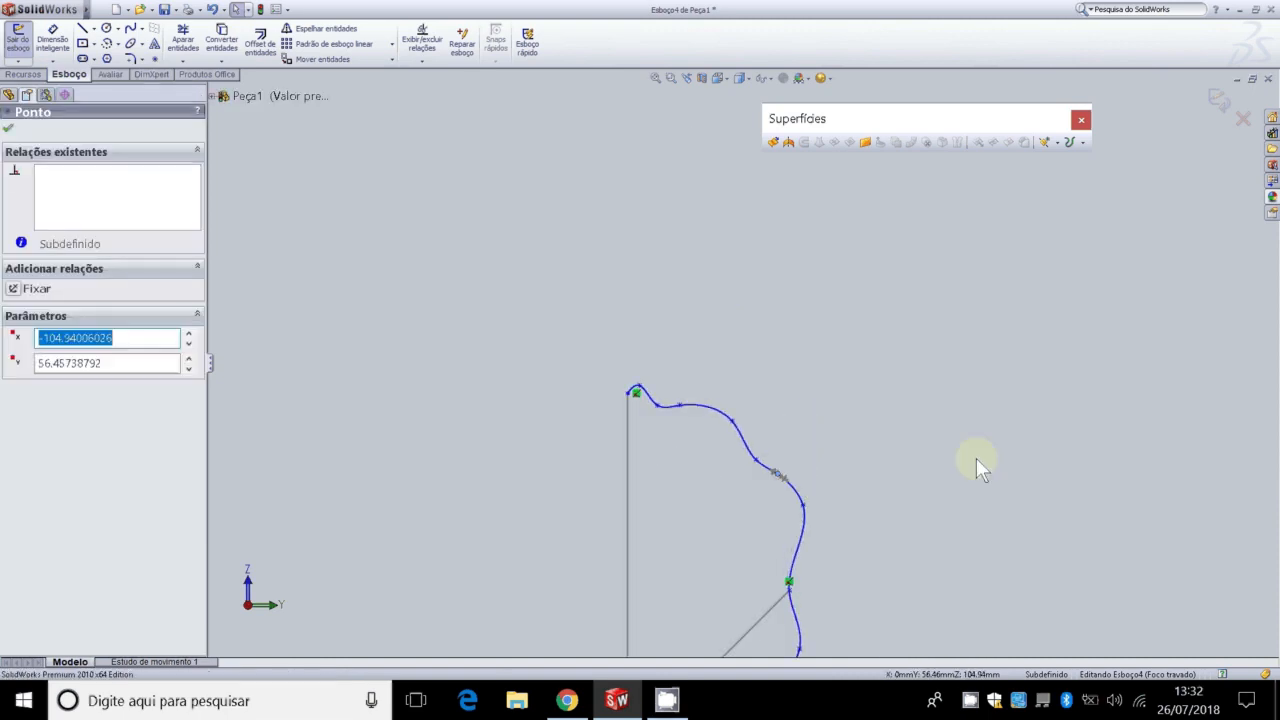
scroll(969, 453, "up", 1)
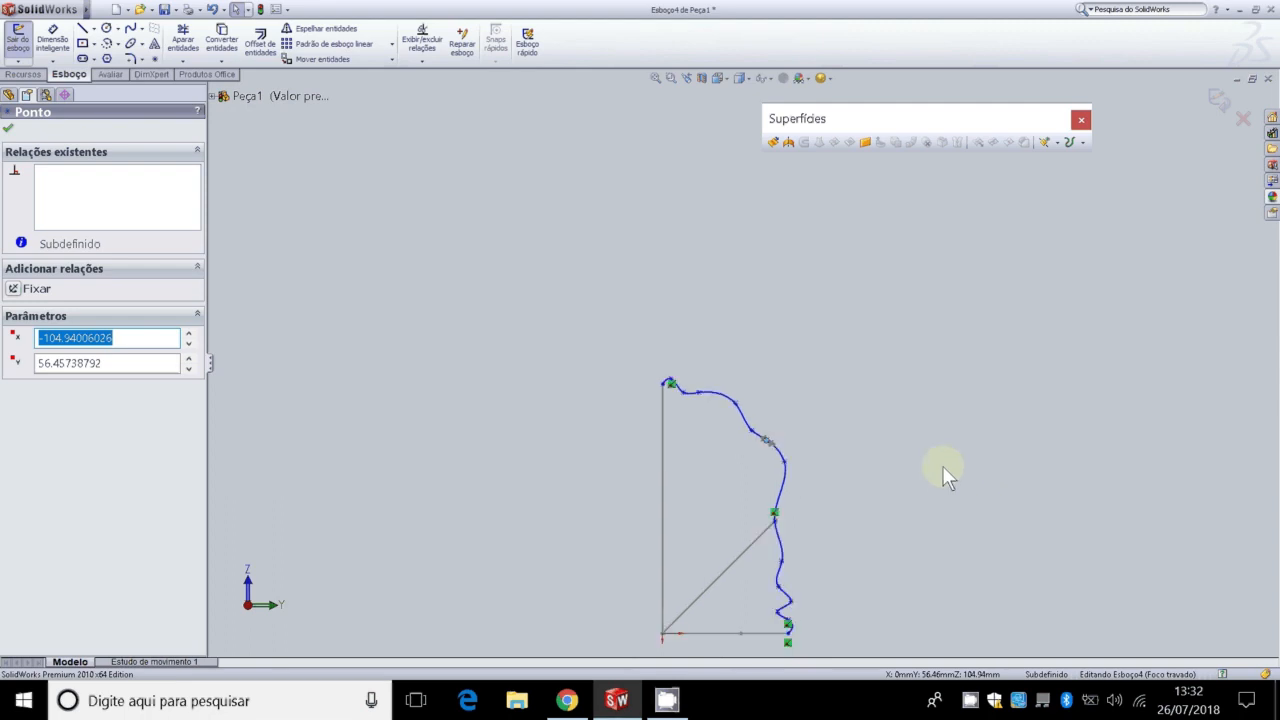
scroll(850, 579, "down", 3)
key("z")
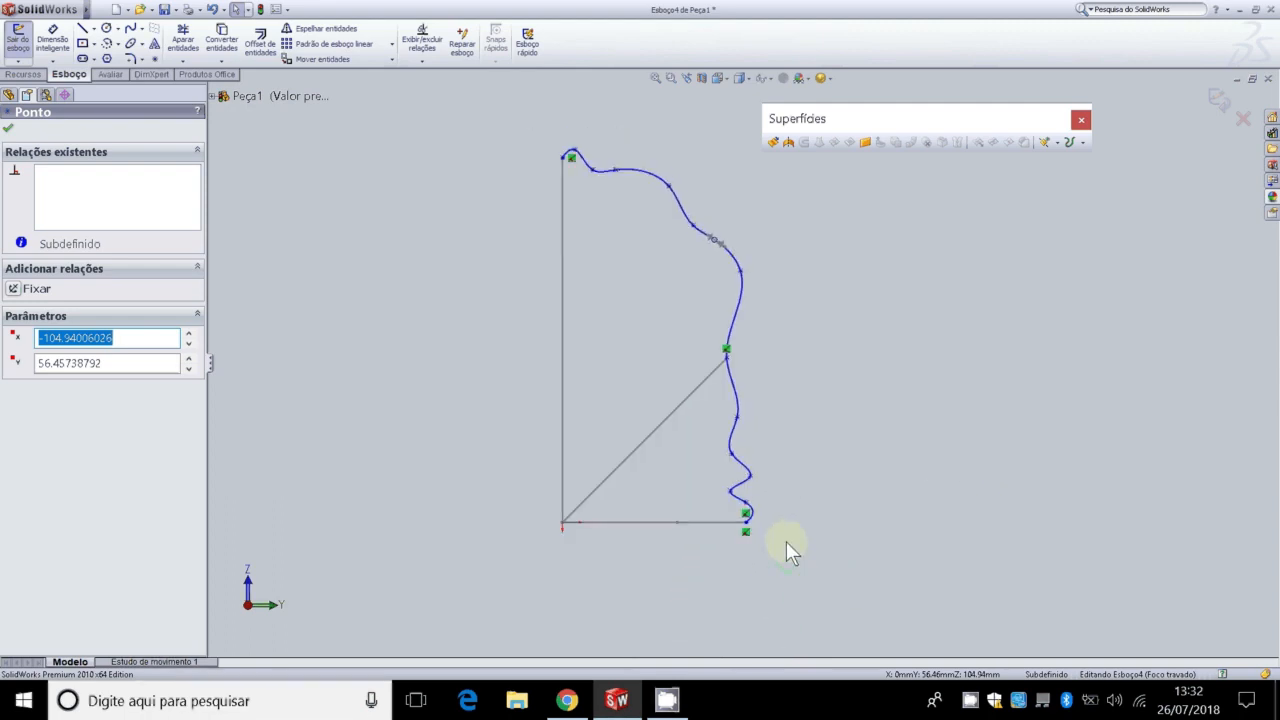
left_click(9, 130)
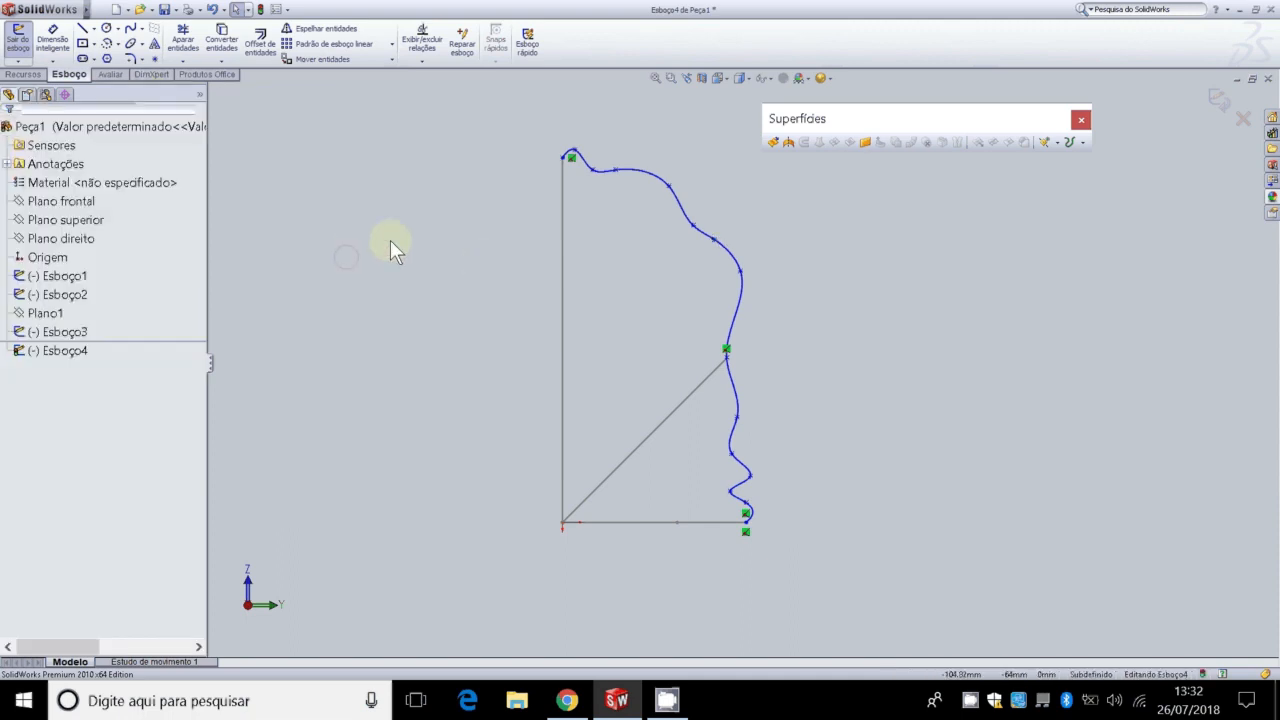
Step: Check the wavy spline against the three profiles in 3D and exit its sketch
key("Left")
key("Left")
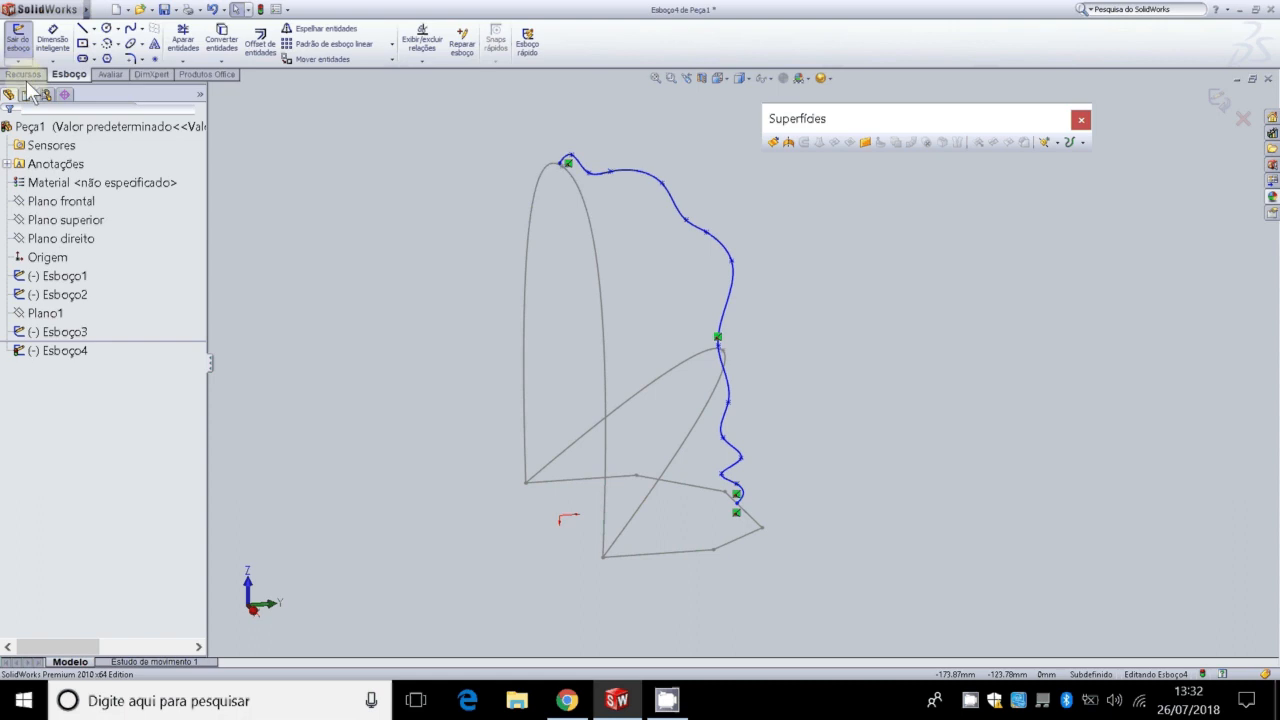
left_click(18, 40)
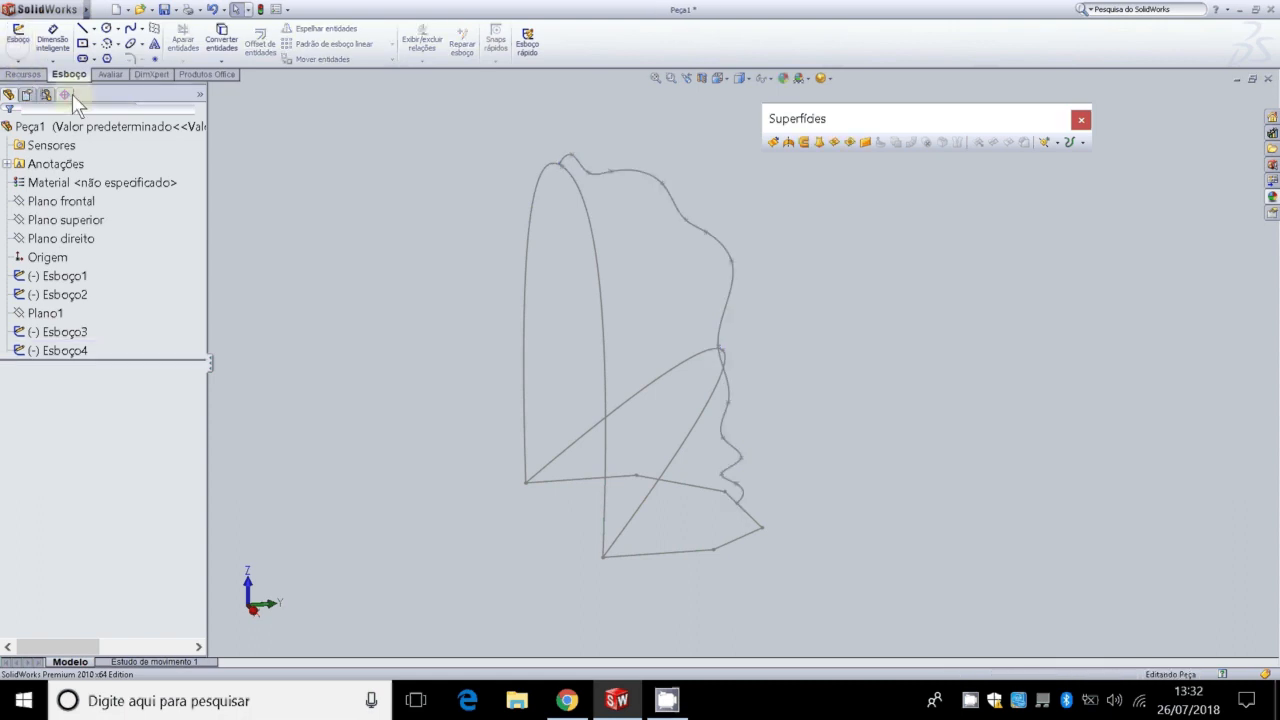
Step: Try to loft a surface through profiles Esboço1, Esboço3 and Esboço2 with the wavy spline Esboço4 as guide curve
left_click(818, 143)
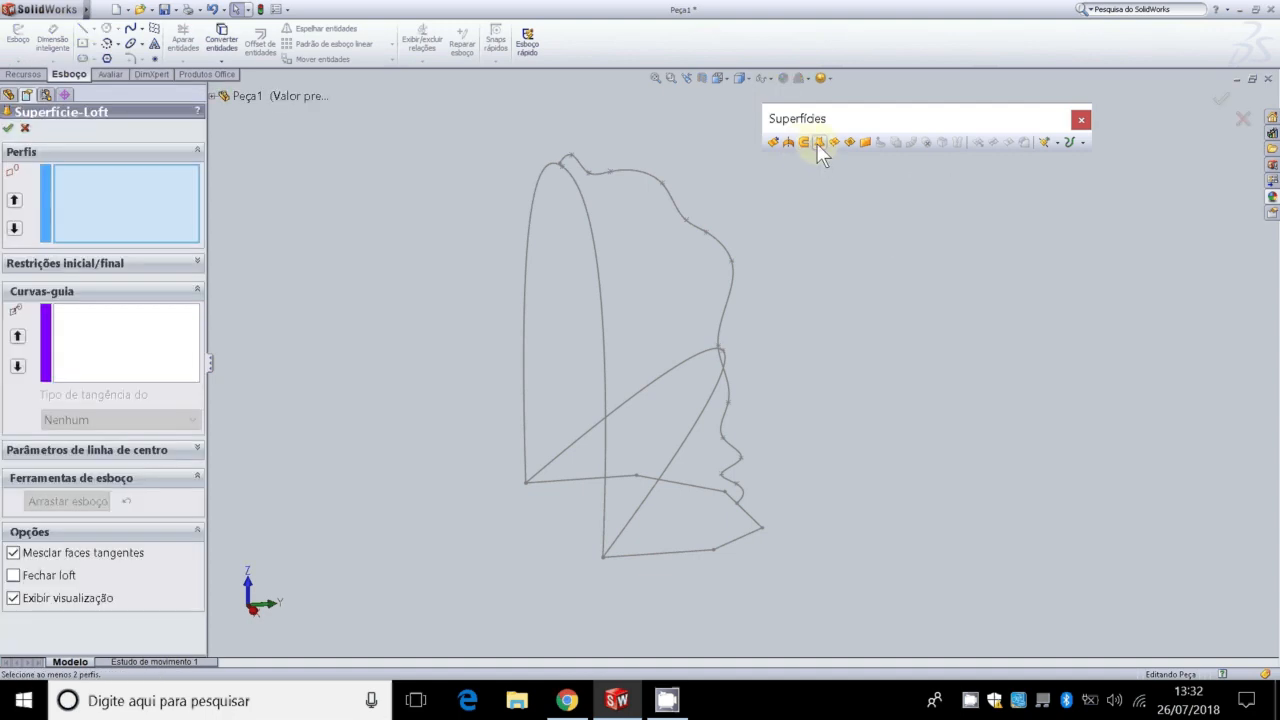
left_click(635, 562)
left_click(627, 527)
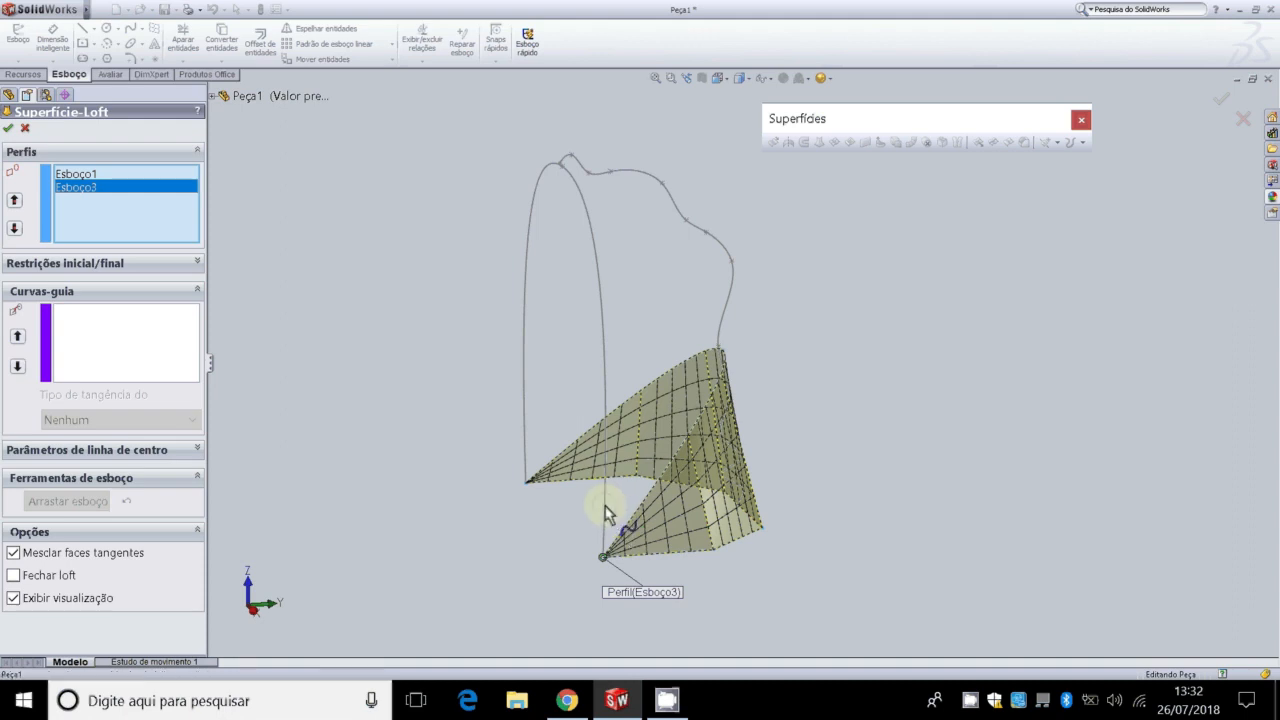
left_click(606, 512)
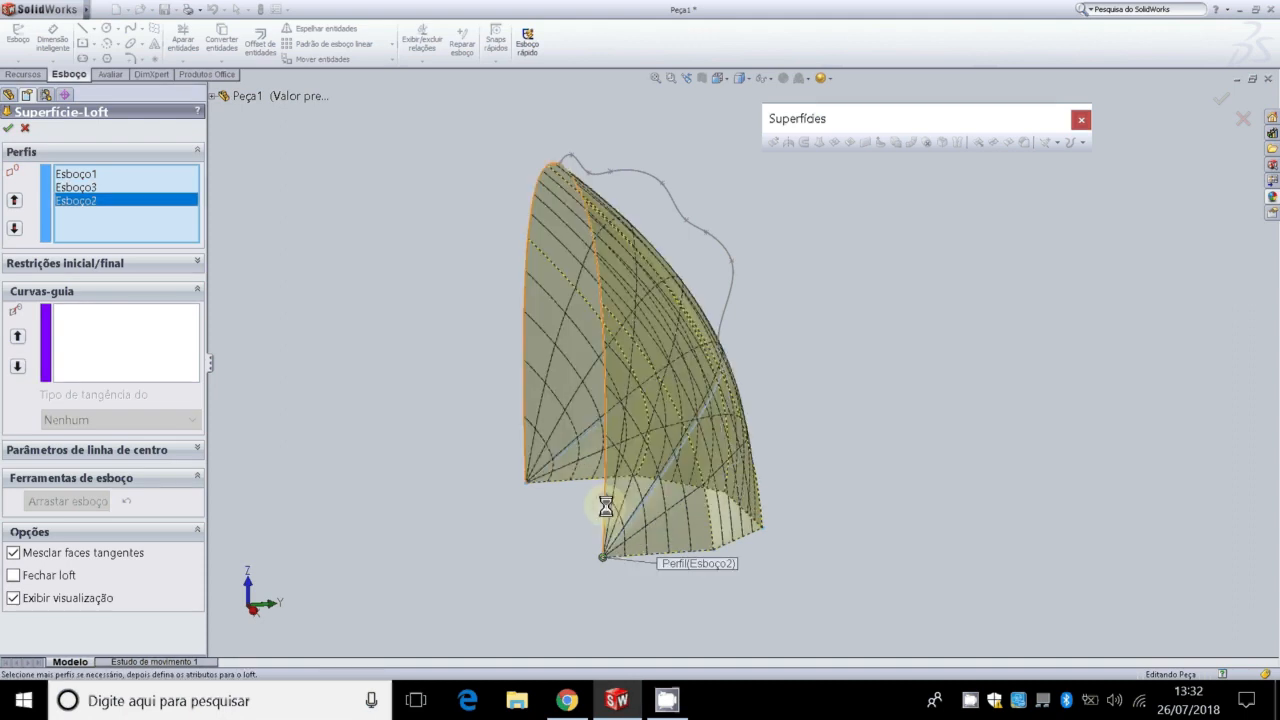
left_click(140, 340)
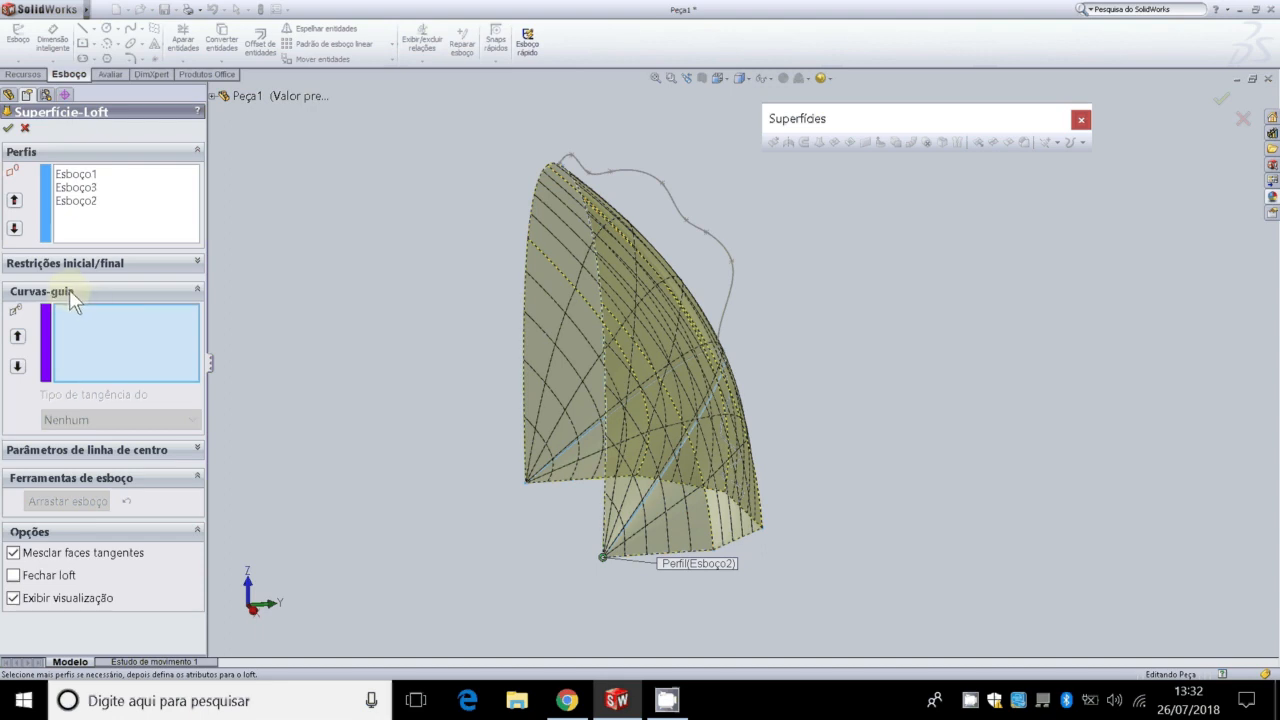
left_click(640, 181)
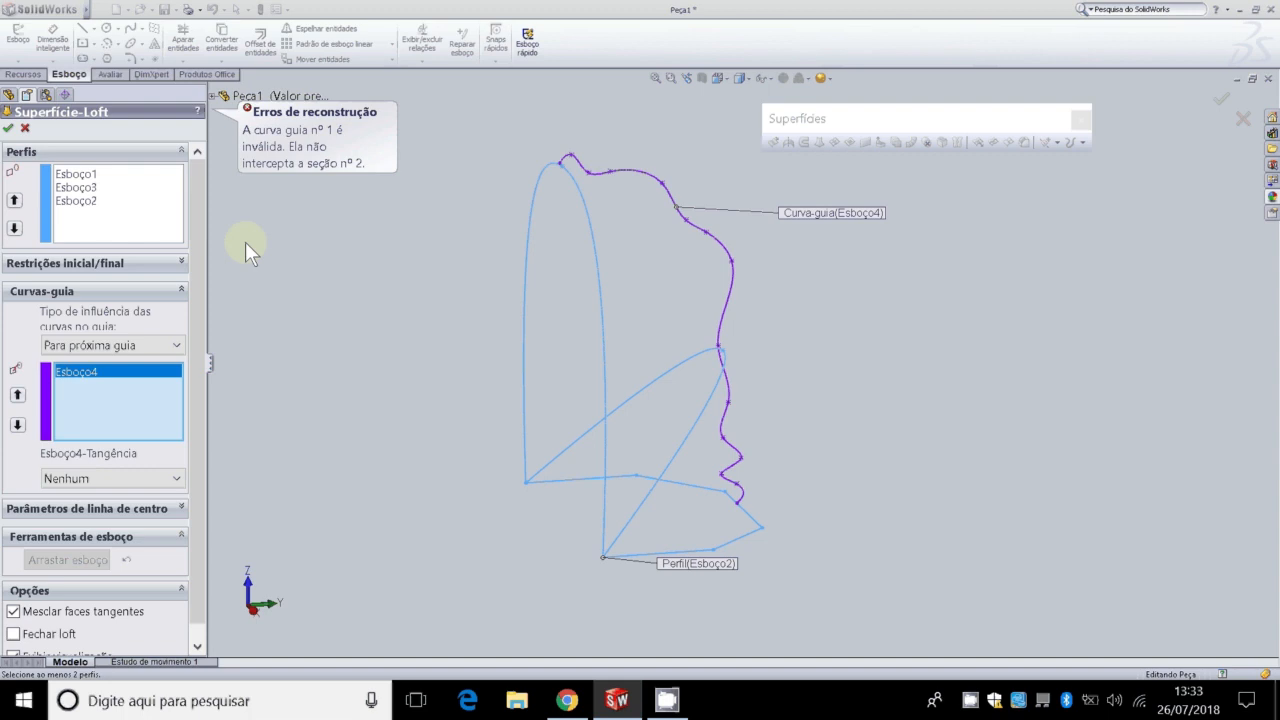
left_click(26, 133)
Step: Examine in close-up how the wavy spline's upper end meets the top of the arch profile
scroll(545, 180, "down", 2)
scroll(640, 222, "down", 2)
scroll(634, 223, "down", 3)
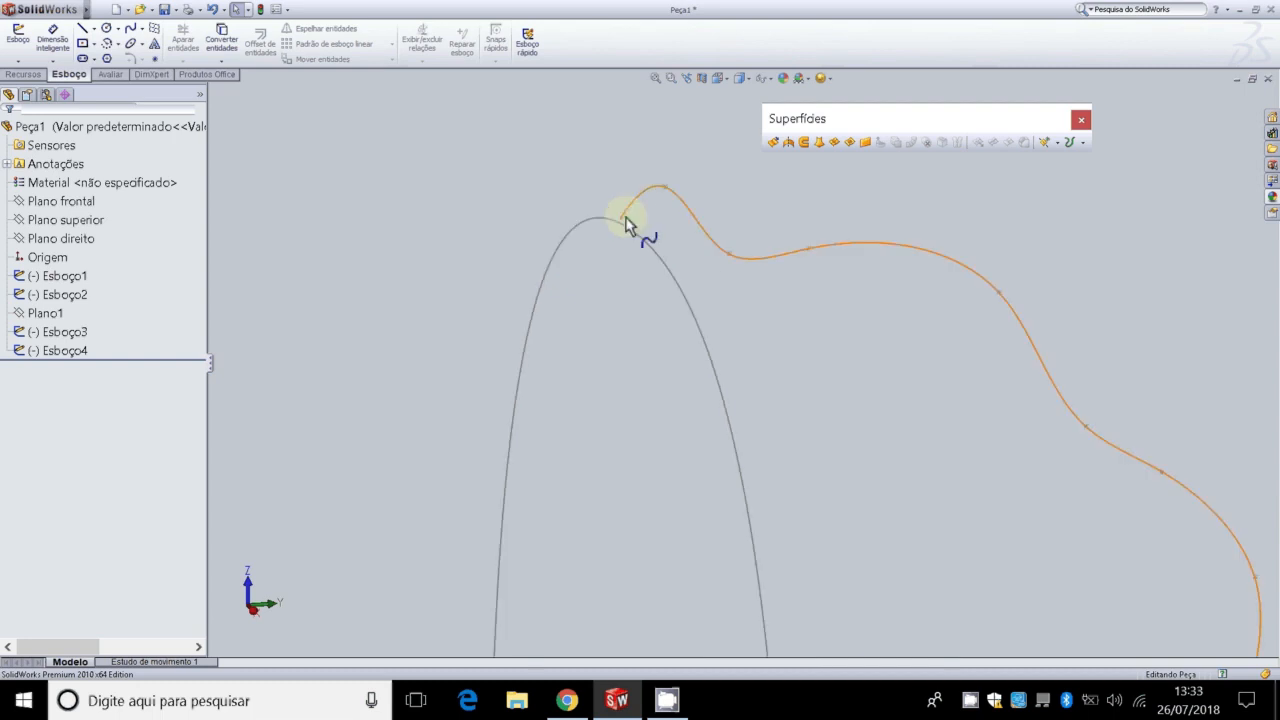
scroll(631, 241, "down", 2)
scroll(631, 241, "down", 2)
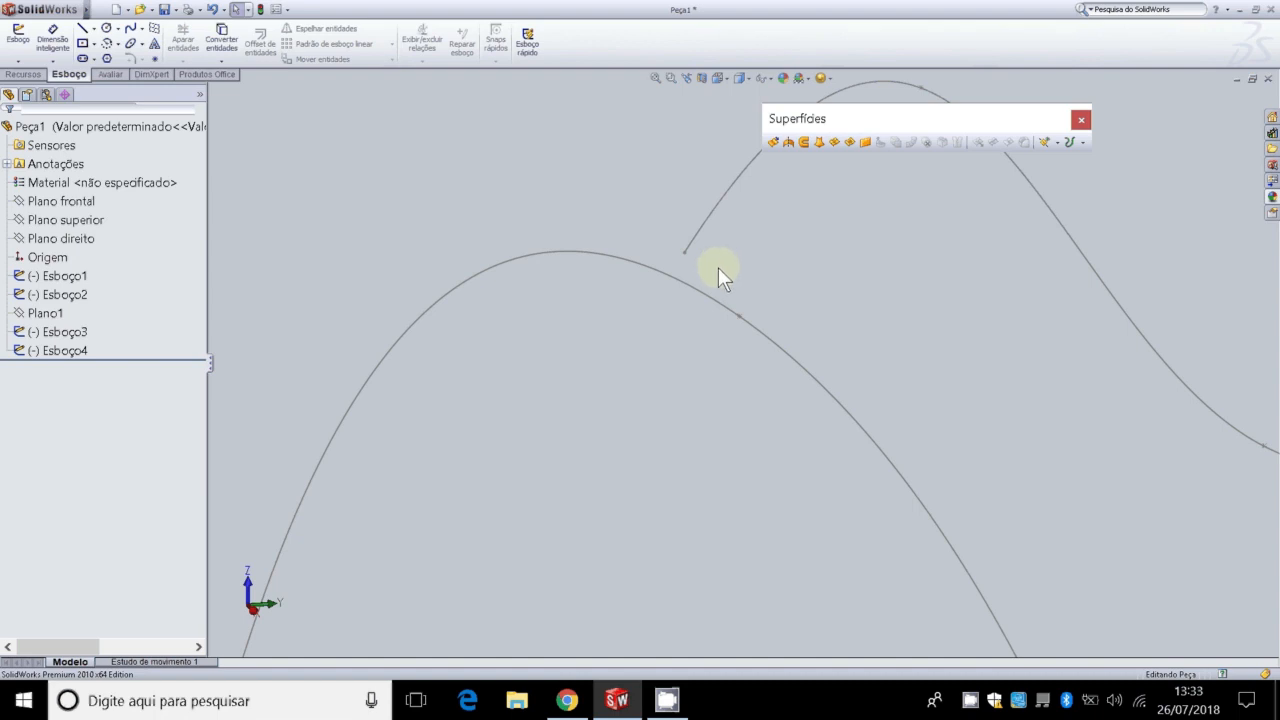
scroll(718, 267, "up", 1)
scroll(718, 267, "up", 4)
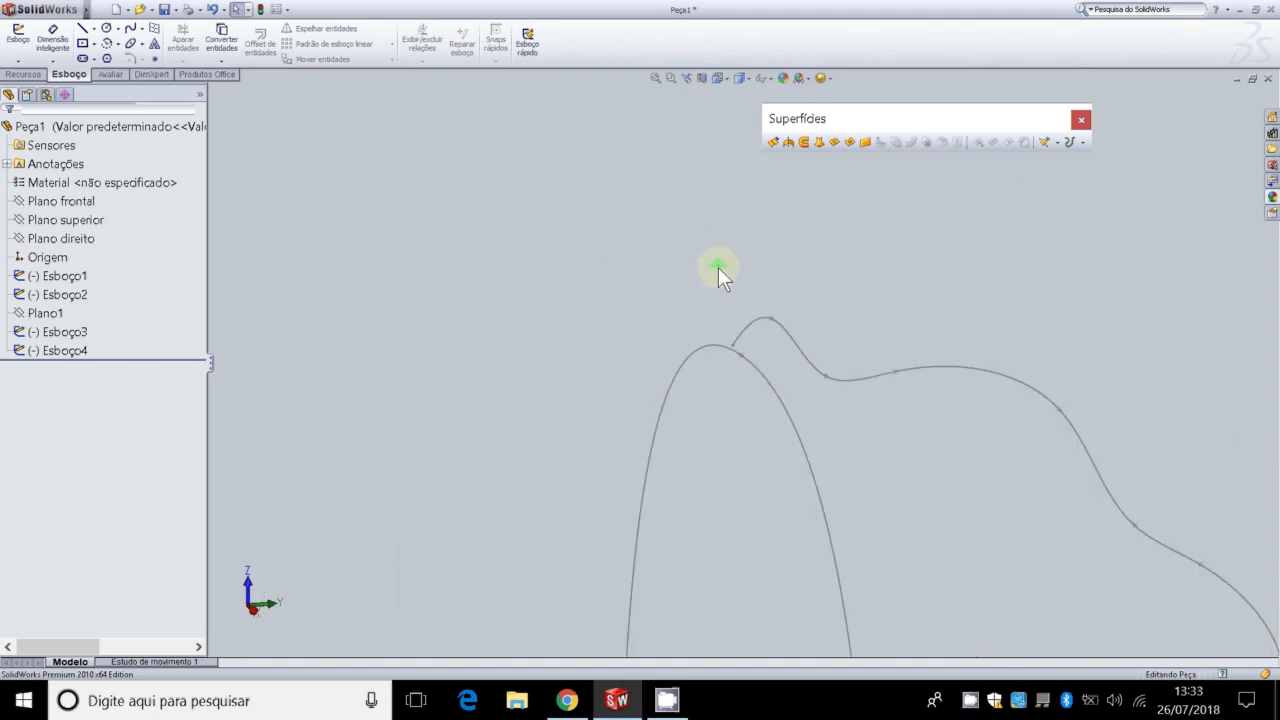
scroll(720, 277, "up", 1)
Step: Turn the model to a side view and examine how the spline's upper end aligns with the edge-on arch profile
key("Up")
key("Left")
key("Left")
key("Left")
scroll(751, 348, "down", 3)
scroll(710, 358, "down", 2)
key("Left")
key("Left")
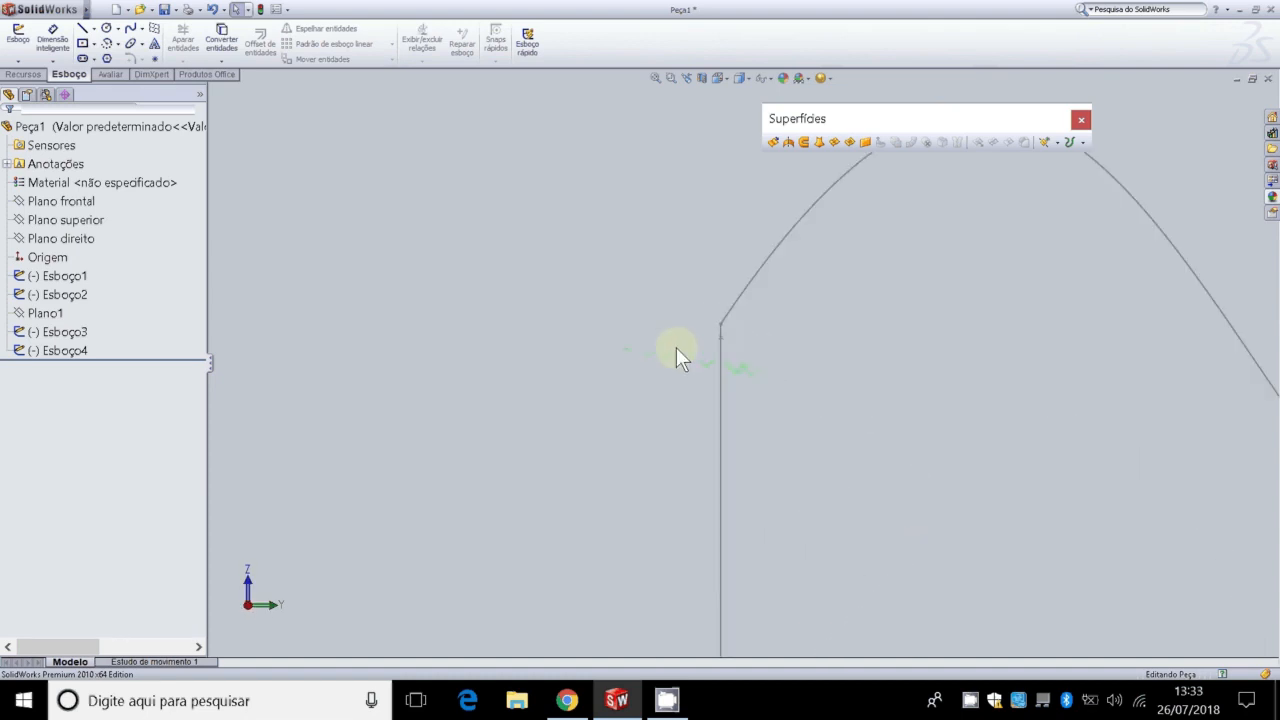
key("Left")
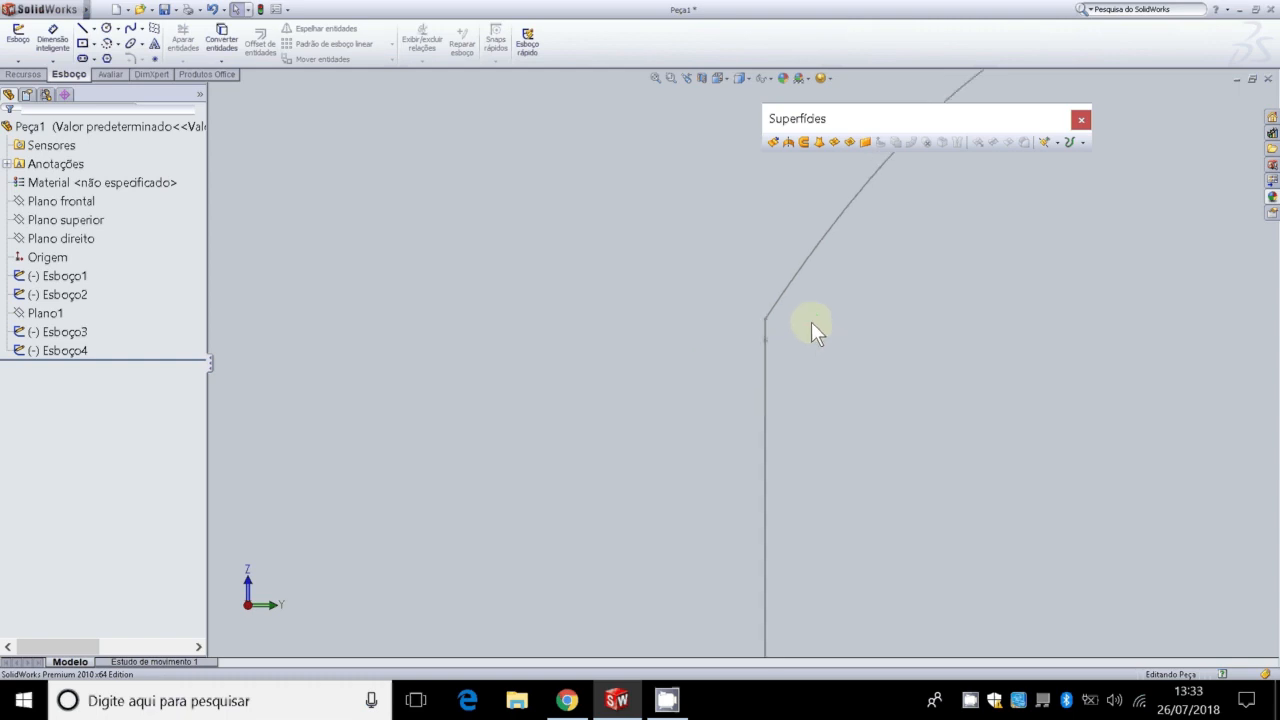
key("Left")
key("Left")
key("Left")
key("Left")
key("Left")
key("Left")
scroll(744, 436, "up", 5)
key("Left")
key("Left")
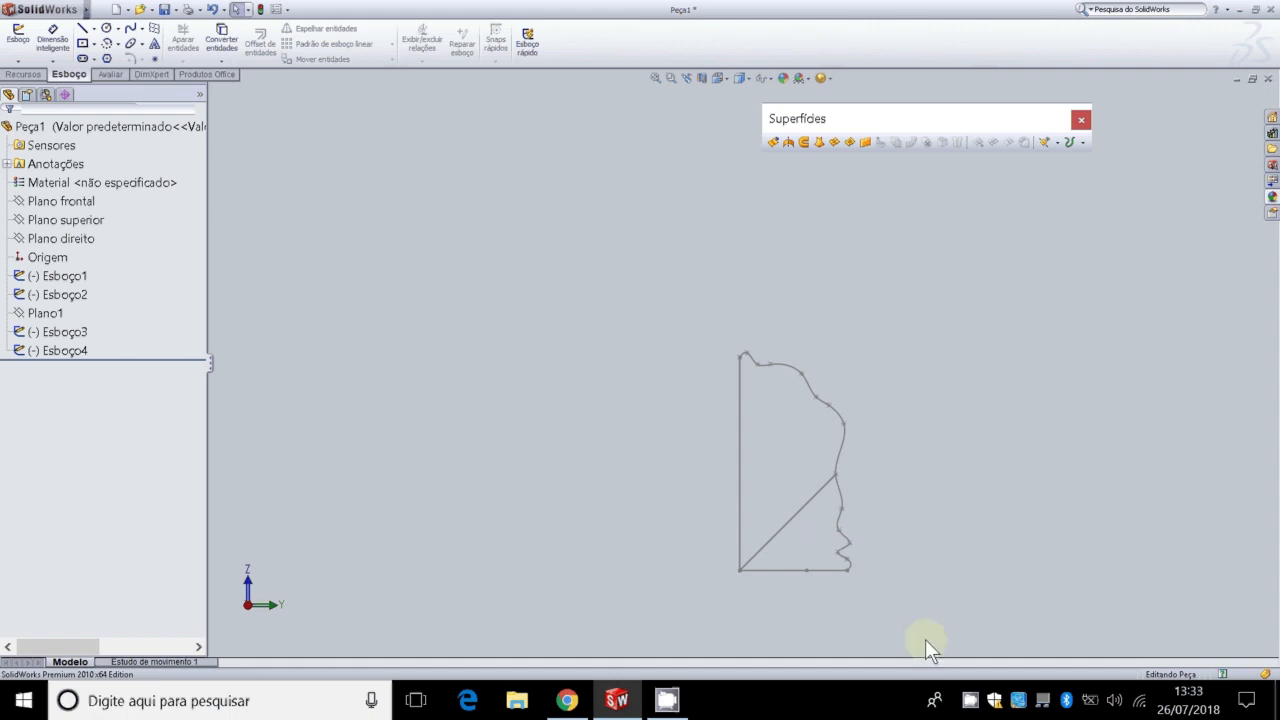
Step: Switch to the surface-modelling PDF in Chrome, read its sketch relations table down to Coincident, and return to SolidWorks
left_click(567, 700)
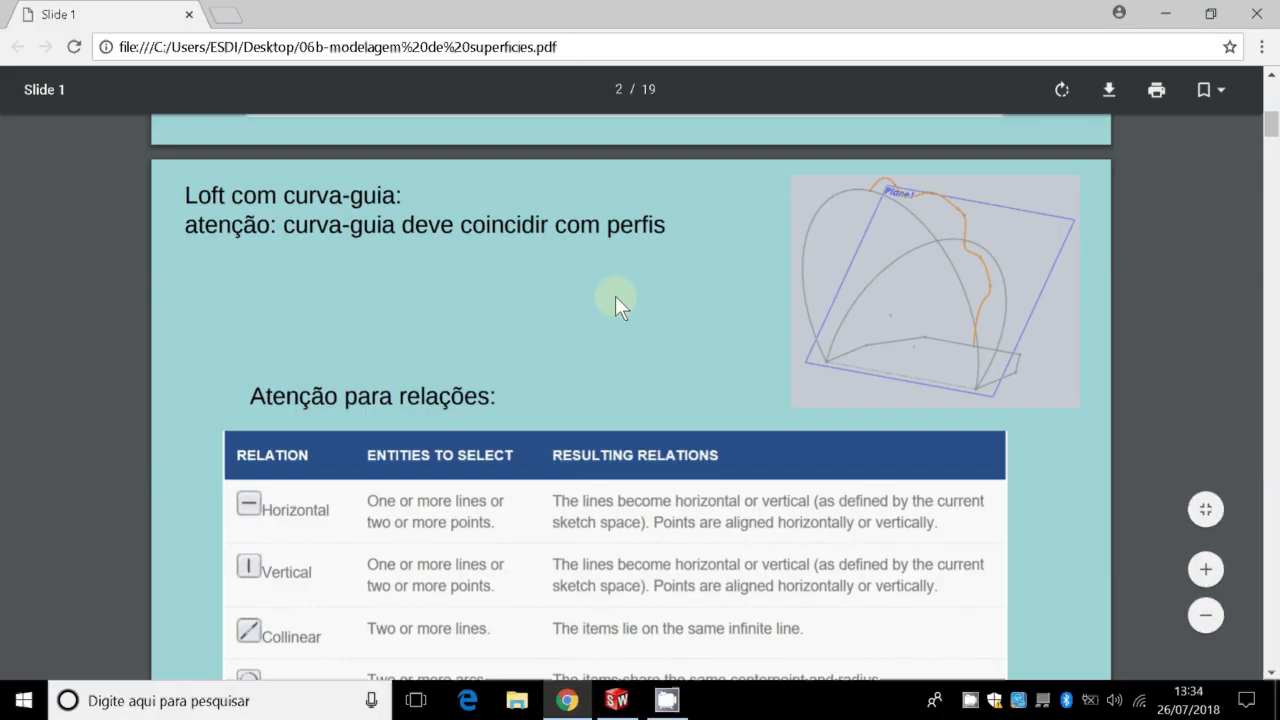
scroll(615, 296, "down", 1)
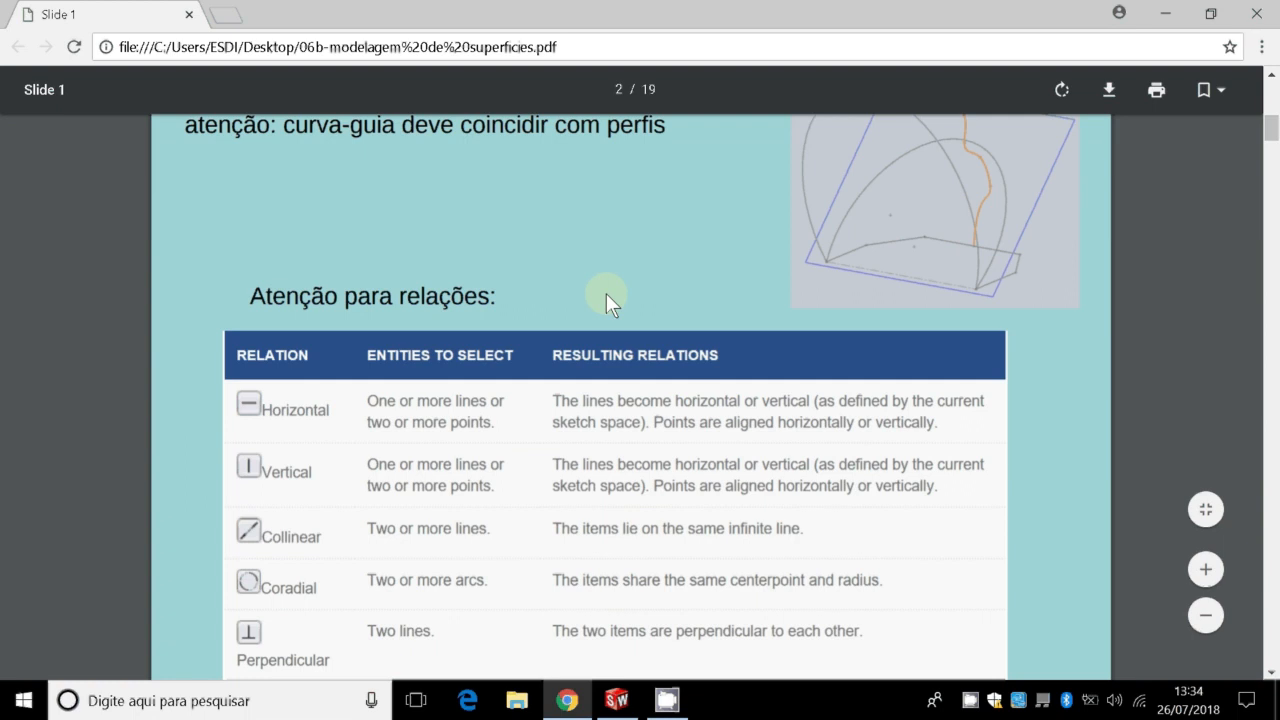
scroll(606, 296, "down", 1)
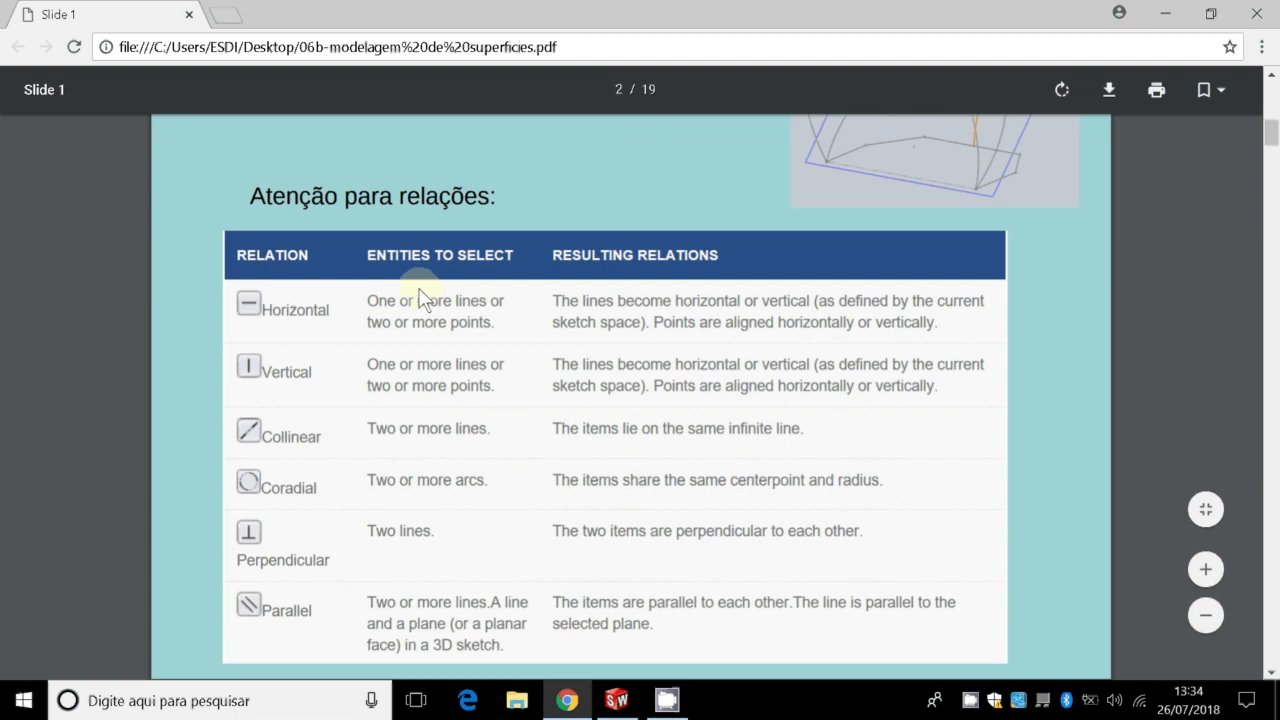
scroll(430, 294, "down", 1)
scroll(414, 276, "up", 1)
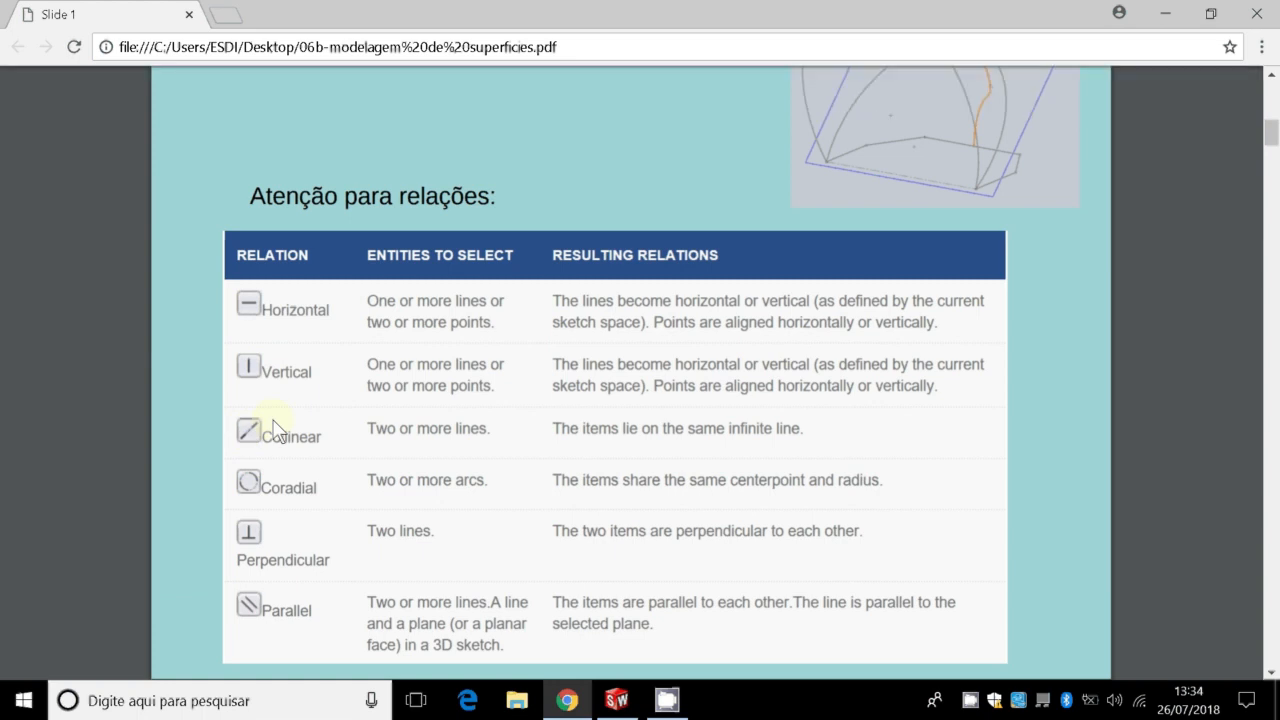
scroll(310, 470, "down", 2)
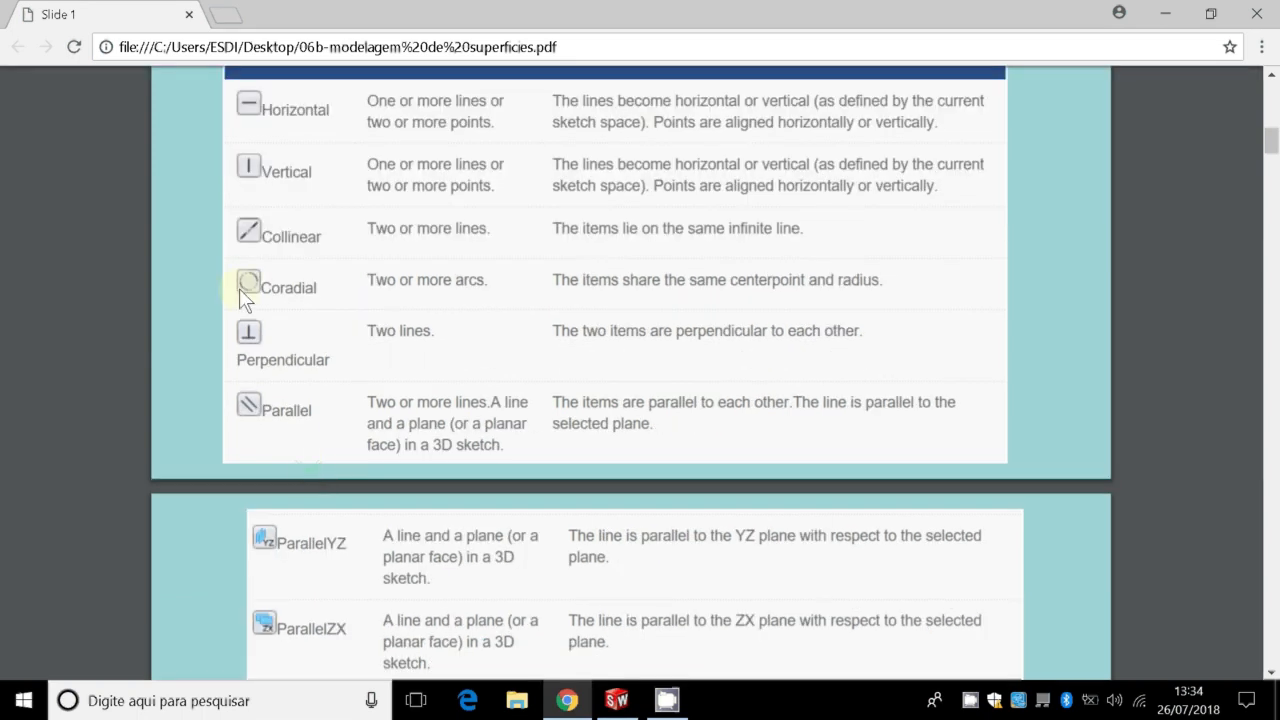
scroll(243, 401, "down", 7)
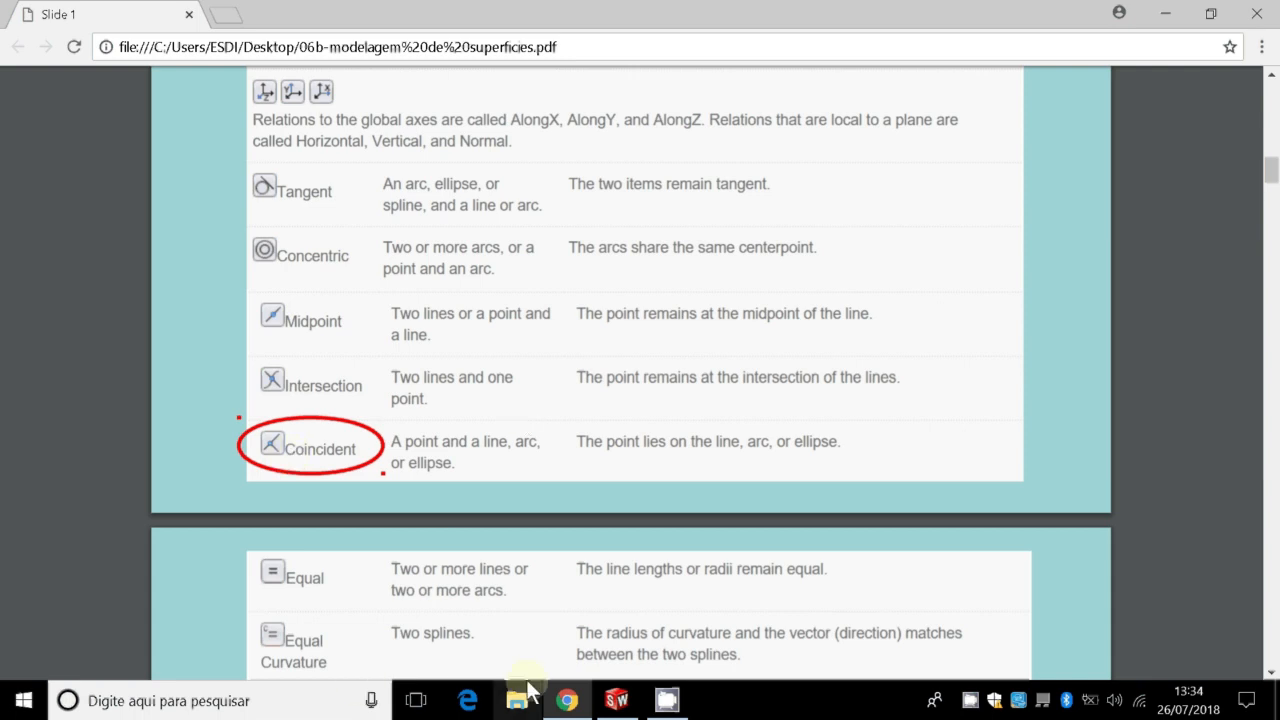
mouse_move(572, 702)
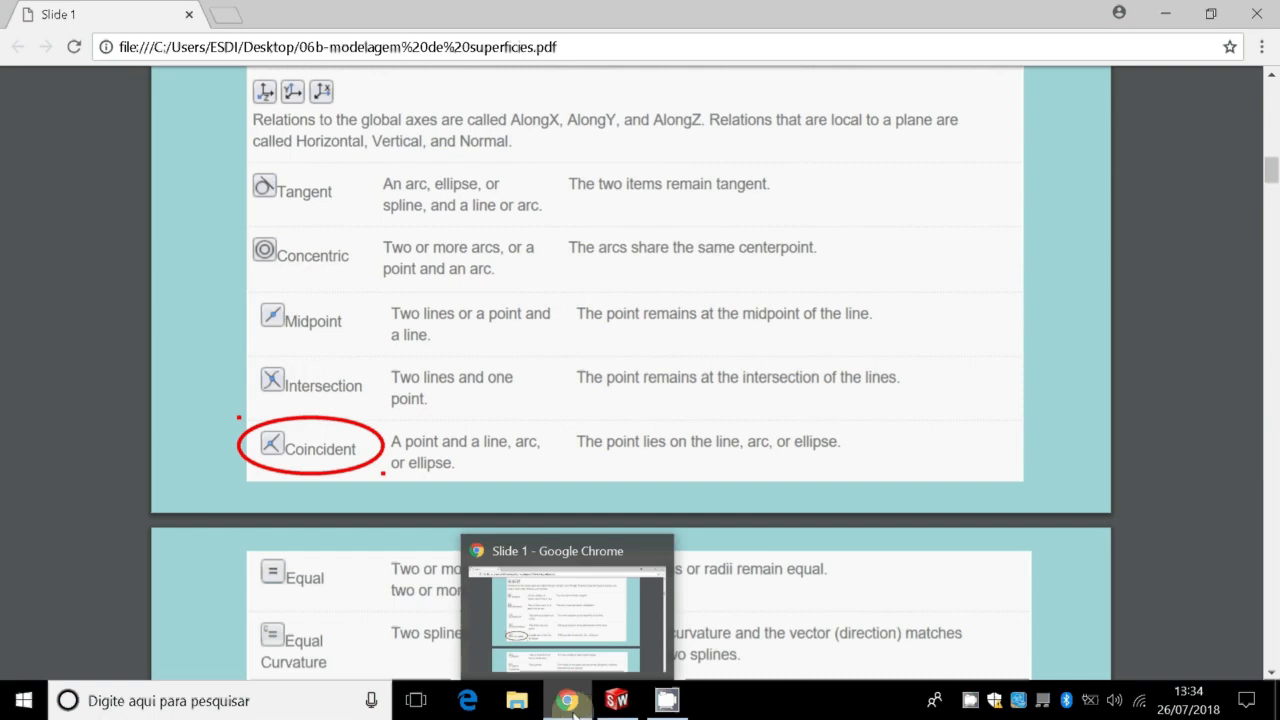
left_click(572, 702)
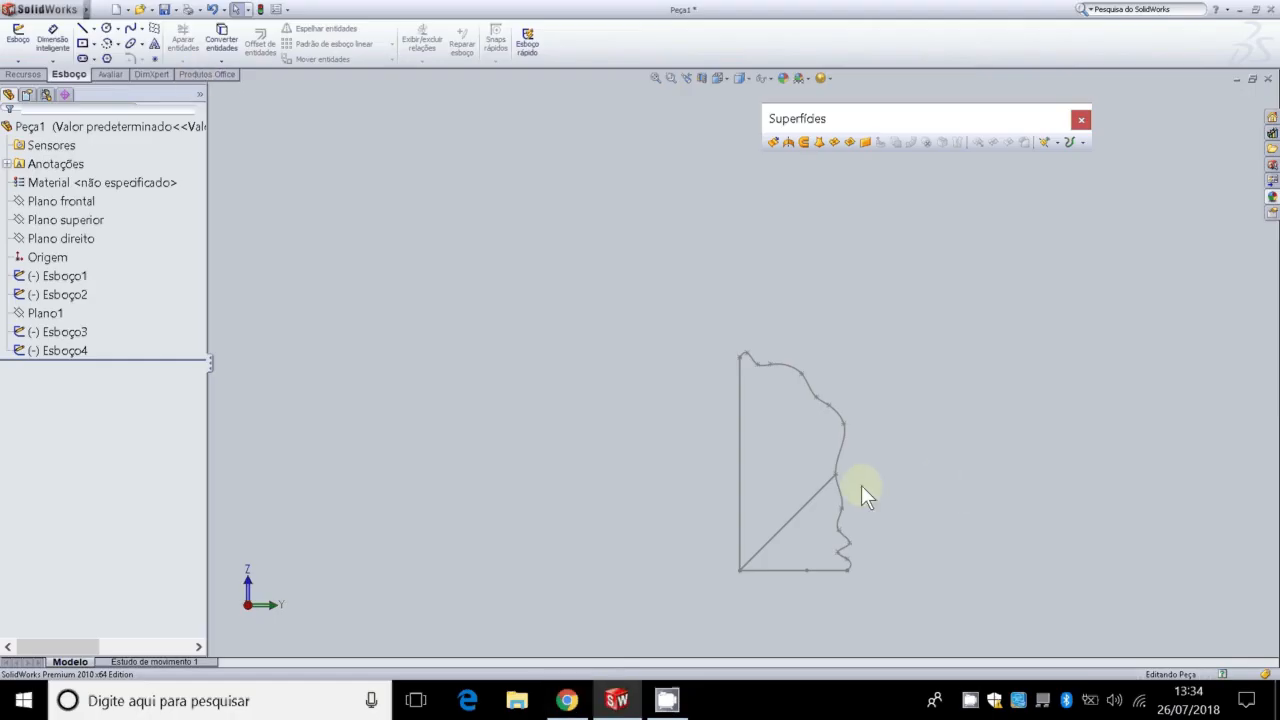
Step: Start a new sketch on Plano direito and draw an inclined line in the empty area away from the profiles
middle_click_drag(870, 536, 797, 439, "ctrl")
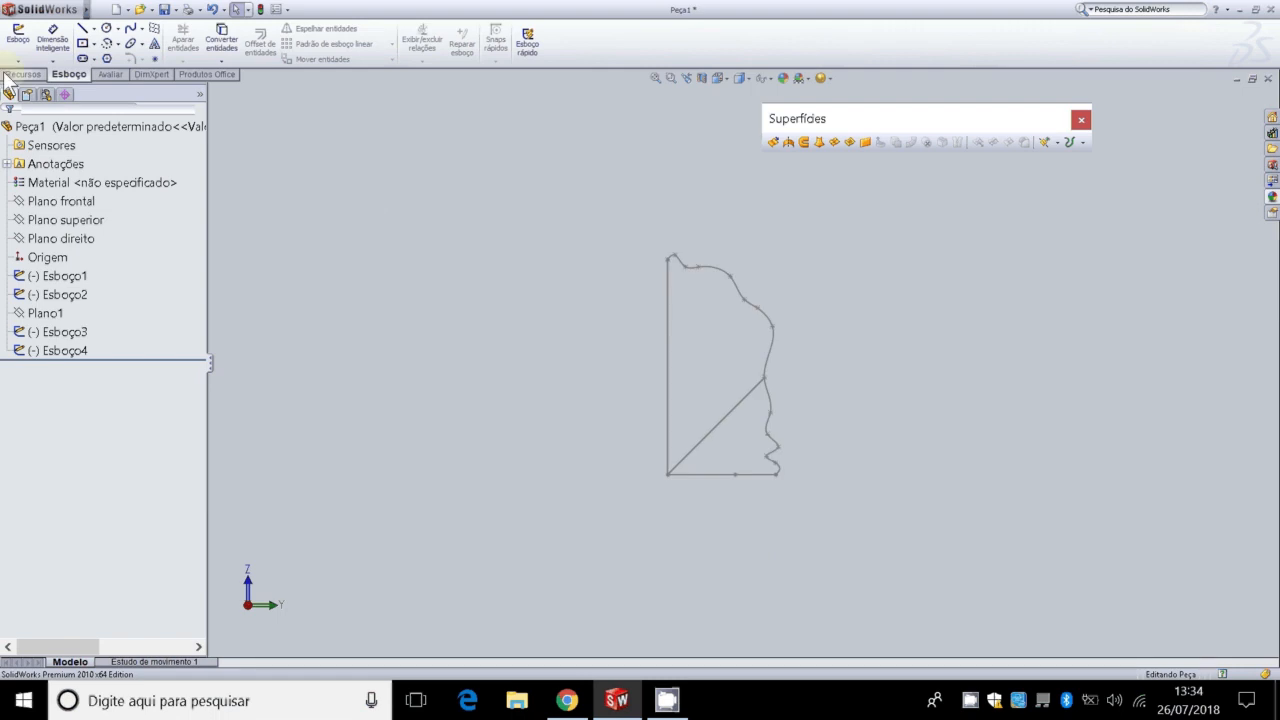
left_click(80, 30)
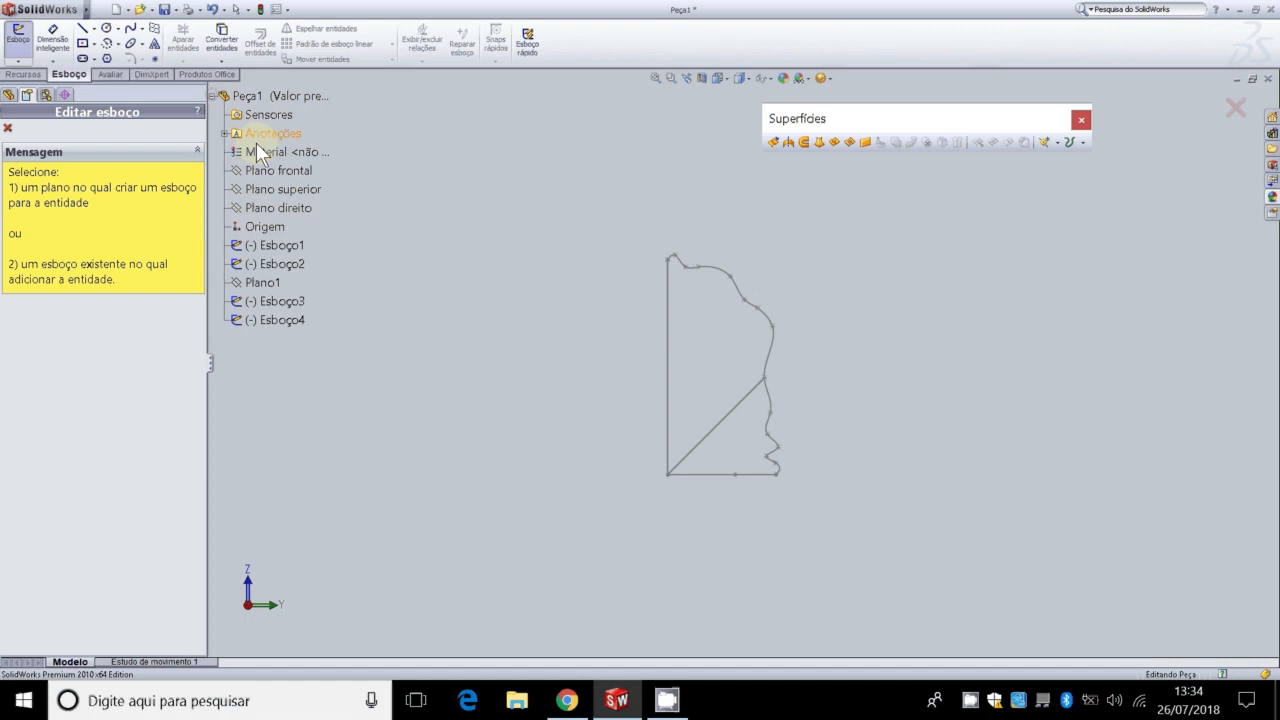
left_click(279, 202)
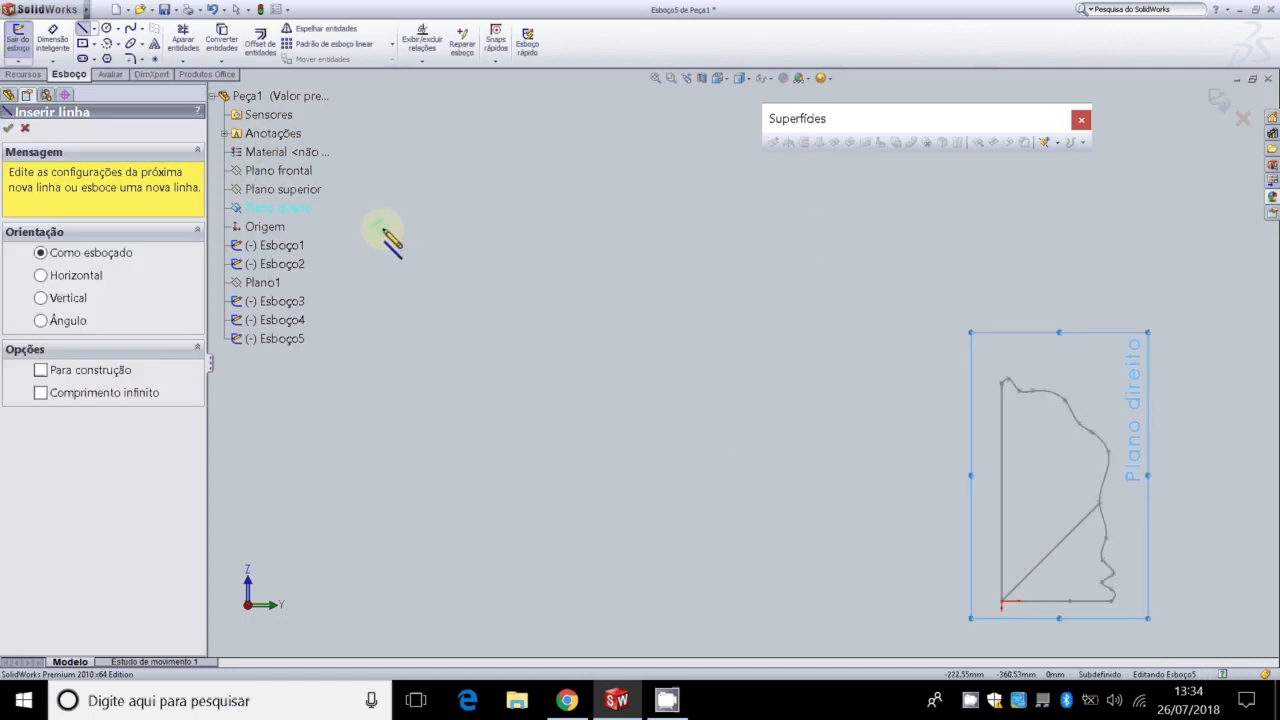
left_click(534, 367)
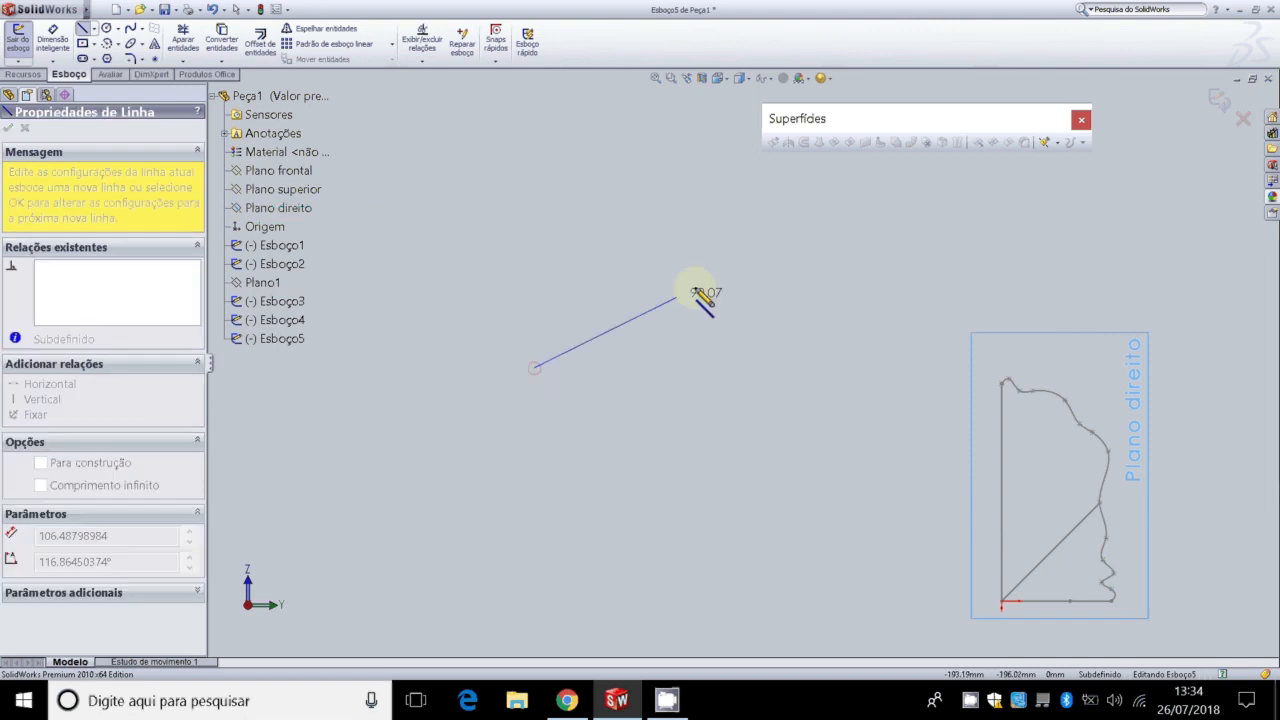
left_click(714, 266)
key("Escape")
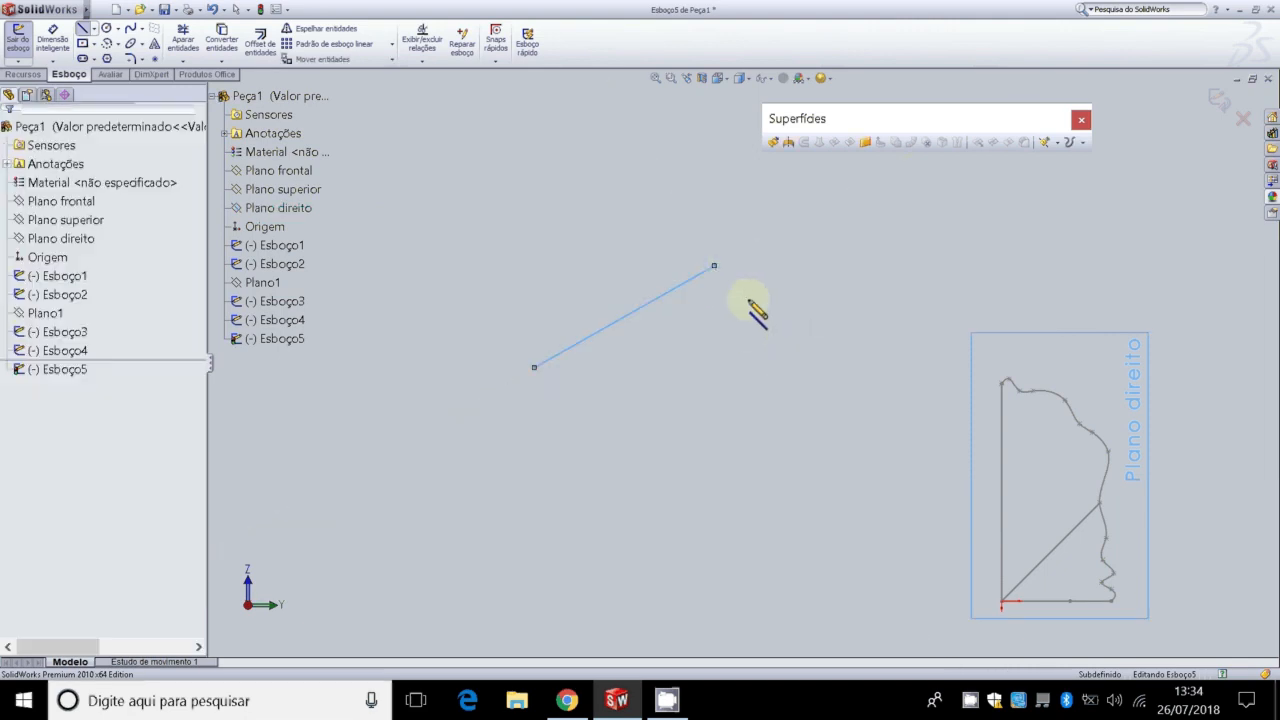
key("Escape")
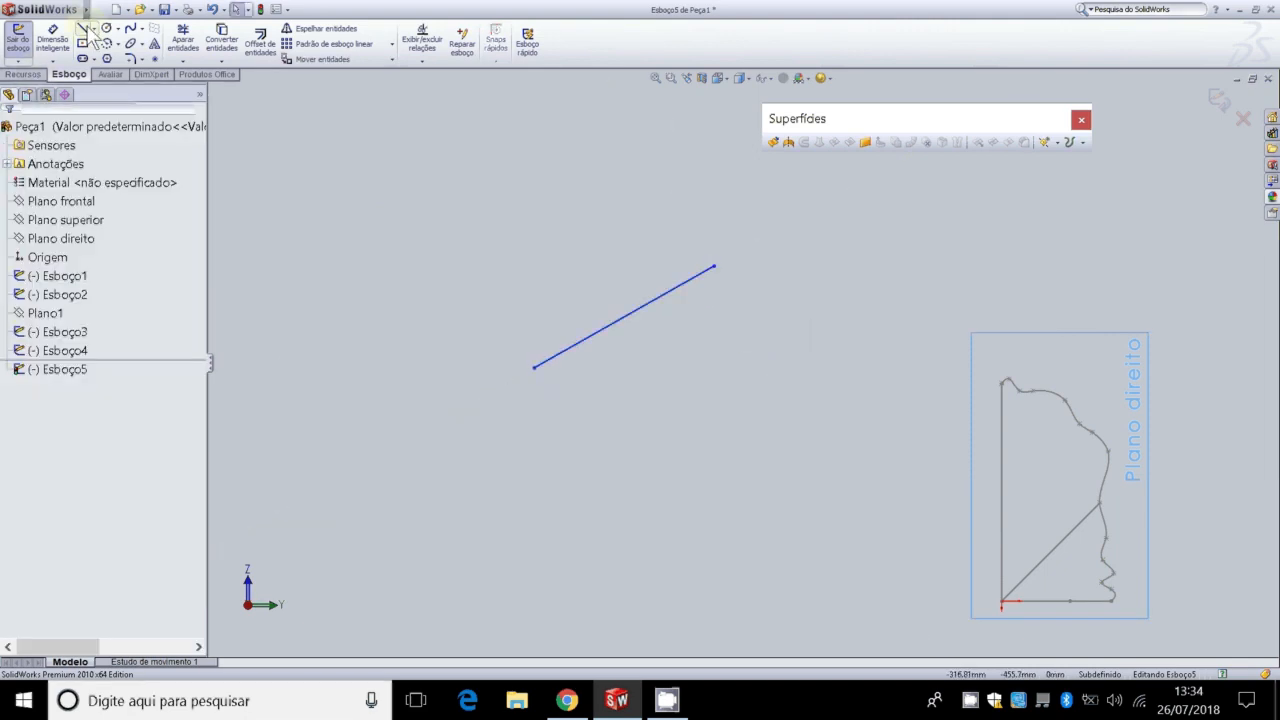
Step: Sketch a second line about 72 mm long at about 48° above the first, and move its lower endpoint to about X -255.83, Y -169.47
key("l")
left_click(635, 128)
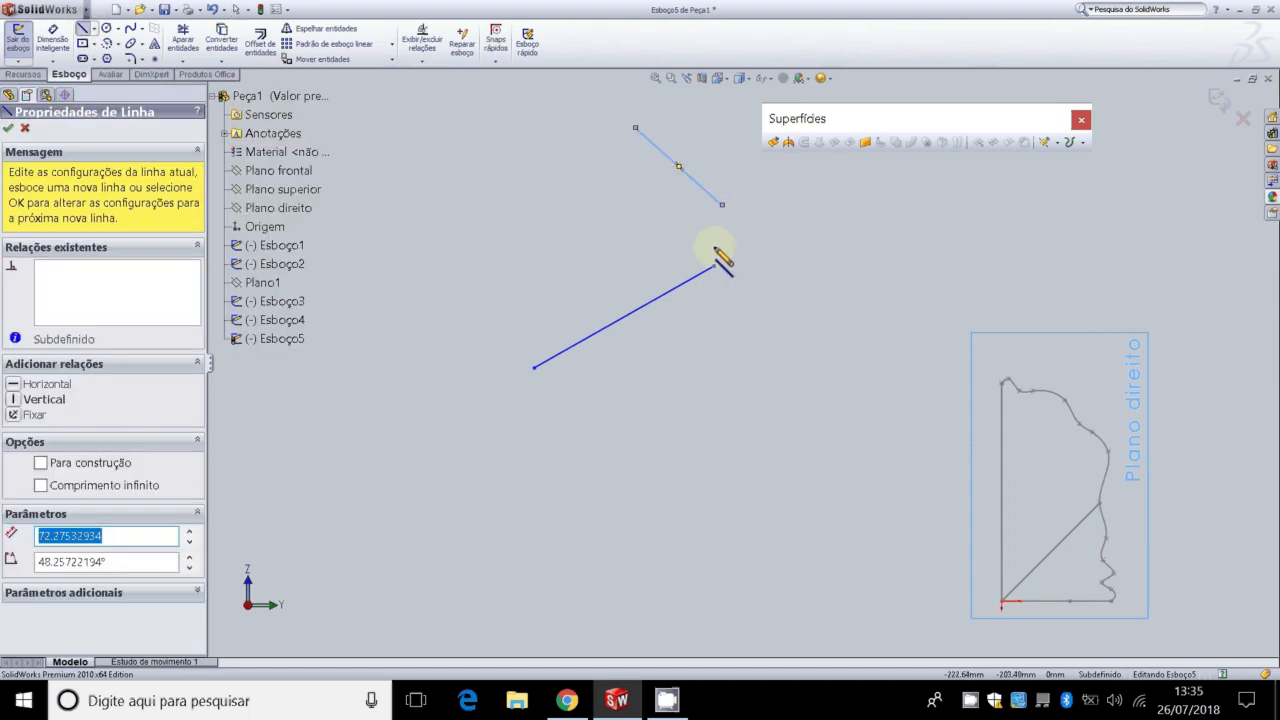
key("Escape")
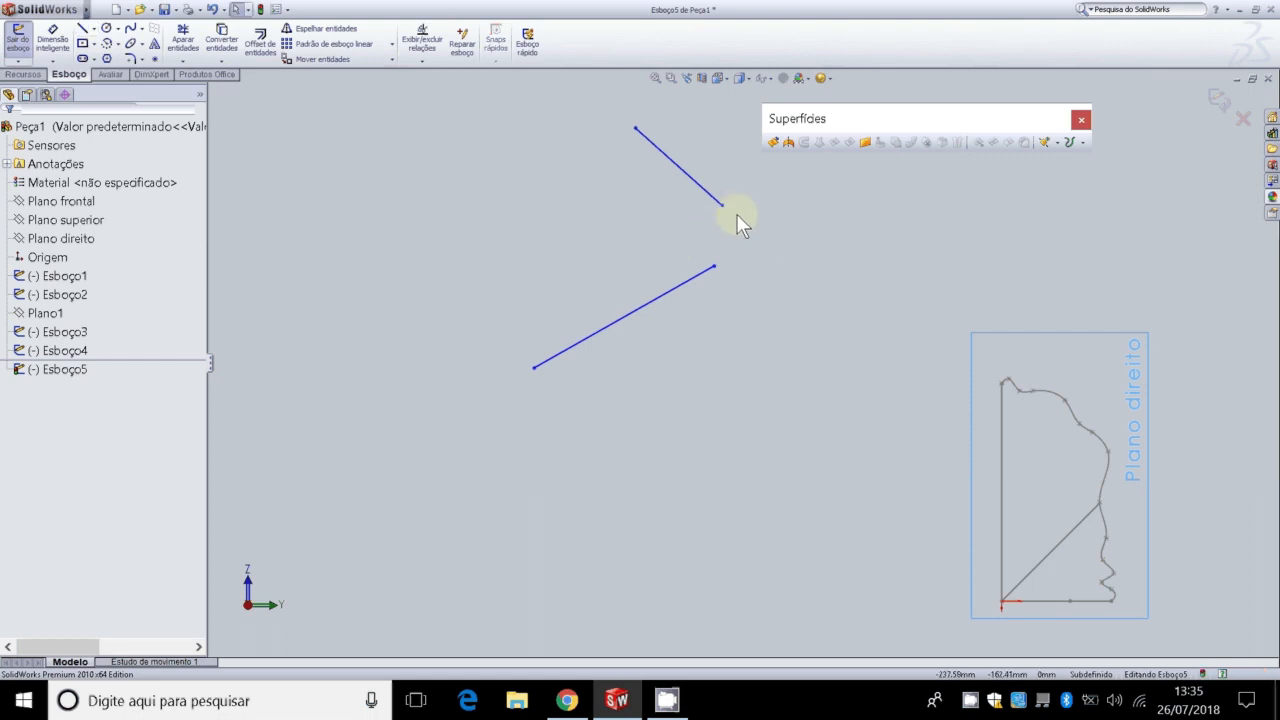
mouse_move(700, 185)
left_mouse_down()
mouse_move(660, 195)
mouse_move(709, 171)
mouse_move(832, 189)
mouse_move(728, 189)
left_mouse_up()
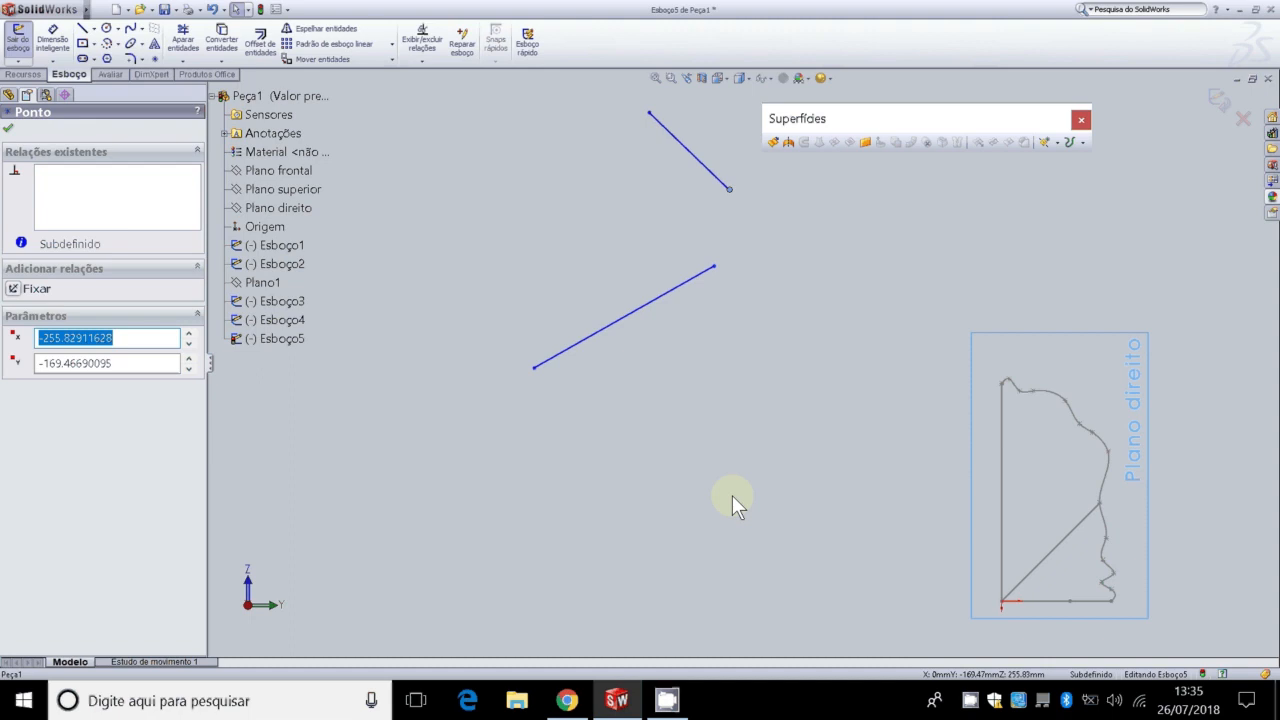
left_click(9, 128)
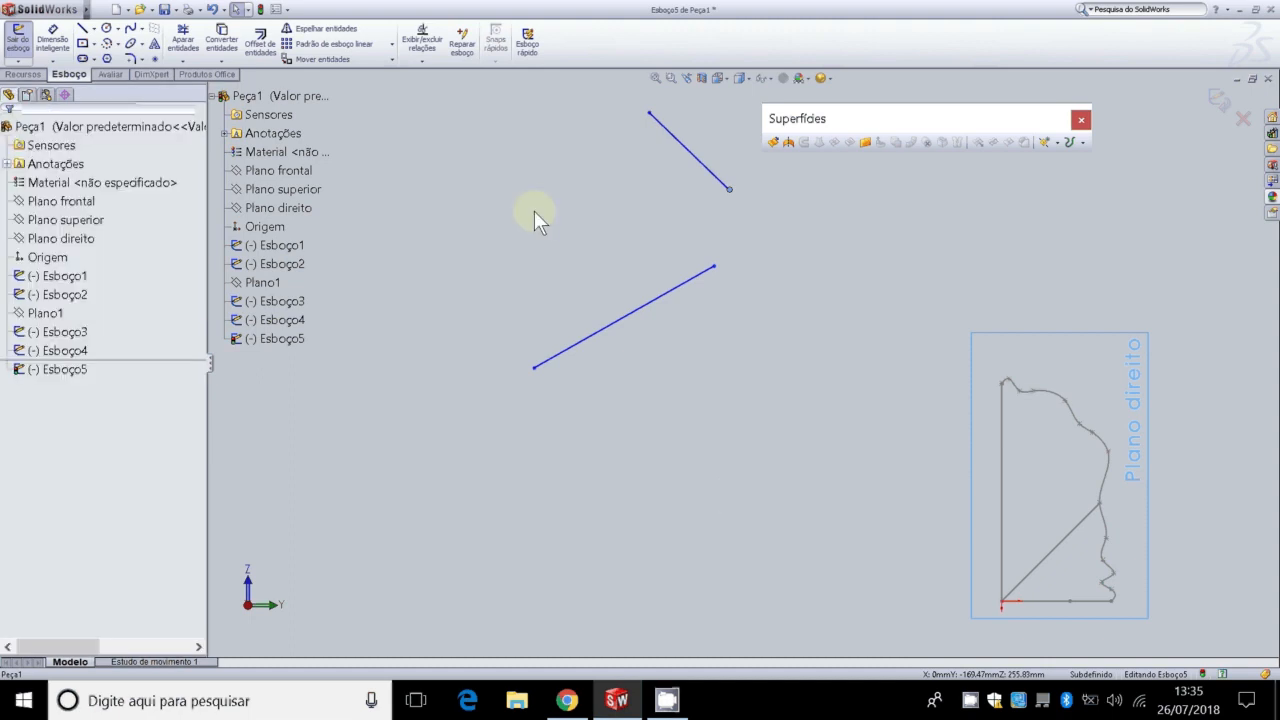
left_click(621, 199)
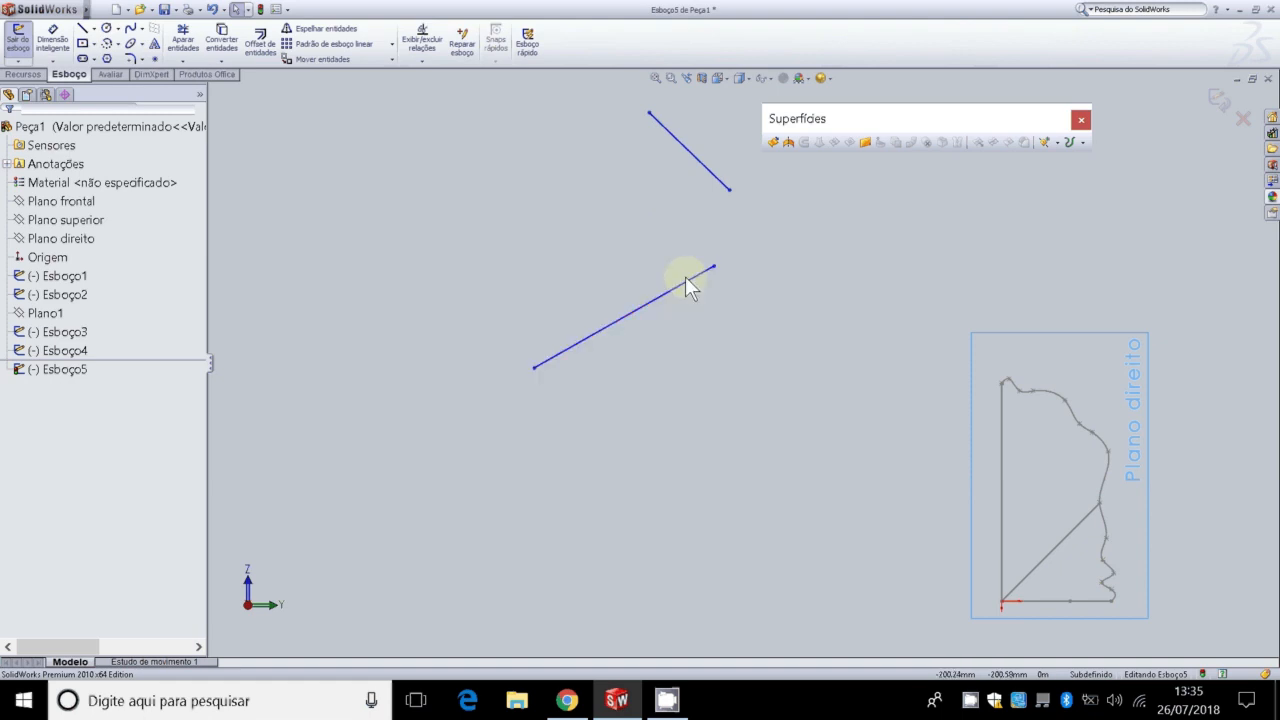
Step: Try placing the upper line's lower endpoint on the longer inclined line, and pull it back off beyond that line's upper end
left_click_drag(729, 192, 641, 310)
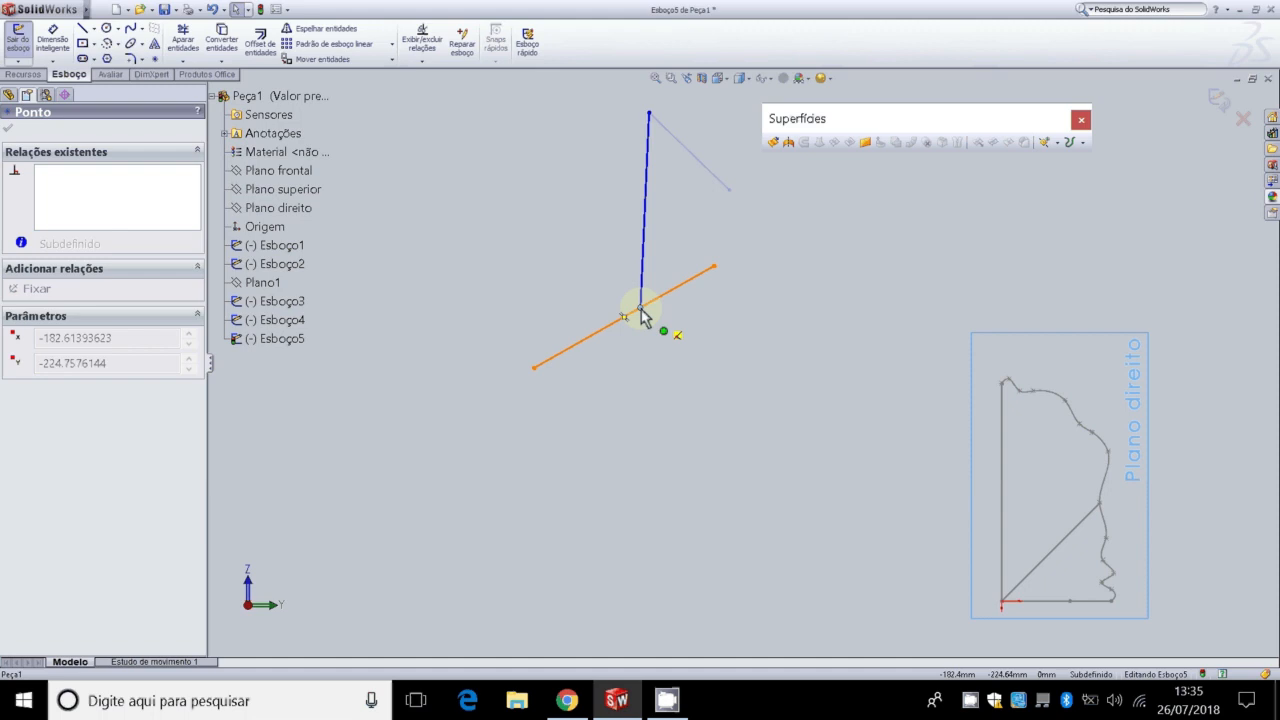
left_click_drag(641, 313, 755, 220)
left_click(486, 170)
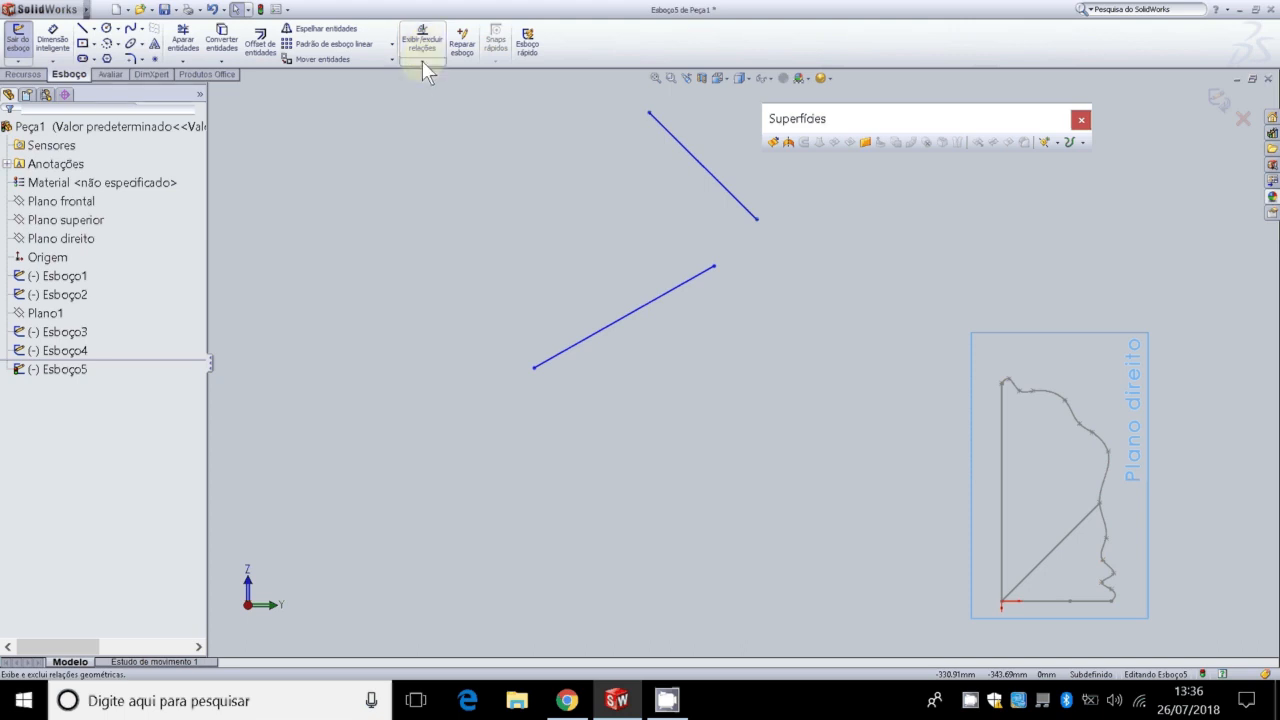
Step: Add a Coincident relation between the upper line's lower endpoint and the longer inclined line
left_click(422, 61)
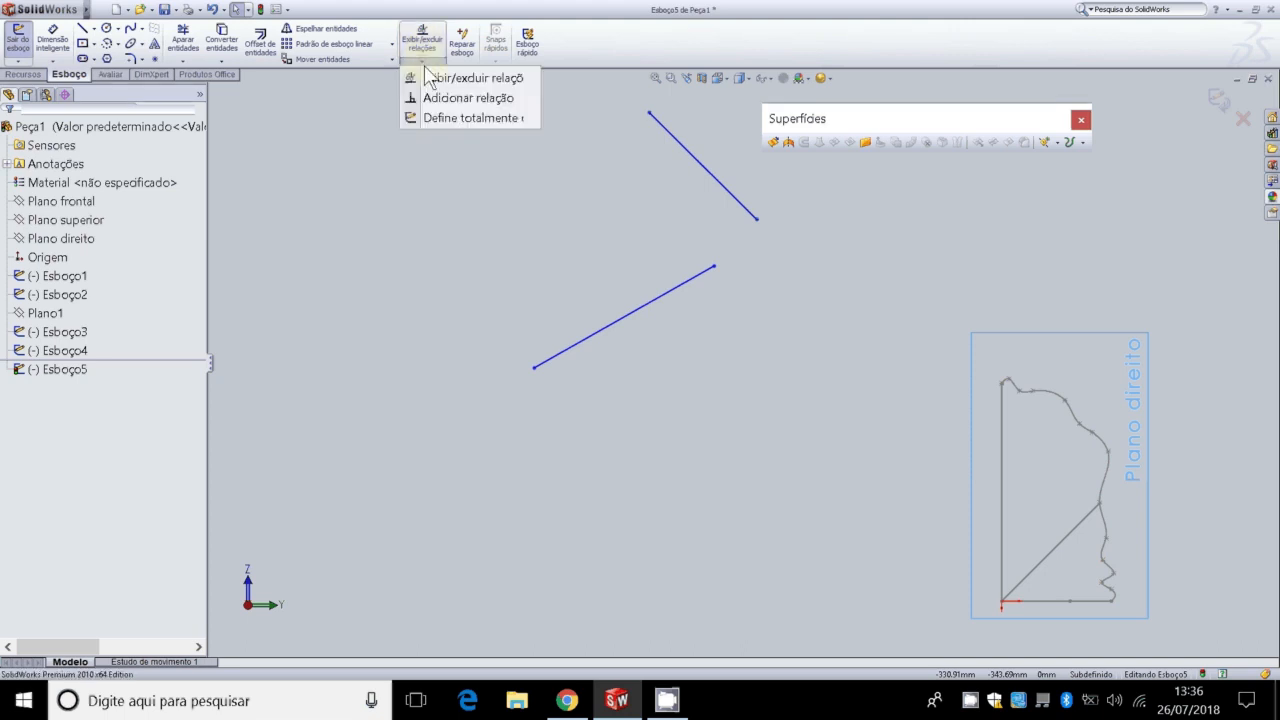
left_click(478, 99)
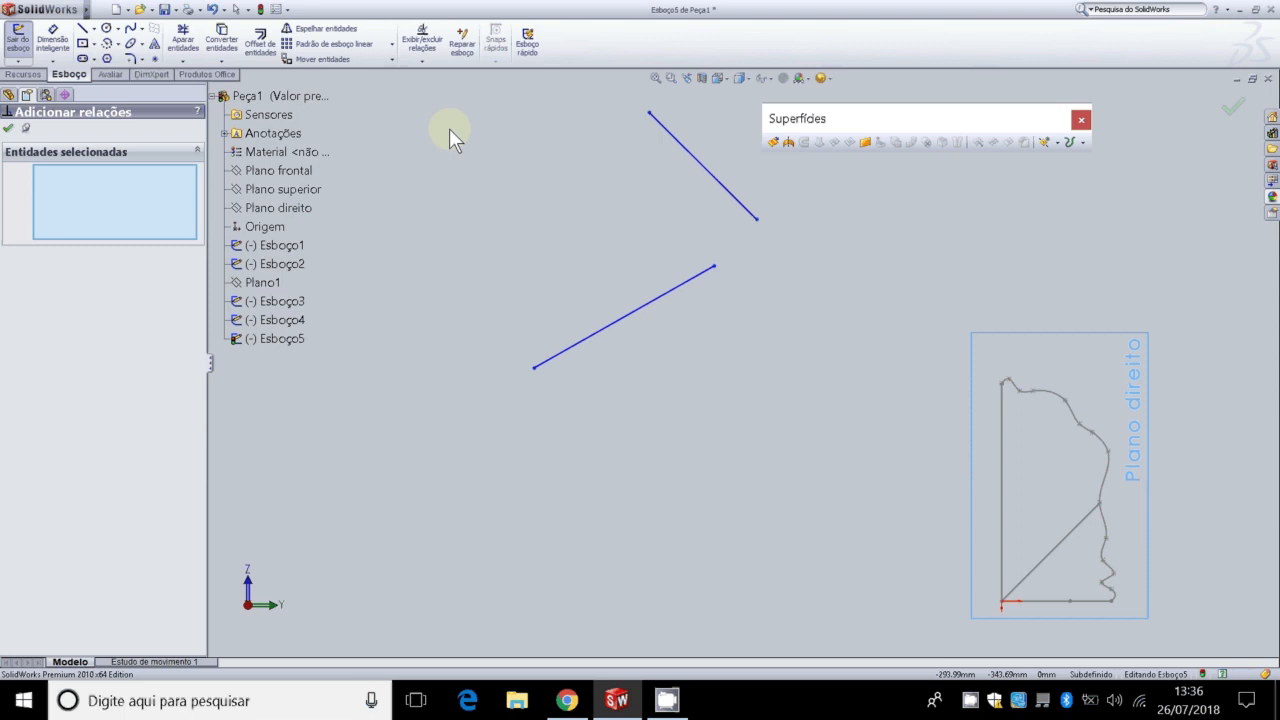
left_click(757, 220)
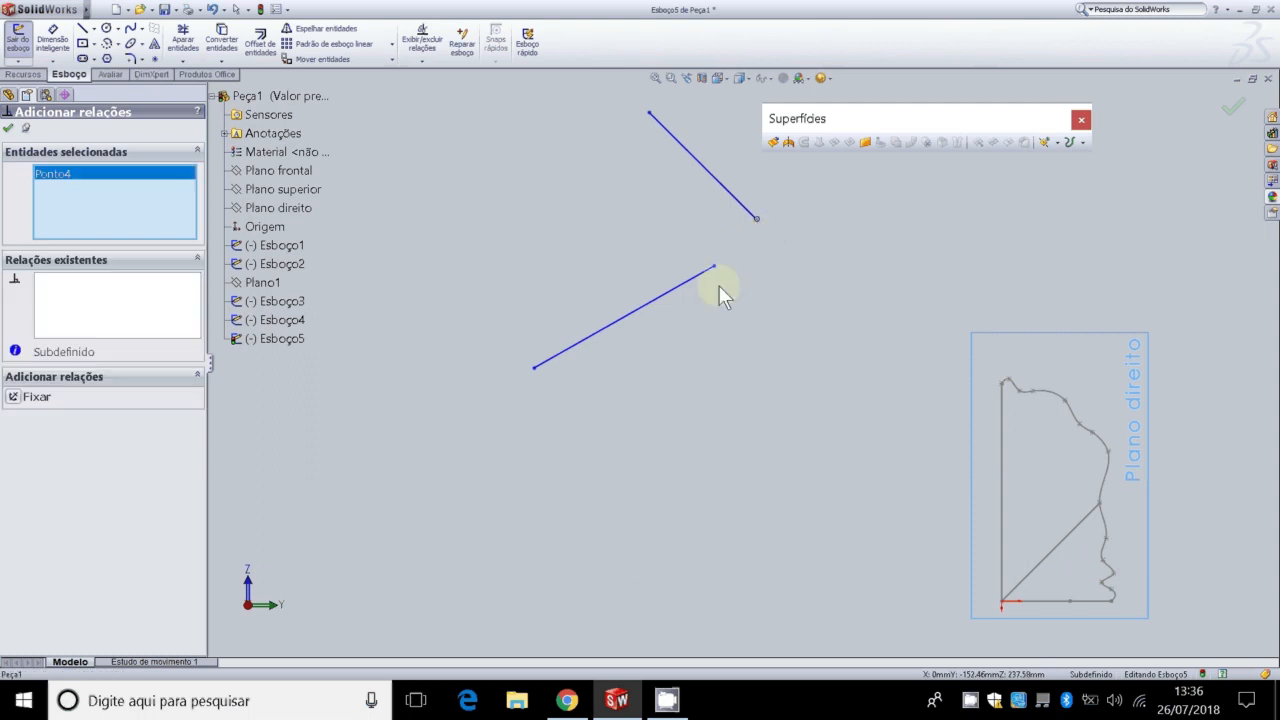
left_click(664, 294)
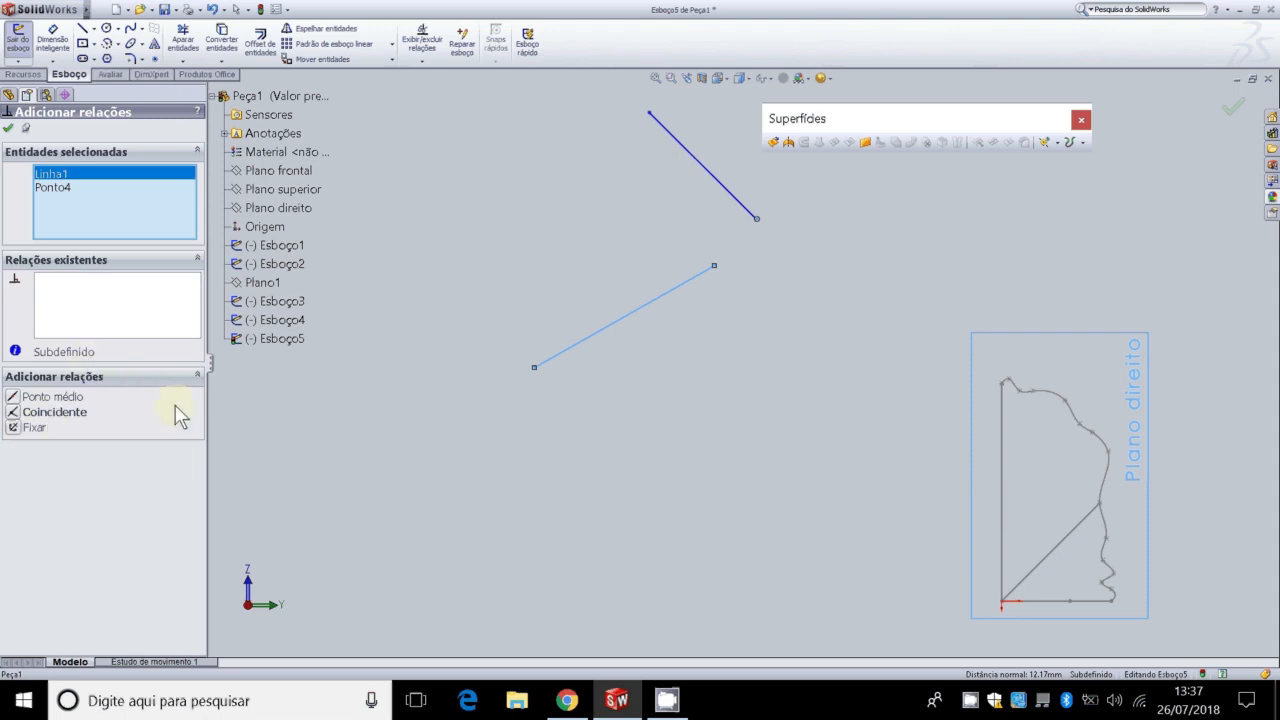
left_click(55, 412)
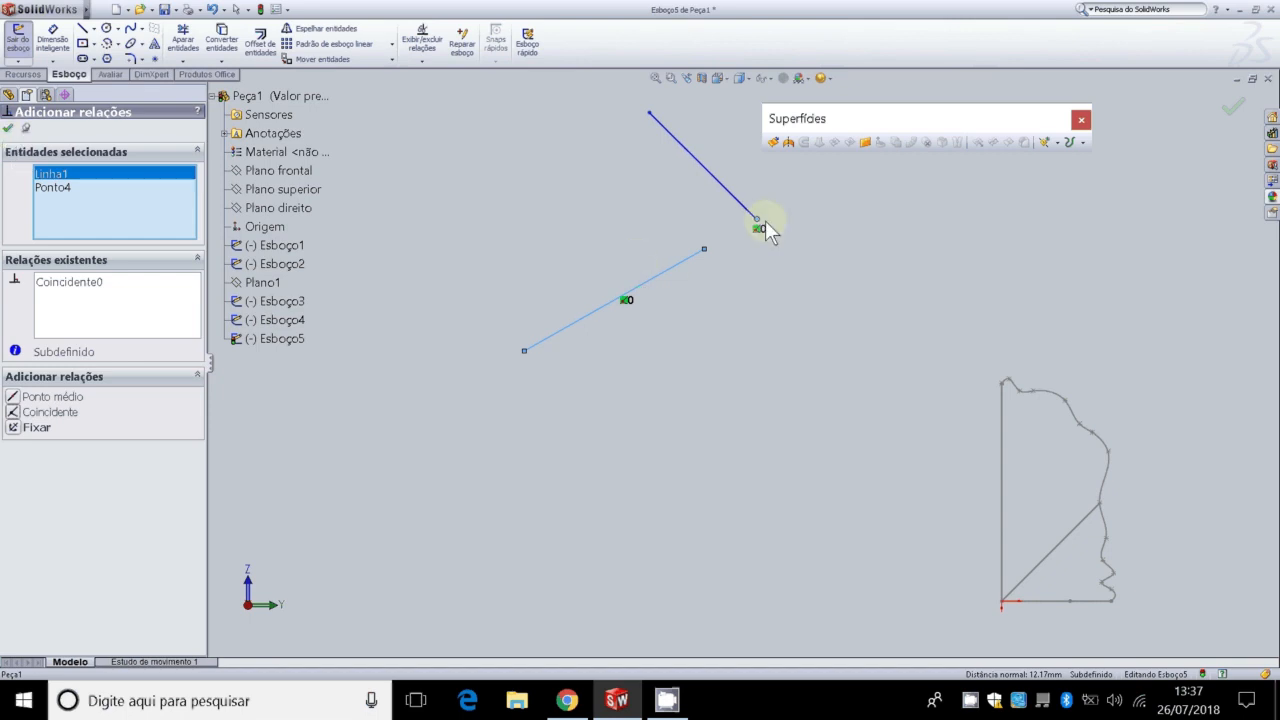
left_click(8, 128)
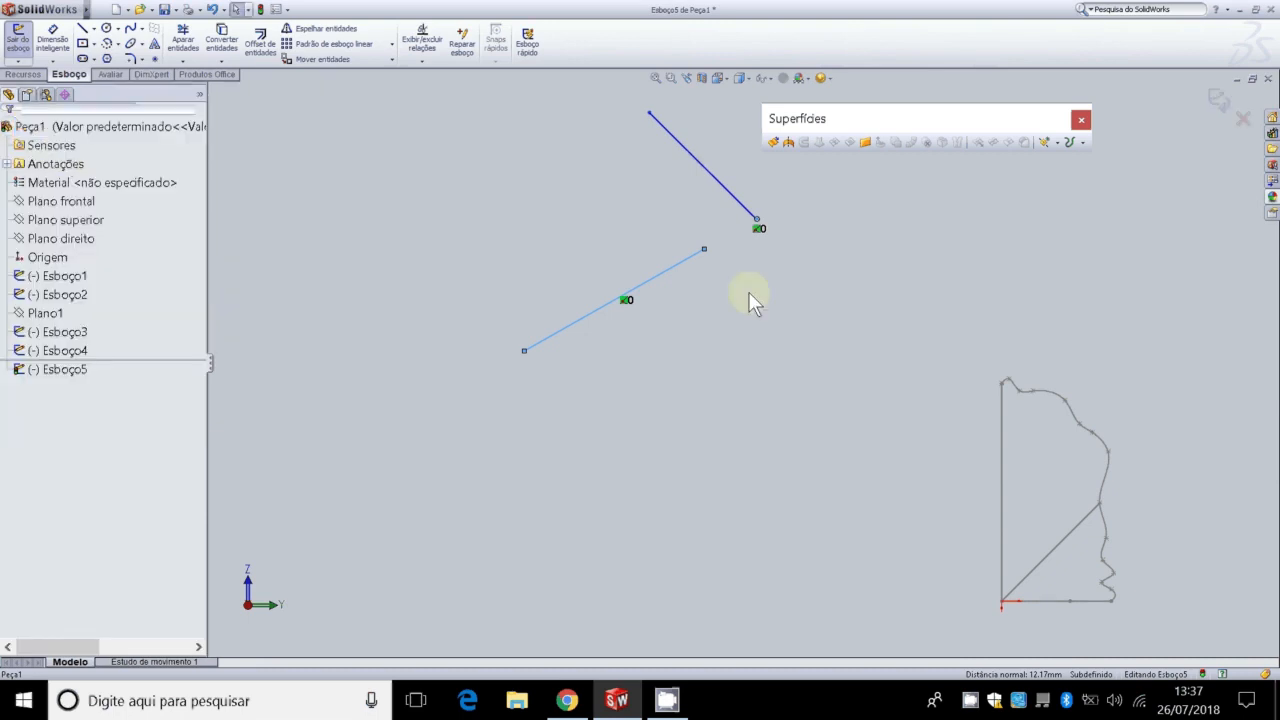
Step: Test the coincident relation by moving the upper line's lower endpoint and shortening the lower line from its upper end
scroll(748, 291, "down", 5)
scroll(623, 291, "up", 3)
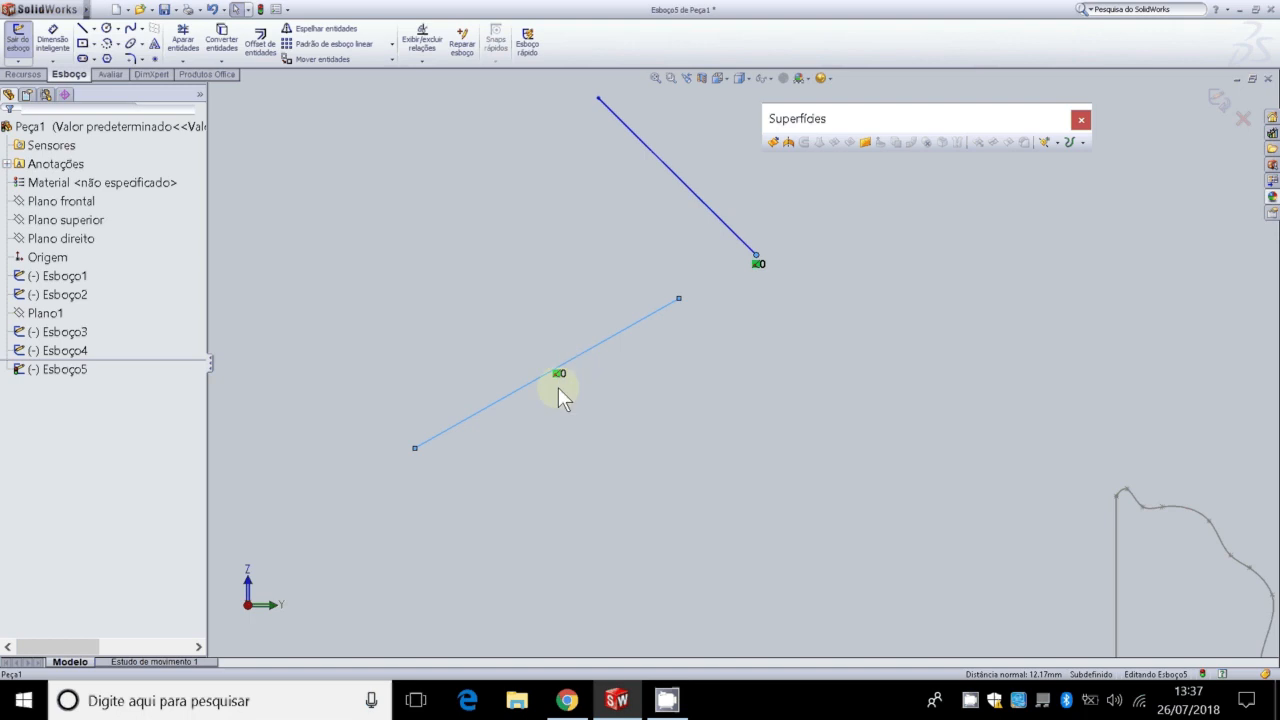
left_click(555, 376, "ctrl")
left_click(597, 352)
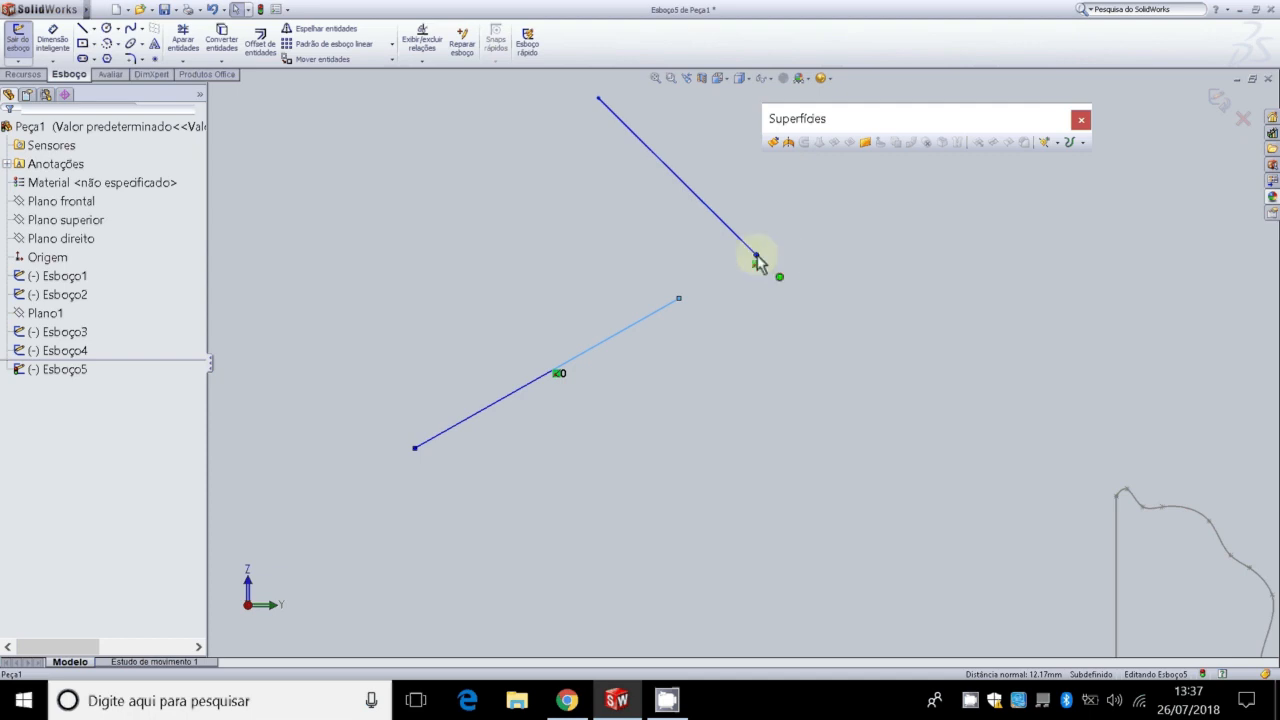
mouse_move(757, 260)
left_mouse_down()
mouse_move(791, 223)
mouse_move(623, 246)
mouse_move(777, 305)
mouse_move(655, 345)
mouse_move(703, 270)
mouse_move(800, 262)
mouse_move(818, 367)
mouse_move(657, 263)
mouse_move(820, 266)
mouse_move(729, 283)
left_mouse_up()
left_click(697, 338)
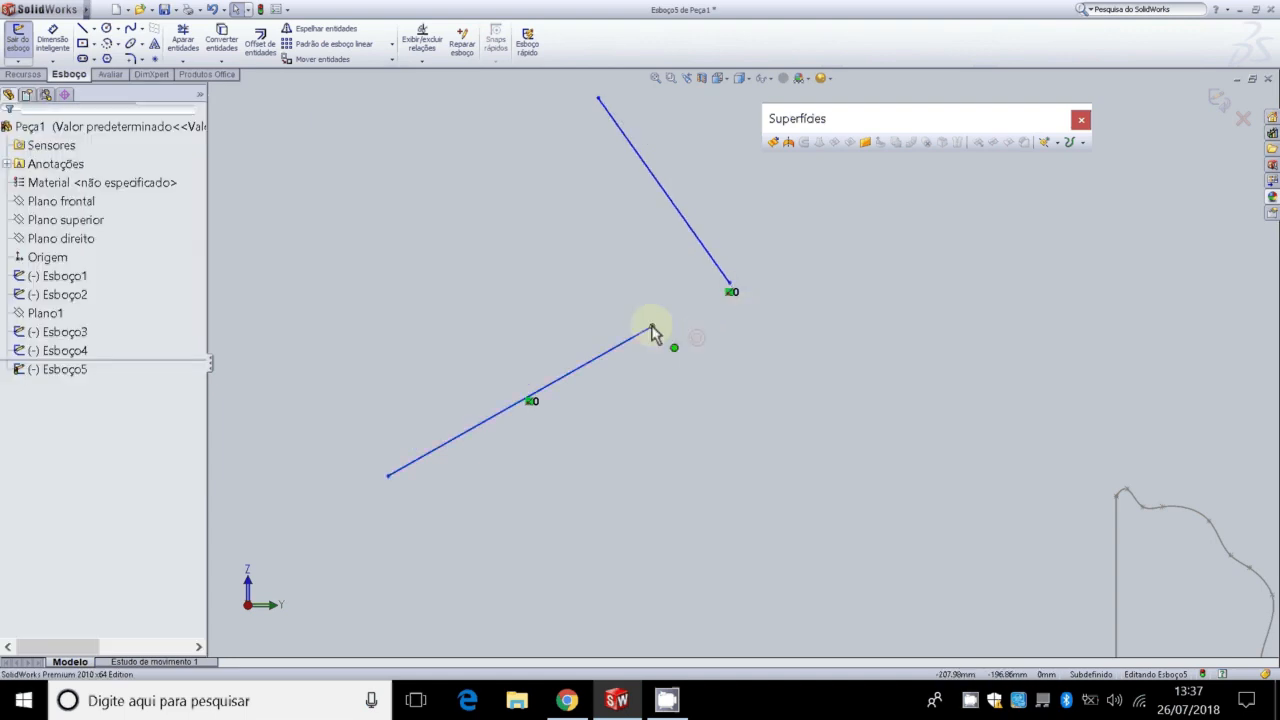
mouse_move(652, 332)
left_mouse_down()
mouse_move(809, 268)
mouse_move(846, 230)
mouse_move(760, 250)
mouse_move(900, 382)
mouse_move(962, 328)
mouse_move(806, 221)
mouse_move(874, 302)
mouse_move(829, 318)
mouse_move(876, 398)
mouse_move(828, 251)
mouse_move(833, 303)
mouse_move(637, 343)
left_mouse_up()
left_click(684, 437)
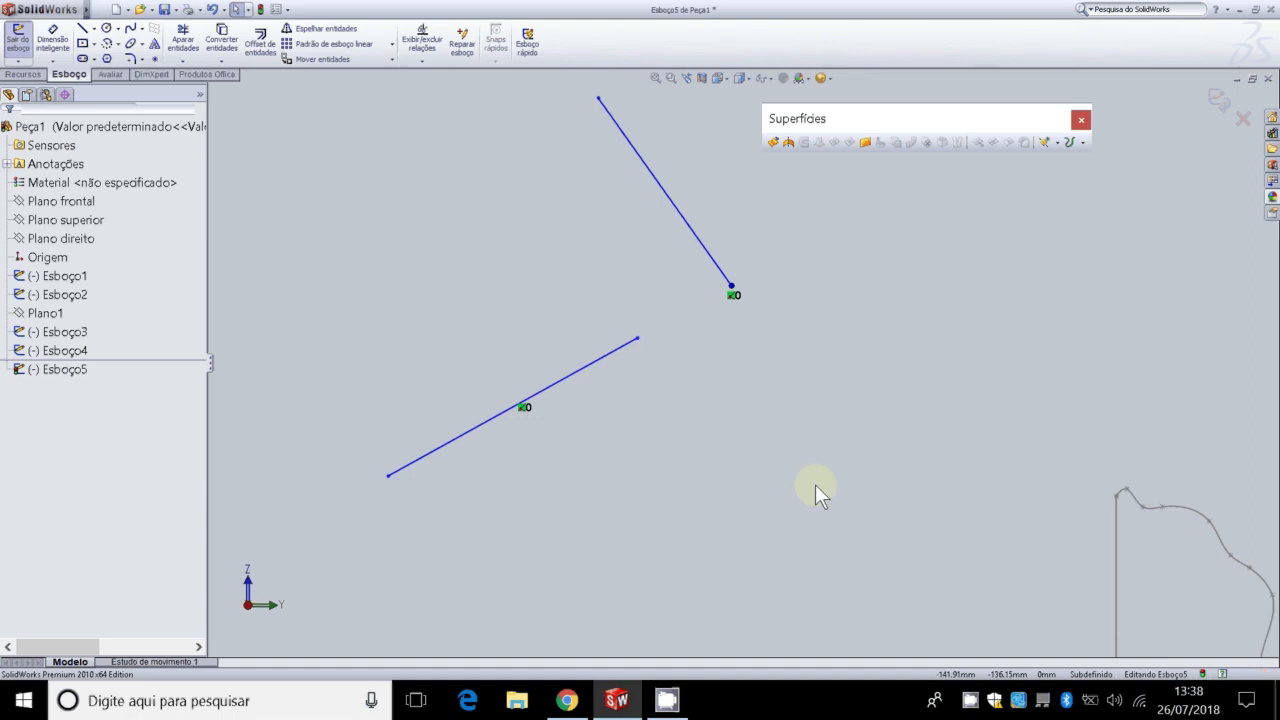
Step: Switch to the surface-modelling PDF in Chrome, read from Coincident through the important observations to the guide spline example, and return to SolidWorks
left_click(570, 702)
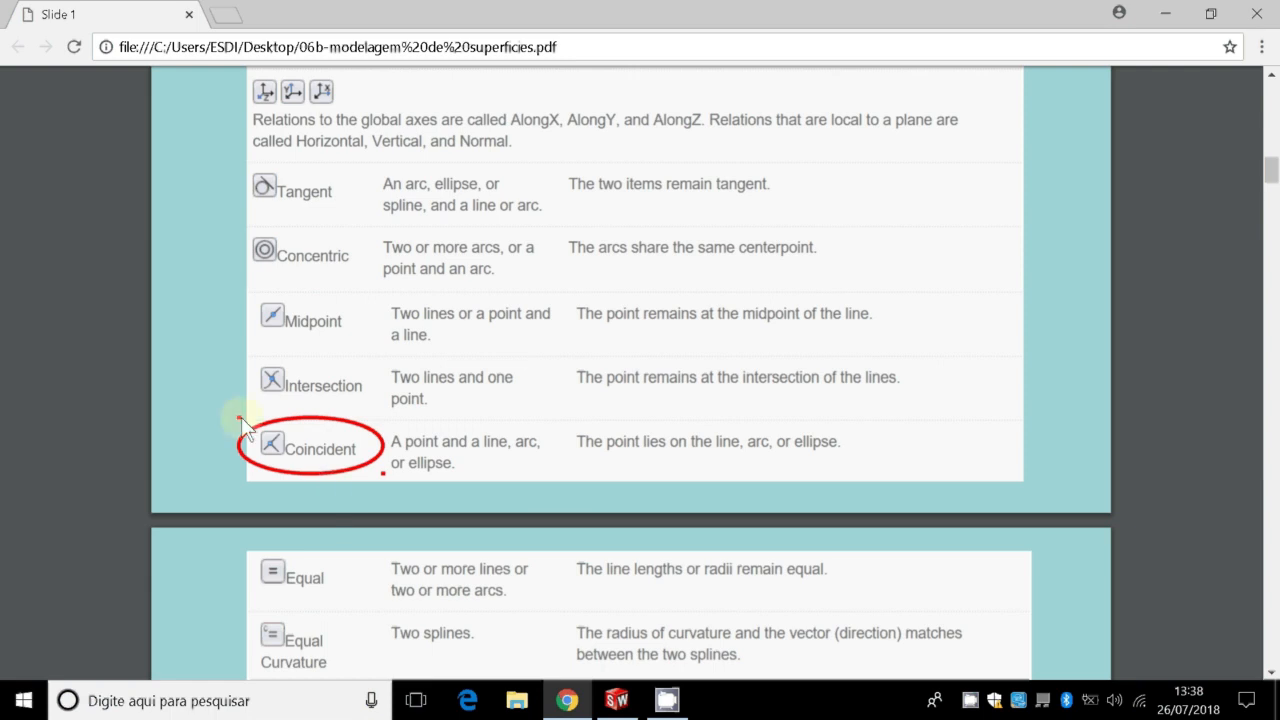
scroll(727, 458, "down", 4)
scroll(724, 452, "down", 7)
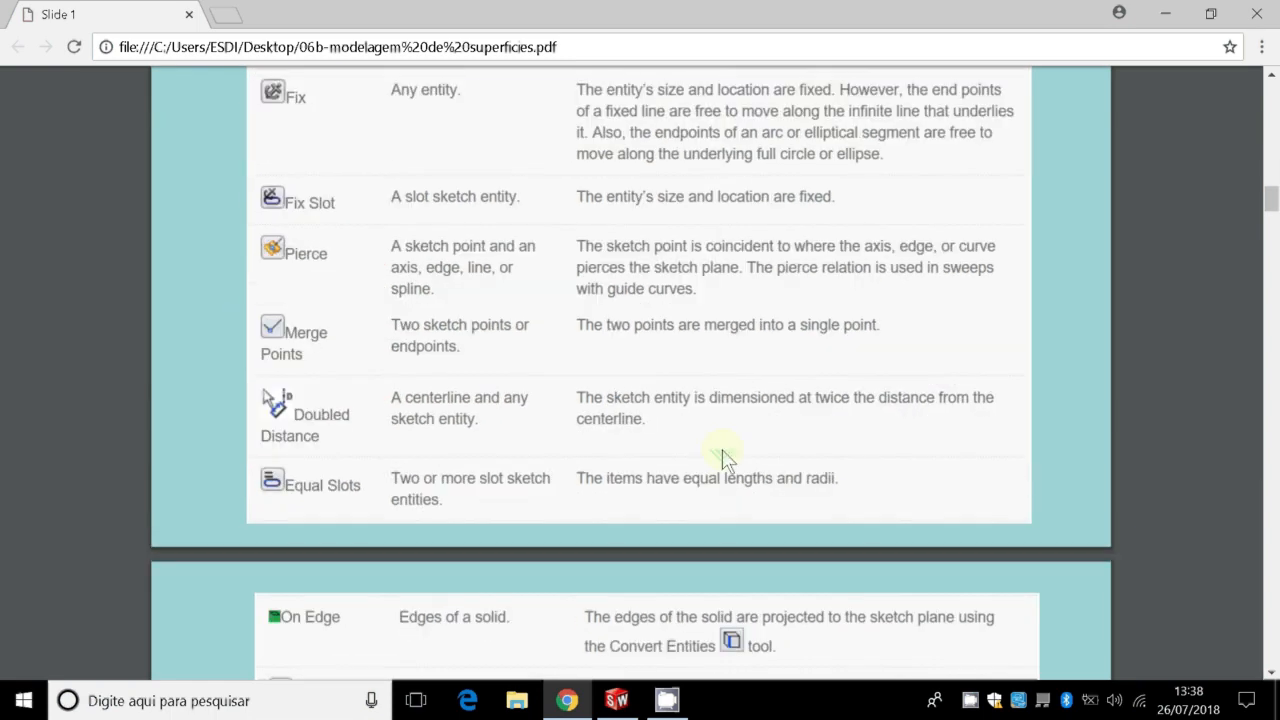
scroll(724, 460, "down", 4)
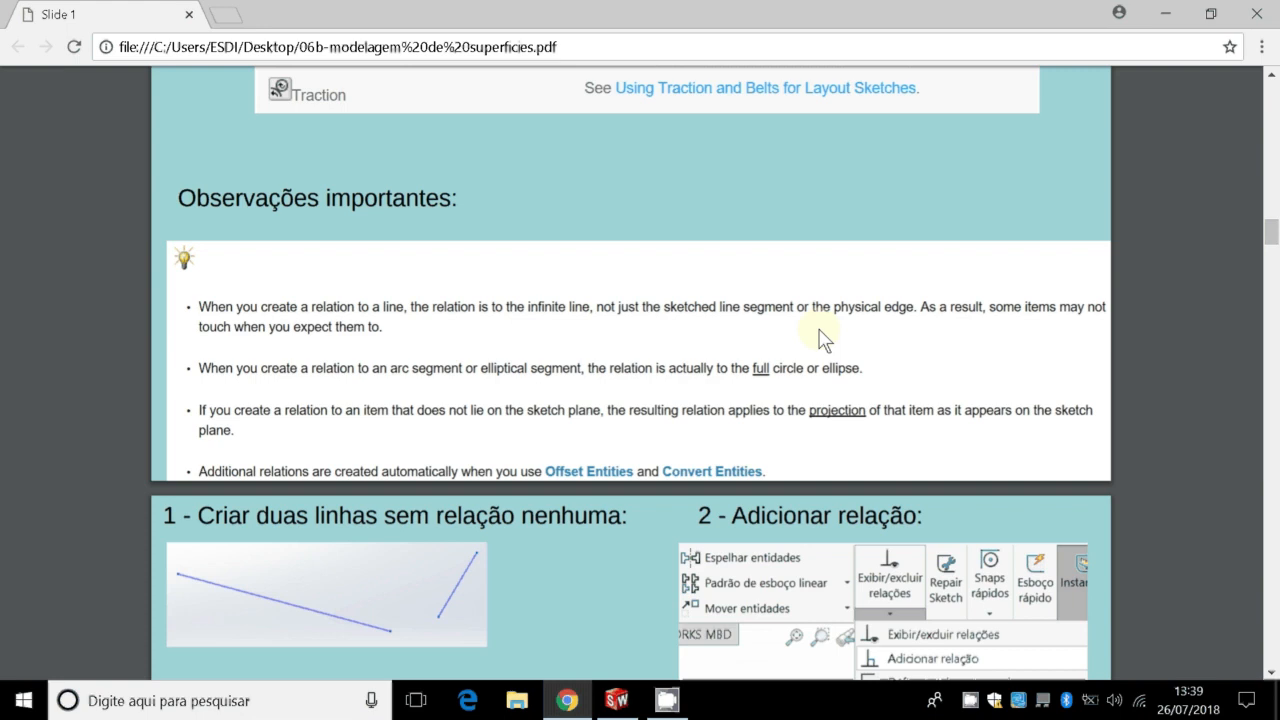
scroll(710, 335, "down", 6)
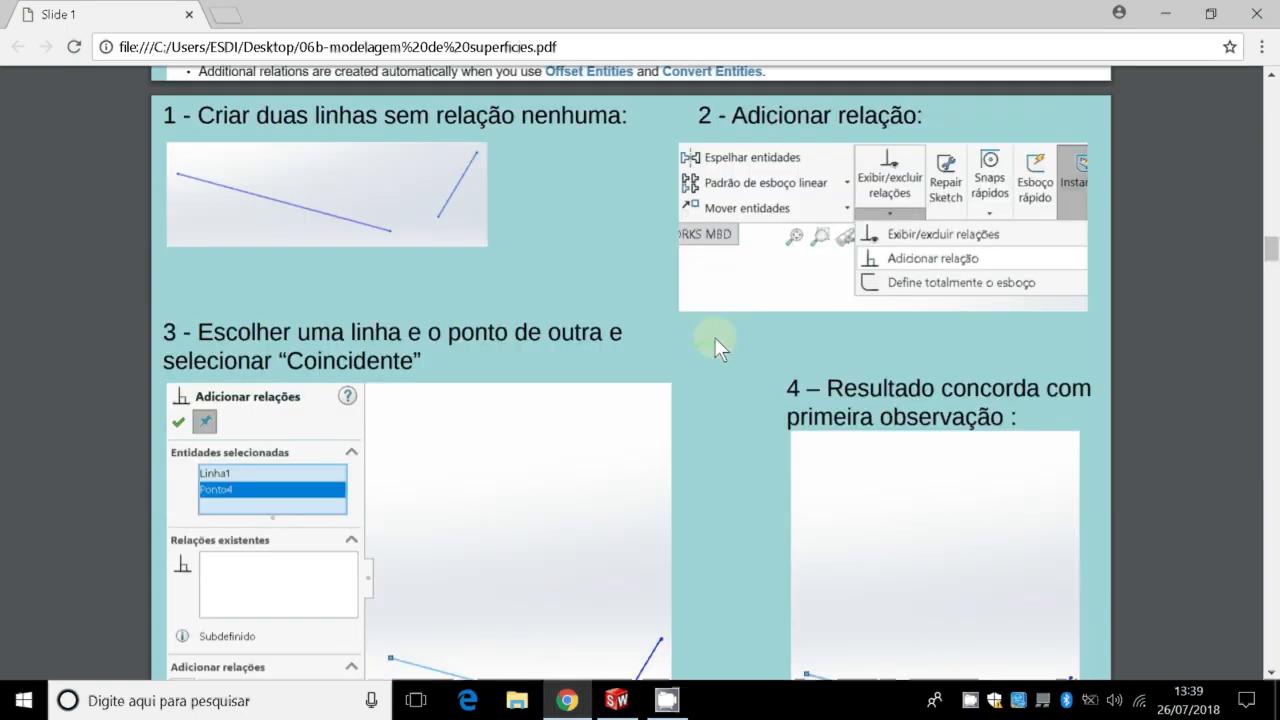
scroll(710, 328, "down", 2)
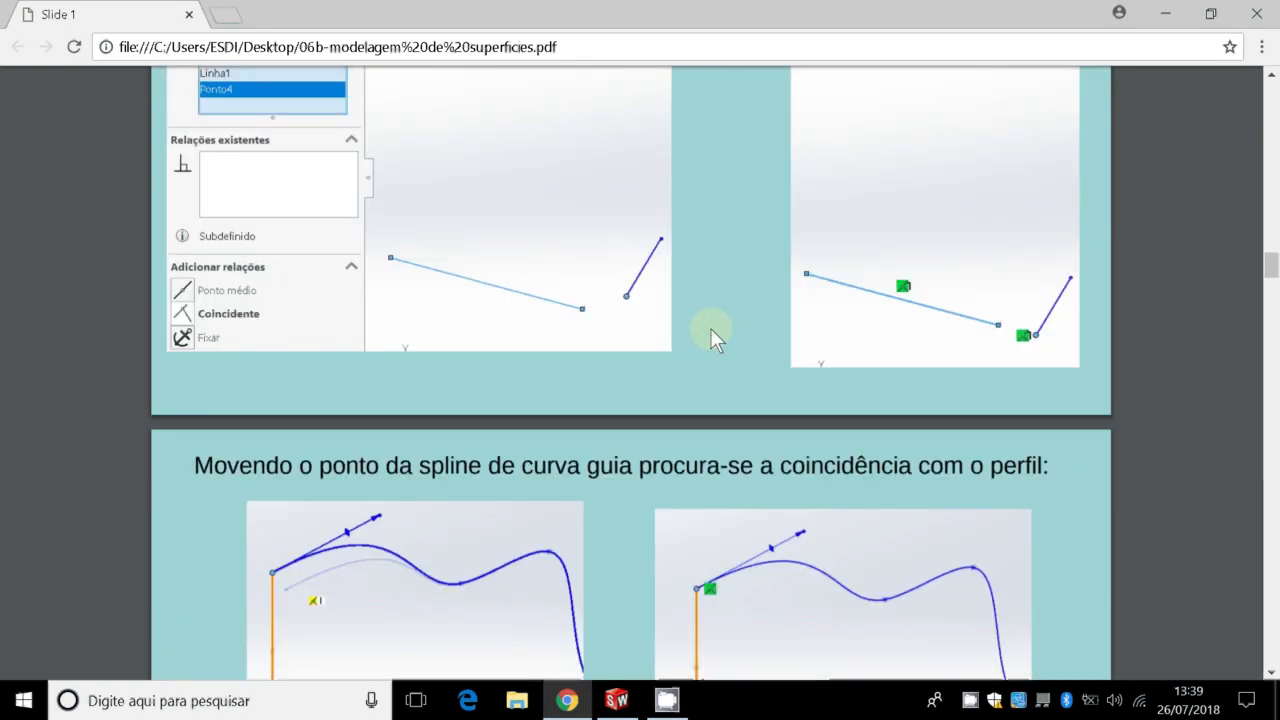
scroll(716, 305, "down", 2)
scroll(716, 305, "down", 1)
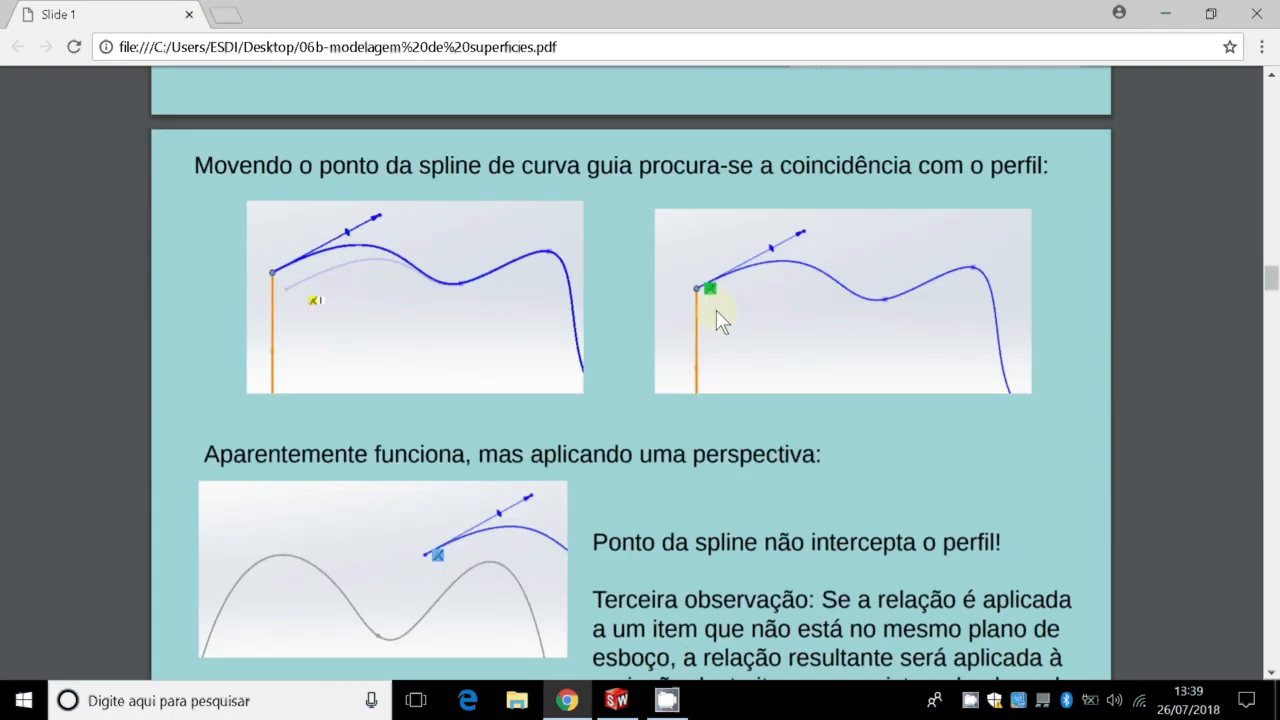
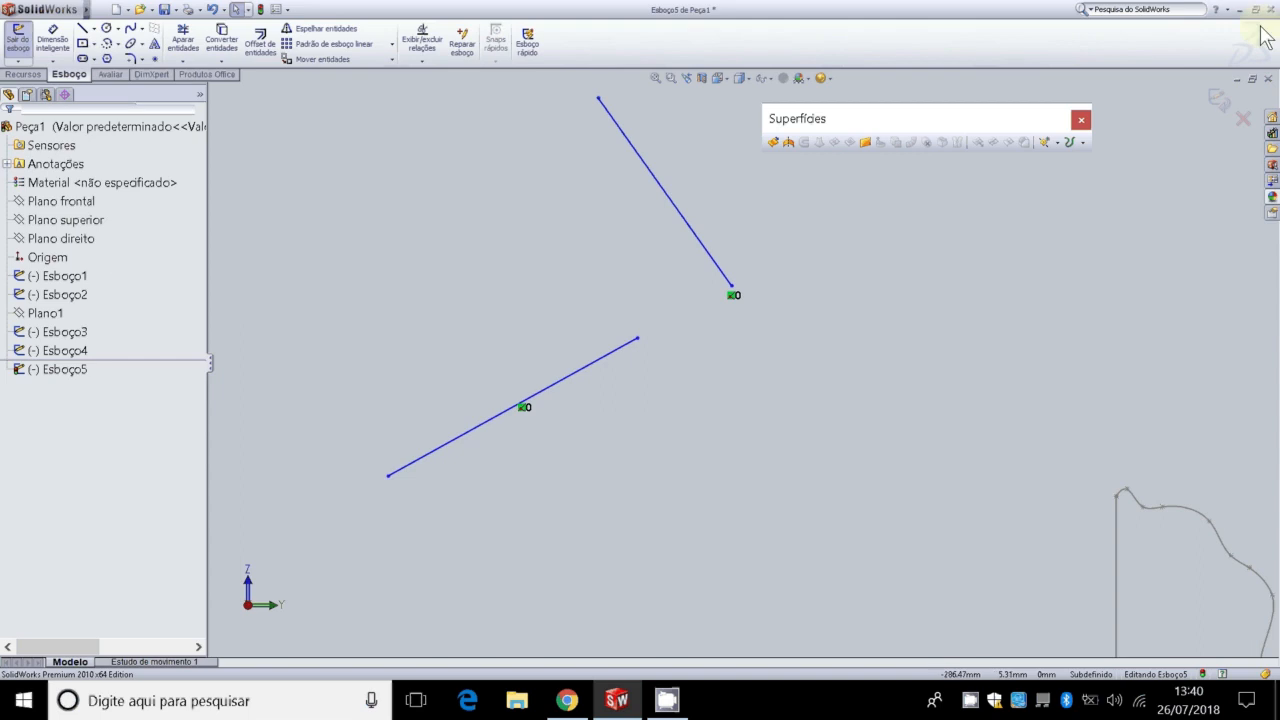
Step: Discard the practice sketch with its two lines and open Esboço4 for editing
left_click(1244, 120)
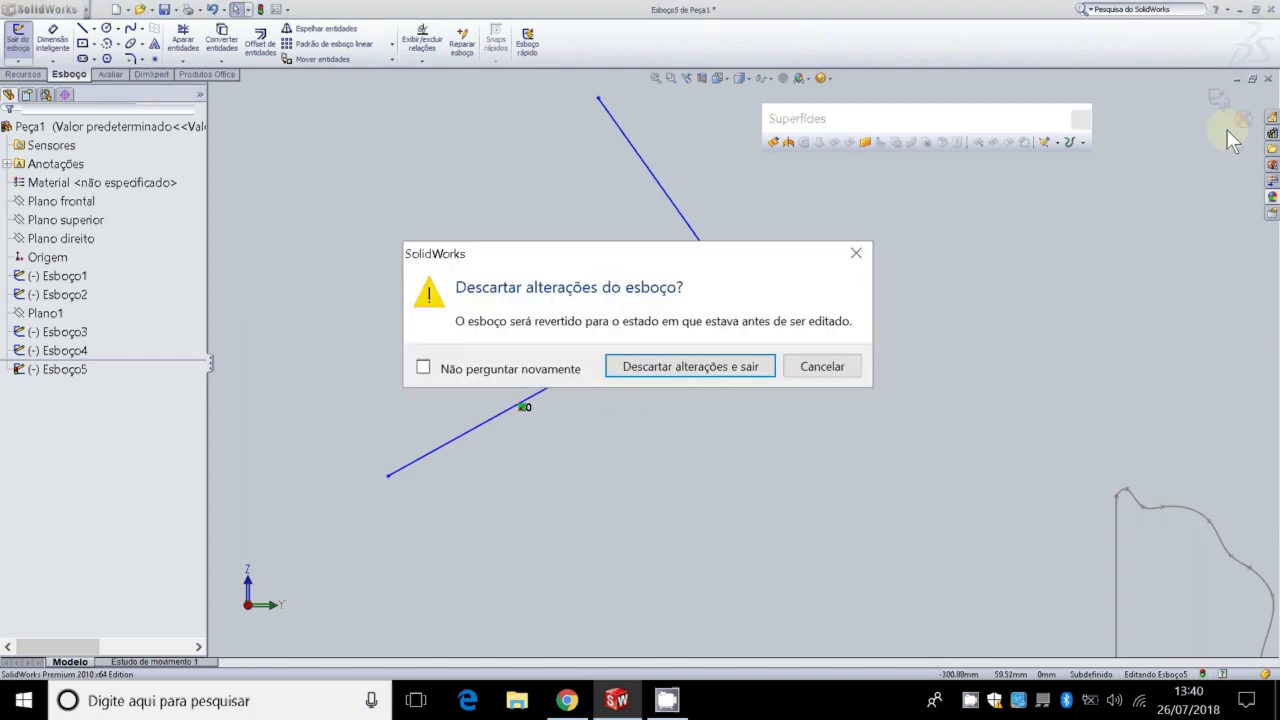
left_click(680, 368)
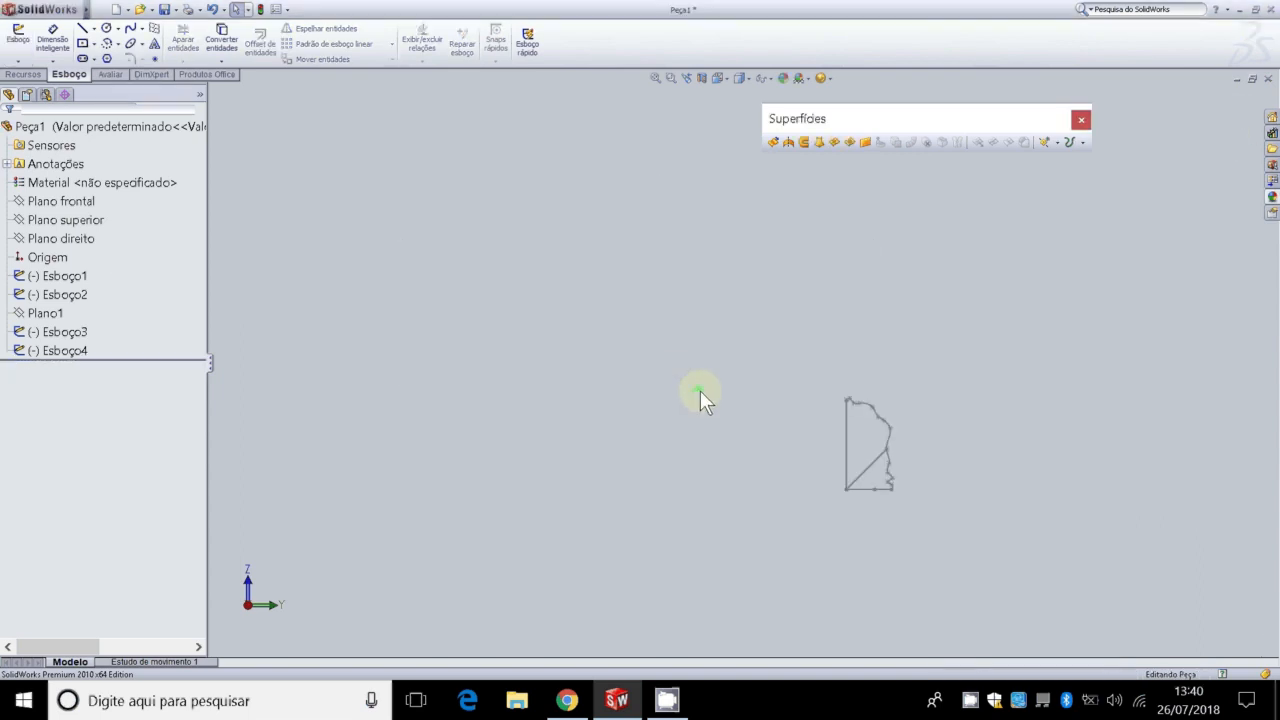
scroll(889, 428, "down", 5)
scroll(1029, 369, "up", 1)
scroll(1029, 370, "down", 2)
scroll(1029, 370, "down", 1)
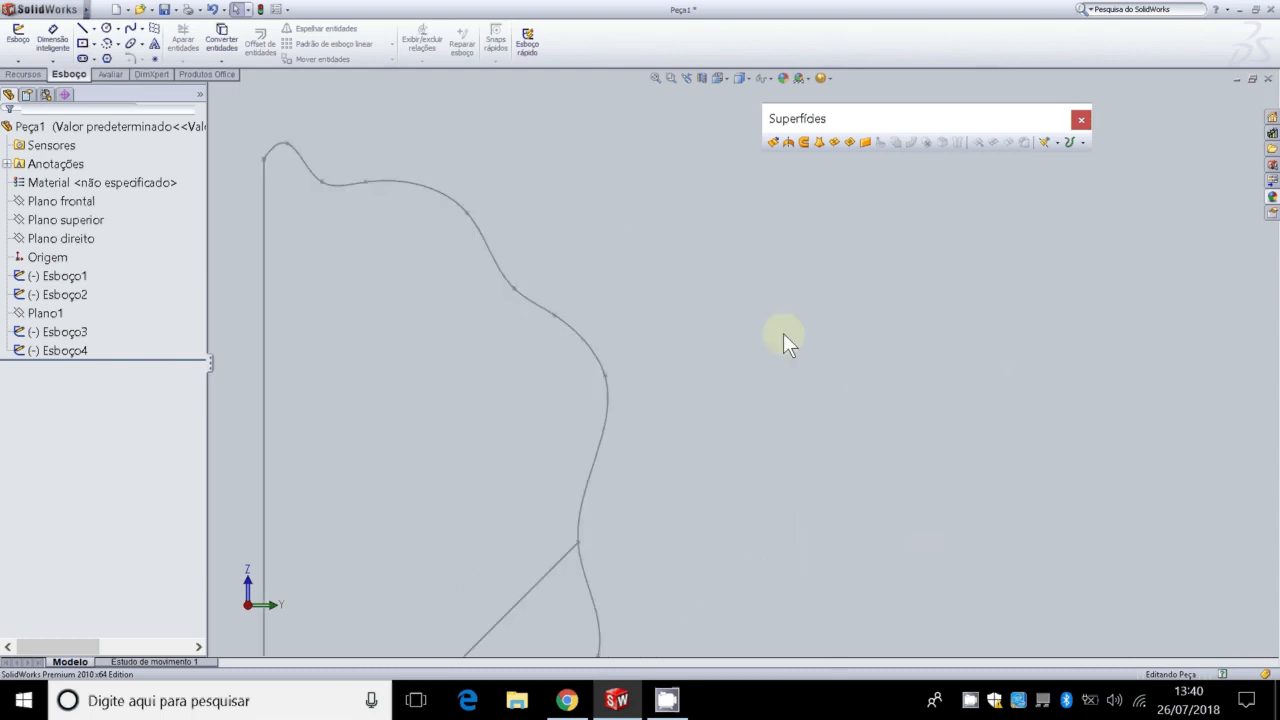
right_click(73, 350)
left_click(82, 312)
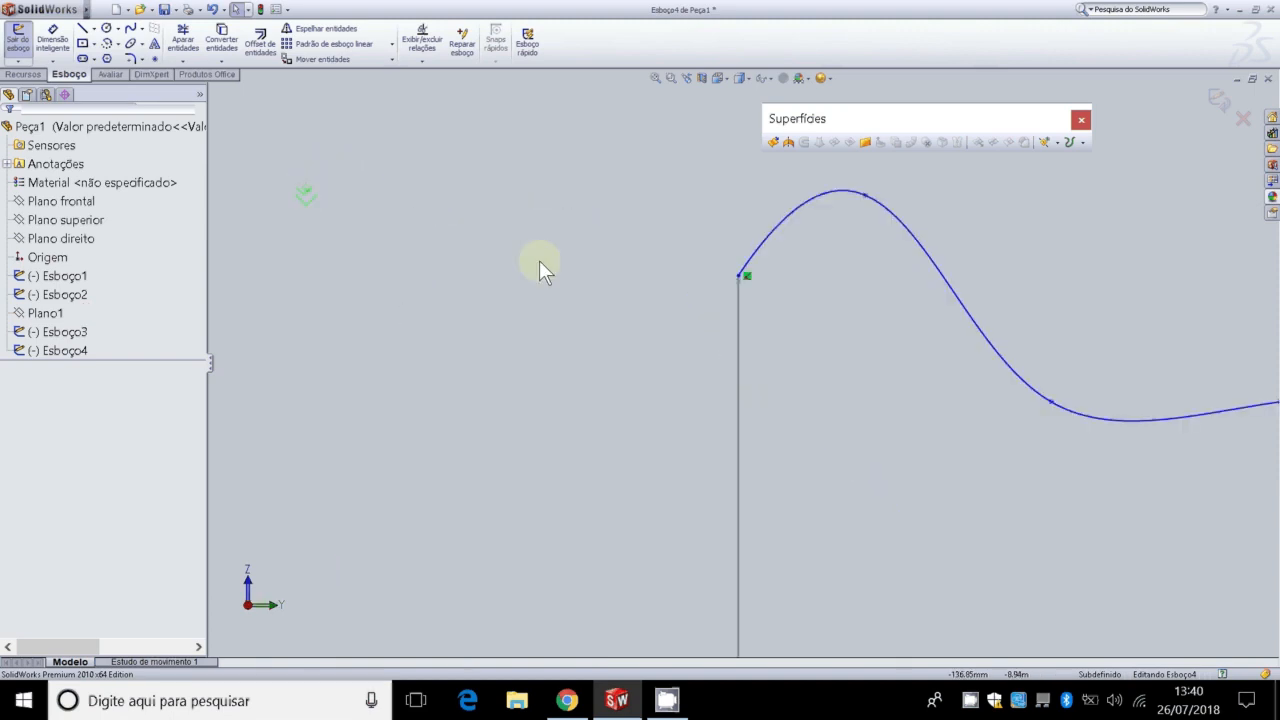
Step: Examine the guide spline's start point against the Esboço2 profile, comparing the view normal to the sketch with a slightly rotated one
left_click(749, 279)
left_click(790, 226)
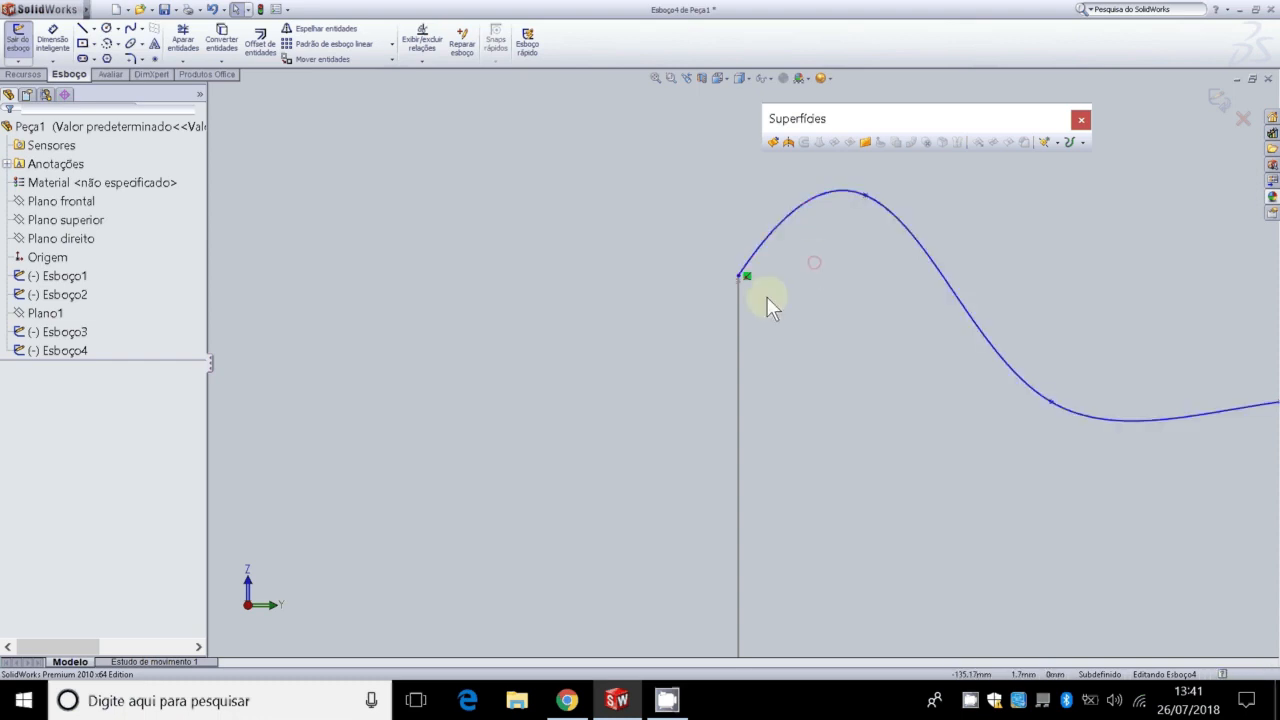
left_click(739, 334)
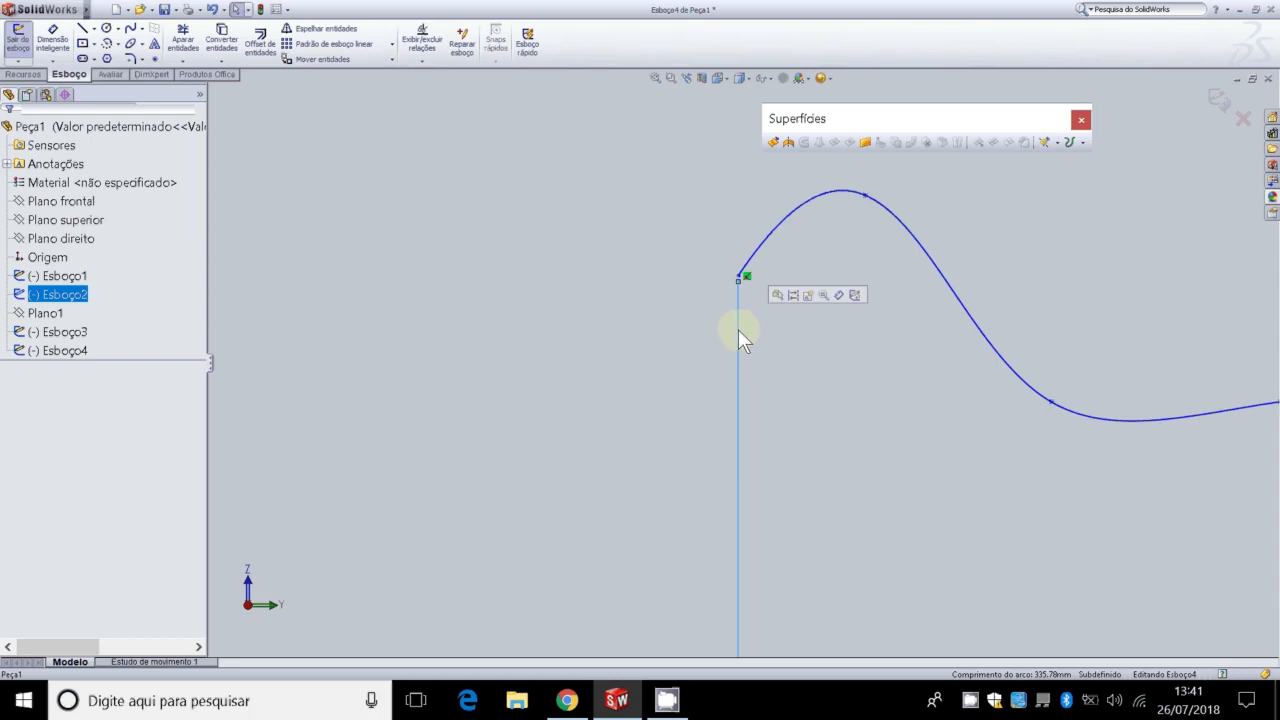
left_click(886, 398)
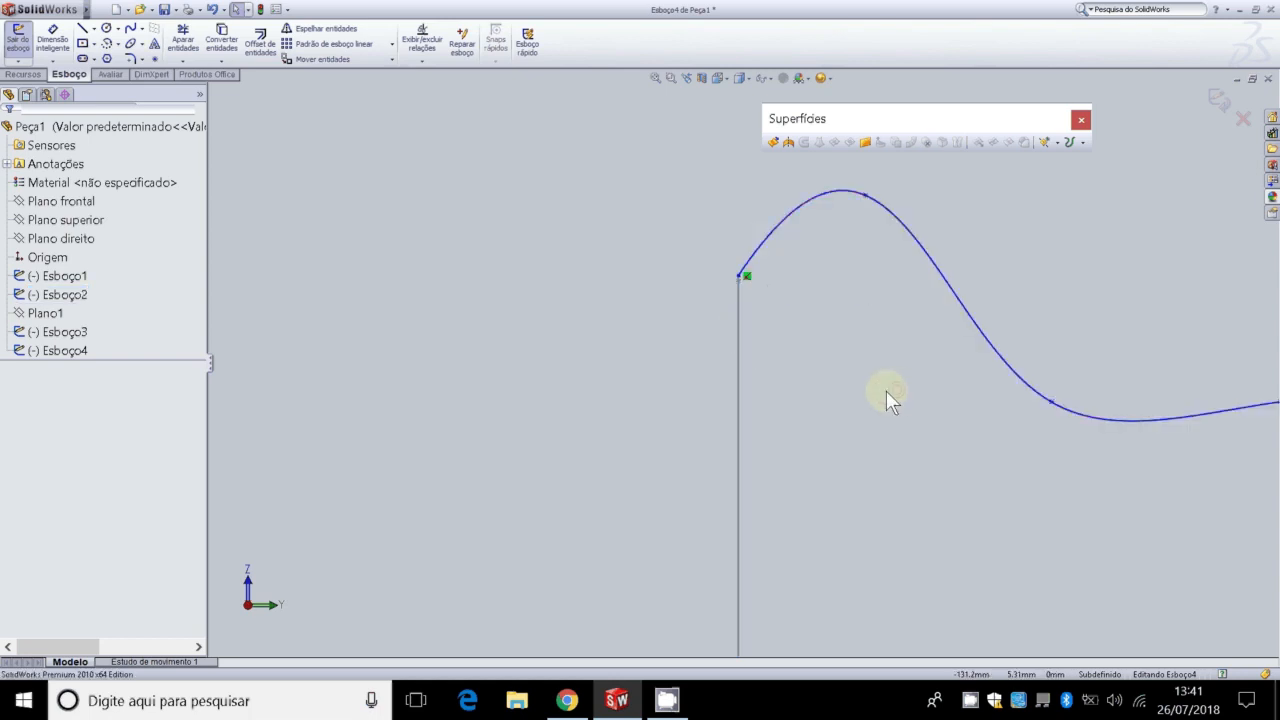
key("ctrl+z")
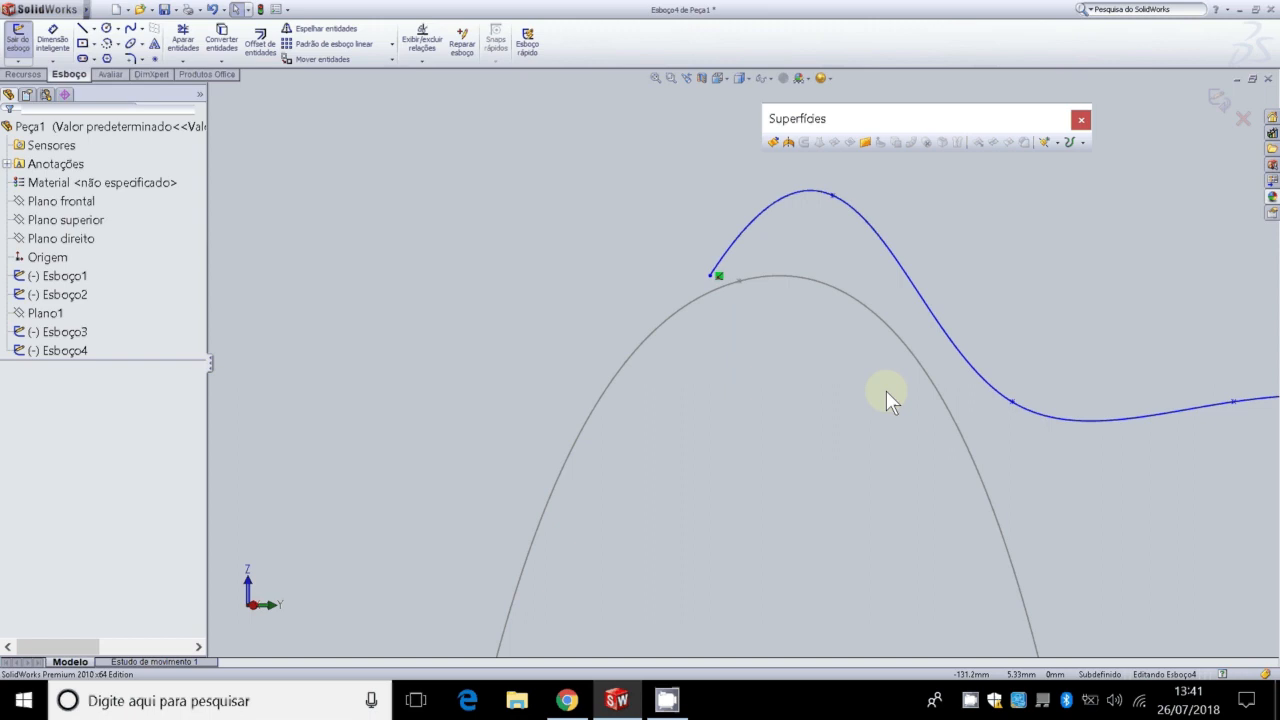
key("ctrl+y")
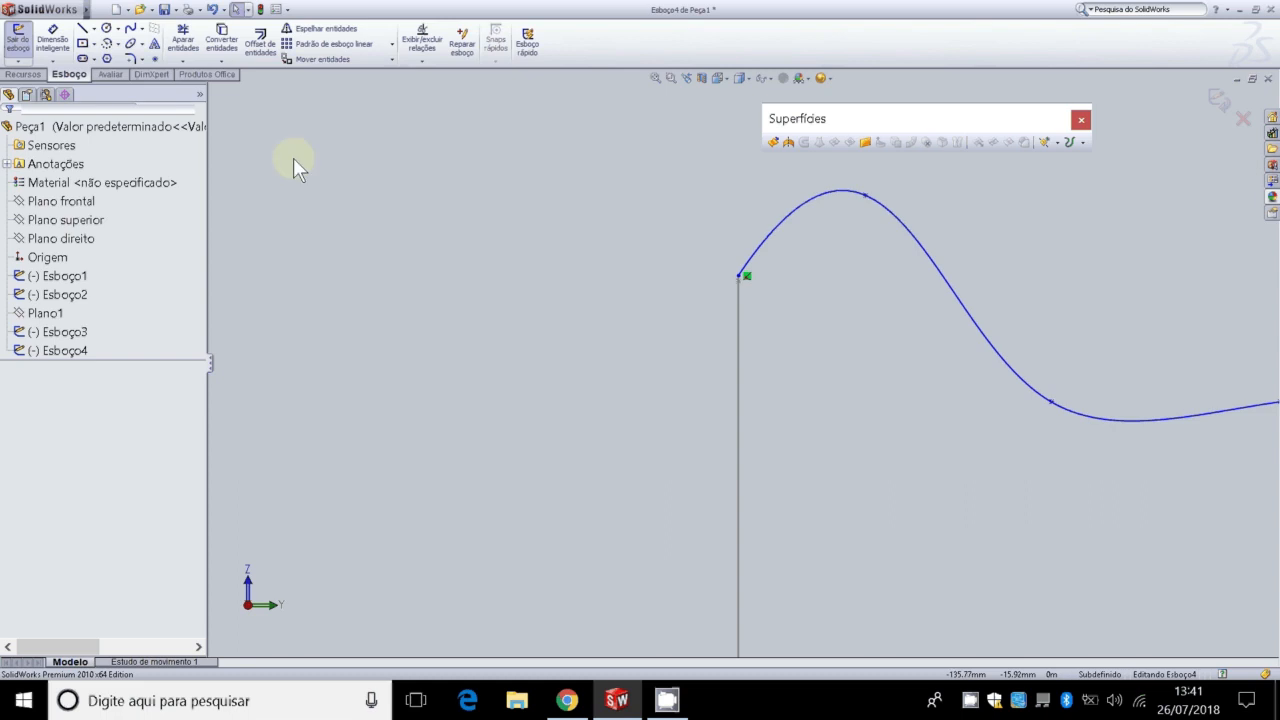
key("Left")
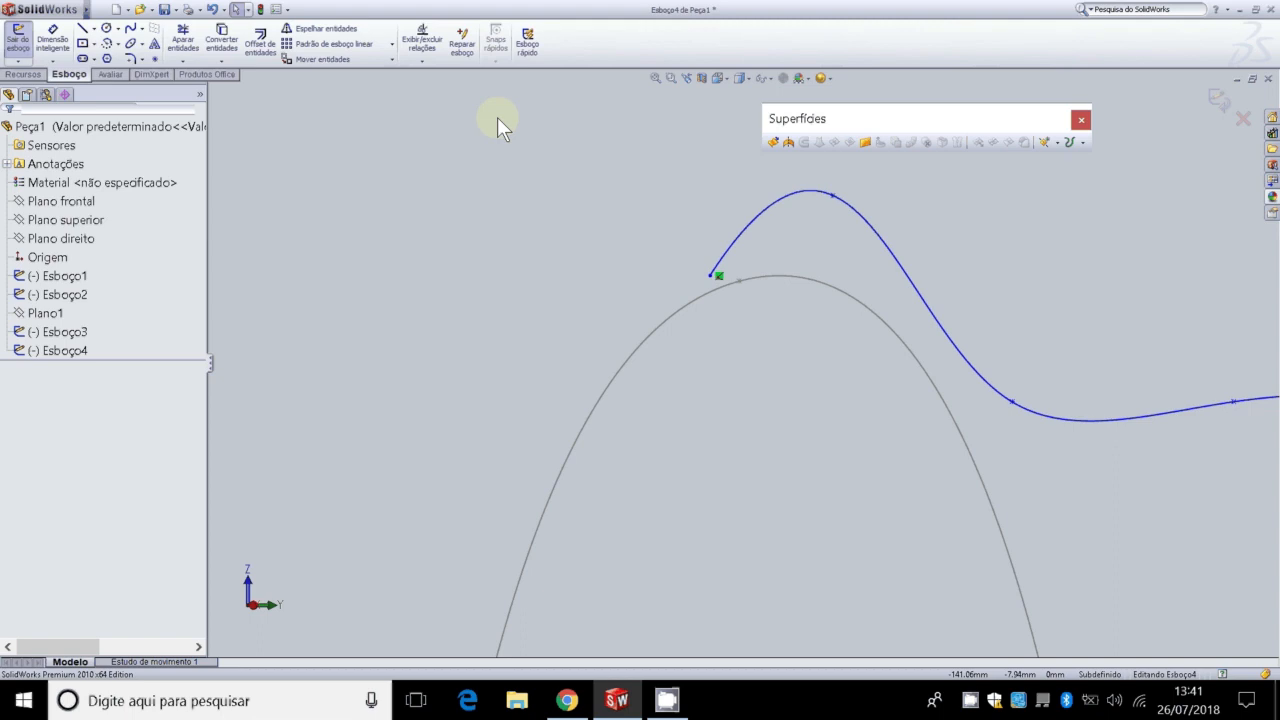
left_click(607, 383)
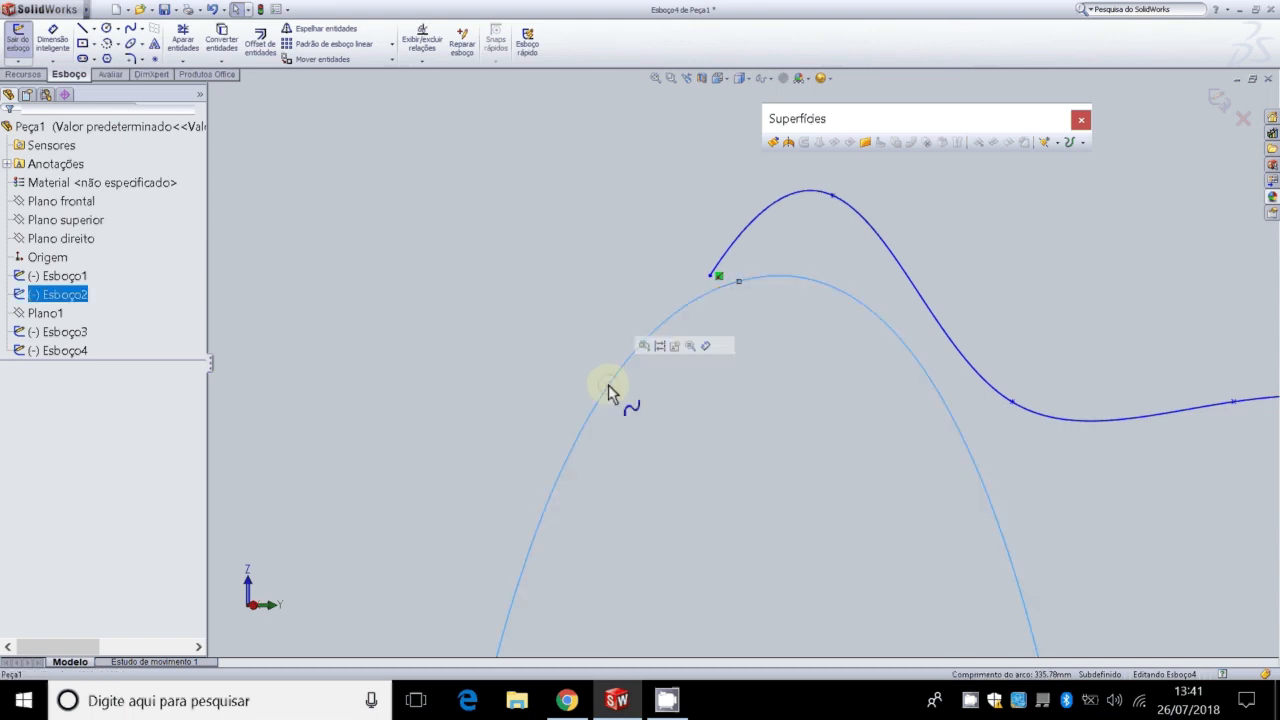
left_click(538, 309)
key("ctrl+8")
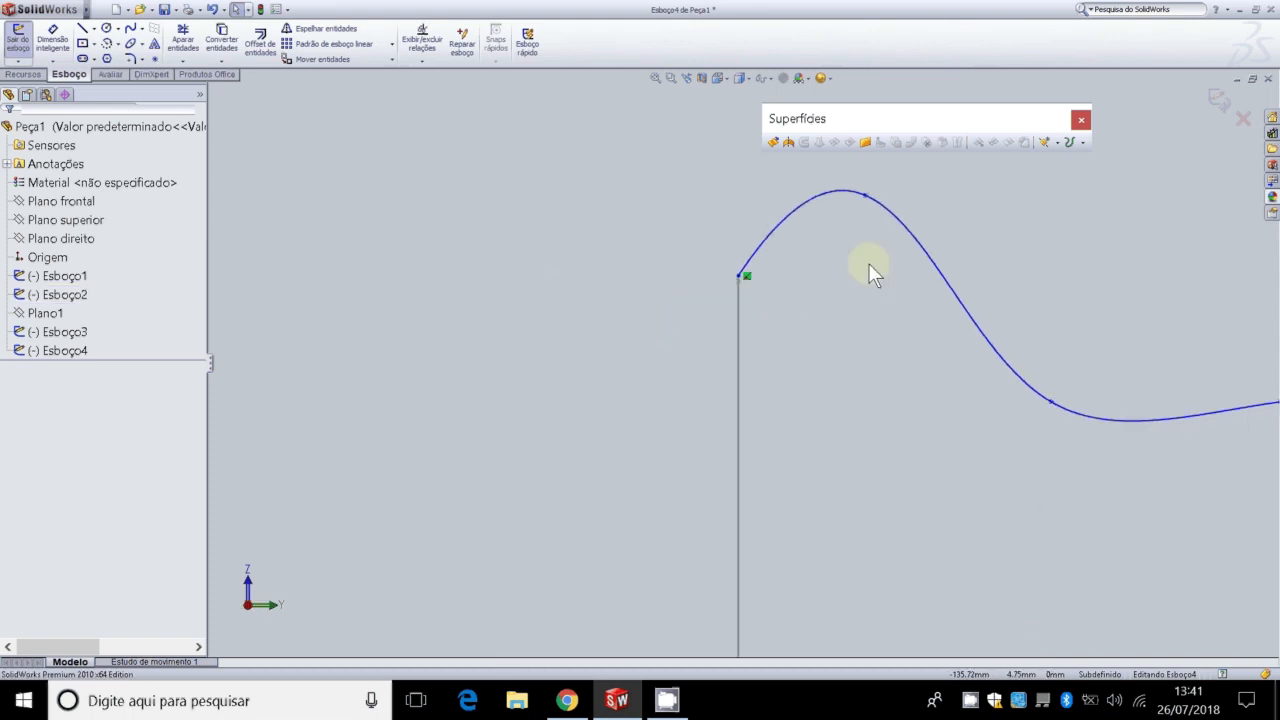
left_click(916, 242)
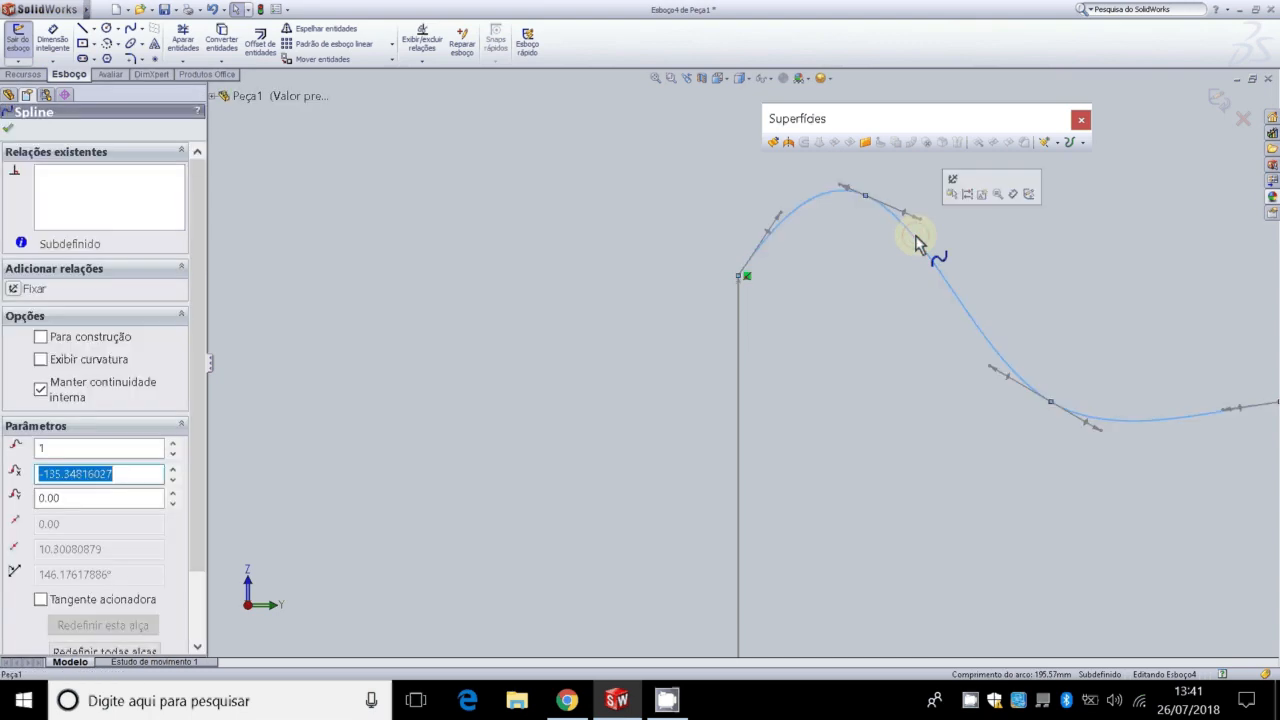
left_click(354, 155)
key("Left")
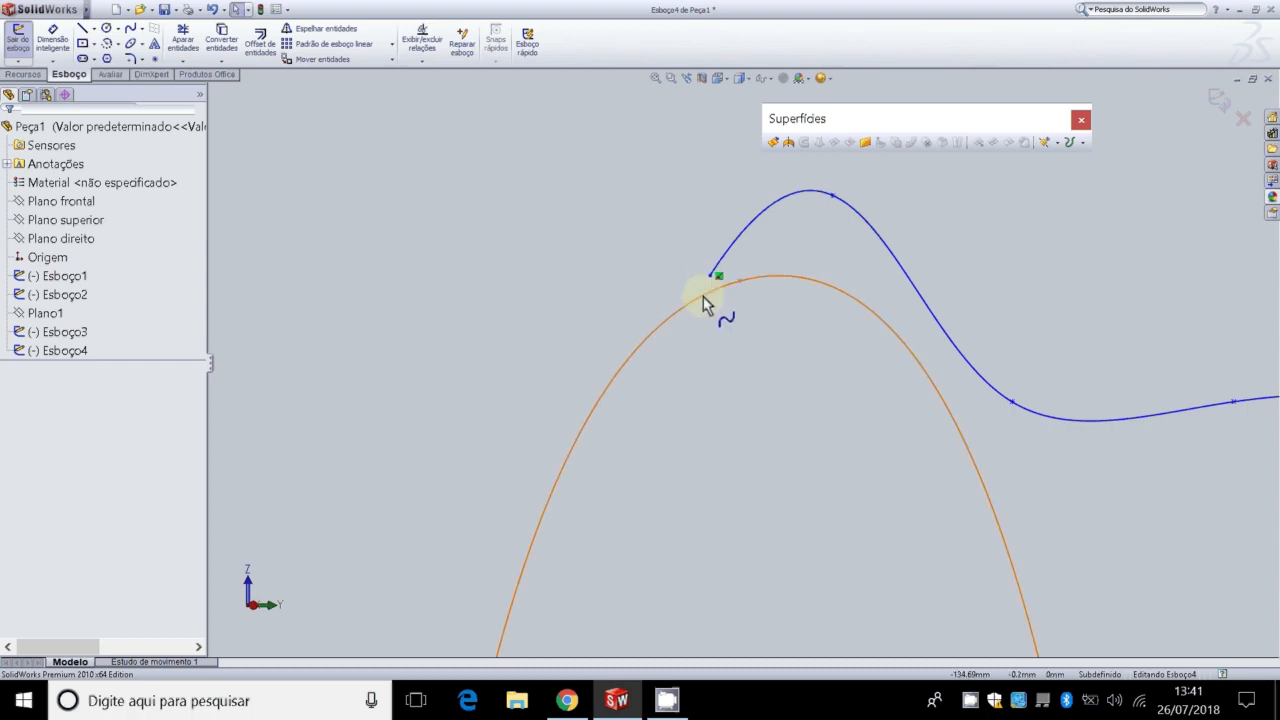
Step: Move the guide spline's start point slightly upward, away from the Esboço2 profile, to about X -135.65, Y 0
scroll(696, 282, "down", 2)
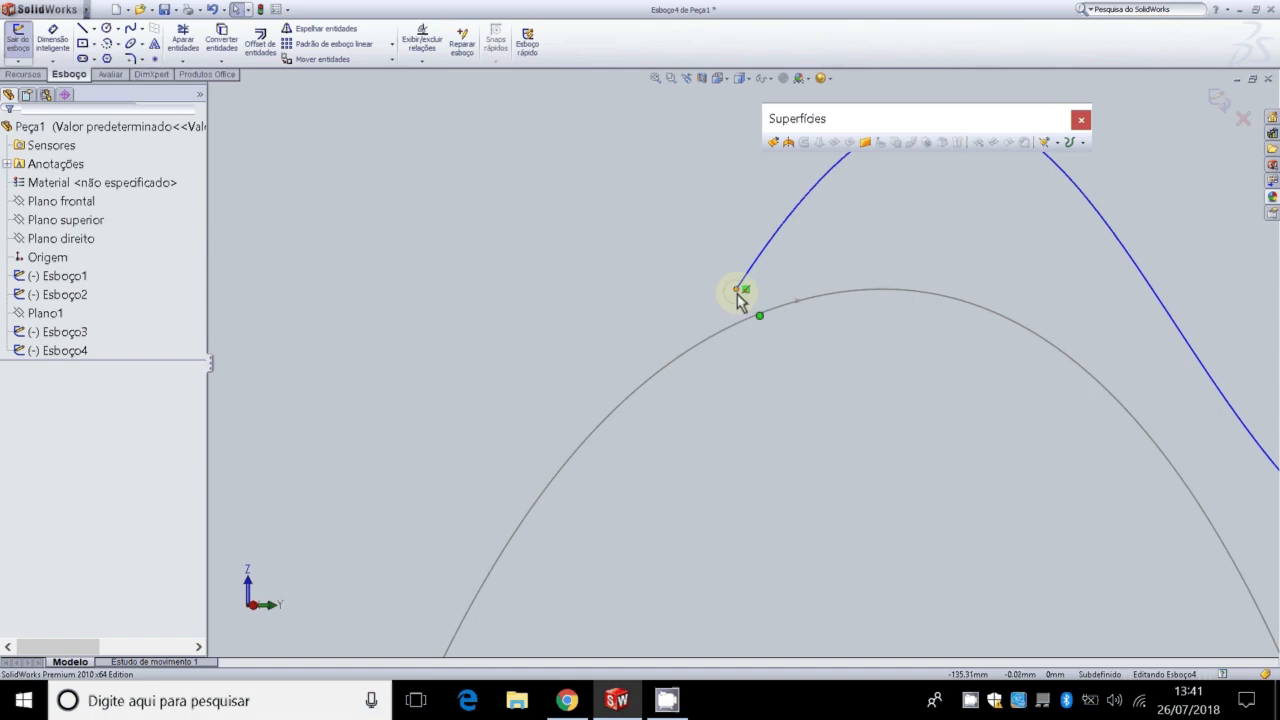
left_click_drag(739, 300, 738, 265)
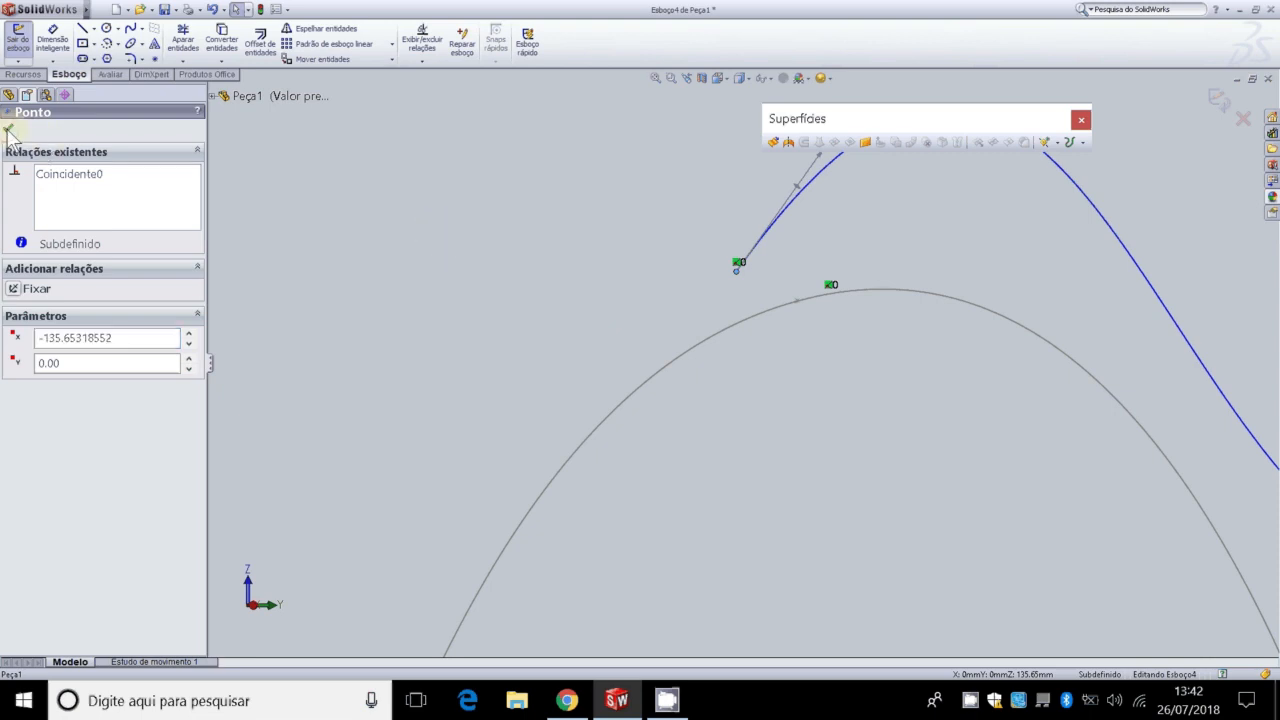
left_click(504, 192)
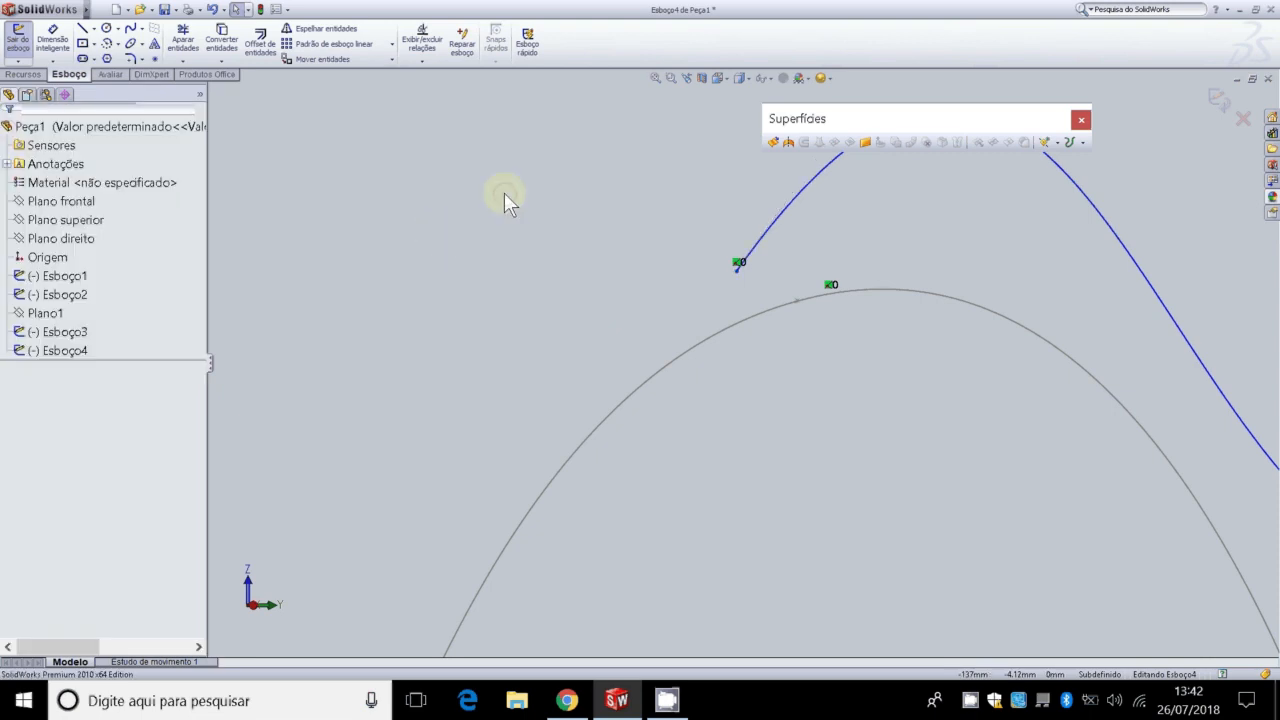
Step: Add a Pierce (Perfurar) relation between the guide spline's start point and the Esboço2 profile spline
left_click(422, 60)
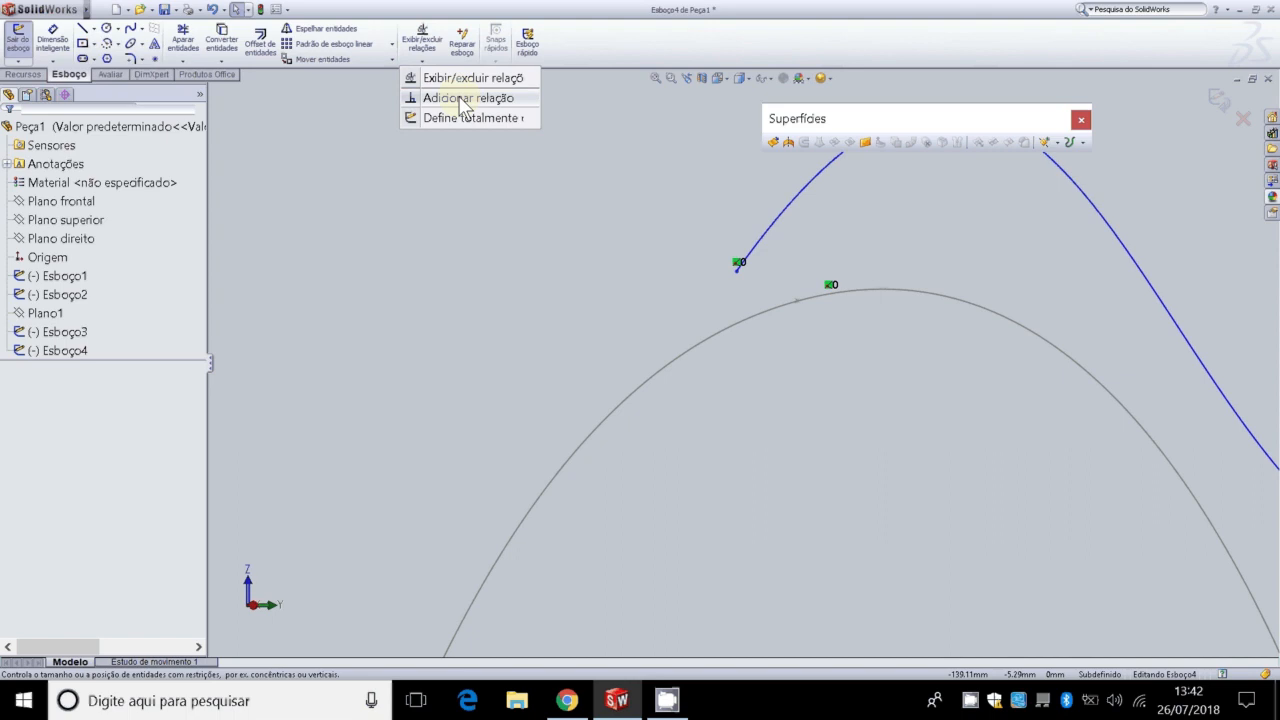
left_click(460, 98)
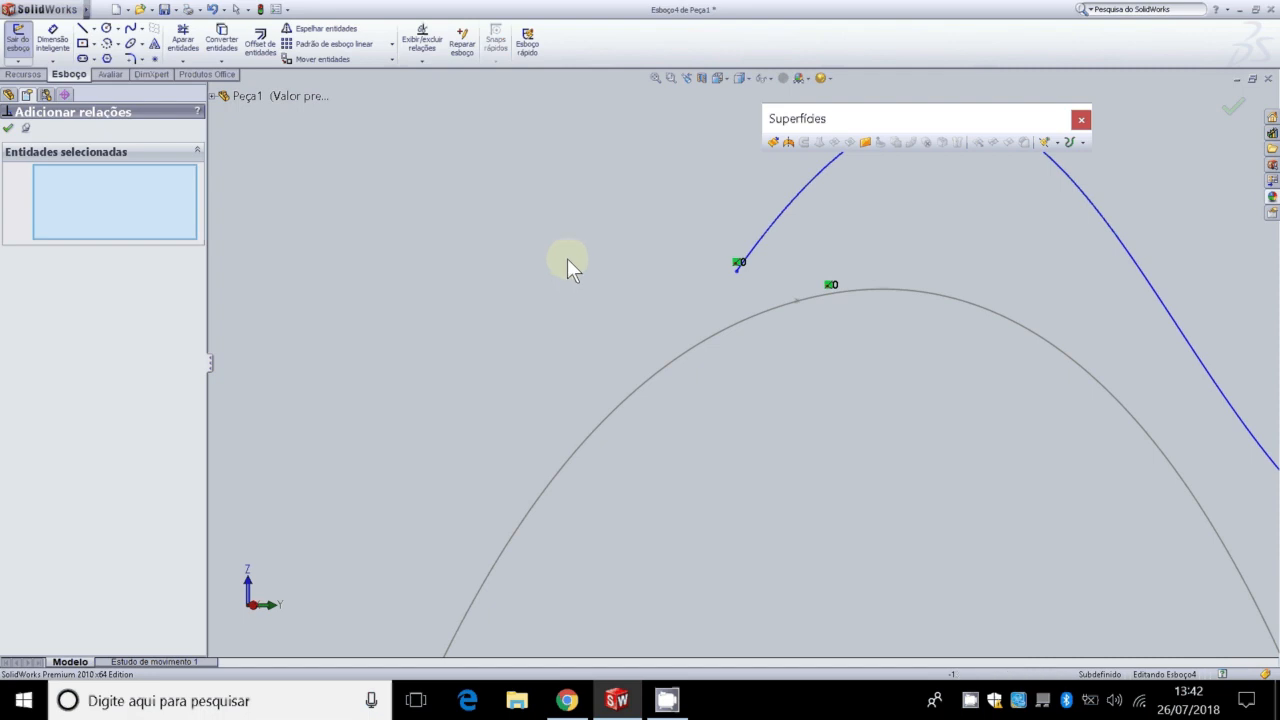
left_click(736, 268)
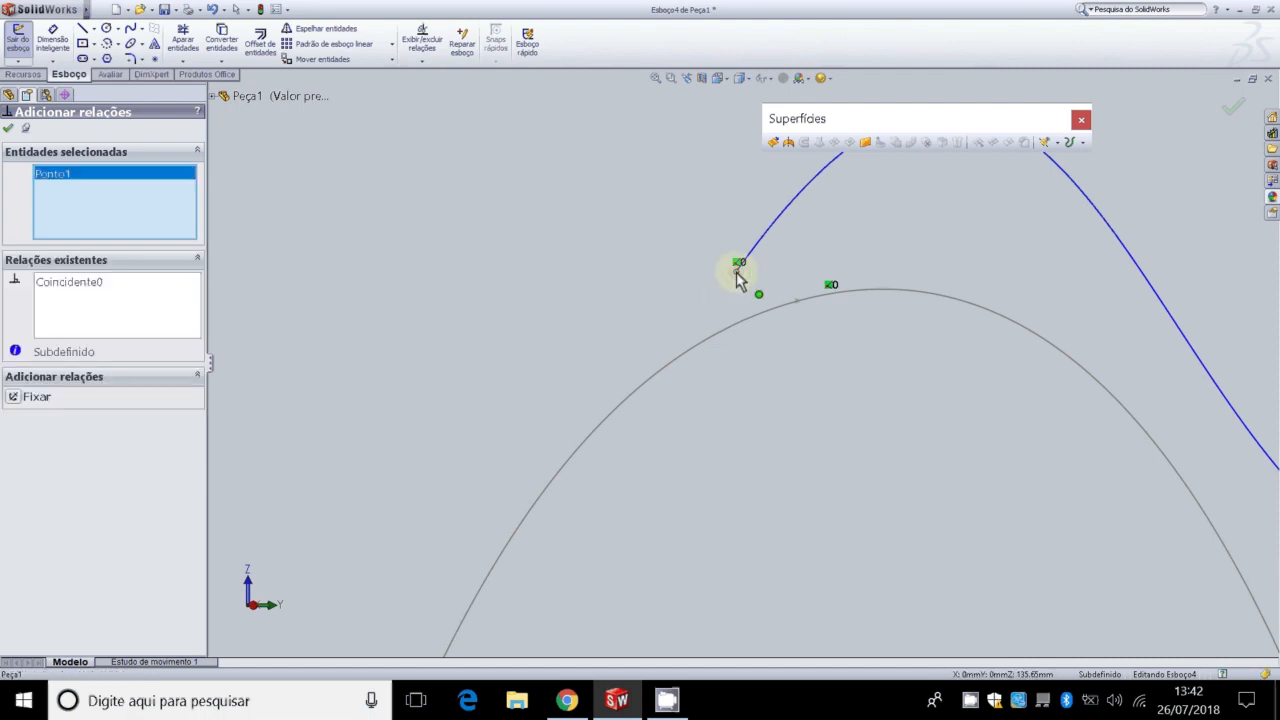
left_click(744, 324)
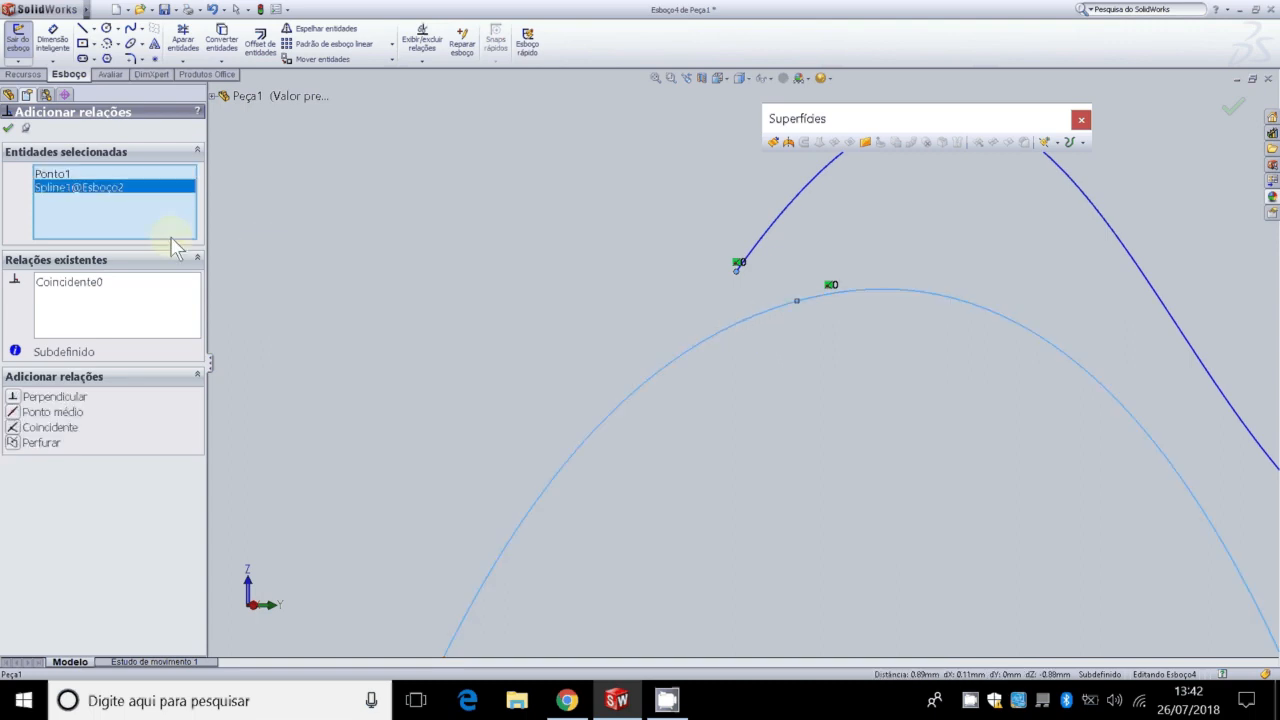
left_click(74, 284)
left_click(88, 285)
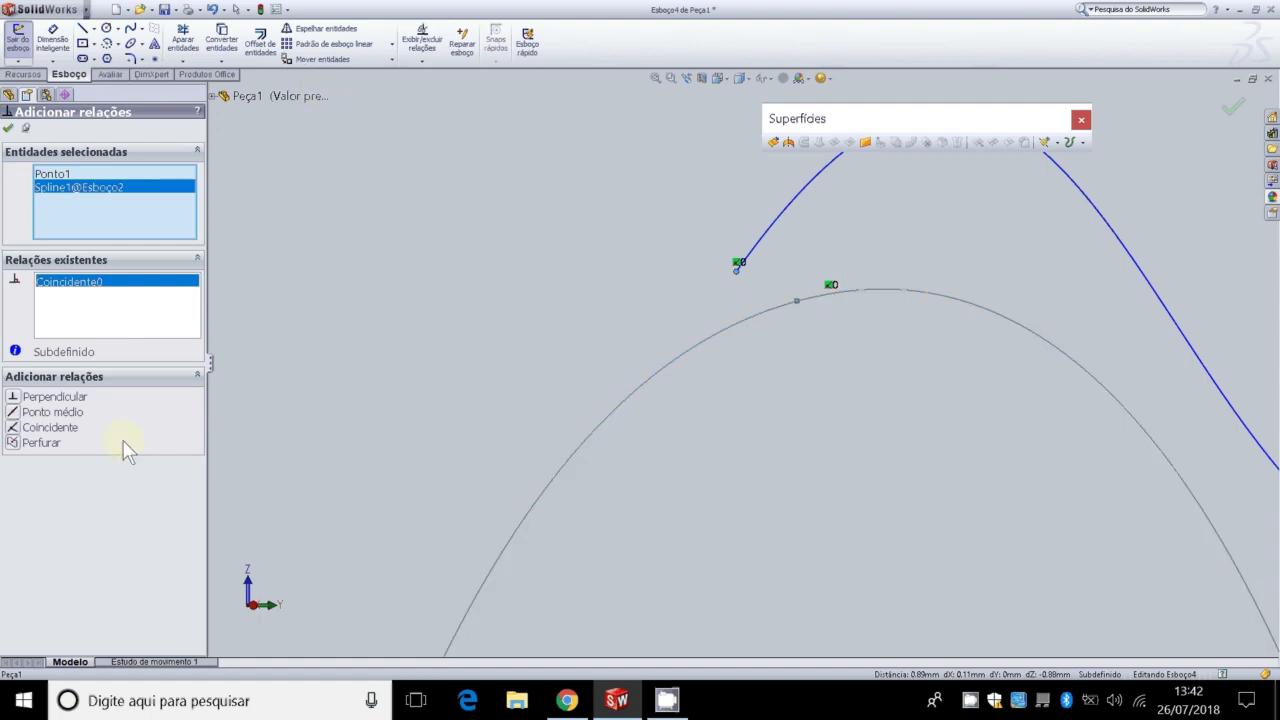
left_click(41, 443)
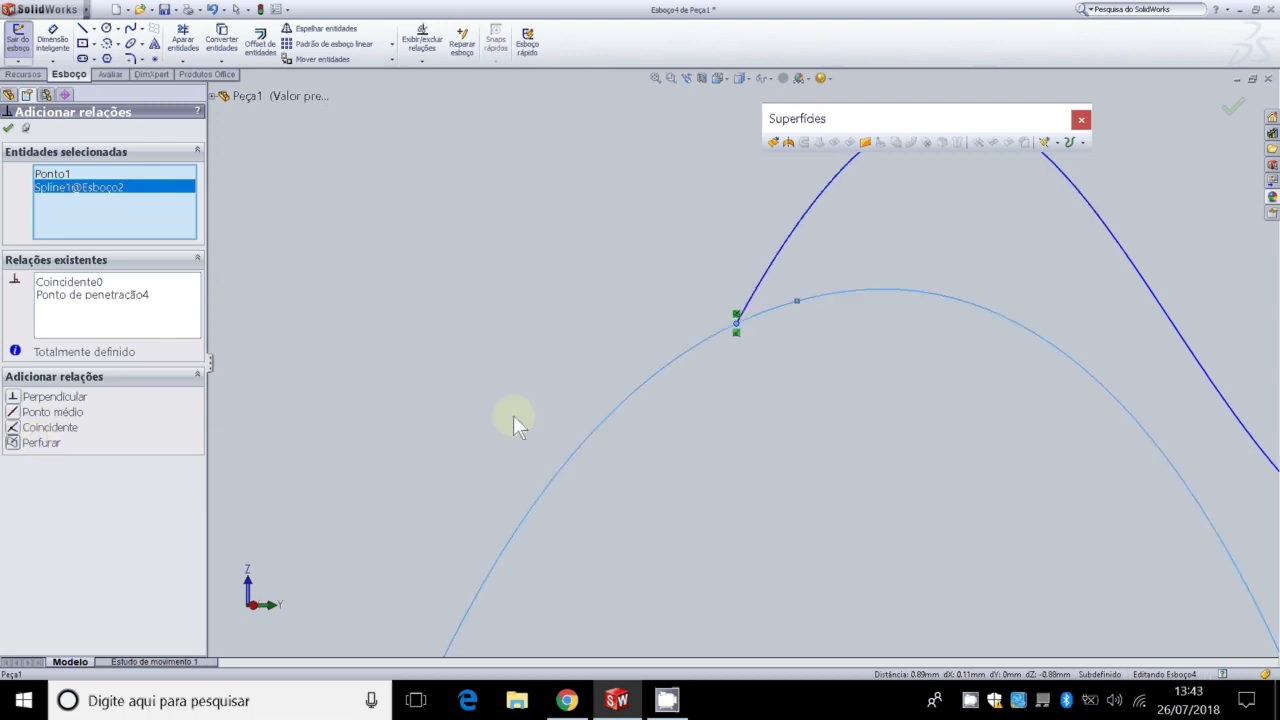
scroll(733, 316, "up", 3)
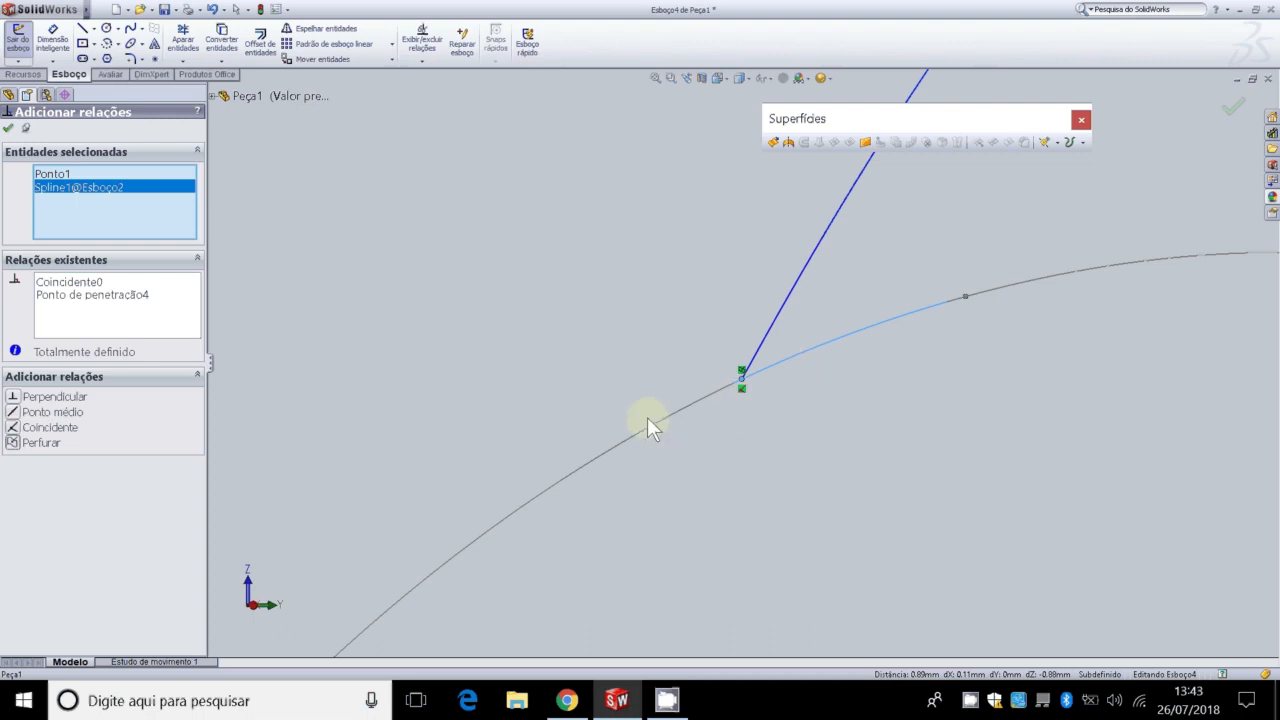
left_click(8, 128)
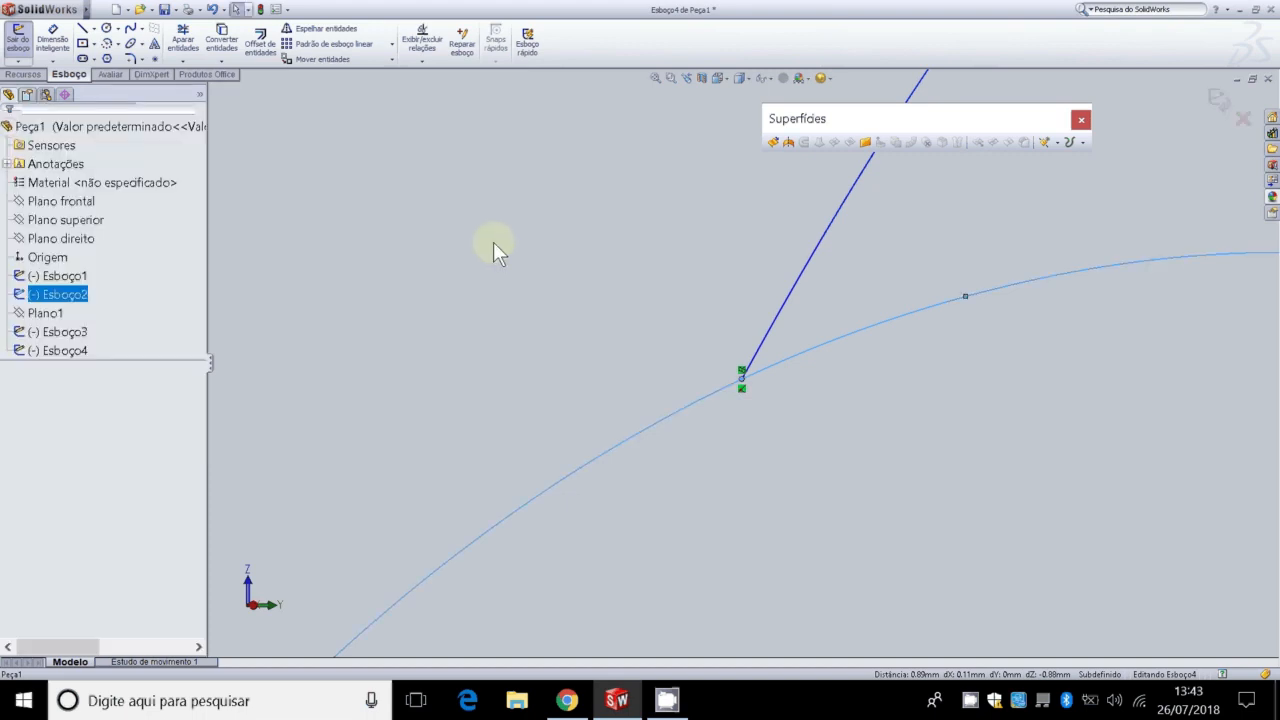
left_click(493, 241)
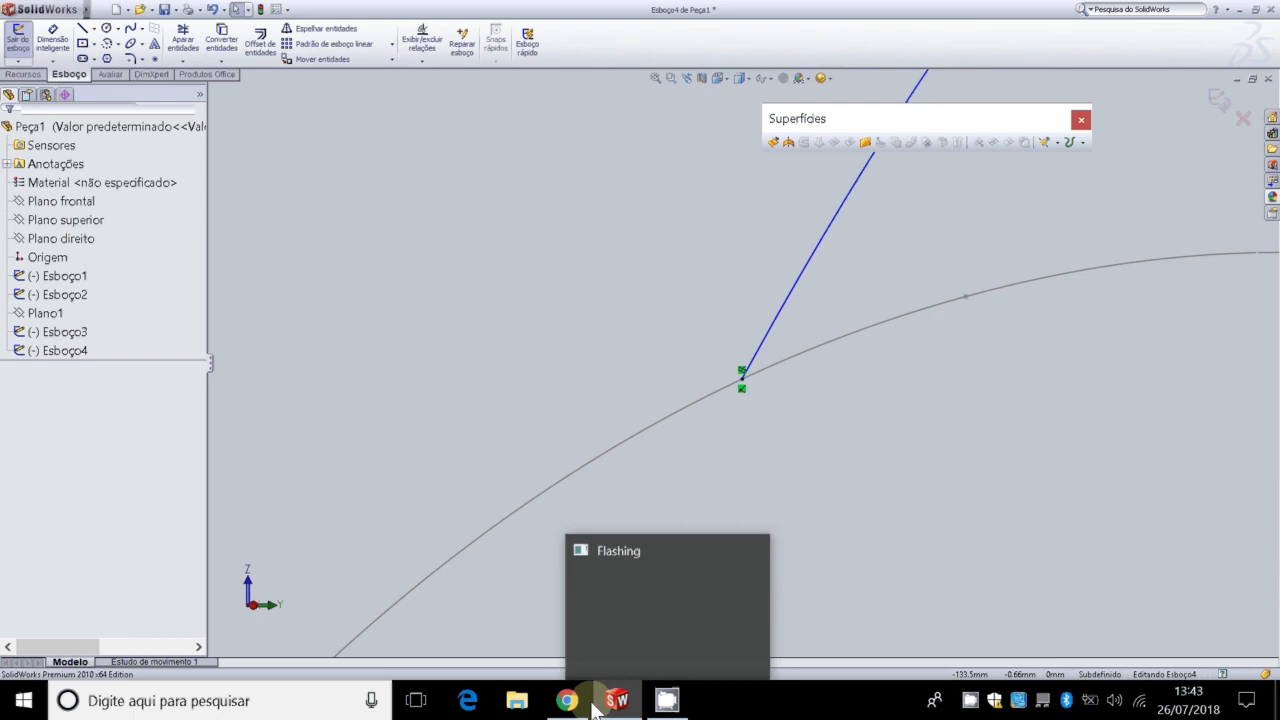
Step: Switch to the surface-modelling PDF in Chrome, read the section on the Perfurar relation through to the loft example, and return to SolidWorks
left_click(467, 701)
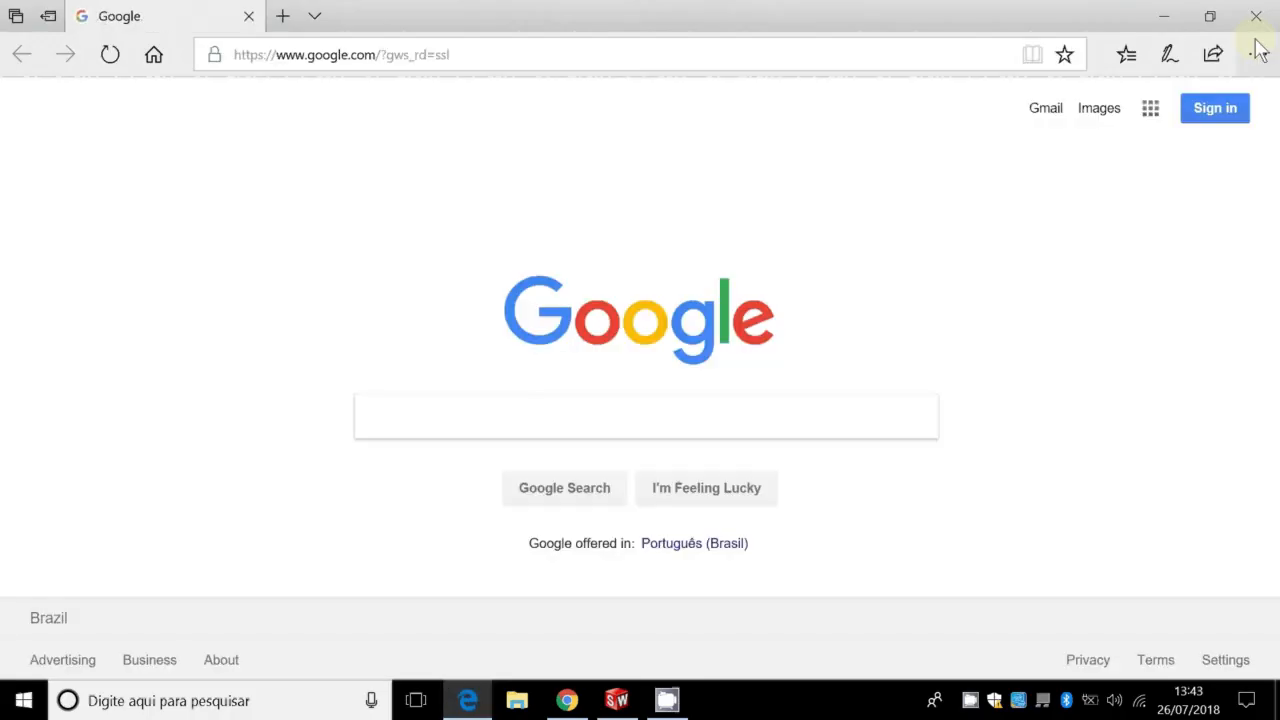
left_click(1256, 16)
left_click(578, 702)
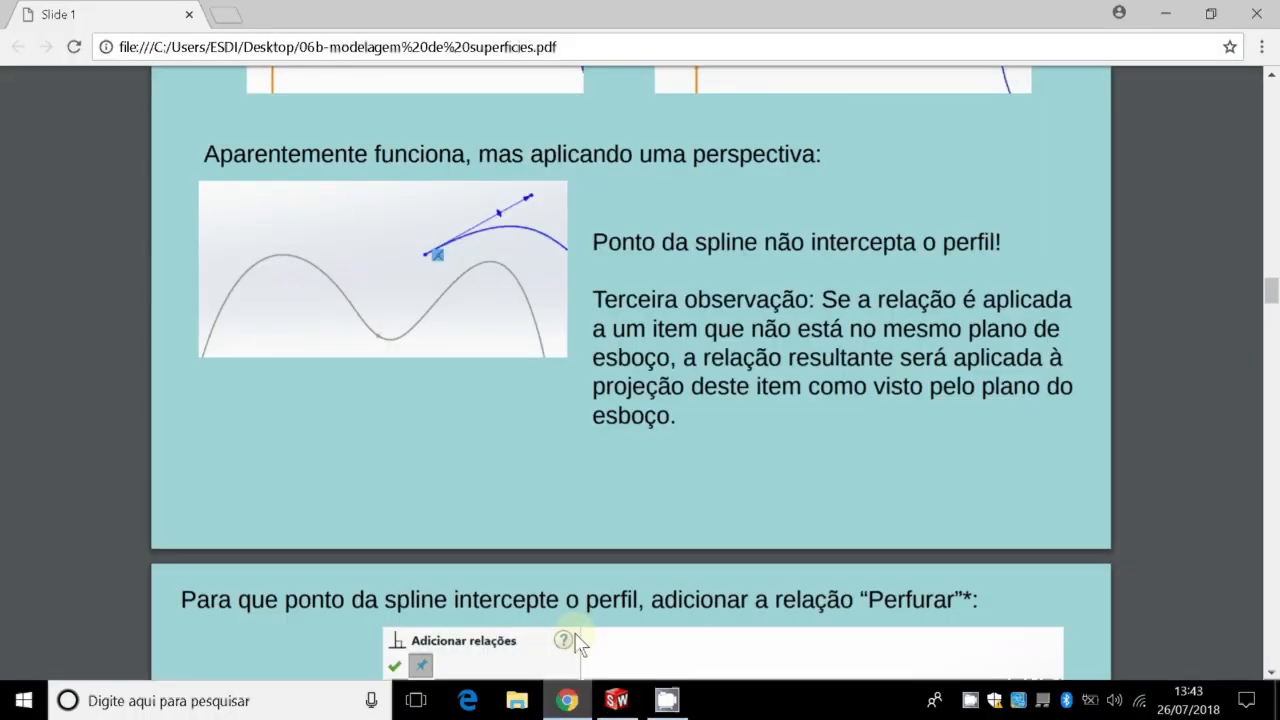
scroll(635, 300, "down", 2)
scroll(630, 302, "down", 3)
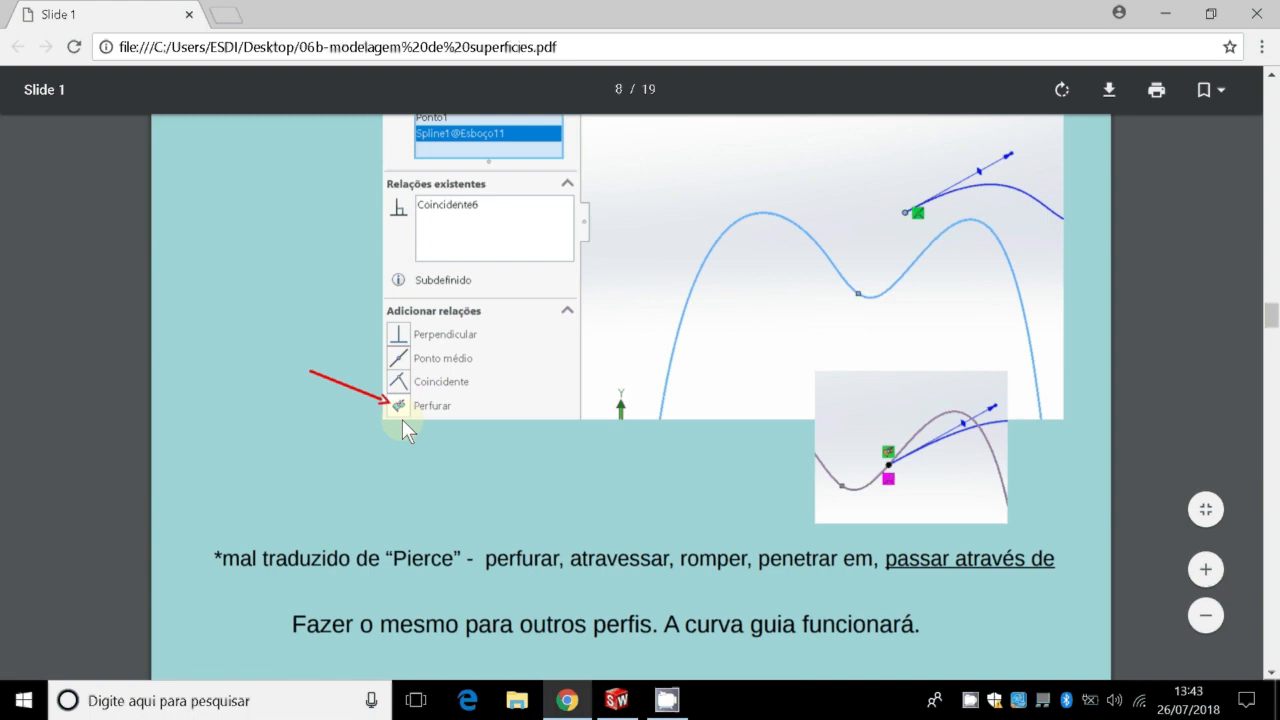
scroll(402, 419, "down", 1)
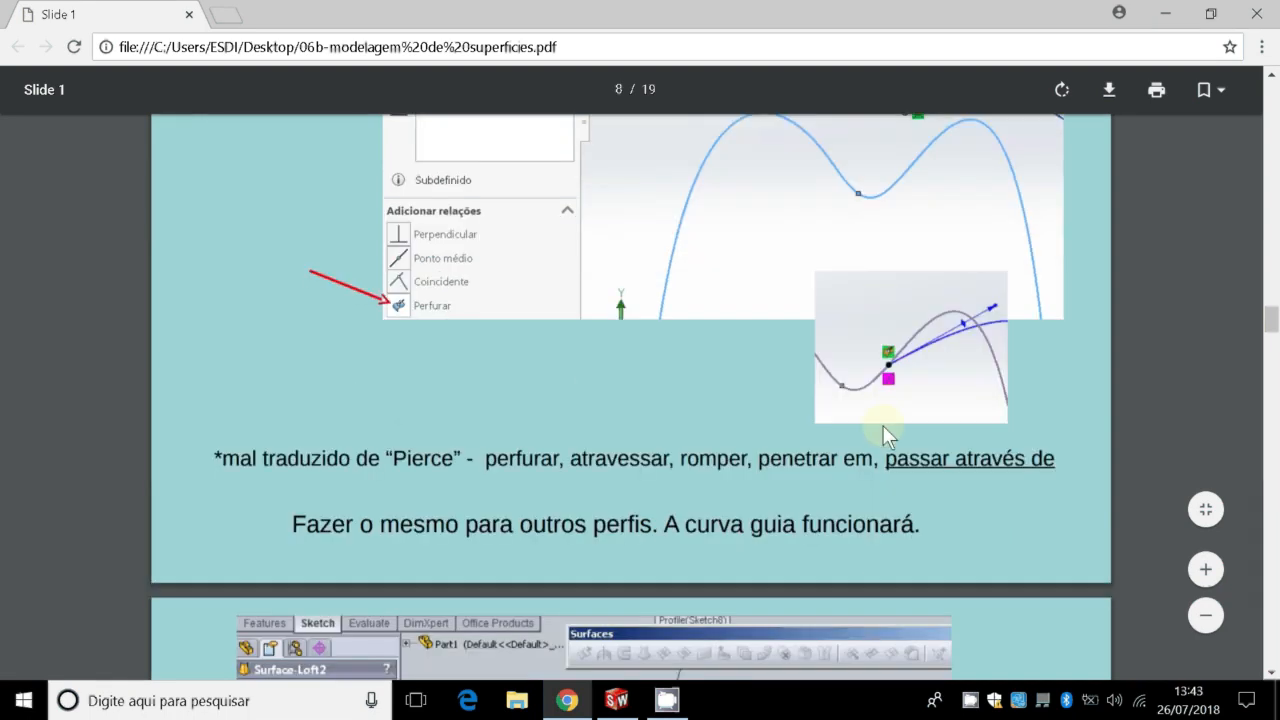
scroll(950, 407, "down", 1)
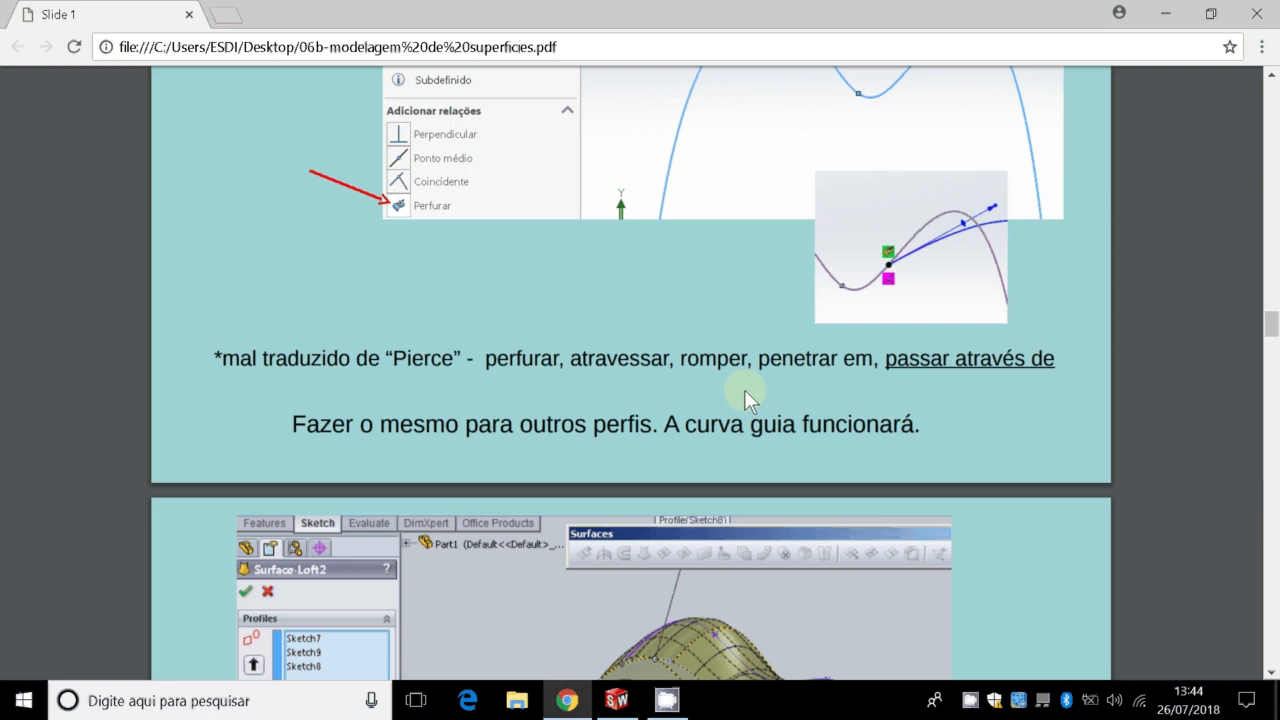
scroll(902, 628, "down", 2)
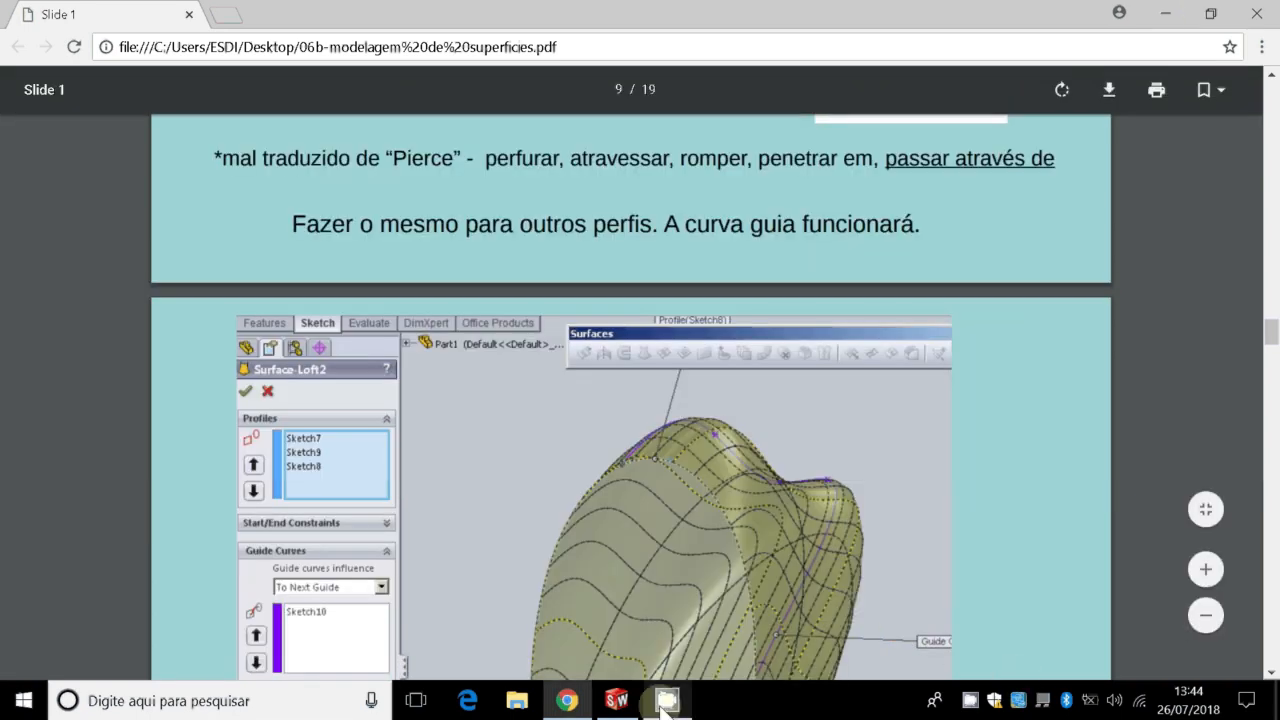
left_click(616, 700)
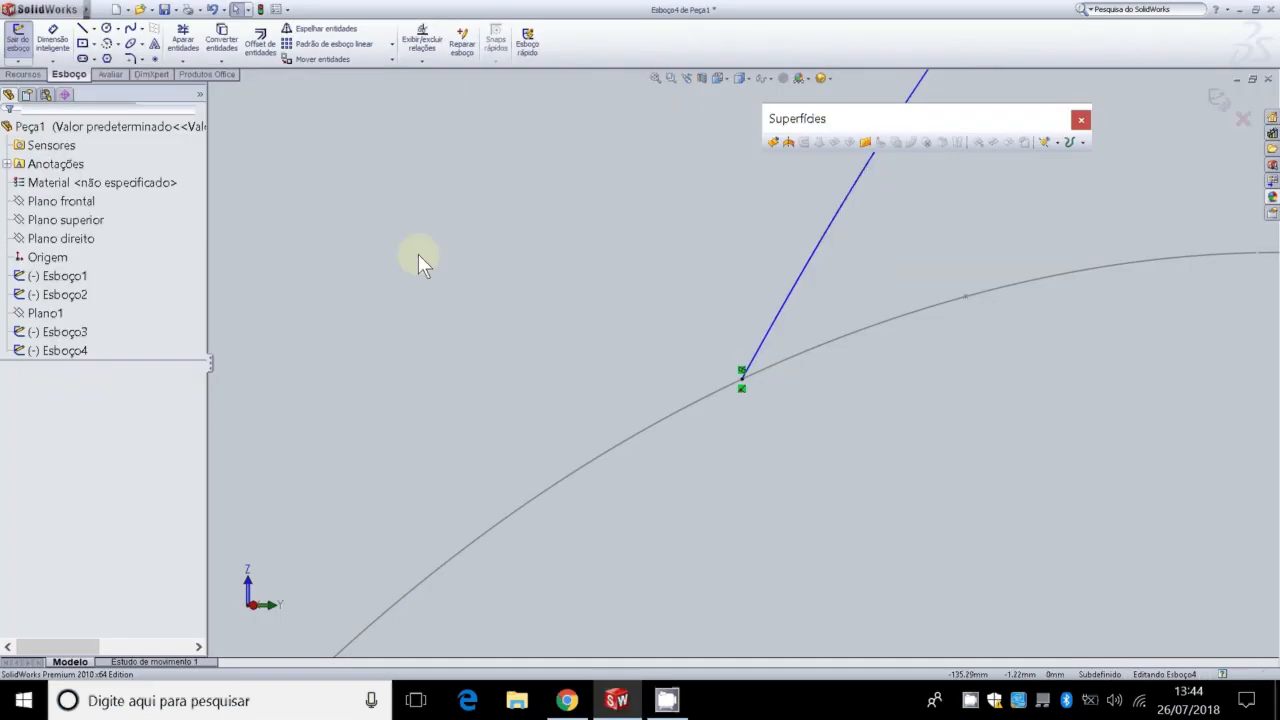
Step: Add a Pierce (Perfurar) relation between the guide spline's middle point and the Esboço3 profile spline
middle_click_drag(486, 271, 698, 498)
scroll(850, 540, "down", 3)
middle_click_drag(850, 545, 658, 165)
scroll(657, 229, "down", 4)
left_click(741, 251)
left_click(423, 61)
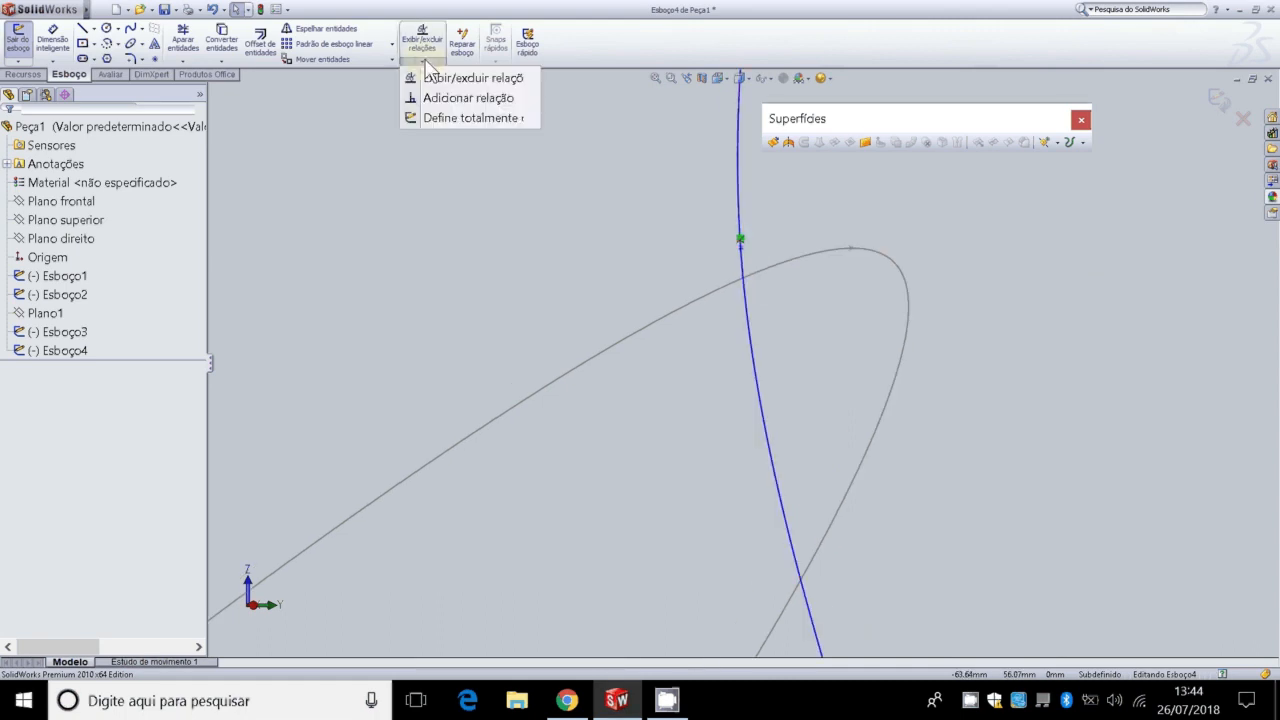
left_click(463, 98)
left_click(741, 247)
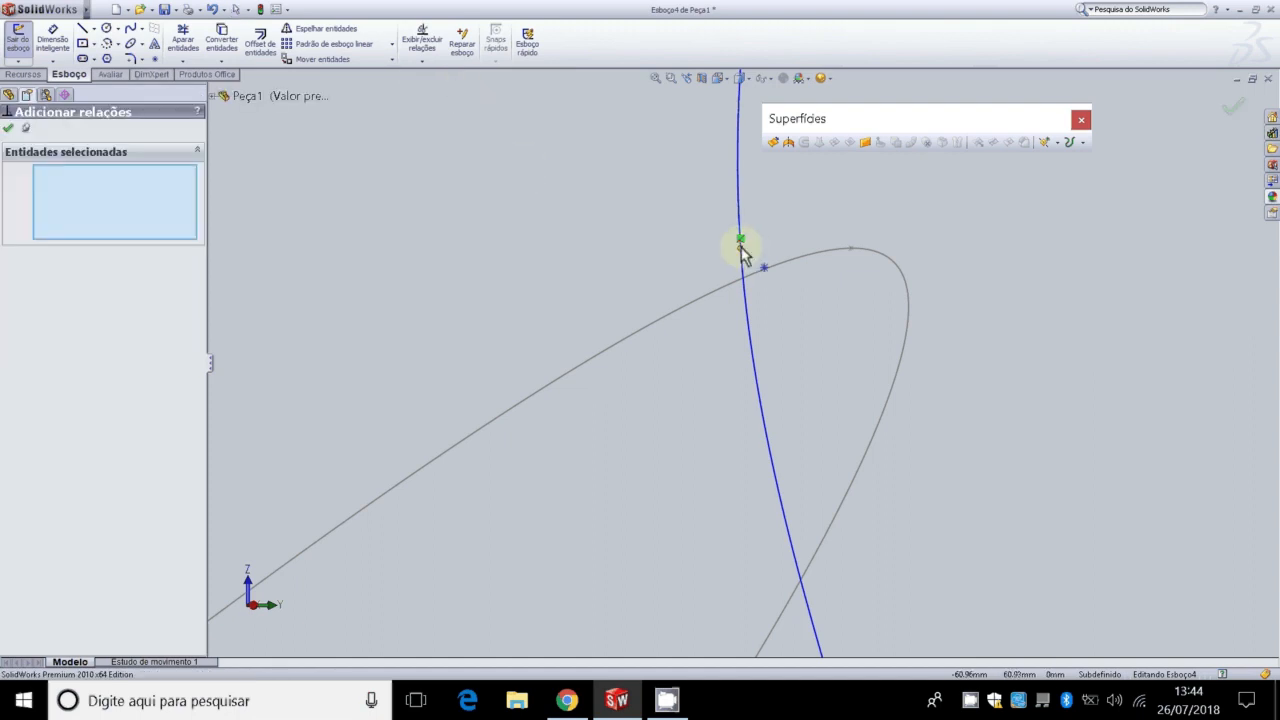
left_click(741, 250)
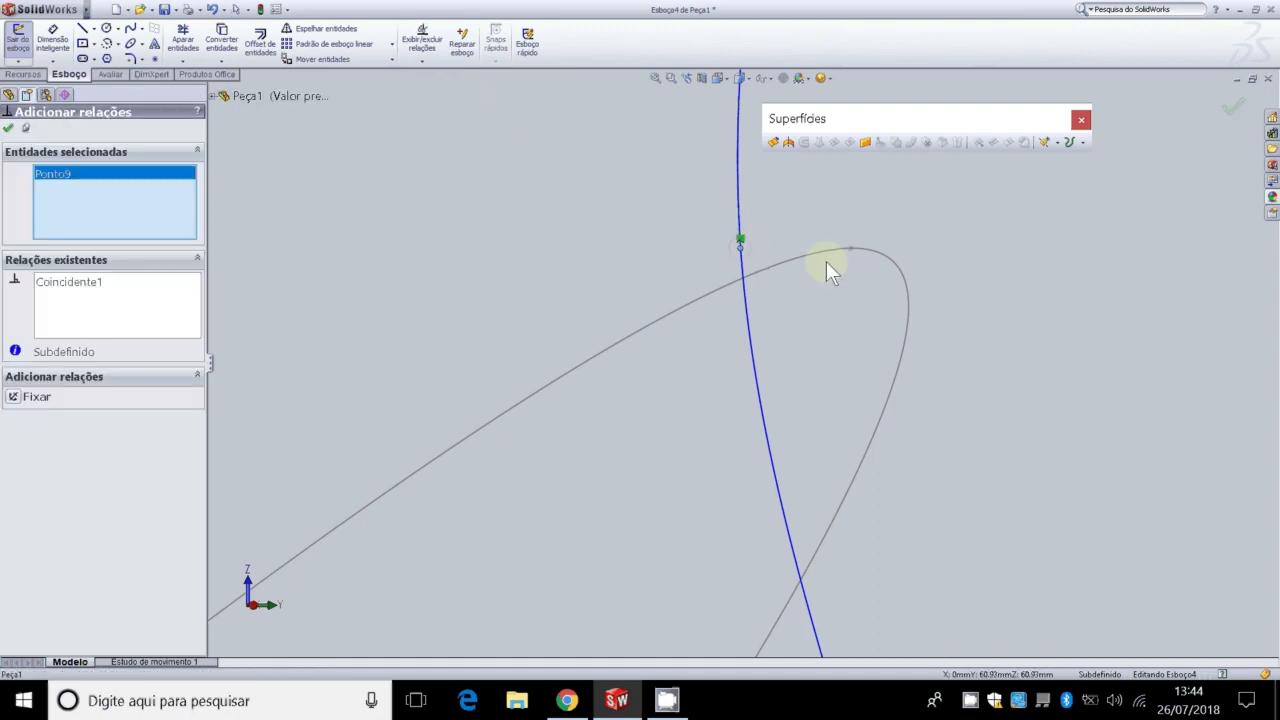
left_click(890, 263)
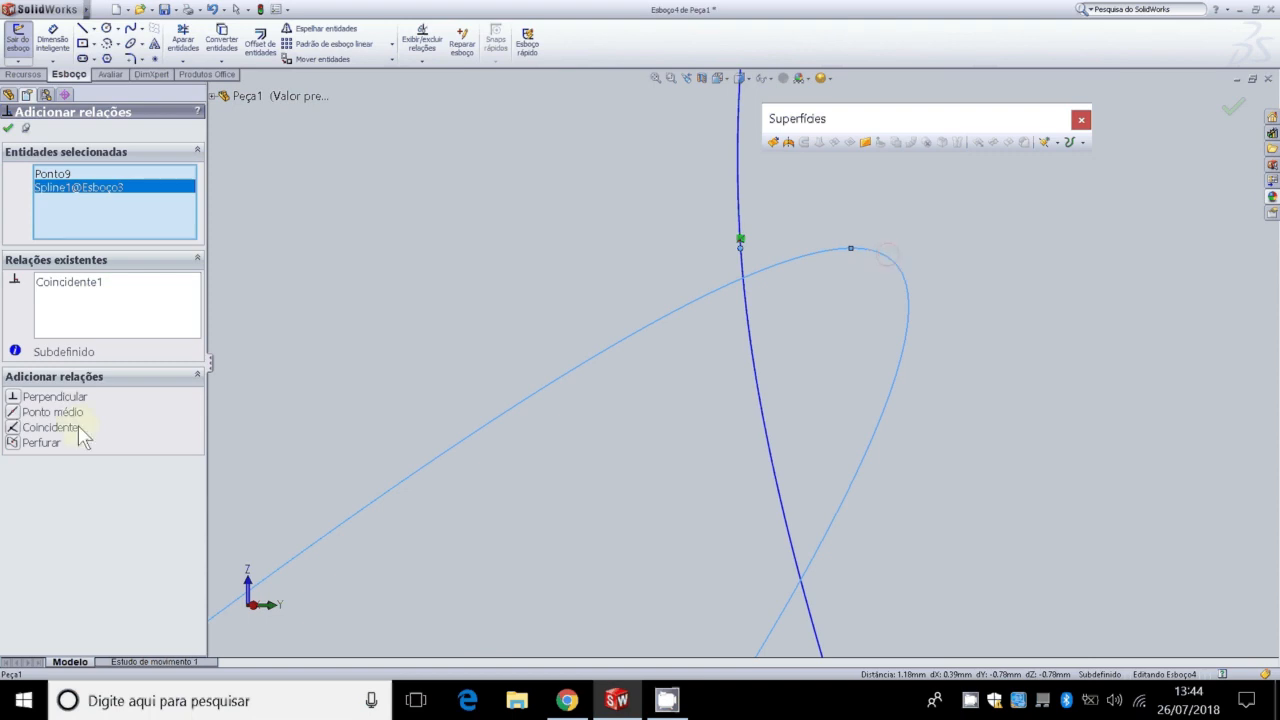
left_click(20, 443)
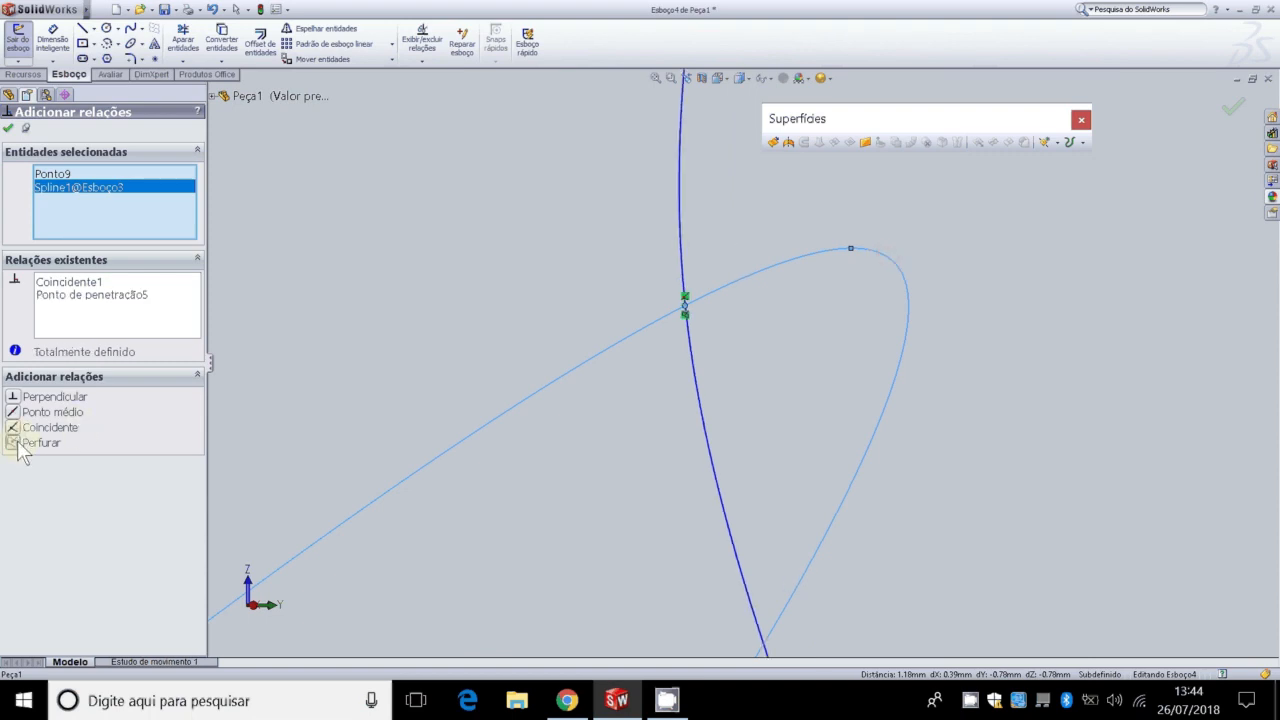
left_click(10, 131)
Step: Examine the whole guide spline against the profiles, then its lower endpoint on the straight edge of the Esboço1 profile
key("Left")
key("Left")
key("Left")
key("Left")
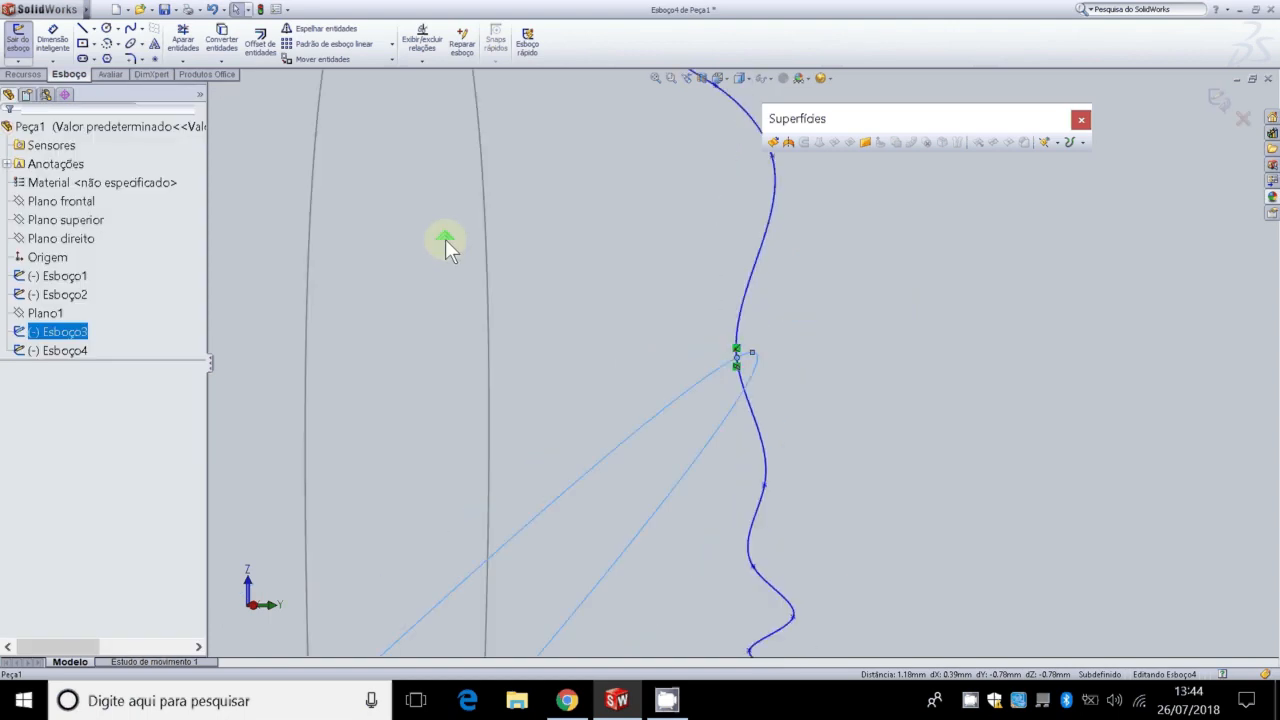
key("Left")
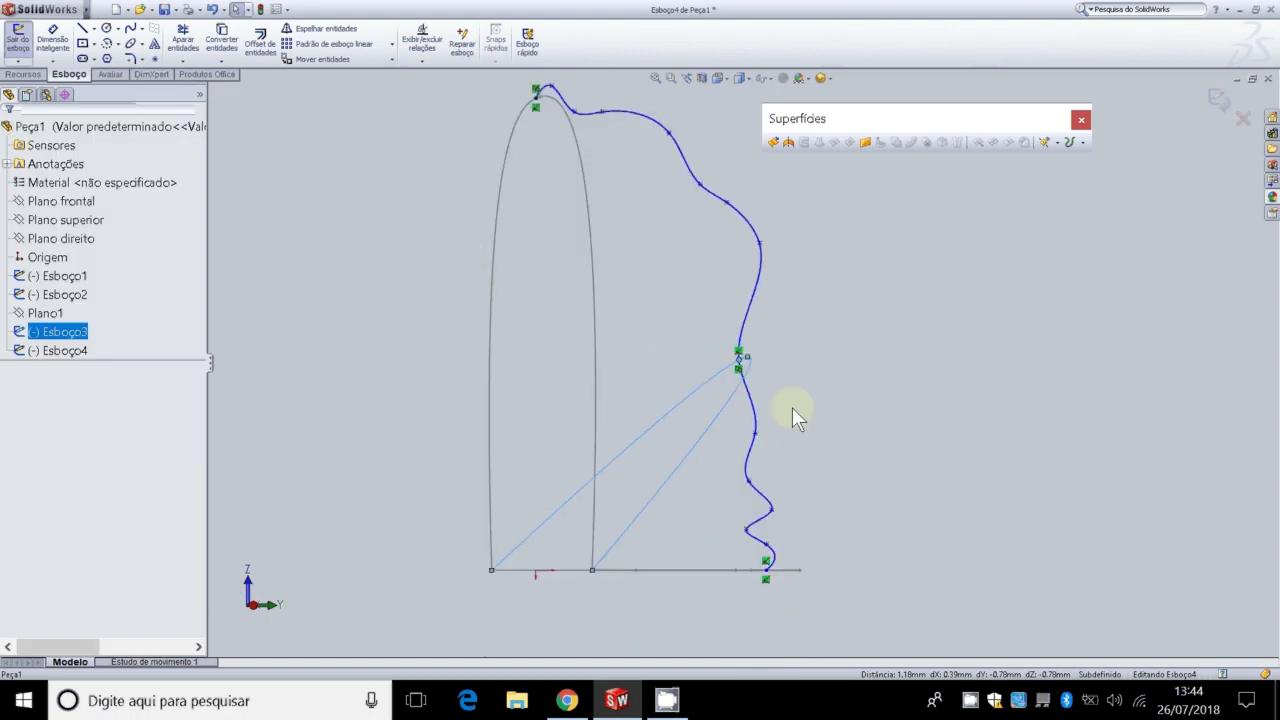
key("Left")
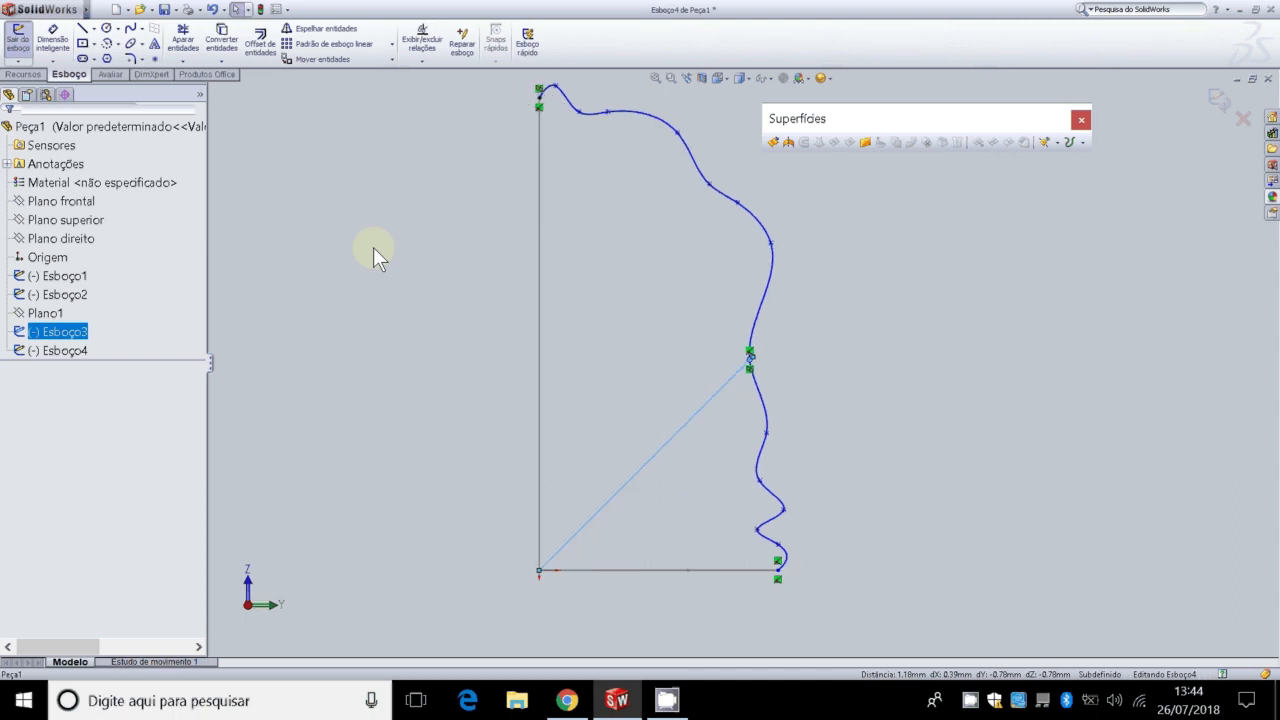
key("Up")
key("Down")
key("Up")
scroll(871, 565, "down", 5)
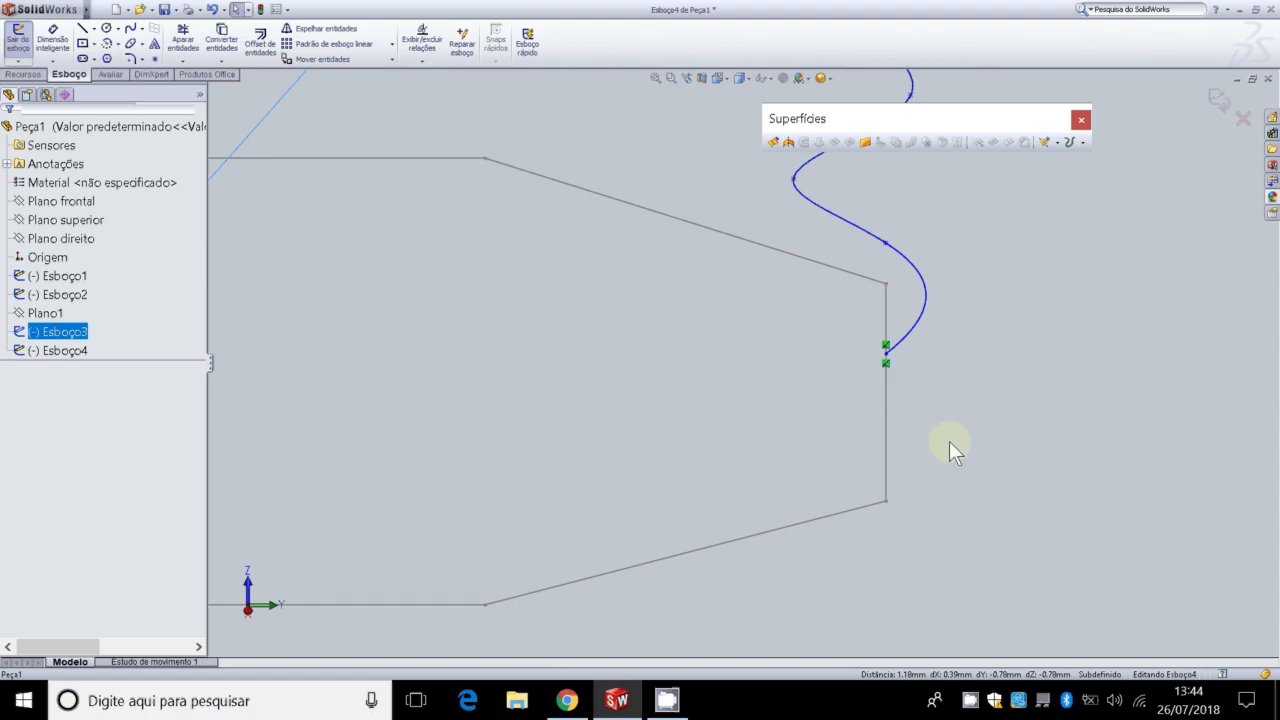
key("Down")
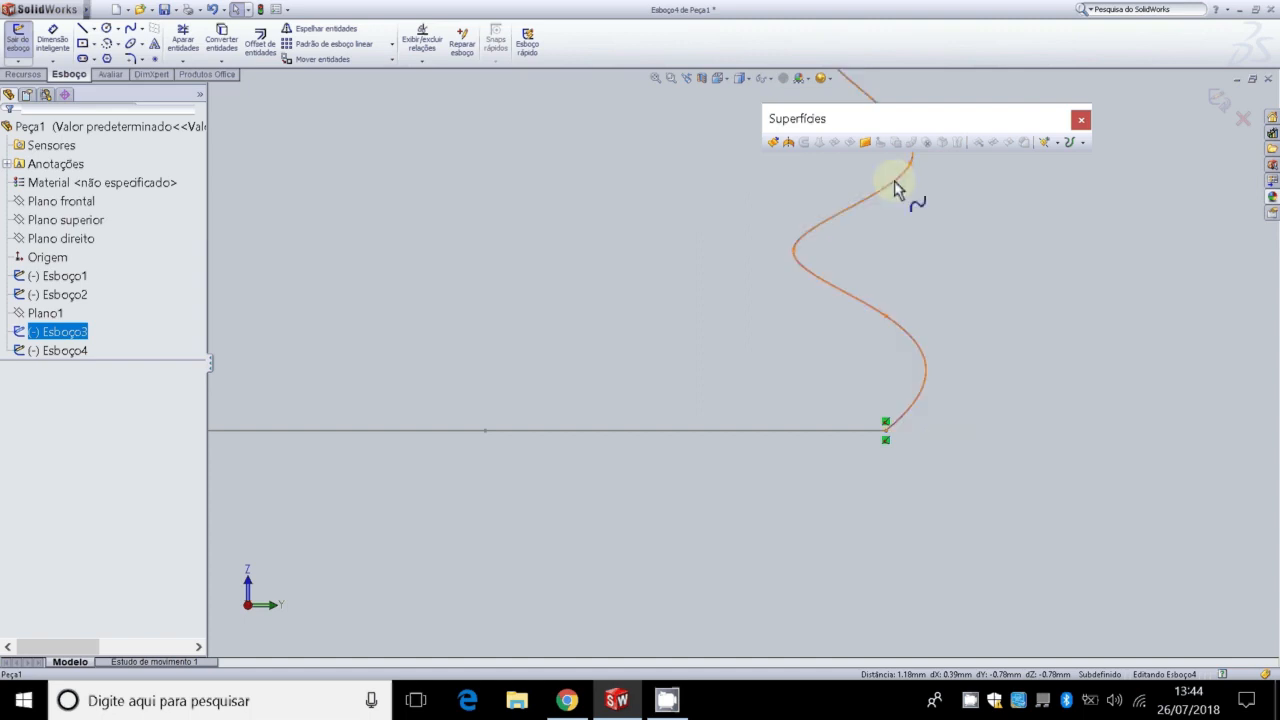
left_click(813, 231)
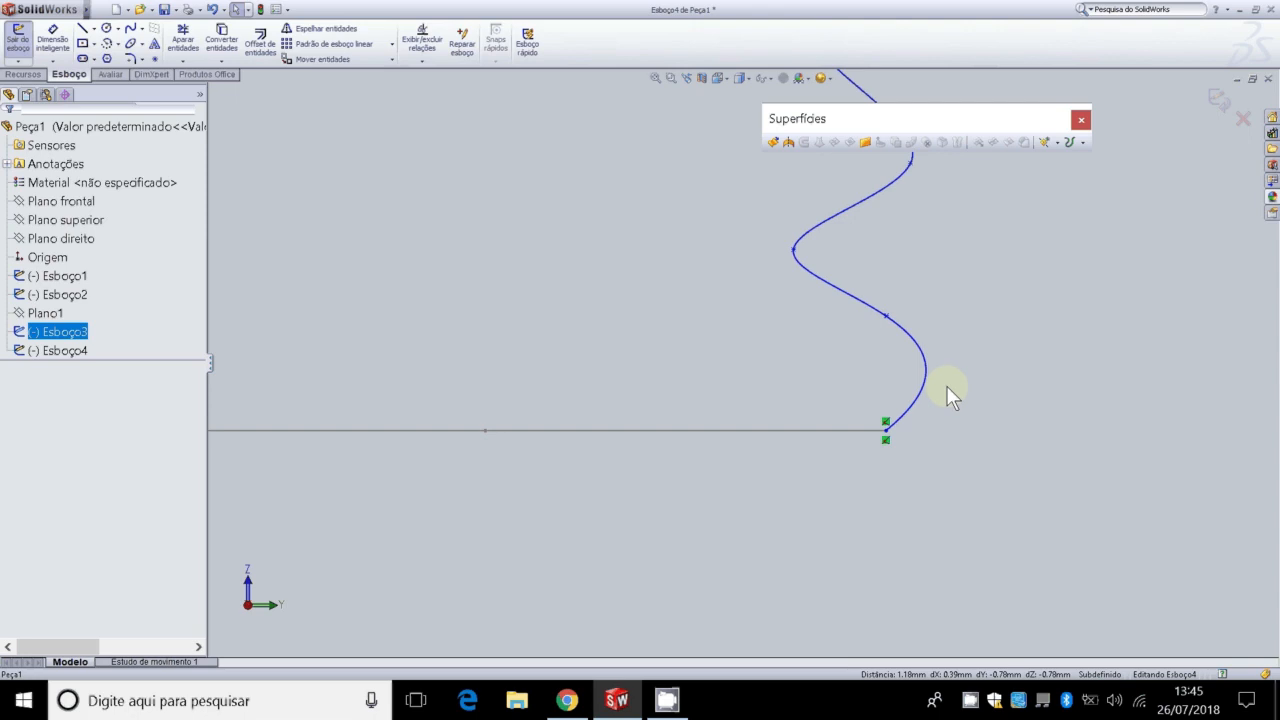
Step: Exit Esboço4 and inspect up close where the guide spline's start point meets the Esboço2 profile
left_click(20, 45)
key("Left")
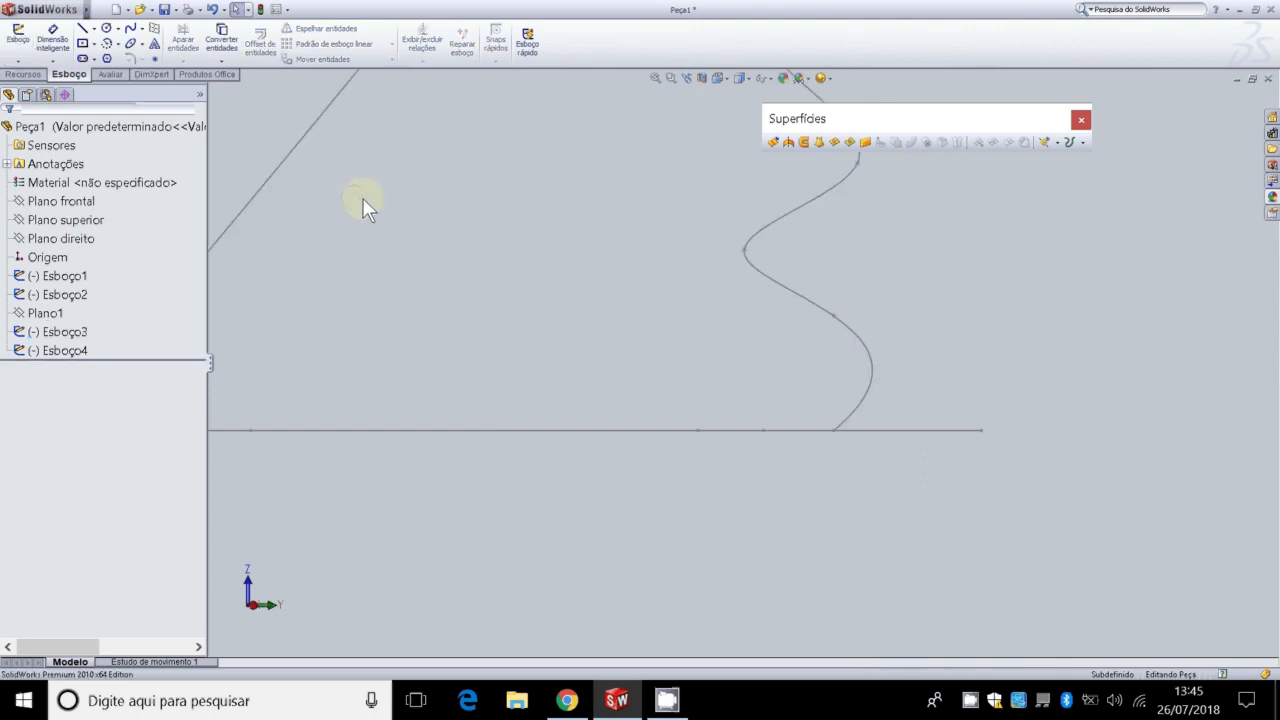
middle_click_drag(489, 285, 573, 337)
key("Left")
key("Left")
key("Left")
scroll(622, 295, "up", 2)
scroll(737, 249, "down", 10)
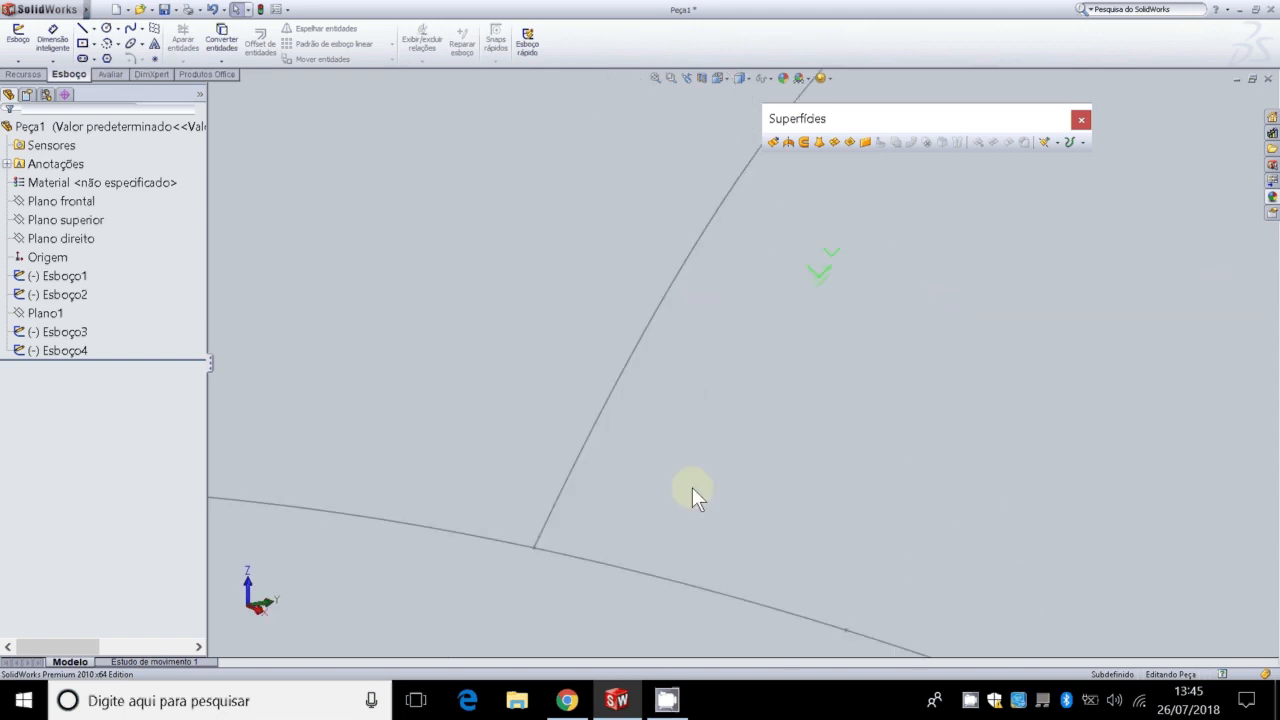
mouse_move(692, 487)
middle_mouse_down()
mouse_move(520, 594)
mouse_move(536, 489)
middle_mouse_up()
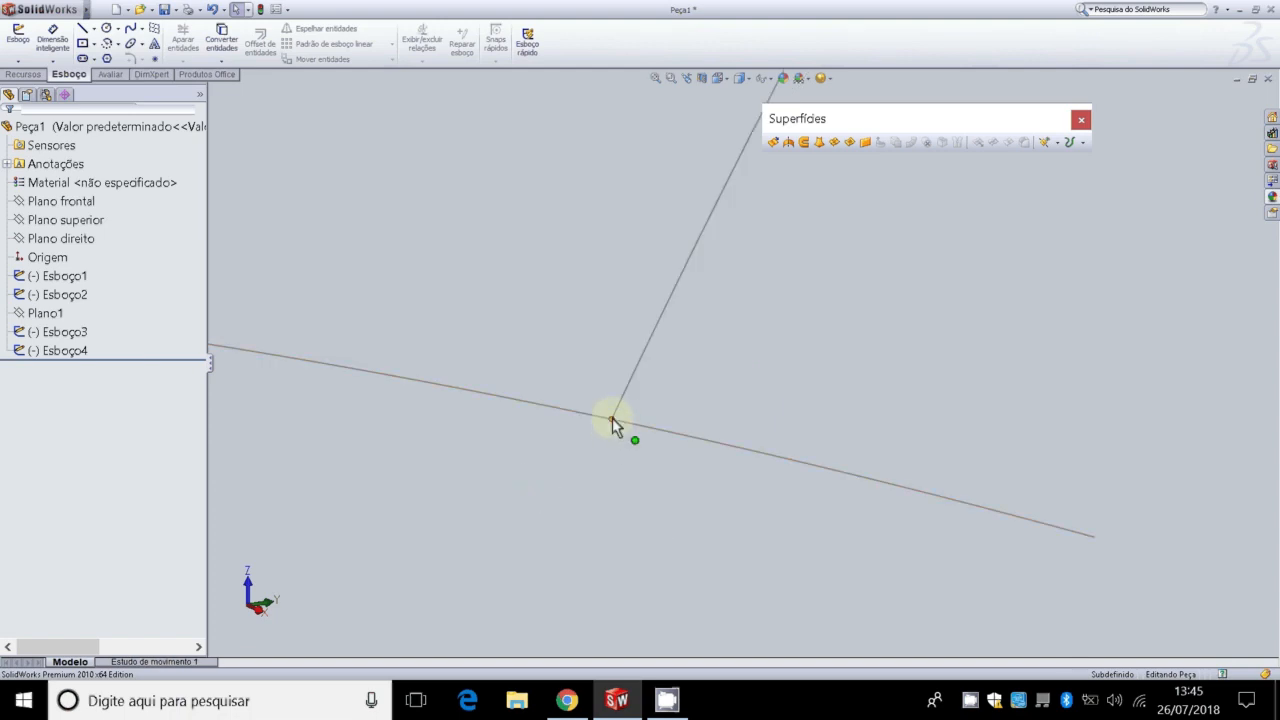
scroll(608, 421, "up", 3)
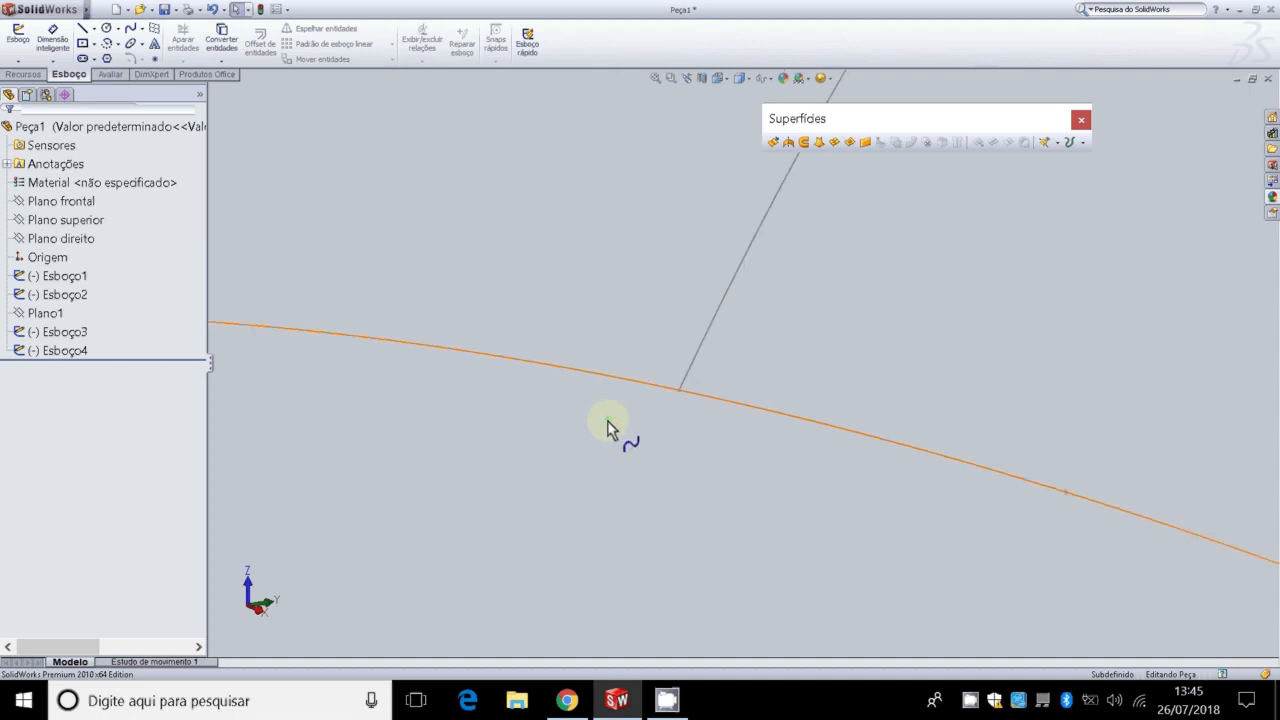
scroll(608, 421, "up", 5)
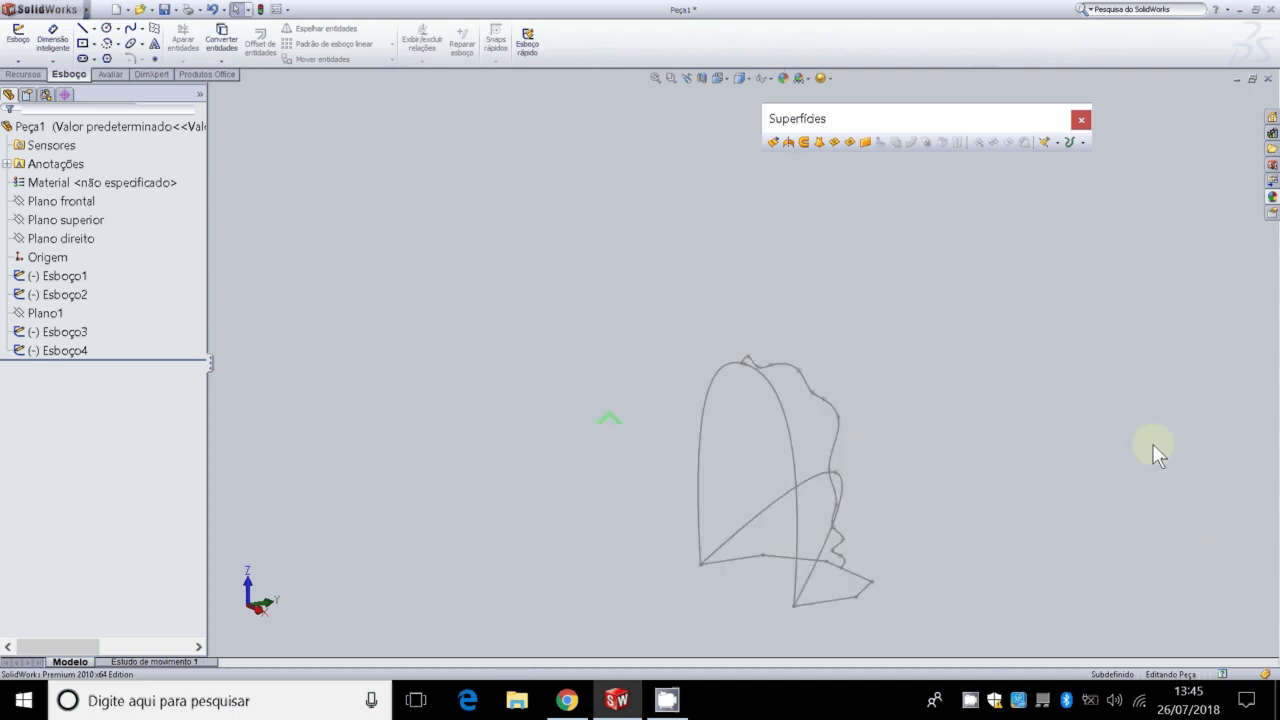
Step: Create a surface loft through profiles Esboço1, Esboço3 and Esboço2, with the Esboço4 spline as the guide curve
key("Left")
key("Up")
key("Down")
key("Right")
key("Left")
key("Left")
key("Left")
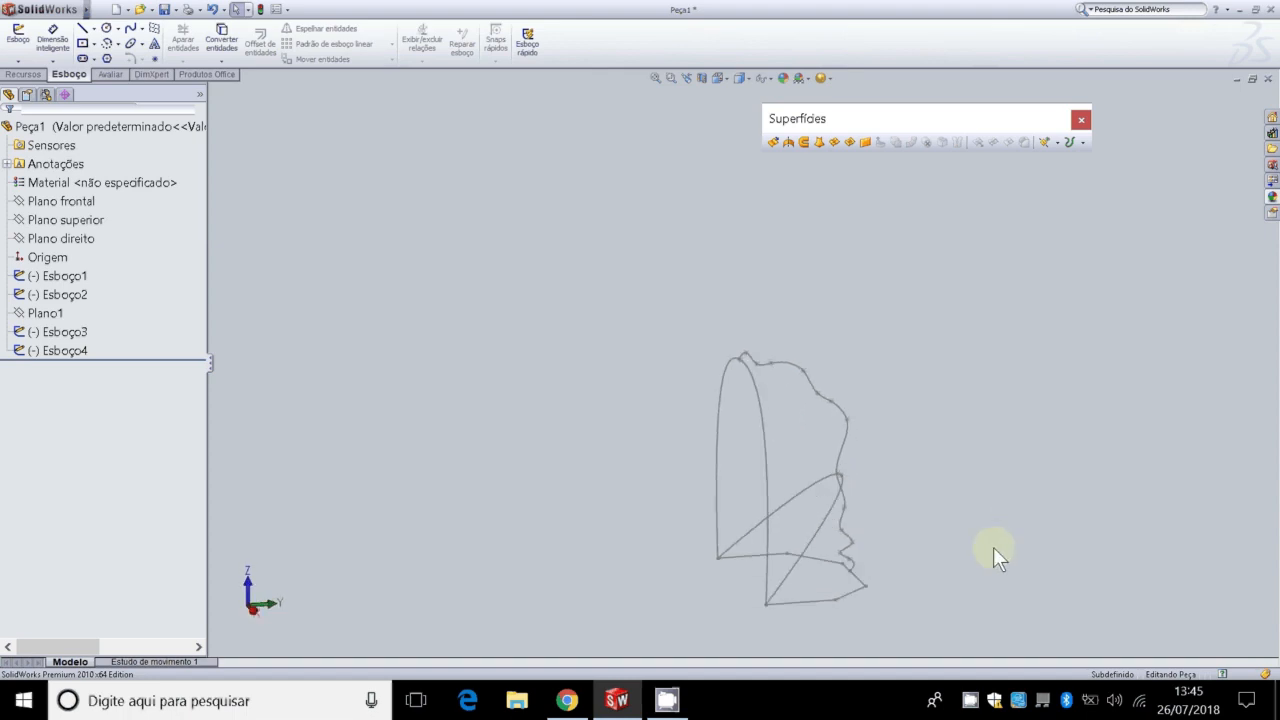
key("f")
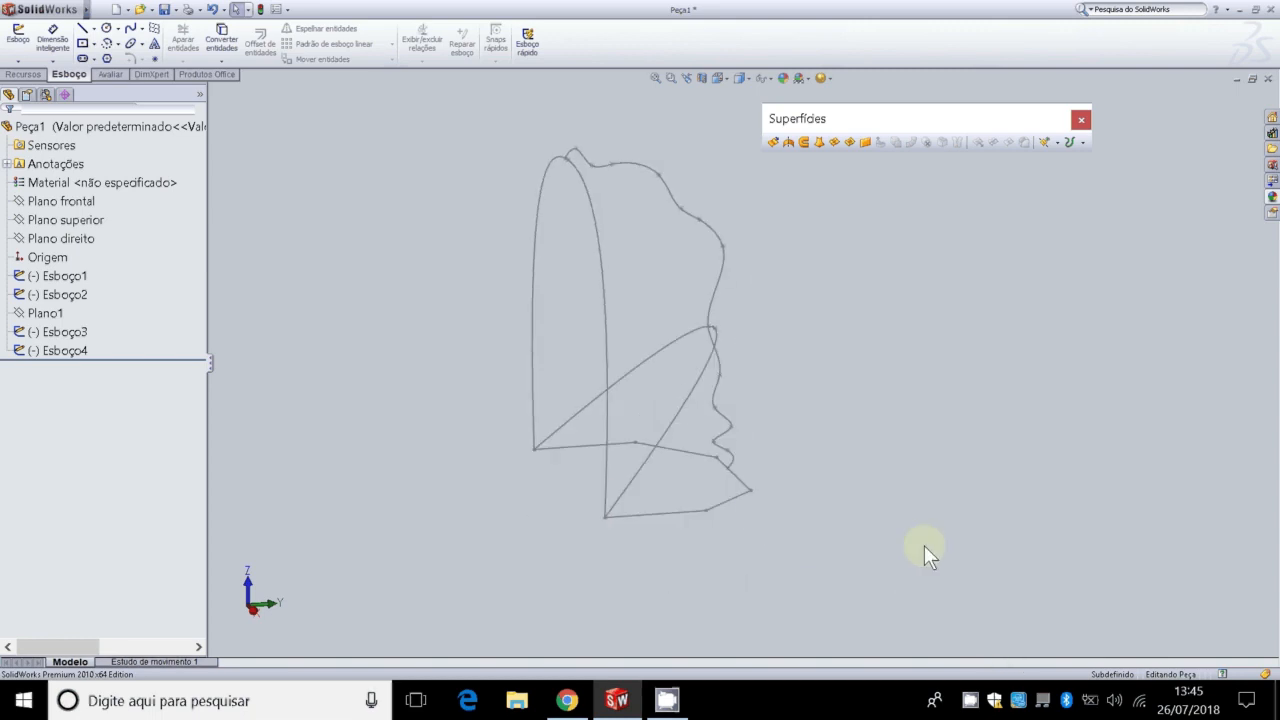
left_click(817, 139)
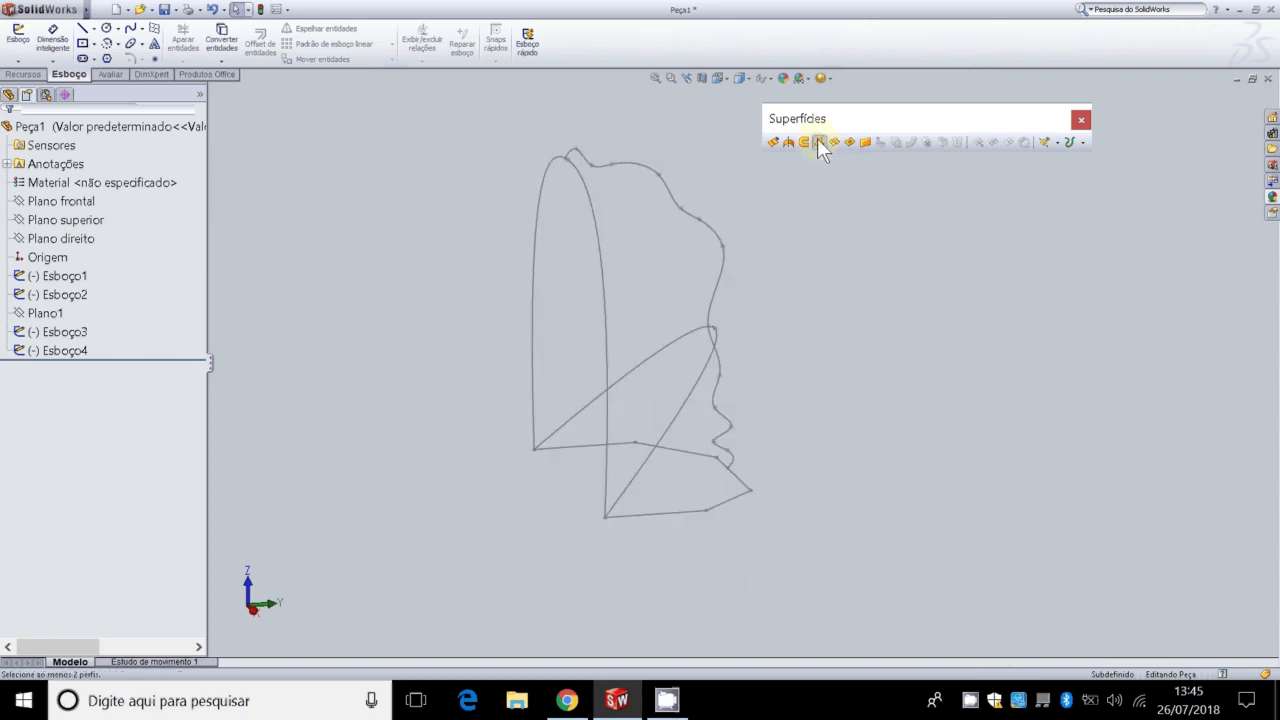
left_click(645, 516)
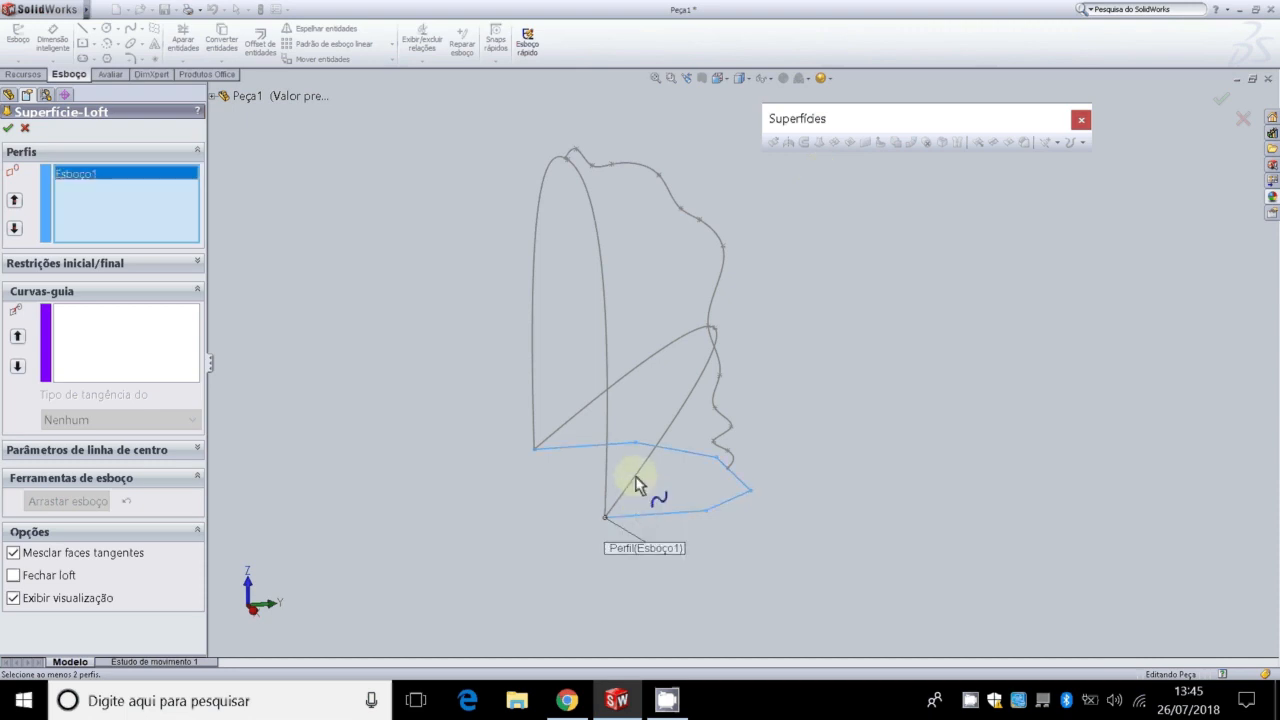
left_click(636, 479)
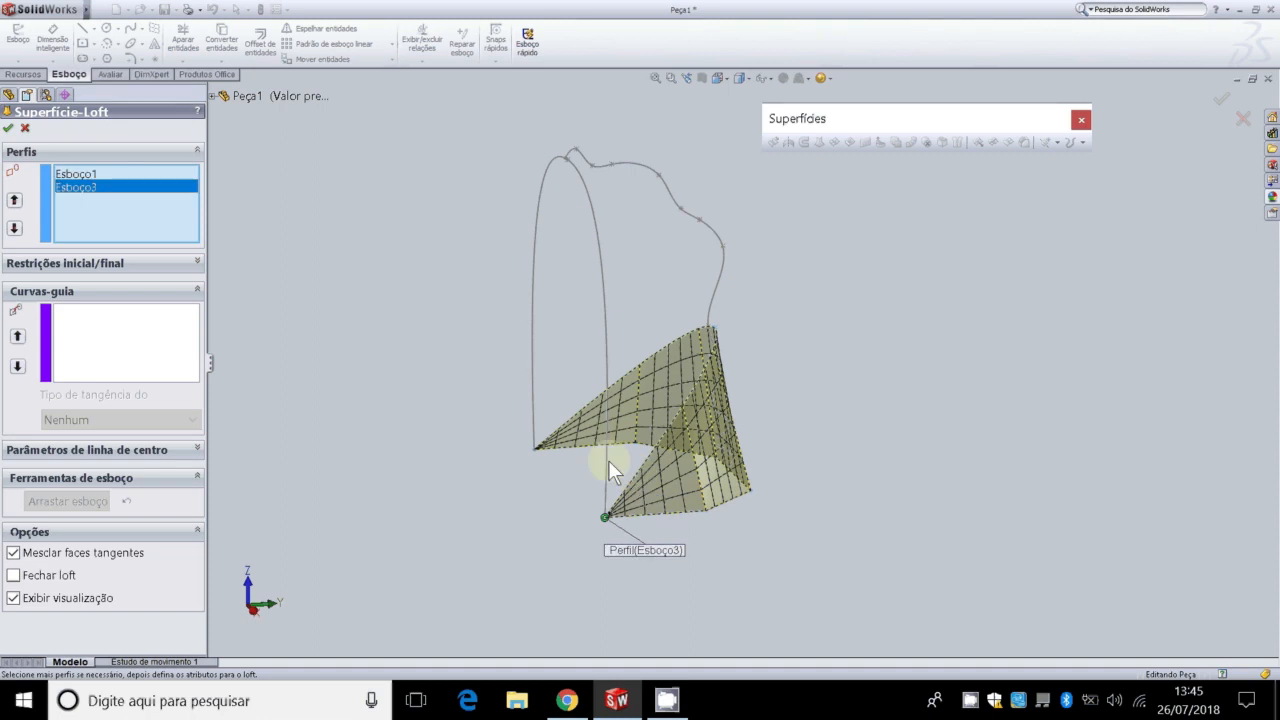
left_click(606, 459)
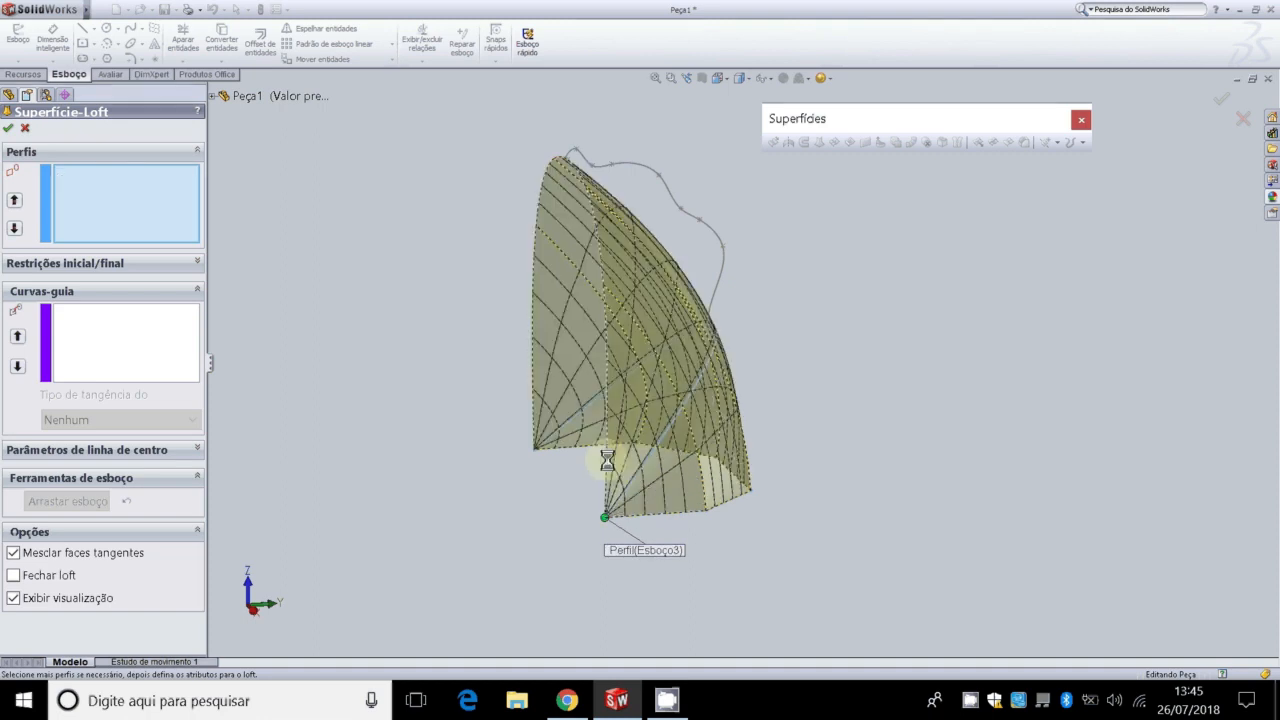
left_click(139, 336)
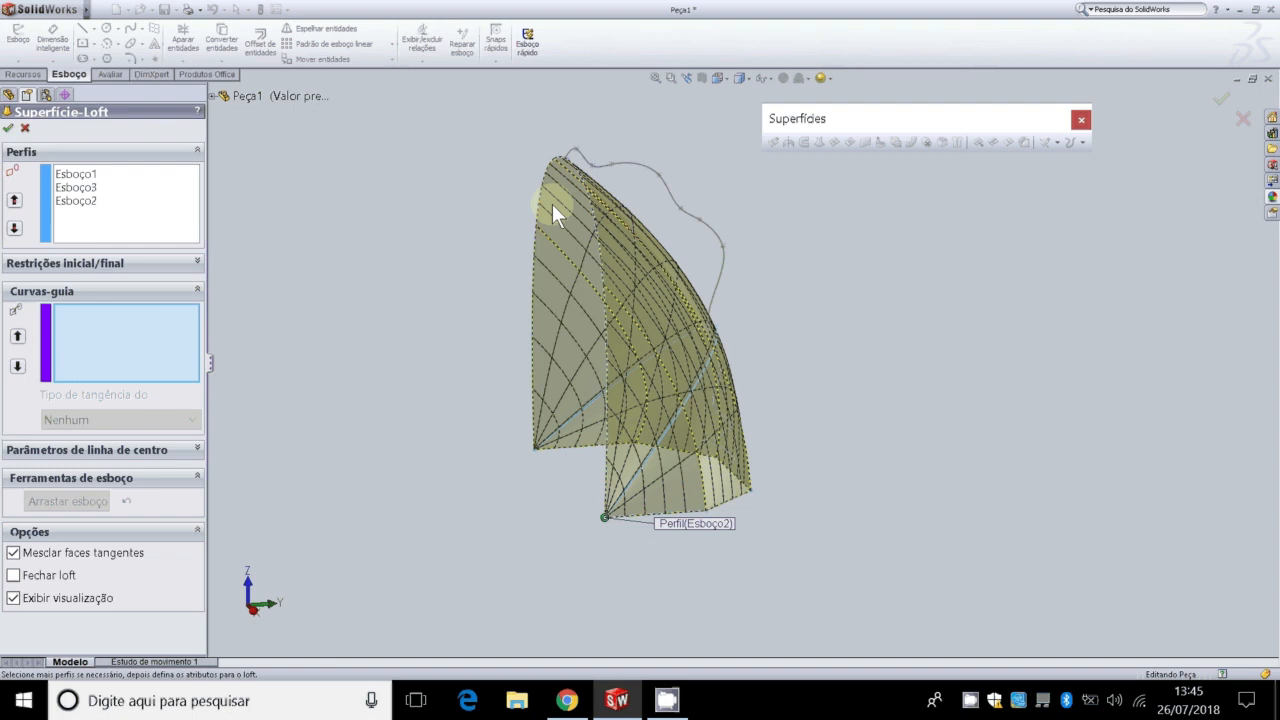
left_click(631, 164)
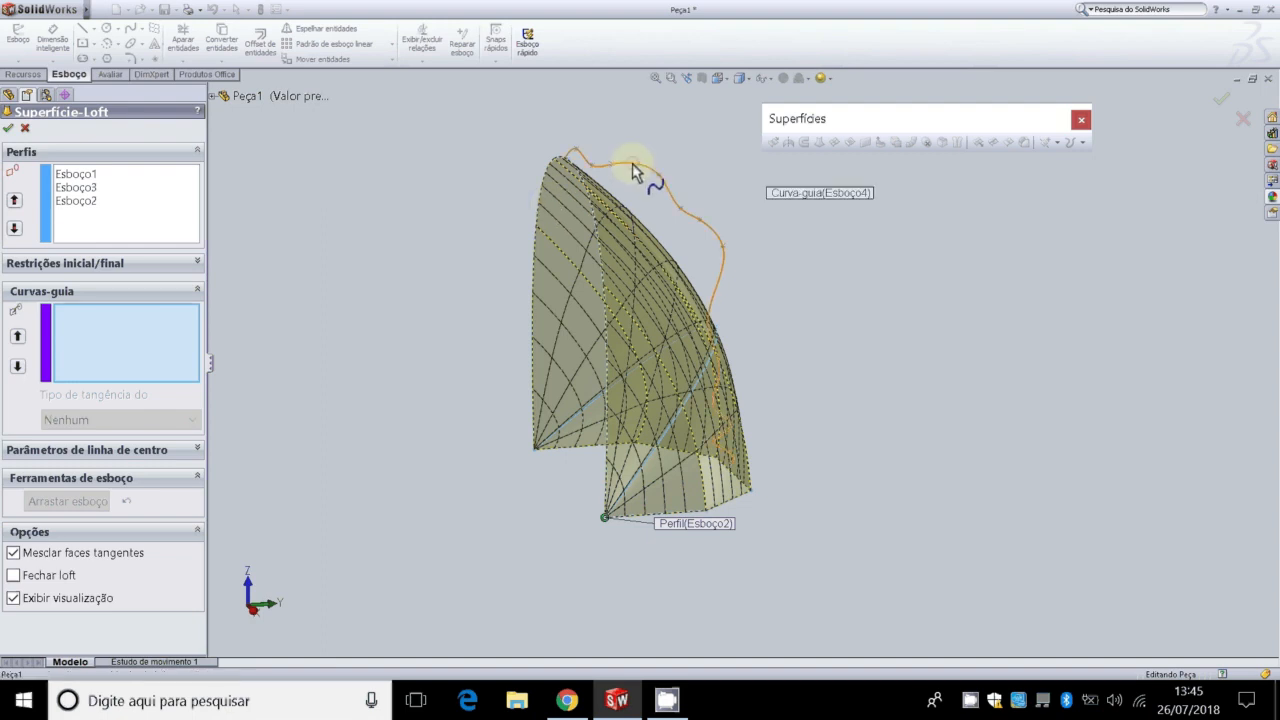
left_click(8, 129)
Step: Examine the lofted surface from all around, including its open rear side and how it follows the guide curve
middle_click_drag(906, 337, 906, 330)
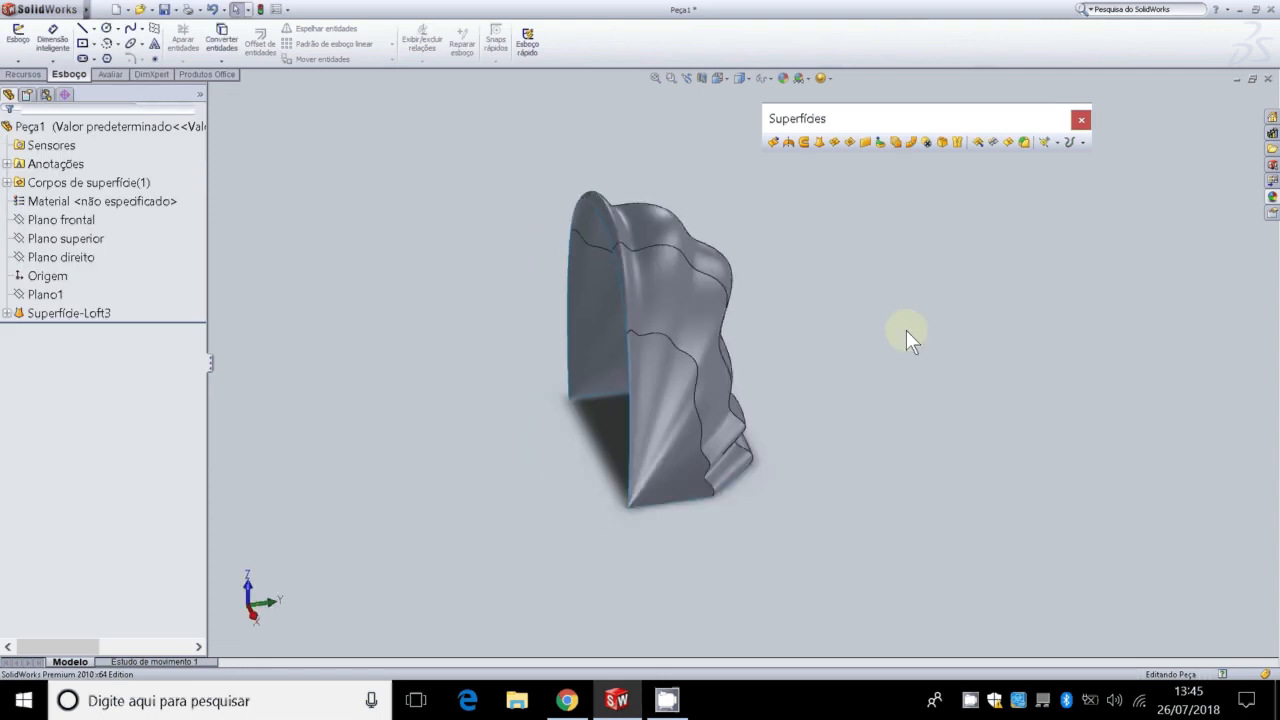
key("Left")
key("Left")
key("Left")
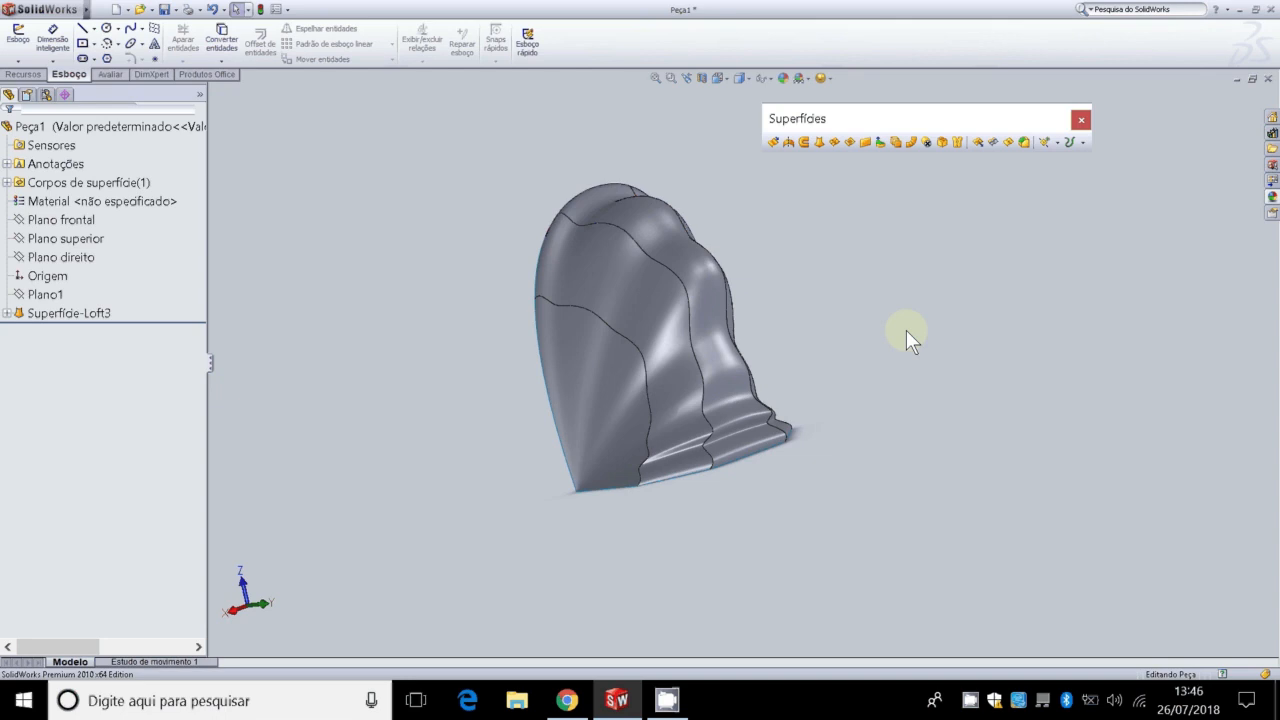
key("Left")
key("Left")
key("Left")
key("Left")
key("Left")
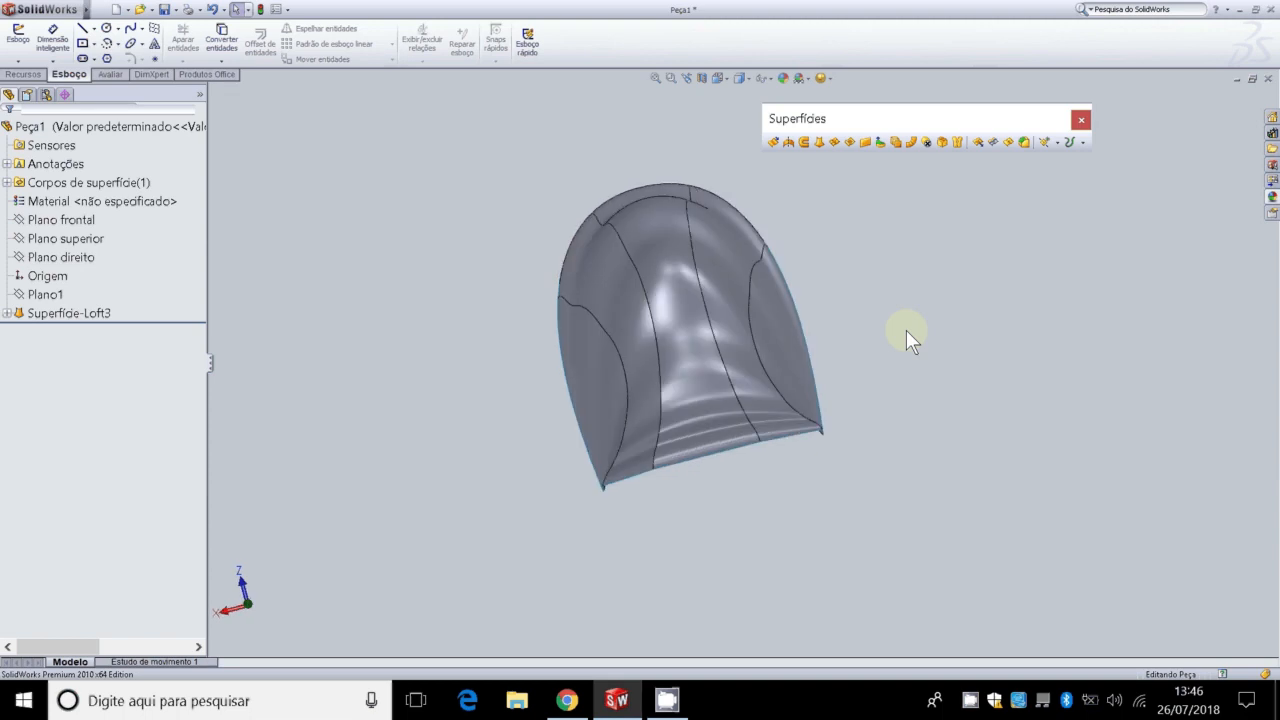
key("Left")
key("Left")
key("Left")
key("Left")
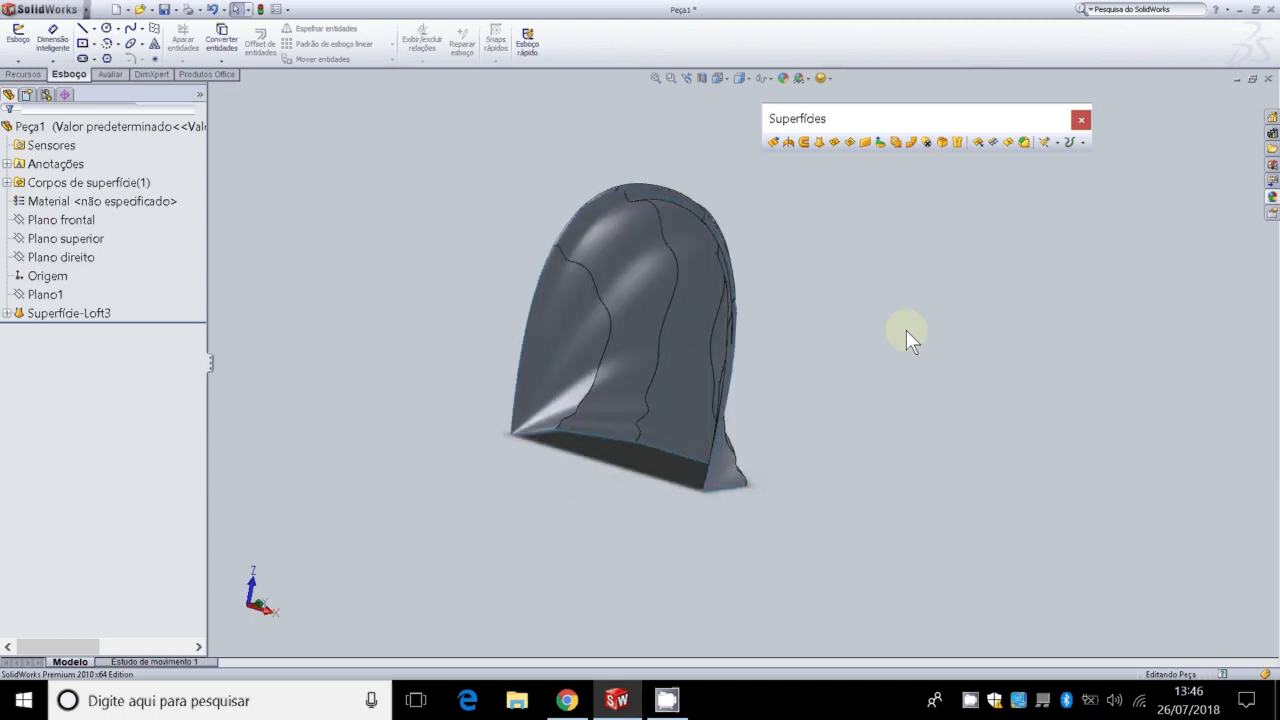
key("Left")
key("Right")
key("Left")
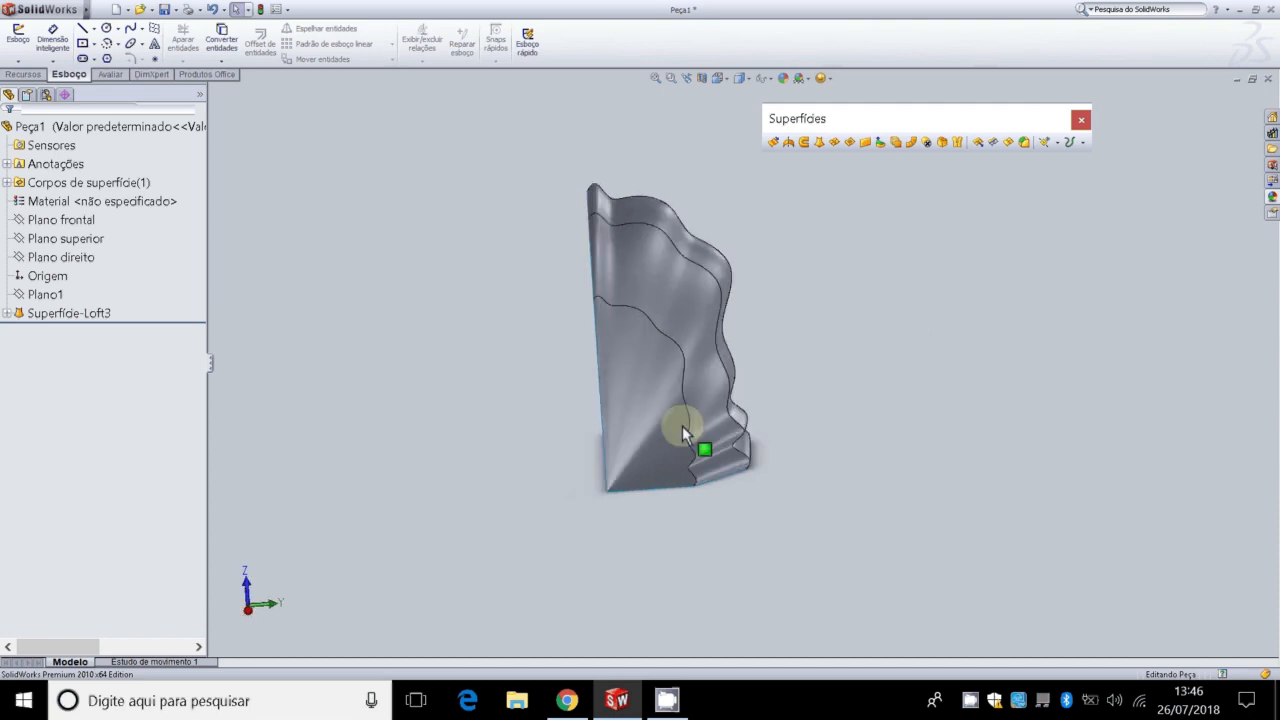
key("Left")
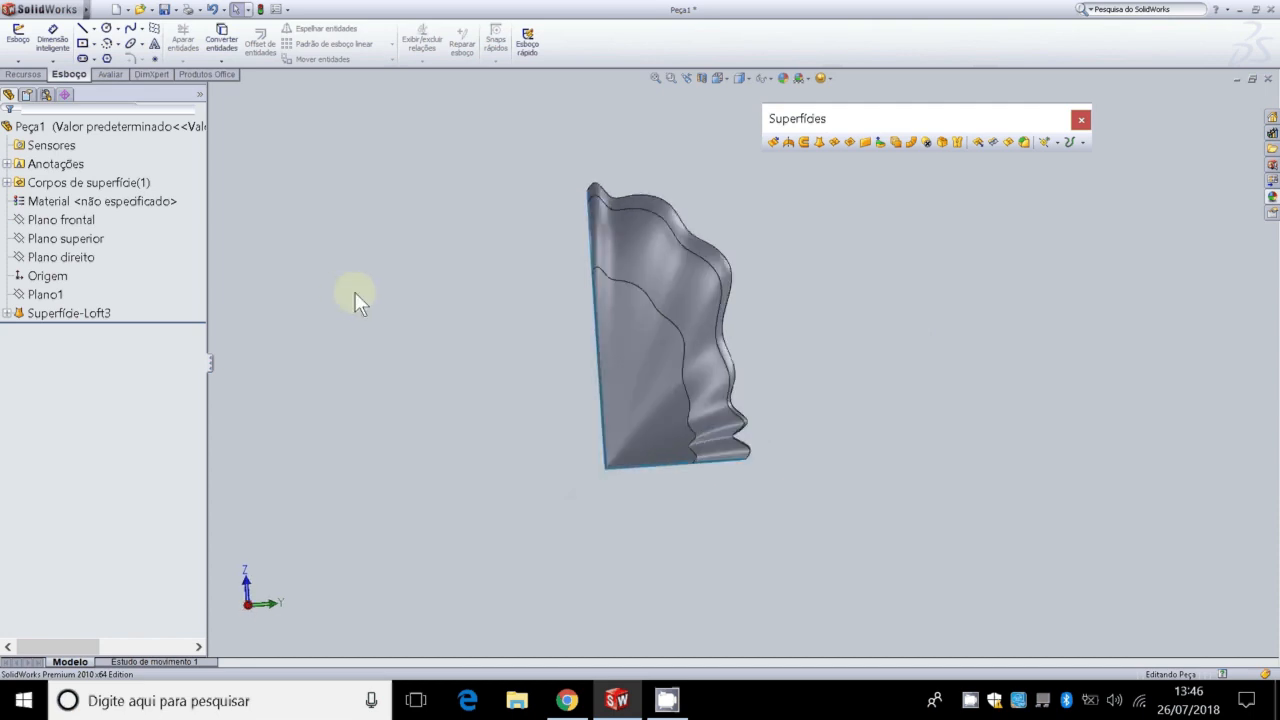
key("Down")
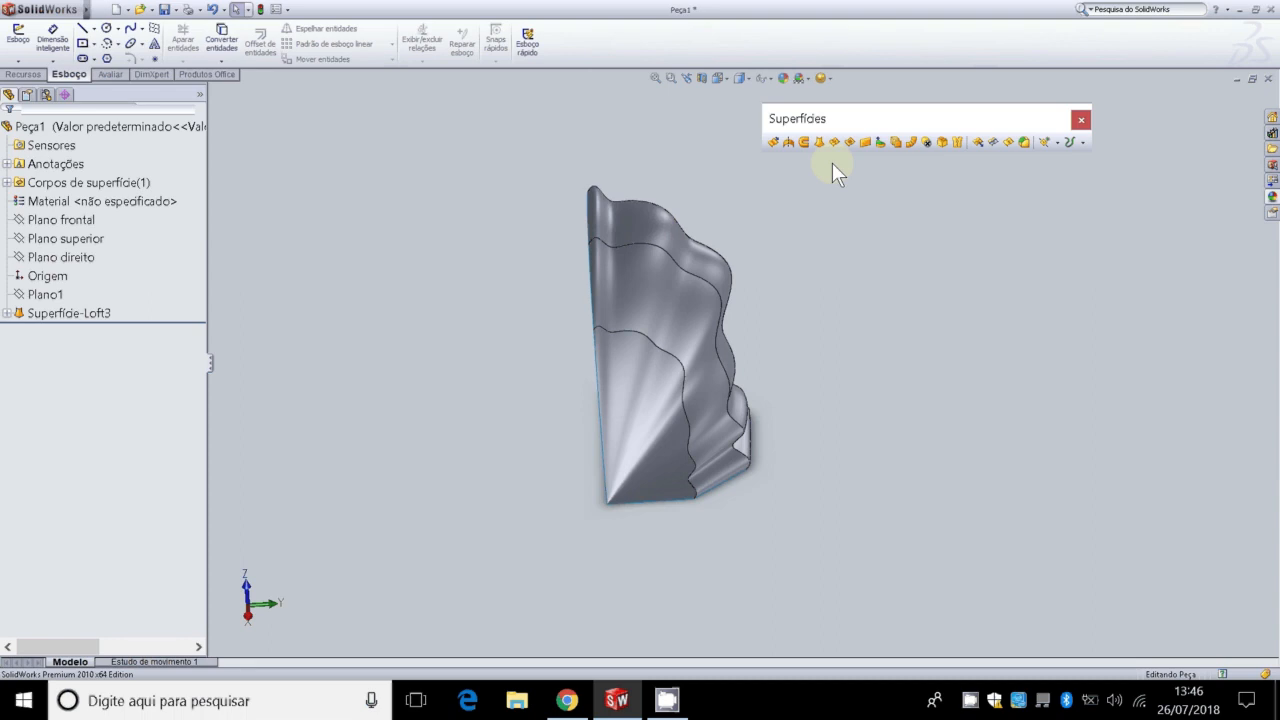
Step: Examine the loft from several sides in shaded display without edges, and restore the shaded-with-edges display
left_click(727, 80)
left_click(747, 76)
left_click(741, 102)
left_click(953, 414)
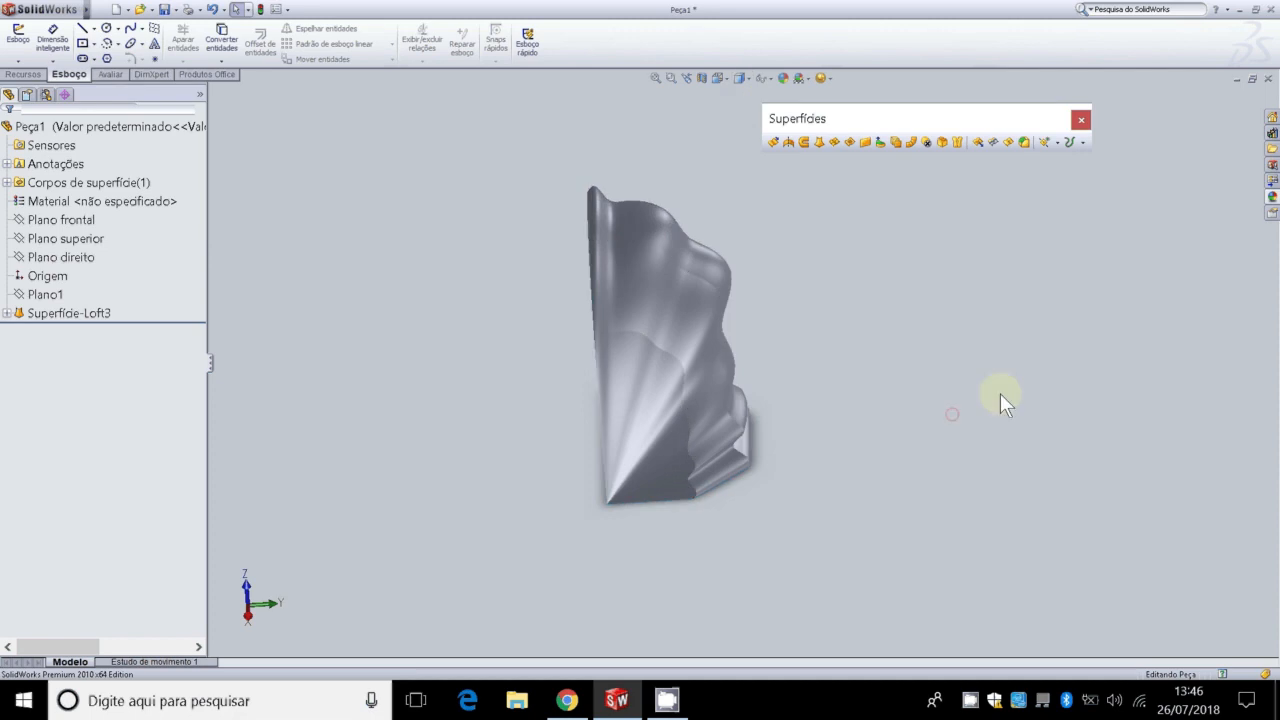
key("Up")
key("Up")
key("Up")
key("Left")
key("Left")
key("Left")
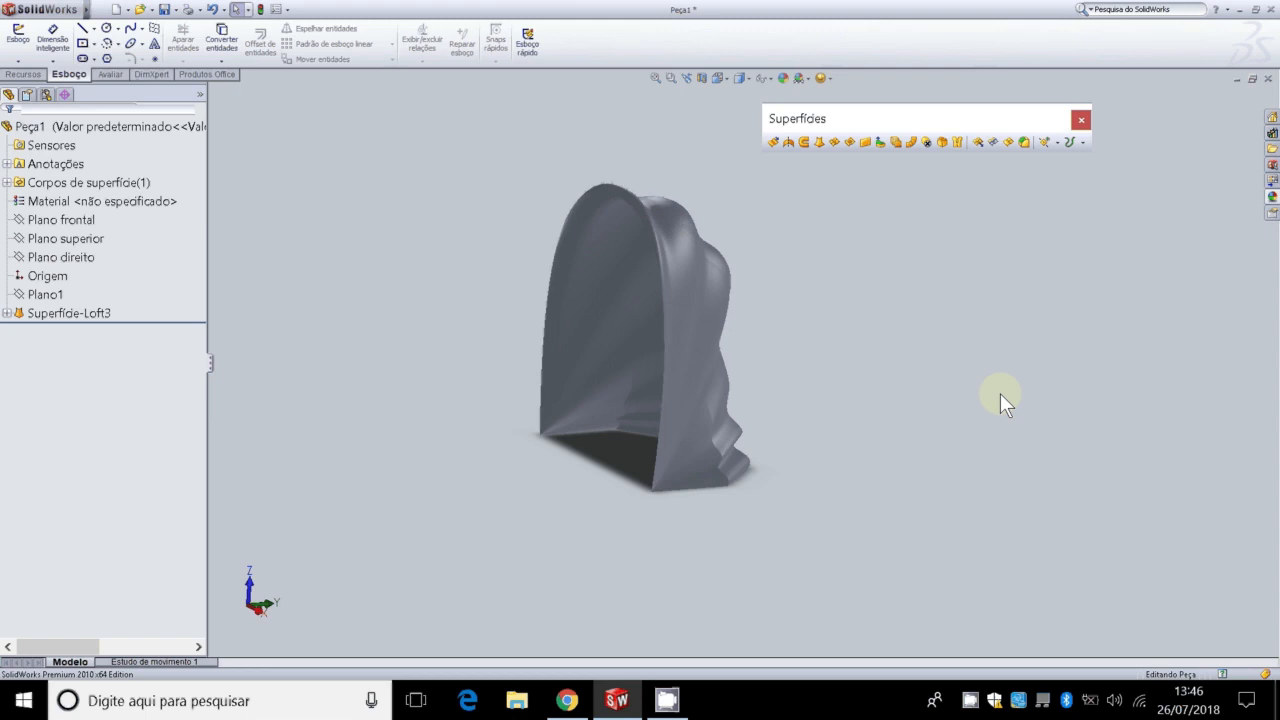
key("Left")
key("Left")
key("Left")
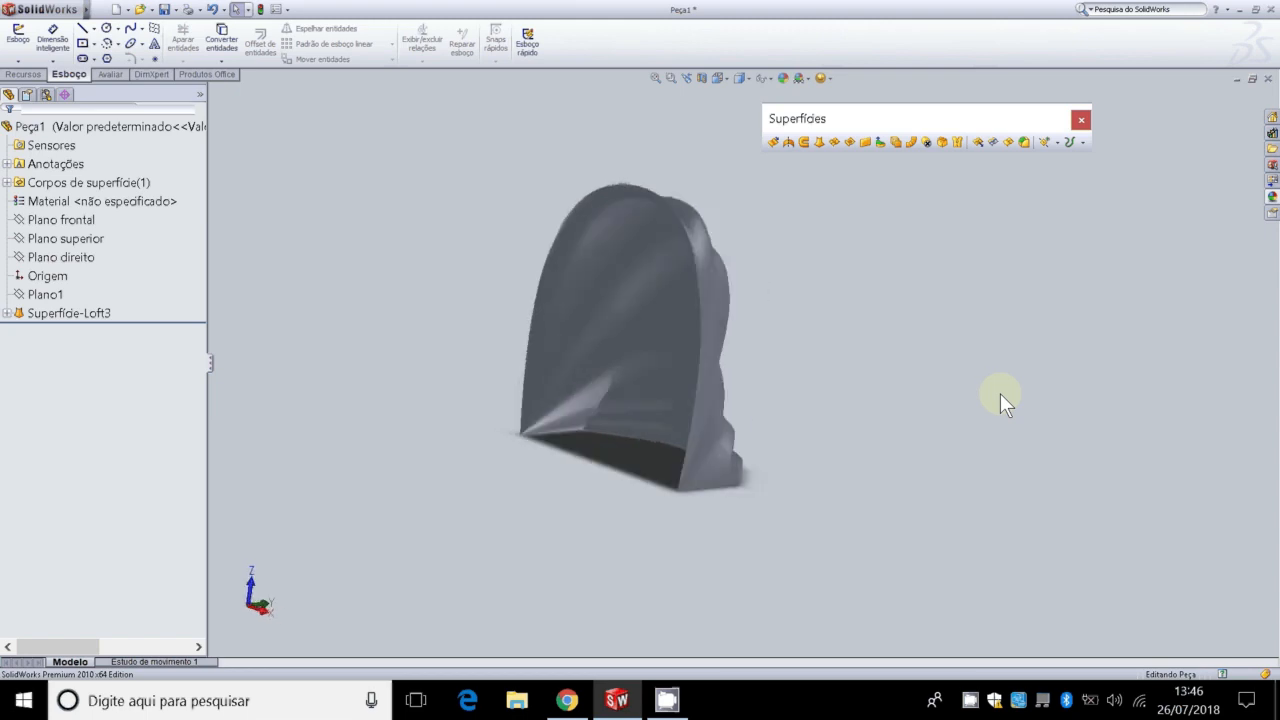
key("Left")
left_click(750, 75)
left_click(741, 92)
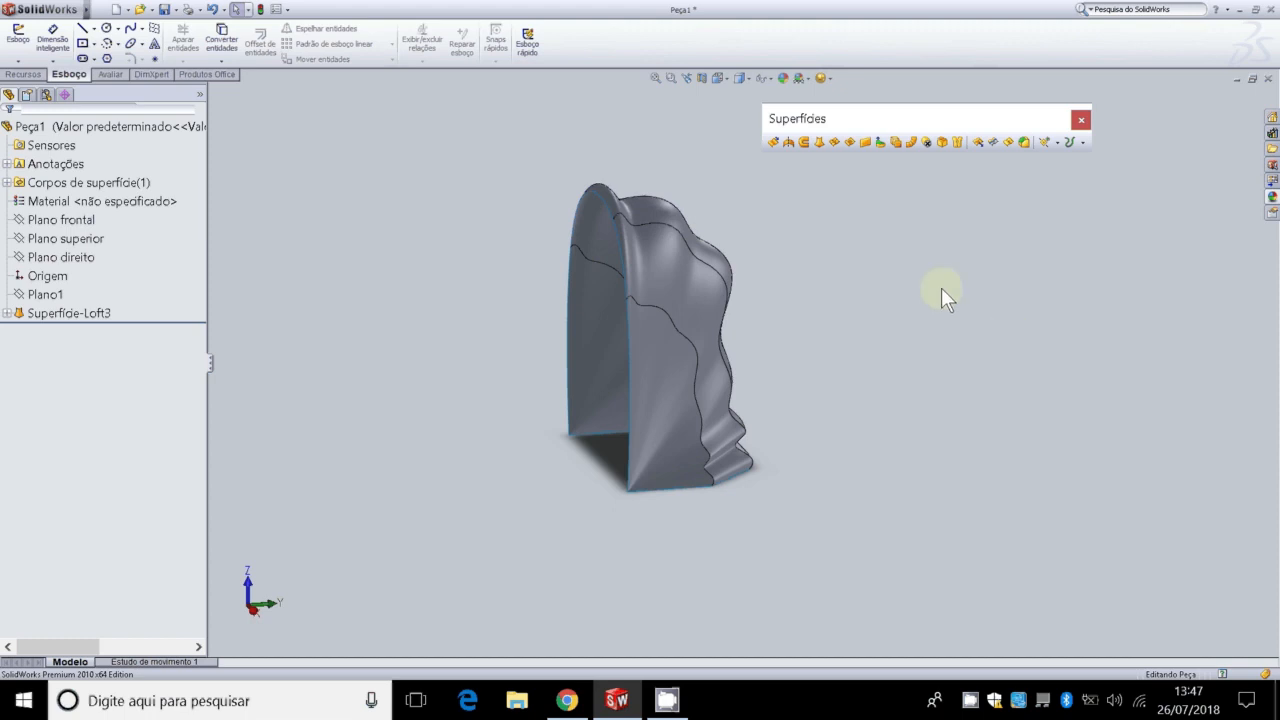
scroll(868, 290, "down", 2)
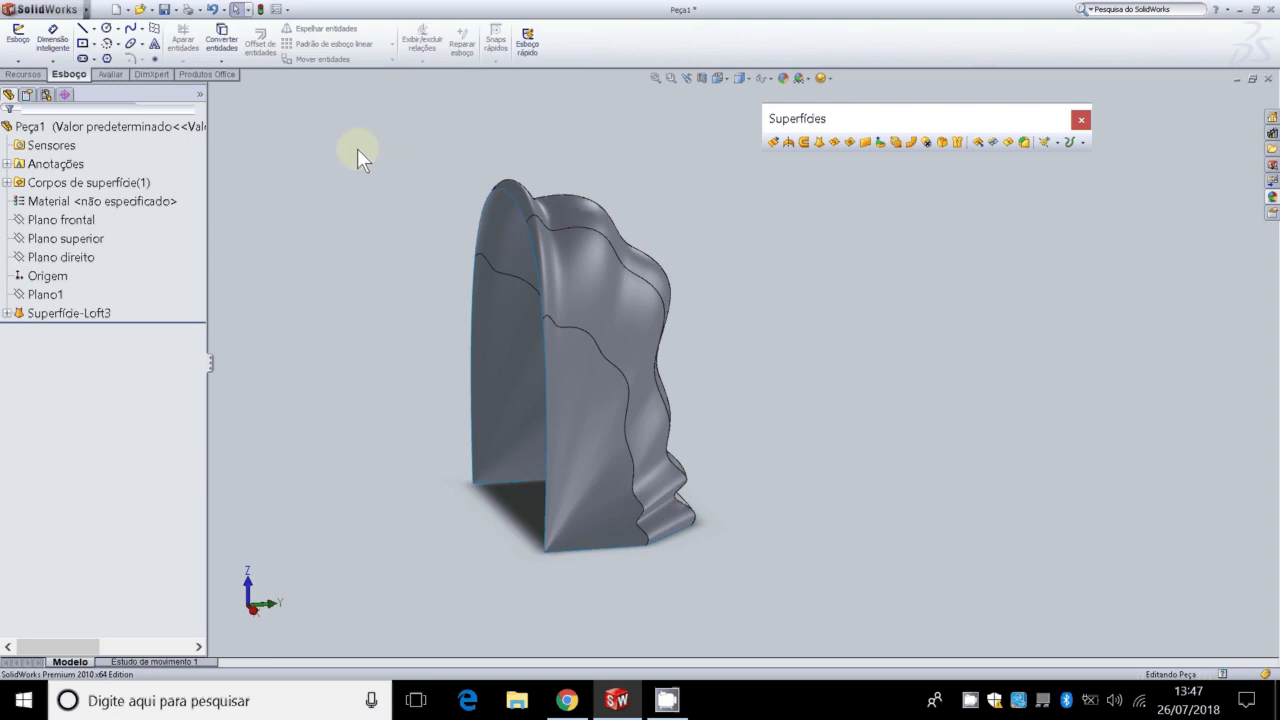
left_click(96, 313)
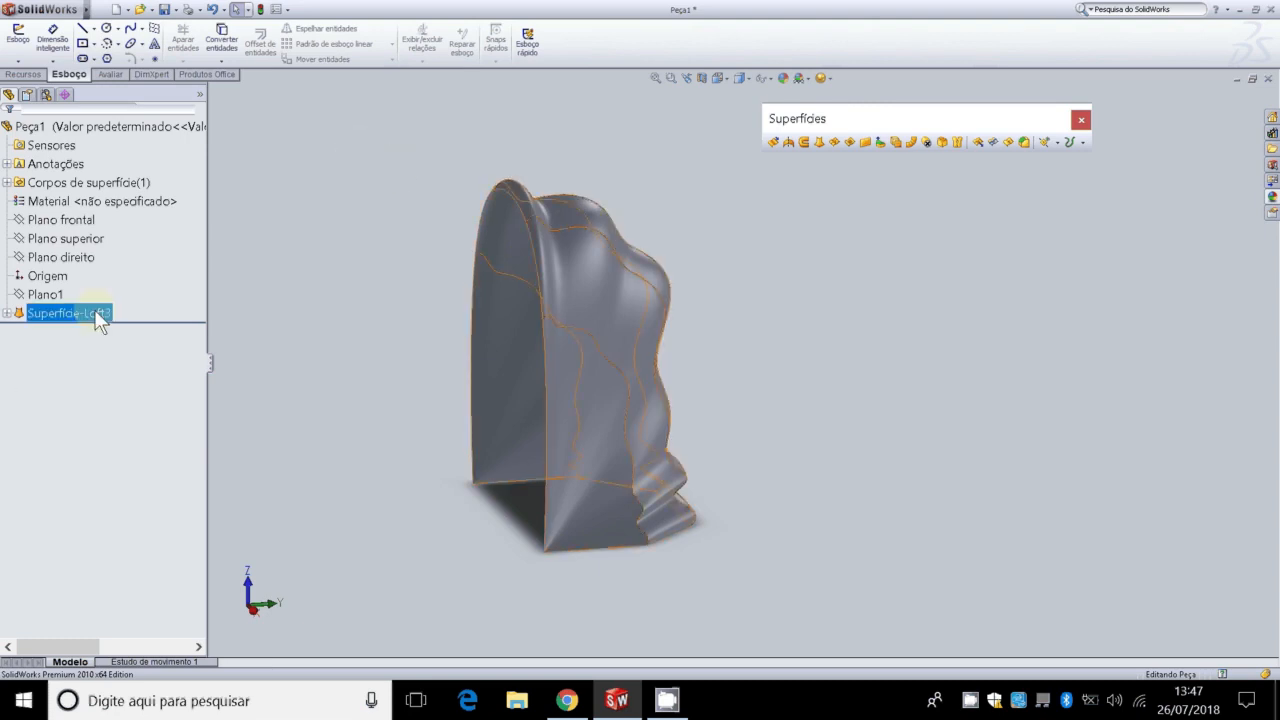
right_click(98, 318)
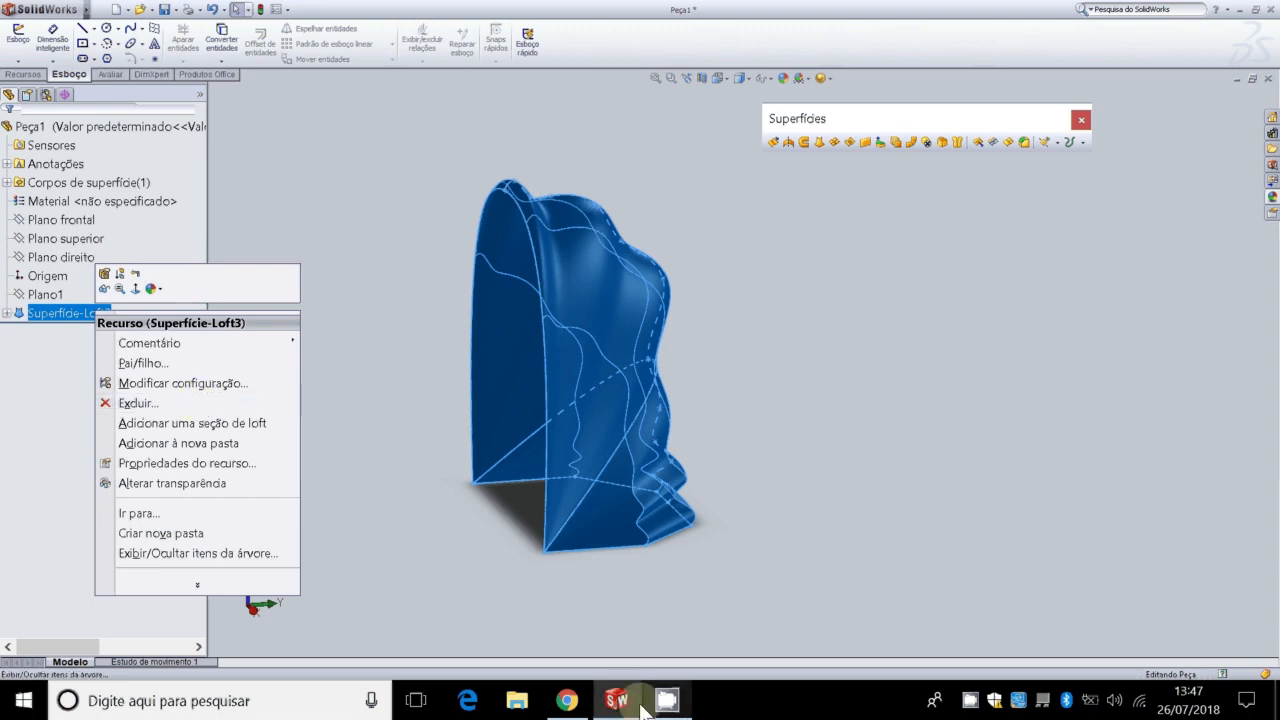
Step: Switch to the PDF in Chrome, review the sketch relation slides through to the boundary surface (Superfície limite) slide, and return to SolidWorks
left_click(569, 700)
scroll(701, 408, "up", 4)
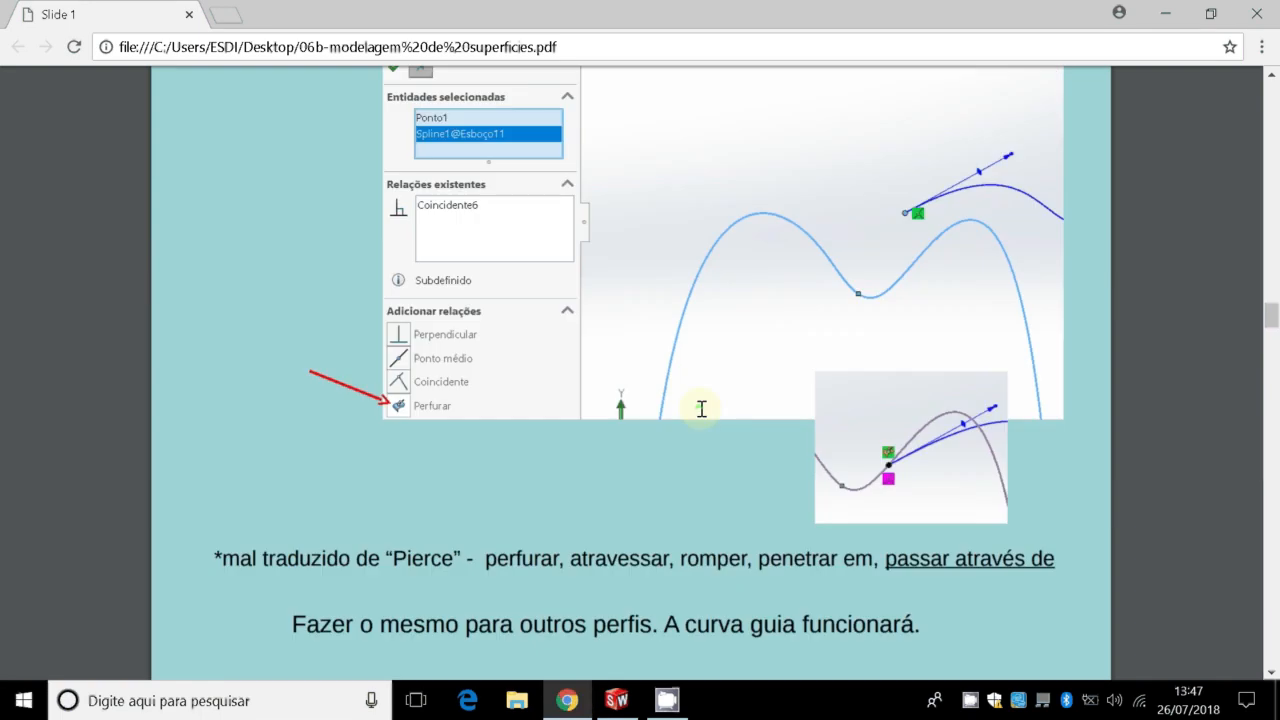
scroll(701, 408, "up", 15)
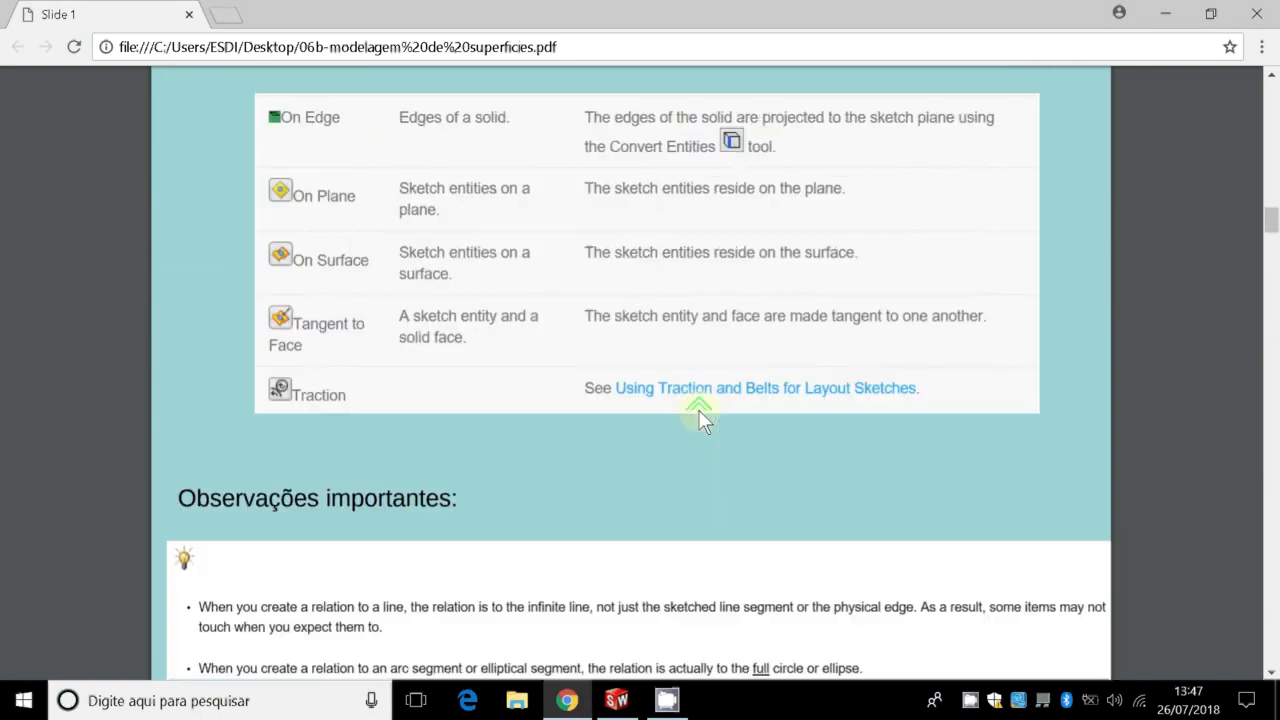
scroll(699, 410, "down", 3)
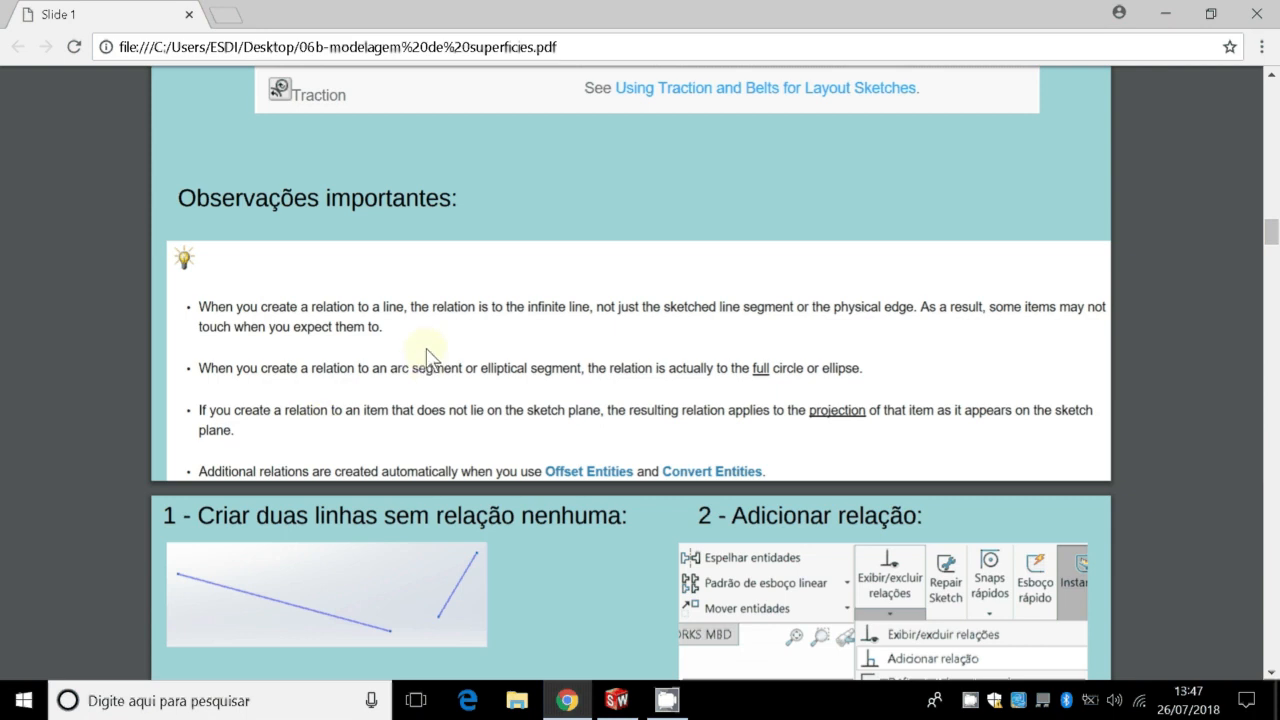
scroll(424, 348, "down", 3)
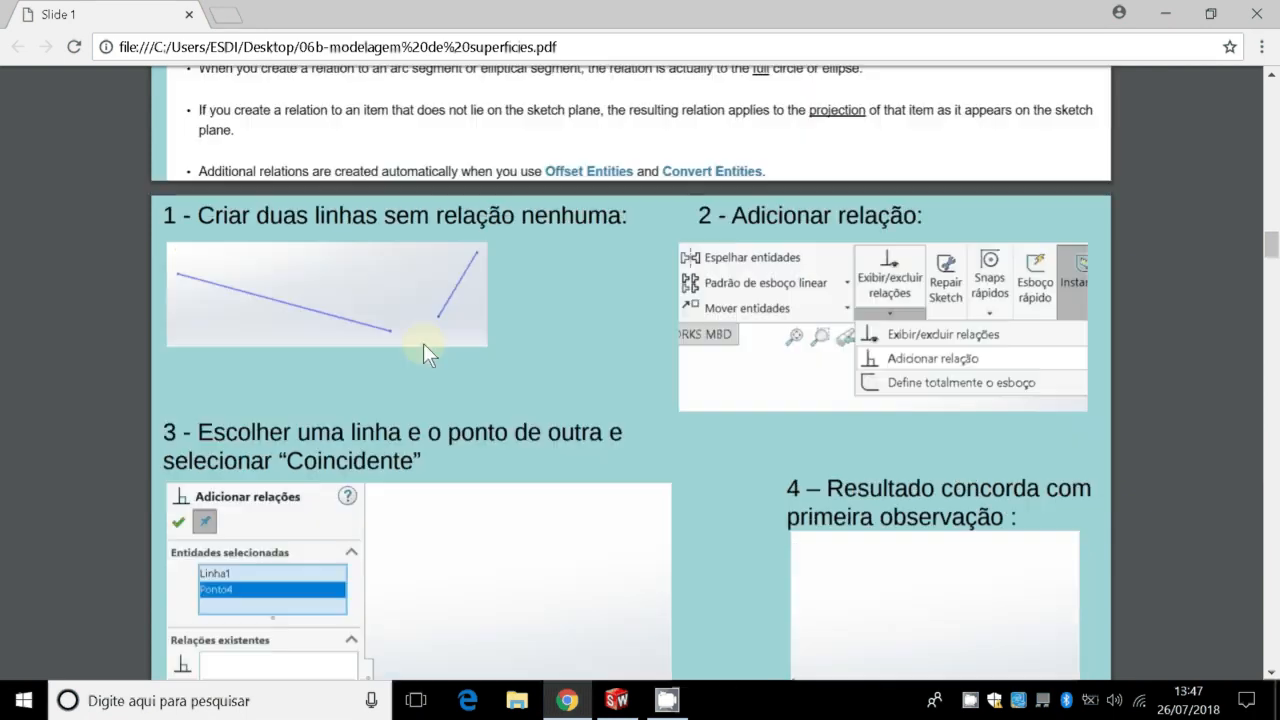
scroll(423, 350, "down", 4)
scroll(423, 355, "down", 15)
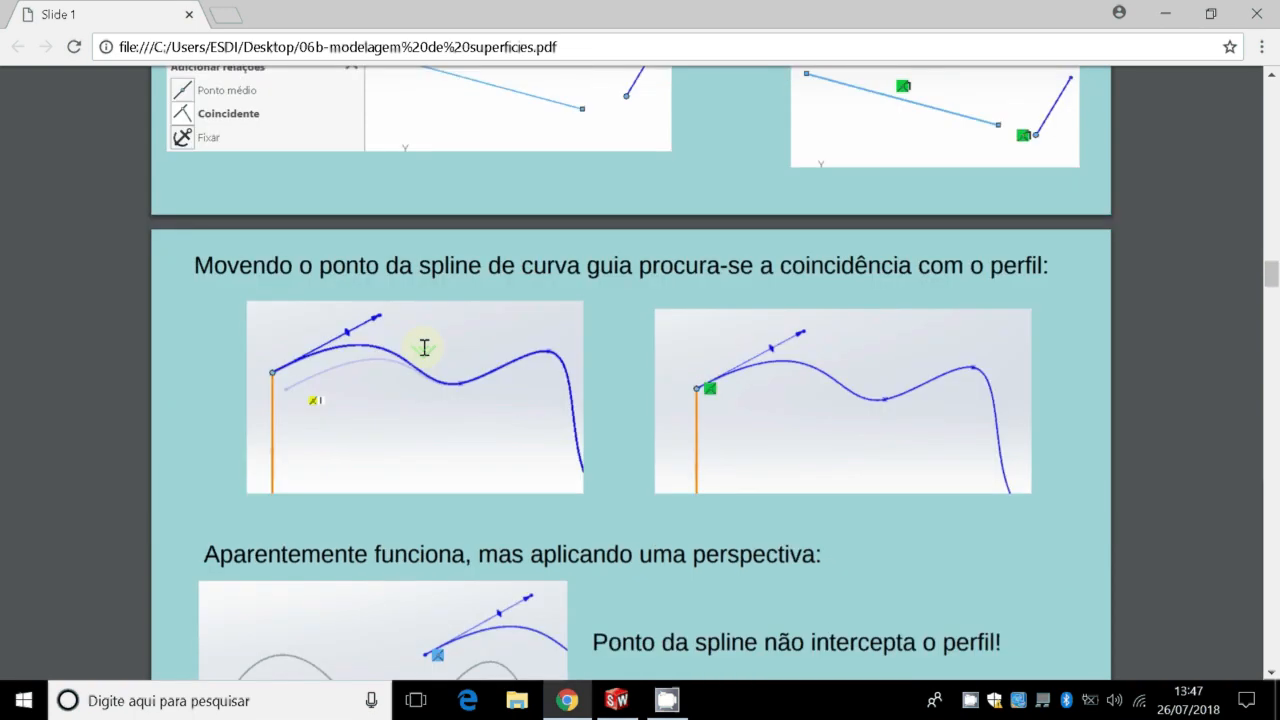
scroll(421, 355, "down", 3)
scroll(421, 355, "up", 3)
scroll(421, 355, "down", 8)
scroll(420, 348, "down", 8)
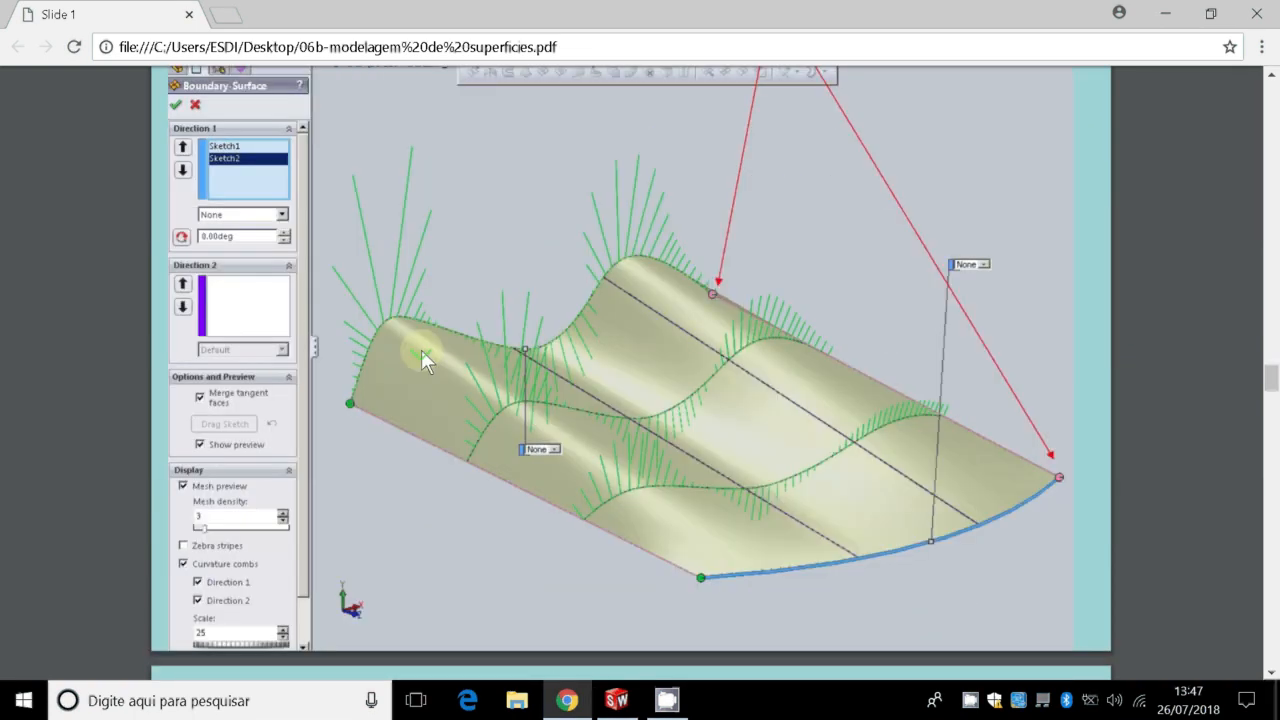
scroll(421, 349, "up", 3)
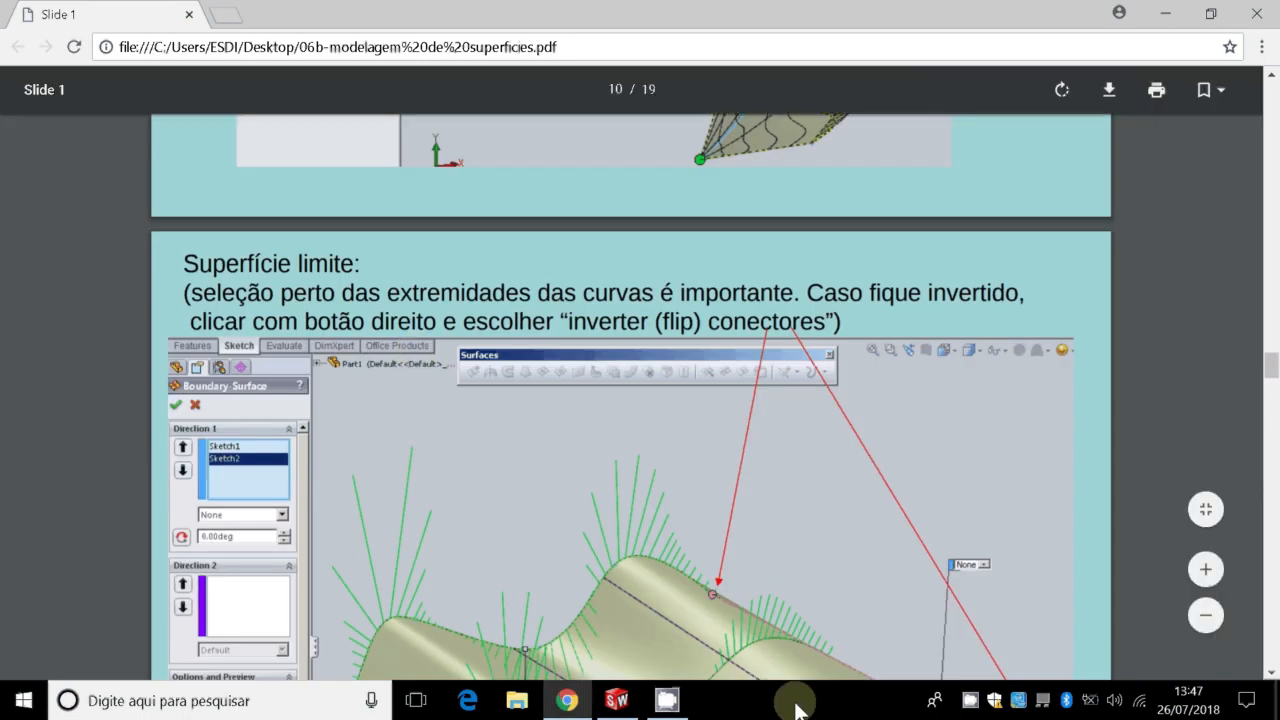
left_click(616, 700)
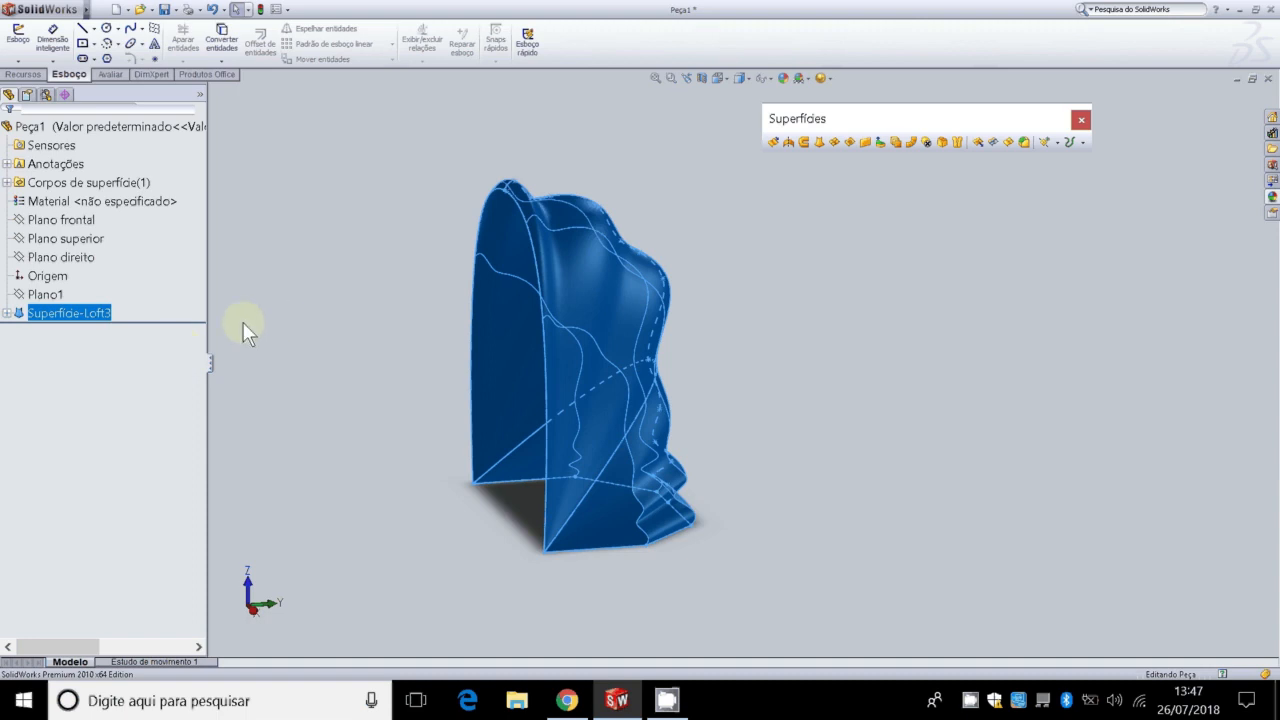
Step: Delete the surface loft feature and the sketches Esboço4 and Esboço3
right_click(74, 315)
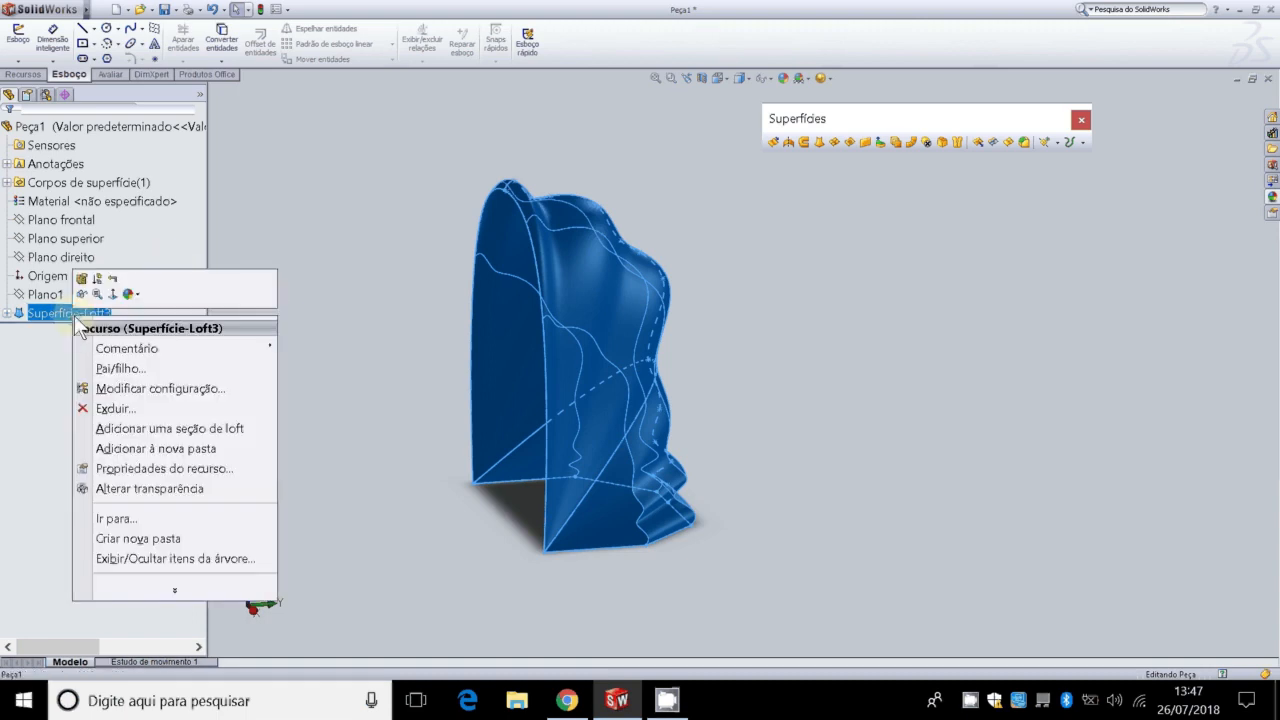
left_click(185, 409)
left_click(758, 241)
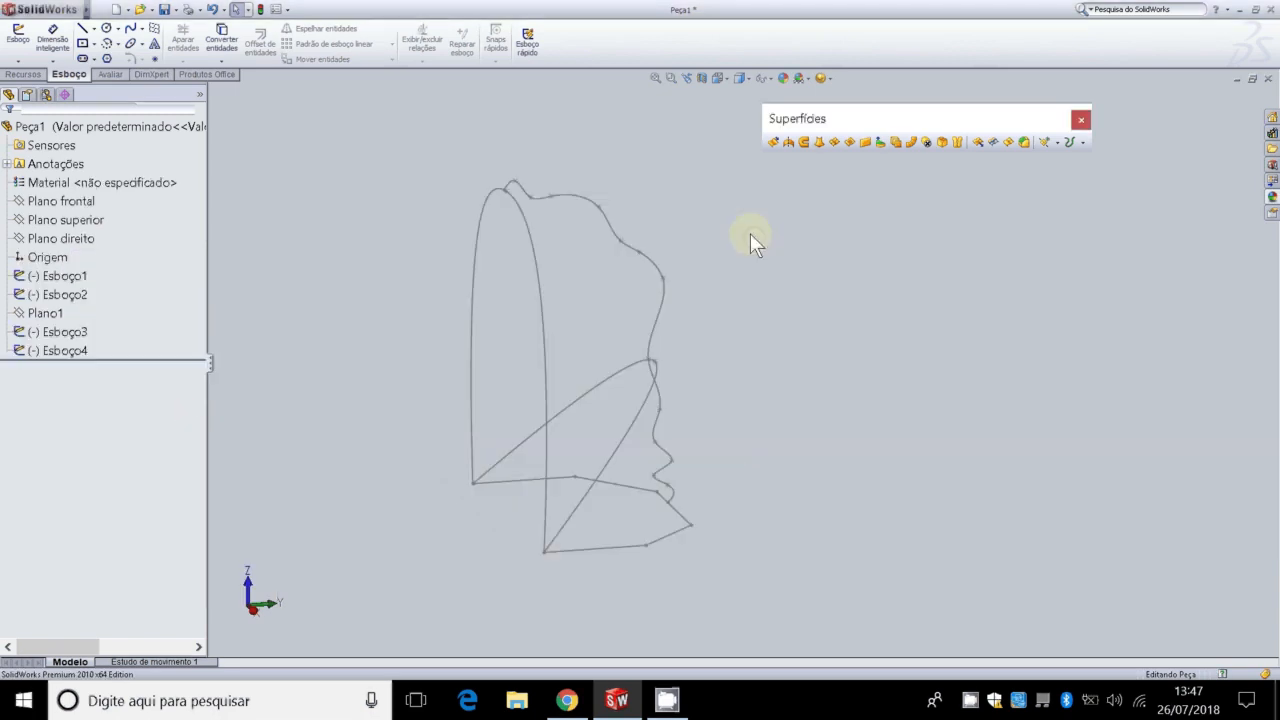
right_click(75, 351)
left_click(163, 447)
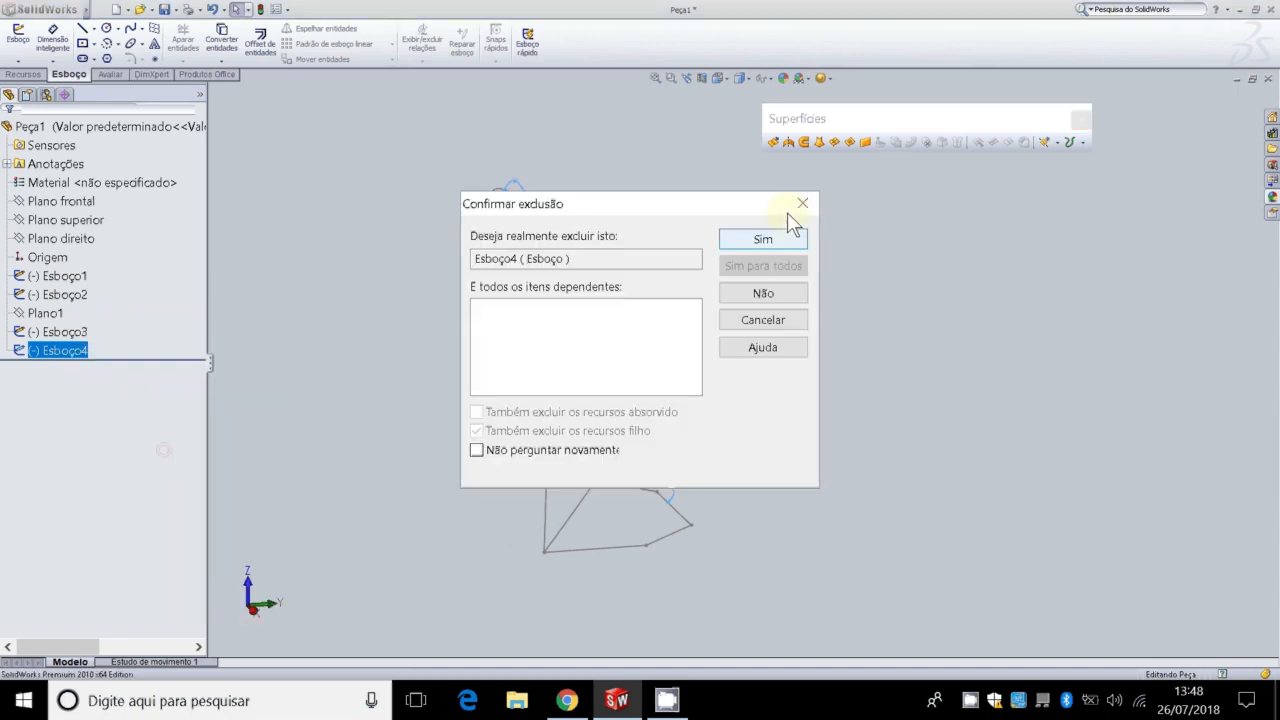
left_click(760, 241)
right_click(73, 331)
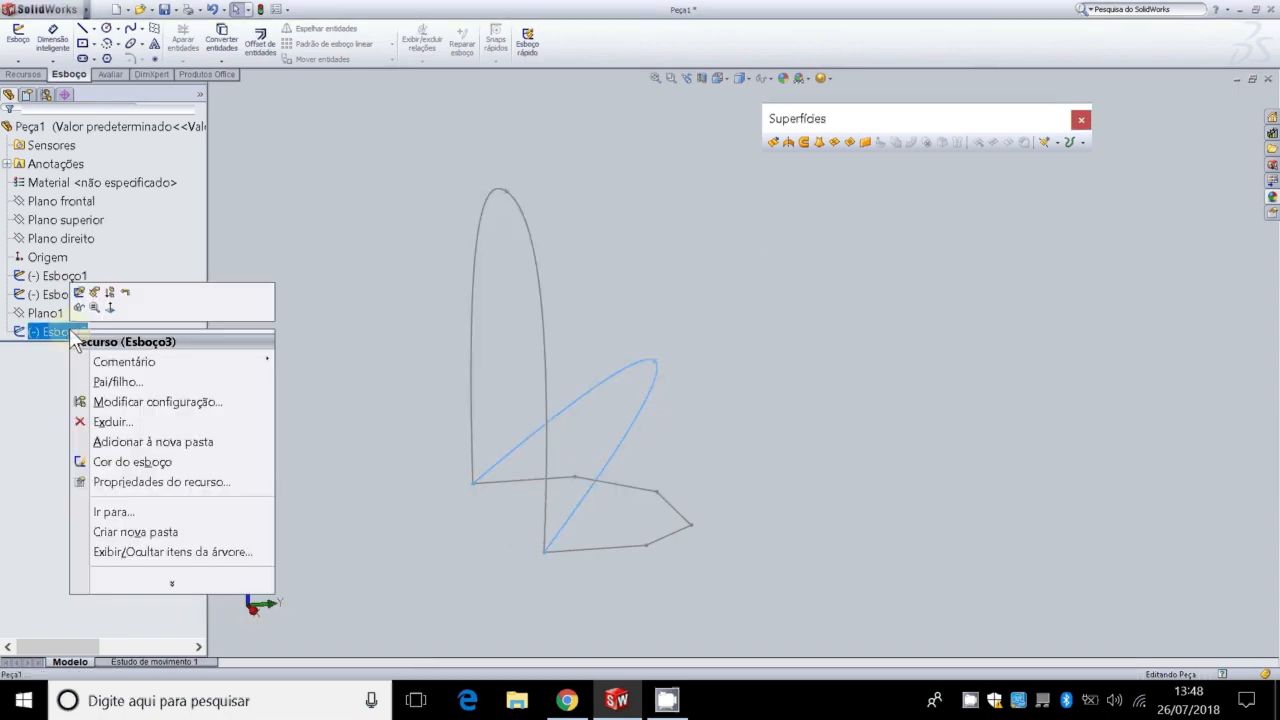
left_click(162, 418)
left_click(733, 246)
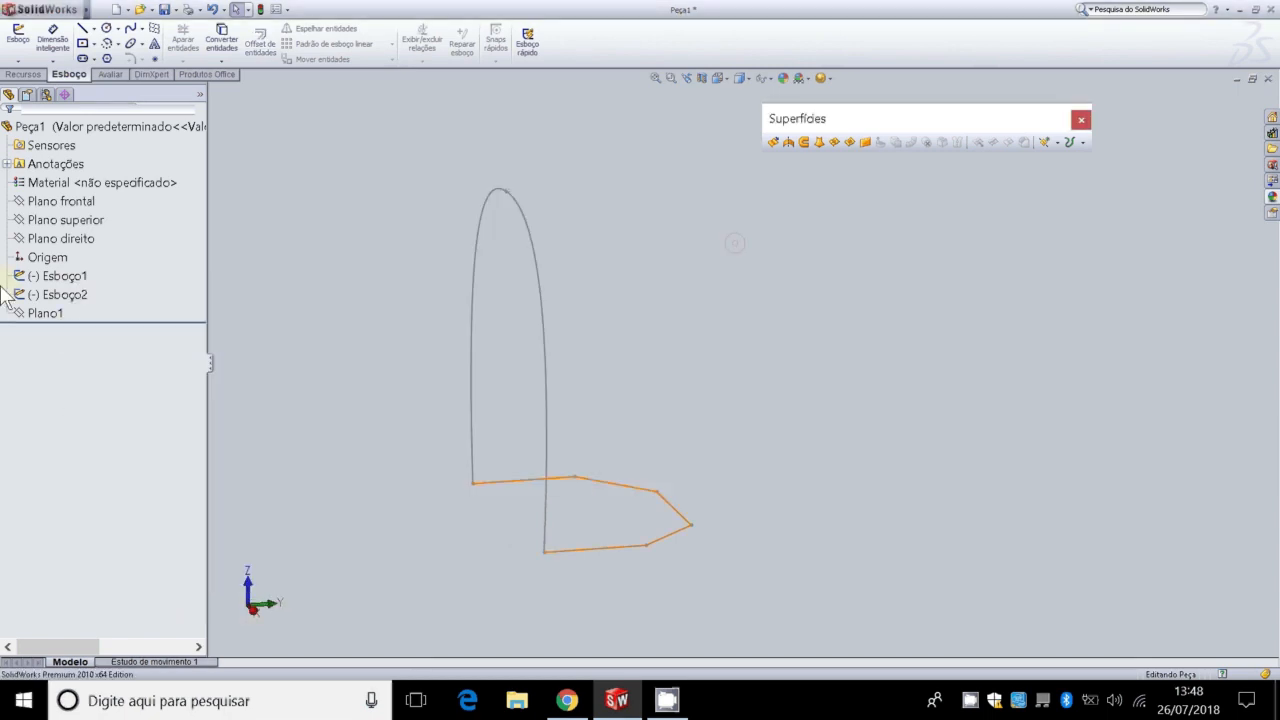
Step: Delete Plano1 and the sketches Esboço2 and Esboço1 so that the part is empty
right_click(45, 313)
left_click(88, 398)
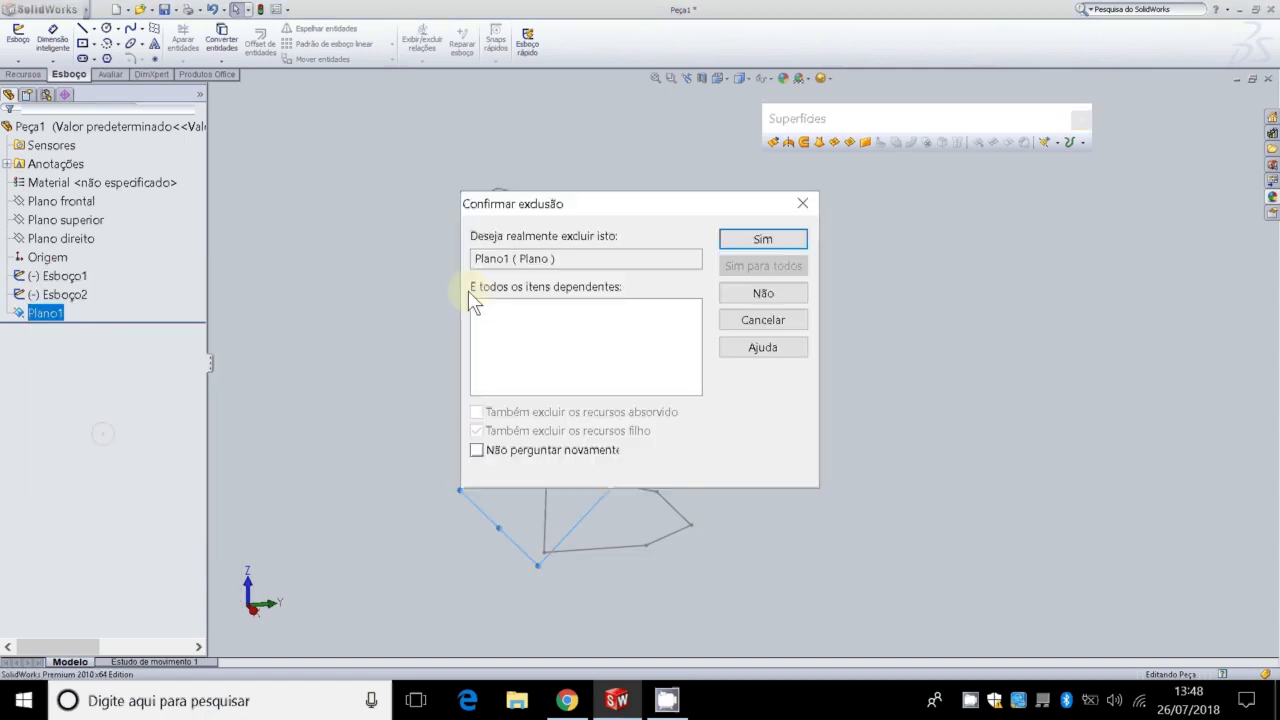
left_click(763, 241)
right_click(51, 291)
left_click(145, 421)
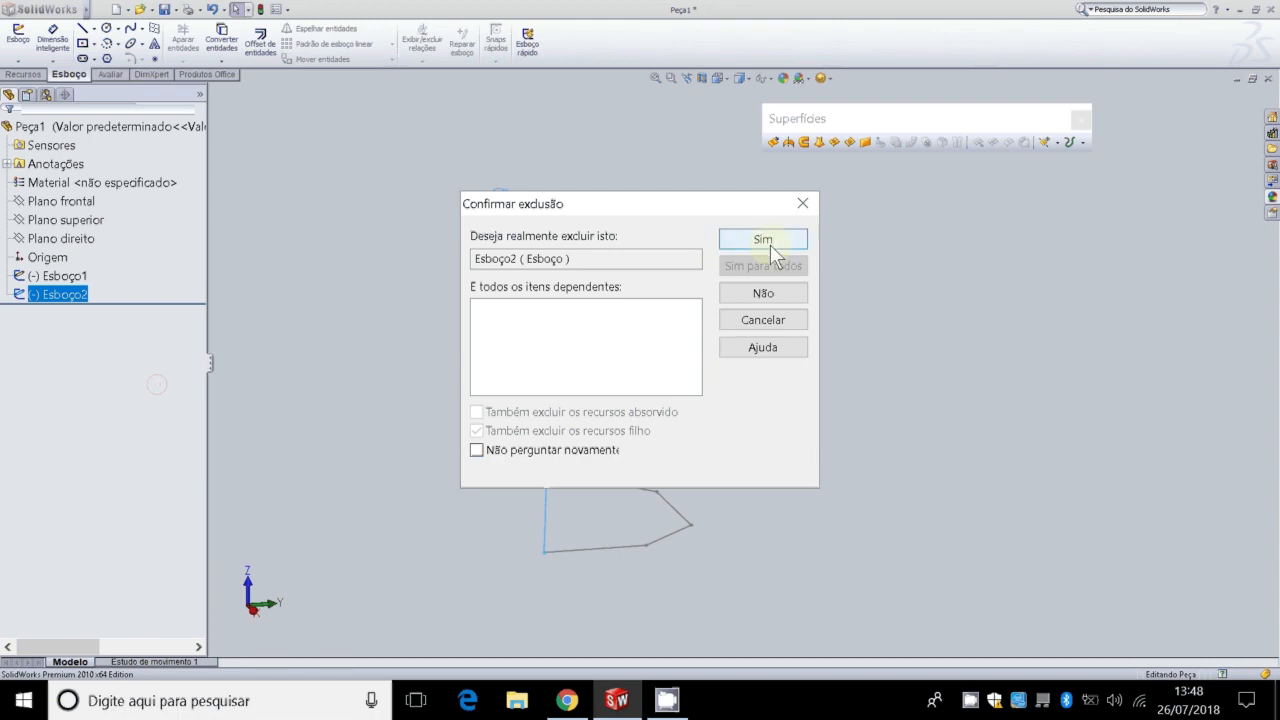
left_click(730, 240)
right_click(70, 277)
left_click(112, 367)
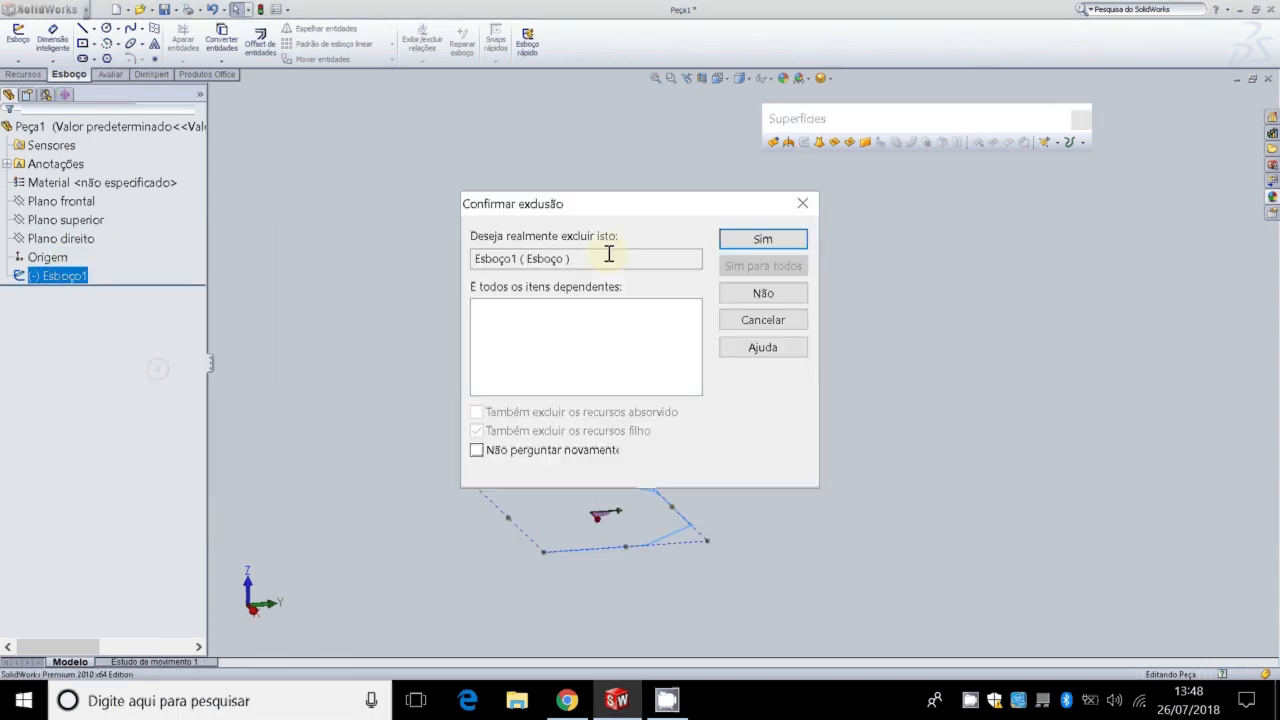
left_click(750, 241)
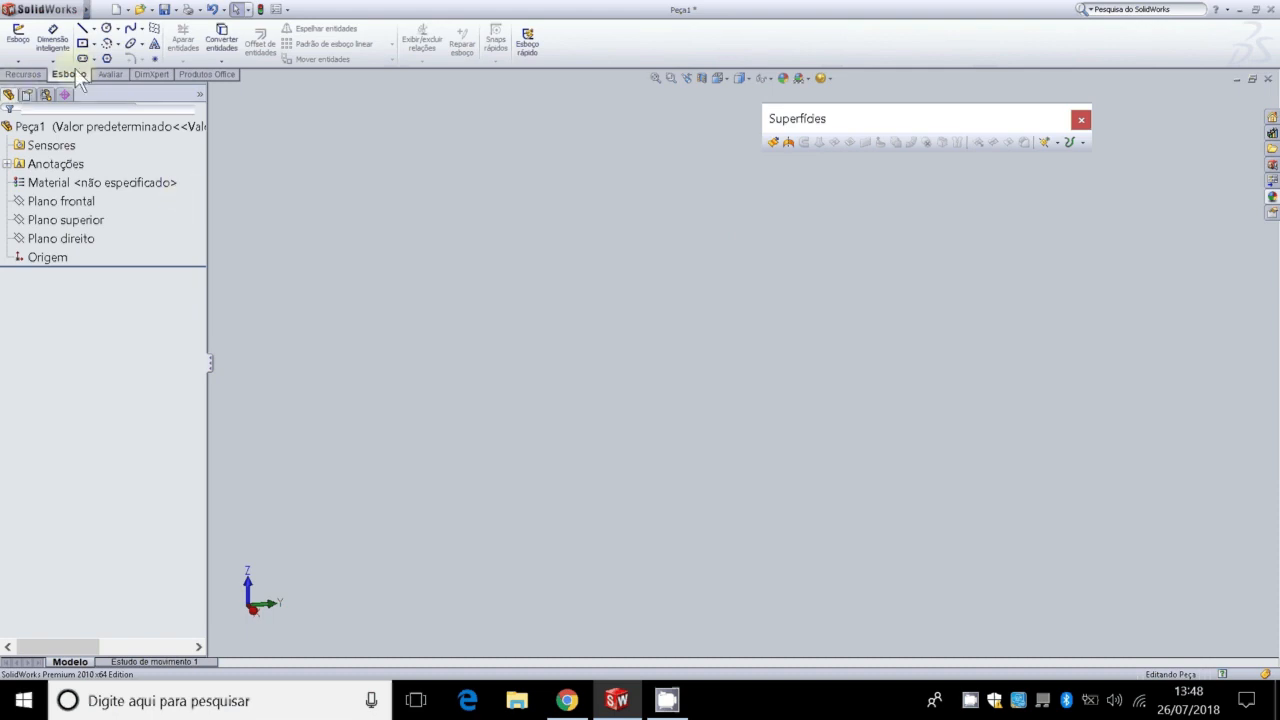
left_click(18, 35)
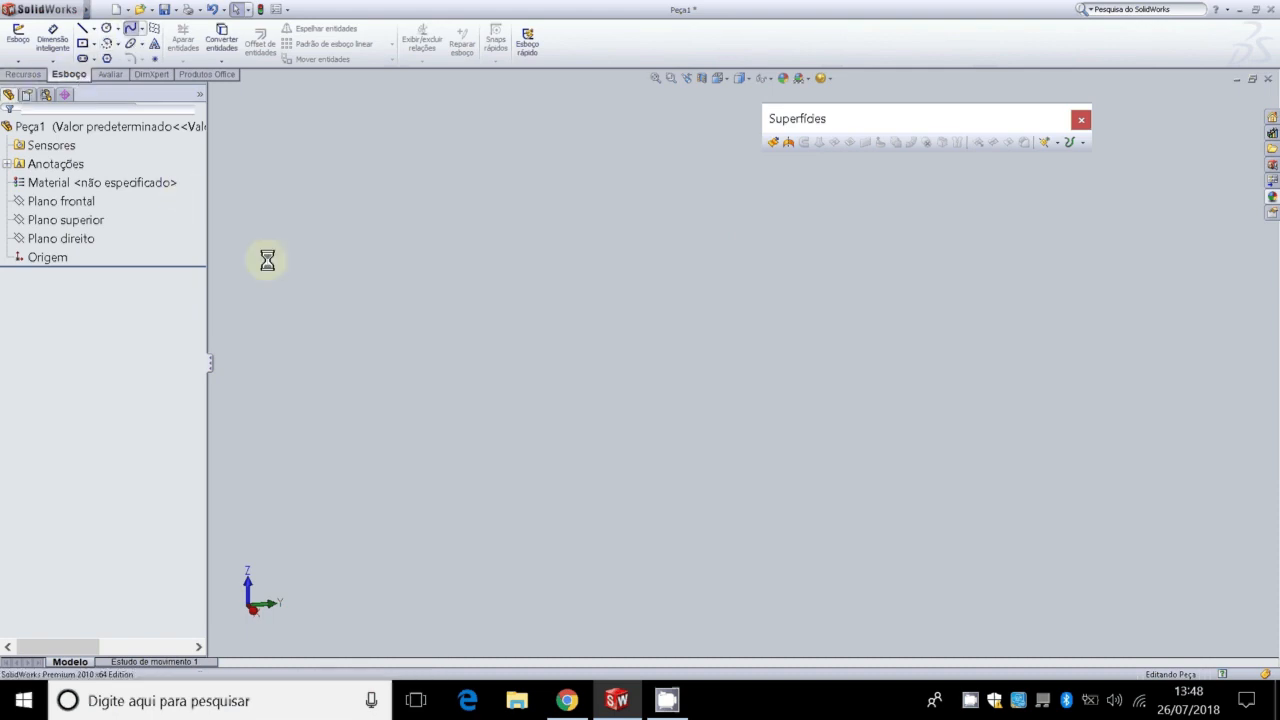
scroll(734, 486, "up", 5)
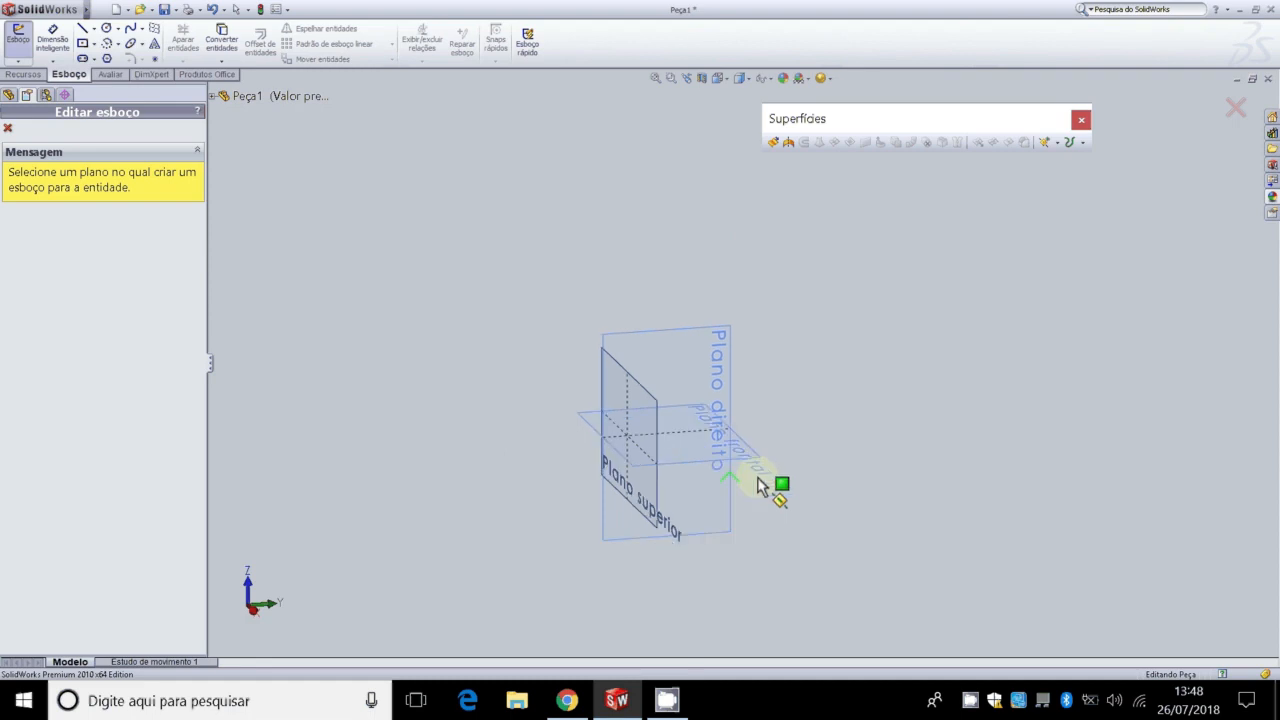
left_click(686, 417)
right_click(658, 322)
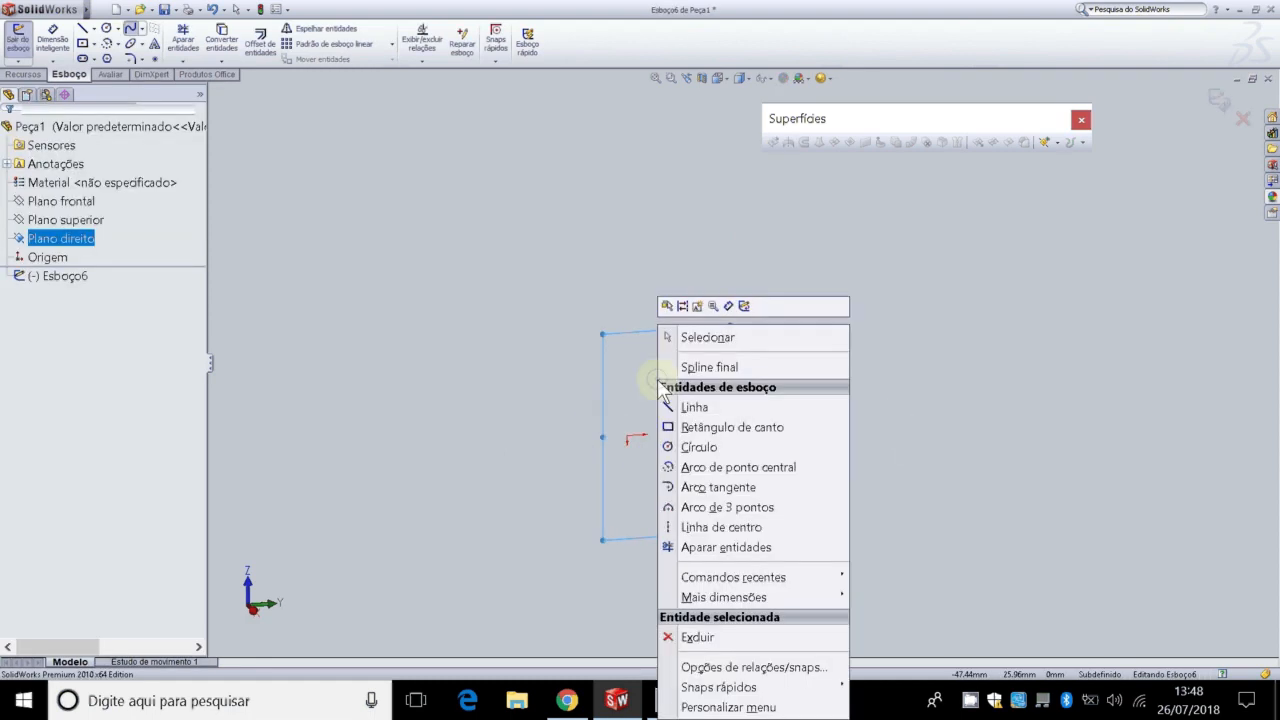
left_click(390, 314)
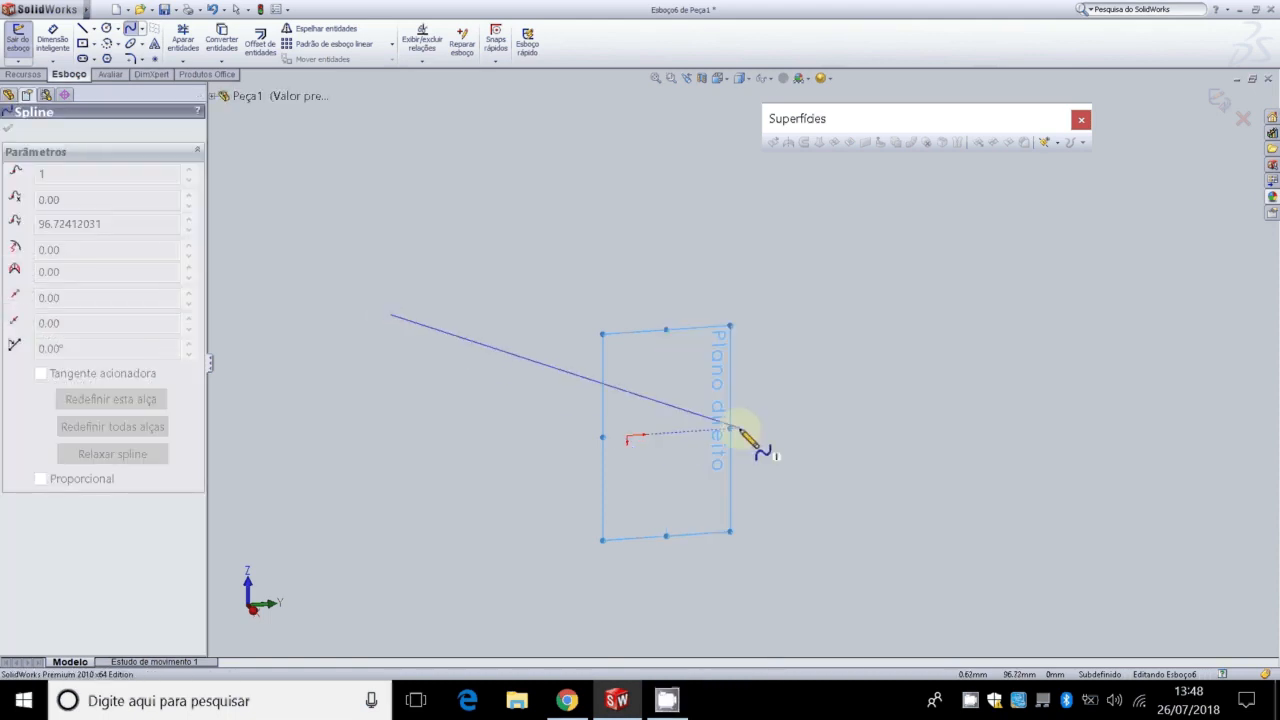
key("Escape")
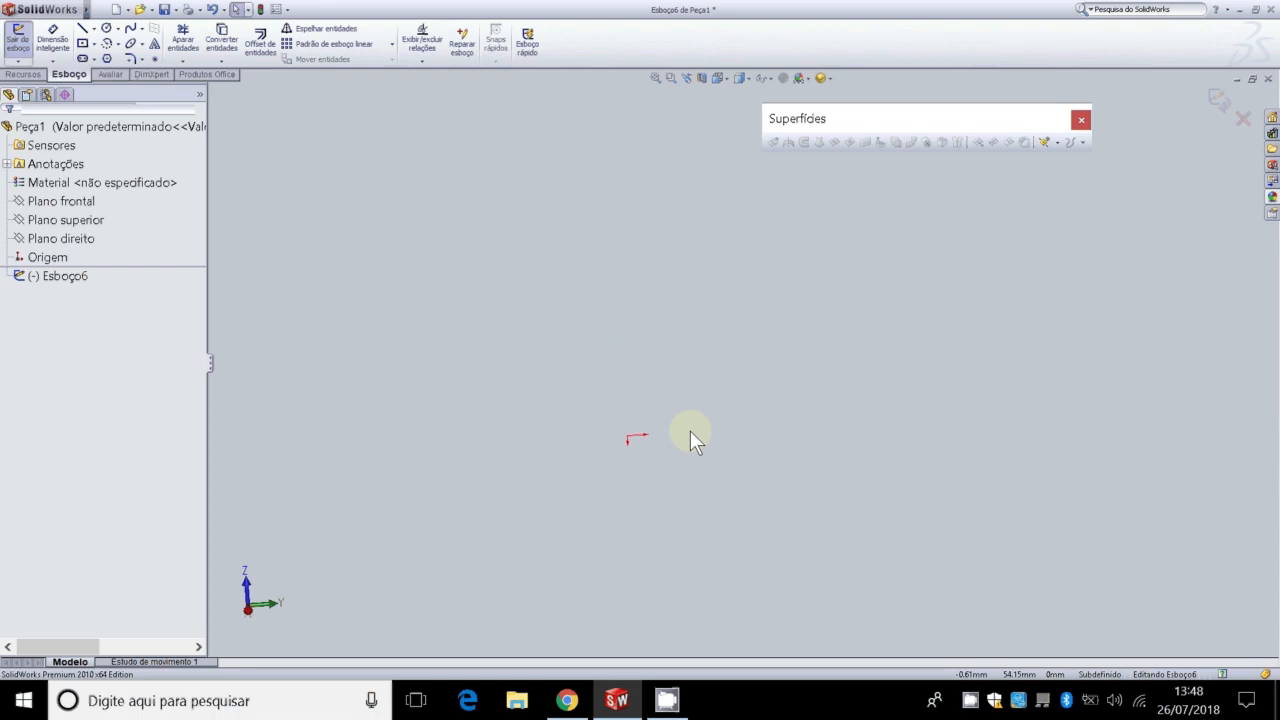
left_click(57, 203)
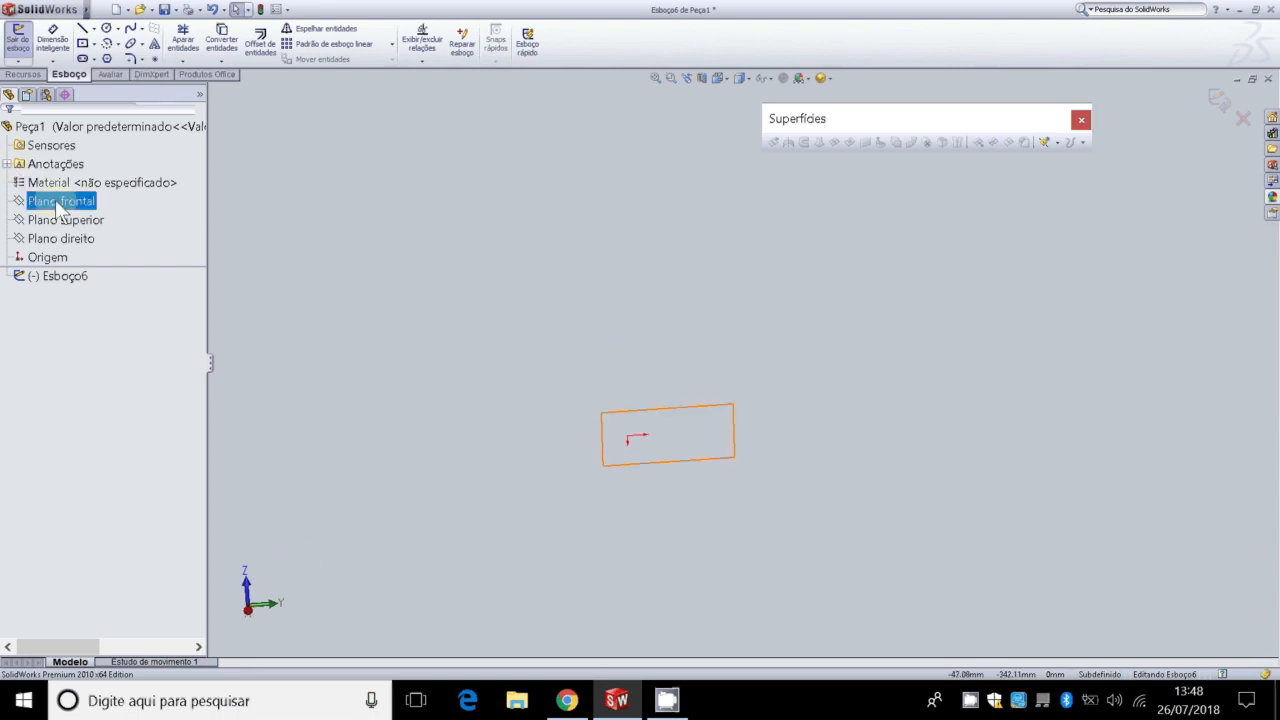
right_click(57, 205)
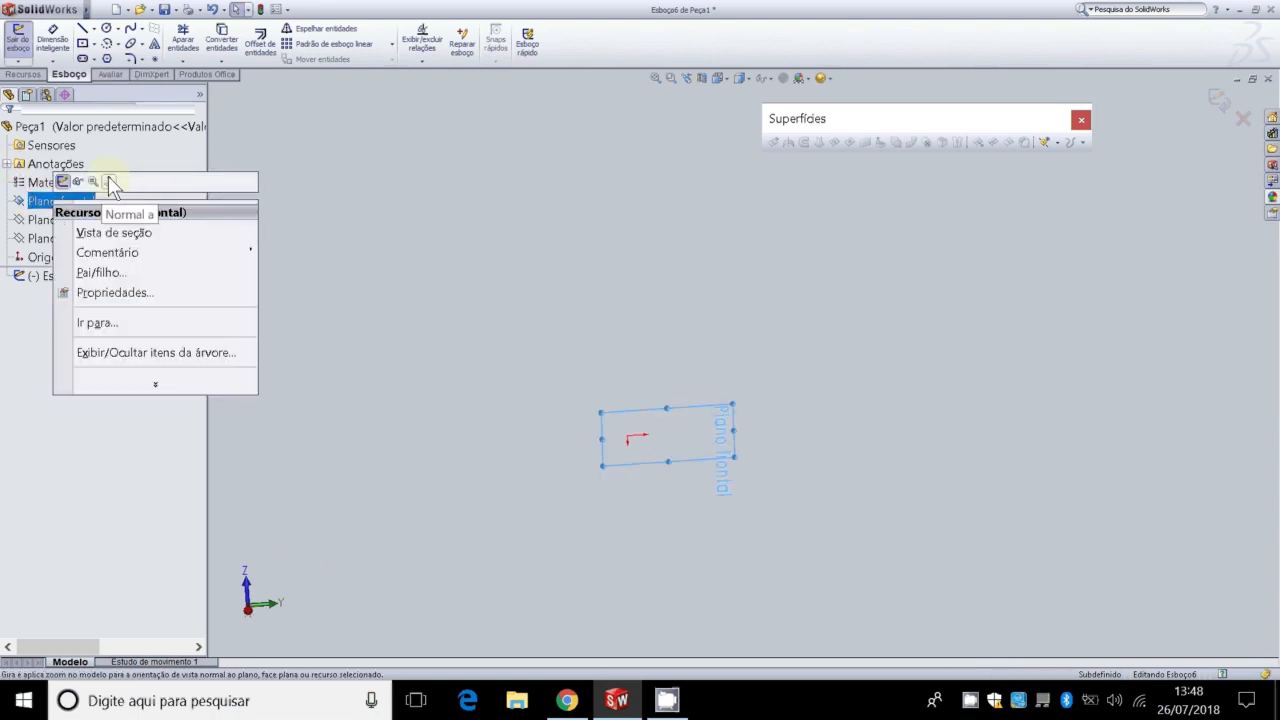
left_click(109, 176)
scroll(714, 278, "down", 3)
left_click(131, 28)
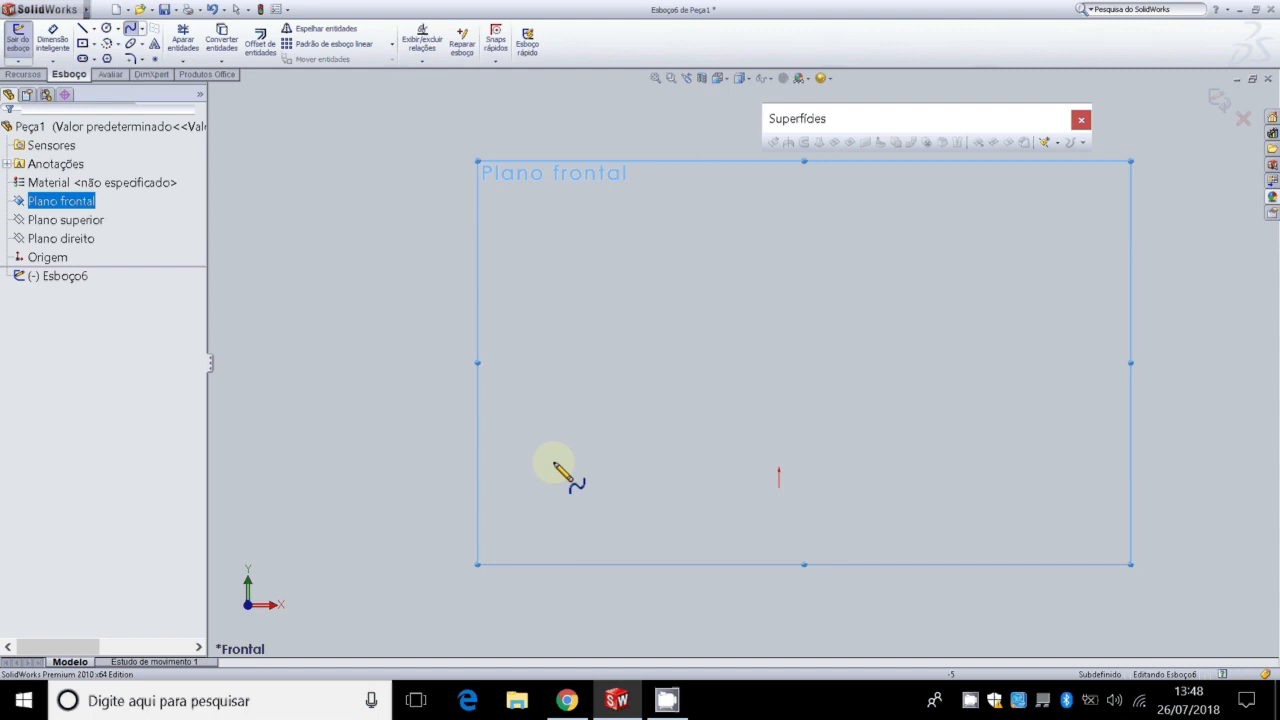
left_click(517, 321)
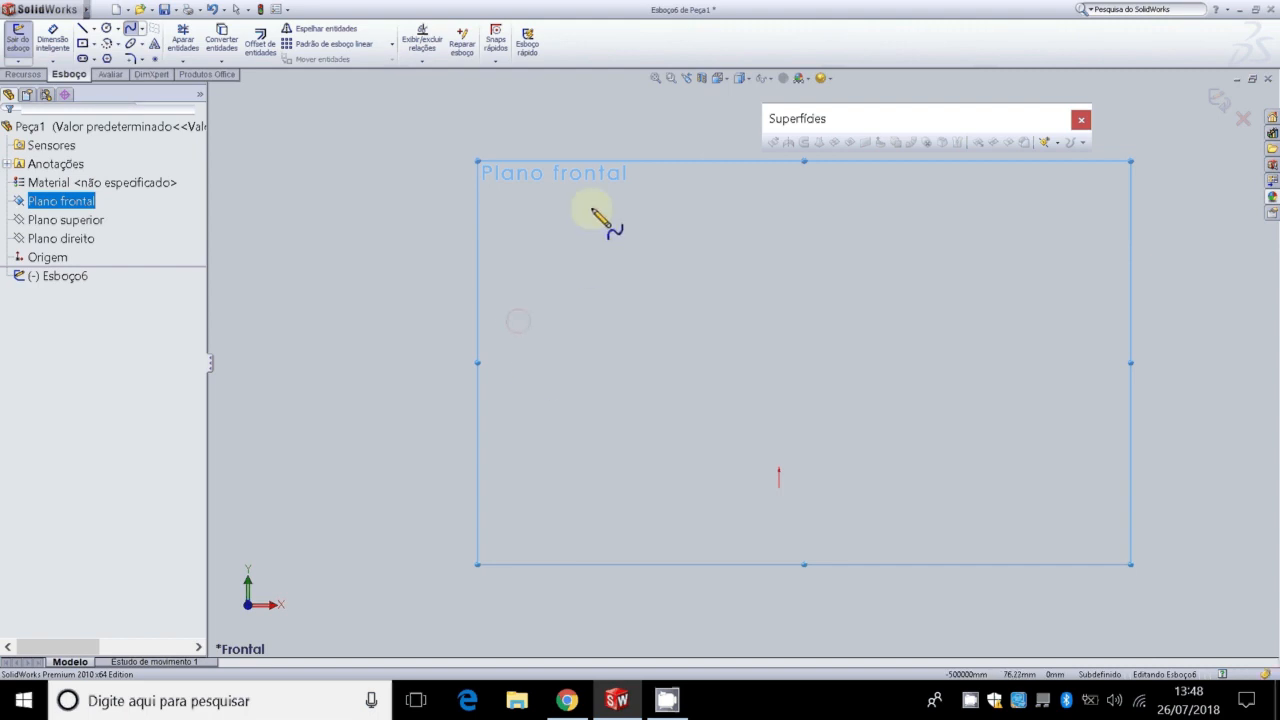
left_click(142, 29)
left_click(562, 357)
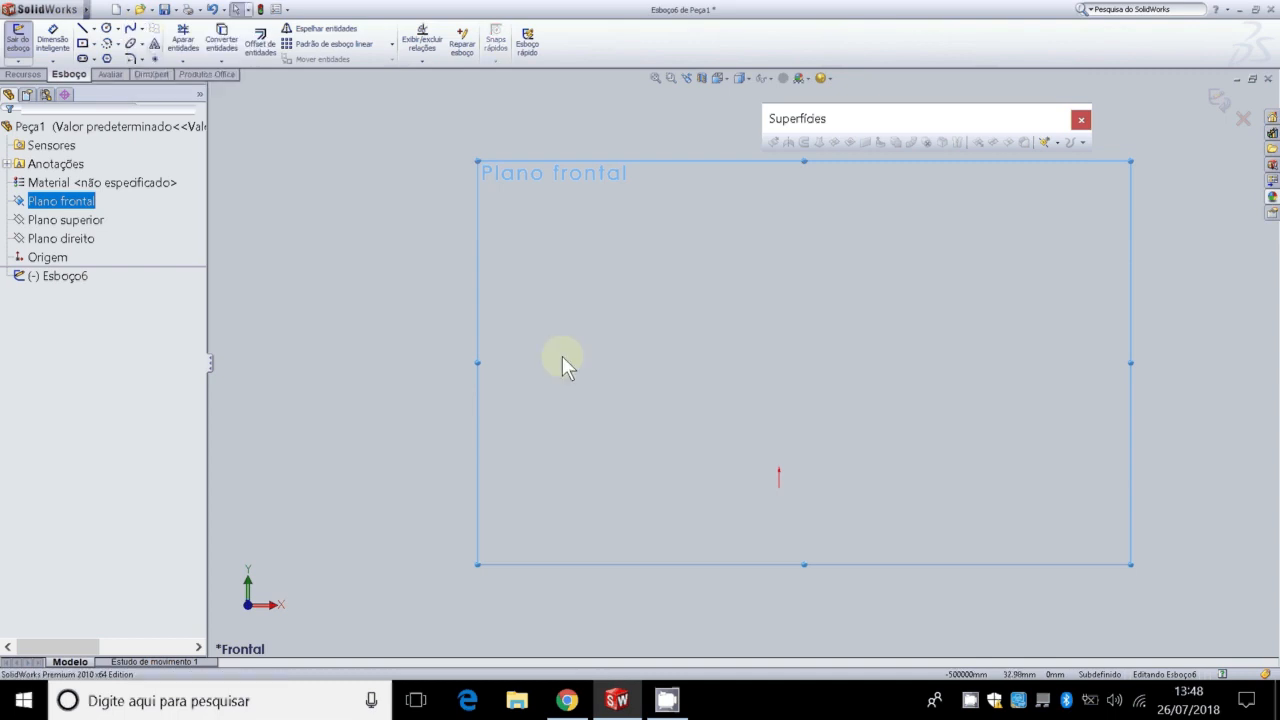
left_click(131, 33)
left_click(541, 330)
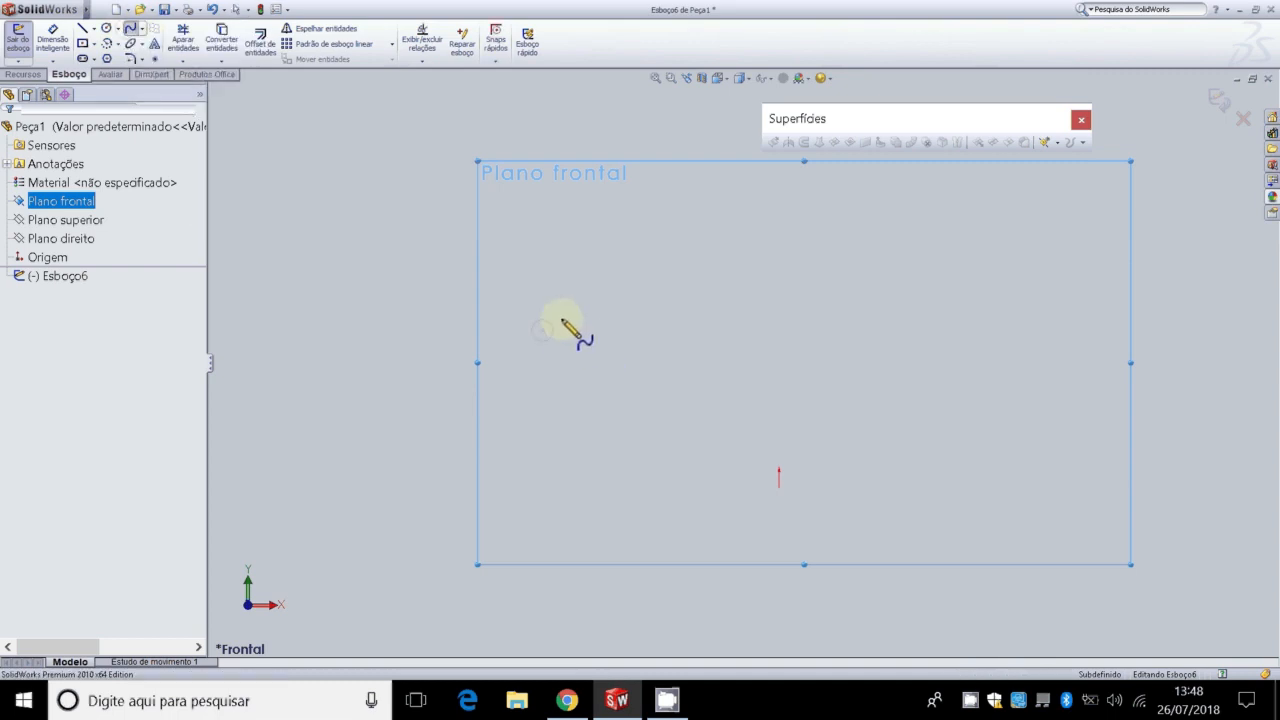
left_click(712, 213)
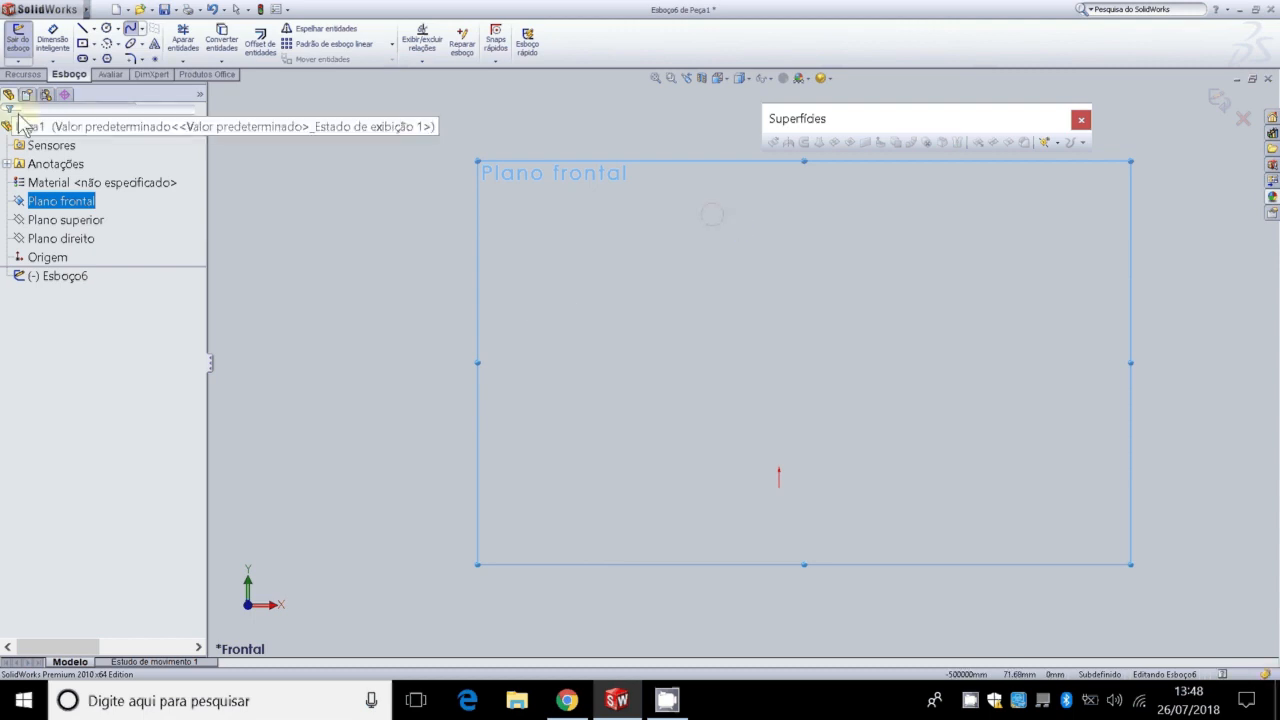
left_click(18, 38)
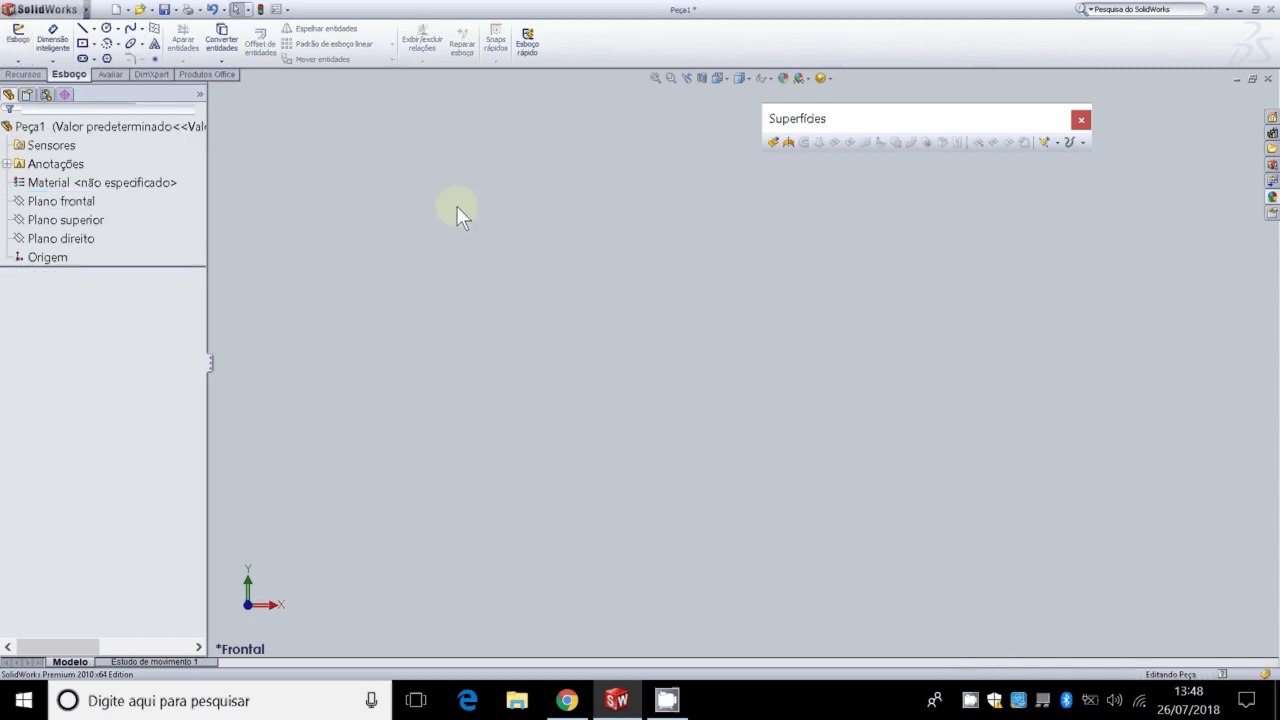
Step: Start a sketch on Plano frontal and draw a wavy five-point spline above the origin
left_click(70, 201)
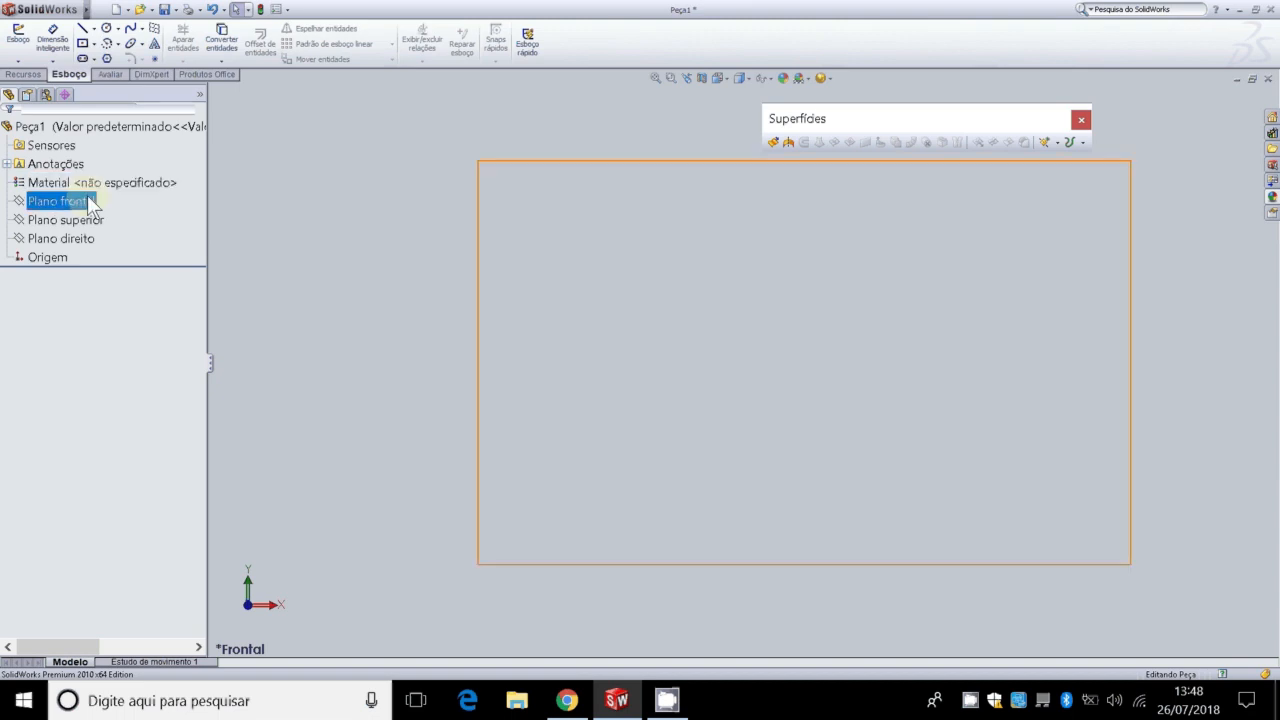
left_click(131, 28)
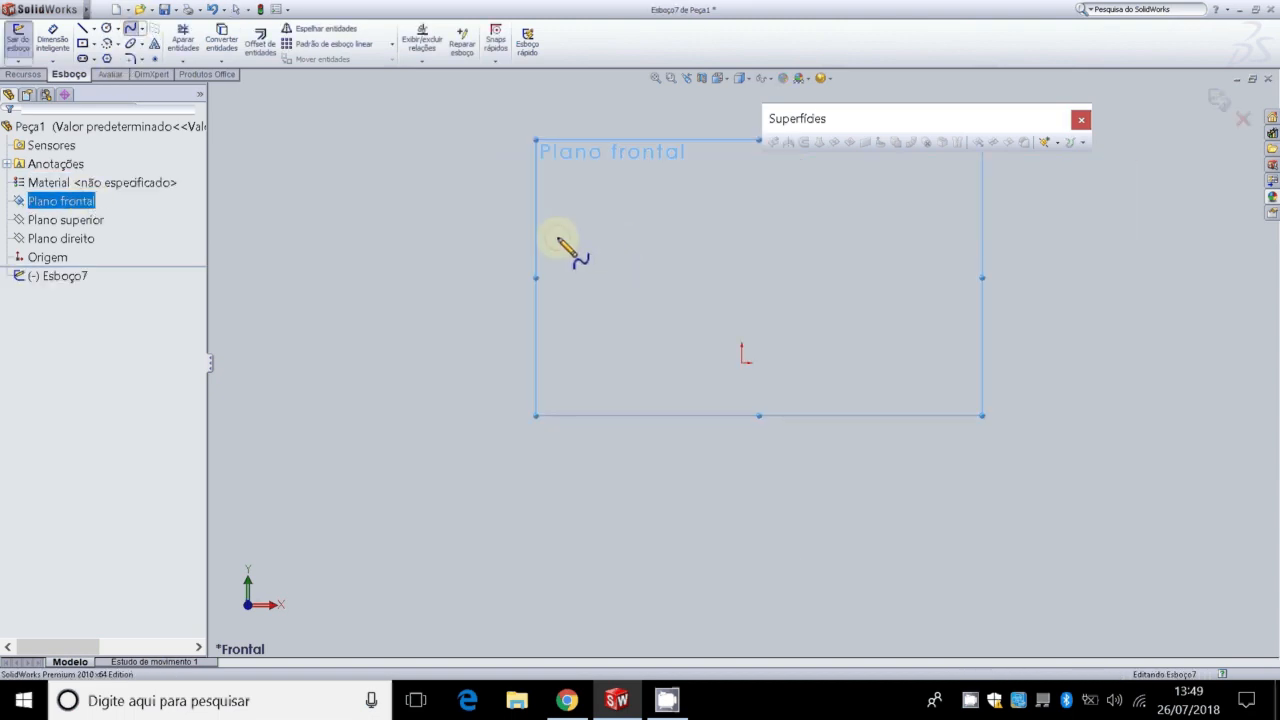
left_click(557, 238)
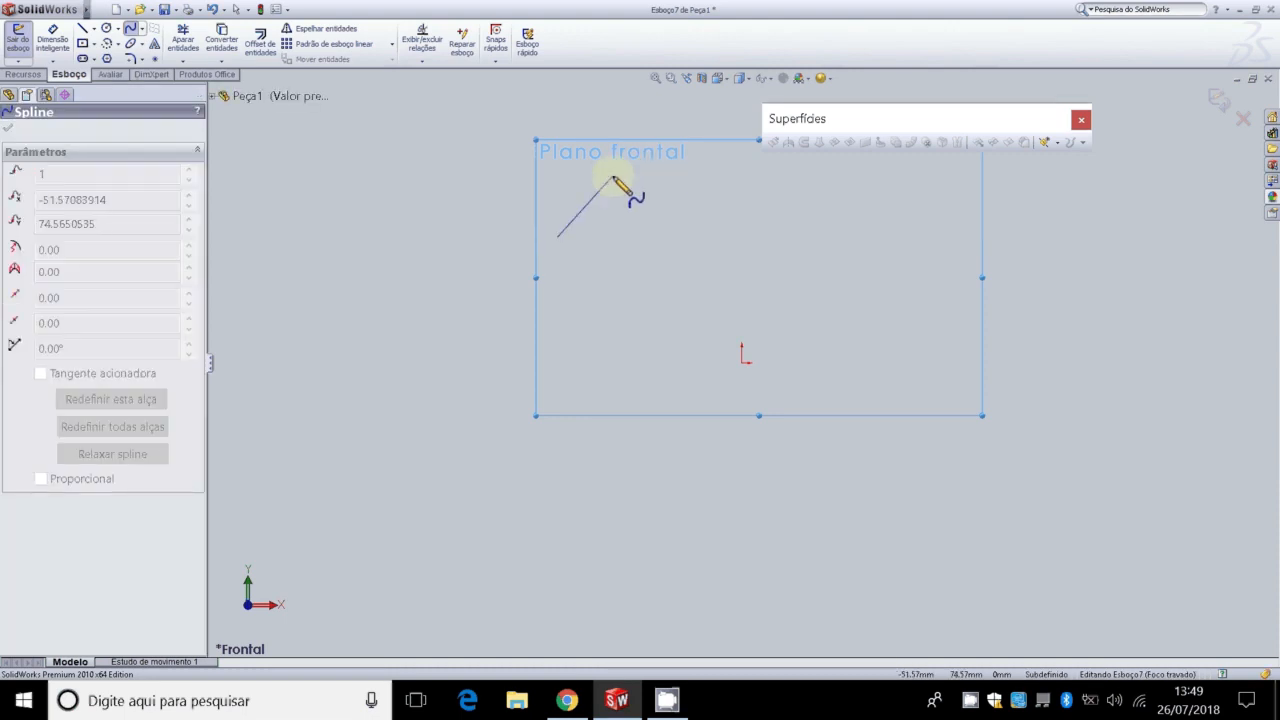
left_click(618, 176)
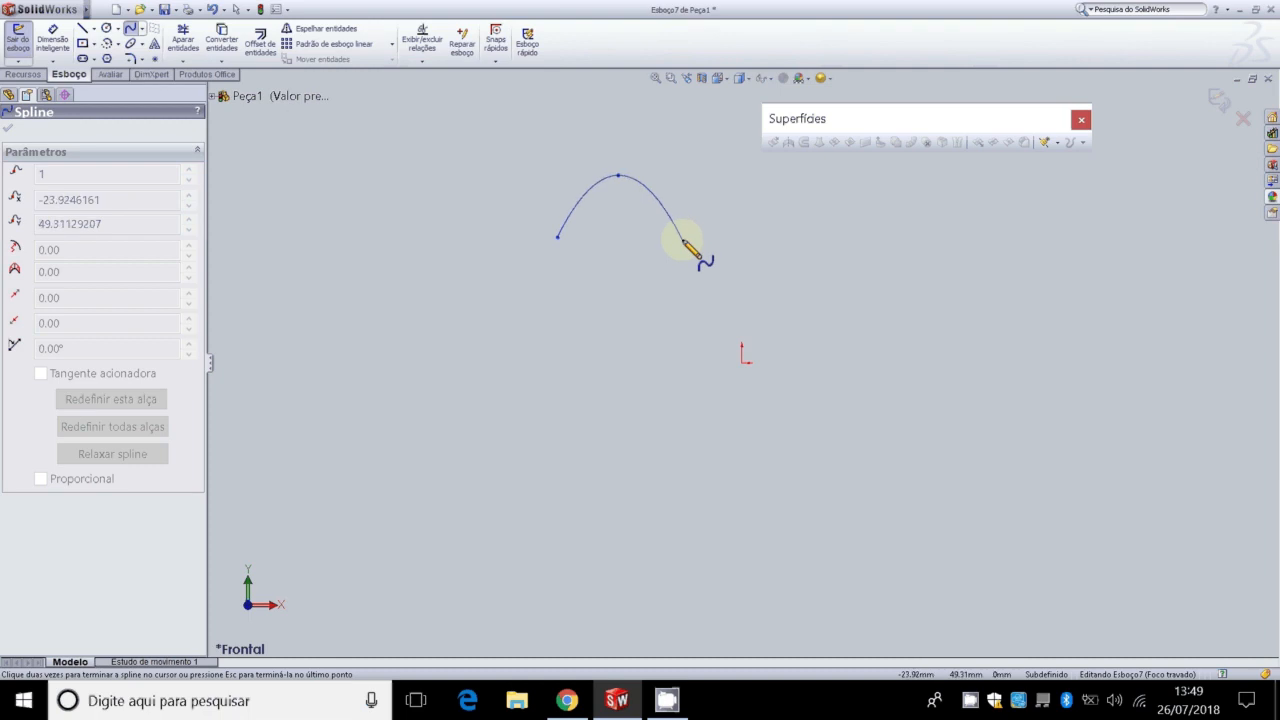
left_click(741, 236)
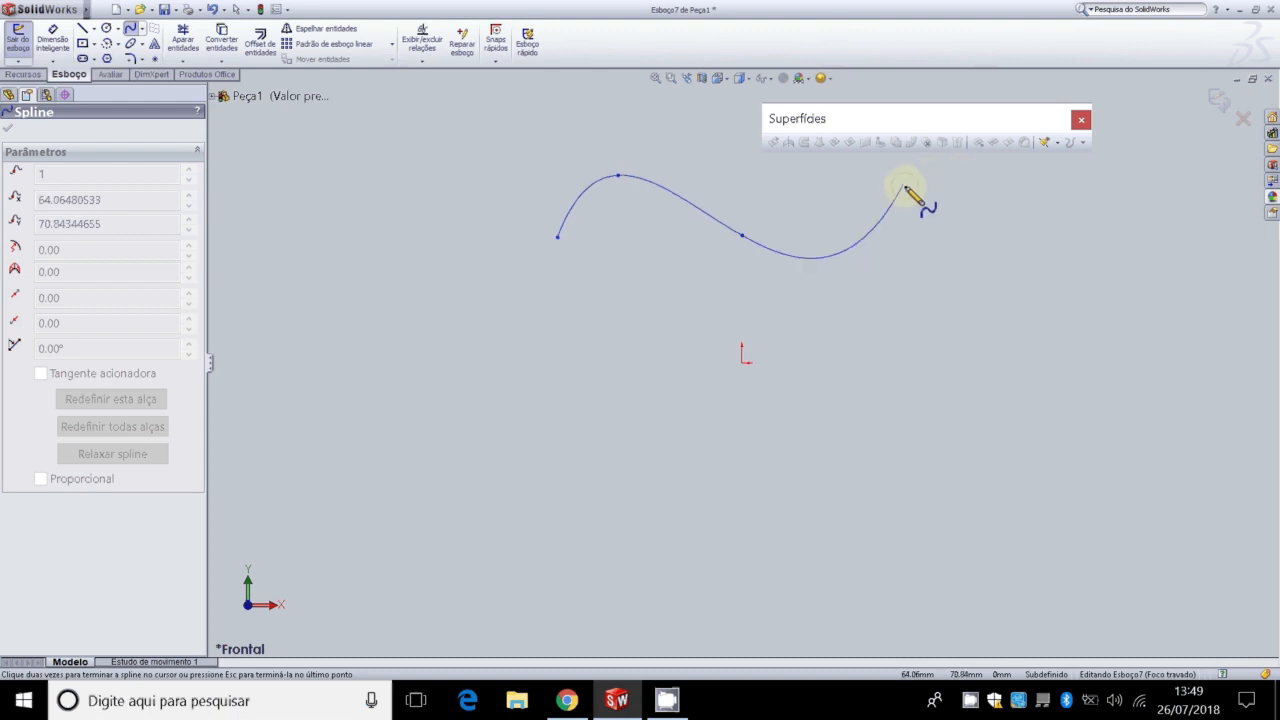
left_click(904, 187)
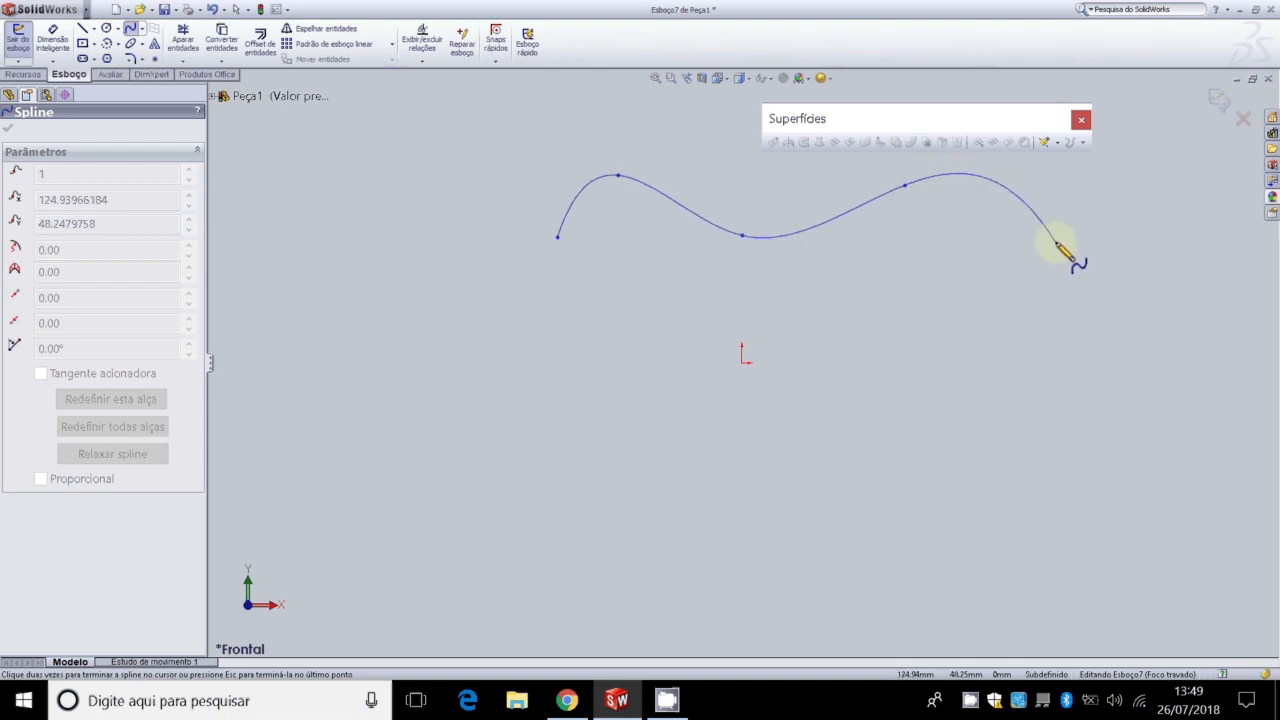
double_click(1056, 242)
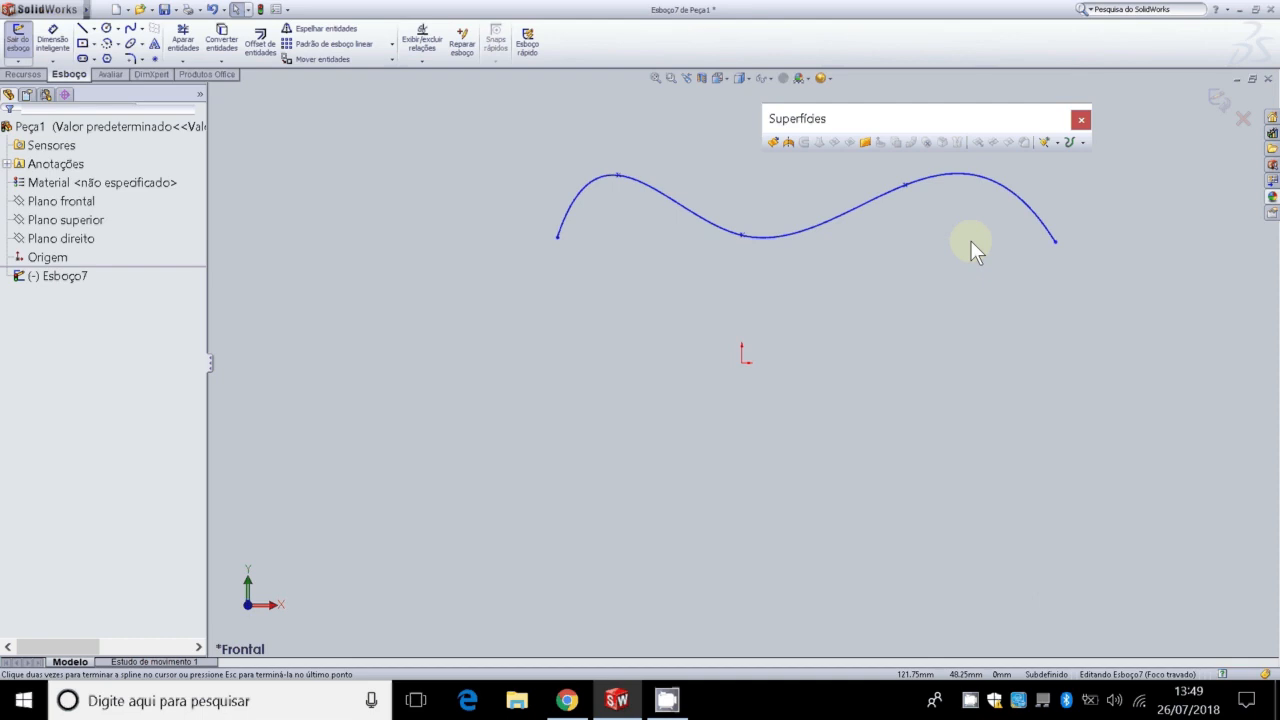
Step: Move the whole wavy spline slightly up and toward negative X, and exit the sketch
left_click_drag(773, 238, 728, 218)
left_click(931, 335)
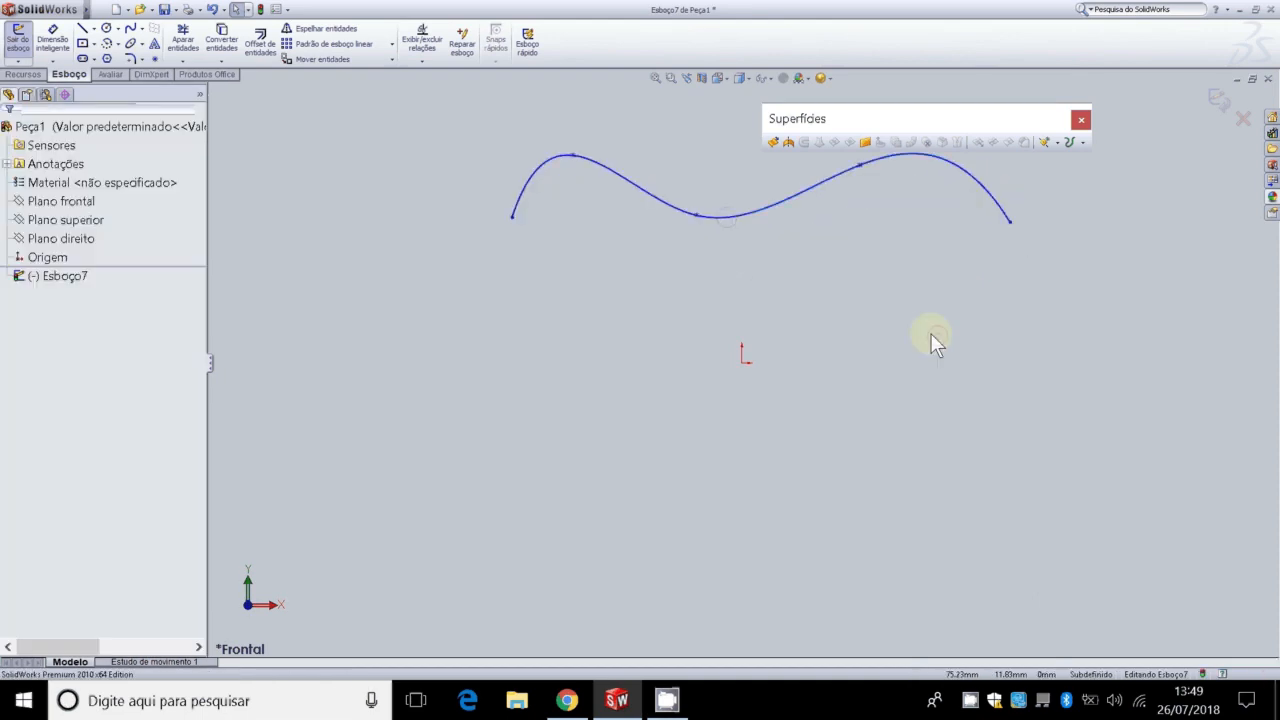
left_click(31, 42)
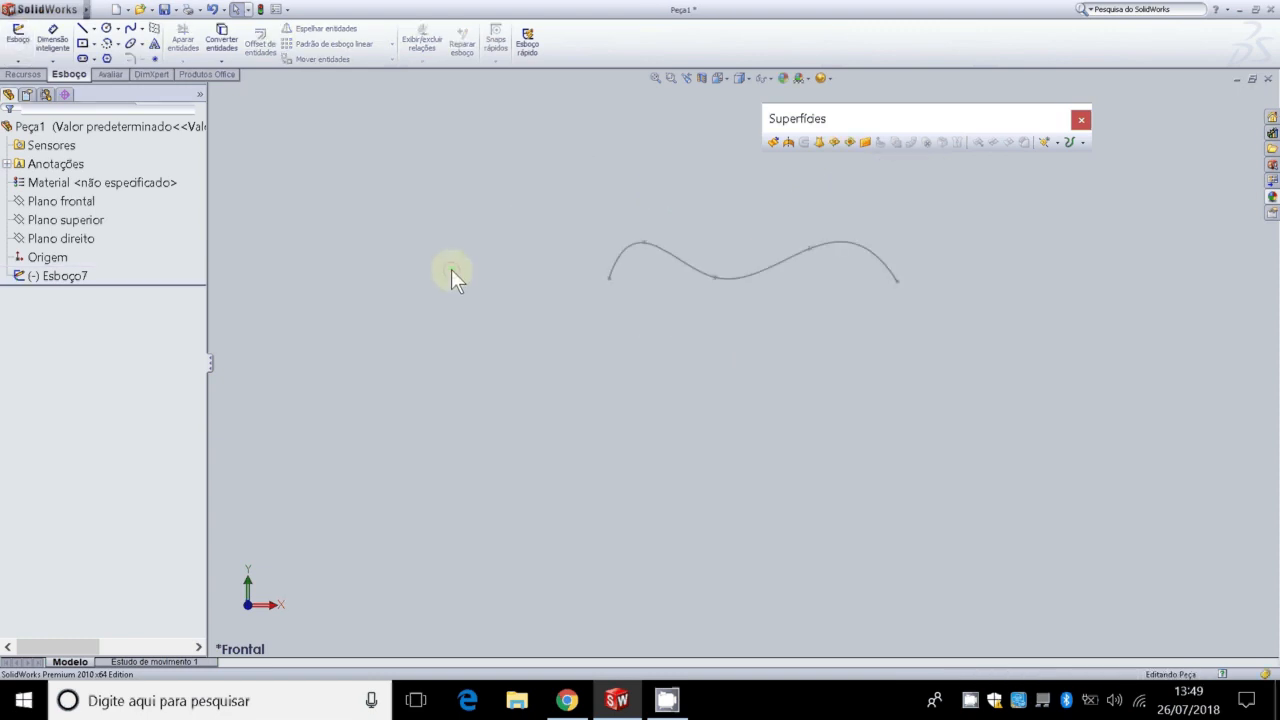
Step: Sketch a two-point spline on Plano superior, parallel to the wavy curve about 270 mm away, with ends level with that curve's ends
key("shift+Right")
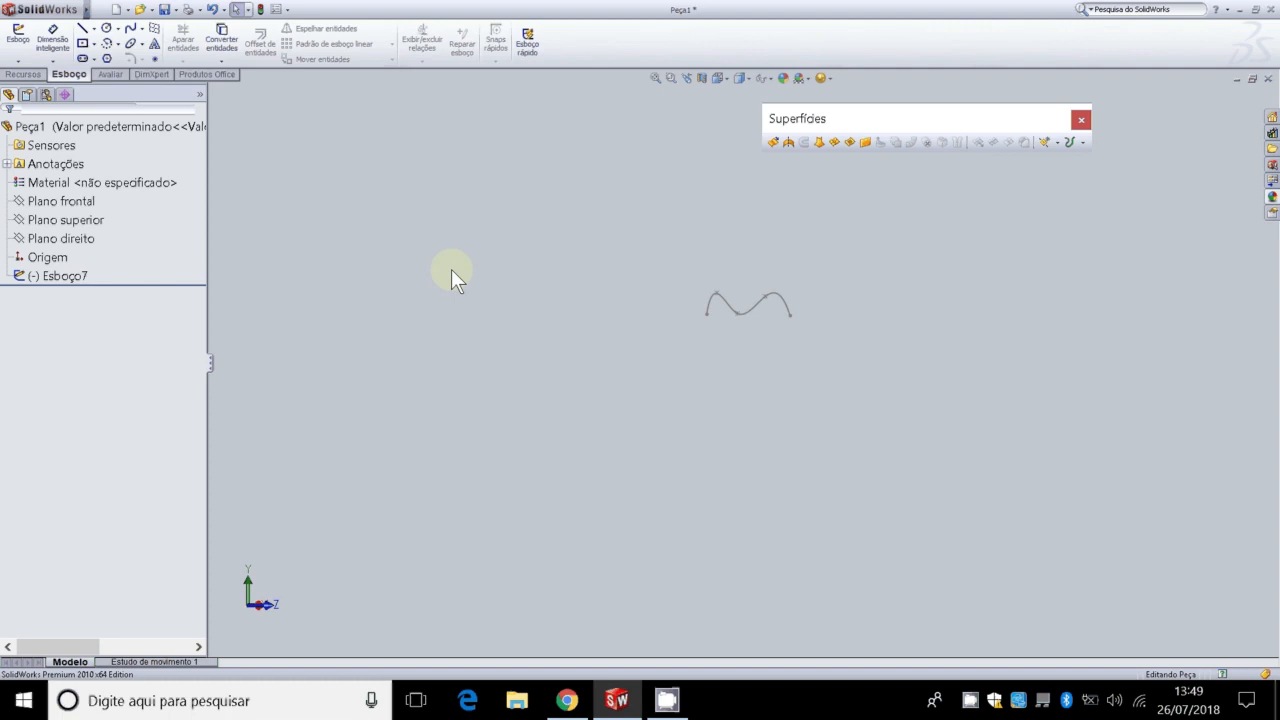
key("shift+Down")
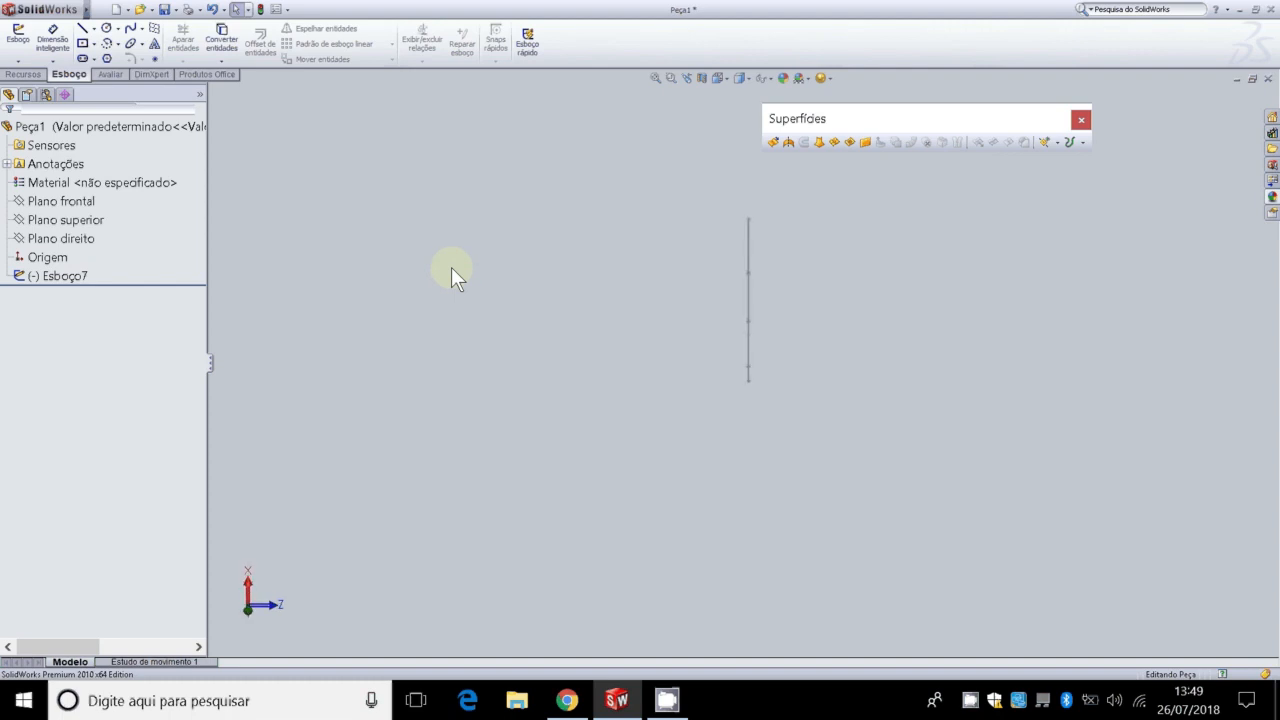
left_click(62, 221)
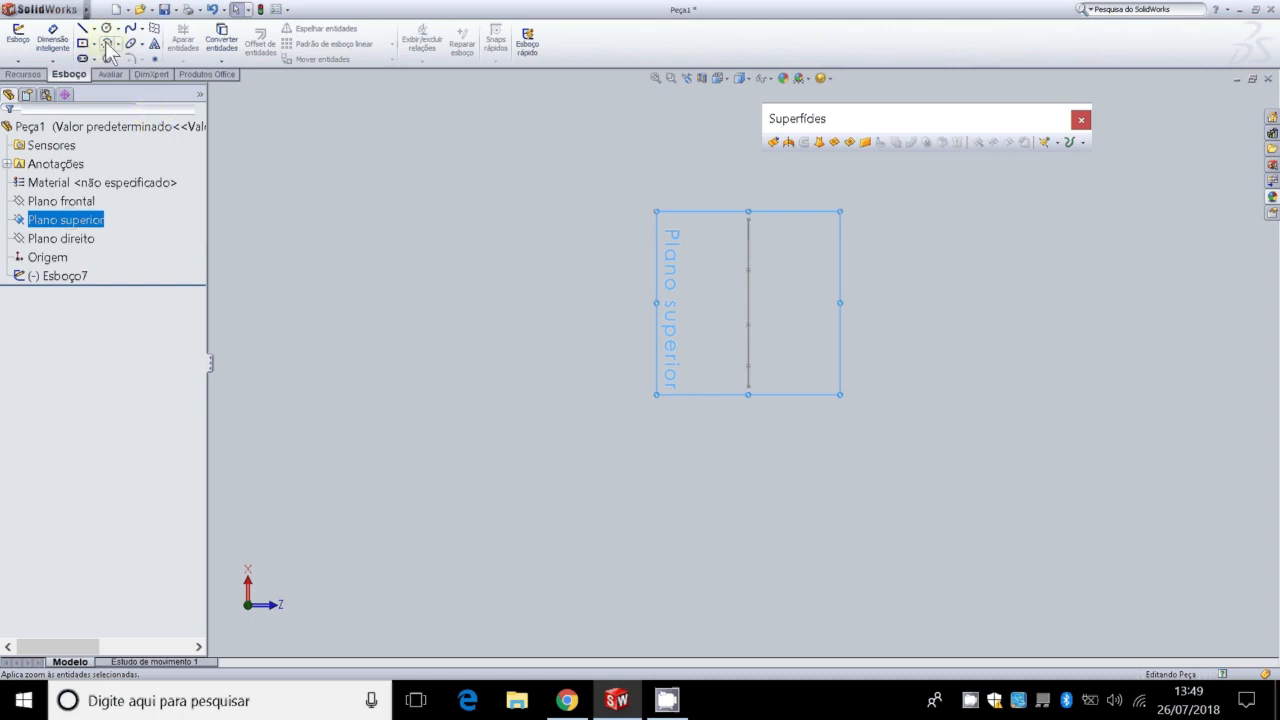
left_click(130, 28)
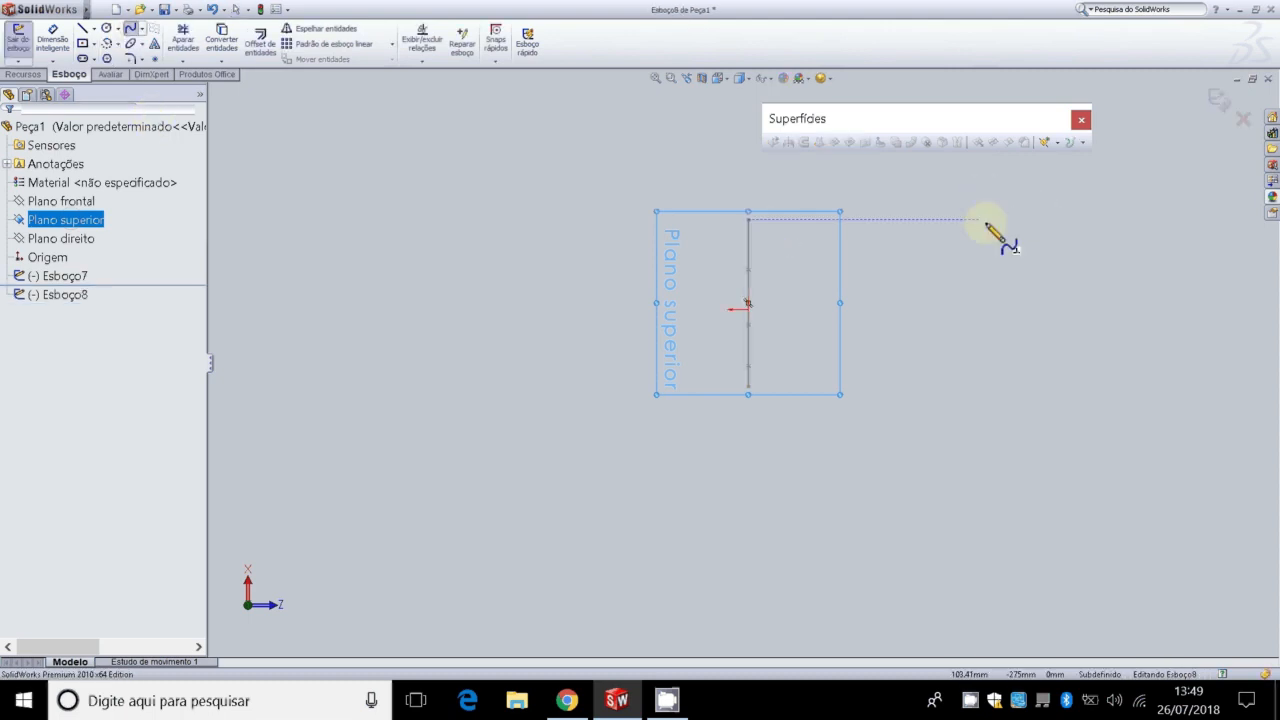
left_click(973, 220)
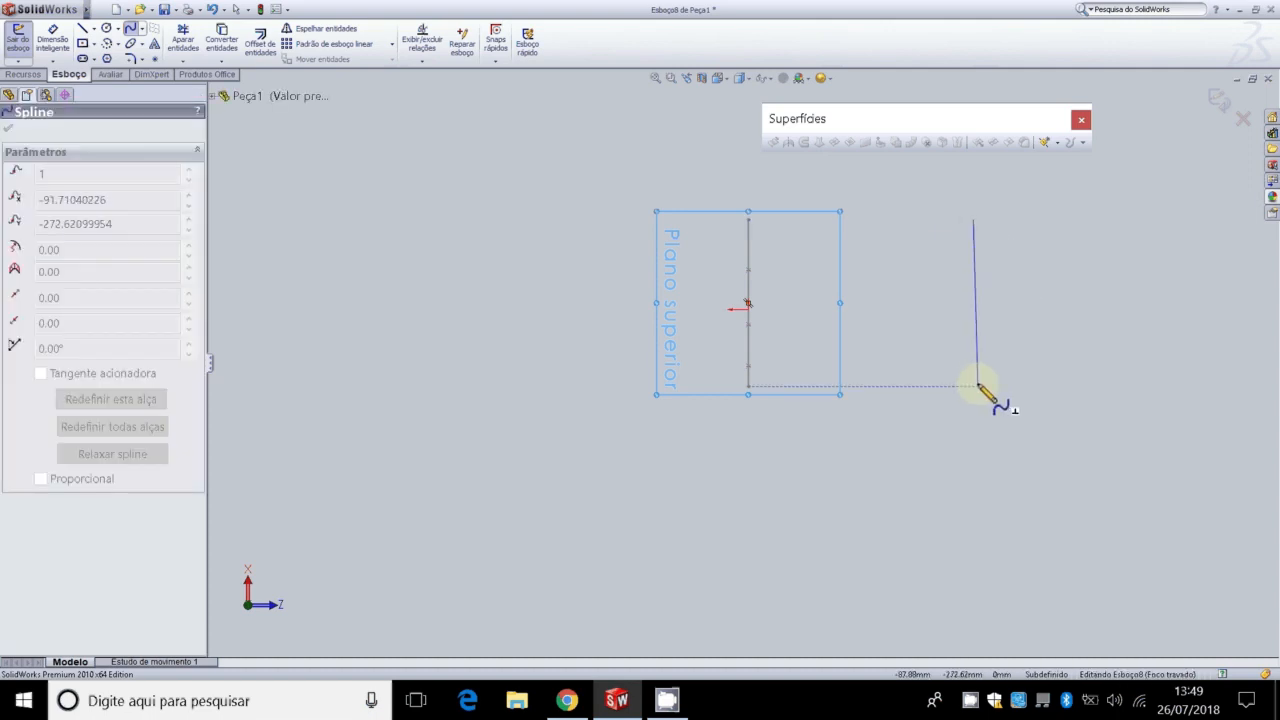
left_click(978, 385)
key("Escape")
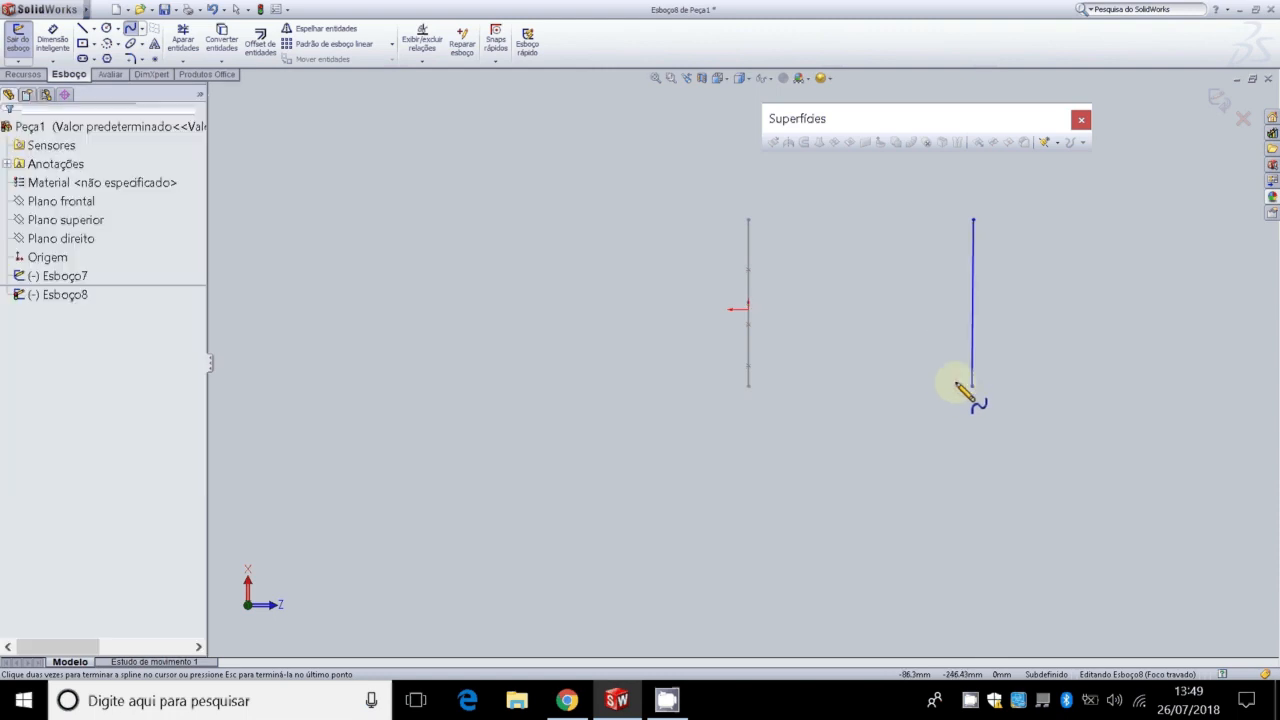
key("Escape")
Step: Bend the two-point spline into a curve bulging away from the wavy profile, and exit the sketch
left_click(976, 343)
scroll(1032, 350, "down", 1)
left_click_drag(955, 278, 1003, 269)
left_click(323, 203)
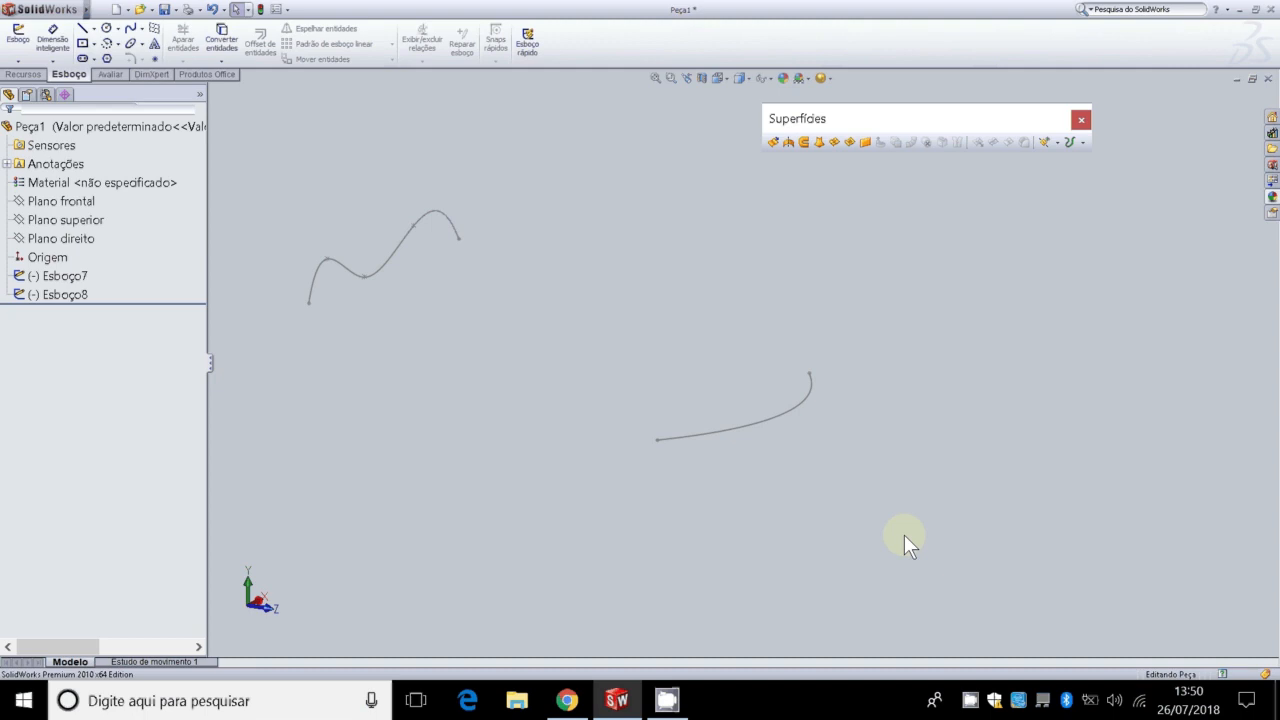
Step: Start a boundary surface with Esboço8 and Esboço7 as the Direção 1 curves, picking both at their corresponding ends
left_click(834, 143)
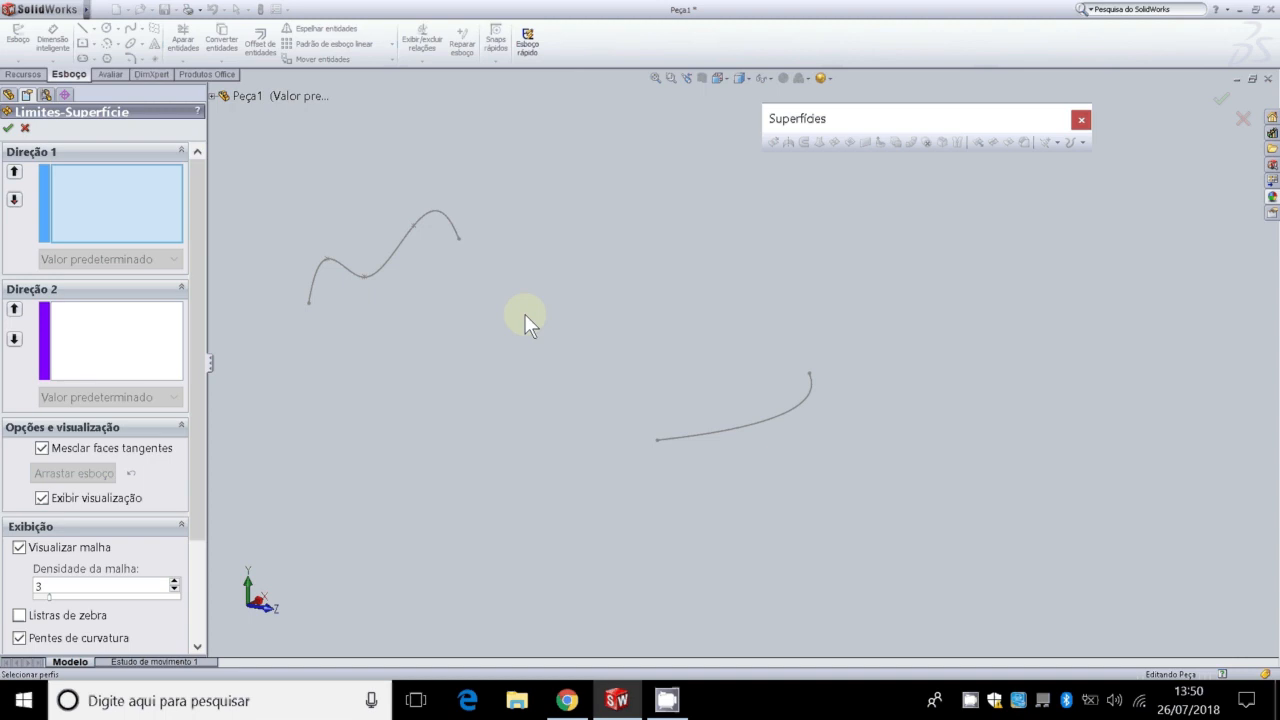
left_click(675, 440)
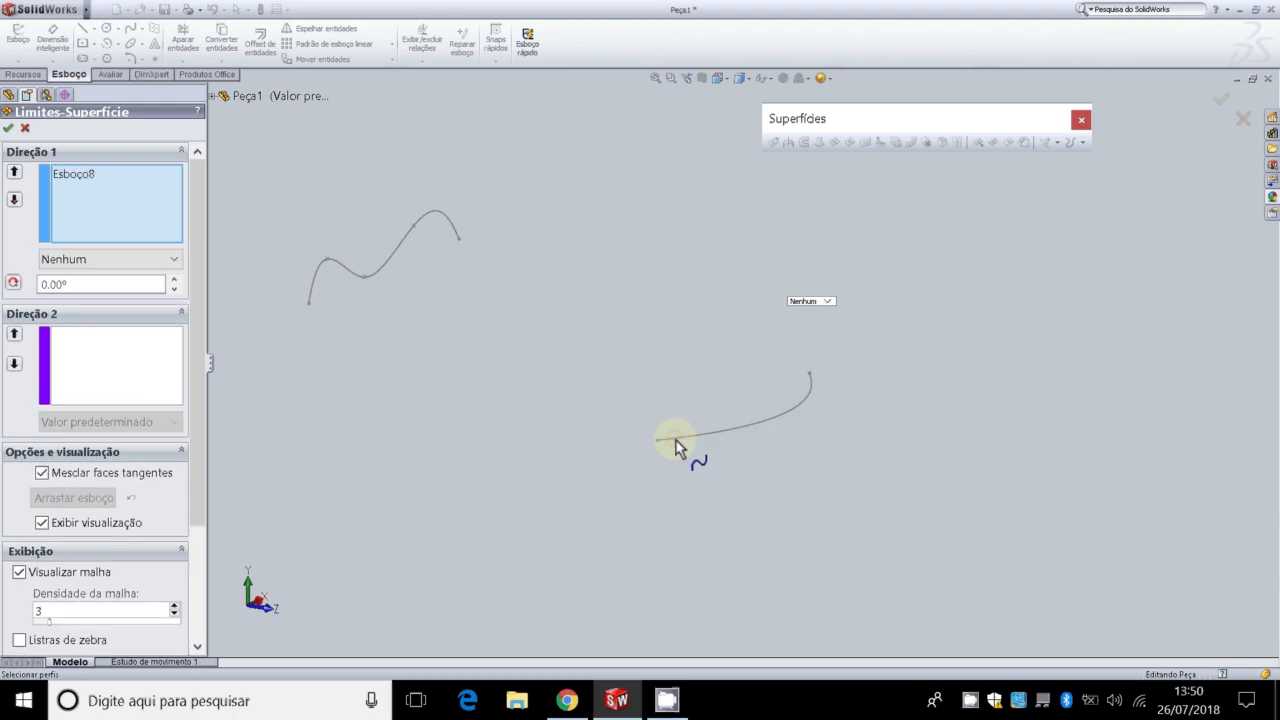
left_click(313, 290)
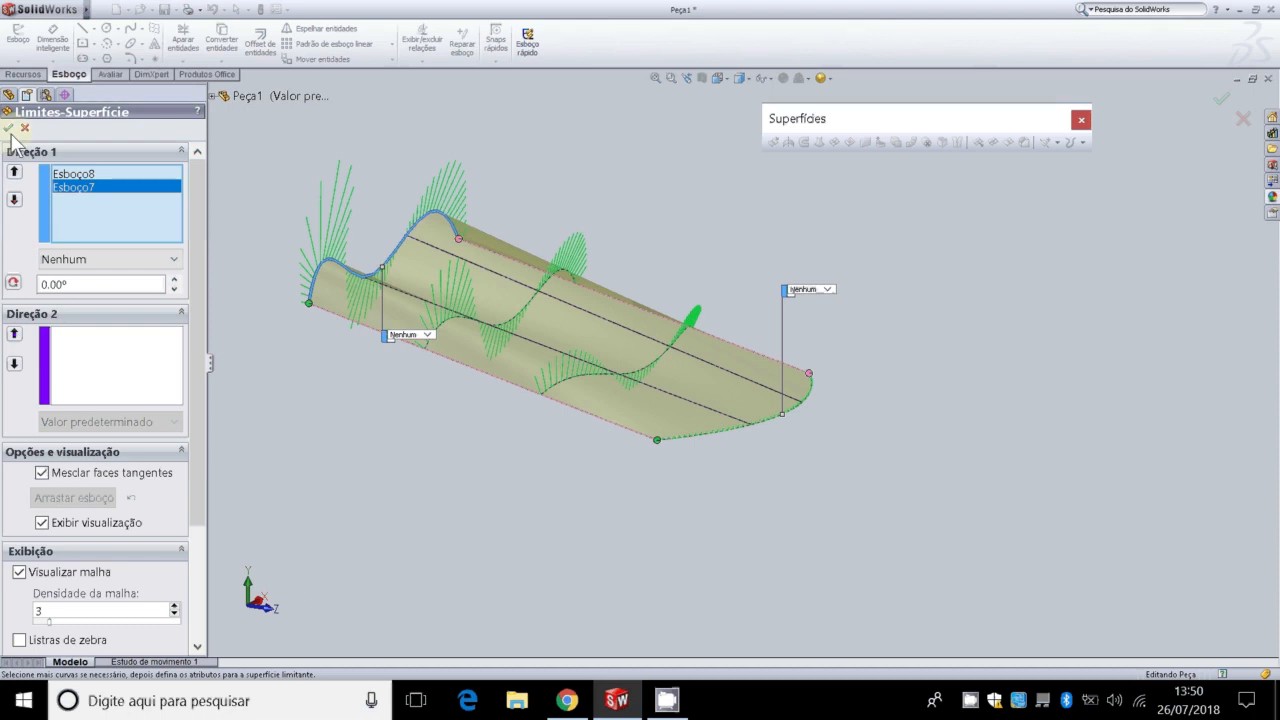
scroll(340, 335, "down", 1)
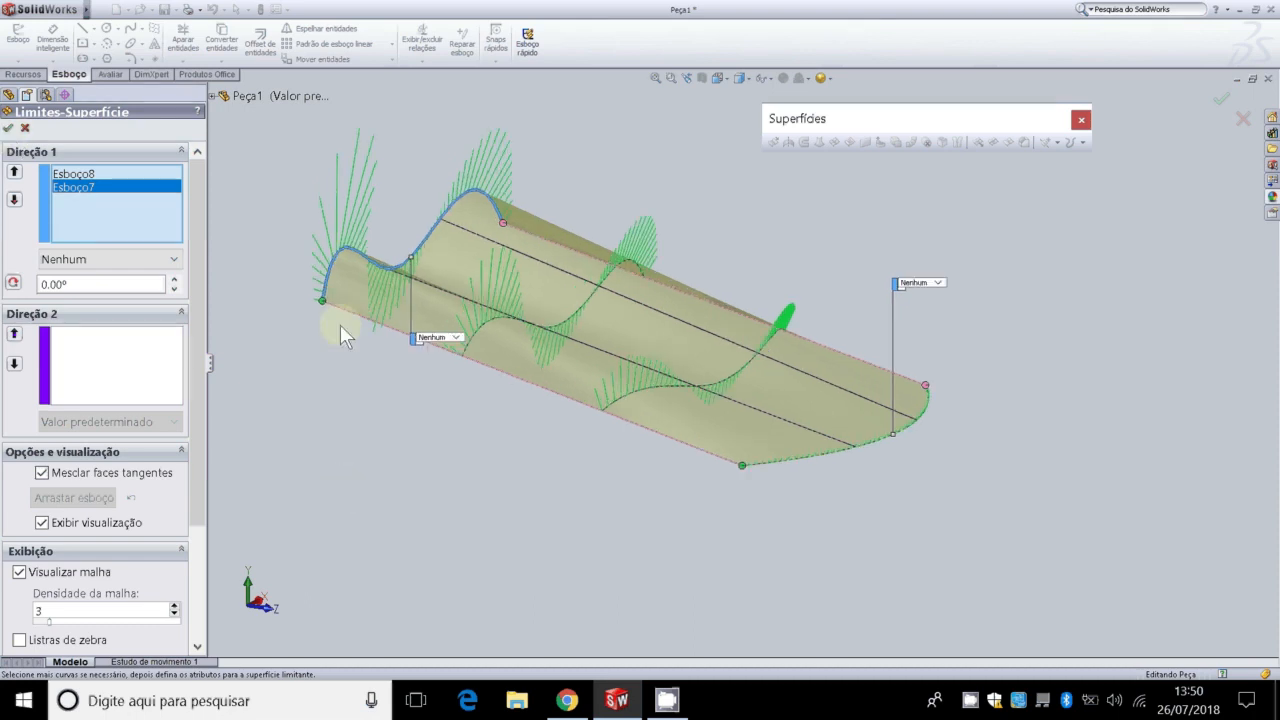
Step: Accept the boundary surface defined in direction 1 by Esboço8 and Esboço7
scroll(340, 324, "down", 1)
scroll(625, 233, "up", 1)
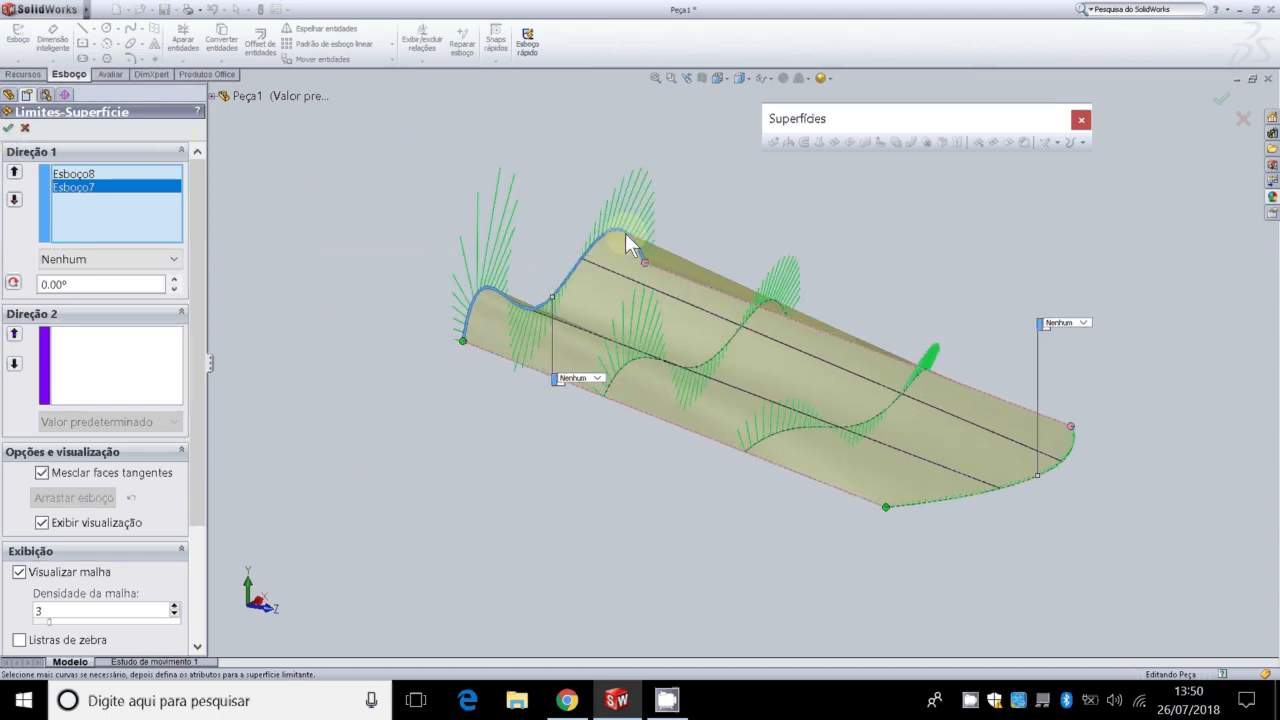
scroll(625, 233, "up", 1)
left_click(9, 129)
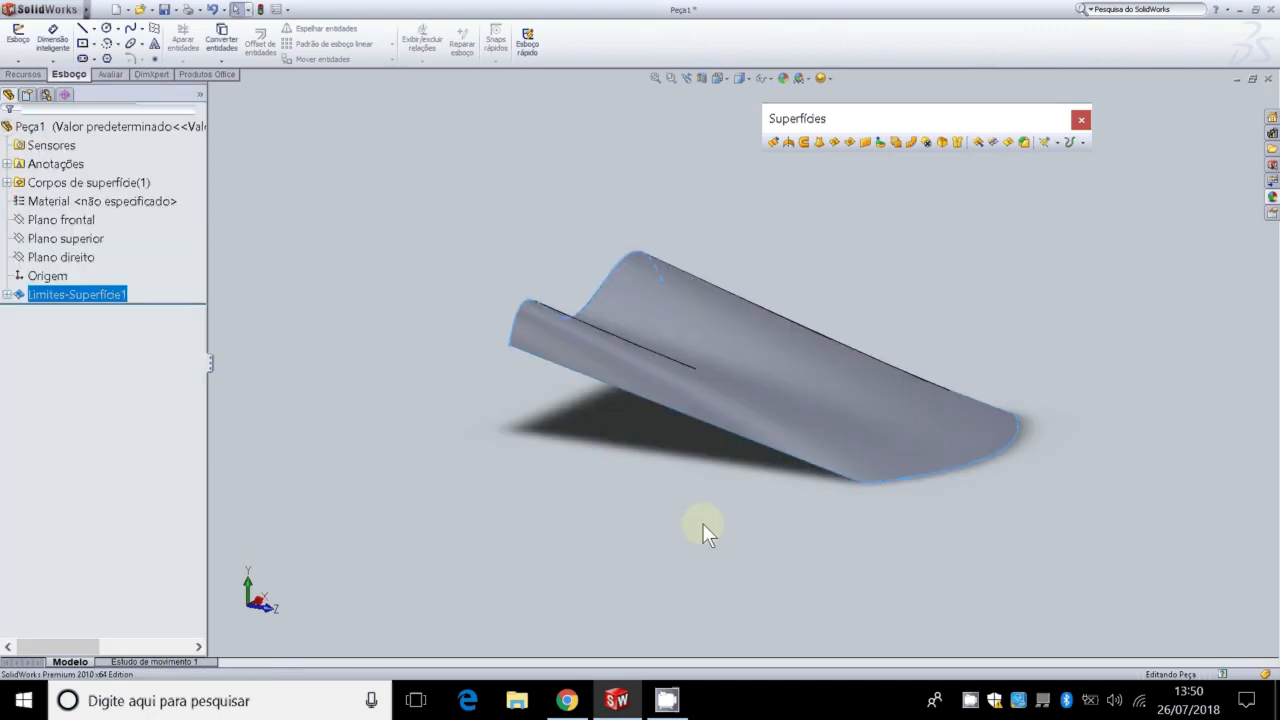
Step: Inspect the finished boundary surface from different angles, including along its length and from the side
key("Left")
key("Left")
key("Left")
key("Left")
key("Left")
key("Left")
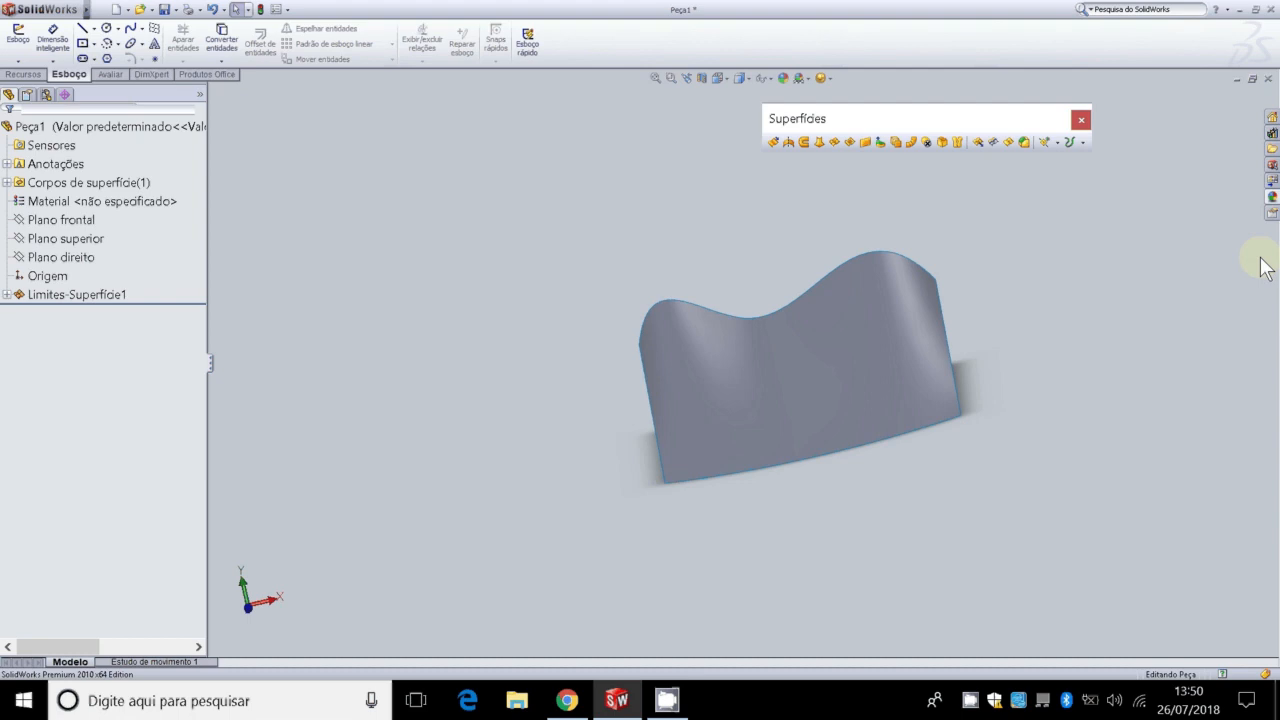
key("Left")
key("Left")
key("Left")
key("Left")
key("Left")
key("Left")
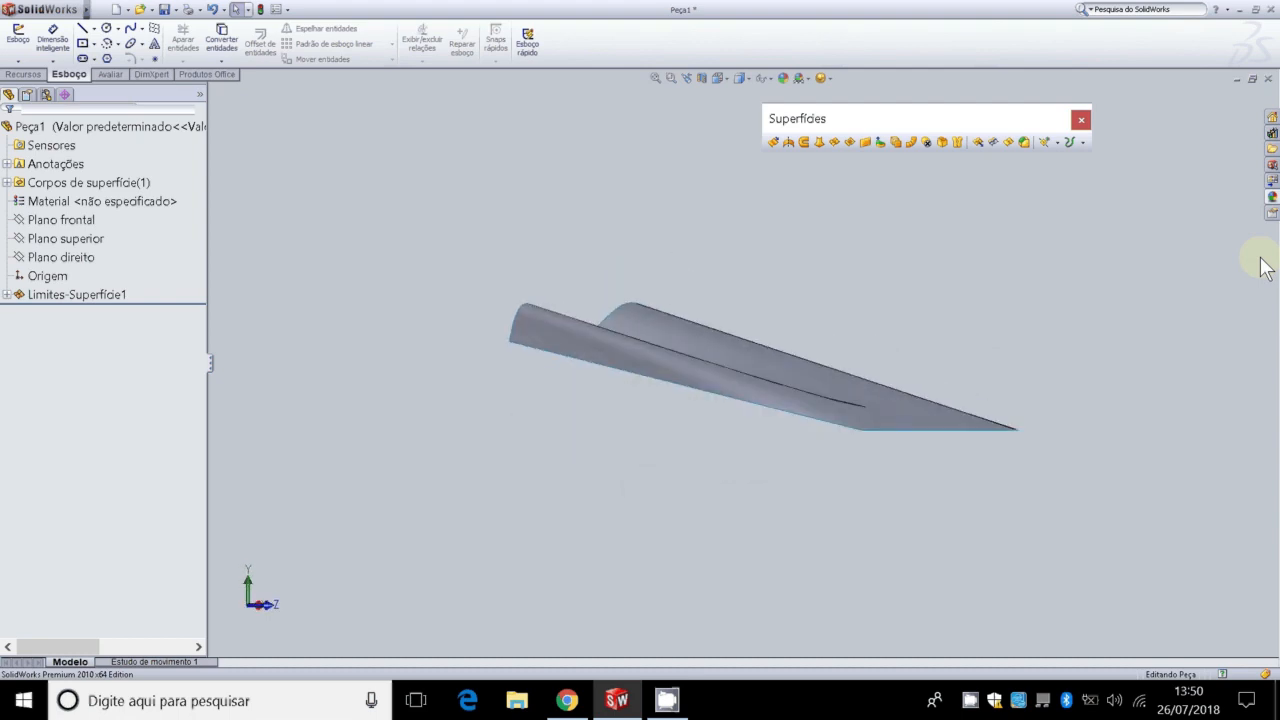
key("Up")
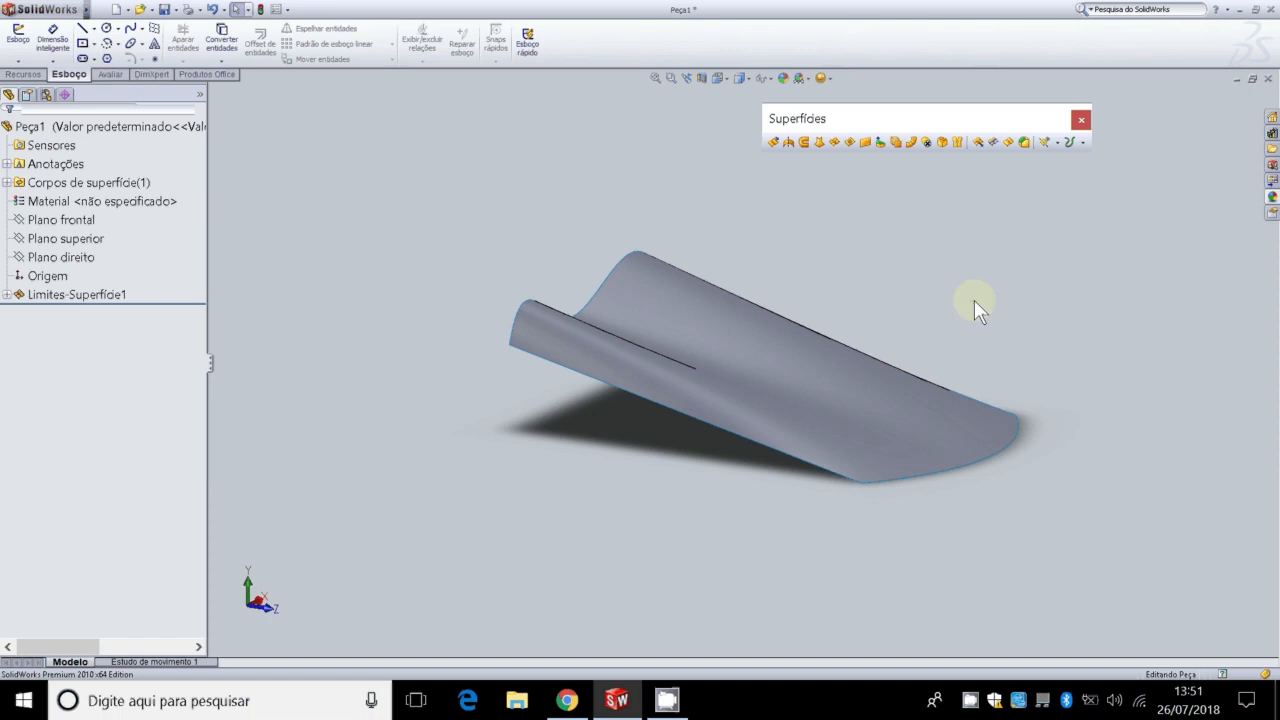
middle_click_drag(974, 300, 974, 314)
Step: Open the Limites-Superfície1 feature for editing
left_click(70, 296)
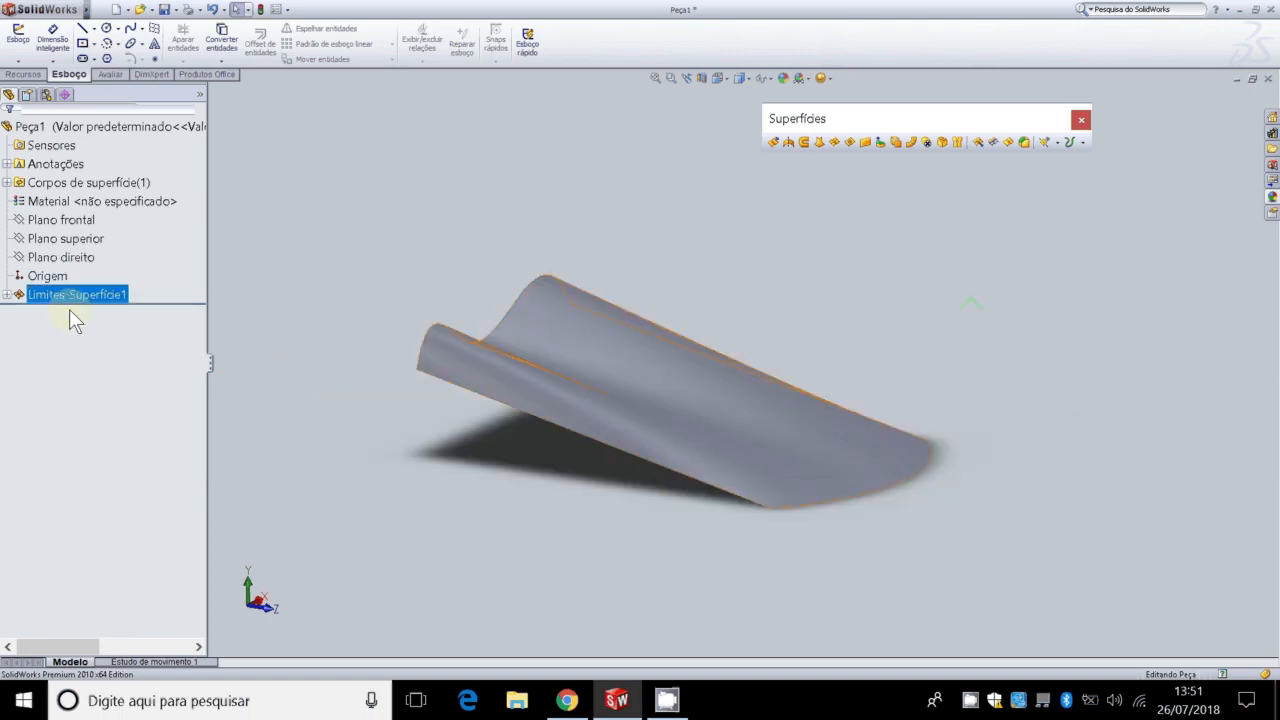
right_click(80, 300)
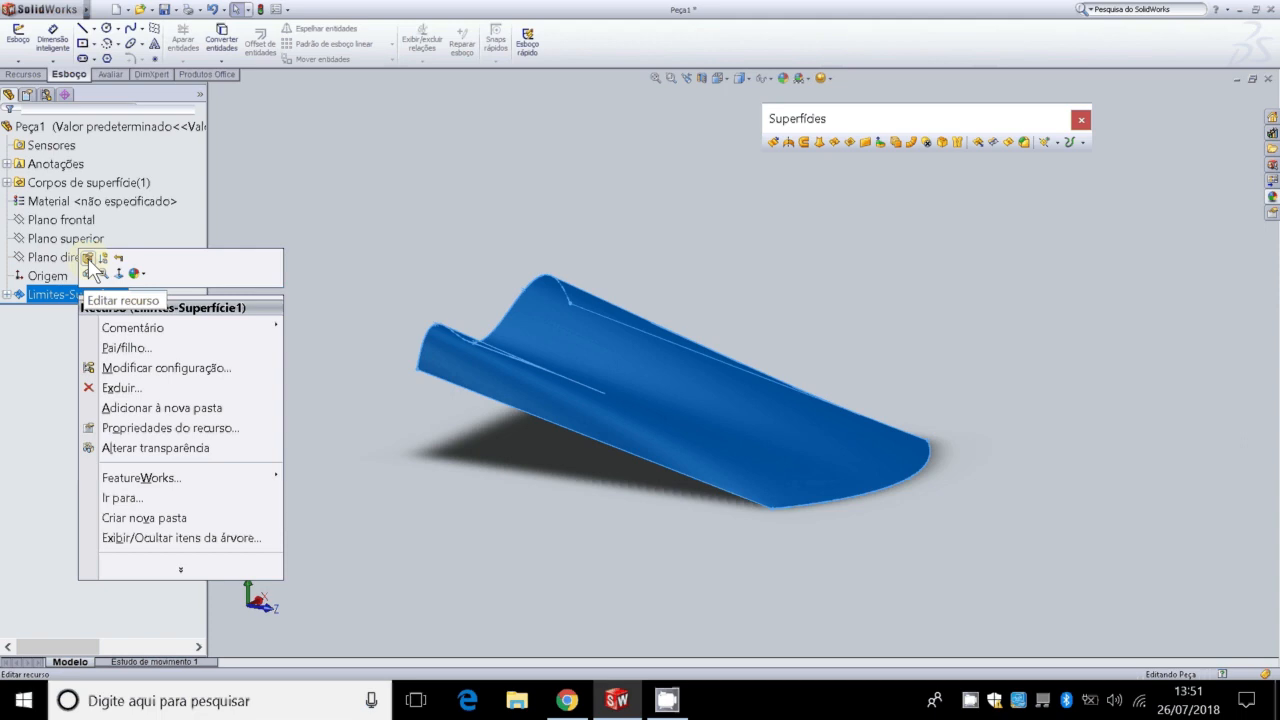
left_click(88, 259)
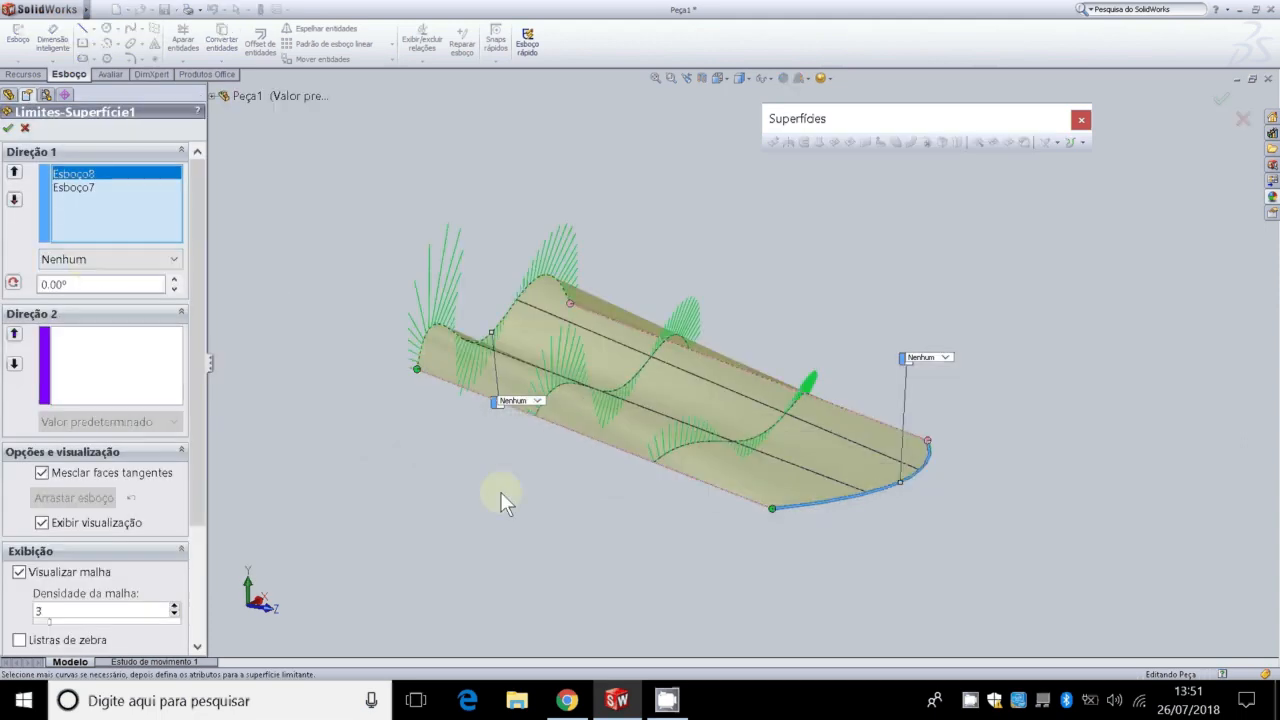
Step: Examine the curvature combs along the wavy end profile, the intermediate sections and the curved far end of the surface preview
scroll(508, 468, "down", 2)
scroll(508, 468, "up", 1)
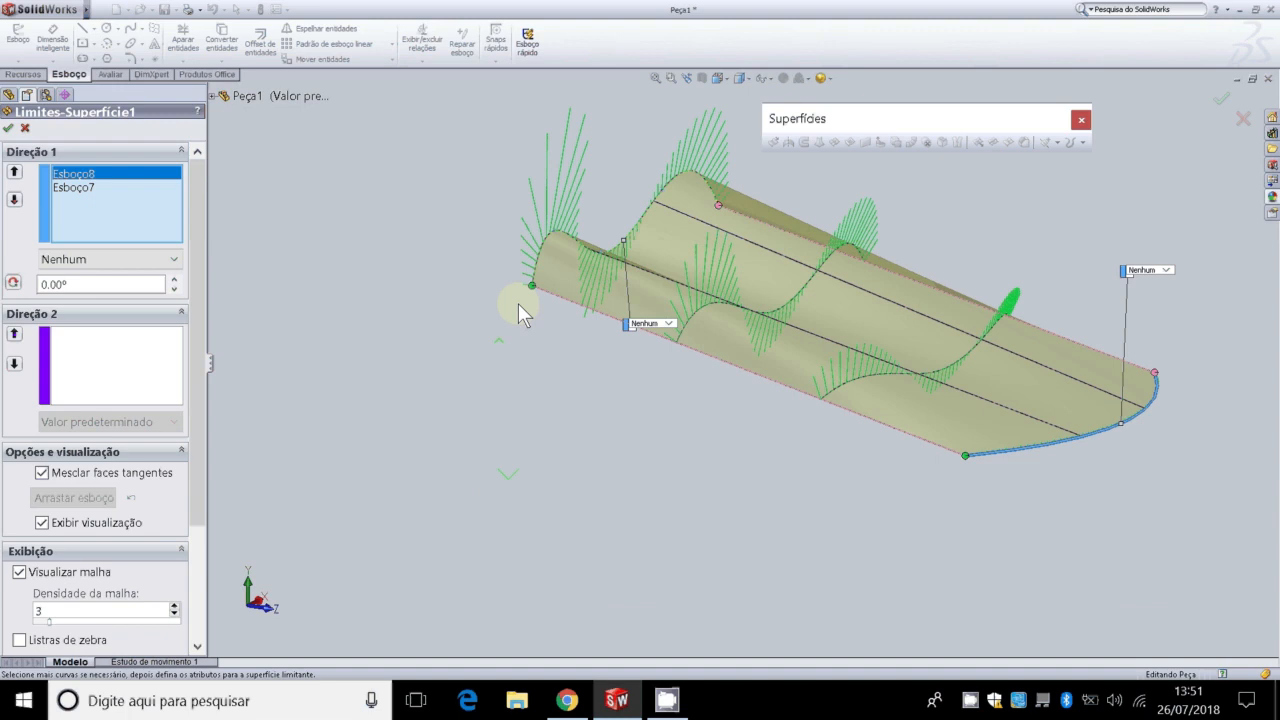
scroll(649, 168, "down", 2)
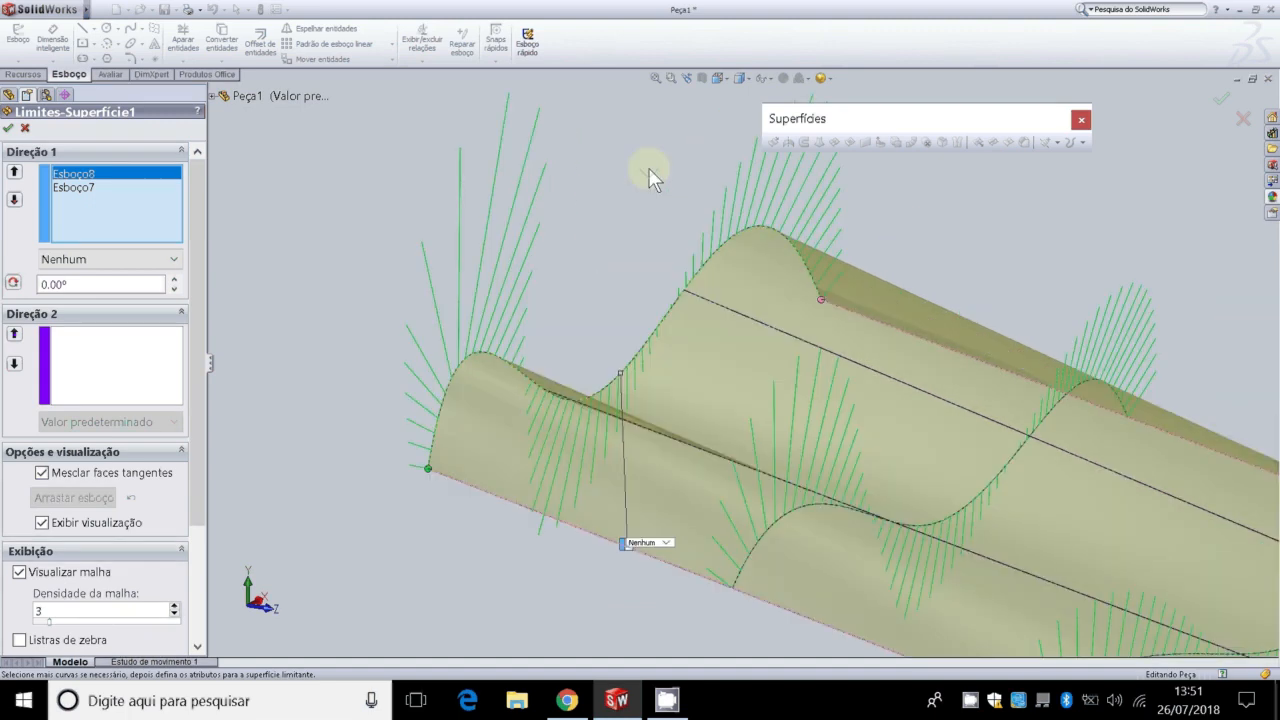
scroll(649, 168, "down", 1)
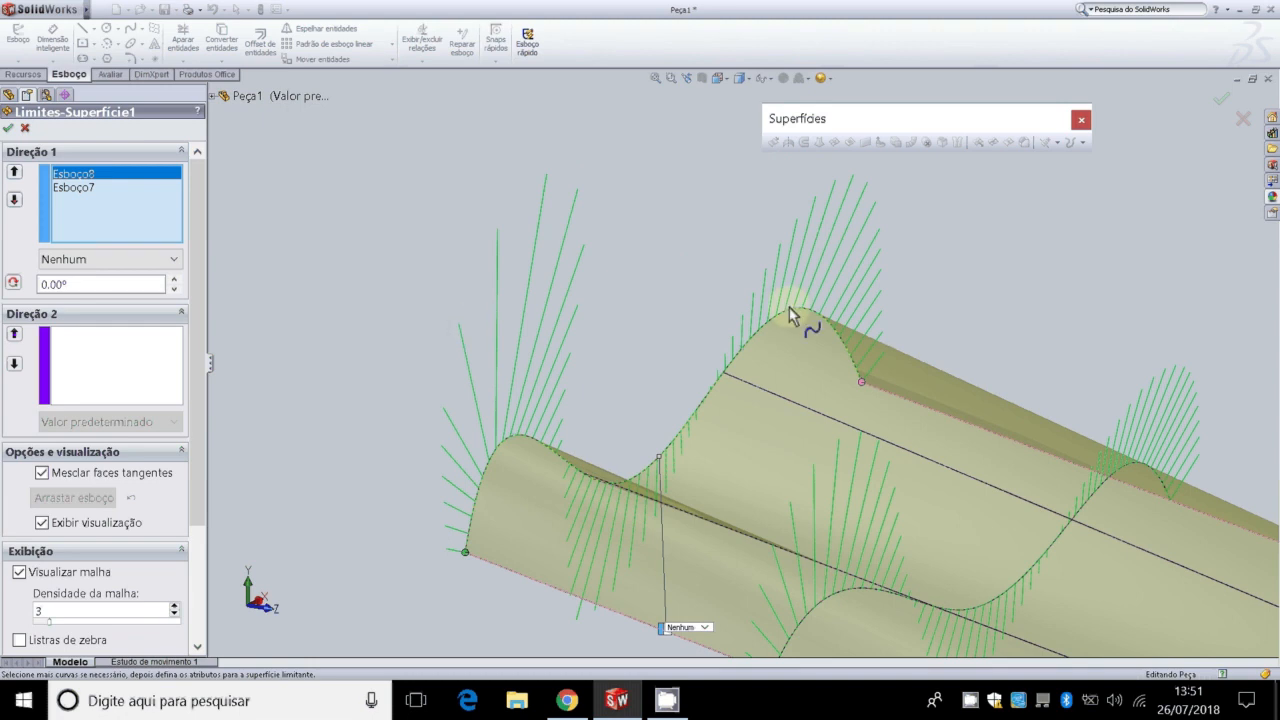
scroll(821, 290, "up", 2)
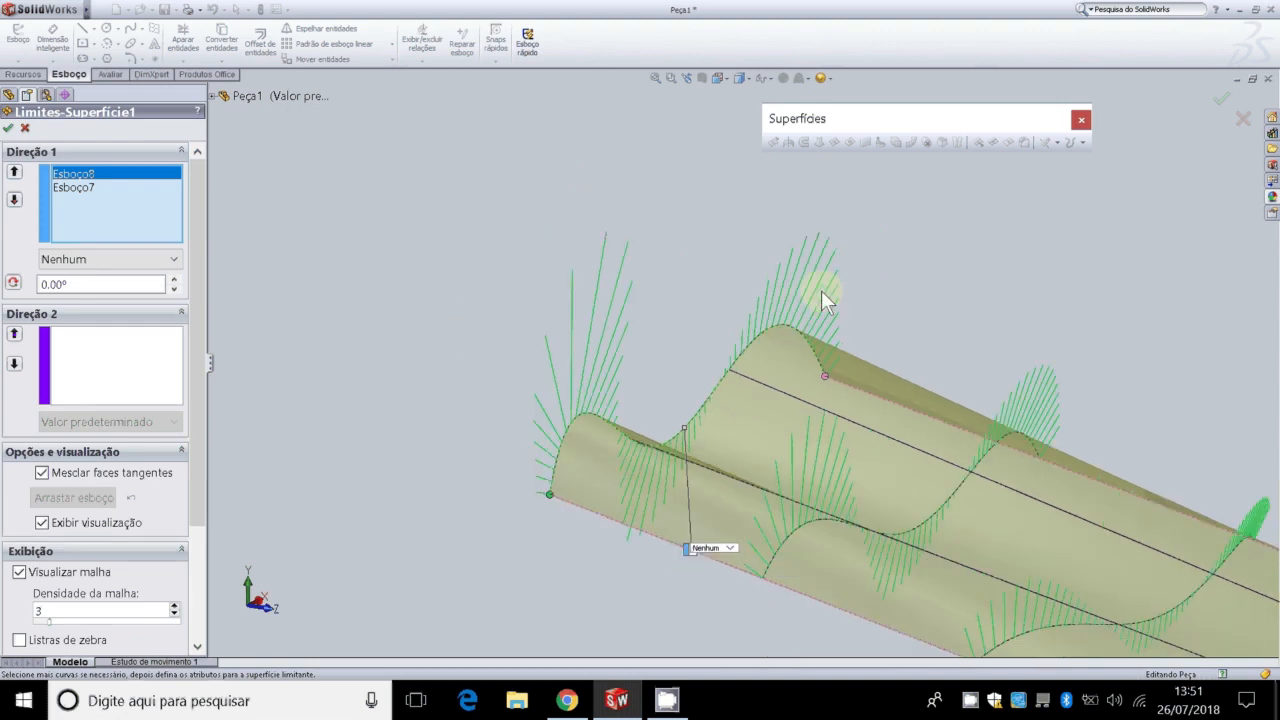
scroll(821, 290, "up", 2)
scroll(1006, 390, "up", 1)
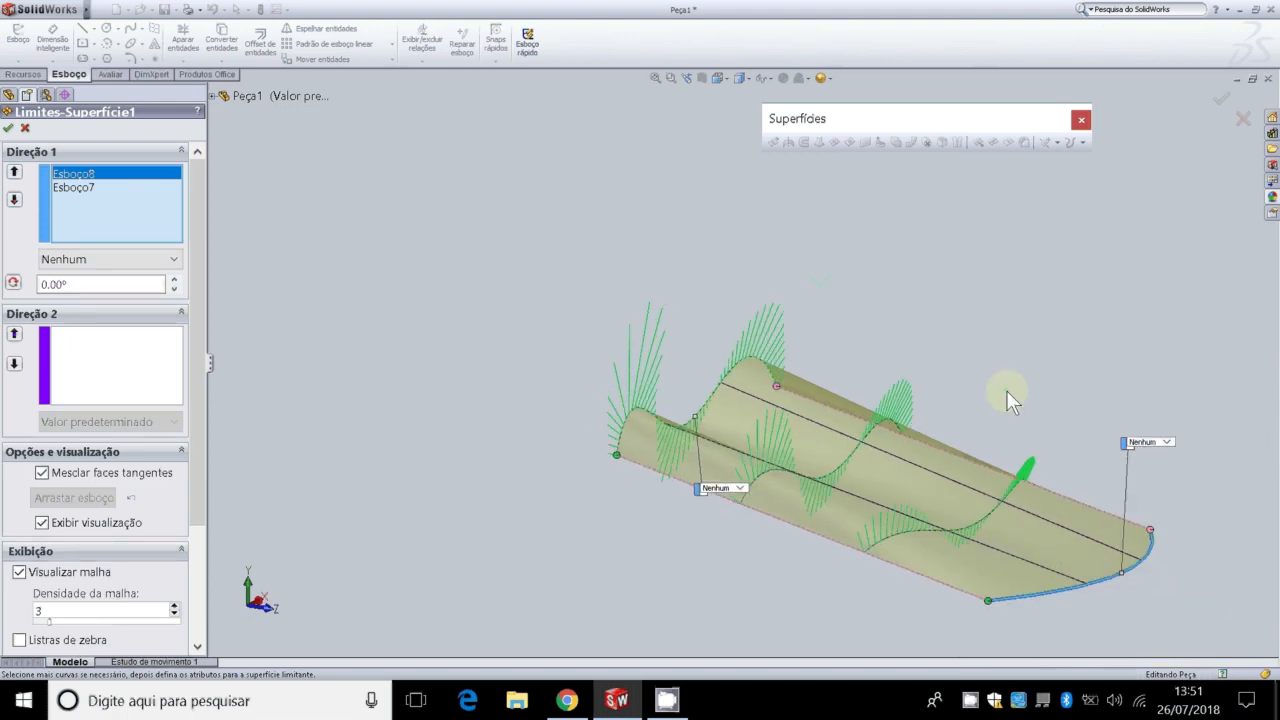
scroll(1205, 647, "down", 1)
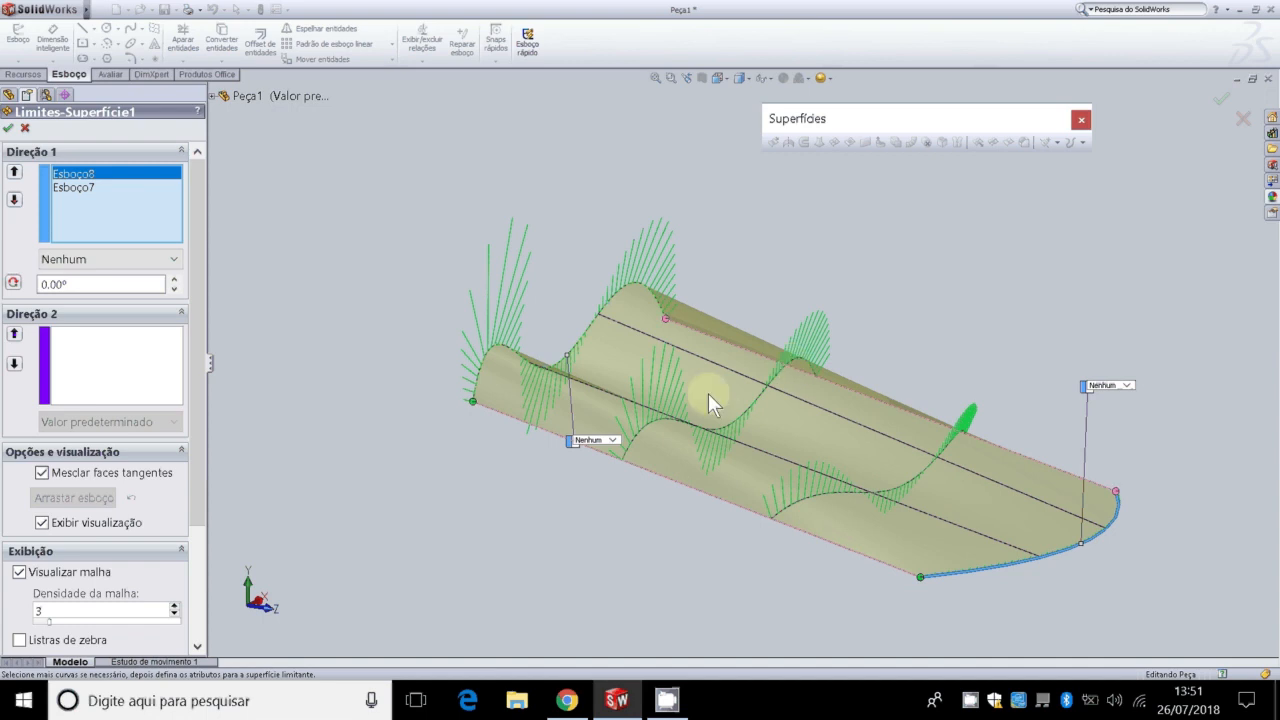
scroll(844, 515, "down", 1)
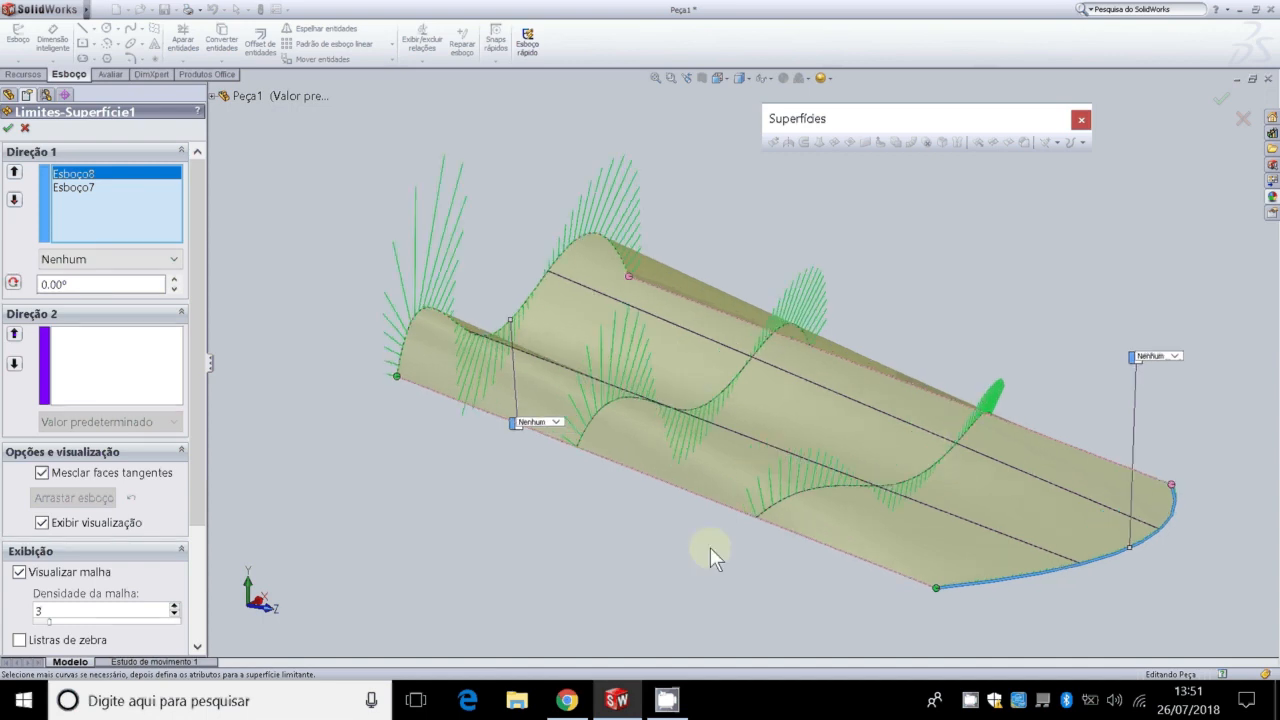
scroll(710, 547, "down", 1)
scroll(446, 501, "up", 1)
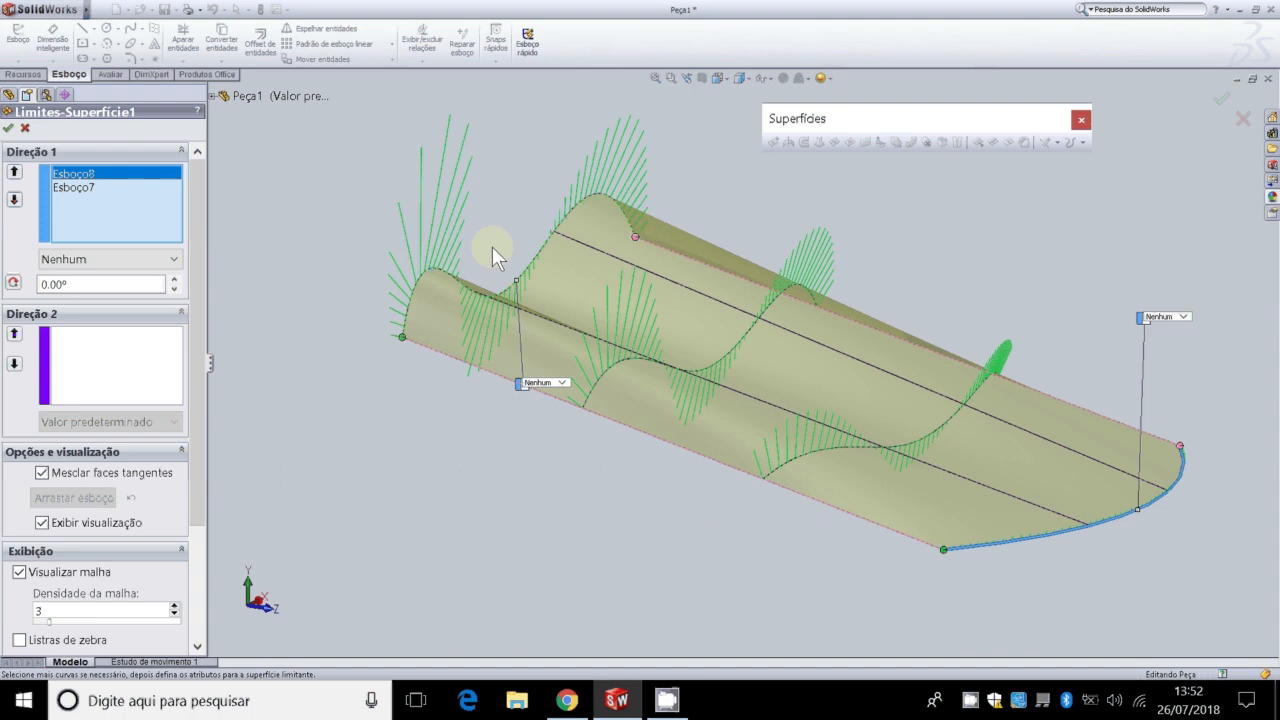
scroll(443, 286, "down", 3)
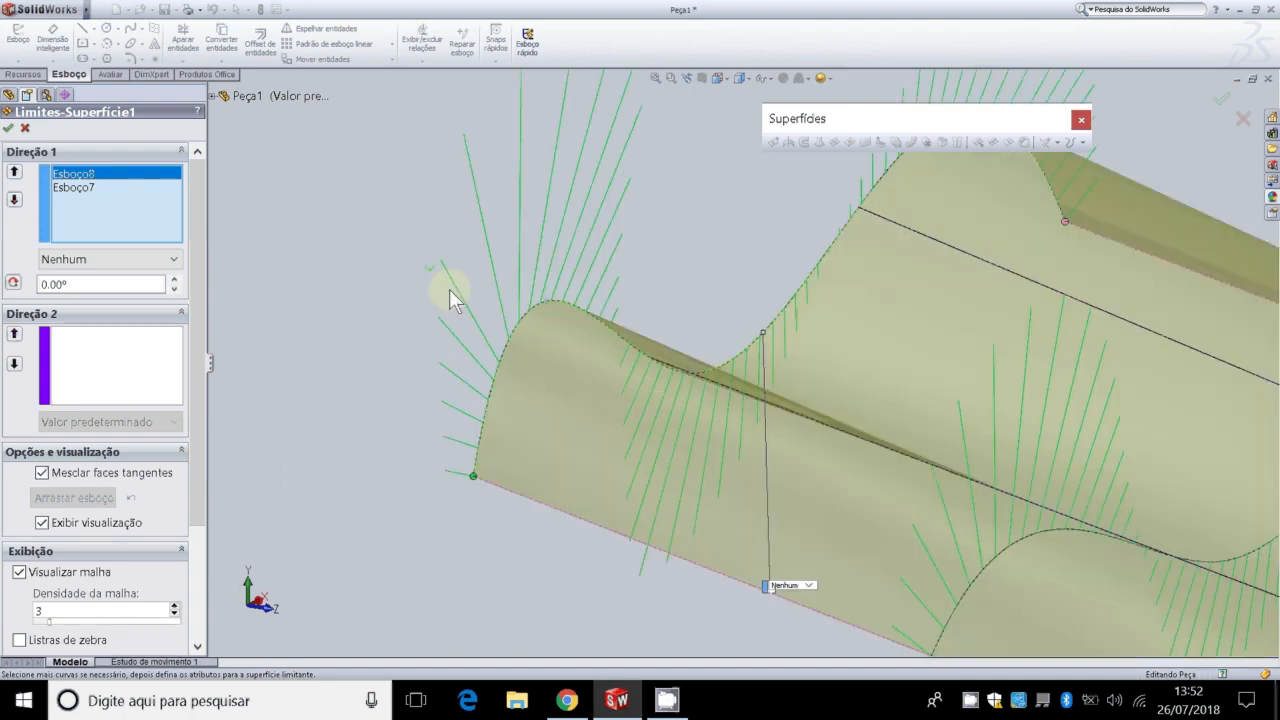
scroll(622, 360, "down", 2)
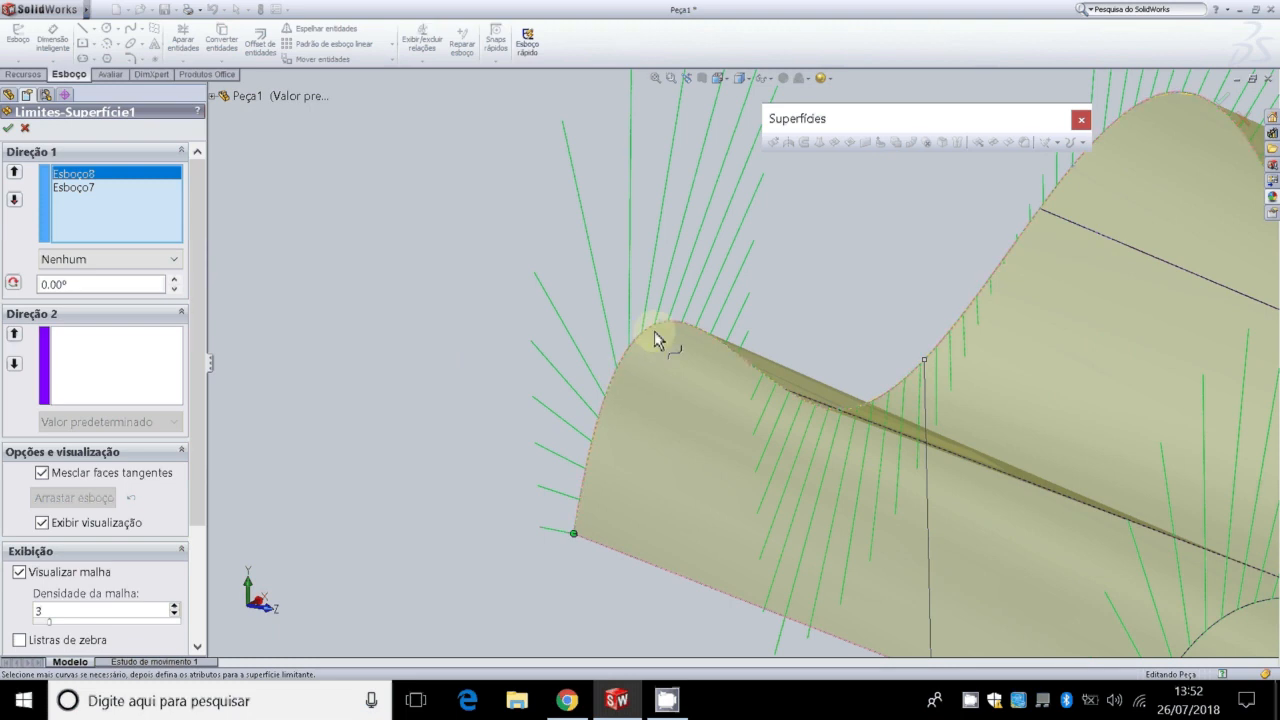
scroll(654, 331, "down", 2)
scroll(647, 340, "down", 2)
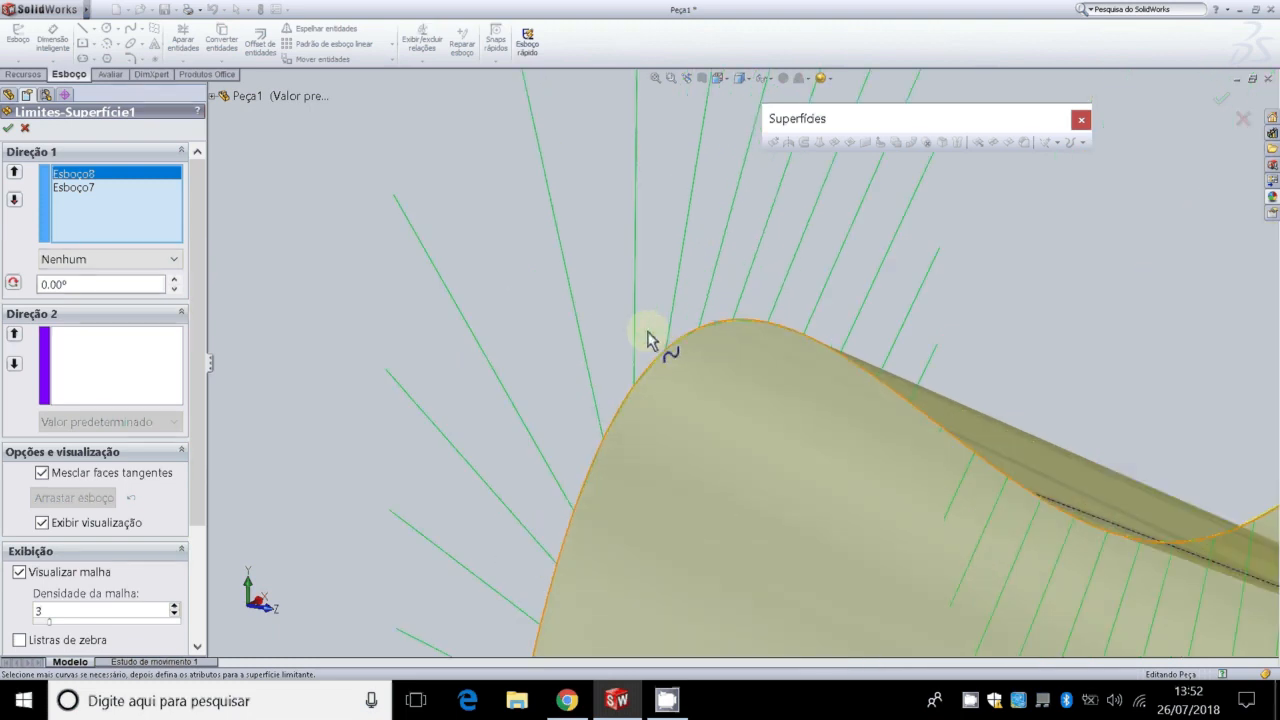
scroll(647, 340, "up", 3)
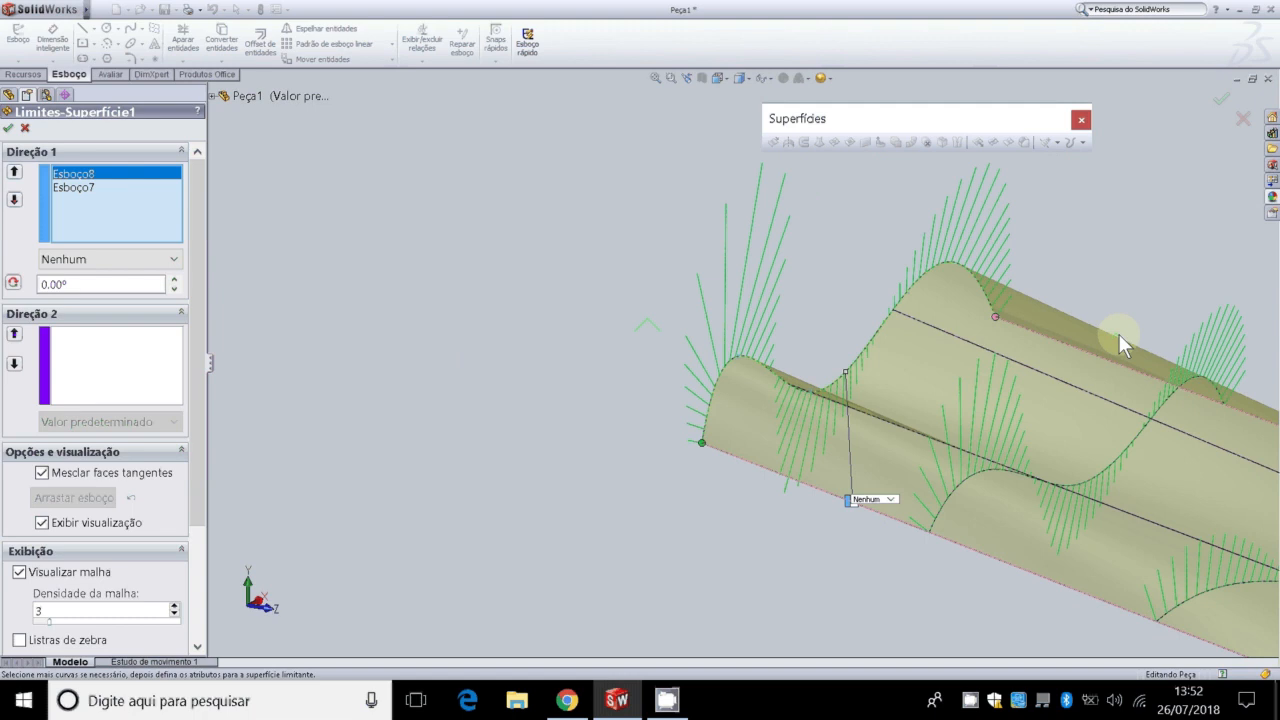
scroll(1119, 334, "down", 2)
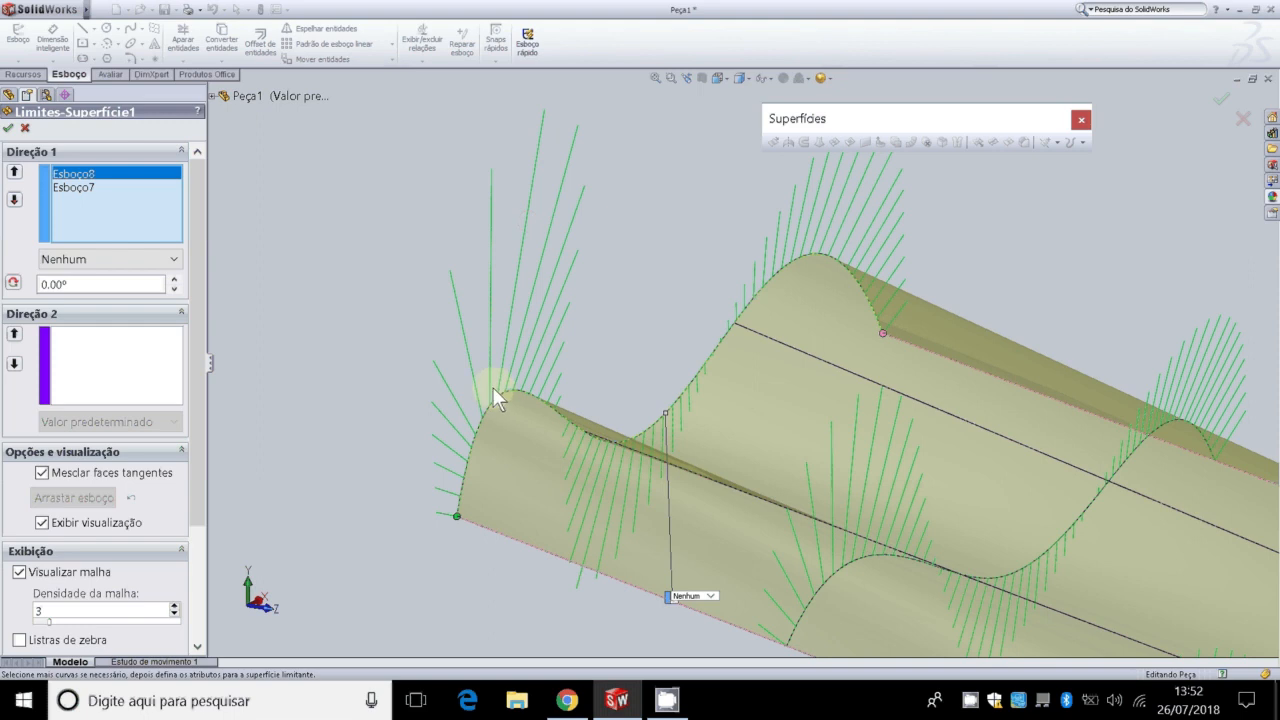
scroll(490, 386, "up", 3)
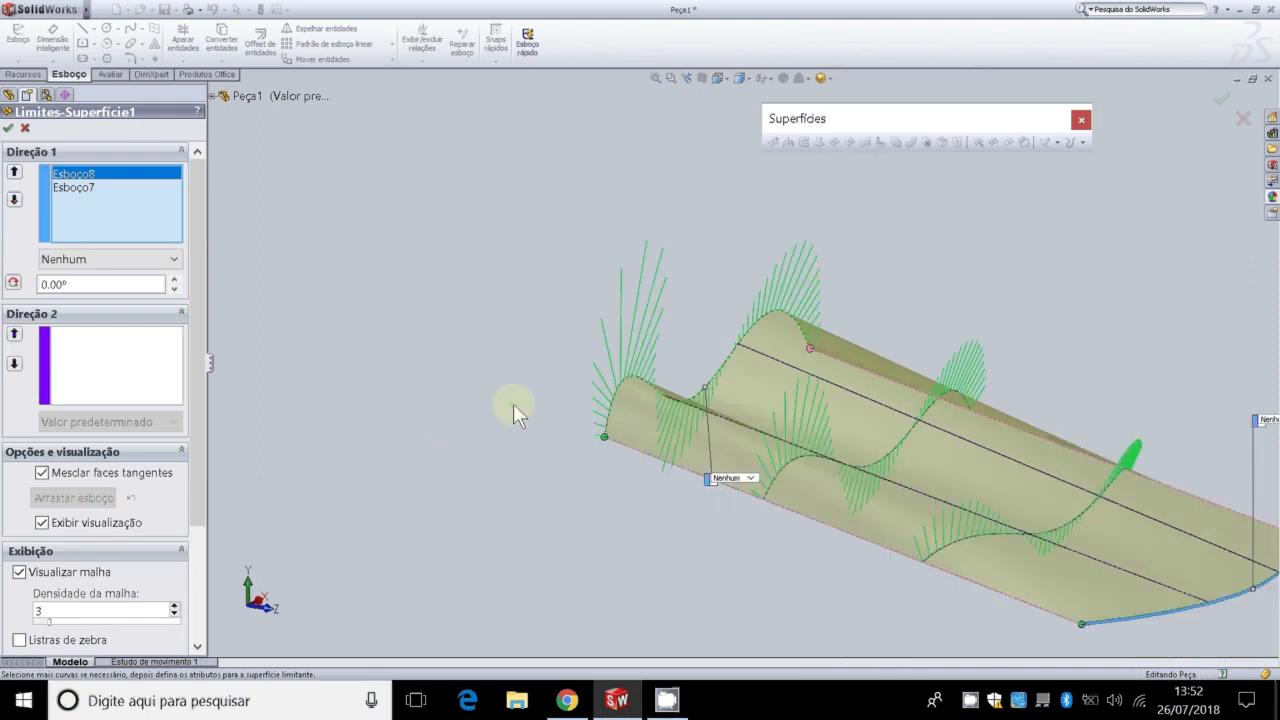
scroll(742, 380, "up", 3)
scroll(919, 443, "down", 4)
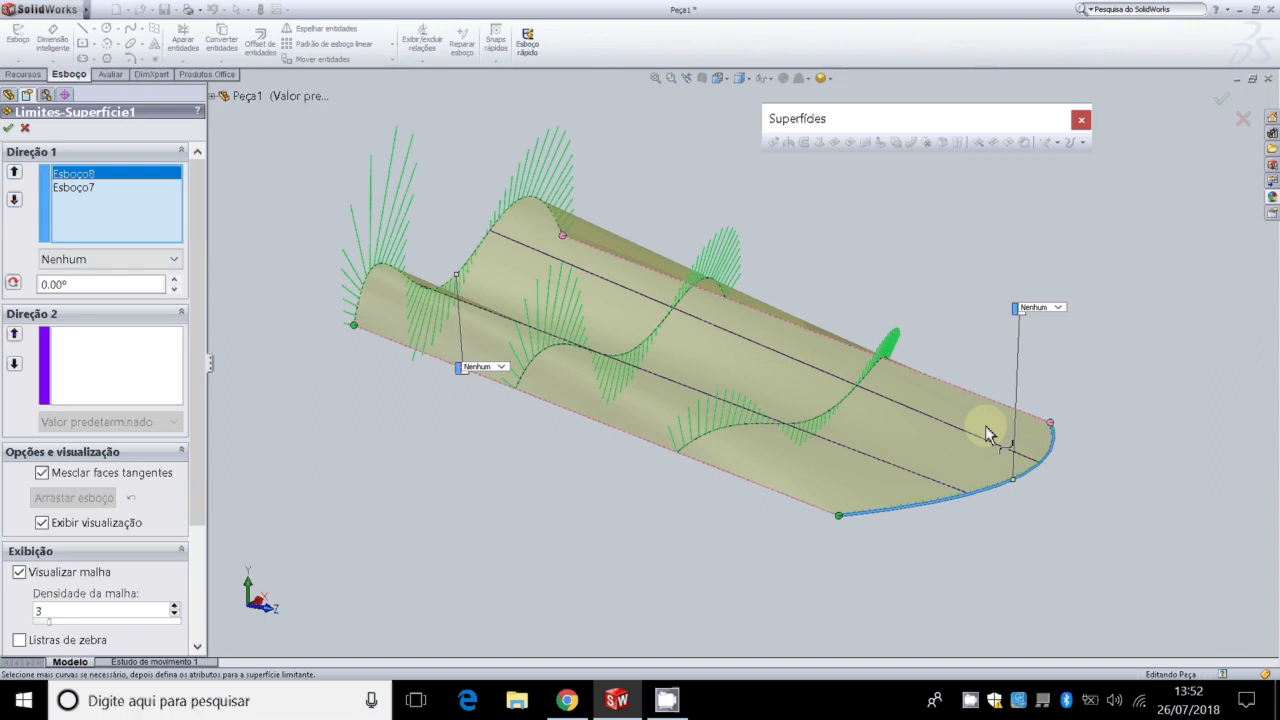
Step: Turn the curvature combs display off and back on in the surface preview
left_click_drag(200, 407, 194, 566)
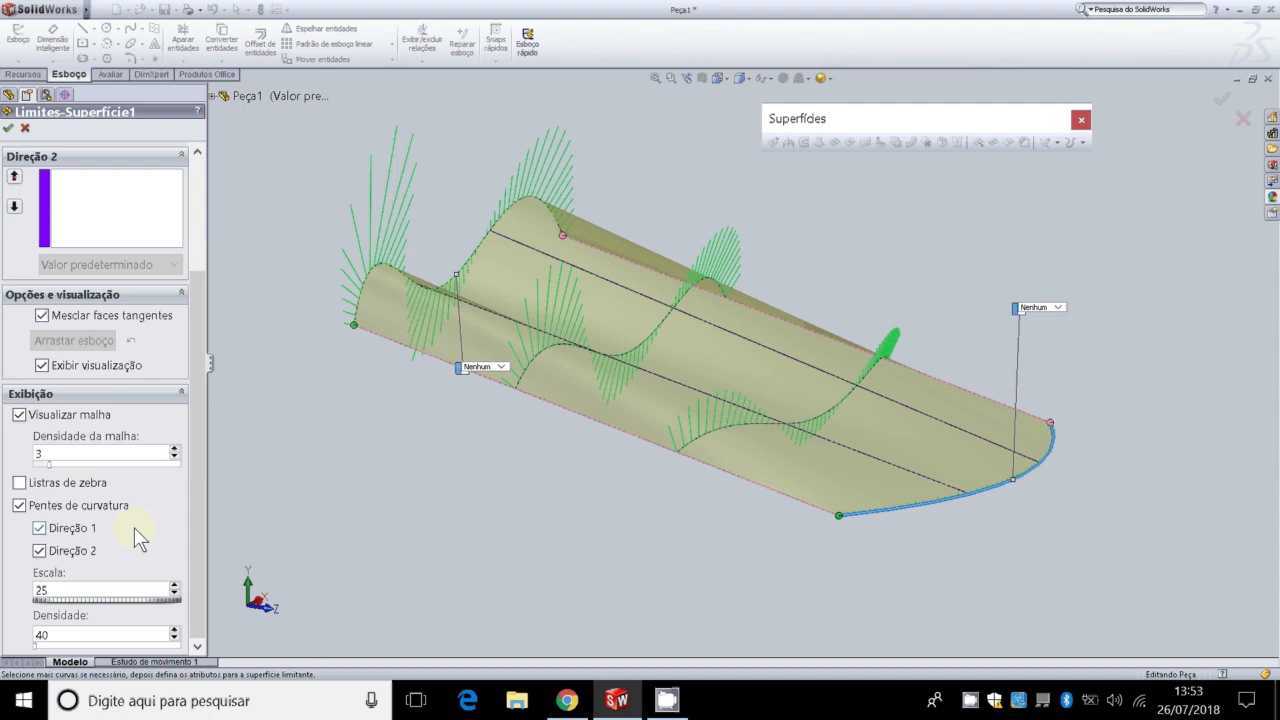
left_click(19, 505)
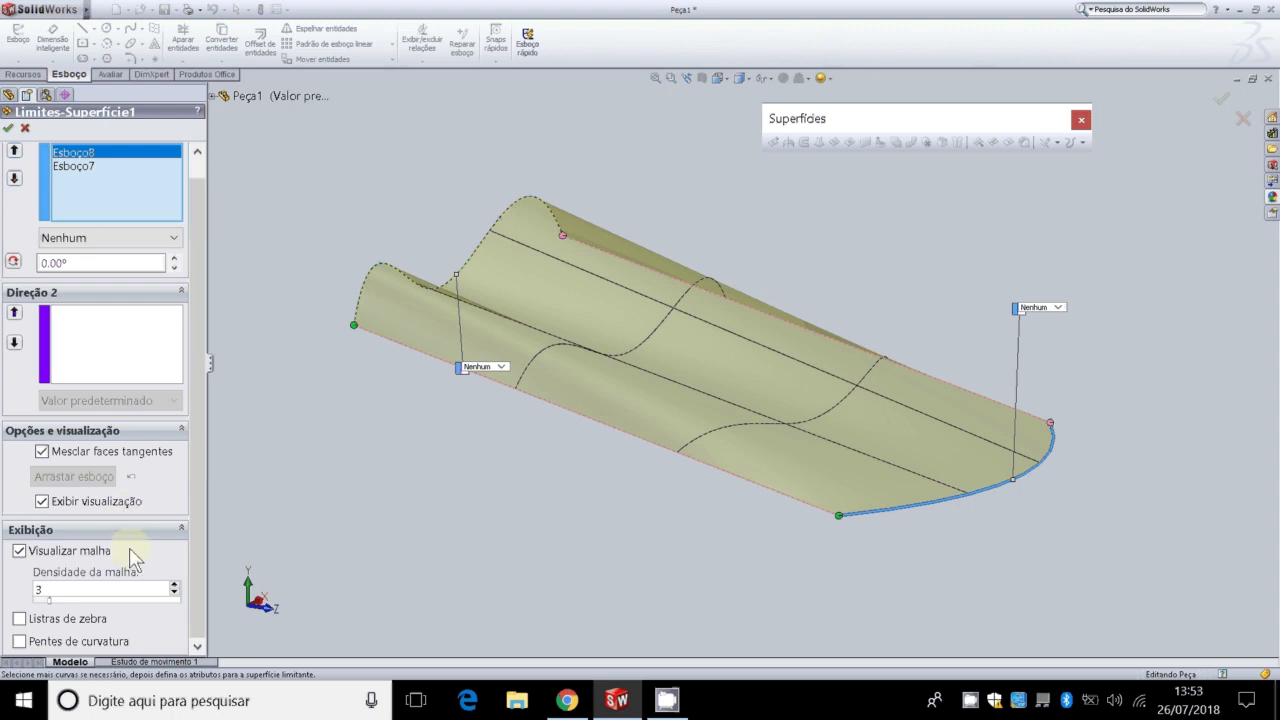
left_click(20, 642)
left_click_drag(202, 468, 194, 587)
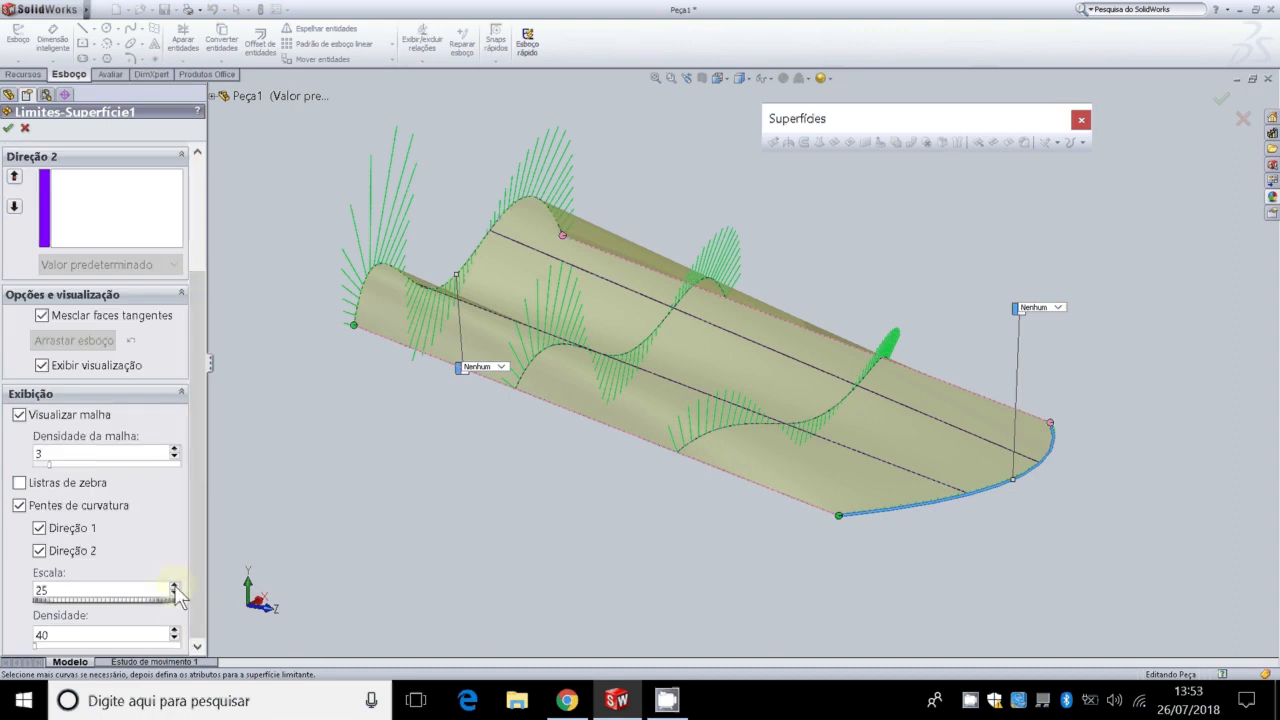
Step: Increase the curvature comb density to 64
left_click(174, 631)
left_click(174, 631)
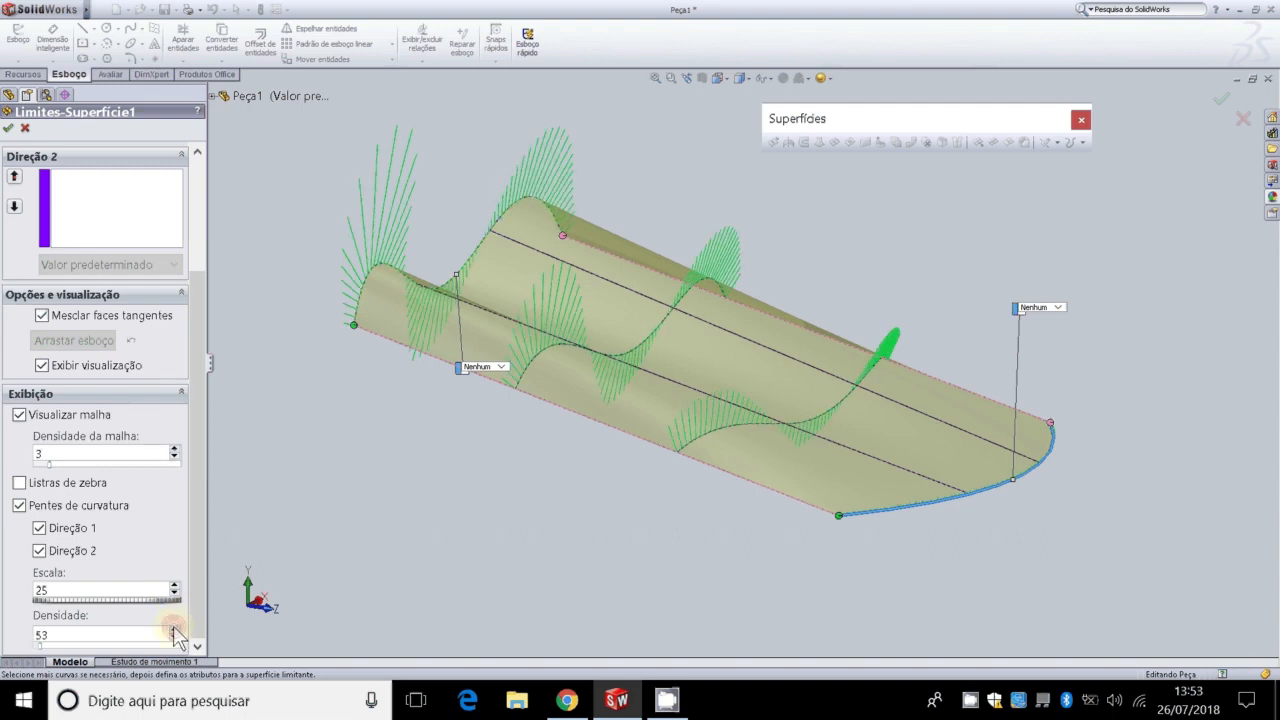
left_click(174, 631)
left_click(174, 631)
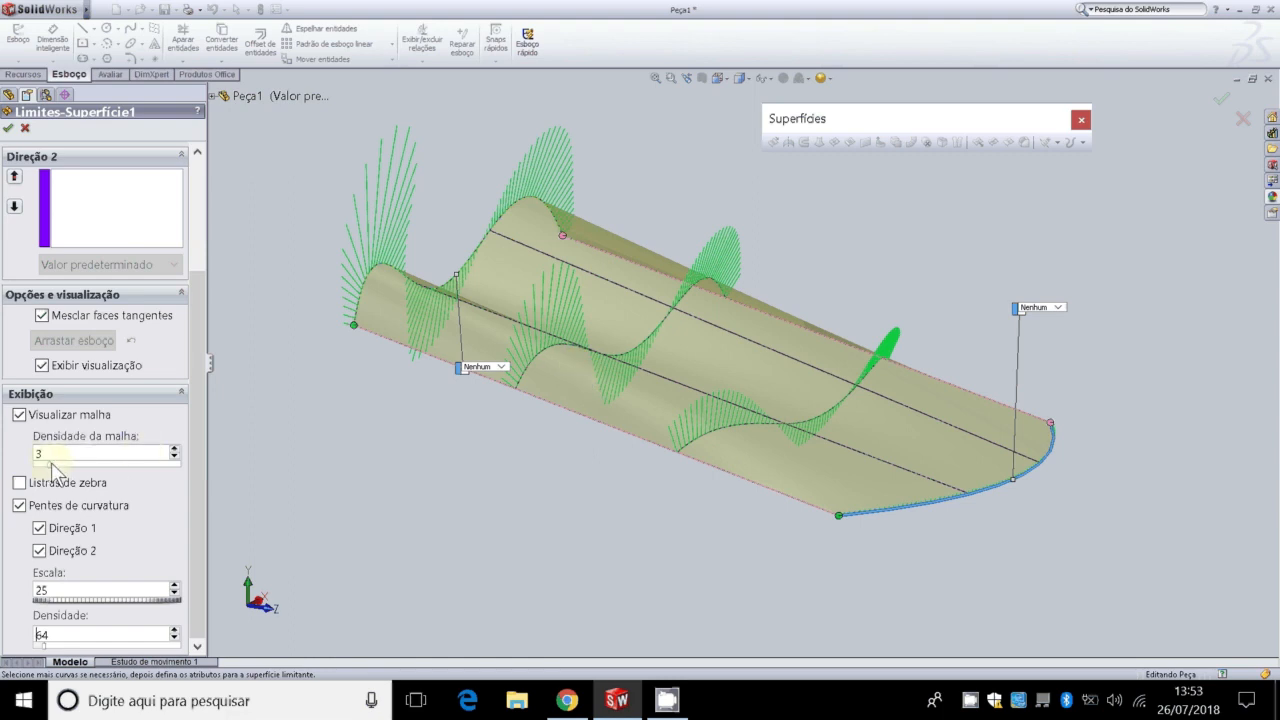
Step: Raise the mesh density of the surface preview to 8
left_click(175, 448)
left_click(175, 448)
left_click(175, 448)
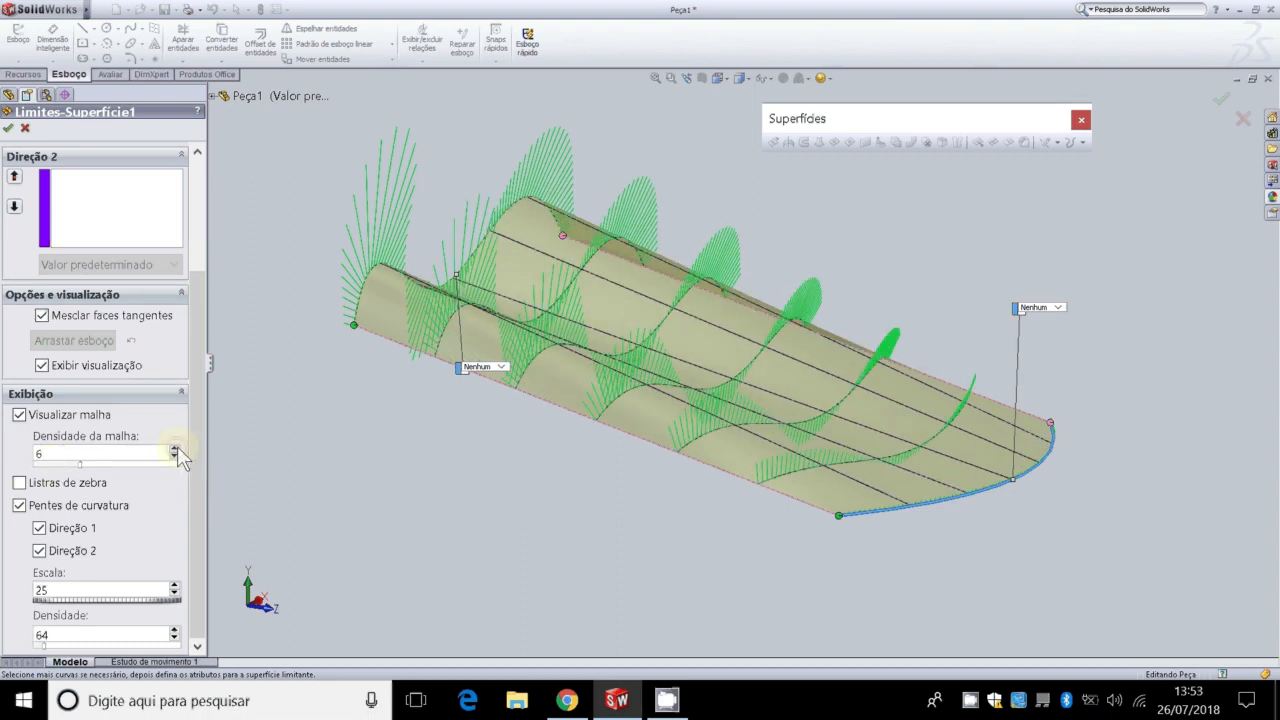
left_click(175, 448)
left_click(175, 448)
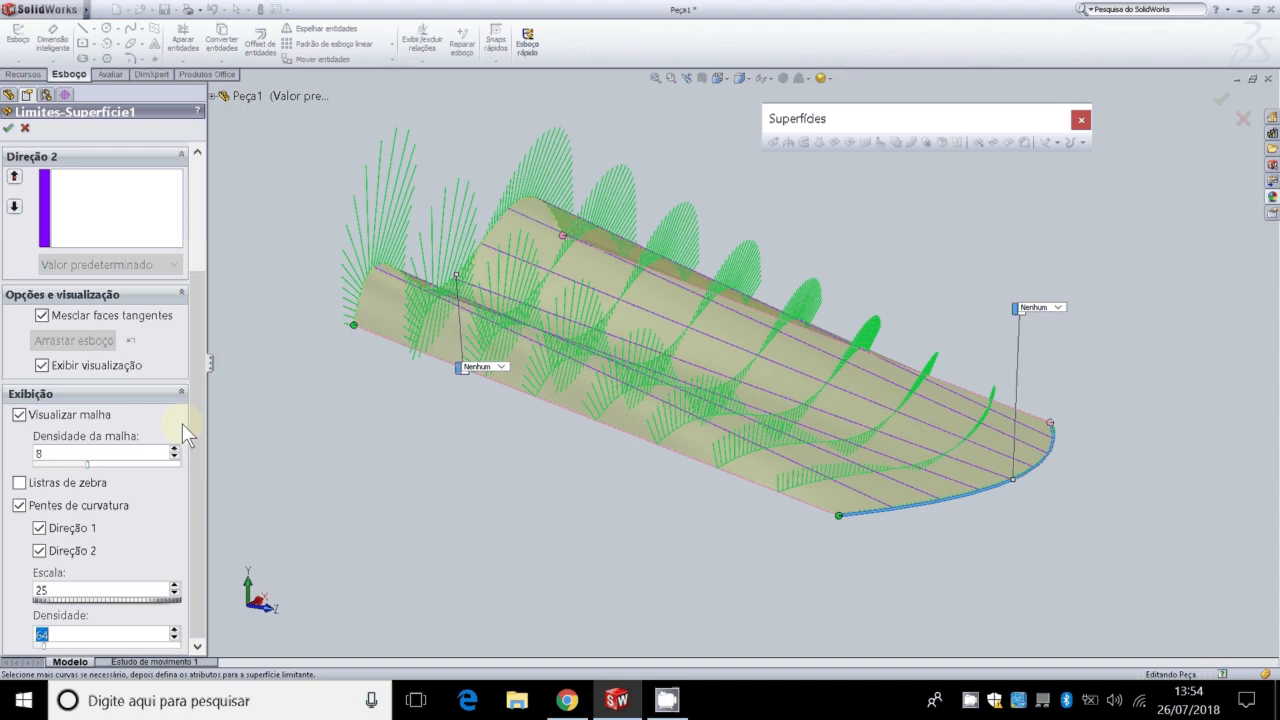
Step: Replace the curvature combs with zebra stripes in the surface preview and examine the stripe pattern near the wavy end
left_click(19, 506)
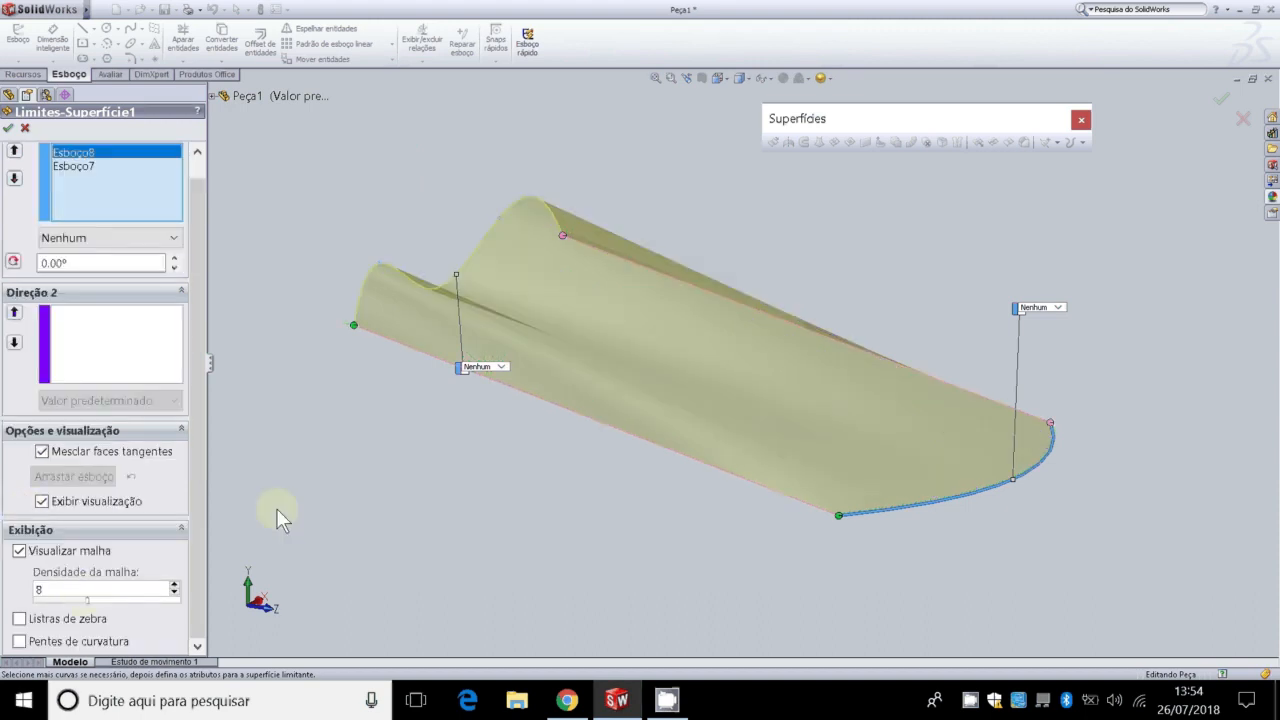
left_click_drag(202, 506, 201, 551)
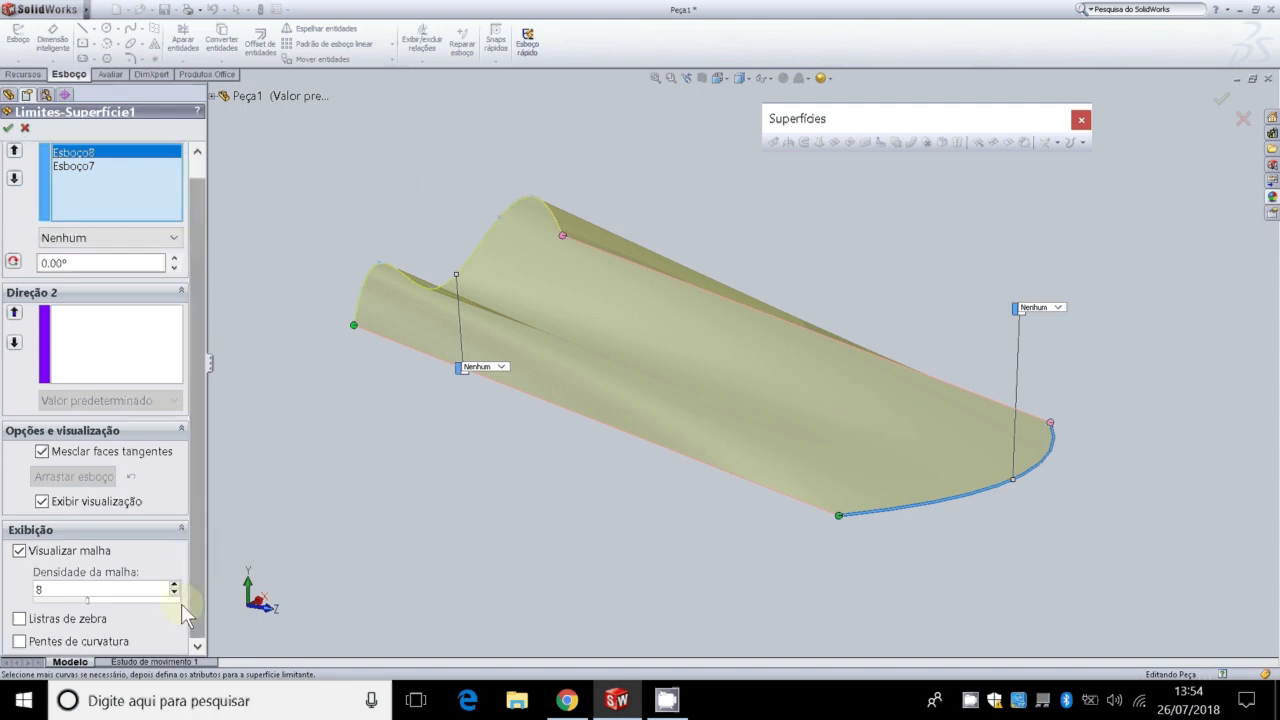
left_click(19, 618)
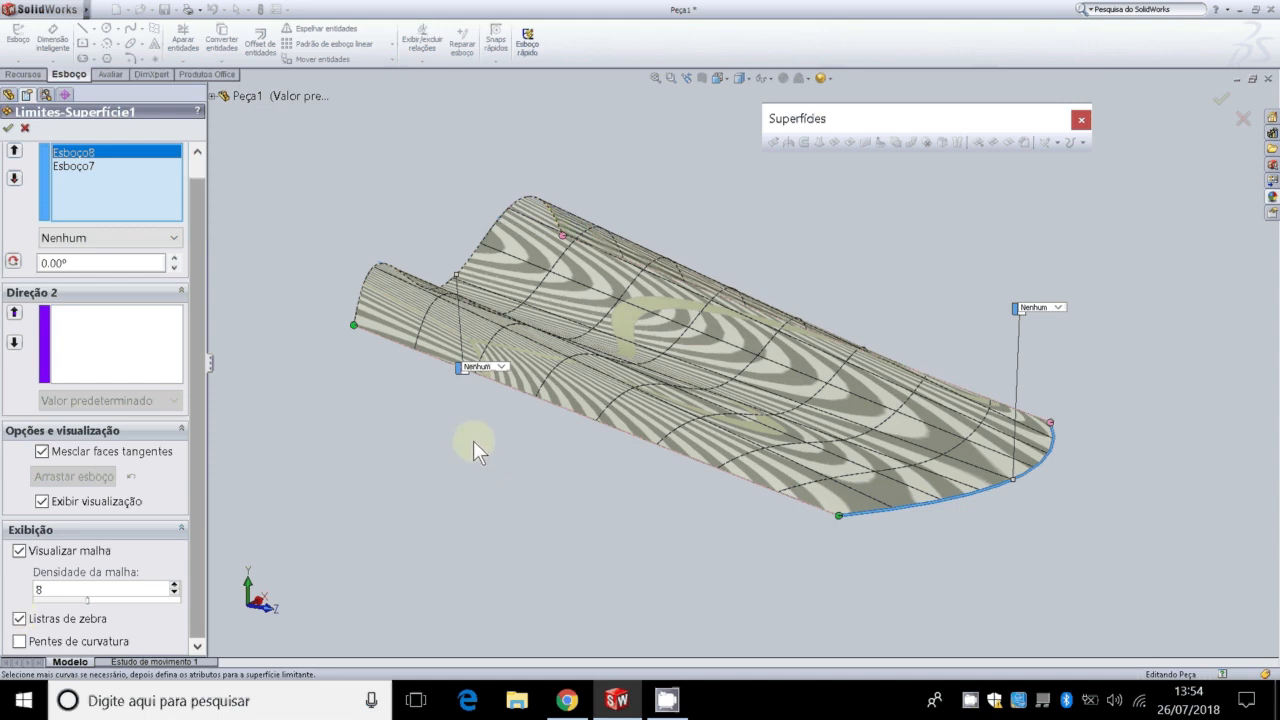
scroll(484, 316, "down", 4)
scroll(736, 359, "down", 2)
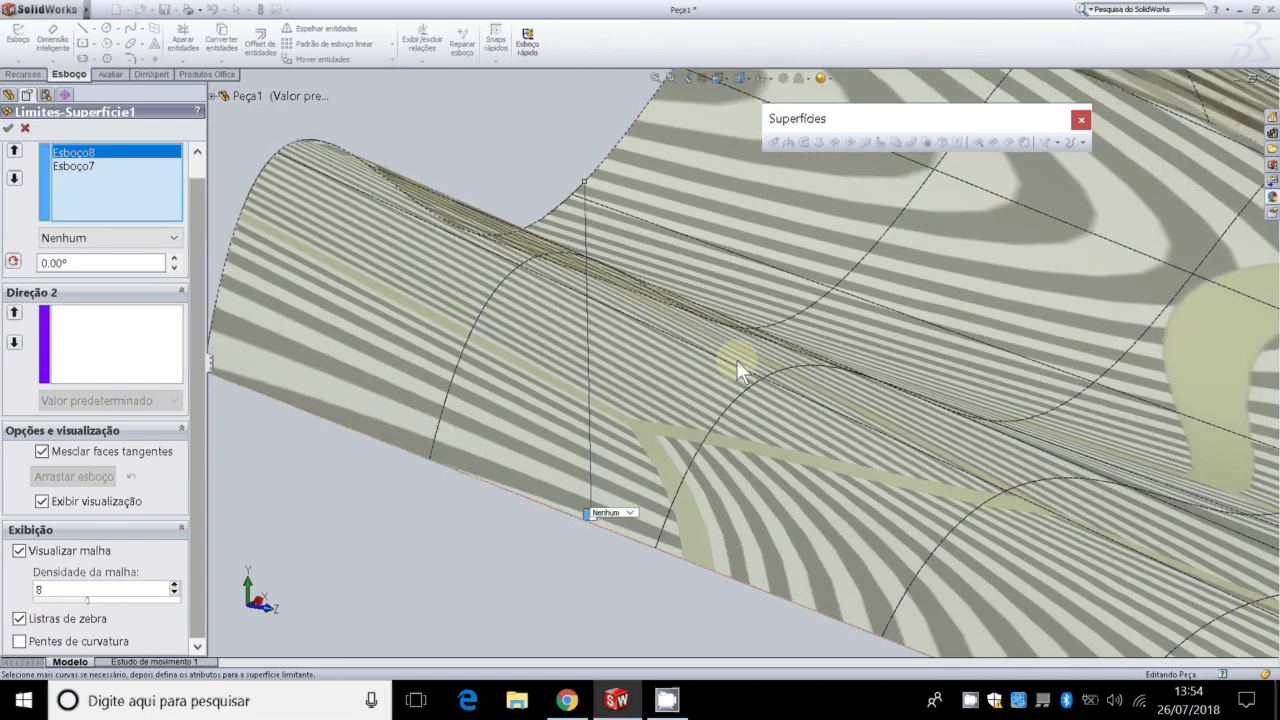
scroll(737, 362, "up", 2)
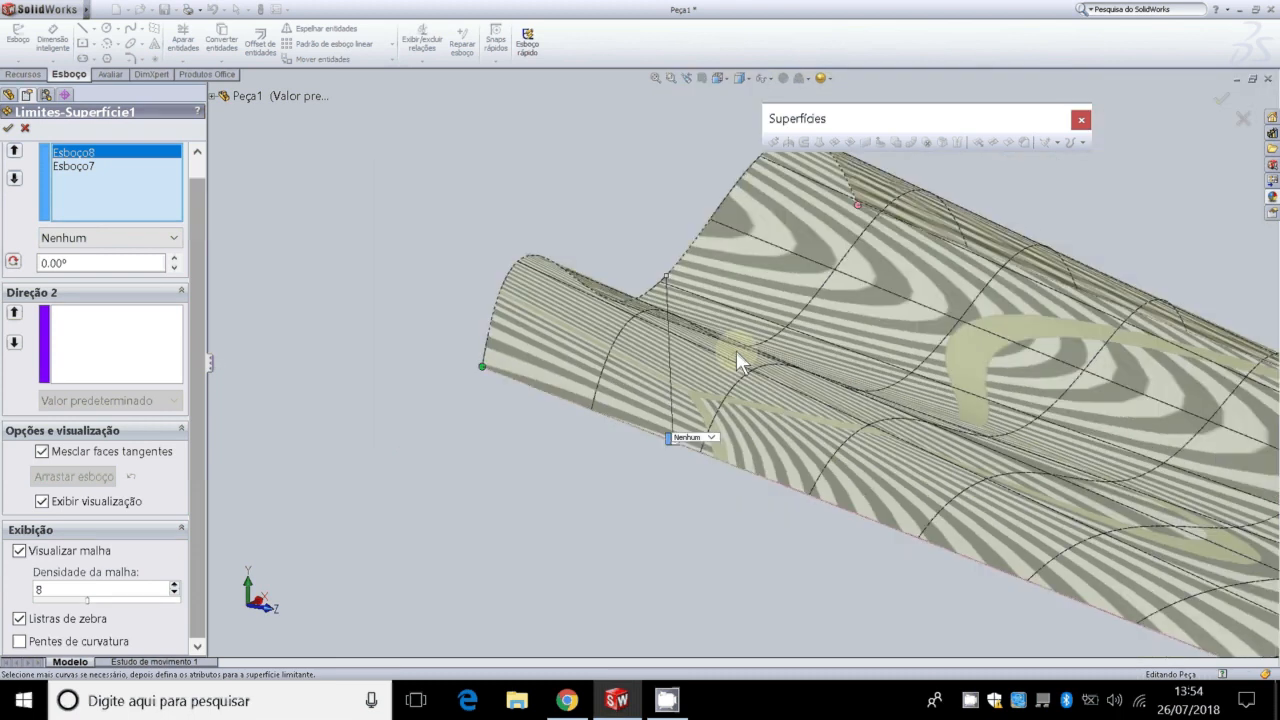
Step: Examine the zebra stripes up close on the two crests at the wavy end, and over the whole surface
scroll(551, 287, "down", 4)
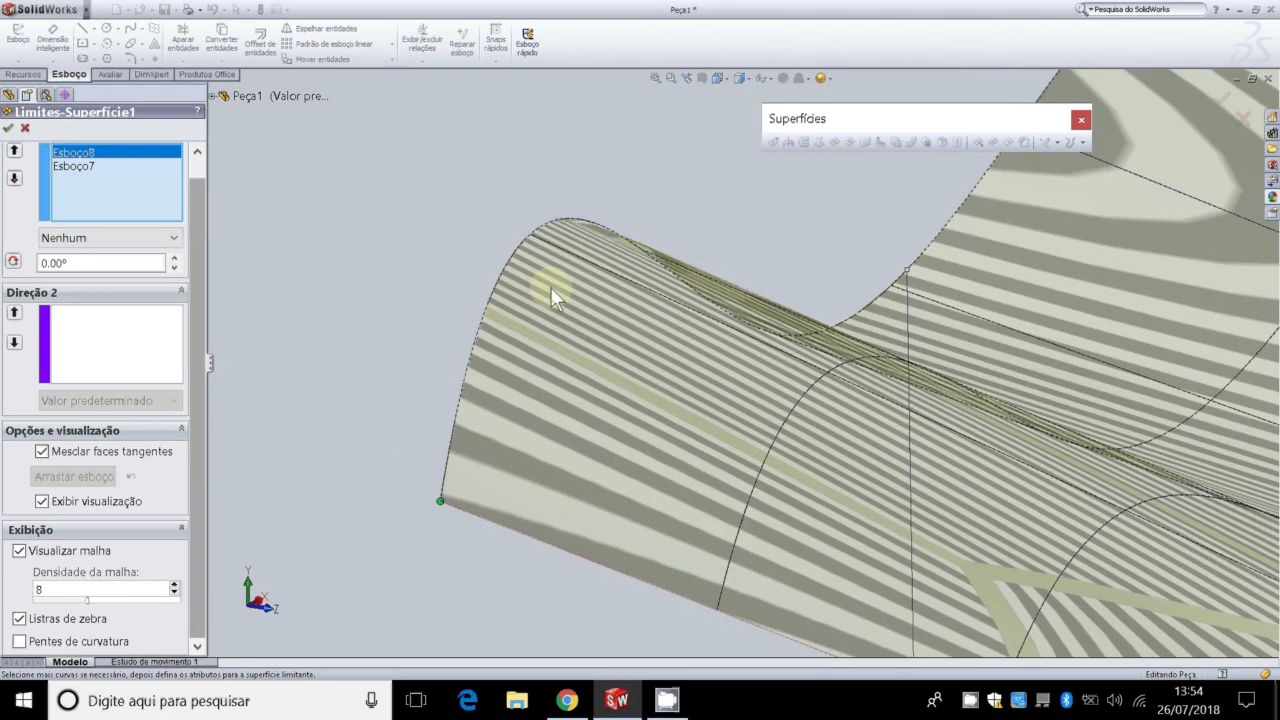
scroll(551, 287, "down", 2)
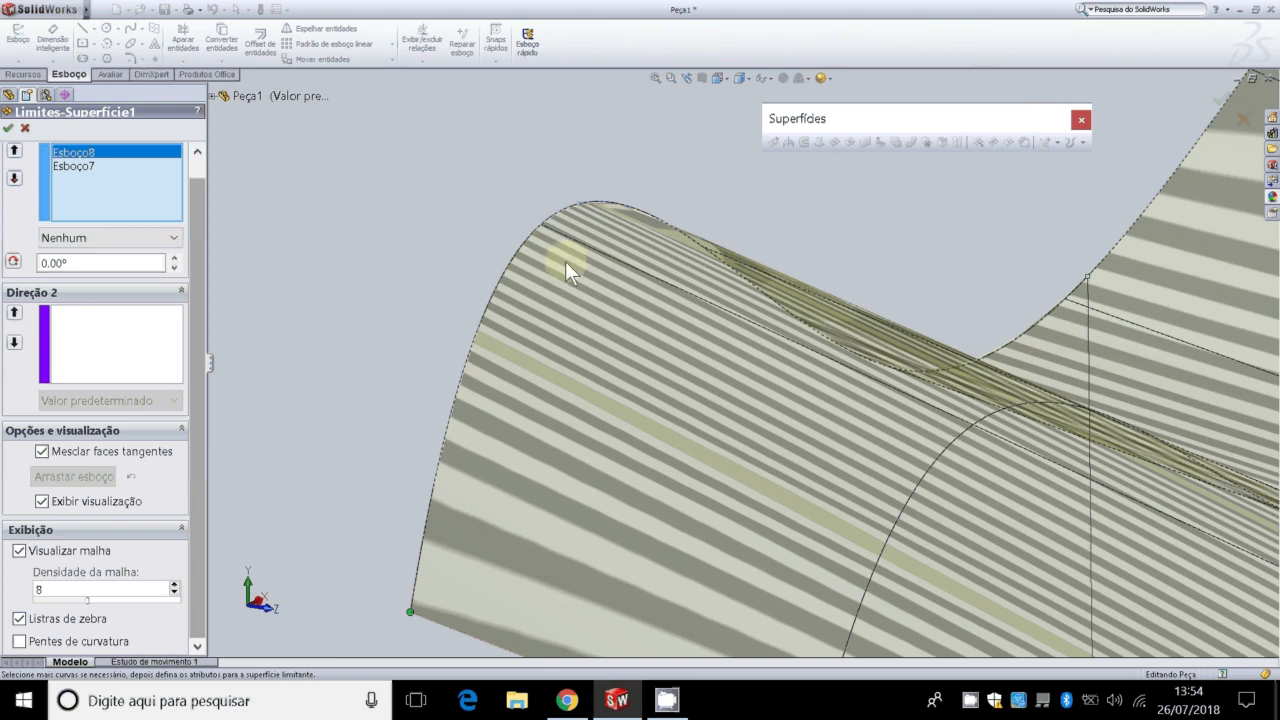
scroll(561, 266, "up", 2)
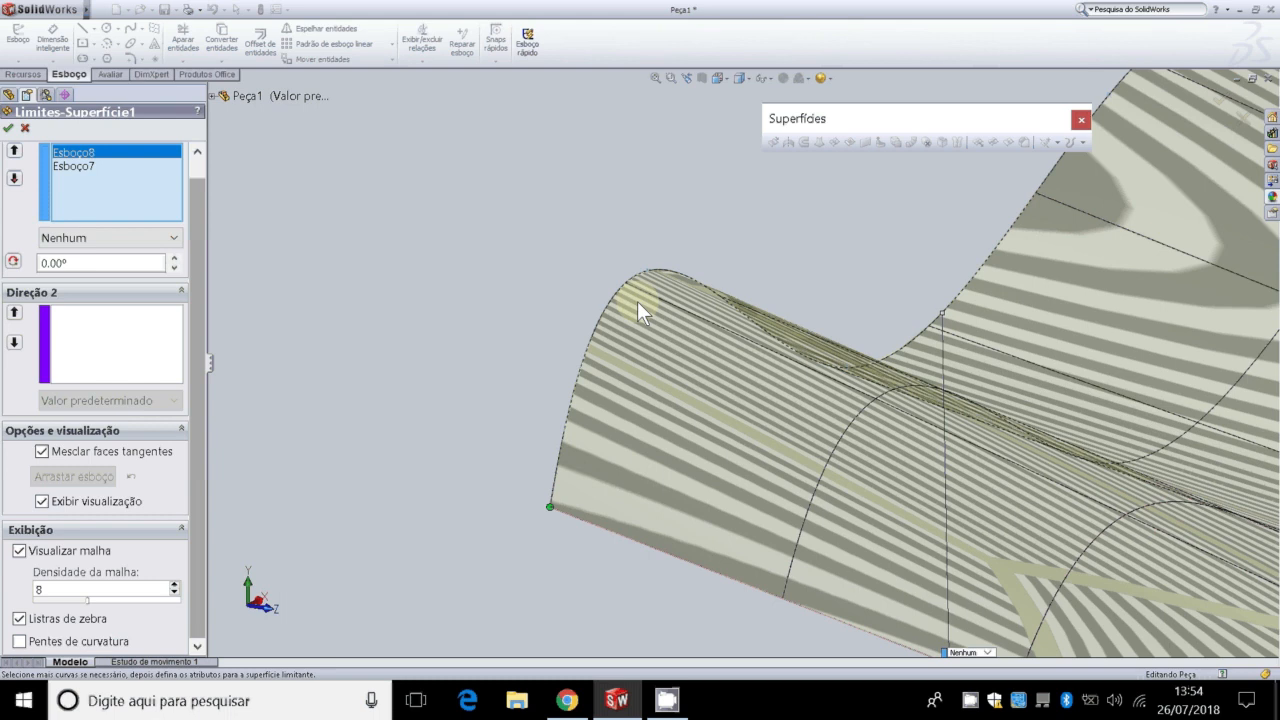
middle_click_drag(637, 301, 968, 289)
scroll(968, 289, "down", 5)
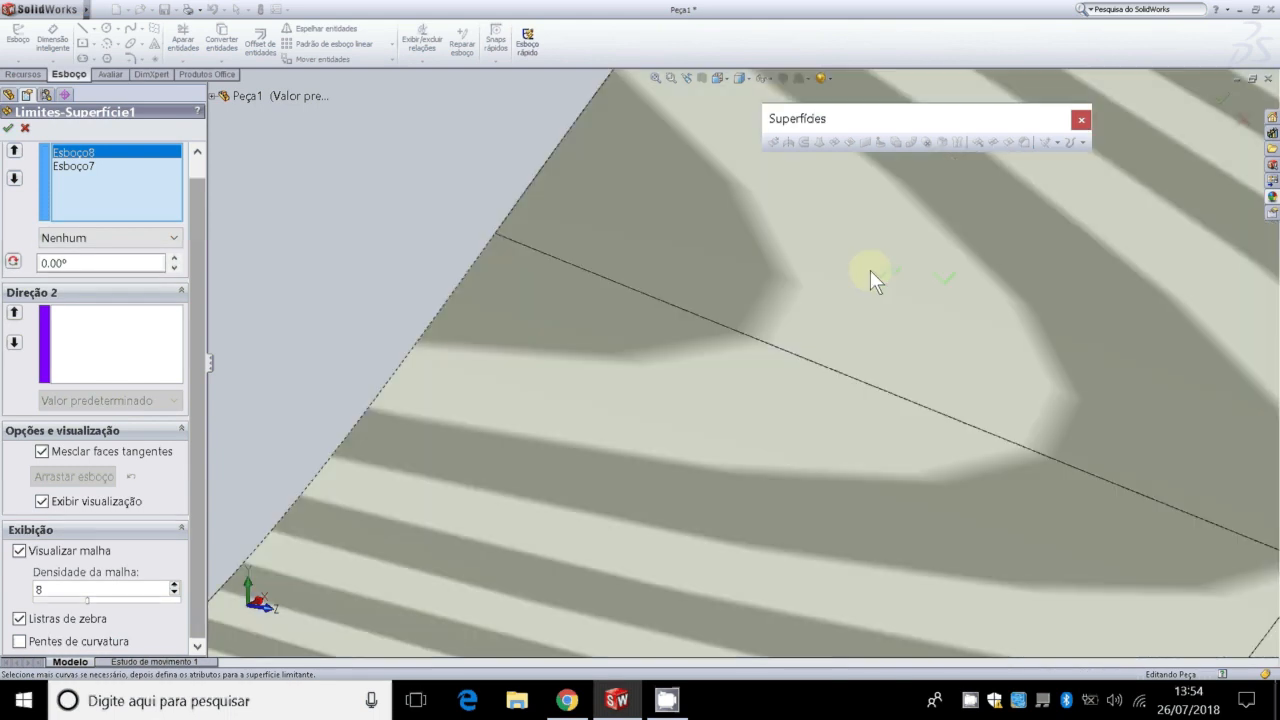
scroll(870, 270, "up", 2)
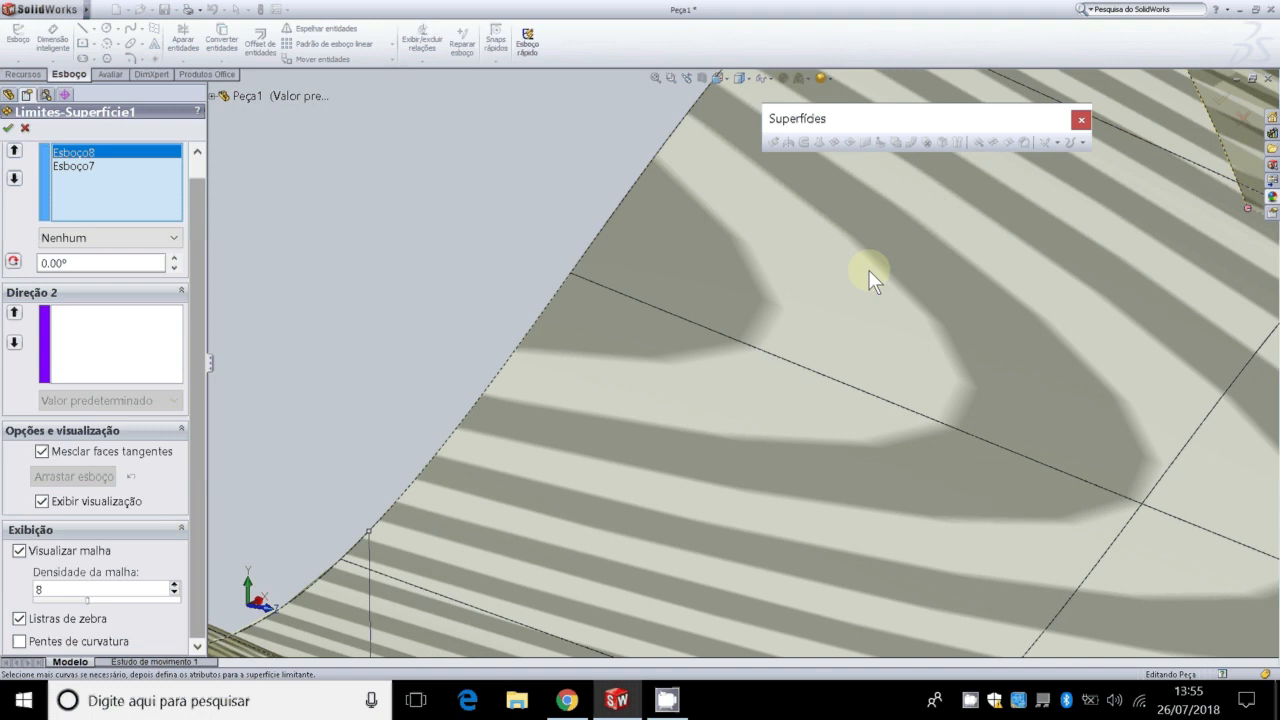
scroll(825, 275, "up", 2)
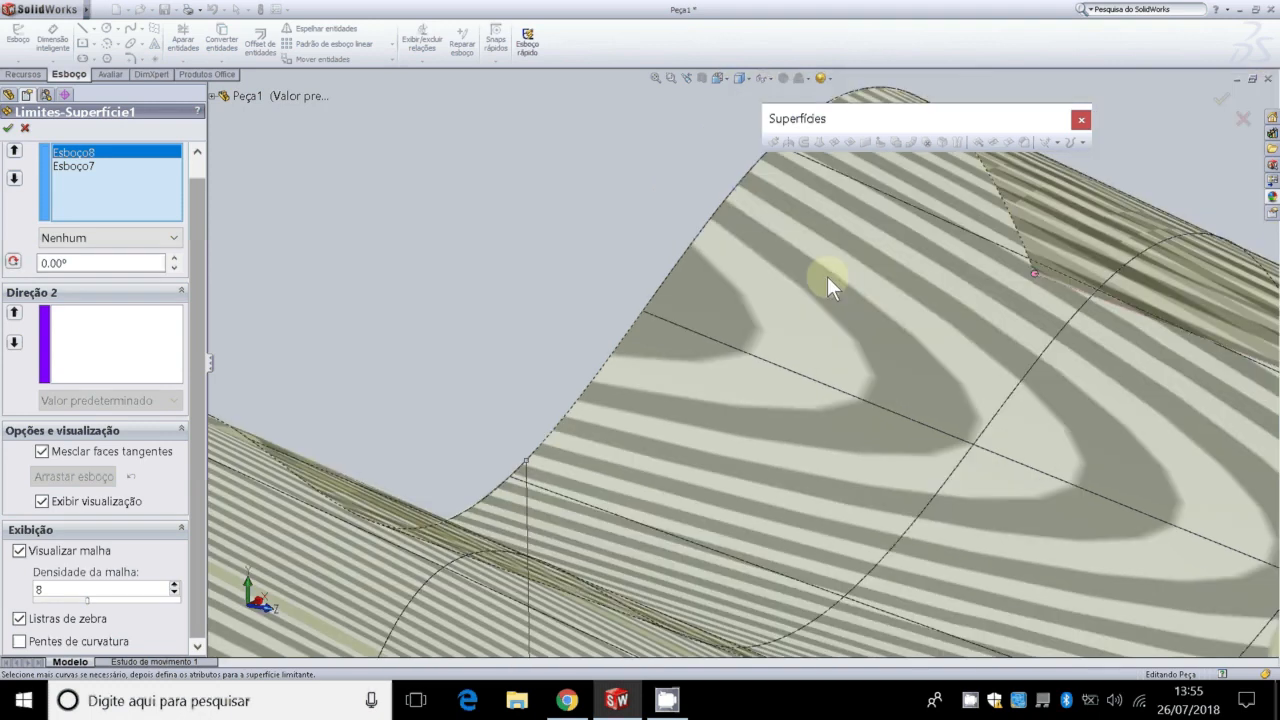
scroll(827, 276, "up", 4)
scroll(1043, 481, "up", 2)
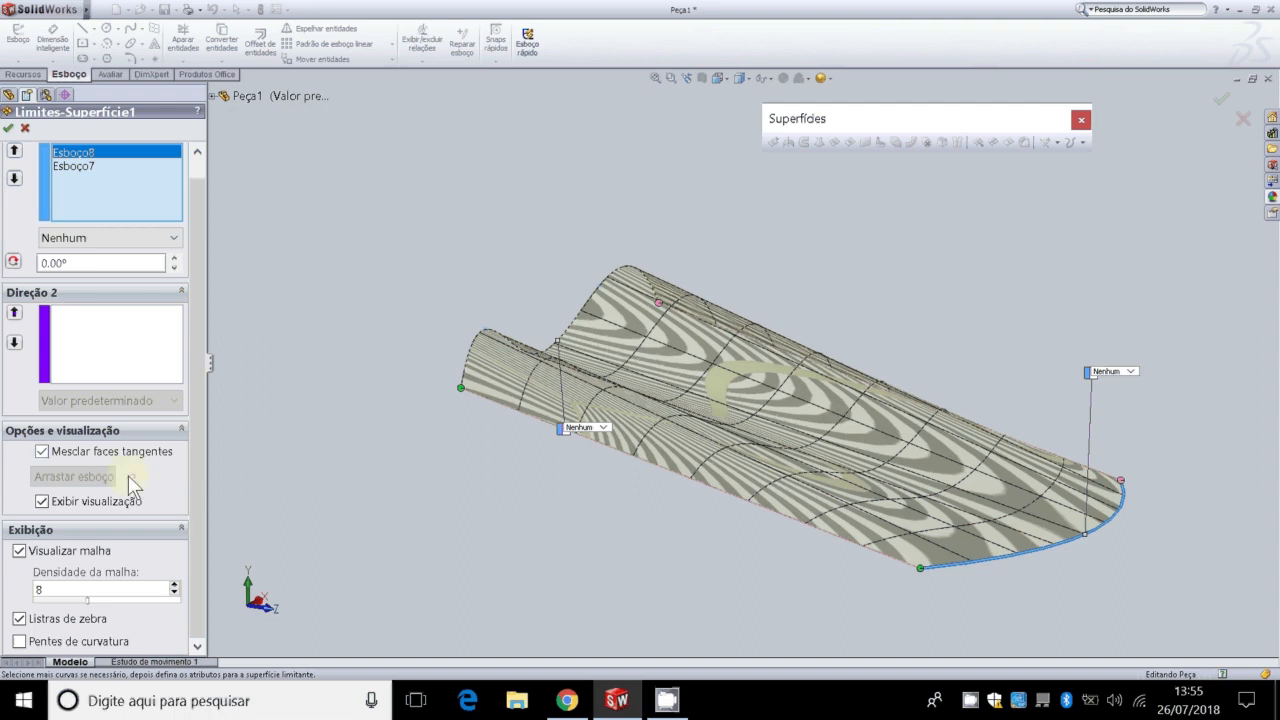
Step: Turn off the zebra stripes and close the boundary surface definition
left_click(19, 619)
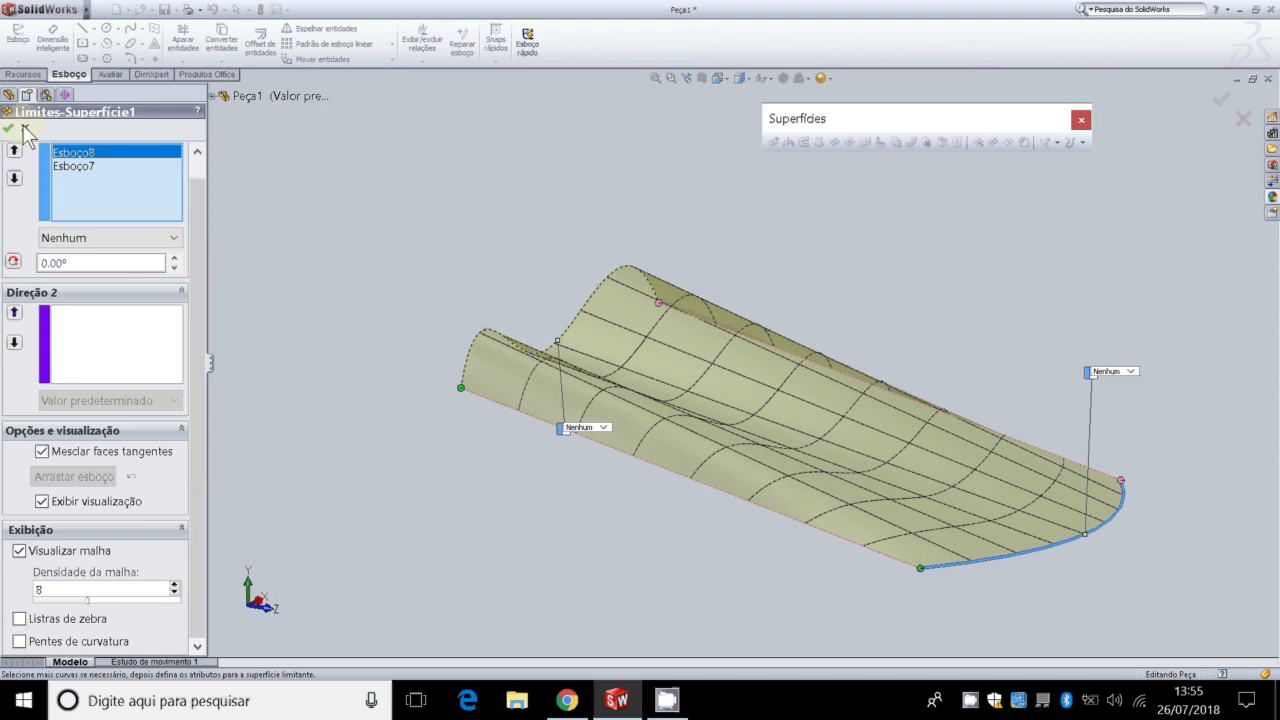
left_click(24, 129)
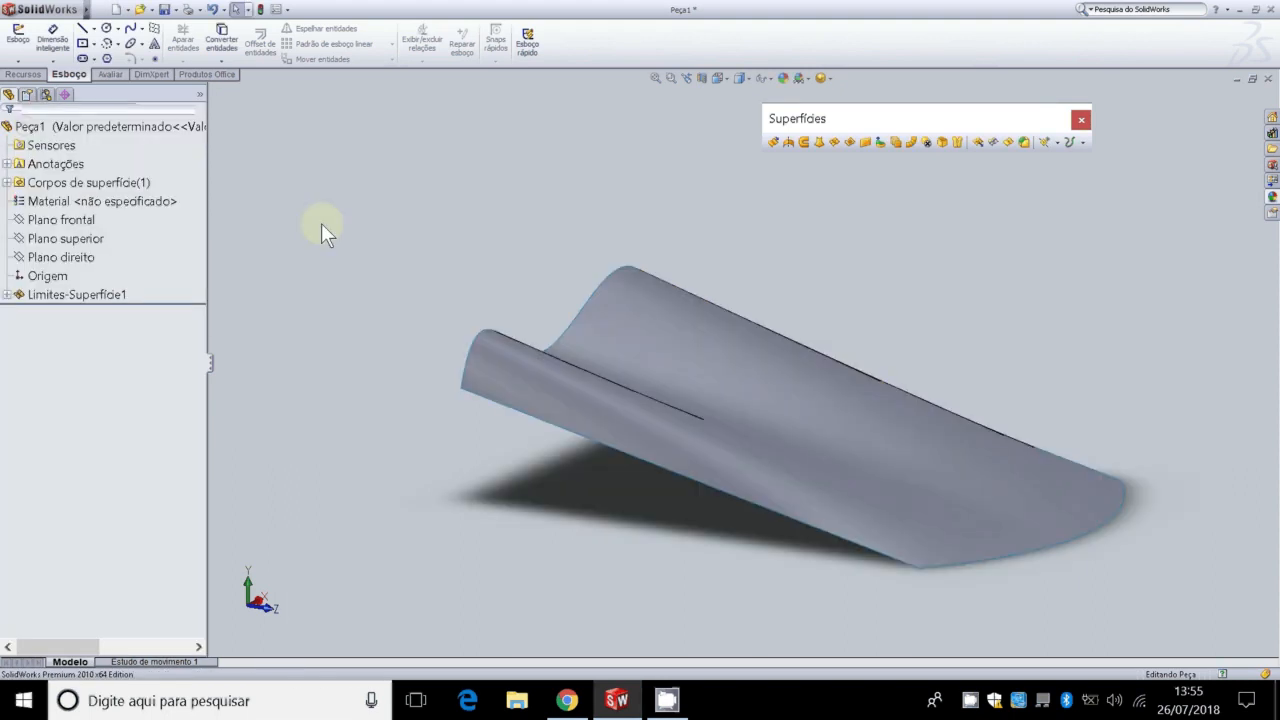
Step: Delete the boundary surface feature Limites-Superfície1 while keeping its absorbed sketches
right_click(91, 293)
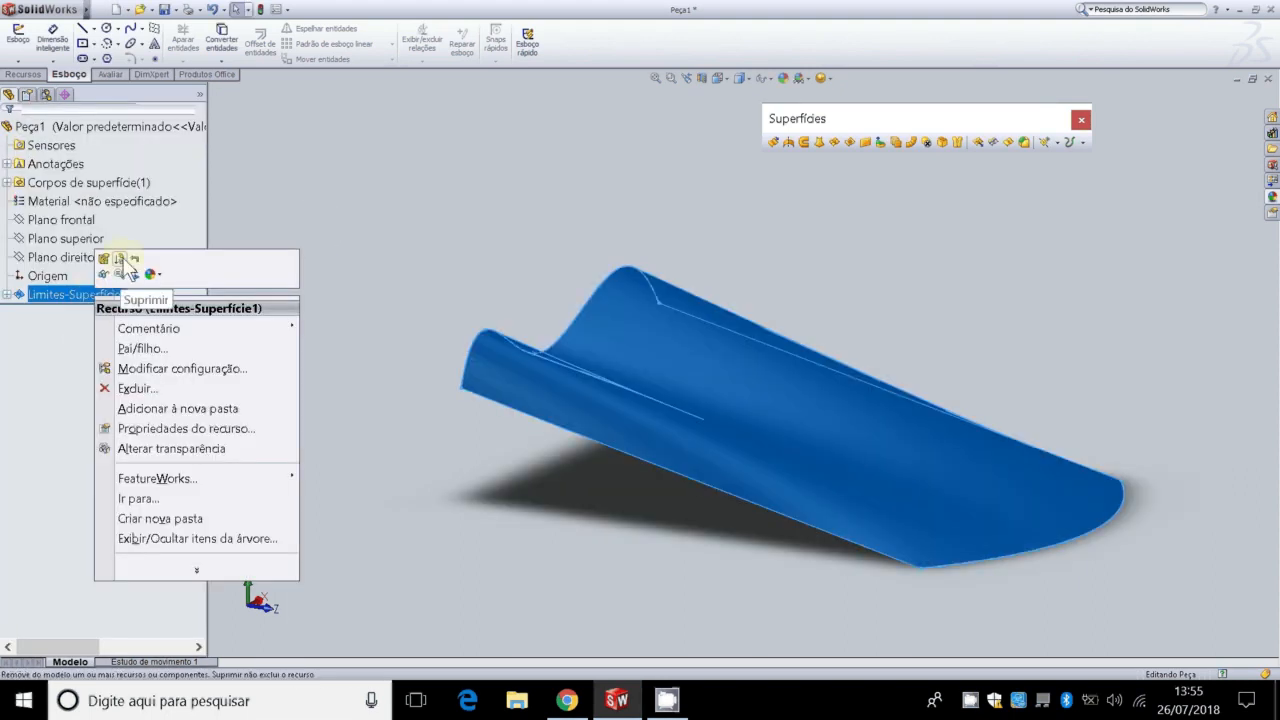
left_click(135, 388)
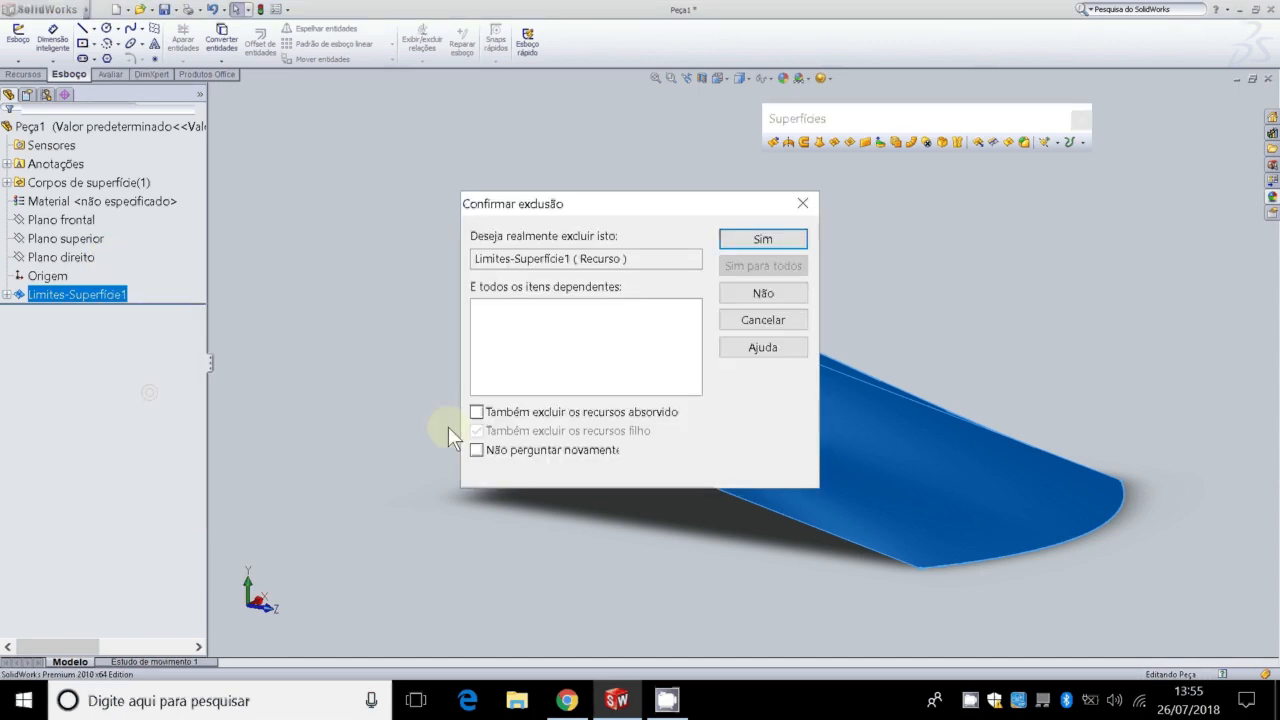
left_click(790, 238)
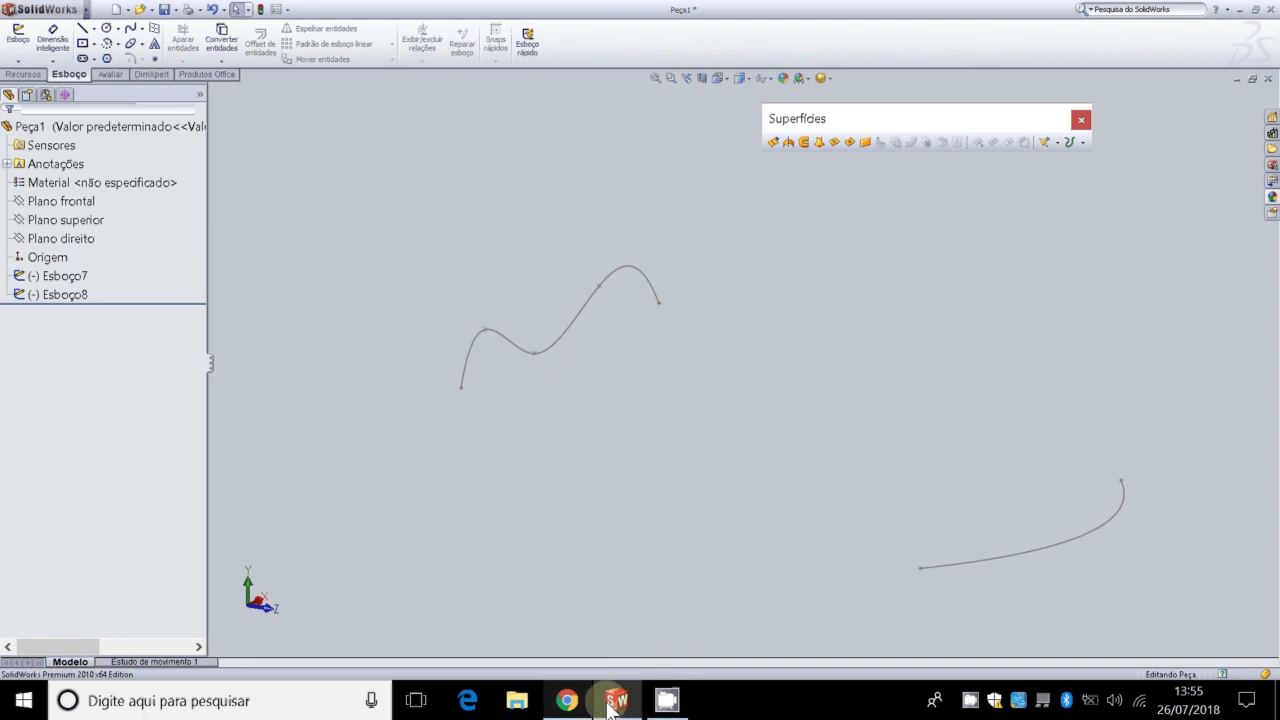
Step: Switch to Chrome and review the PDF slide about a boundary surface with a direction 2 curve
left_click(638, 702)
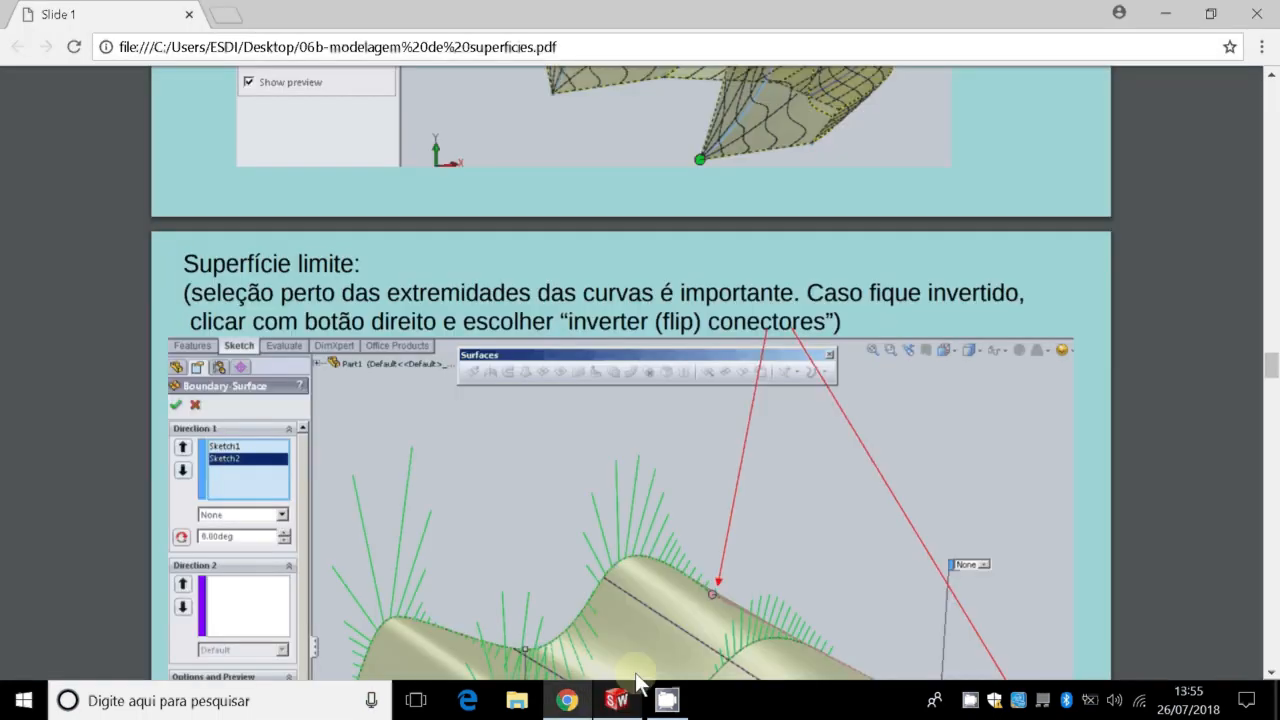
scroll(712, 456, "down", 5)
scroll(712, 456, "down", 5)
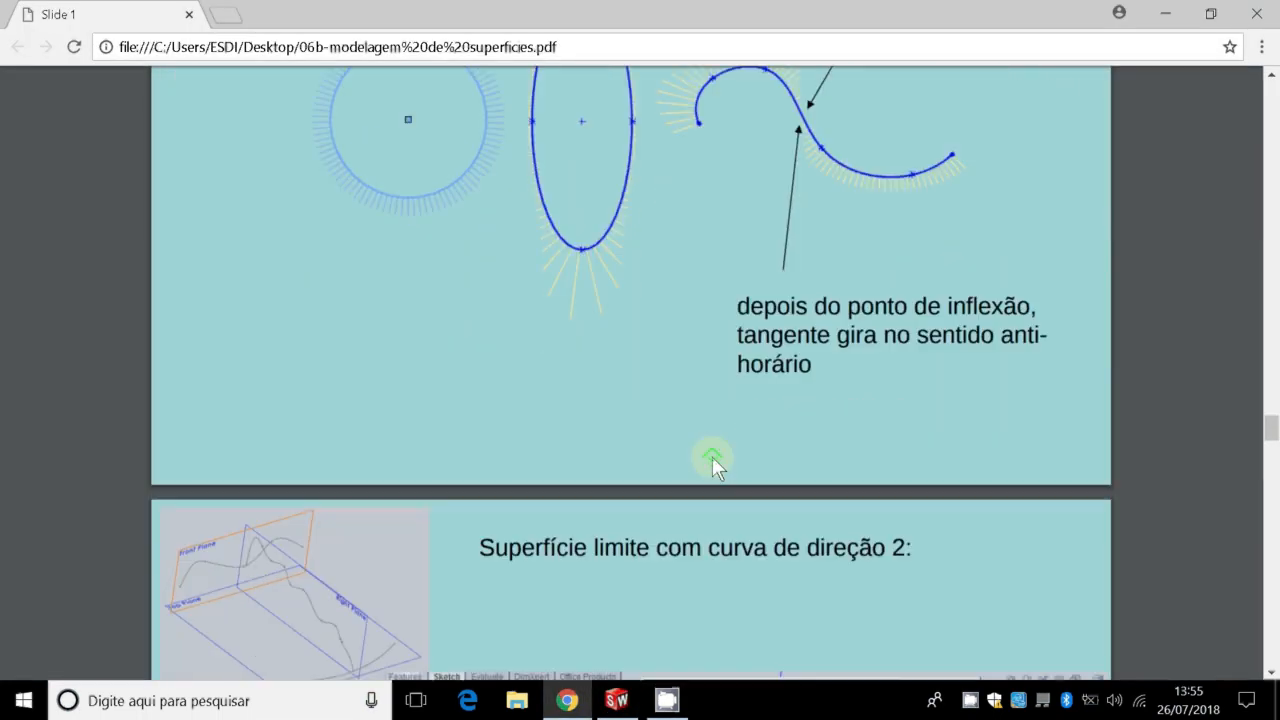
scroll(712, 456, "down", 5)
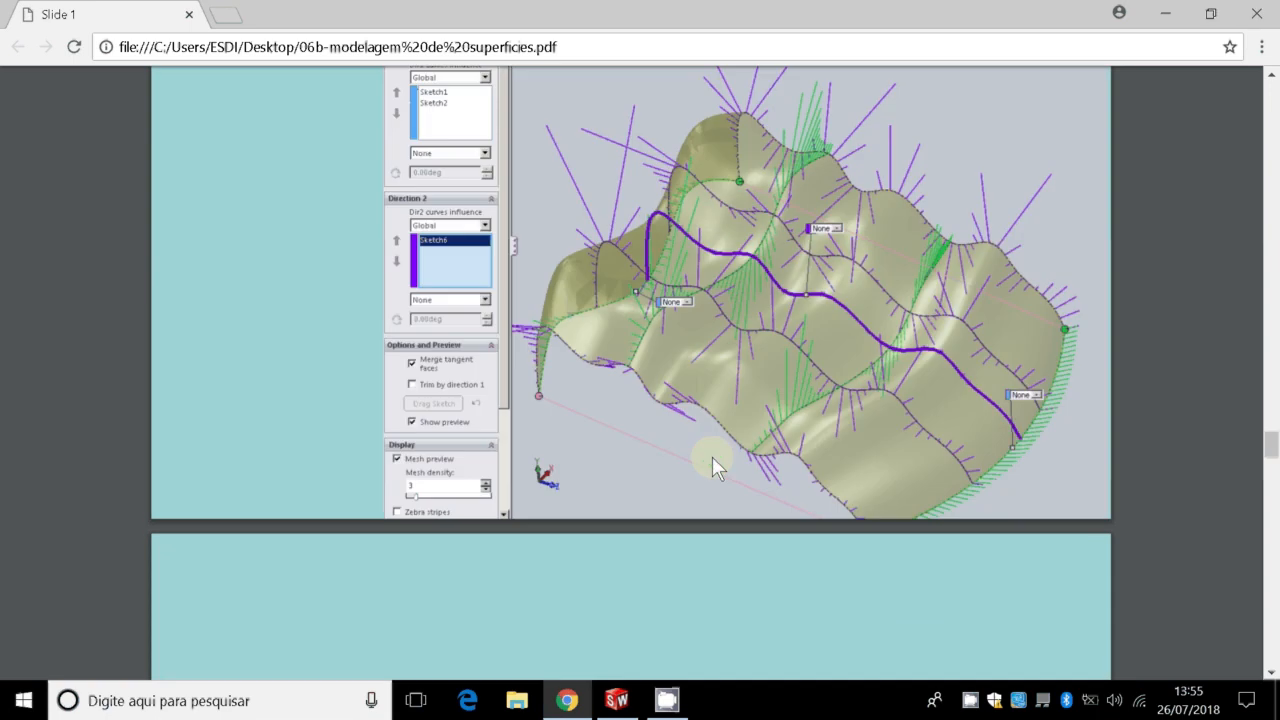
scroll(712, 456, "up", 3)
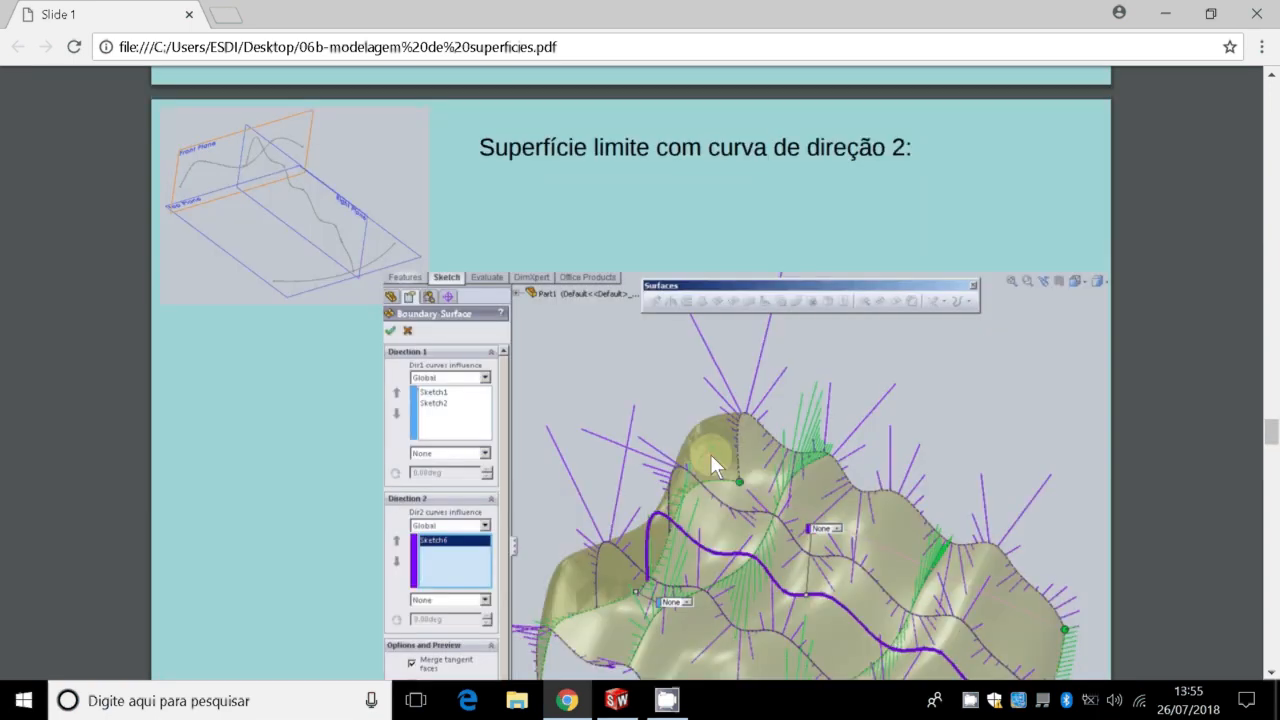
scroll(710, 454, "down", 4)
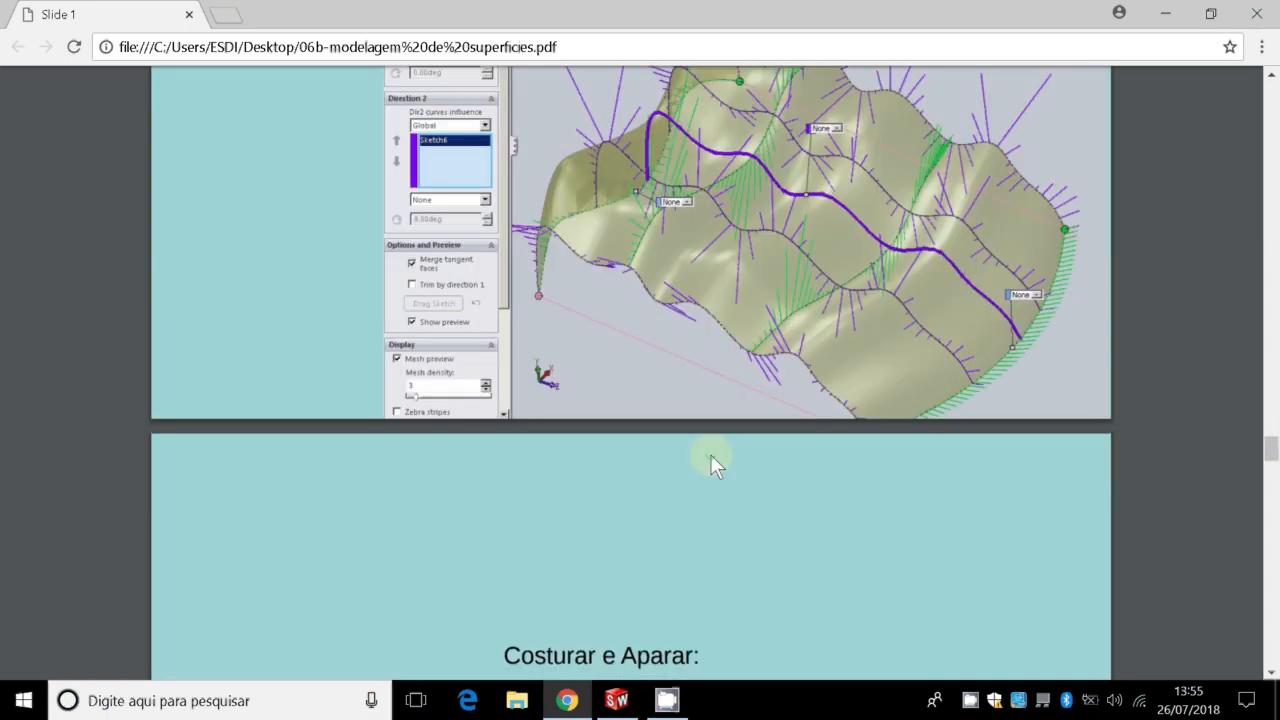
Step: Switch back to SolidWorks and start a Spline sketch on the right plane (Plano direito), viewed from the side
left_click(615, 702)
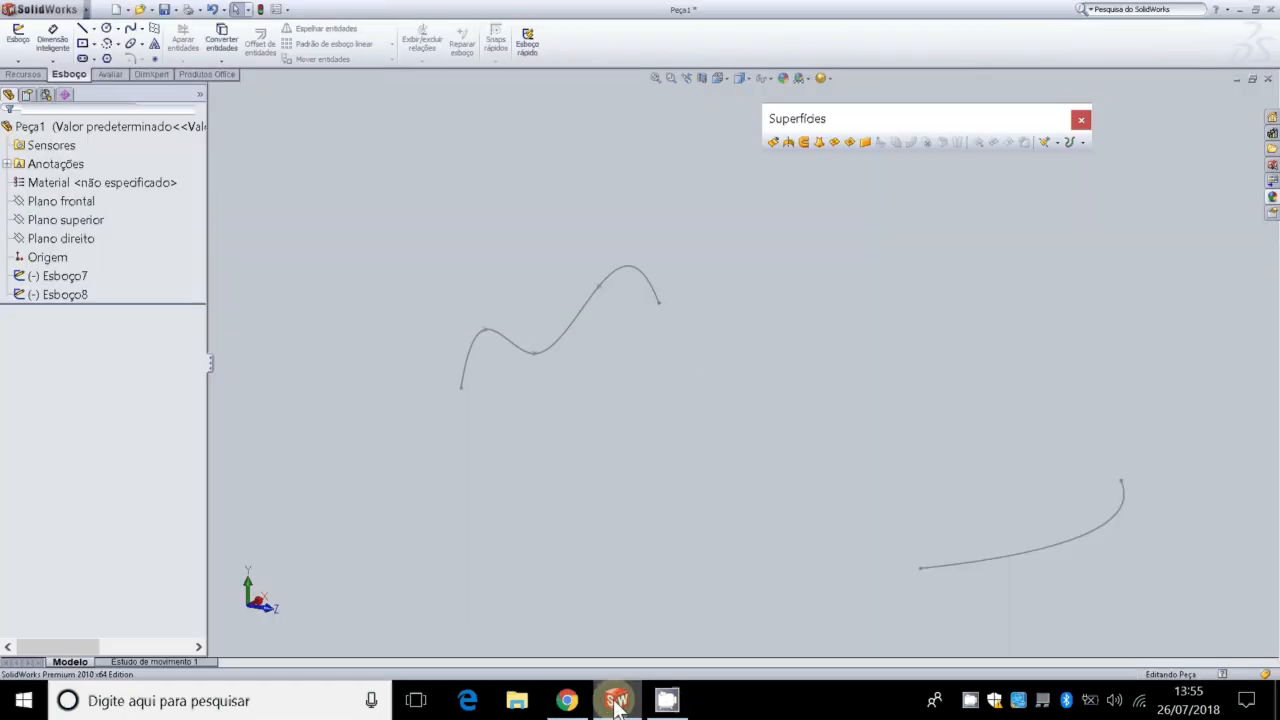
left_click(726, 315)
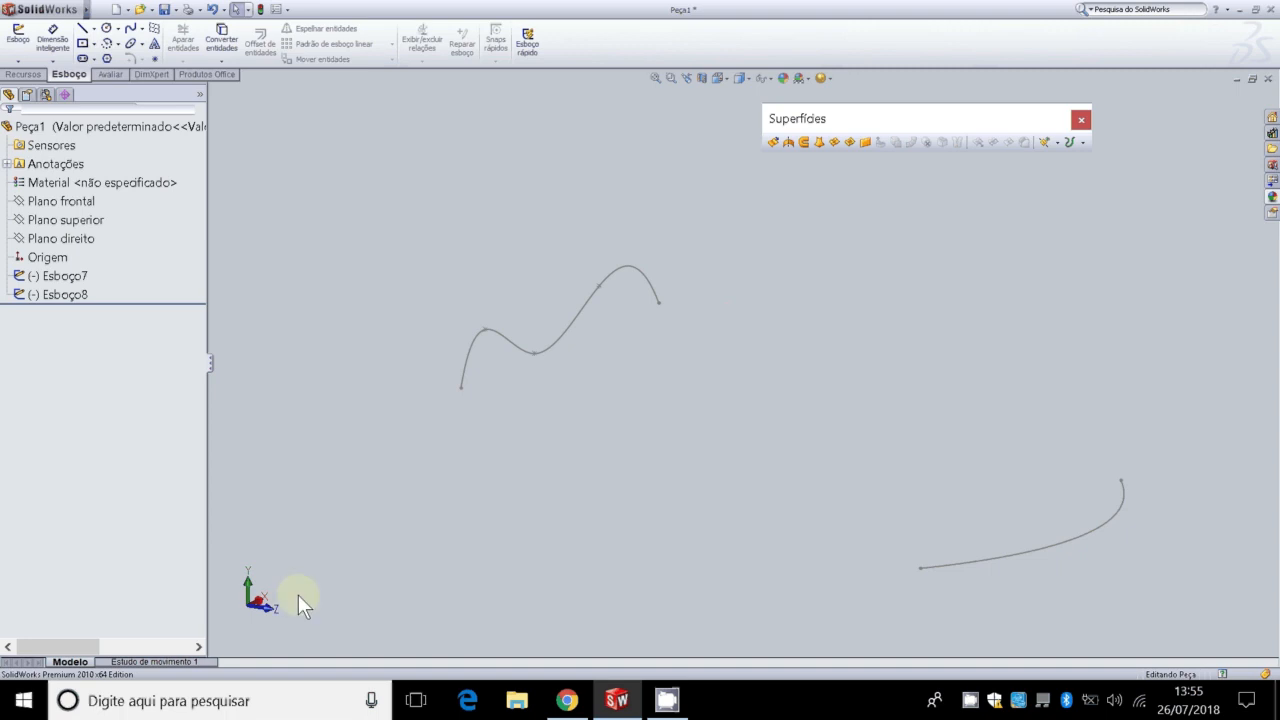
left_click(253, 607)
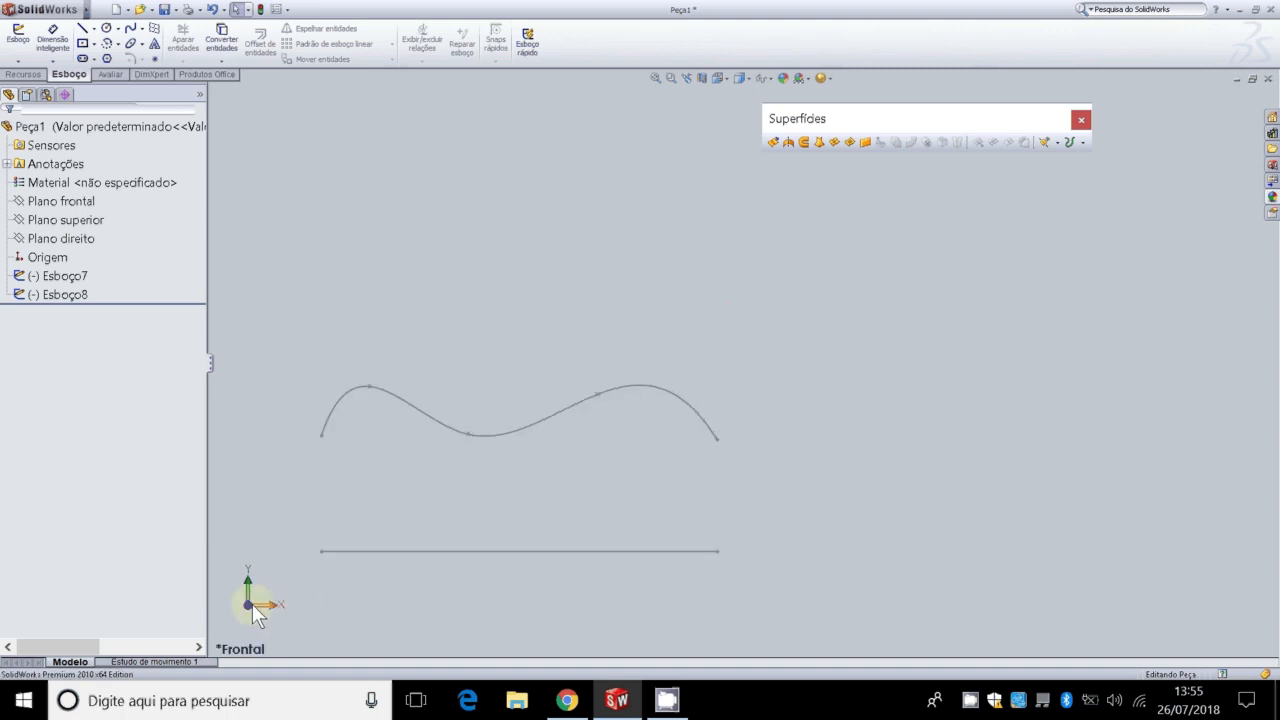
key("ctrl+3")
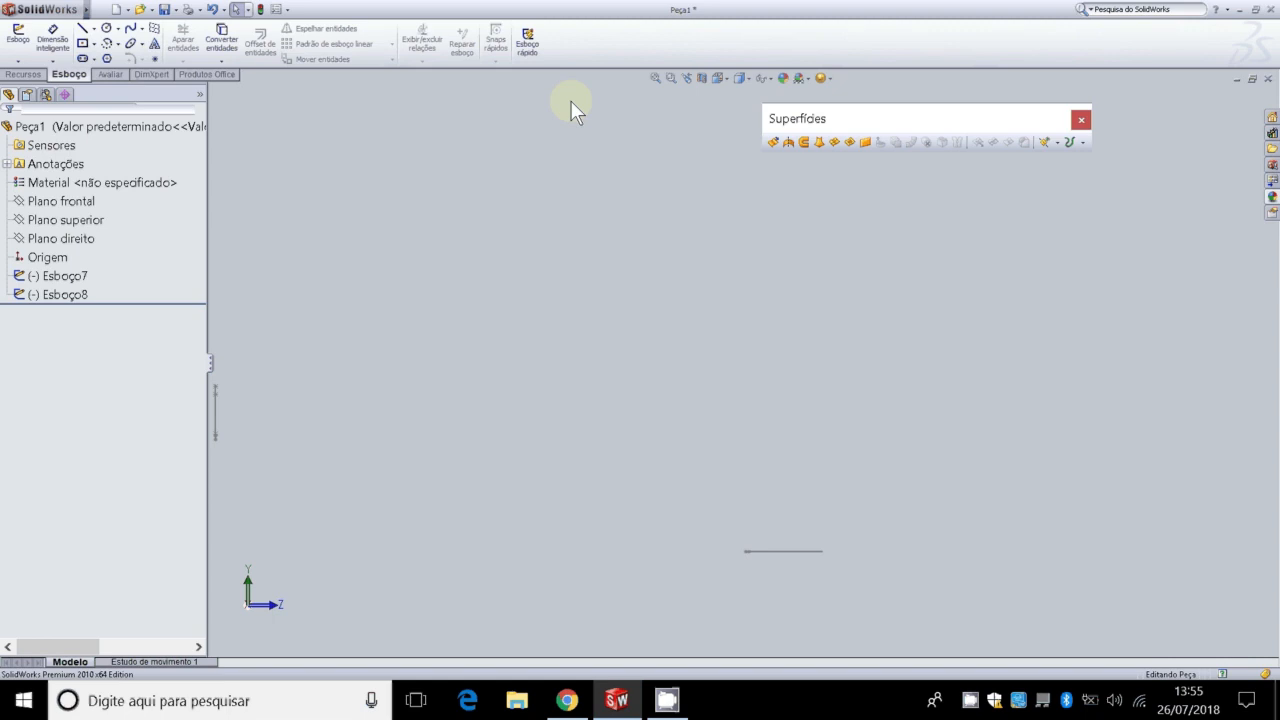
scroll(639, 110, "up", 2)
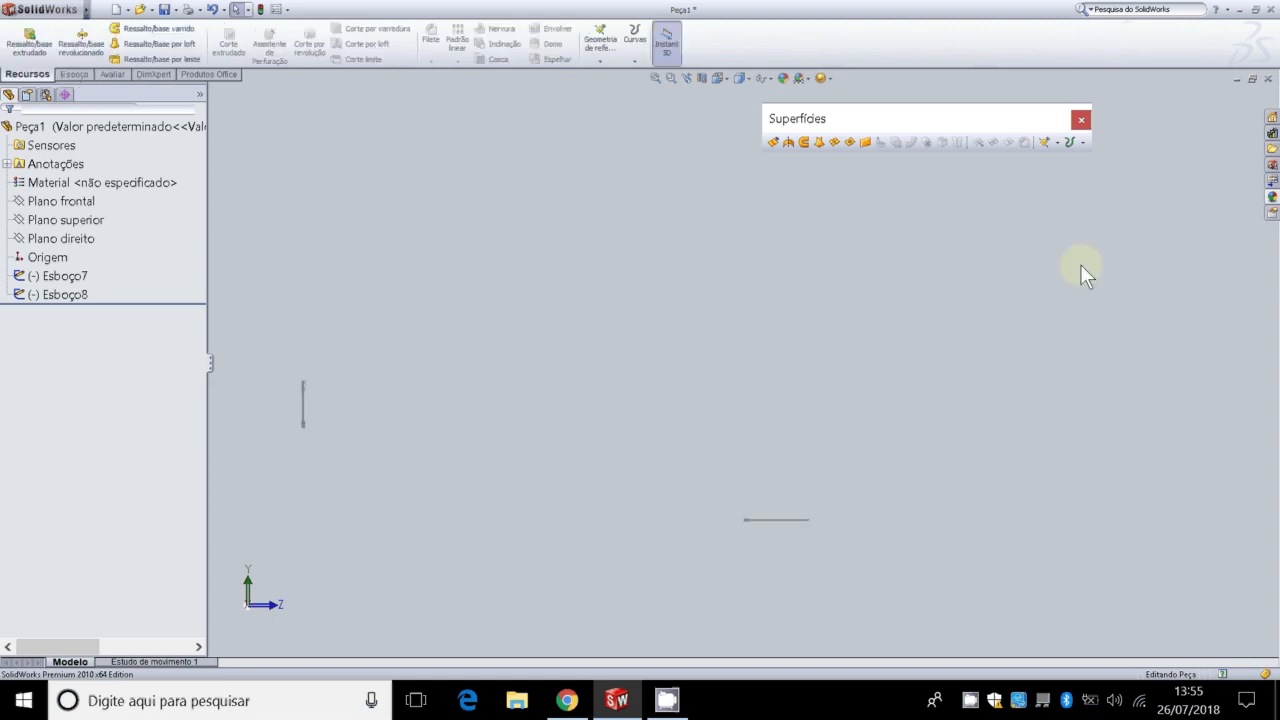
scroll(365, 453, "down", 2)
left_click(97, 244)
left_click(94, 201)
left_click(86, 238)
left_click(80, 238)
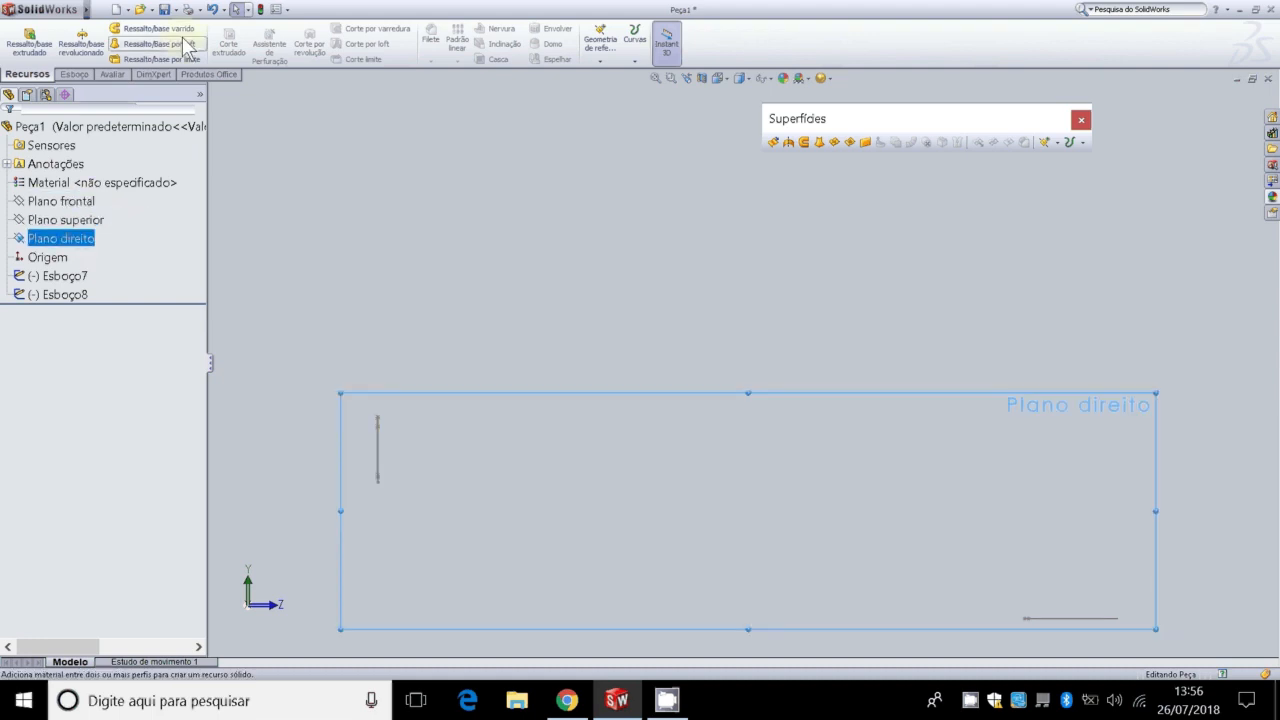
left_click(73, 74)
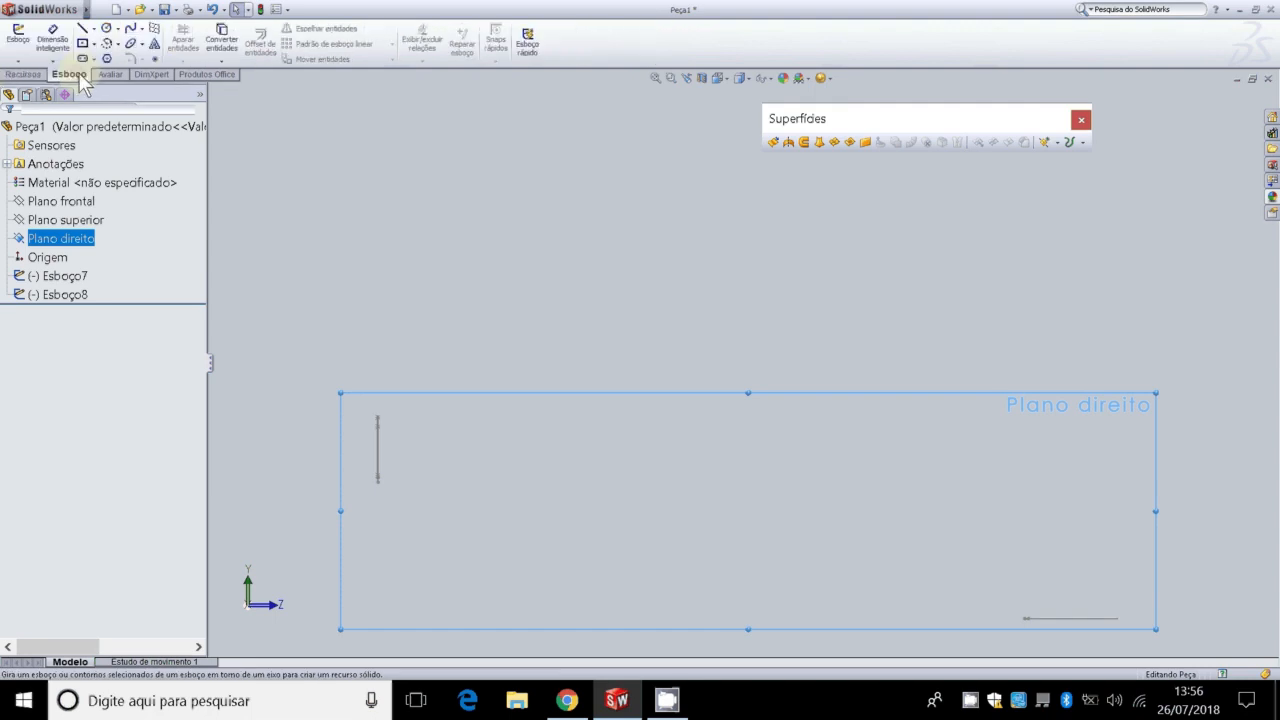
left_click(130, 28)
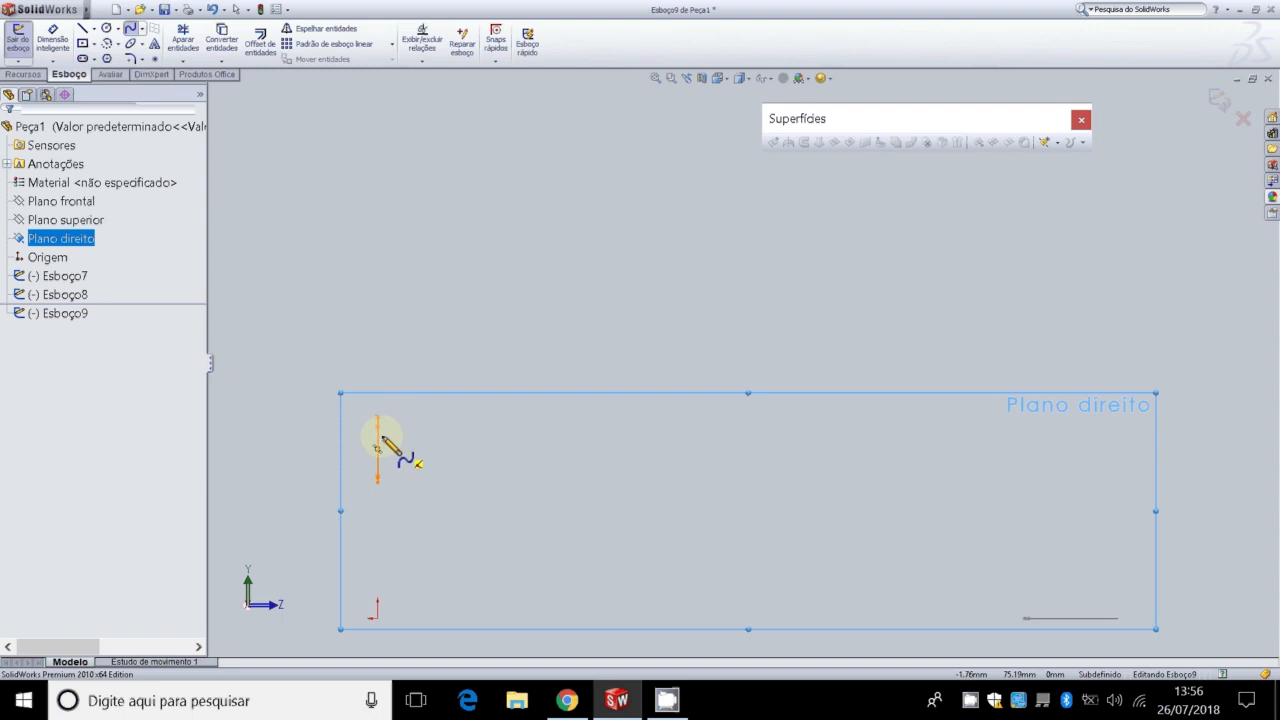
Step: Draw a descending wavy spline through 11 points, from the wavy Esboço7 curve to the Esboço8 curve
left_click(377, 448)
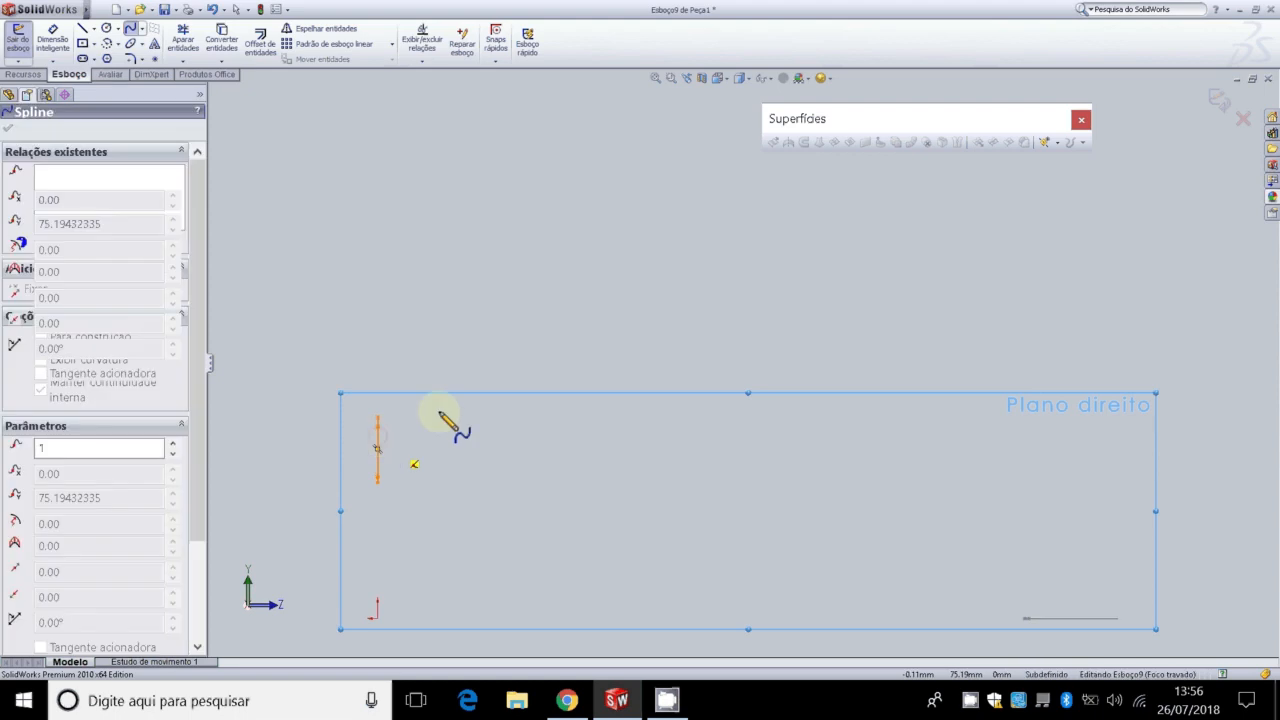
left_click(438, 411)
left_click(497, 463)
left_click(581, 426)
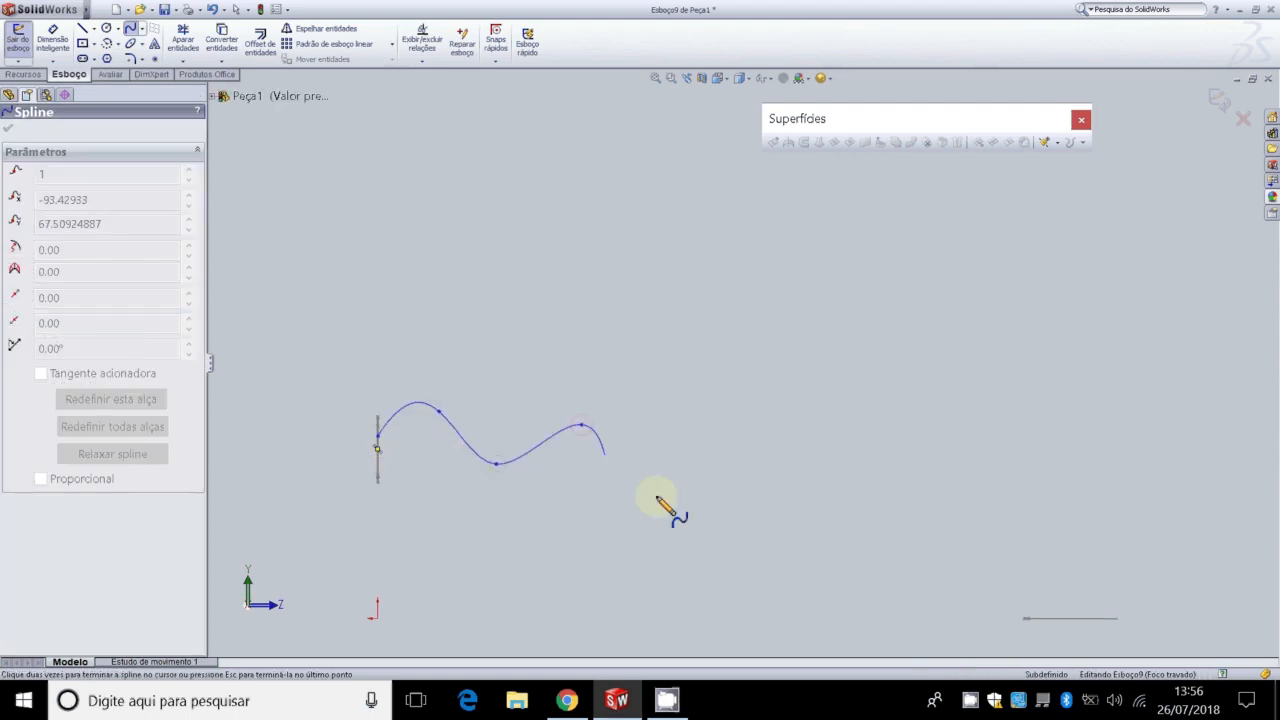
left_click(677, 524)
left_click(761, 487)
left_click(846, 548)
left_click(928, 518)
left_click(966, 566)
left_click(1038, 555)
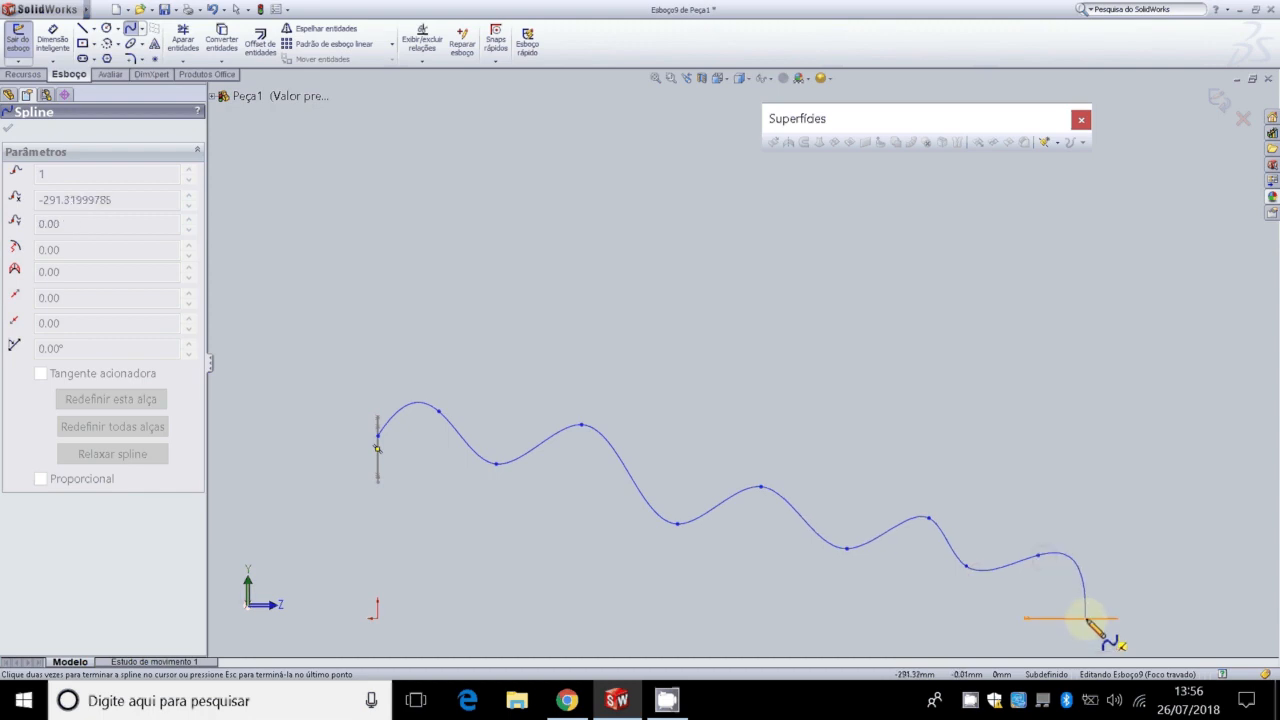
double_click(1087, 618)
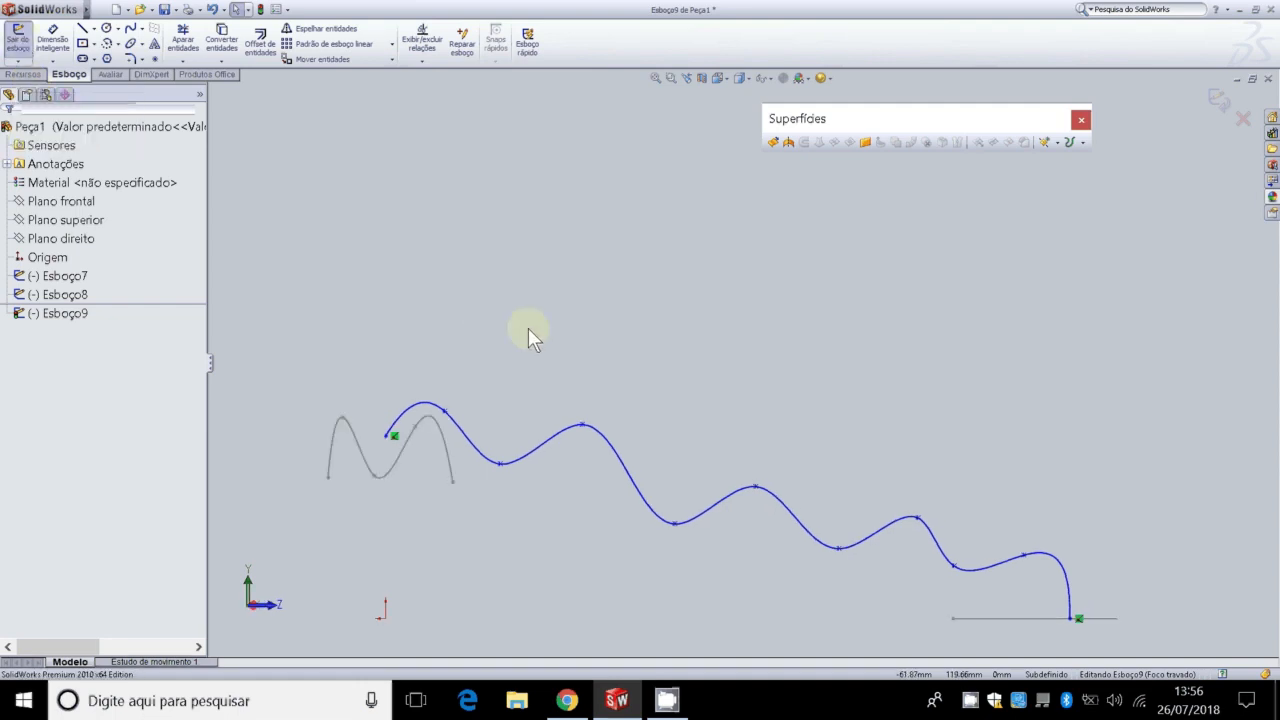
Step: Add a Pierce (Perfurar) relation between the start point of the new spline and the wavy Esboço7 curve
key("Down")
scroll(506, 520, "up", 2)
scroll(506, 520, "up", 1)
scroll(520, 456, "down", 5)
mouse_move(674, 322)
middle_mouse_down()
mouse_move(714, 266)
mouse_move(722, 318)
middle_mouse_up()
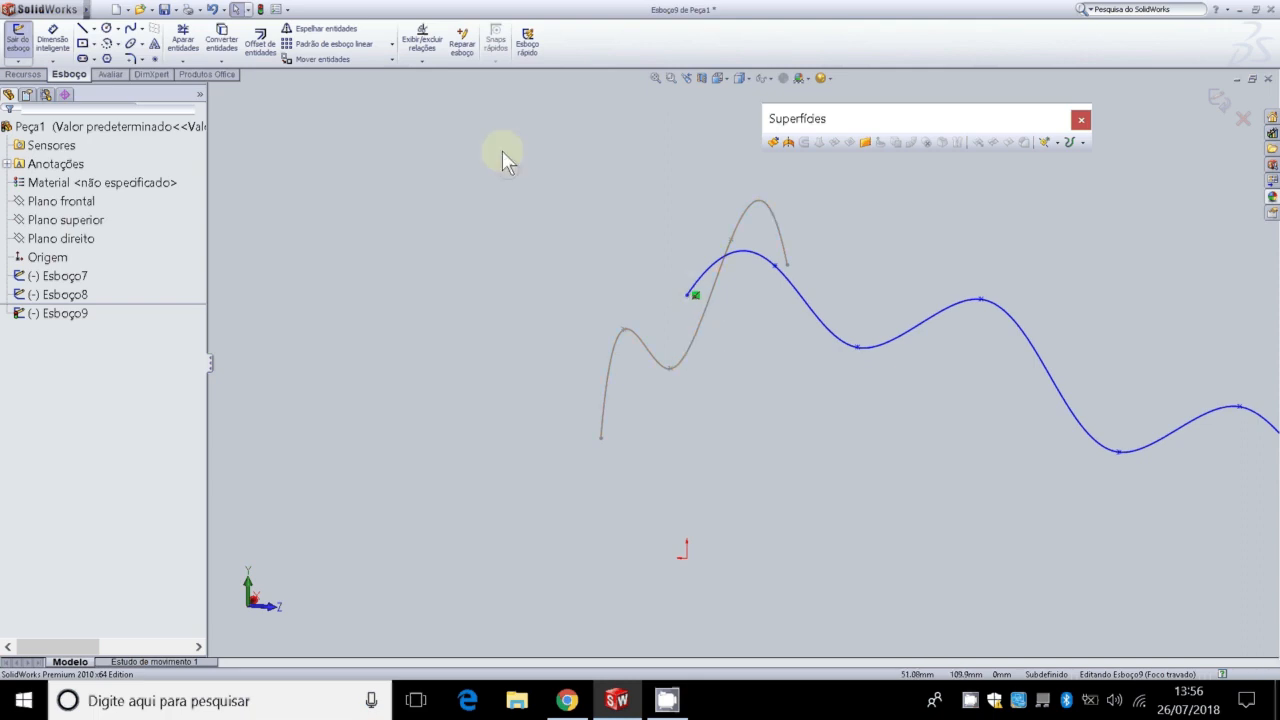
left_click(422, 61)
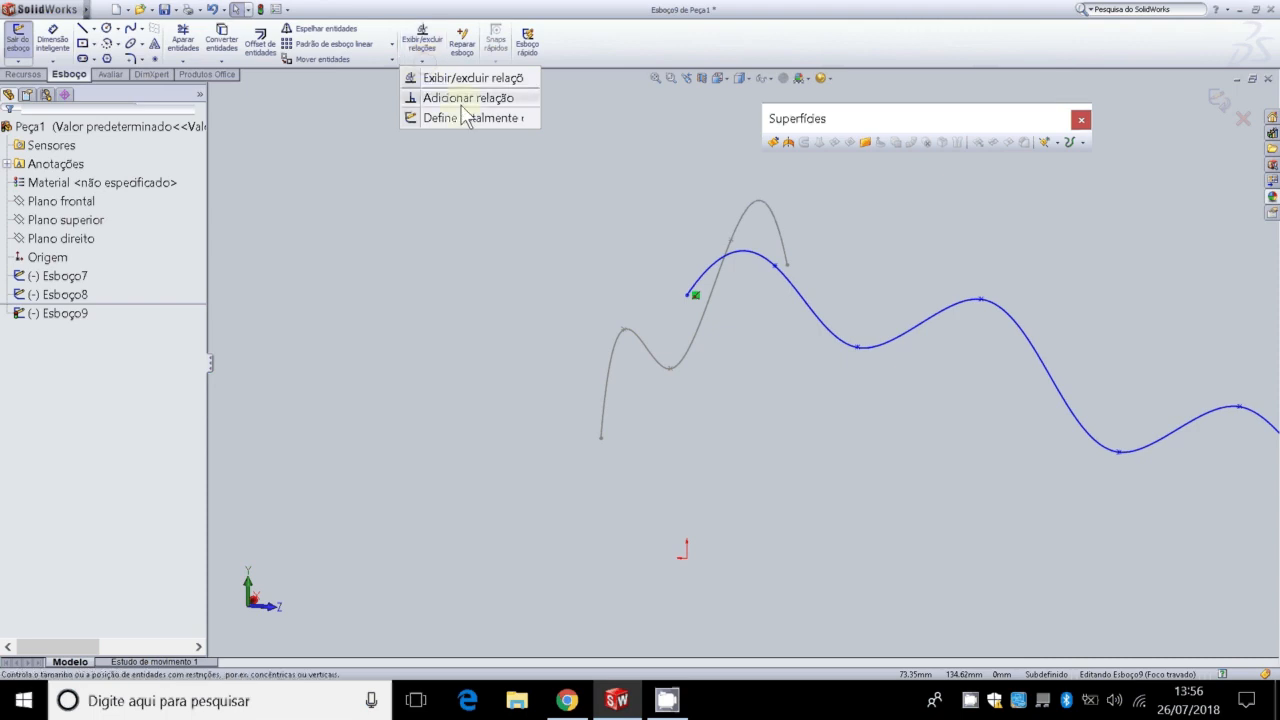
left_click(456, 99)
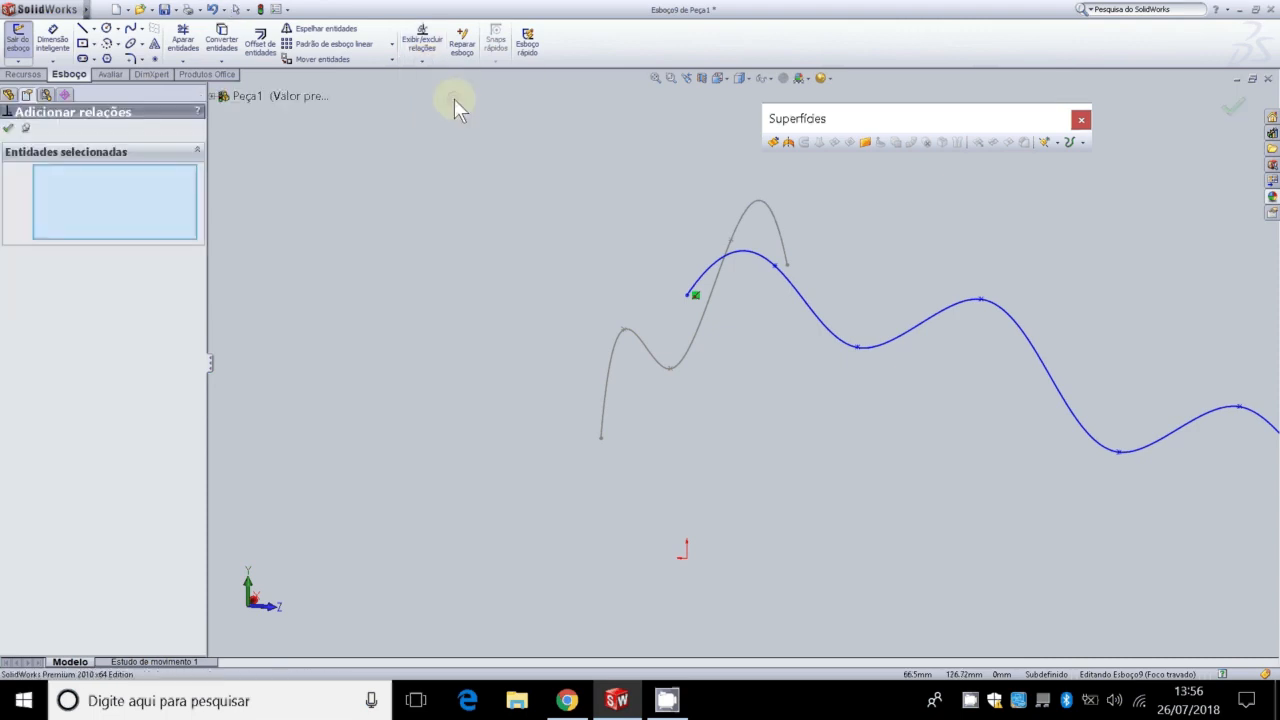
left_click(689, 296)
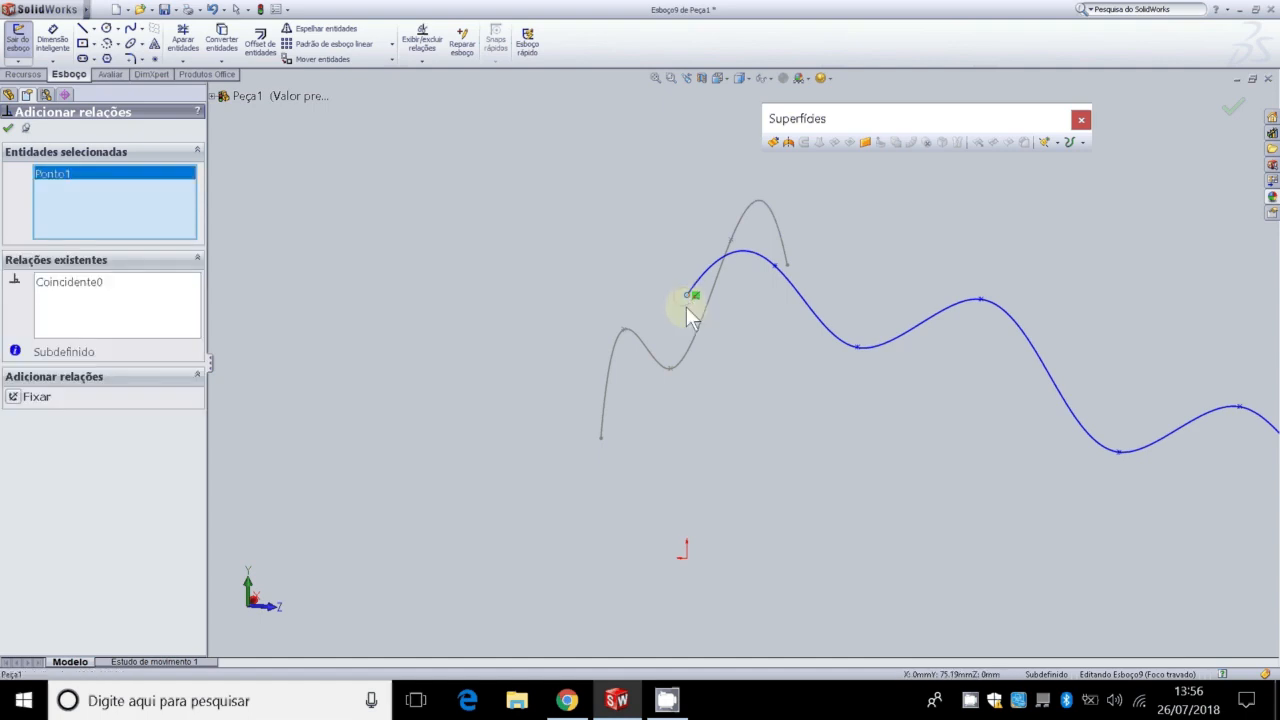
left_click(690, 346)
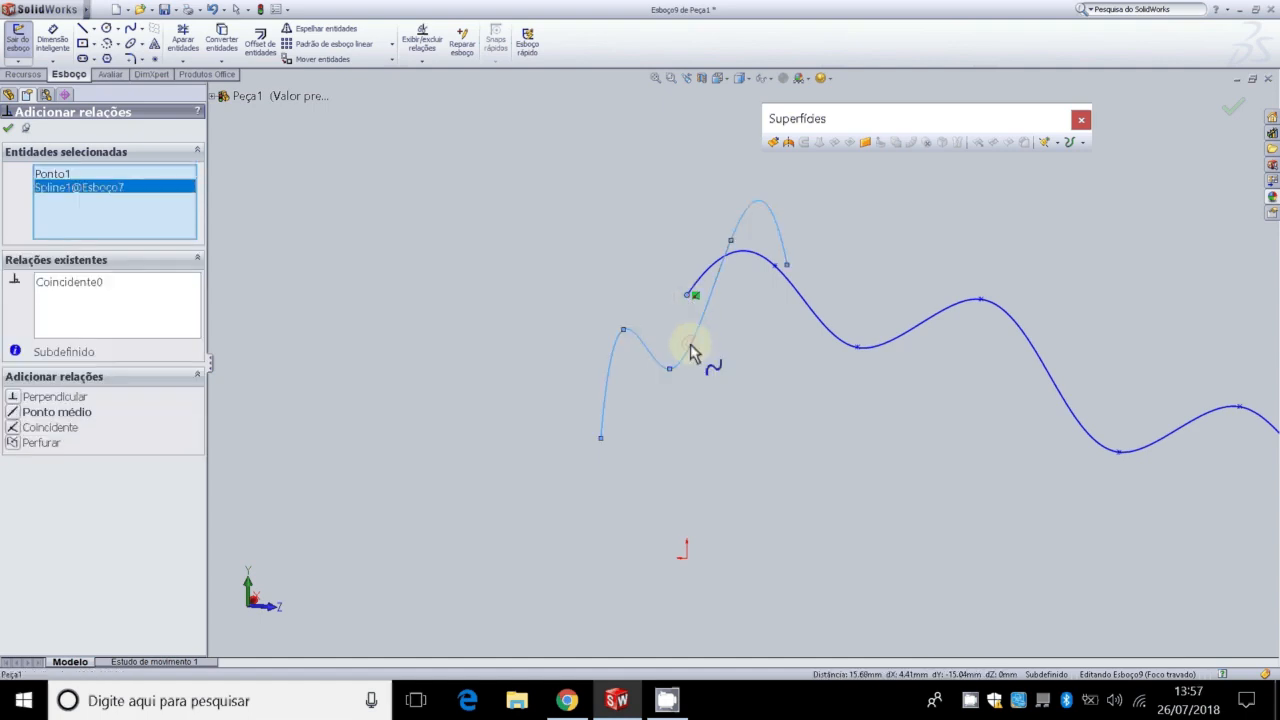
left_click(45, 442)
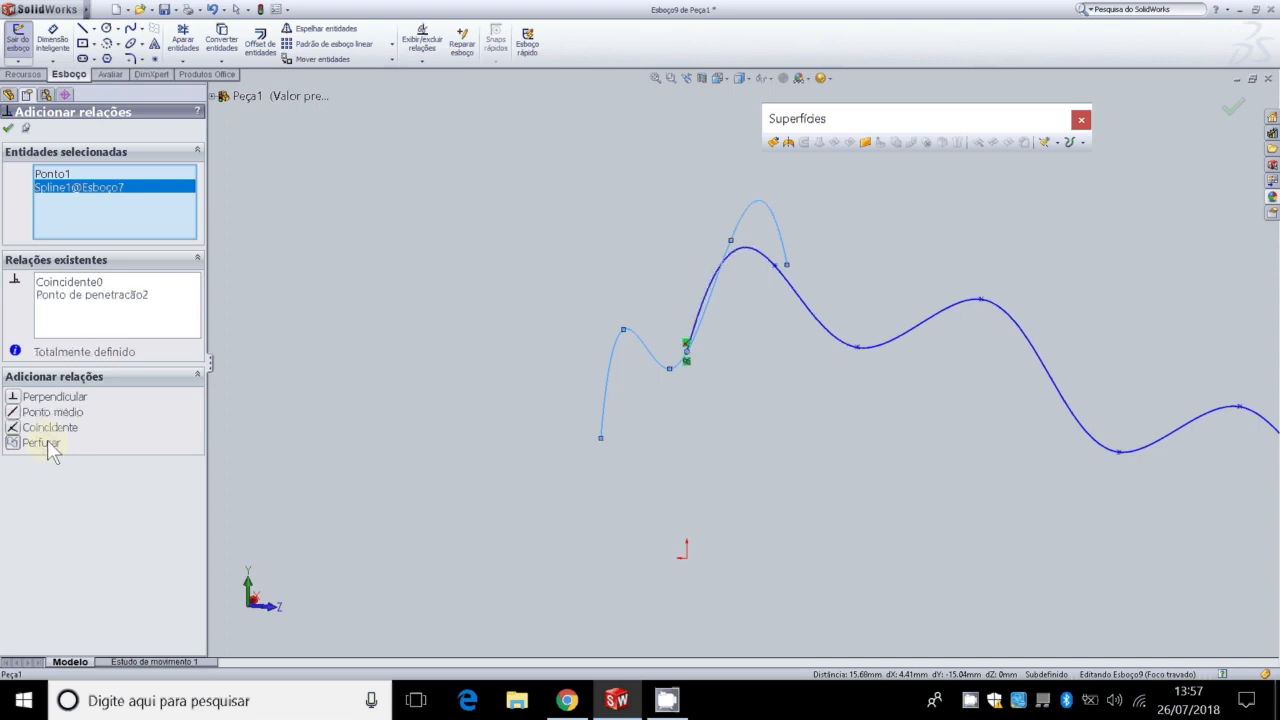
Step: Add a Pierce (Perfurar) relation between the new spline's end point and the Esboço8 curve, and exit the sketch
left_click(9, 127)
middle_click_drag(350, 210, 835, 417)
scroll(424, 300, "down", 5)
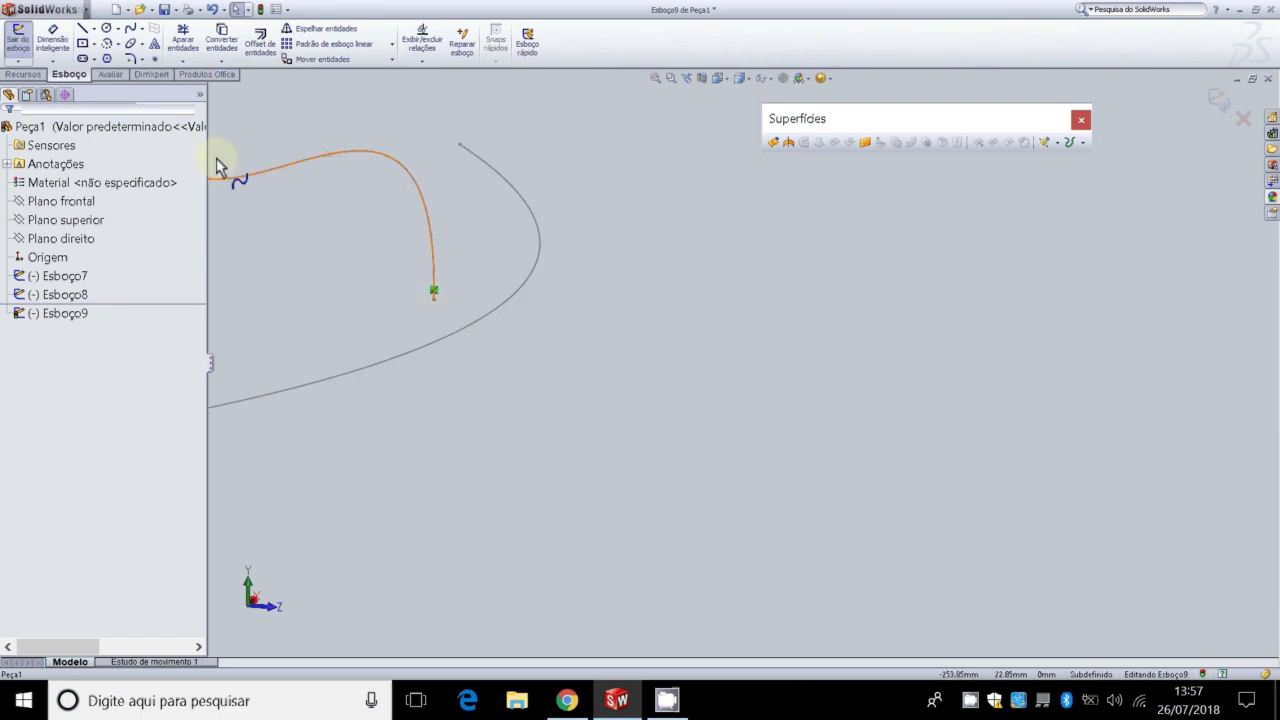
left_click(421, 60)
left_click(478, 100)
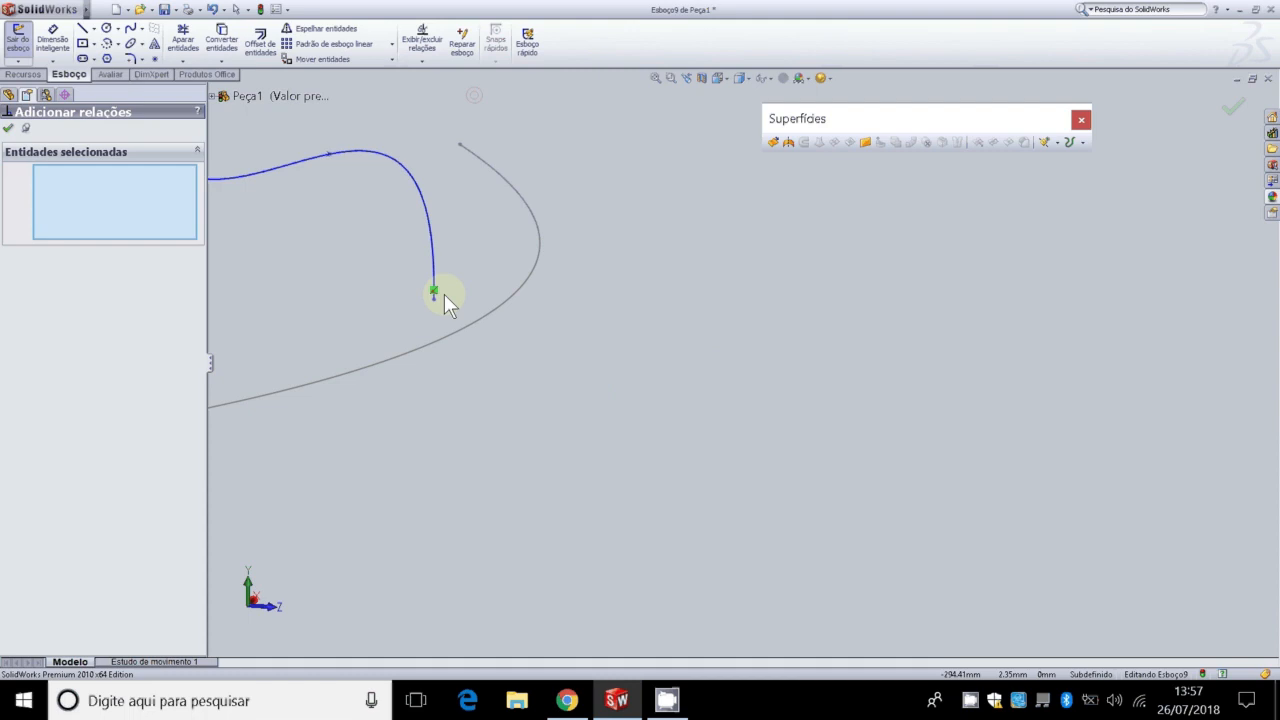
left_click(433, 295)
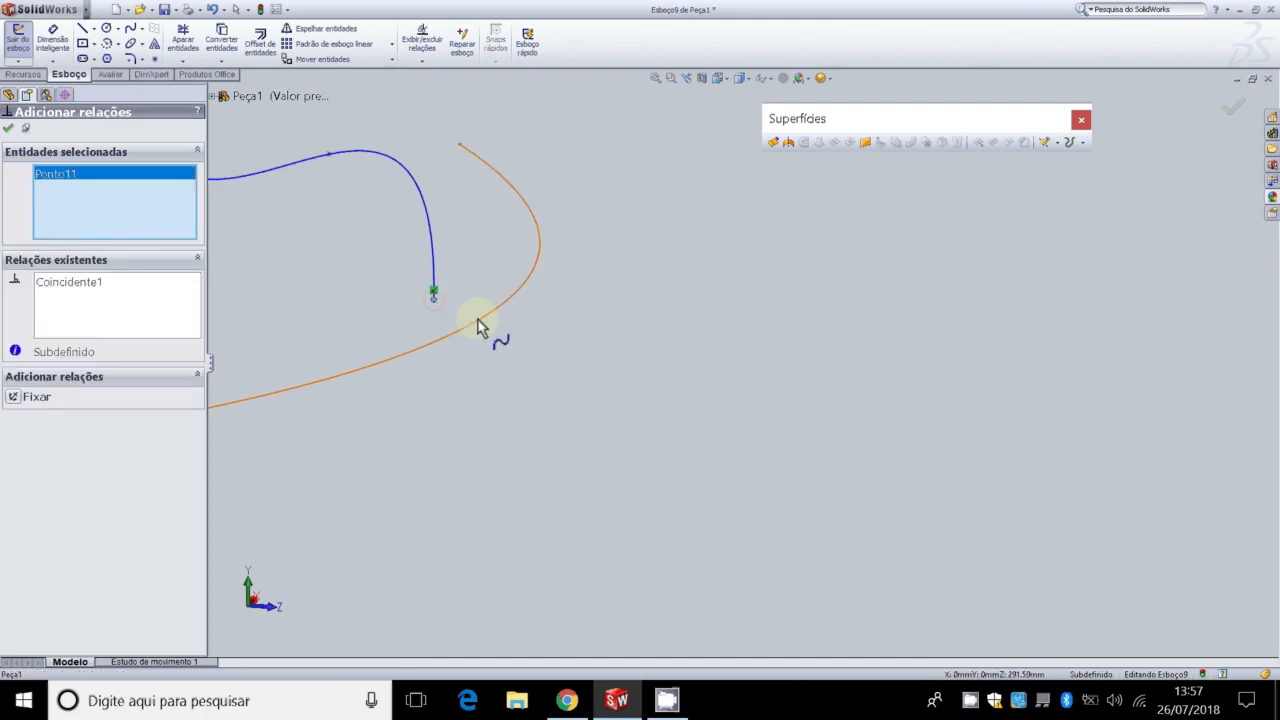
left_click(476, 326)
left_click(46, 441)
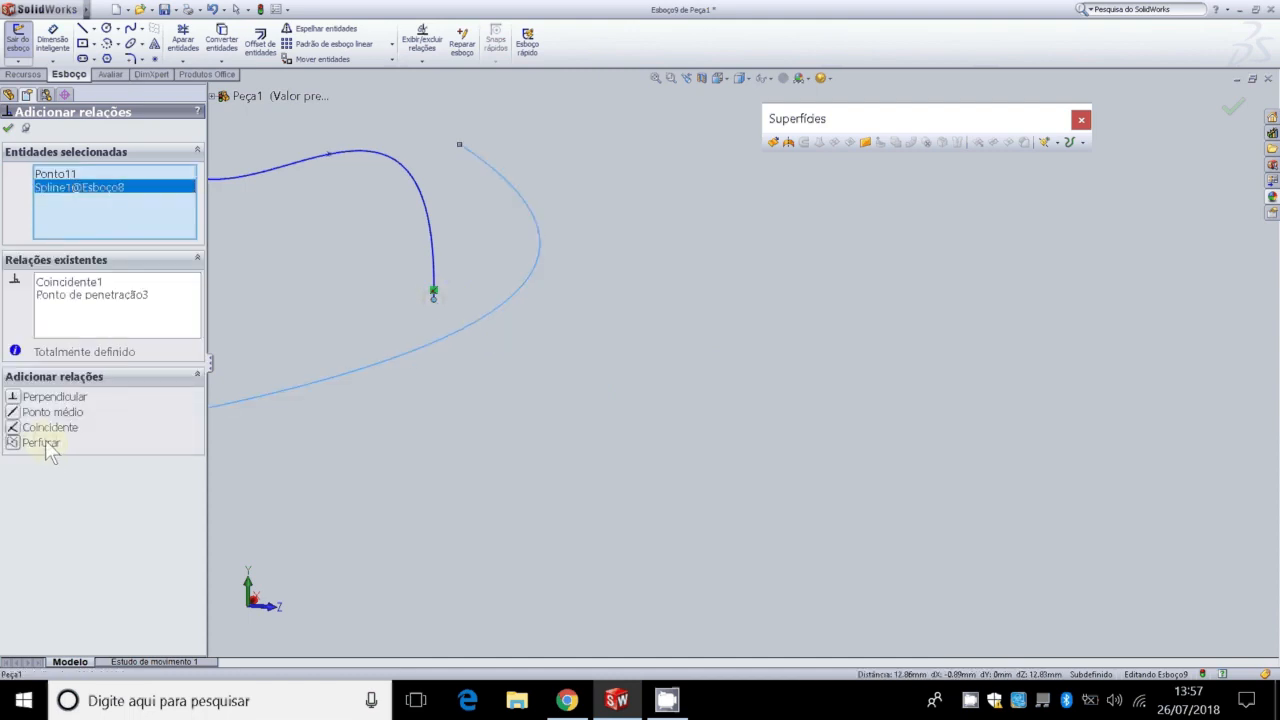
left_click(8, 129)
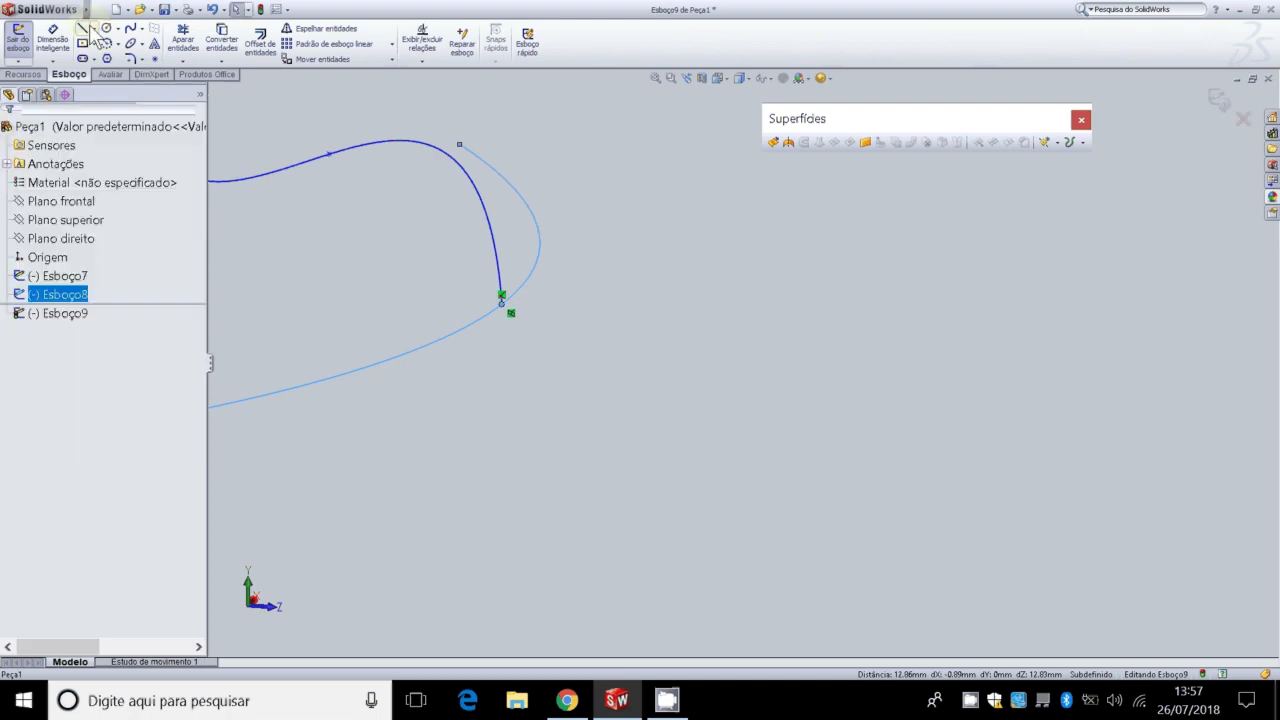
left_click(18, 38)
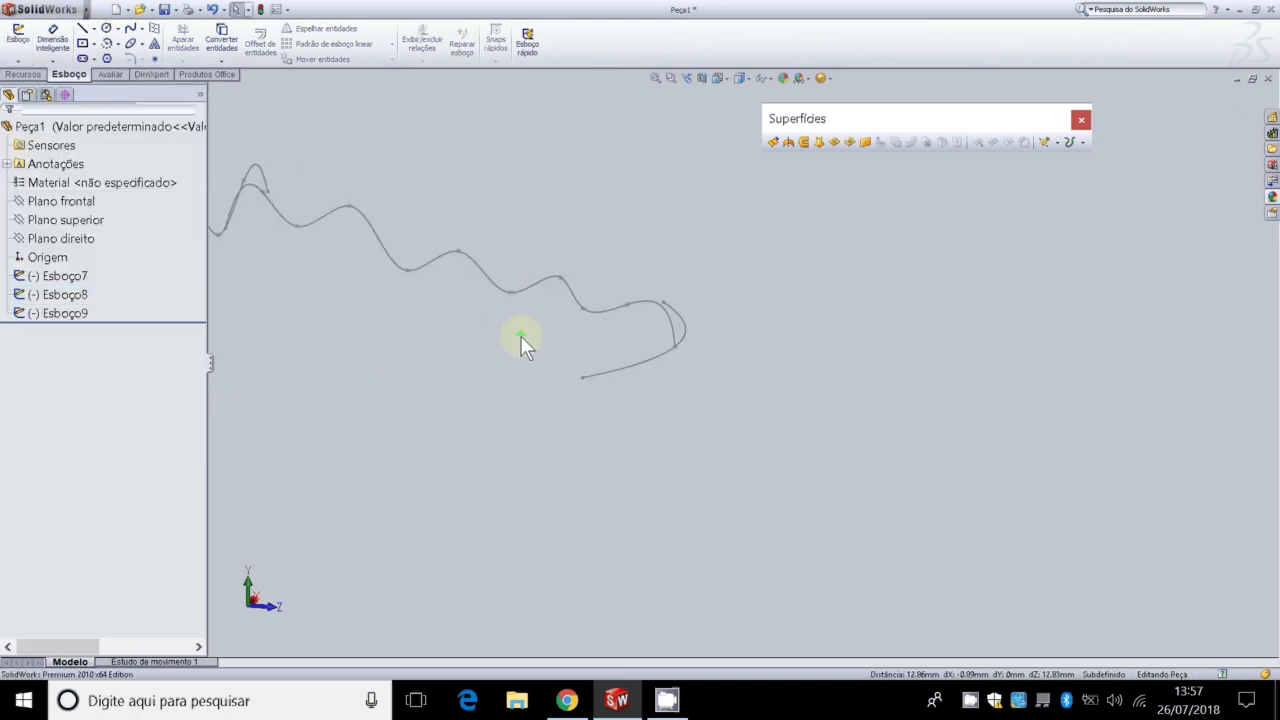
Step: Examine how the wavy spline meets the two profile curves from several view angles
scroll(375, 262, "down", 7)
scroll(400, 300, "down", 3)
scroll(583, 372, "up", 7)
scroll(740, 340, "up", 3)
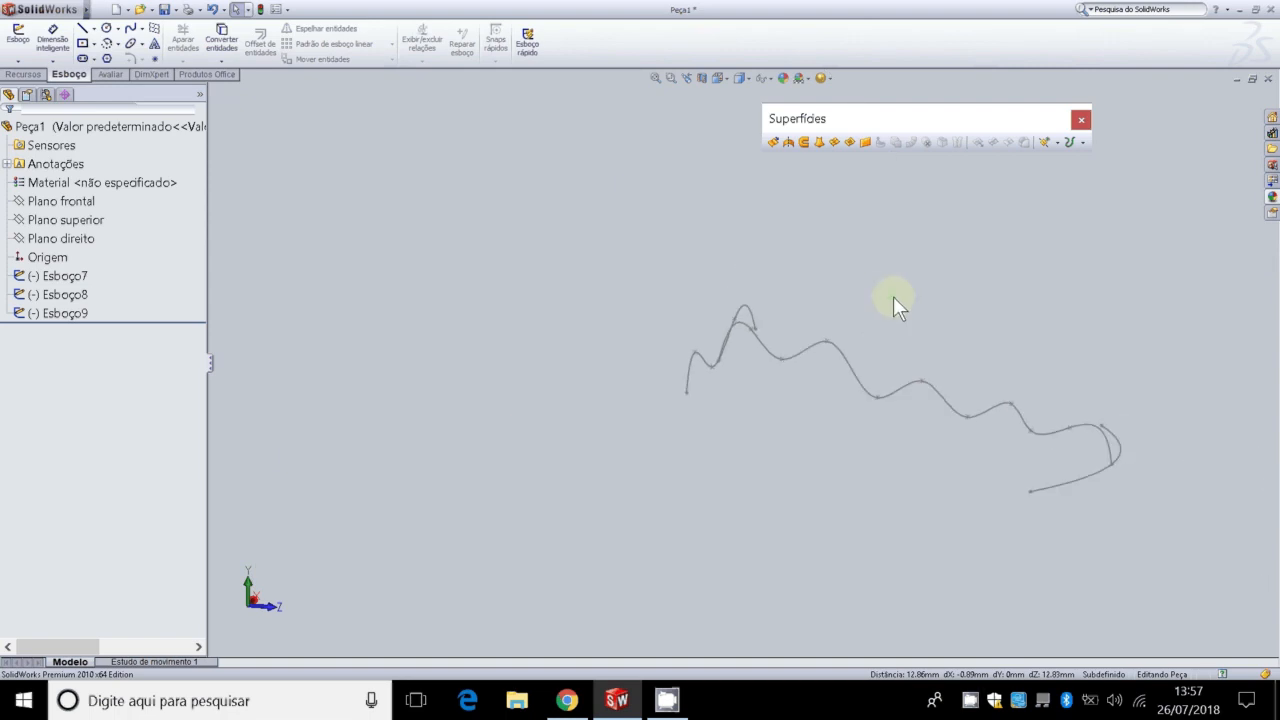
key("Up")
key("Right")
key("Right")
key("Right")
scroll(1115, 401, "down", 2)
scroll(1115, 401, "down", 1)
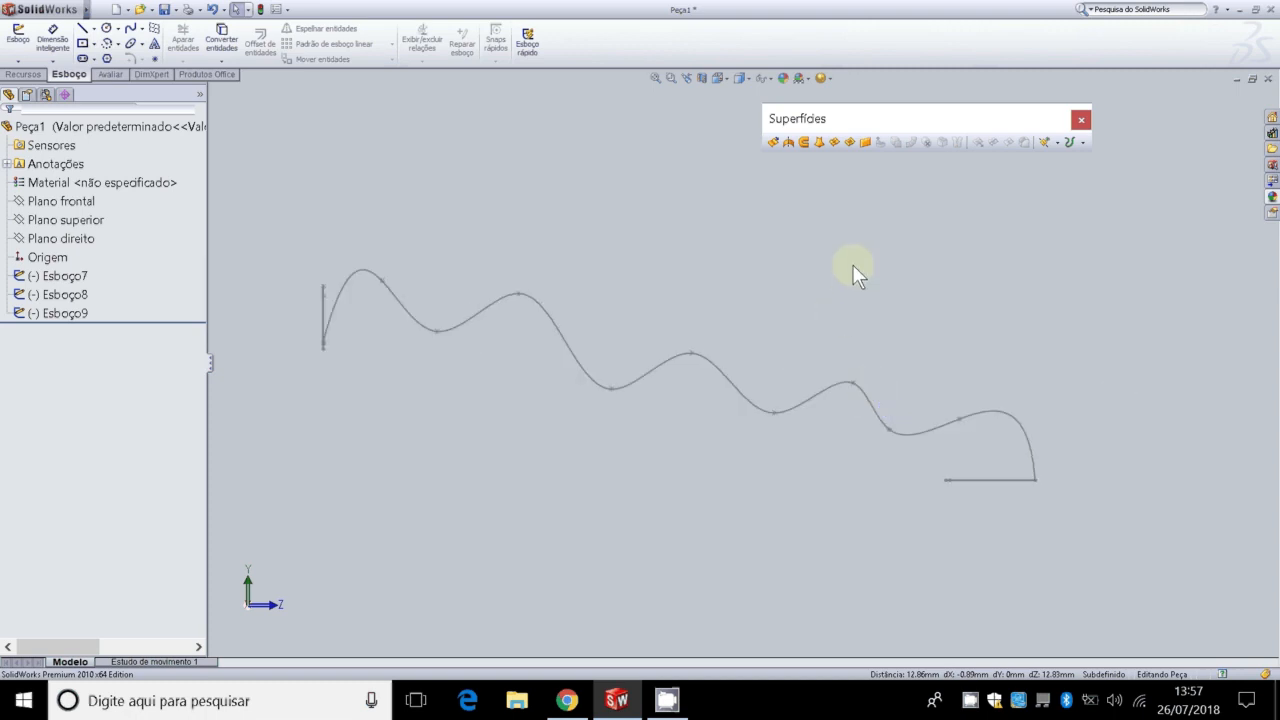
Step: Start a boundary surface (Limites-Superfície) with Esboço7 and Esboço8 as the direction 1 curves
left_click(833, 140)
key("Left")
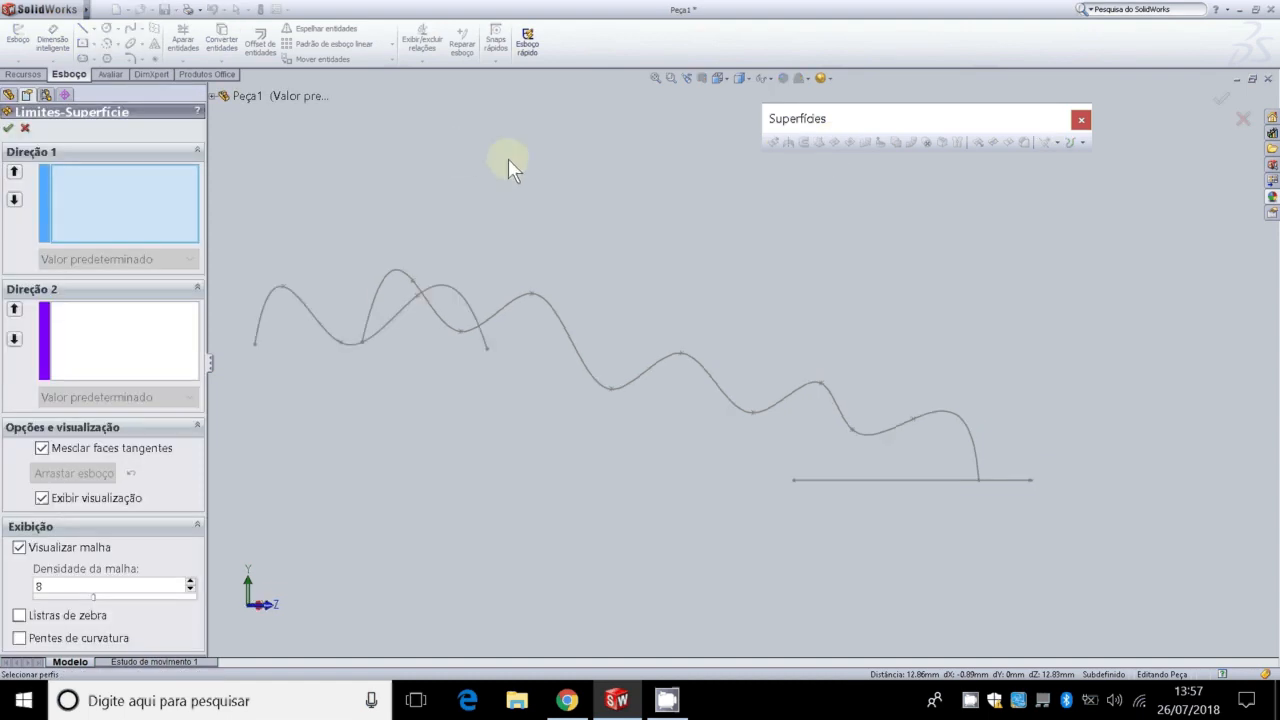
key("Left")
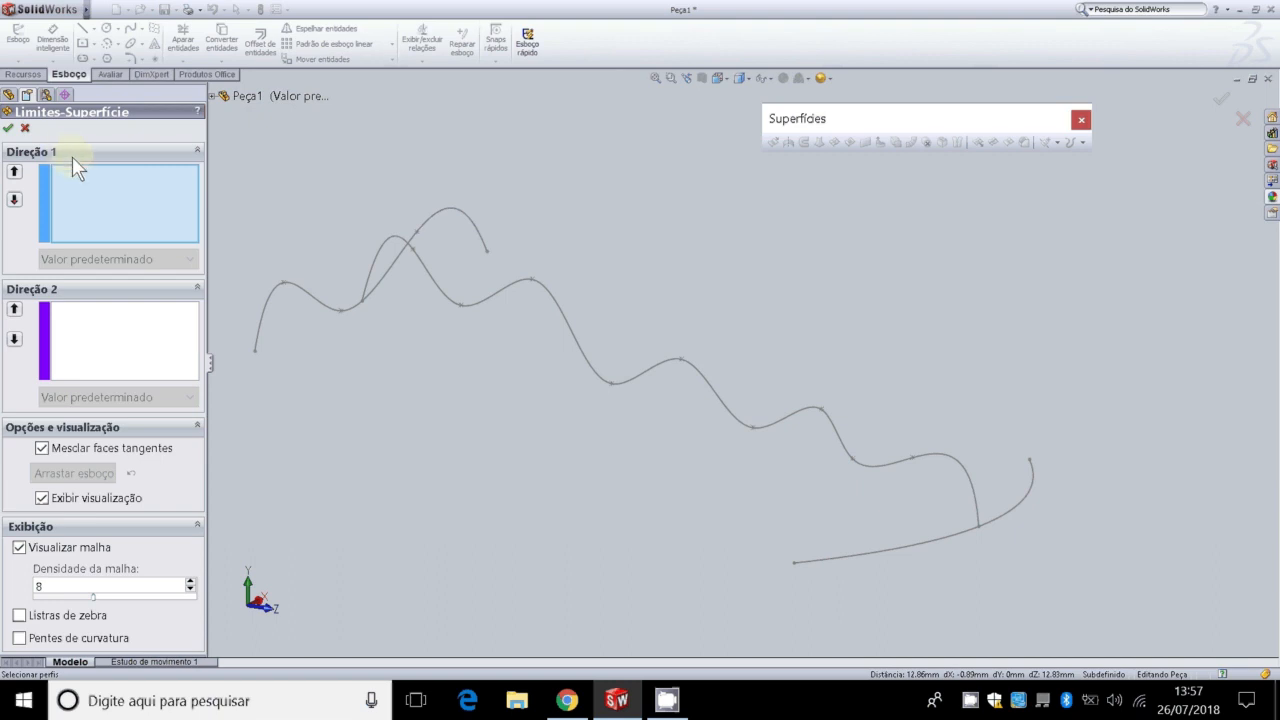
left_click(260, 321)
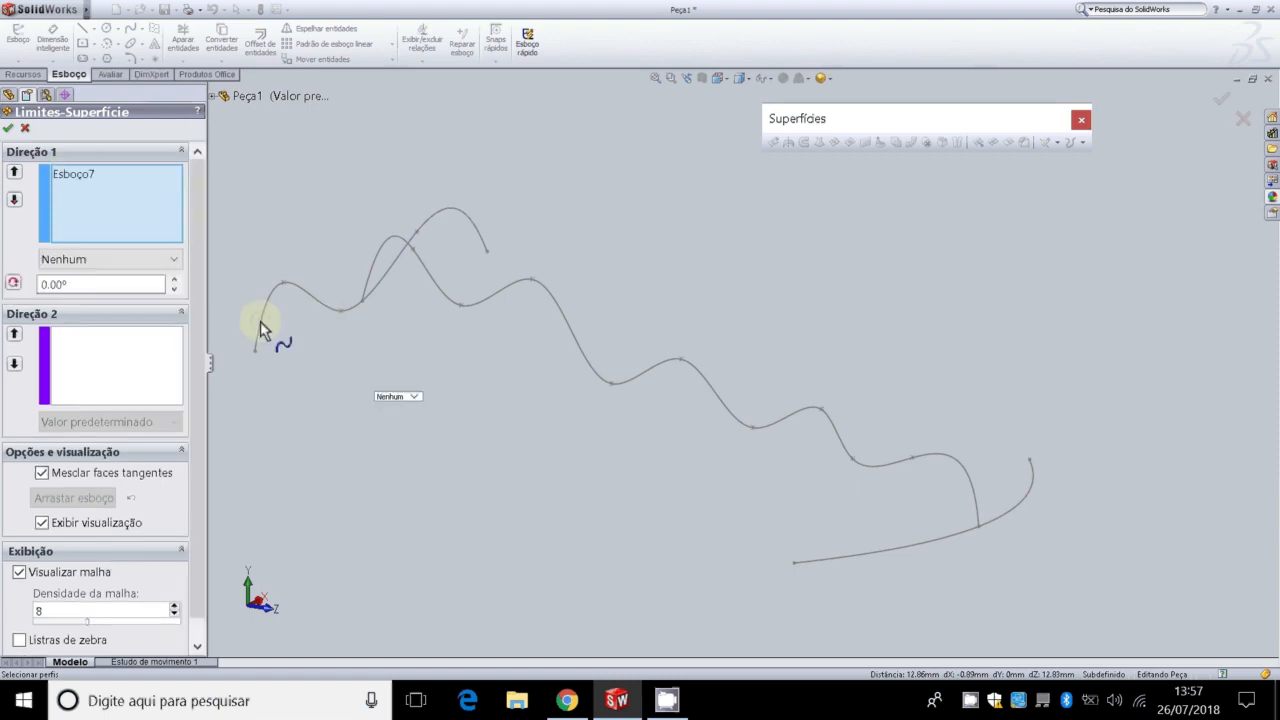
left_click(822, 562)
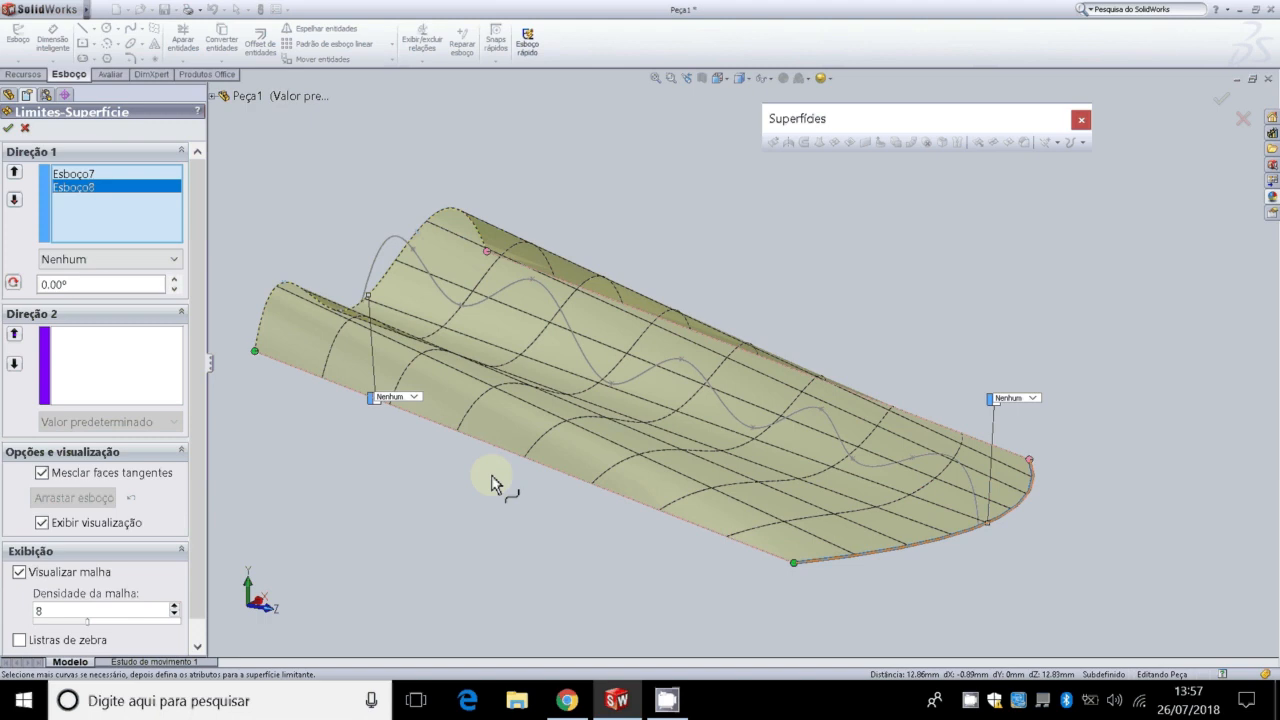
Step: Use the wavy spline Esboço9 as the direction 2 curve and create the boundary surface
left_click(100, 355)
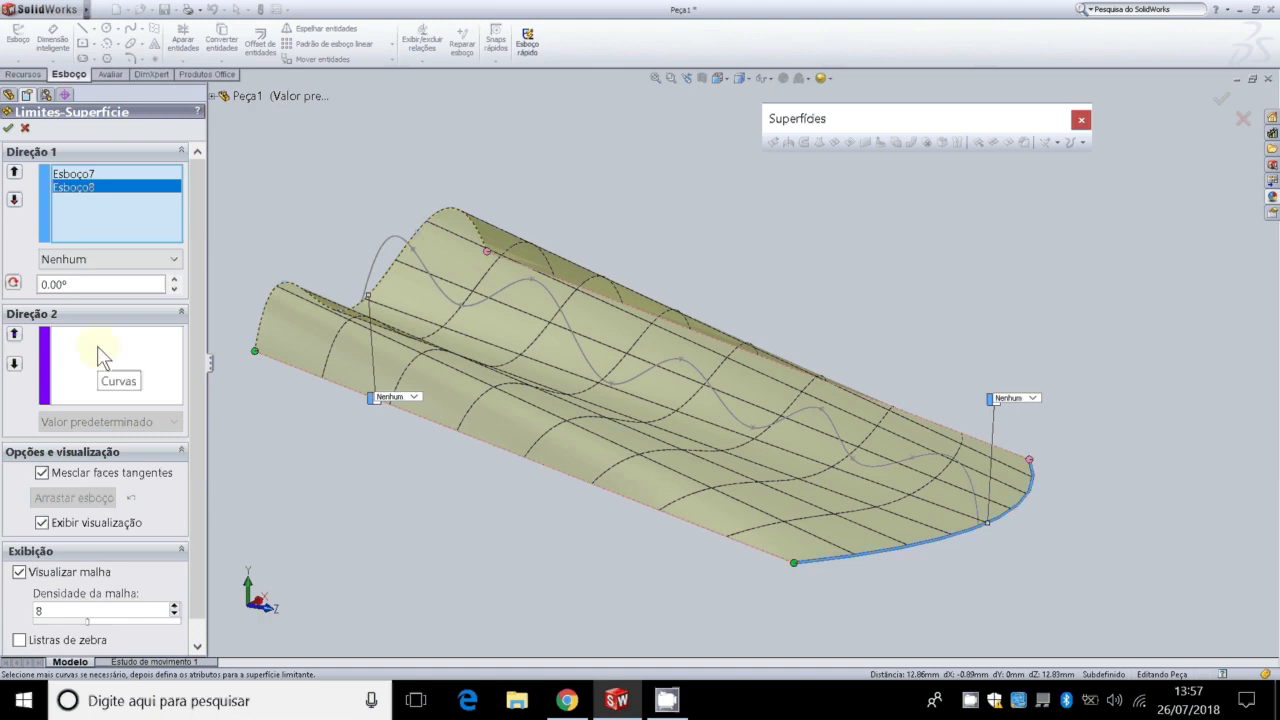
left_click(155, 342)
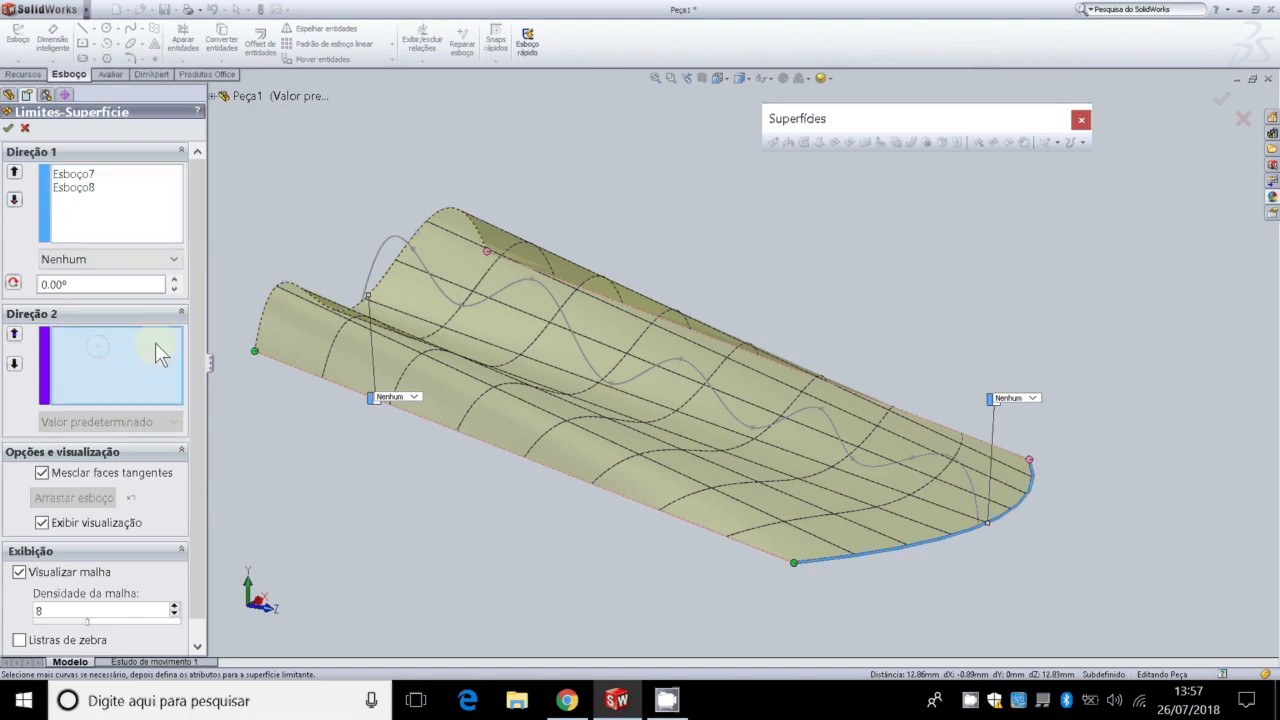
left_click(372, 275)
left_click(8, 128)
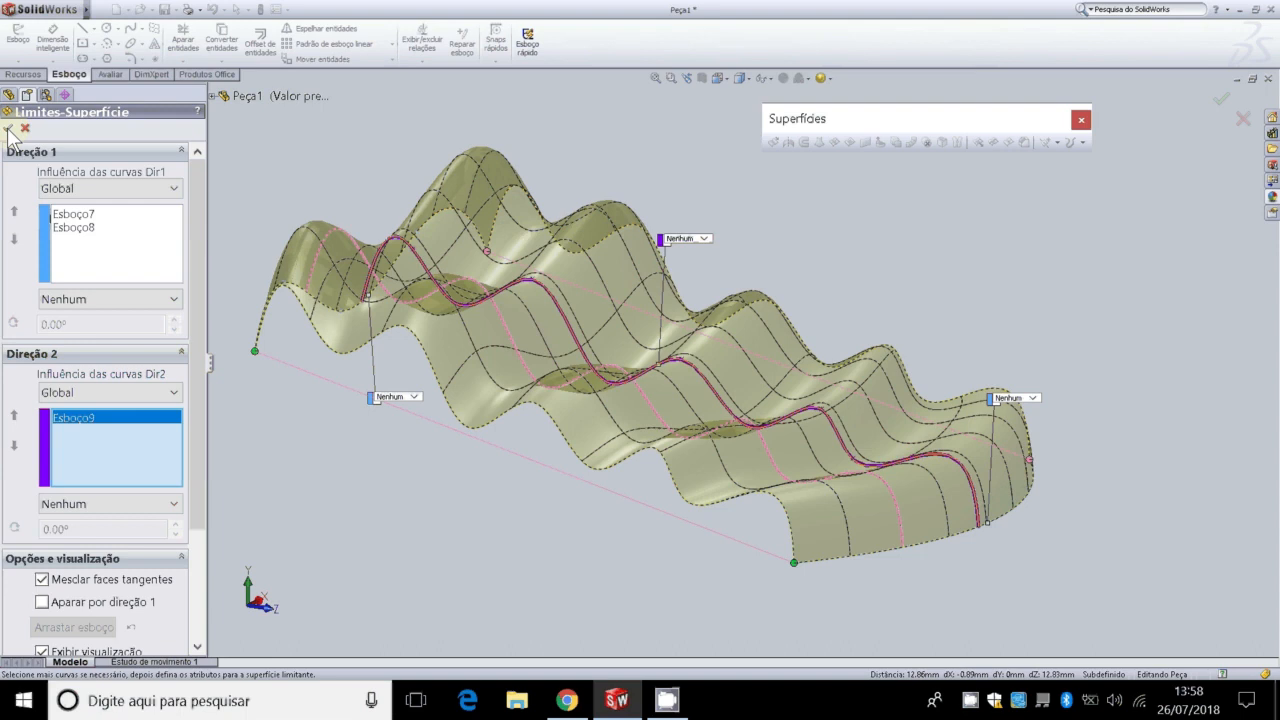
left_click(380, 450)
Step: Inspect the shape of the finished boundary surface from several view angles
key("z")
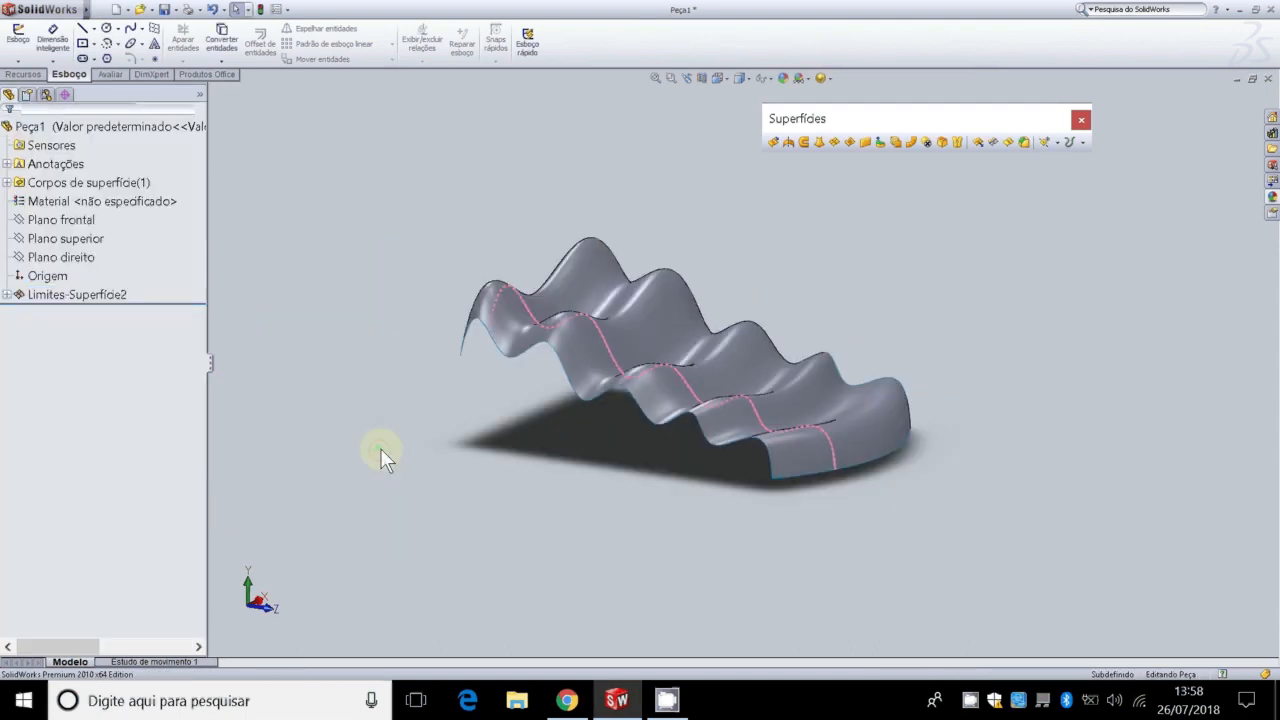
key("Right")
key("Right")
key("Right")
key("Down")
key("Down")
key("Down")
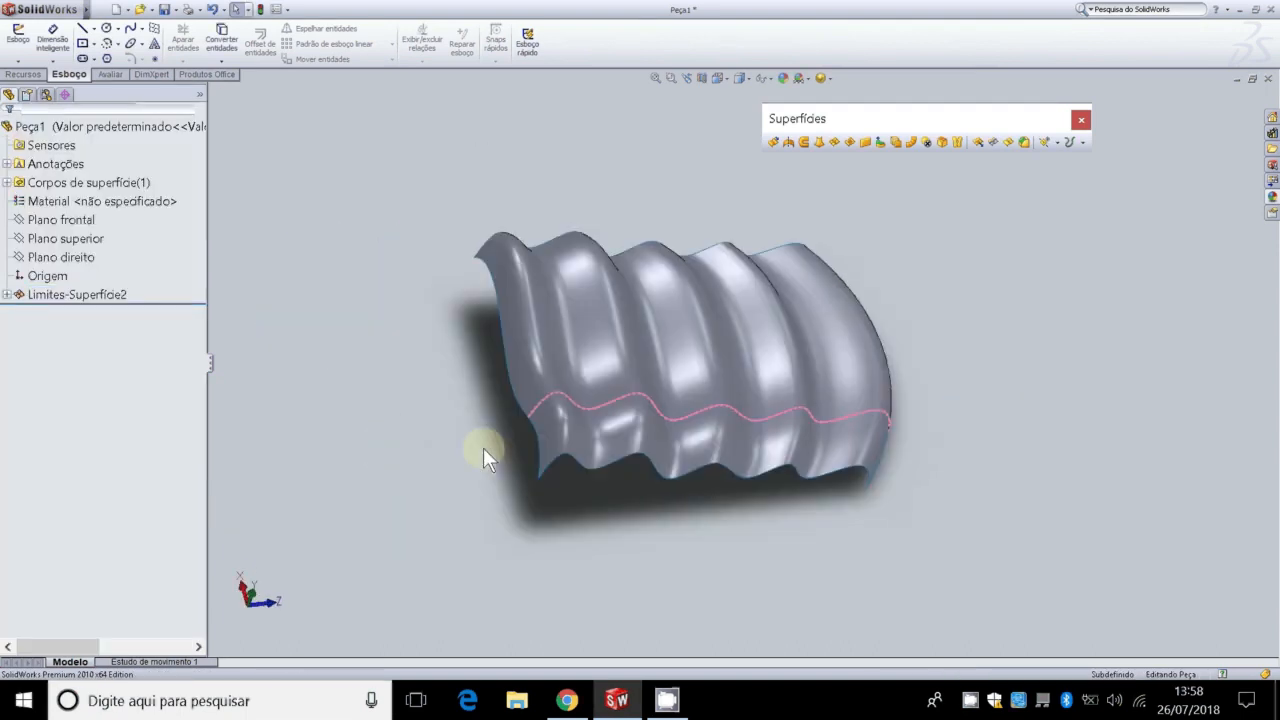
key("Up")
key("Up")
key("Up")
key("Right")
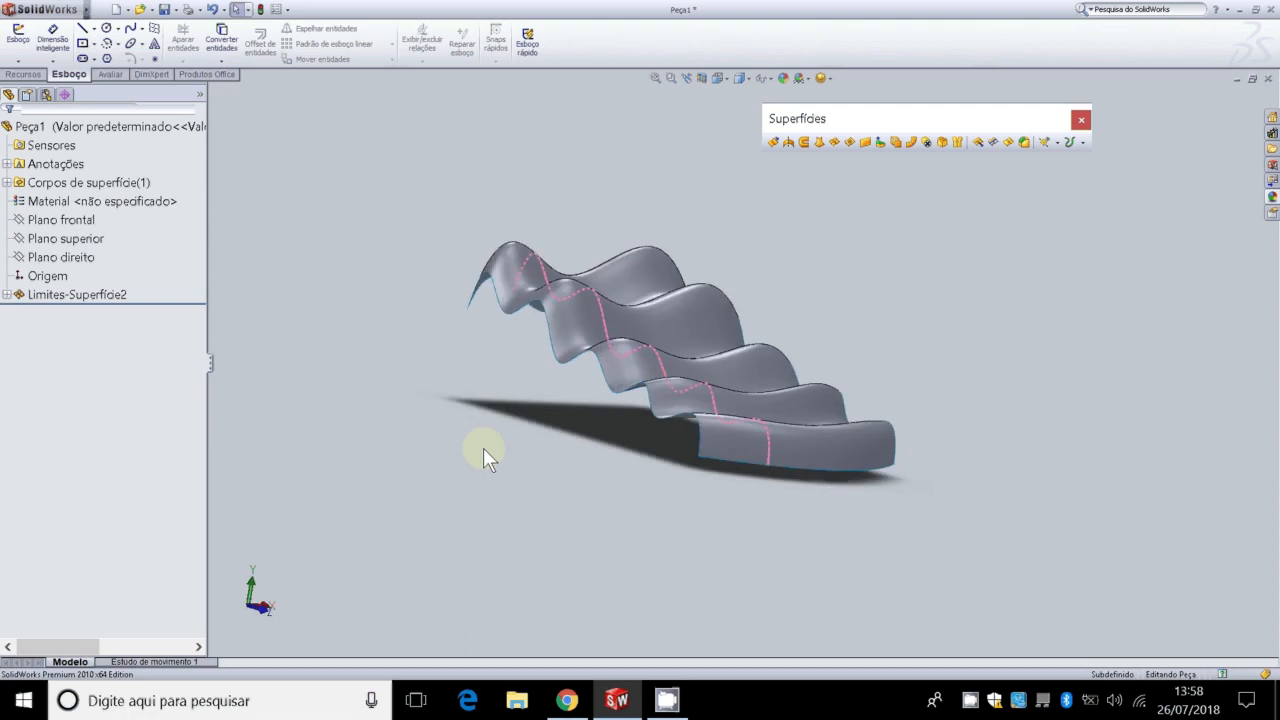
key("Right")
key("Right")
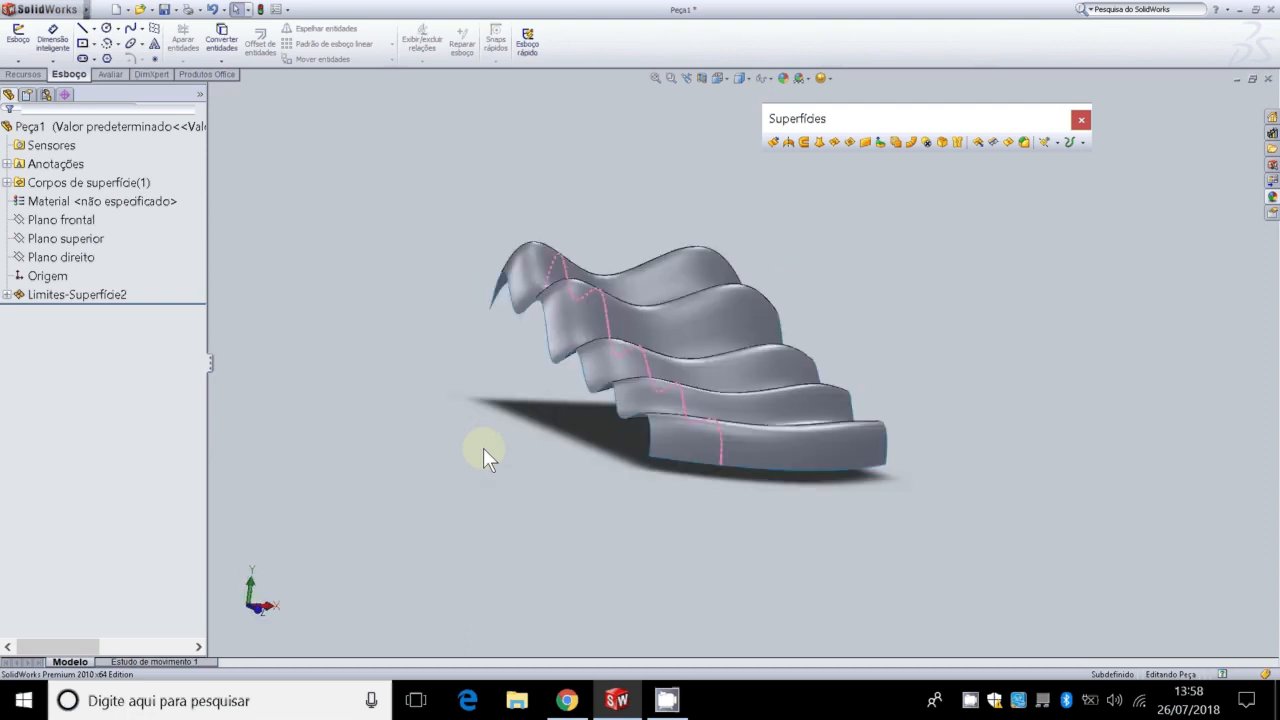
key("Down")
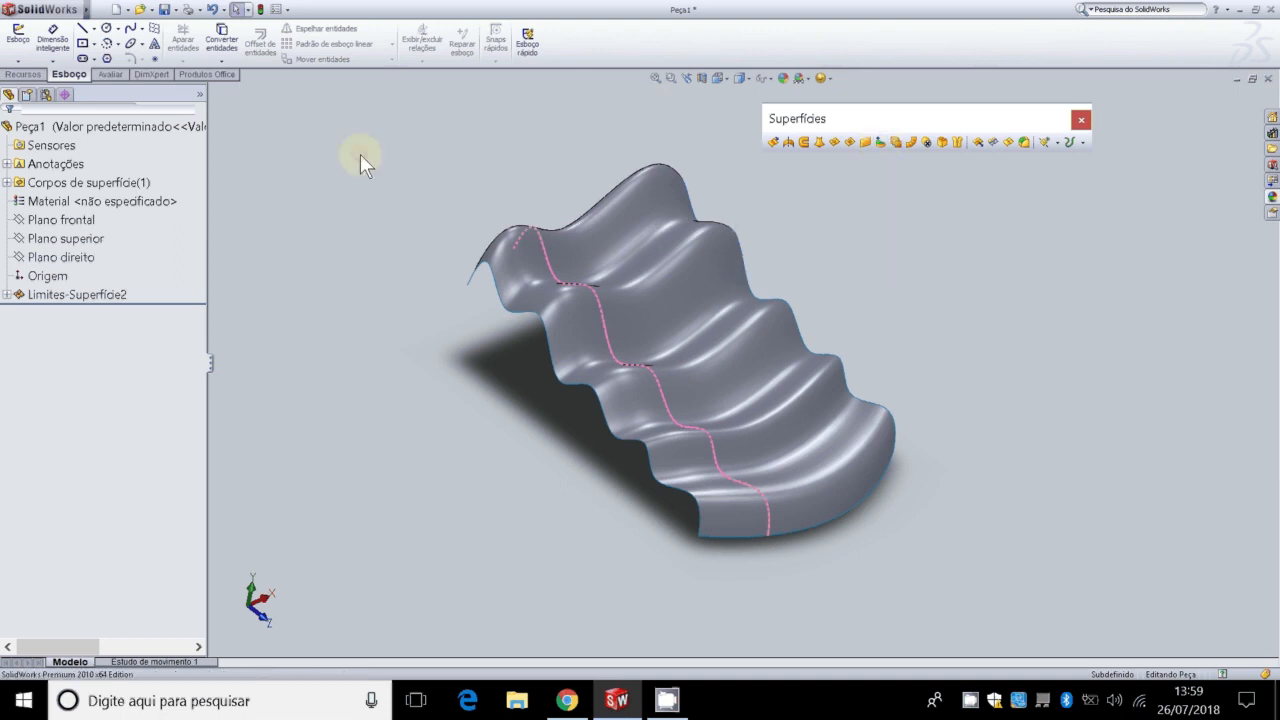
Step: Look at the color and texture categories in the appearances (Aparências) library
left_click(1273, 199)
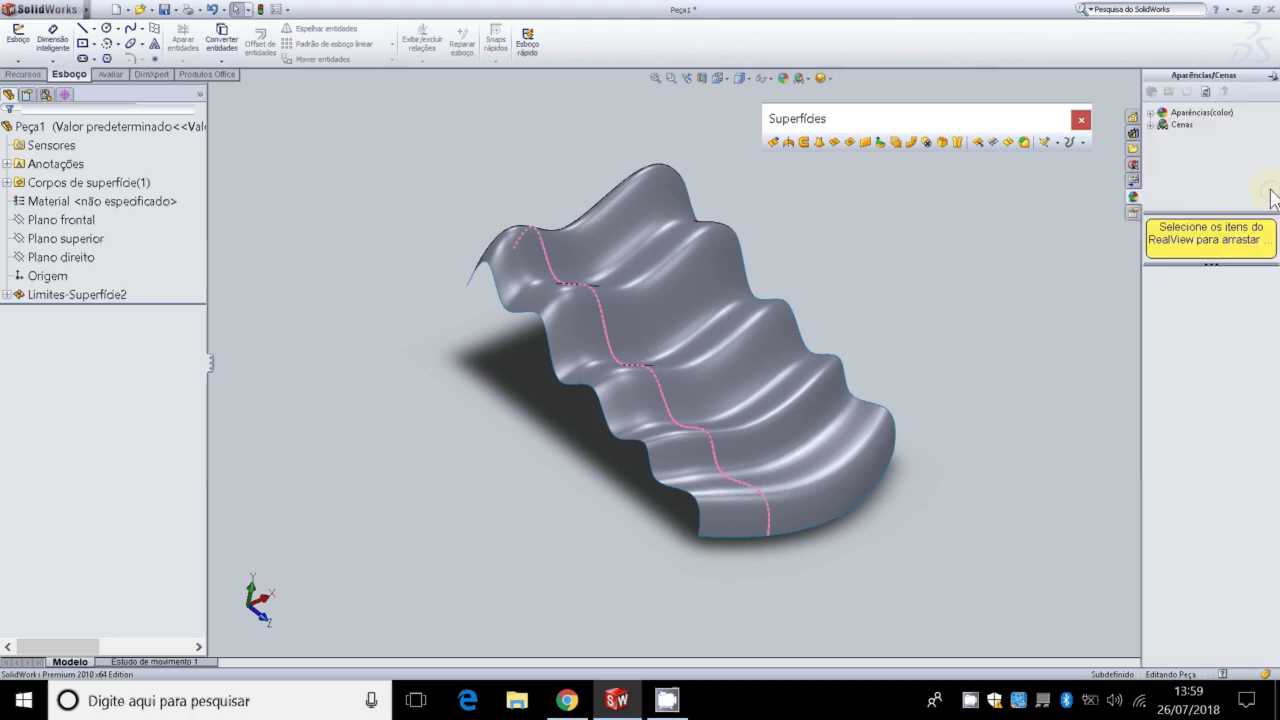
left_click(1162, 114)
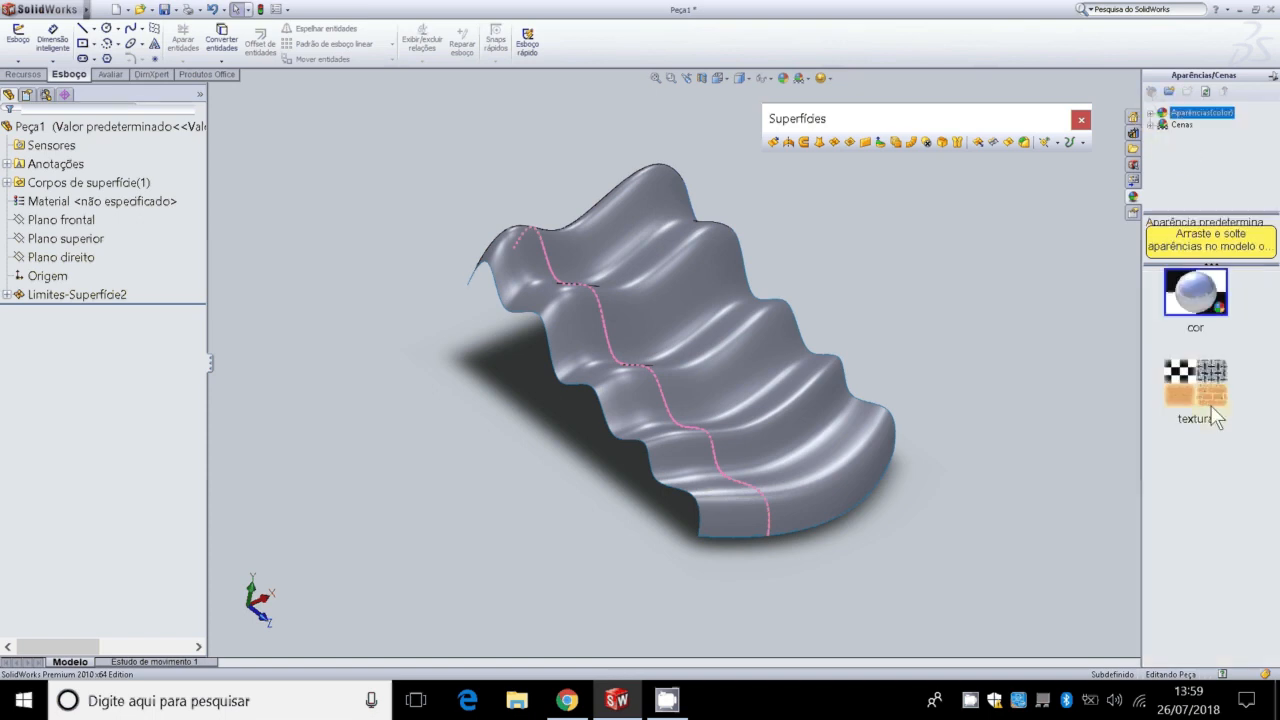
mouse_move(1212, 398)
mouse_move(1217, 374)
left_click(918, 555)
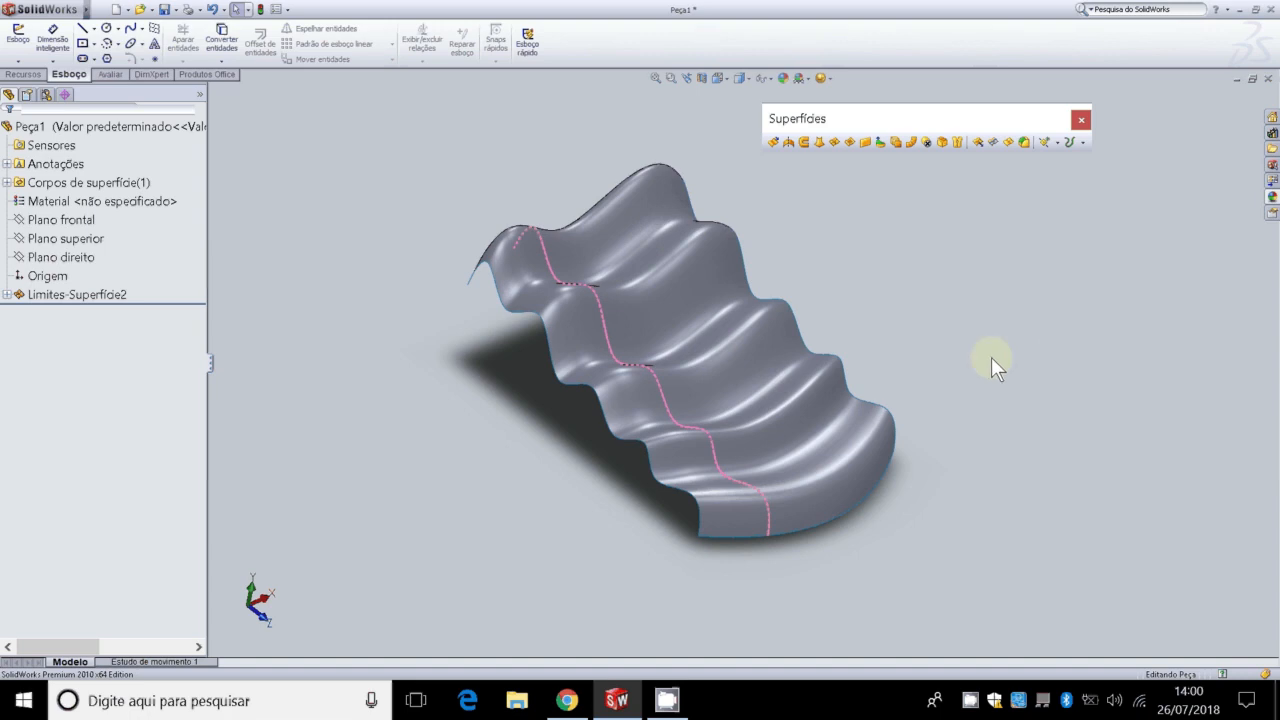
Step: Start the Freeform (Forma livre) command, read its help page on face settings, control curves, control points and display, and cancel the command
left_click(880, 142)
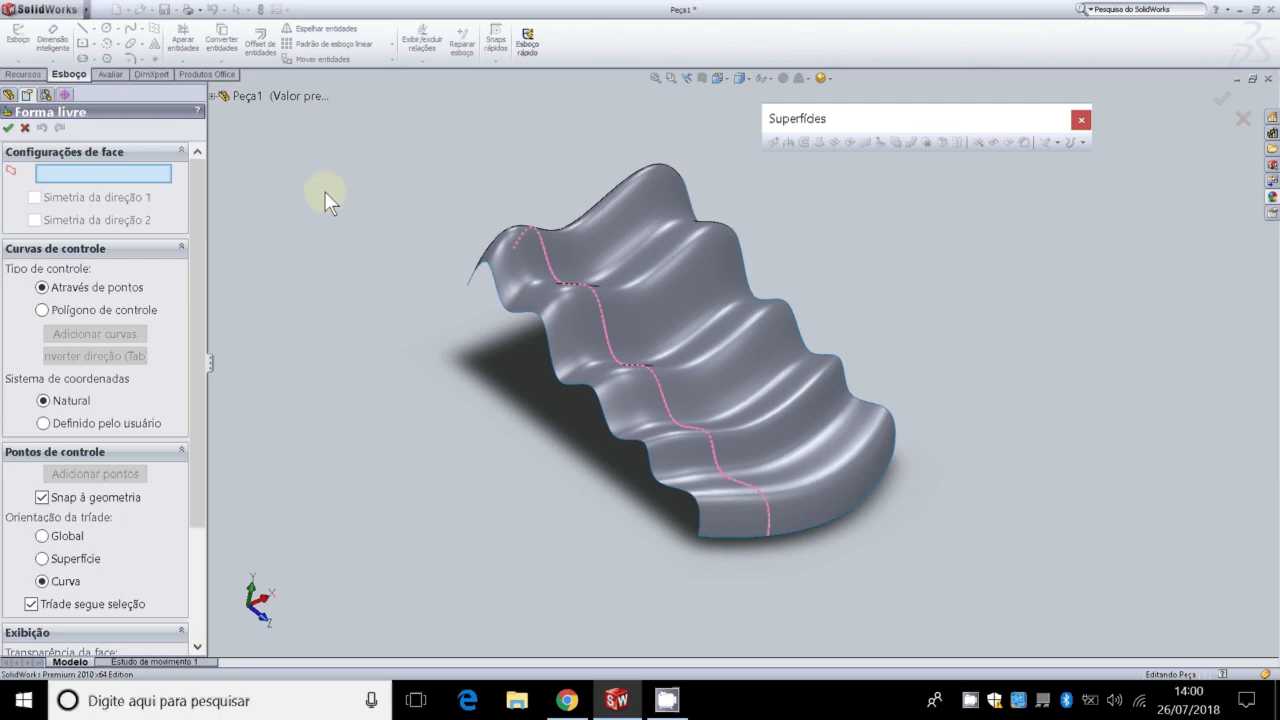
left_click(196, 109)
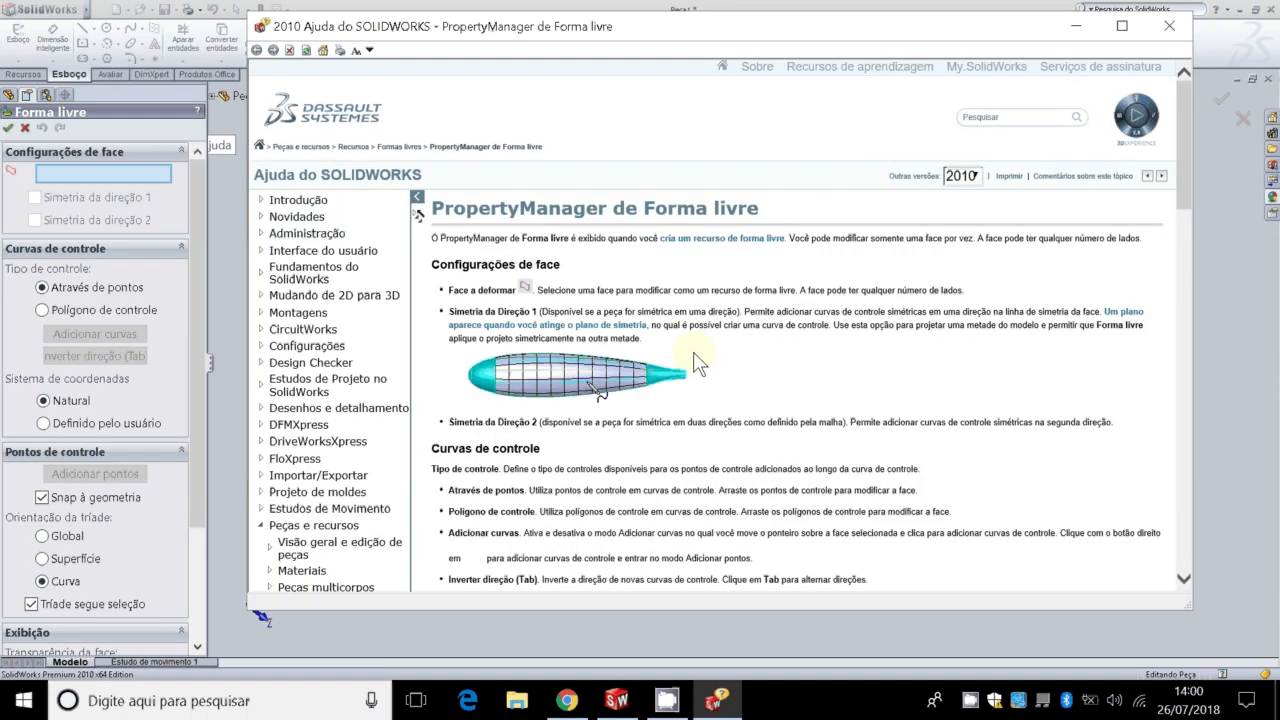
scroll(688, 330, "down", 1)
scroll(687, 318, "down", 1)
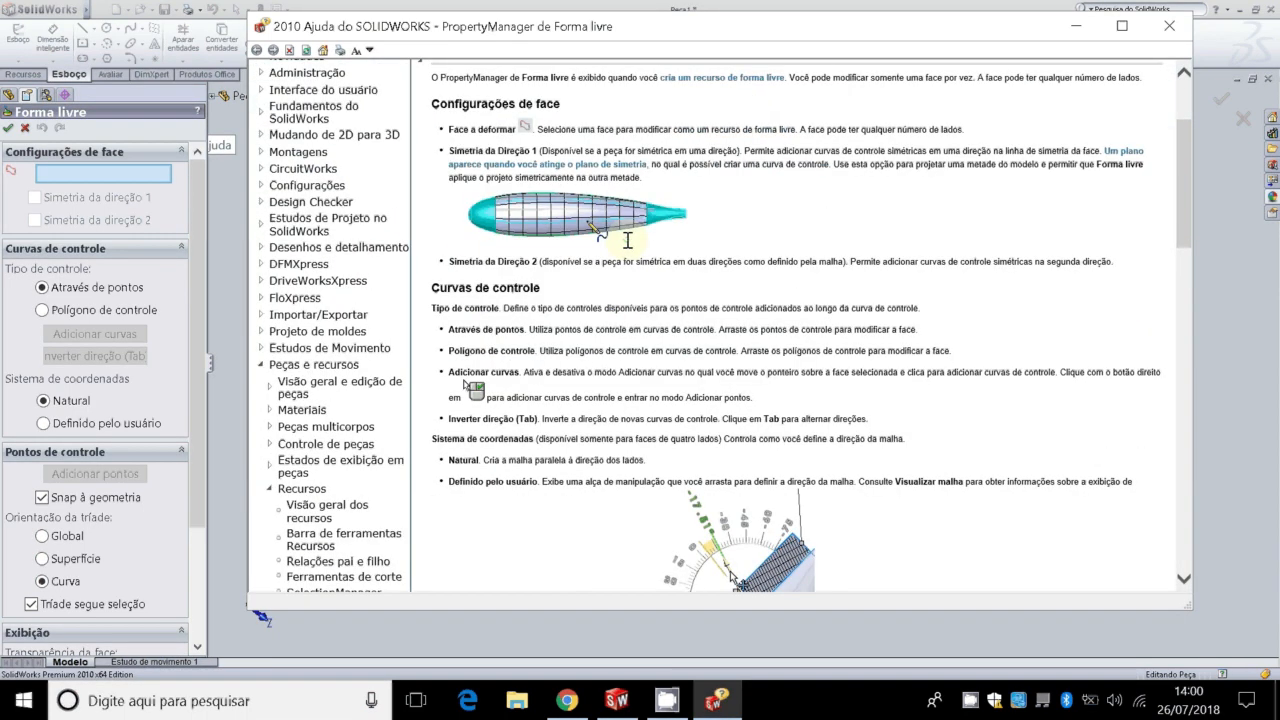
scroll(628, 240, "down", 5)
scroll(628, 252, "down", 4)
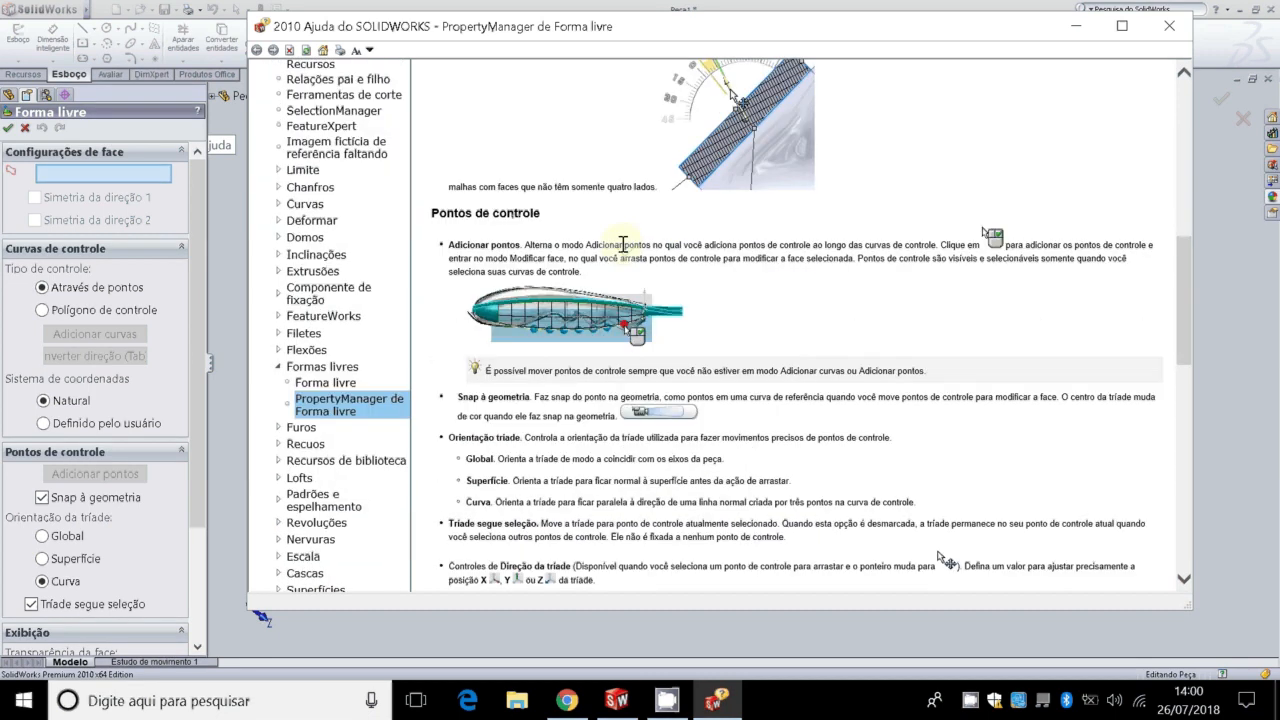
scroll(623, 250, "down", 2)
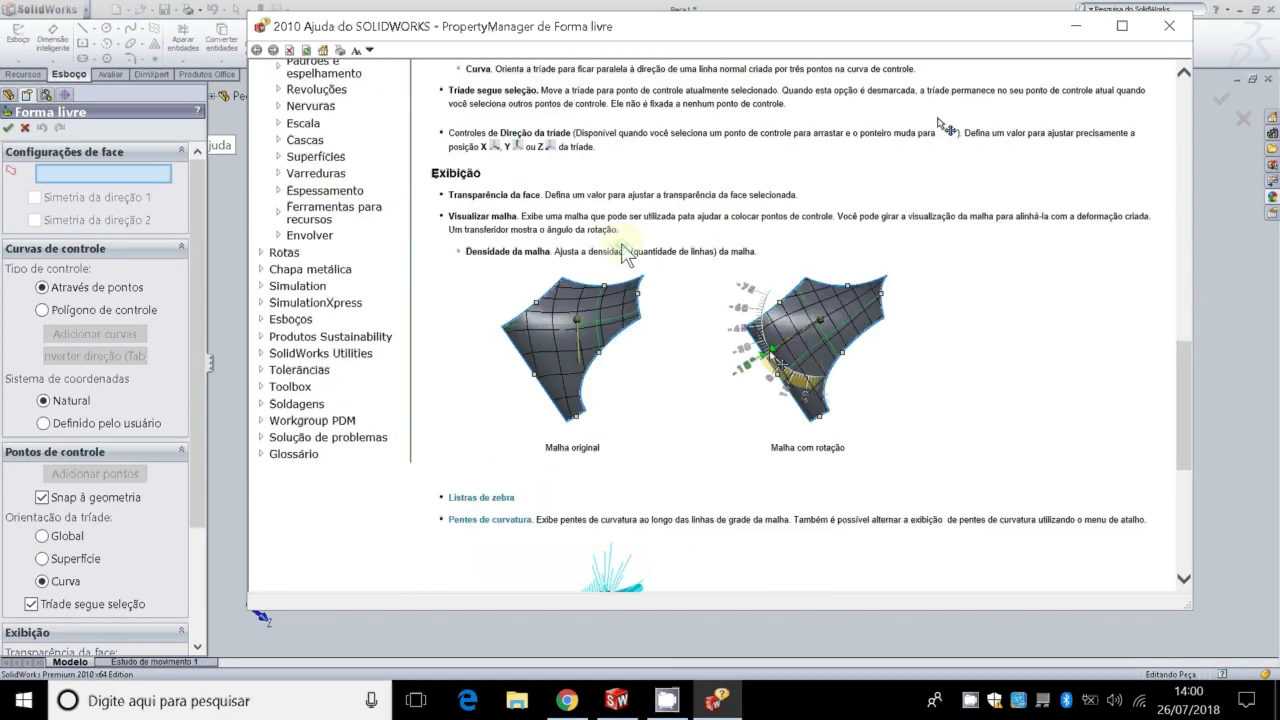
scroll(623, 253, "down", 5)
scroll(622, 252, "up", 10)
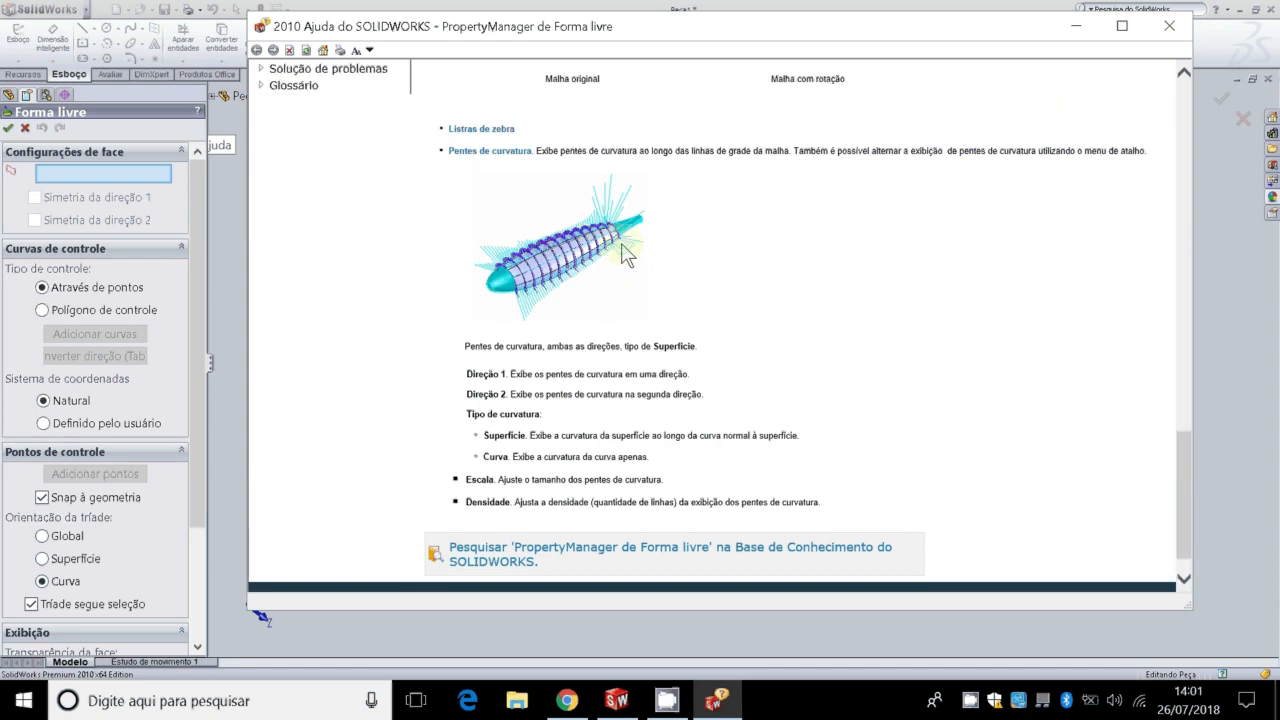
scroll(623, 252, "down", 1)
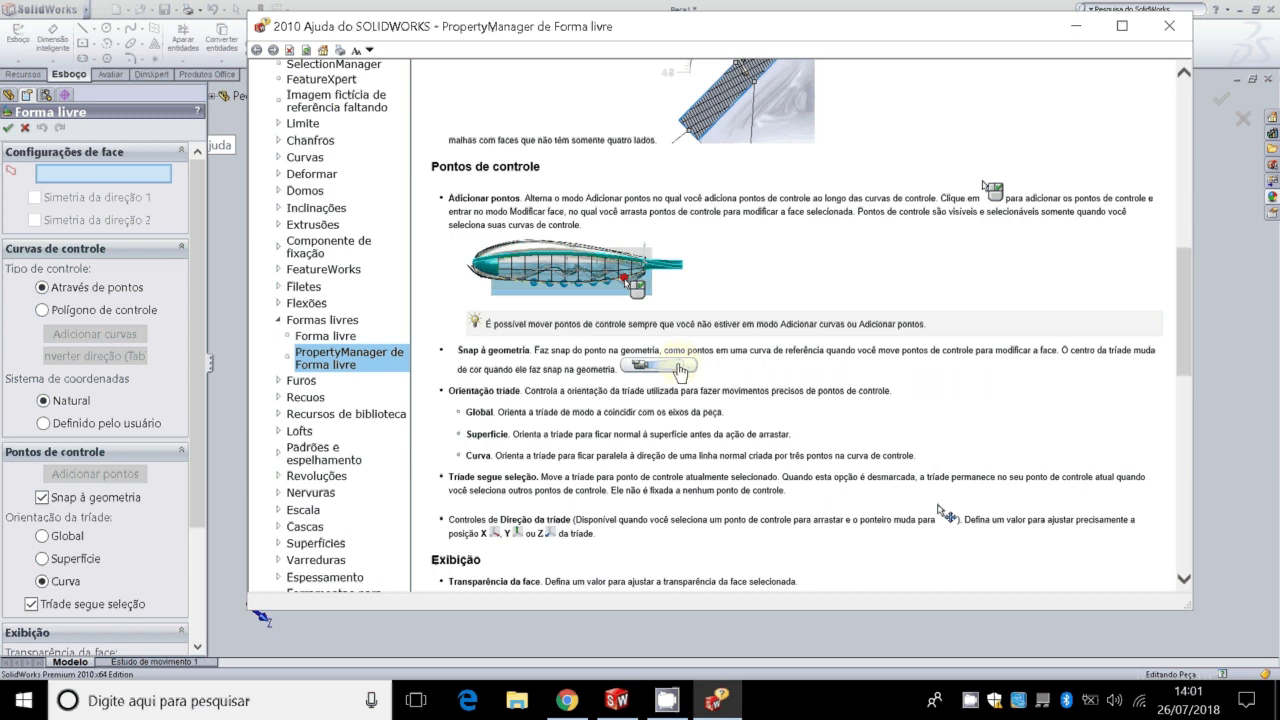
scroll(680, 372, "up", 2)
scroll(680, 372, "up", 7)
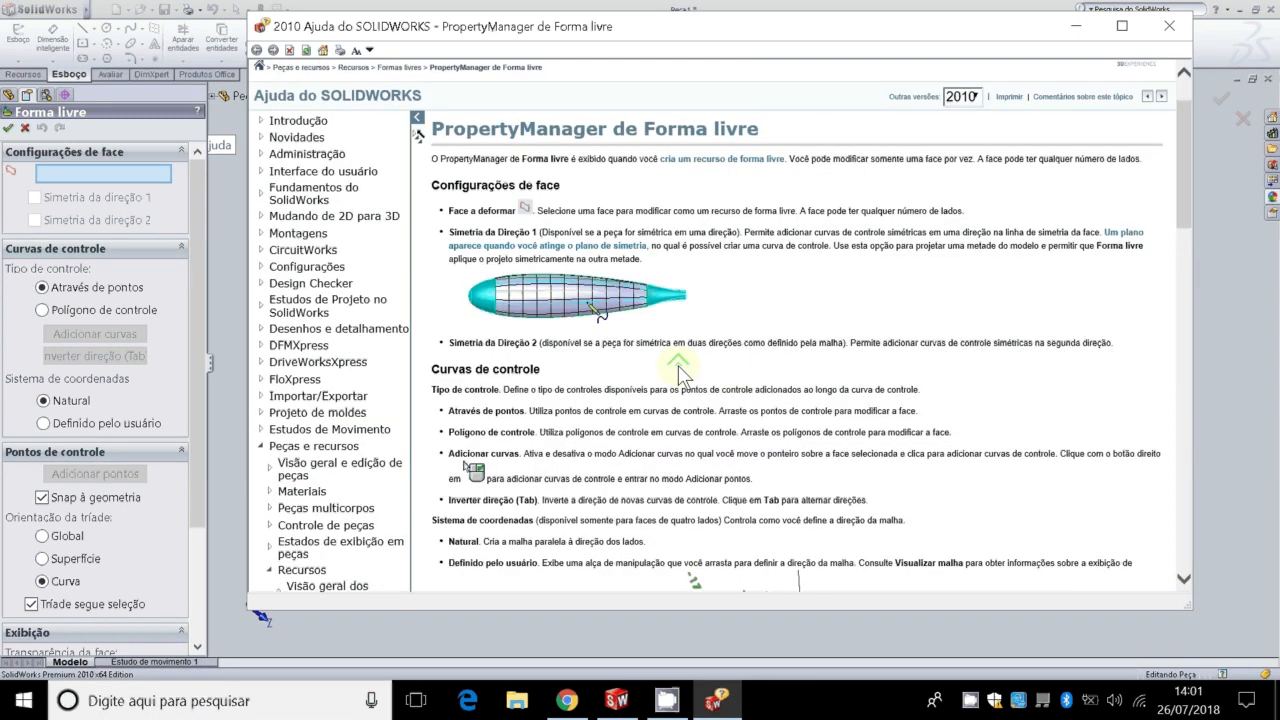
scroll(680, 372, "up", 1)
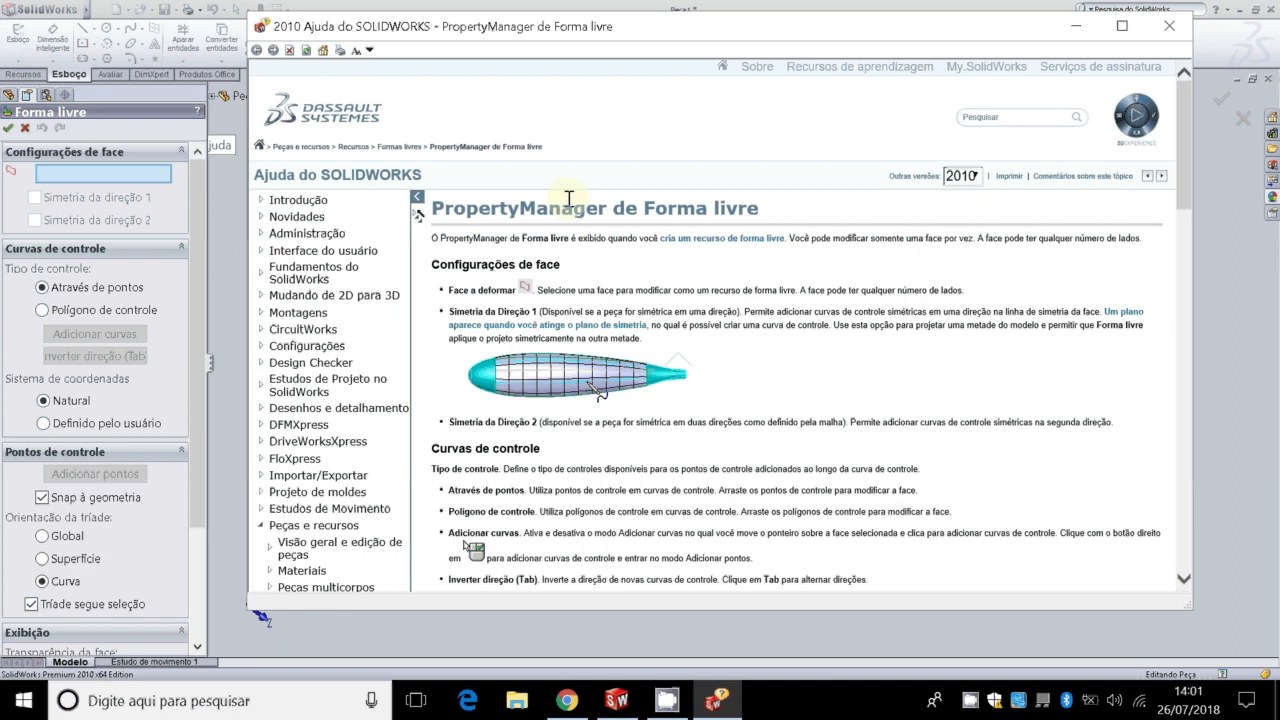
left_click(1168, 26)
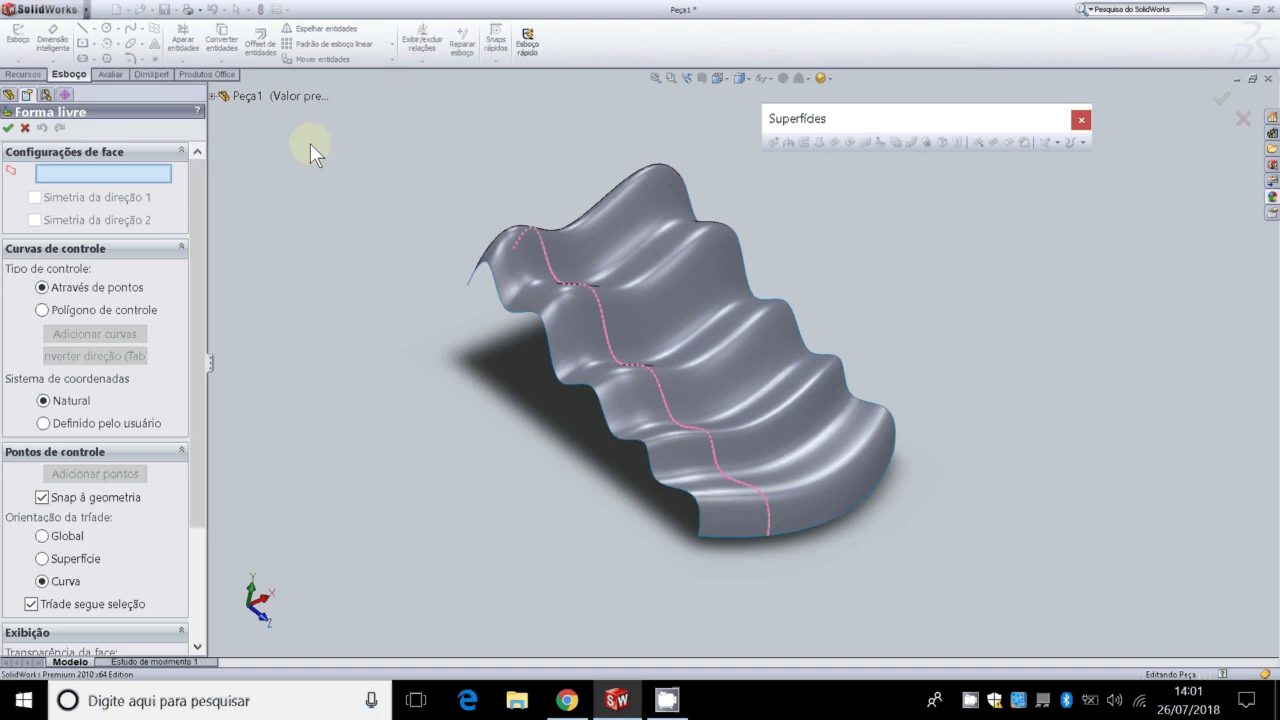
left_click(25, 128)
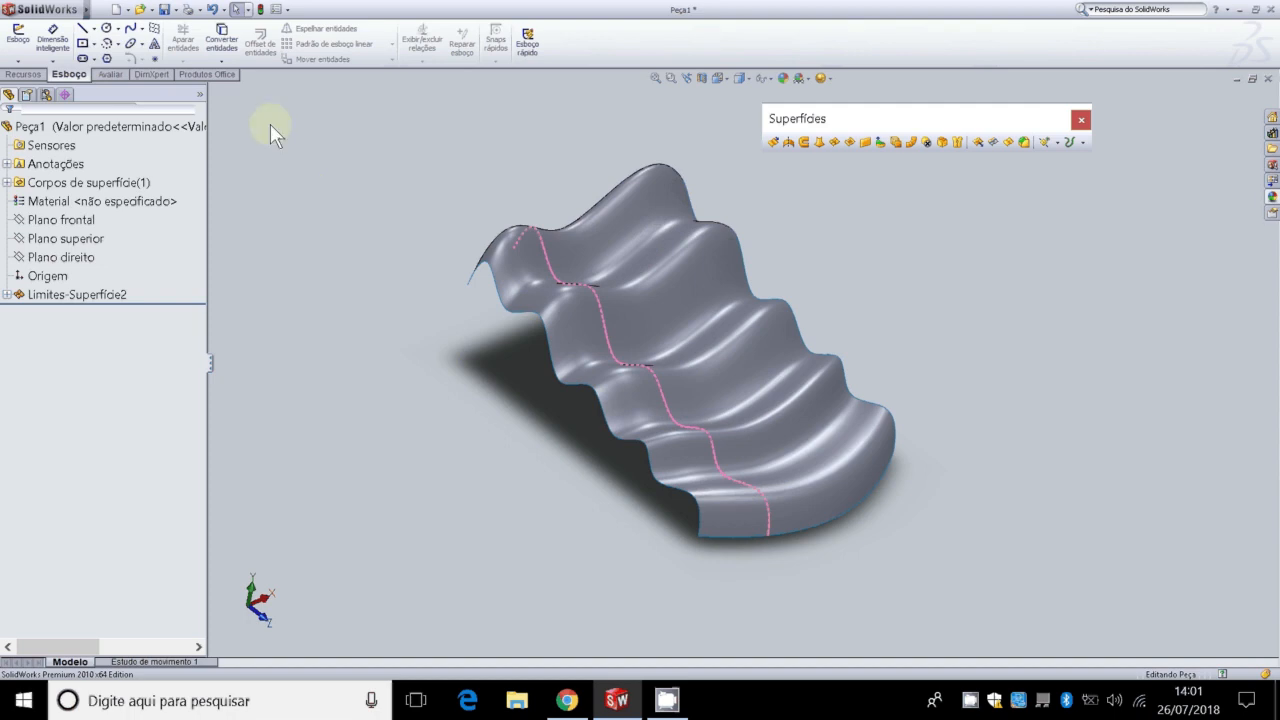
Step: Switch to the surface modeling PDF in Chrome and read the Costurar e Aparar slide and the Costurar superfícies instructions
left_click(567, 700)
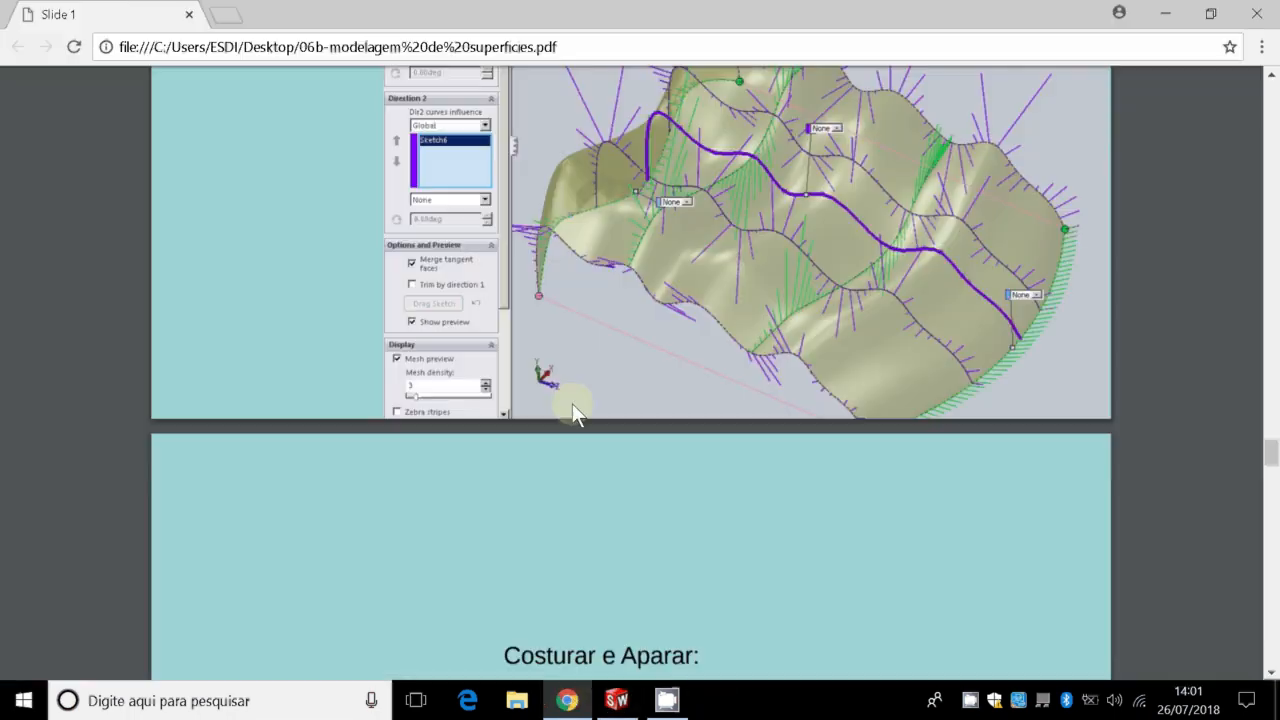
scroll(572, 403, "down", 5)
scroll(572, 403, "down", 1)
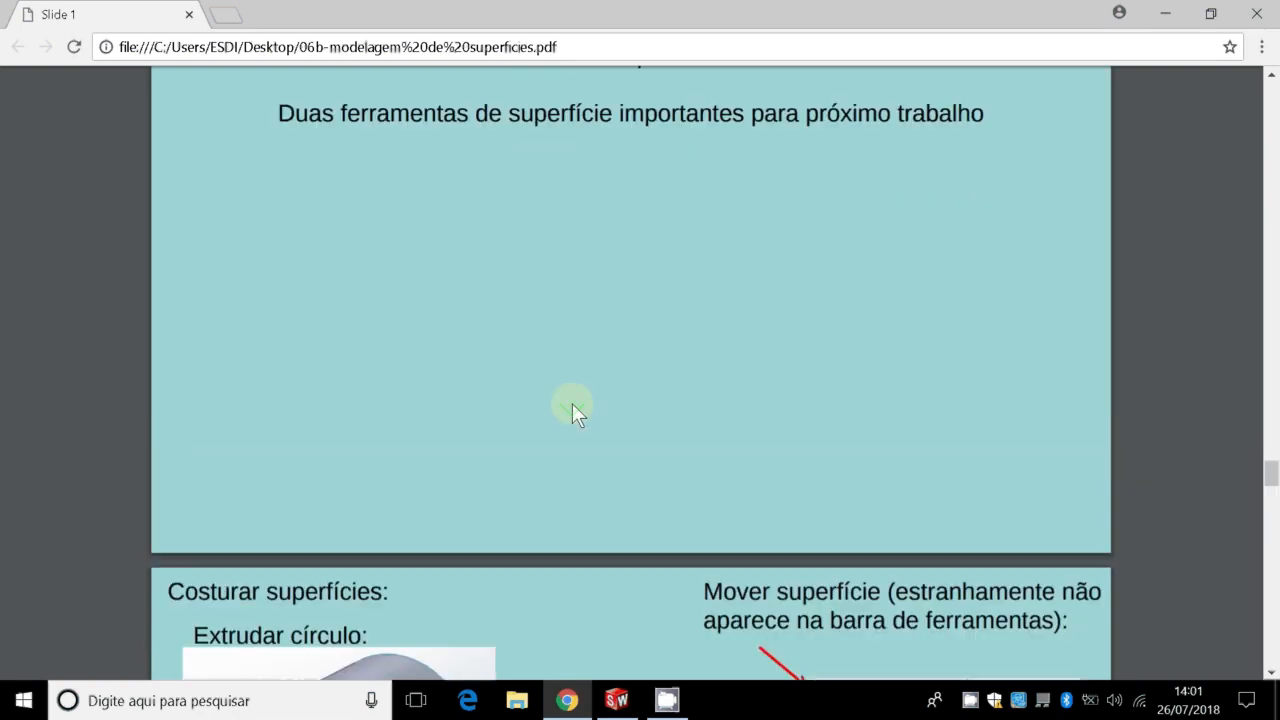
scroll(572, 403, "down", 3)
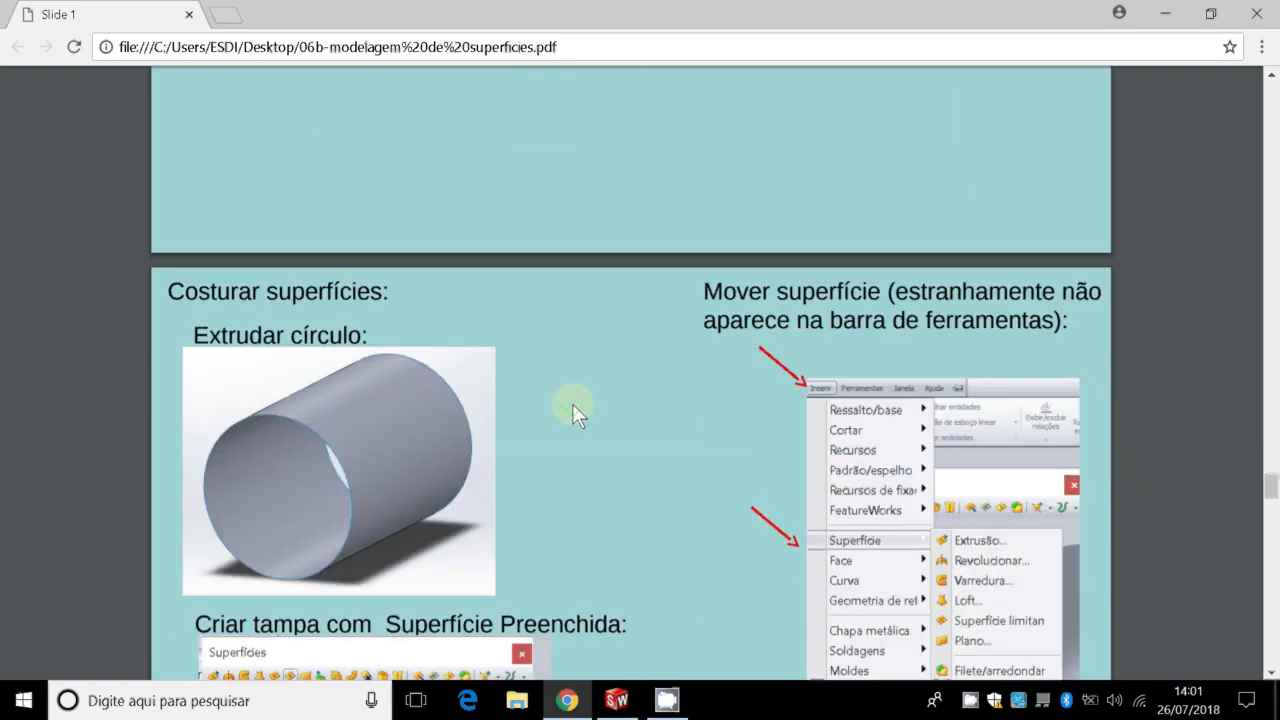
scroll(572, 403, "up", 3)
scroll(572, 403, "down", 5)
scroll(572, 403, "up", 9)
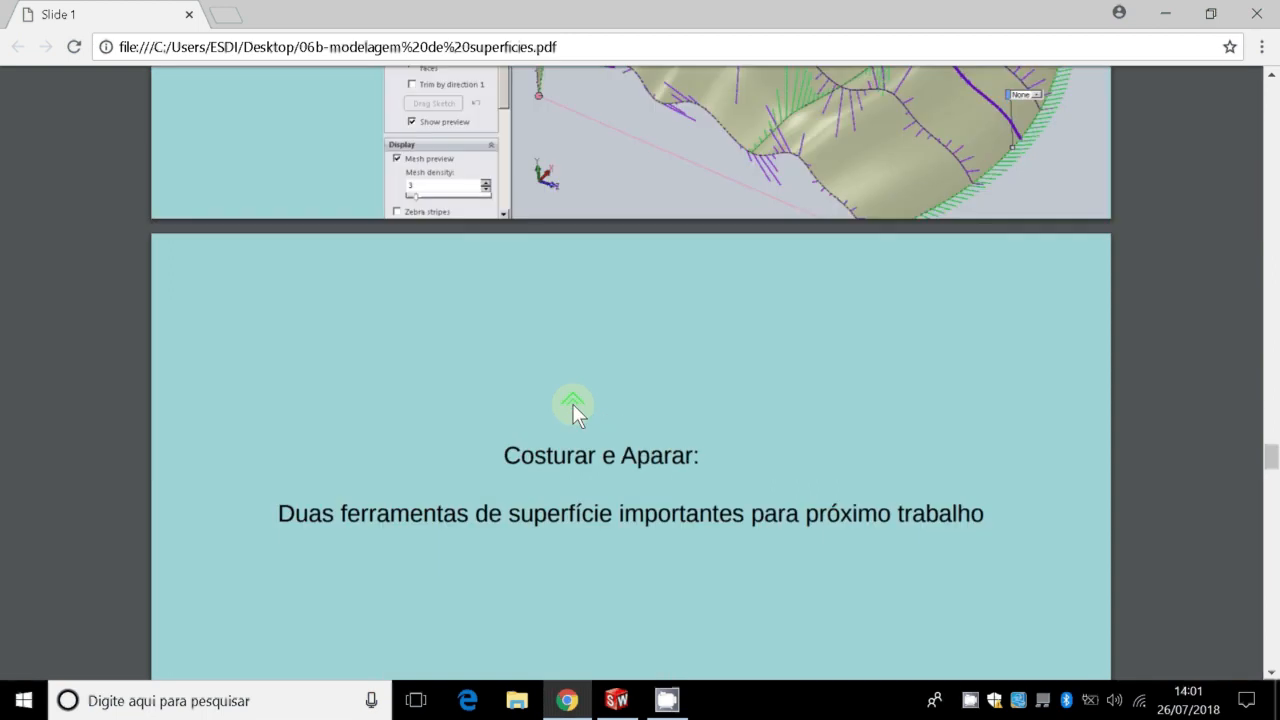
scroll(572, 403, "down", 2)
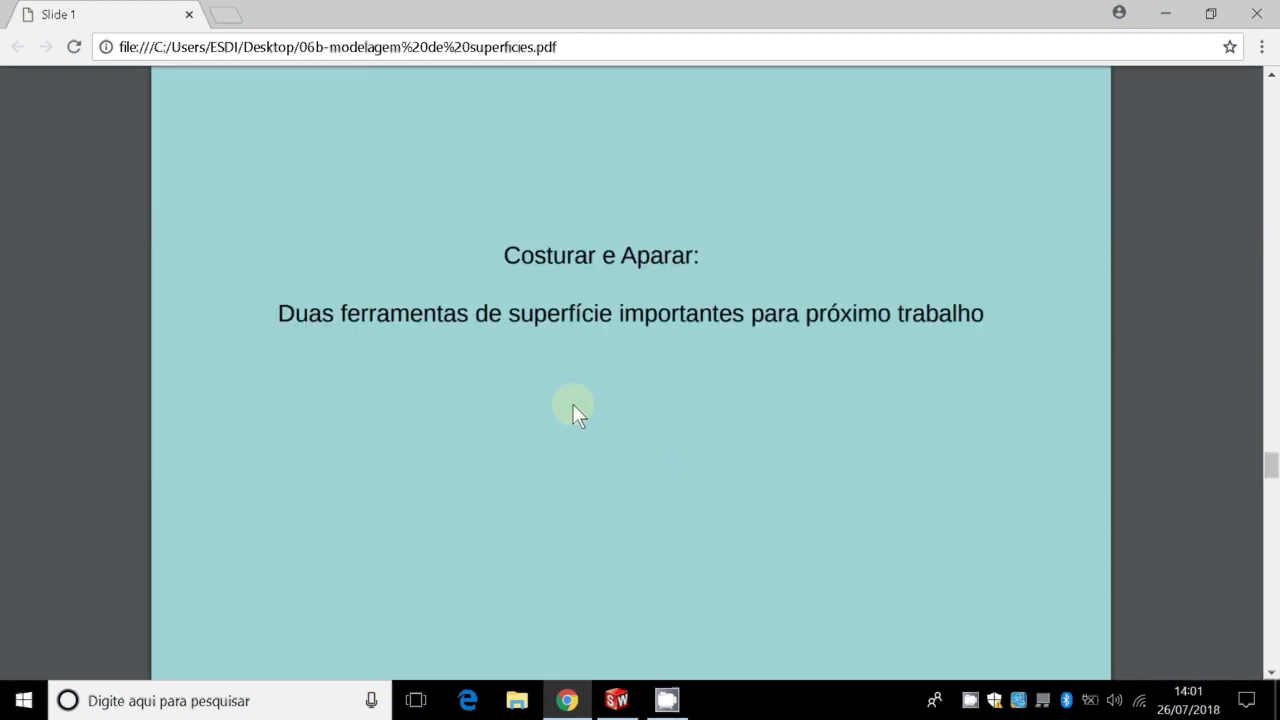
scroll(573, 404, "down", 1)
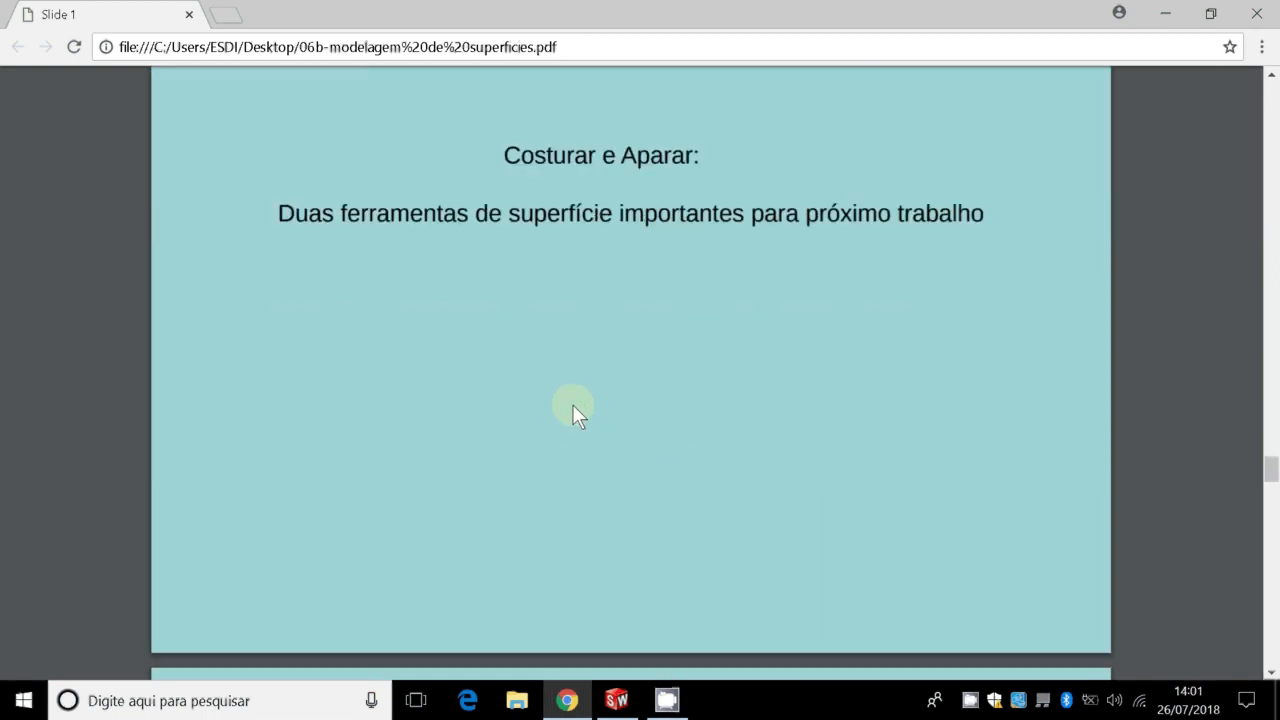
scroll(572, 404, "down", 2)
scroll(572, 404, "down", 4)
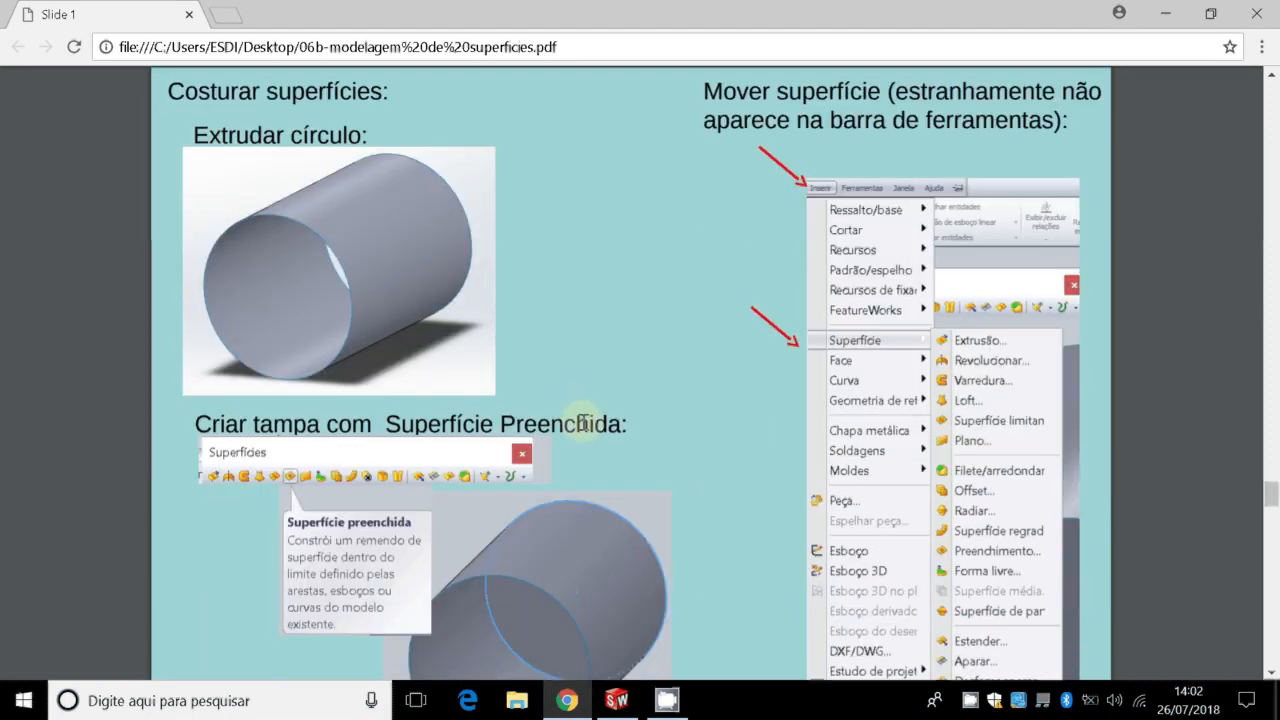
Step: Return to SolidWorks and delete the boundary surface Limites-Superfície2
left_click(616, 702)
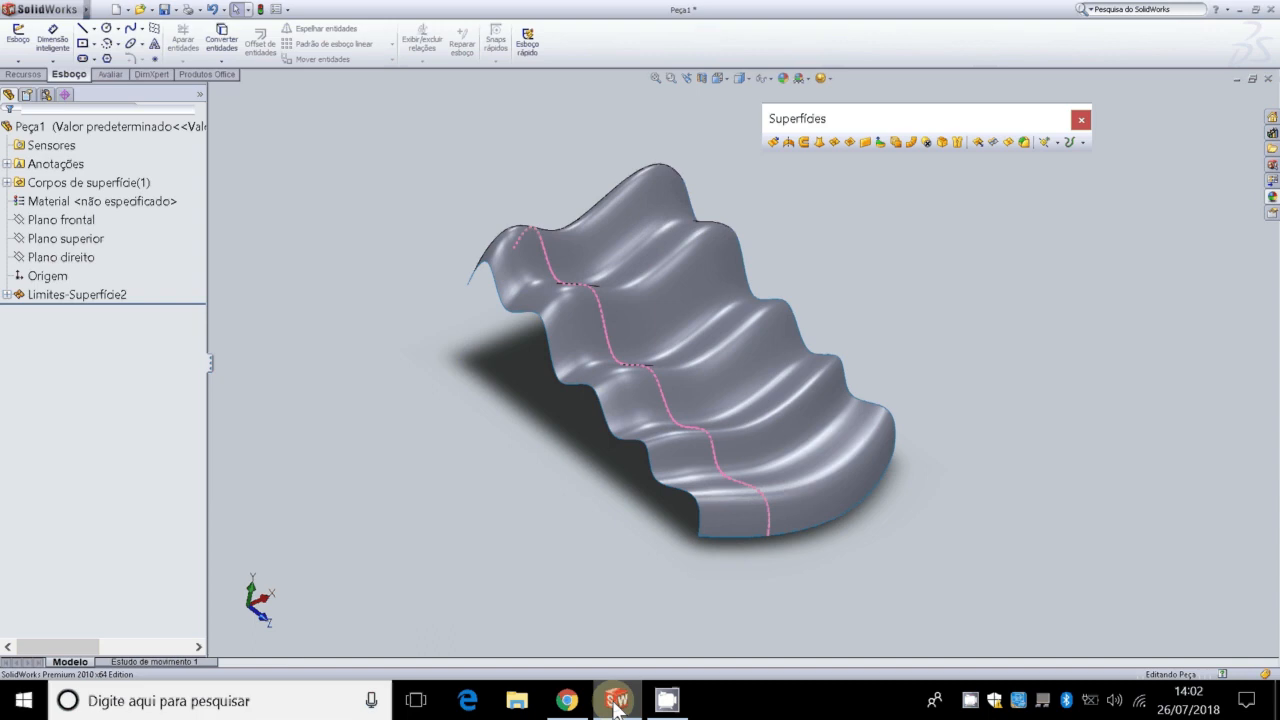
right_click(101, 292)
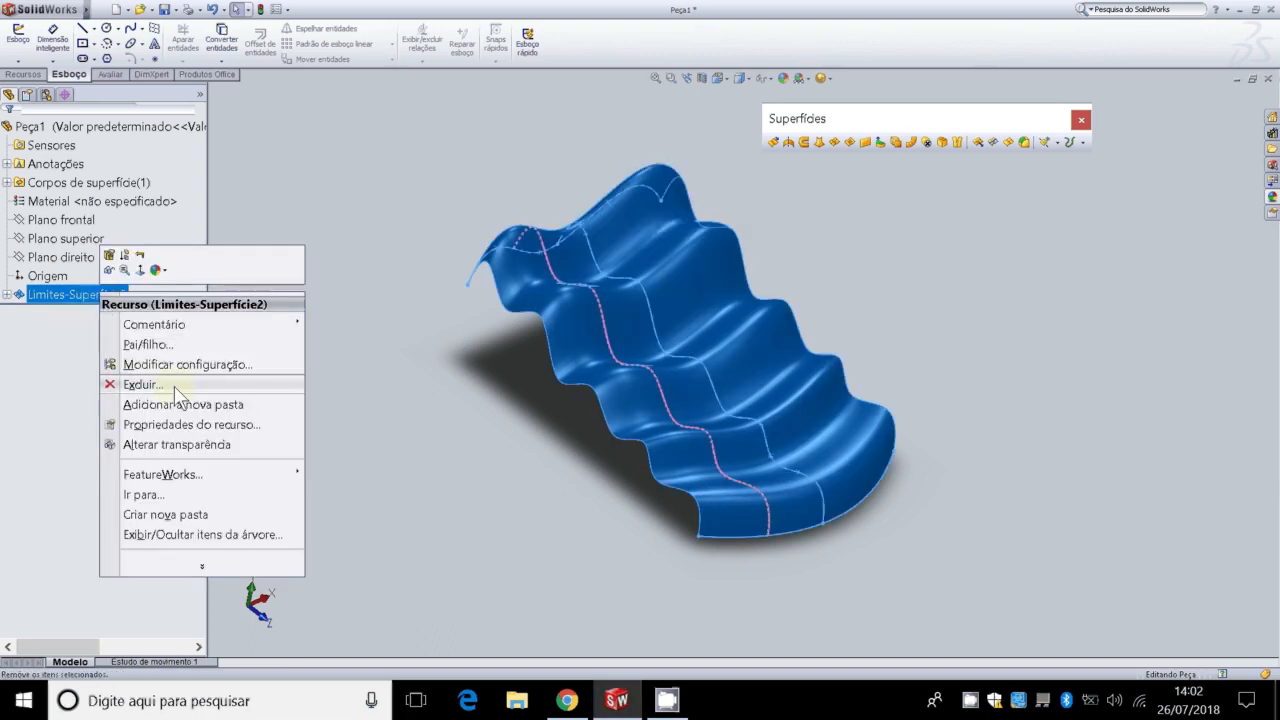
left_click(142, 384)
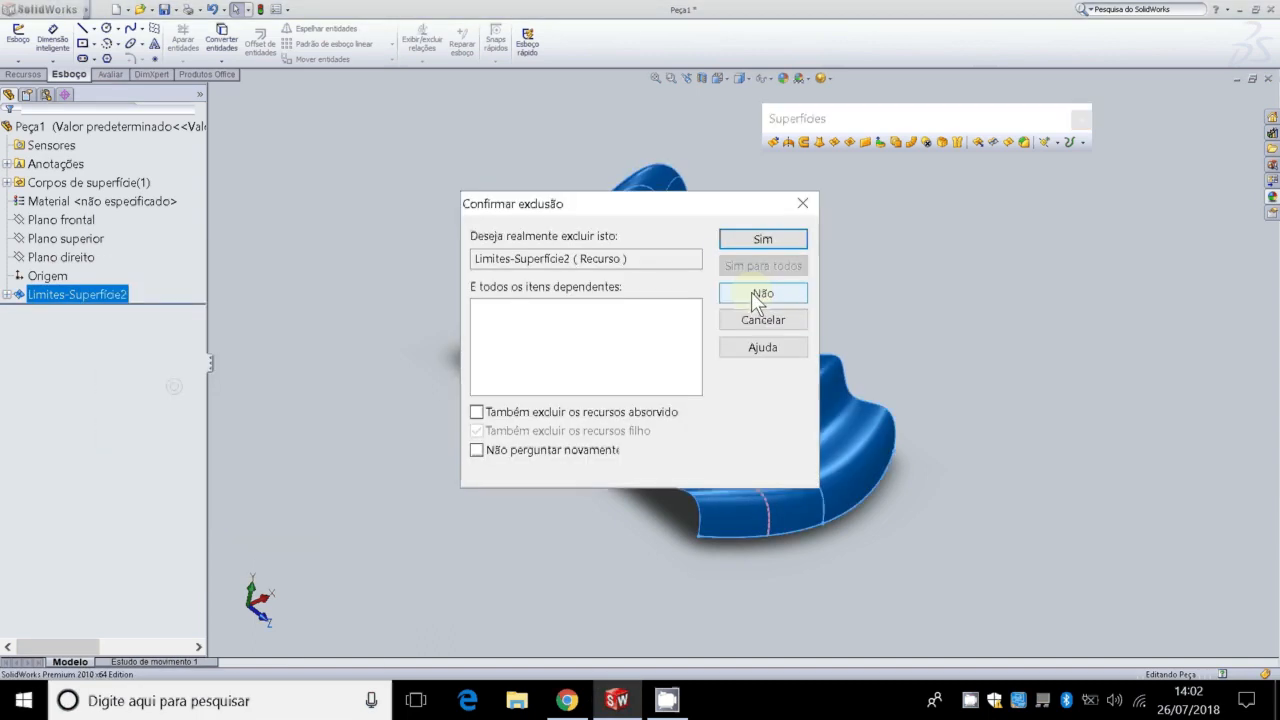
left_click(763, 240)
Step: Delete the sketches Esboço7, Esboço8 and Esboço9 together
left_click(78, 311, "ctrl")
left_click(85, 275, "ctrl")
right_click(85, 275)
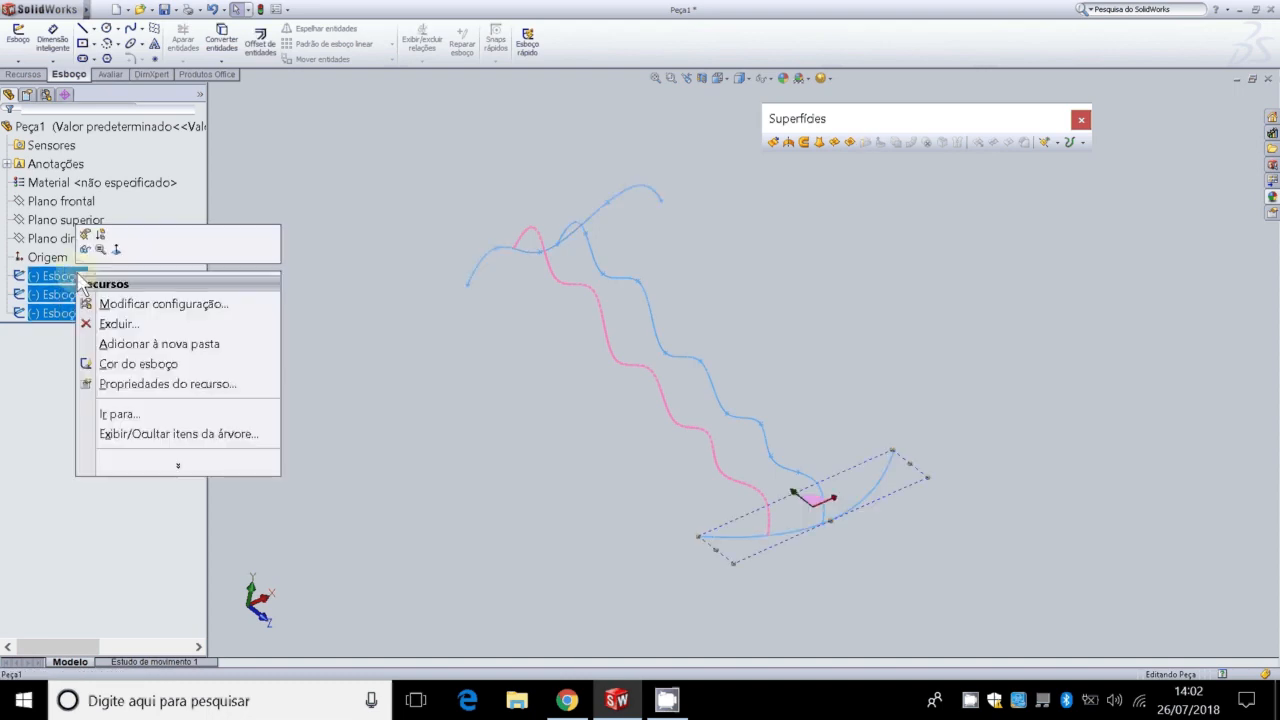
left_click(118, 324)
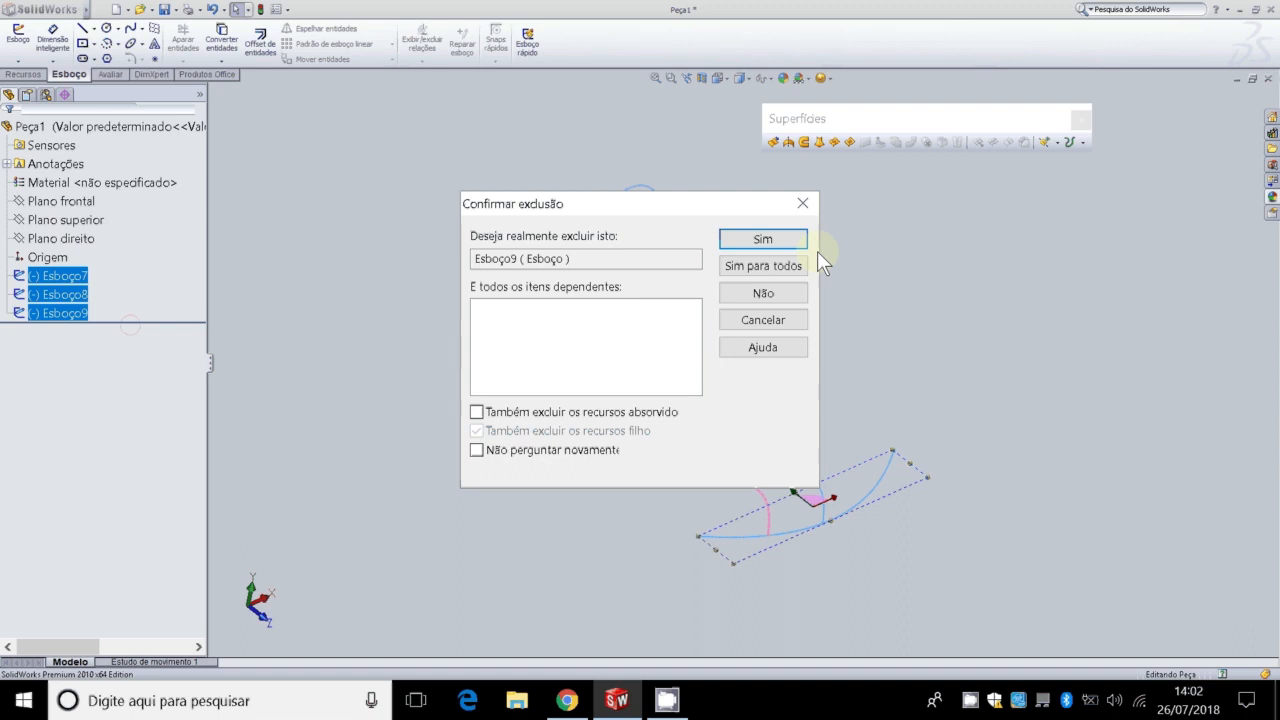
left_click(790, 265)
left_click(75, 239)
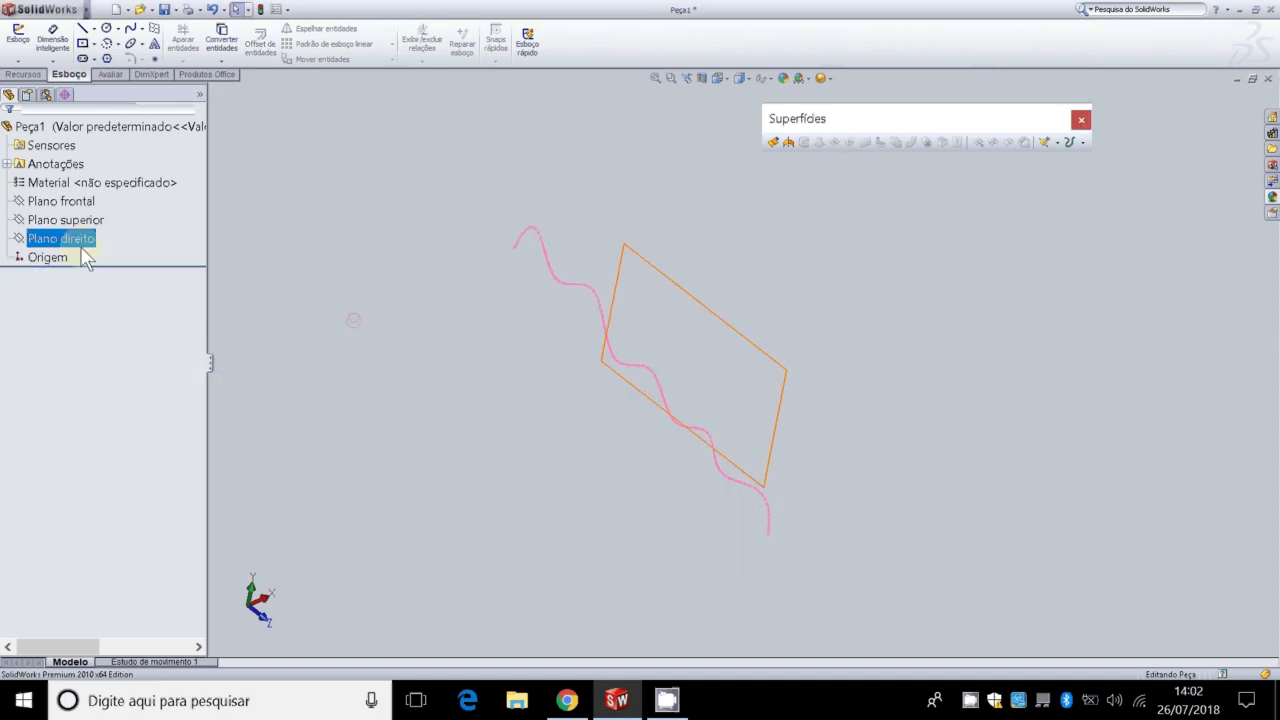
left_click(85, 258)
right_click(85, 258)
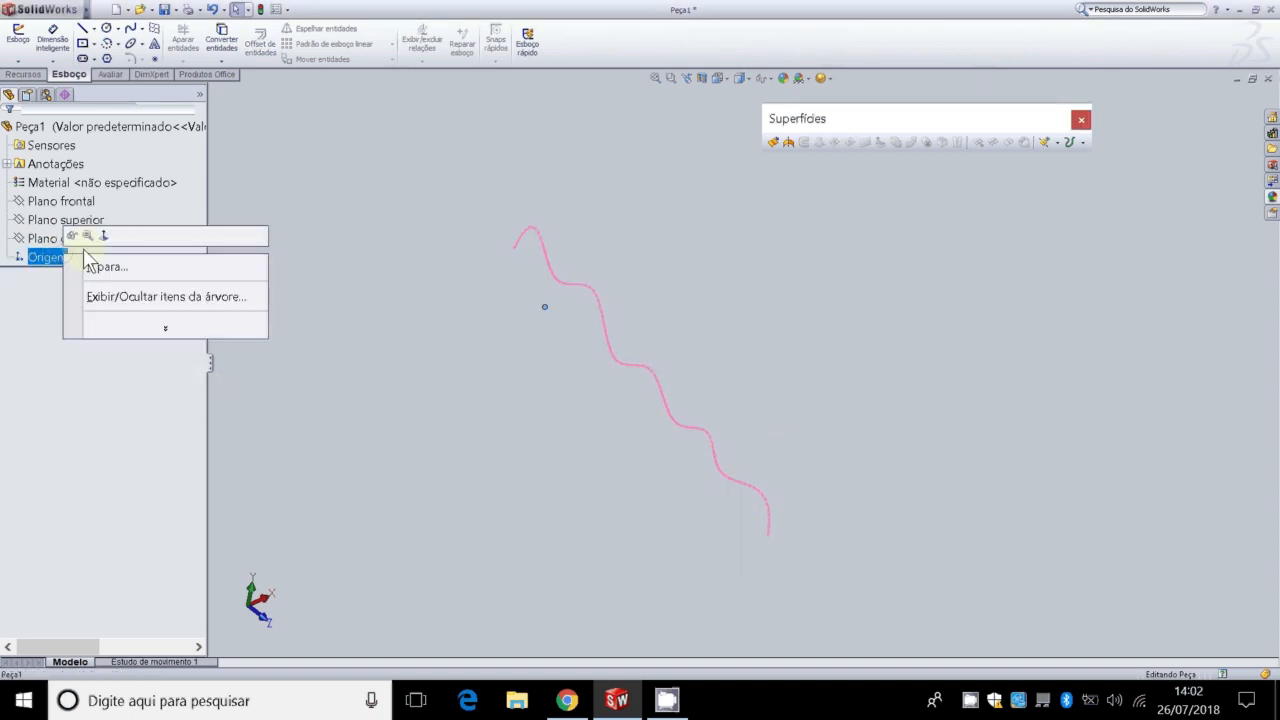
left_click(280, 287)
left_click(390, 340)
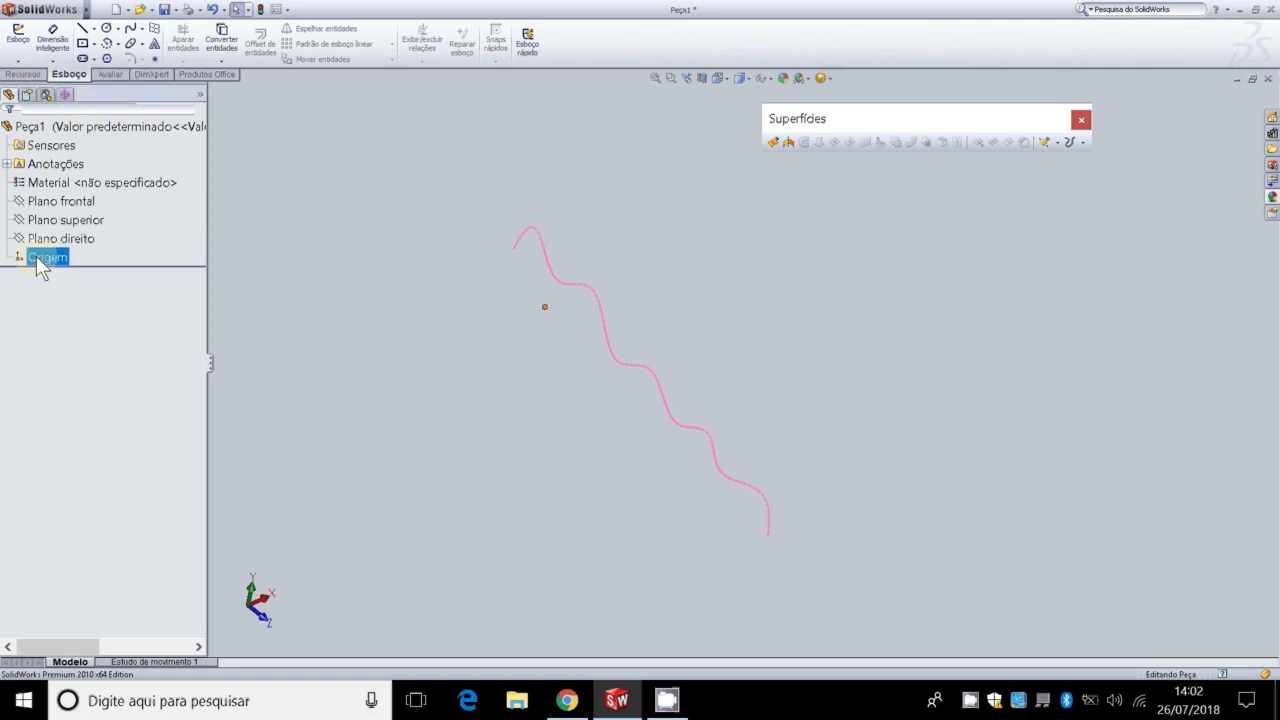
left_click(262, 613)
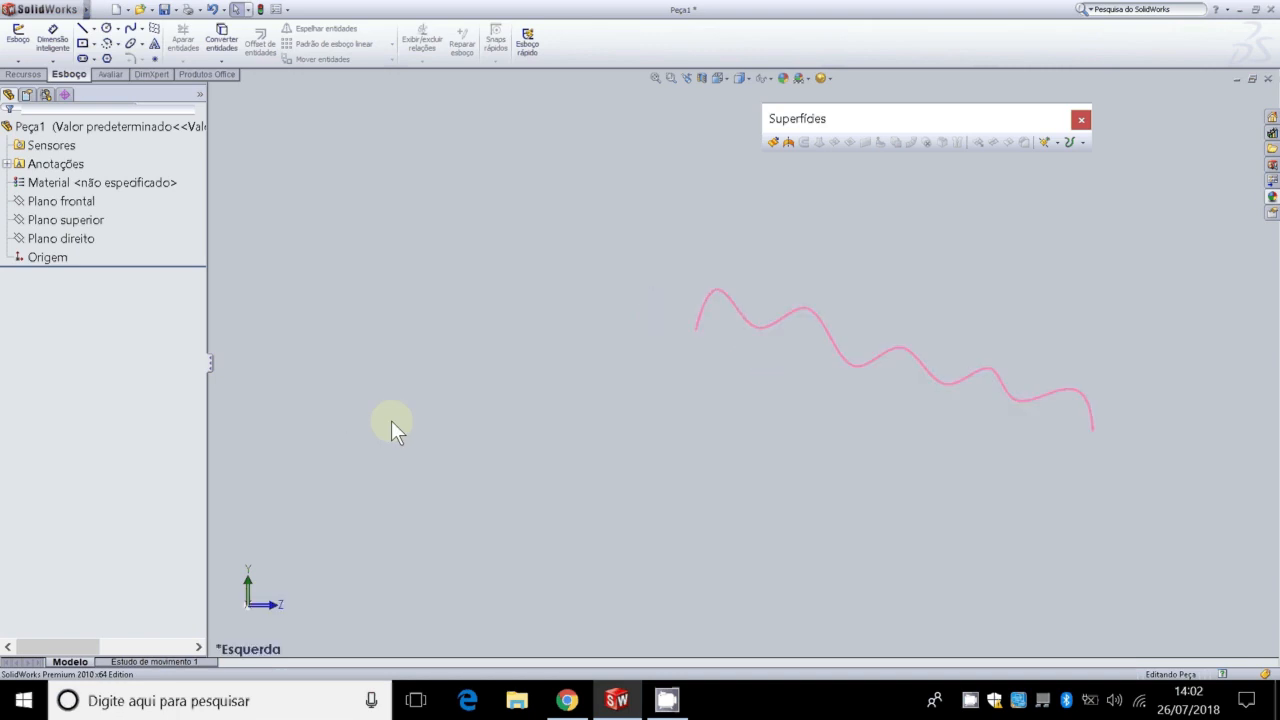
scroll(508, 420, "up", 10)
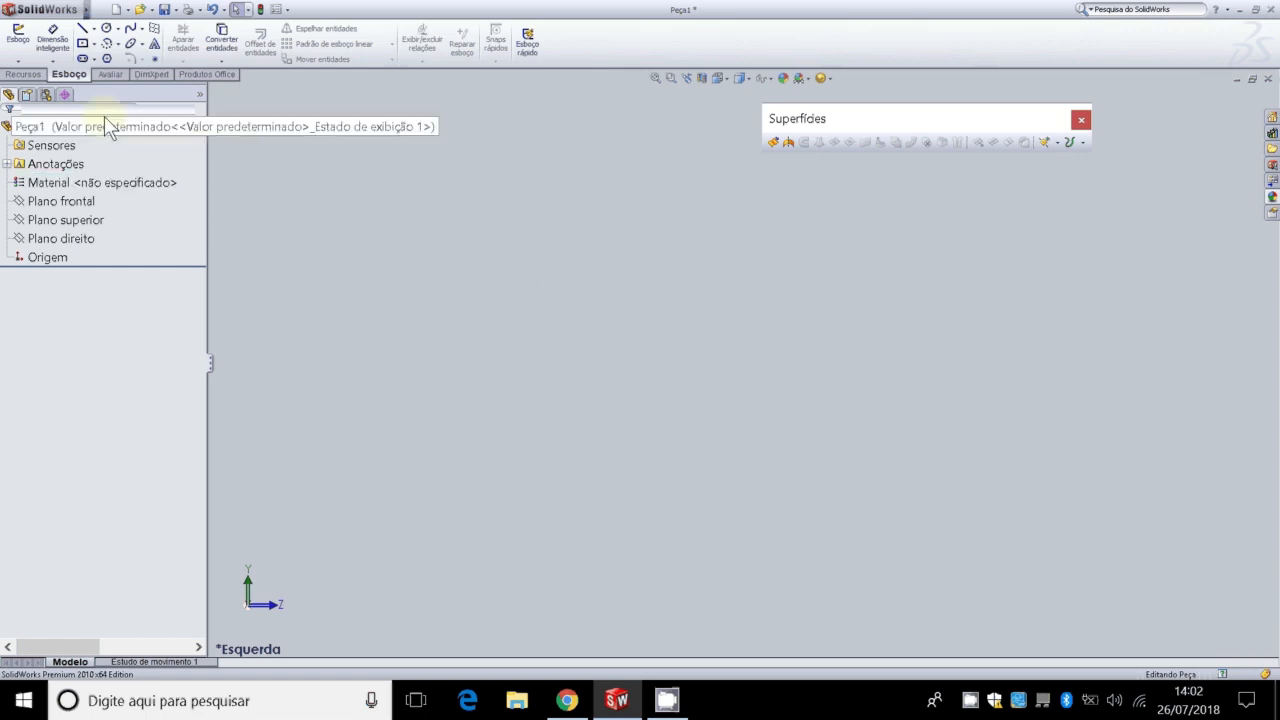
Step: Sketch a circle with a radius of about 76 mm on the front plane (Plano frontal), centered on the origin
left_click(106, 28)
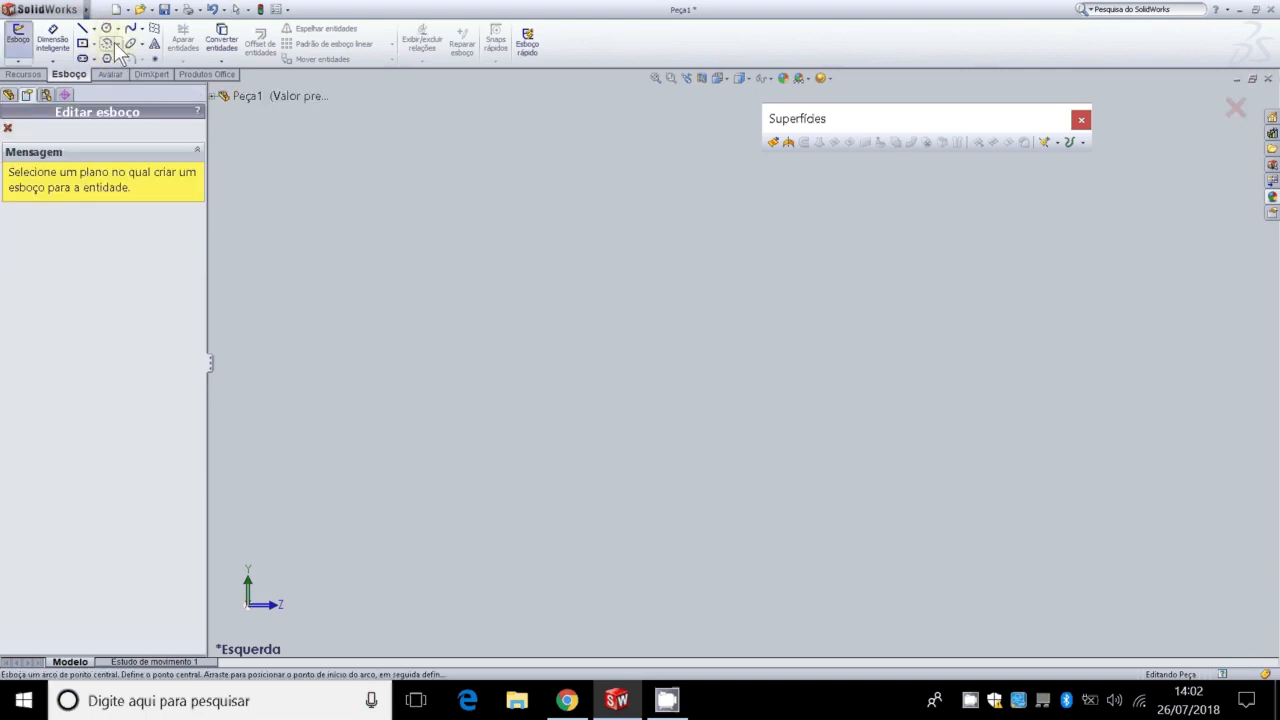
left_click(212, 95)
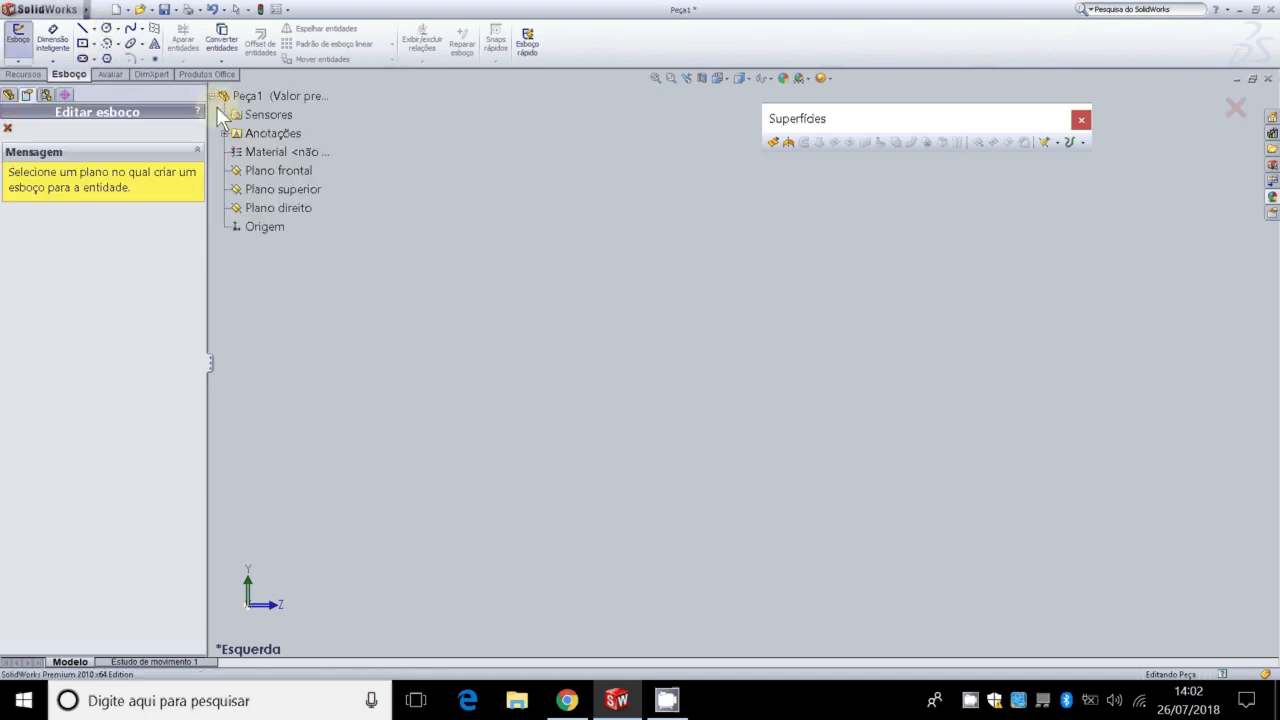
left_click(292, 168)
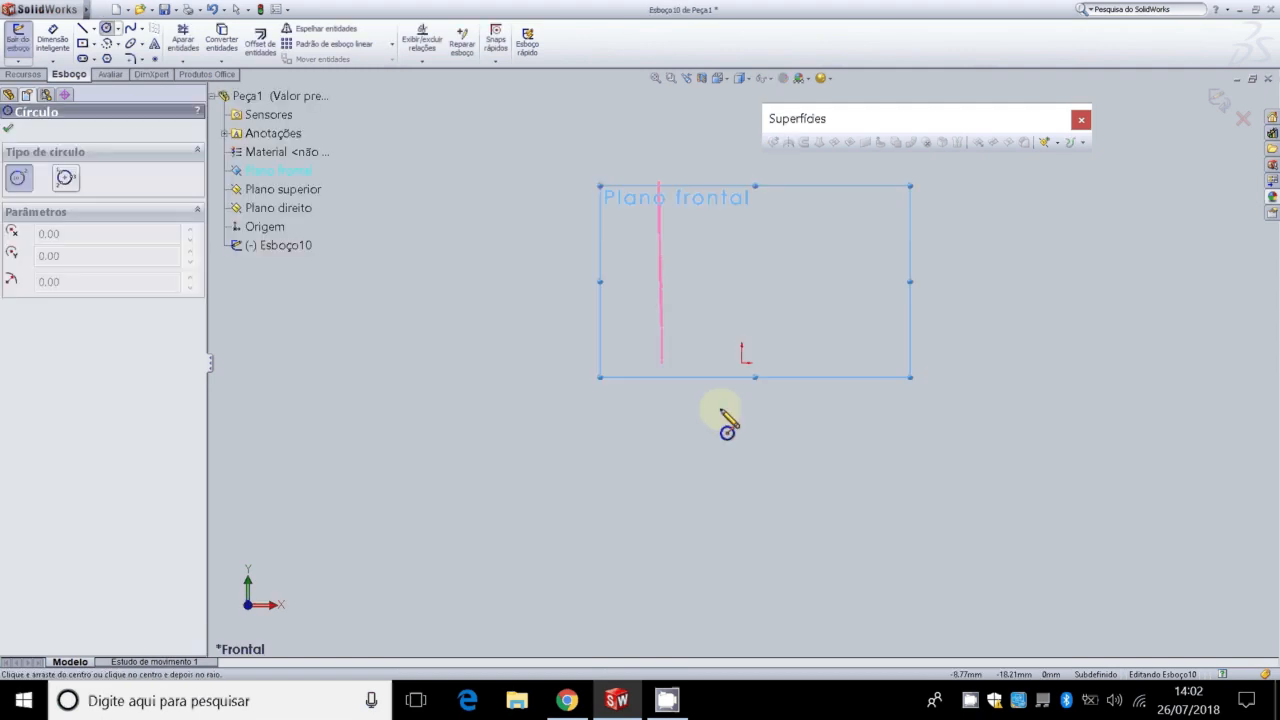
left_click(741, 362)
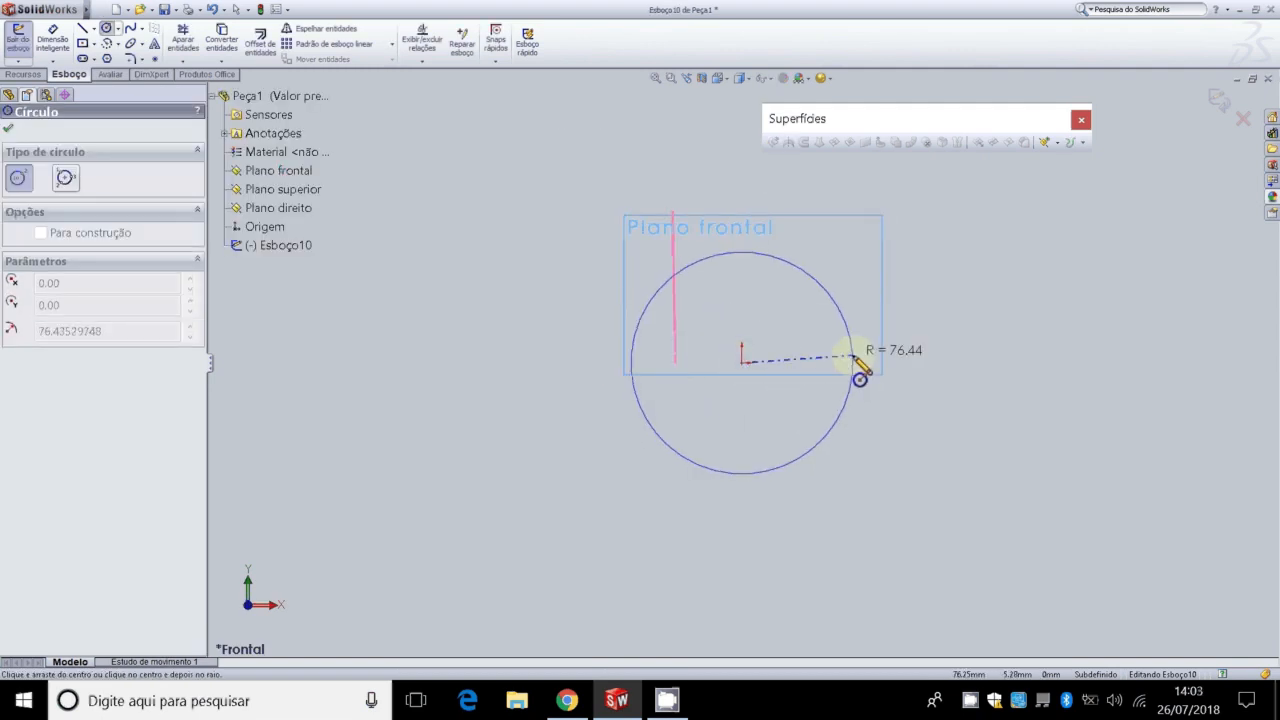
left_click(852, 356)
key("Escape")
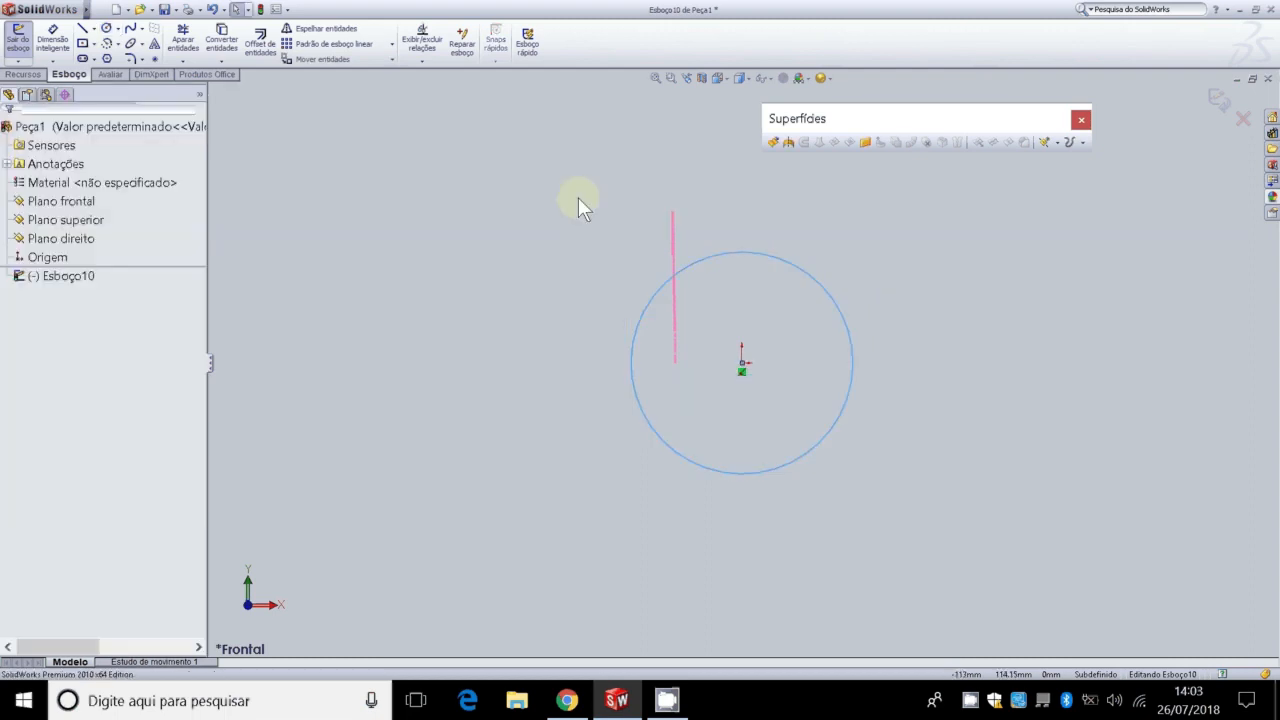
left_click(578, 197)
Step: Extrude the circle as a surface with a blind (Cego) depth of 179 mm
left_click(772, 143)
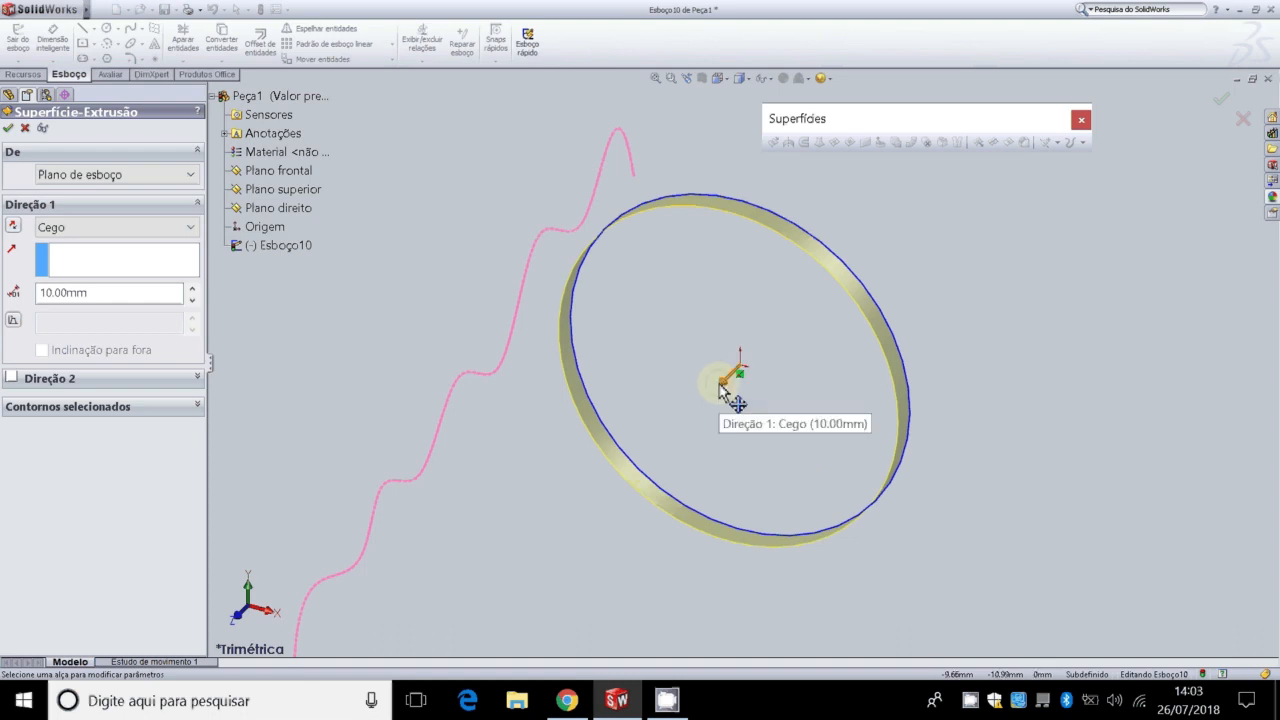
left_click_drag(722, 390, 524, 574)
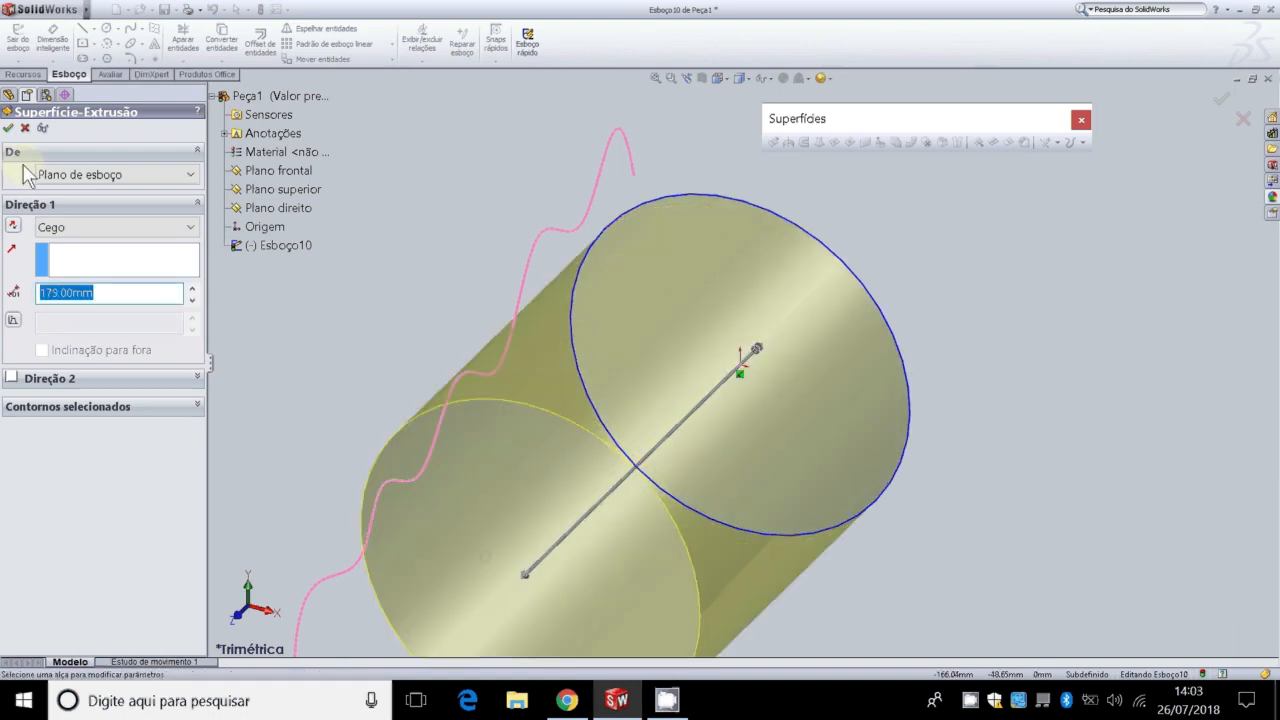
type("179")
key("Return")
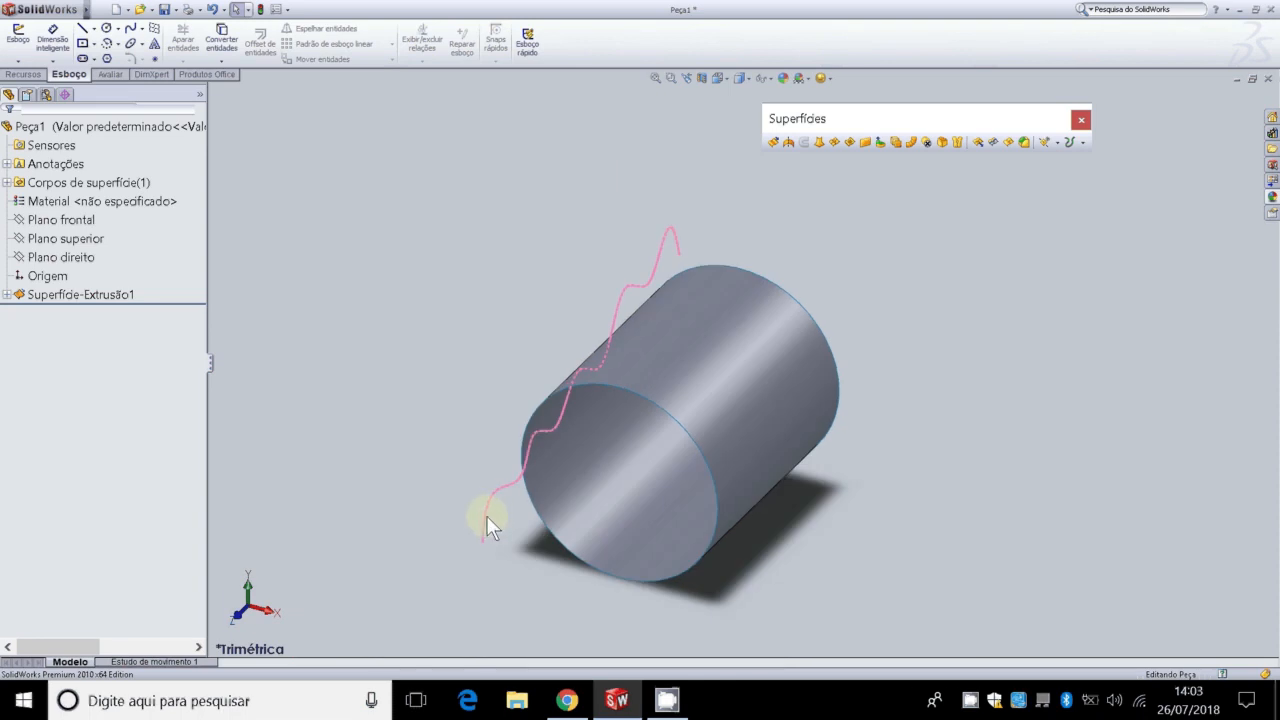
right_click(485, 511)
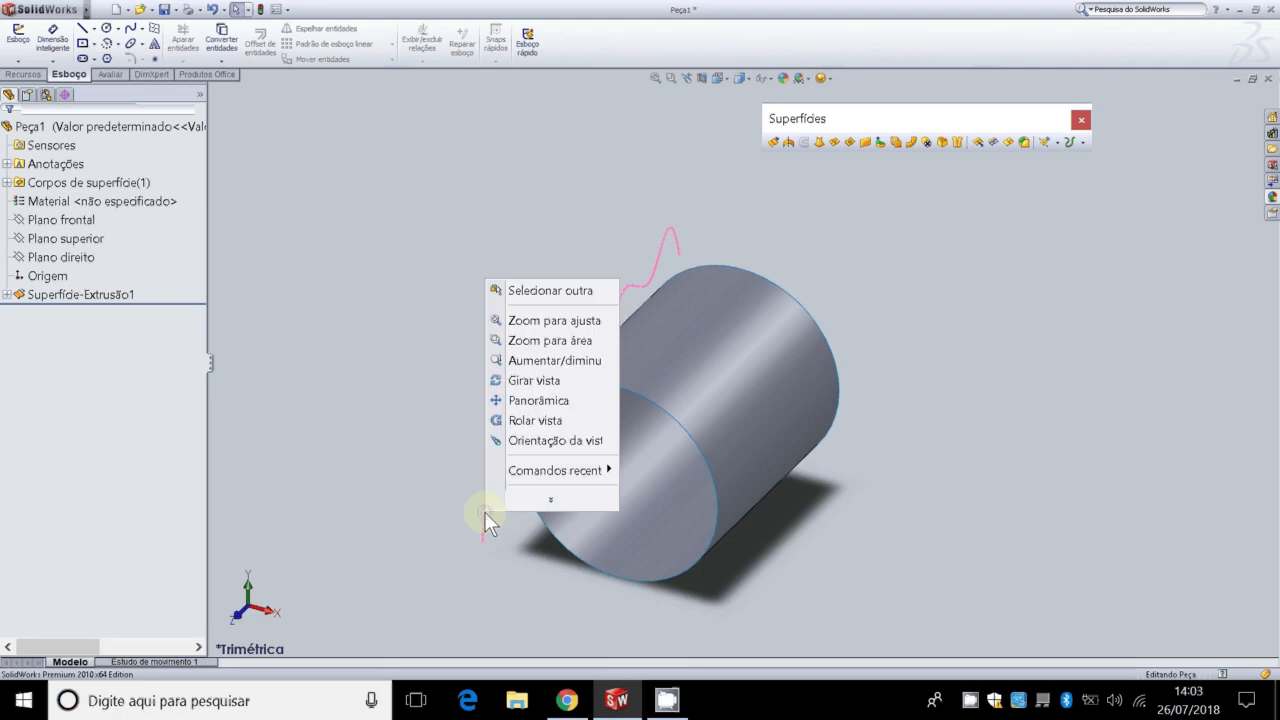
left_click(468, 499)
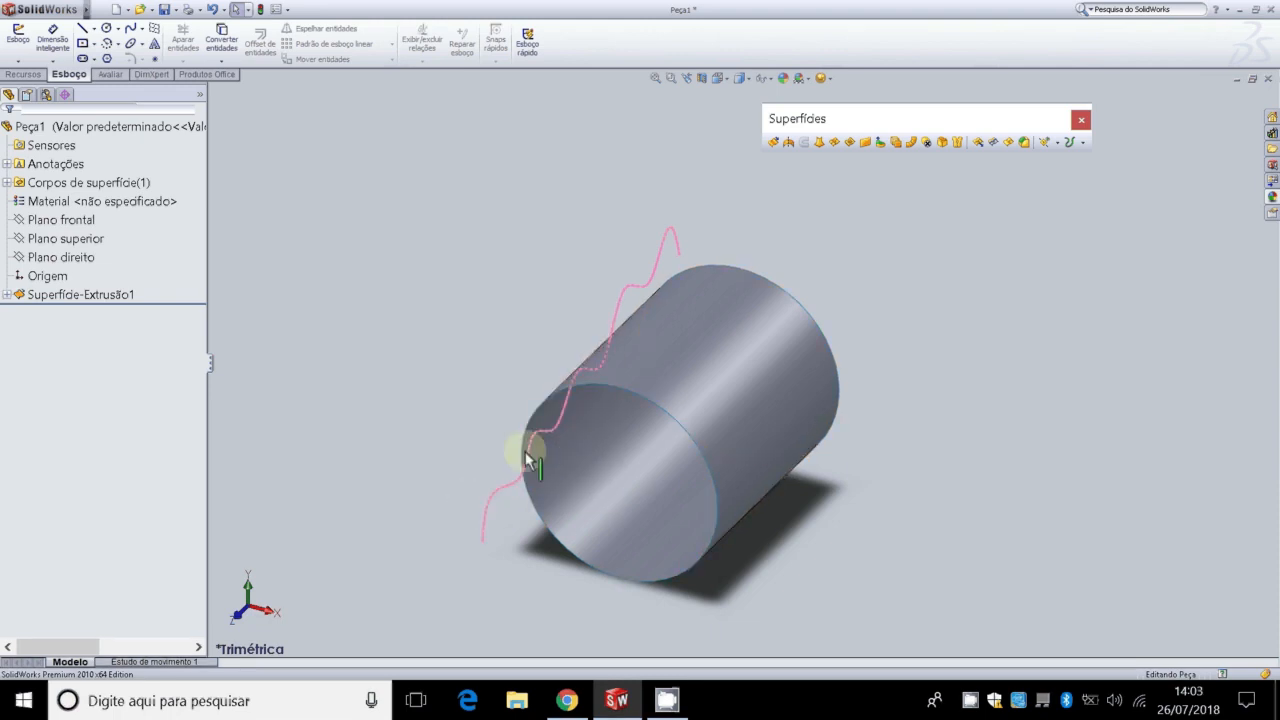
key("ctrl+Right")
key("ctrl+Up")
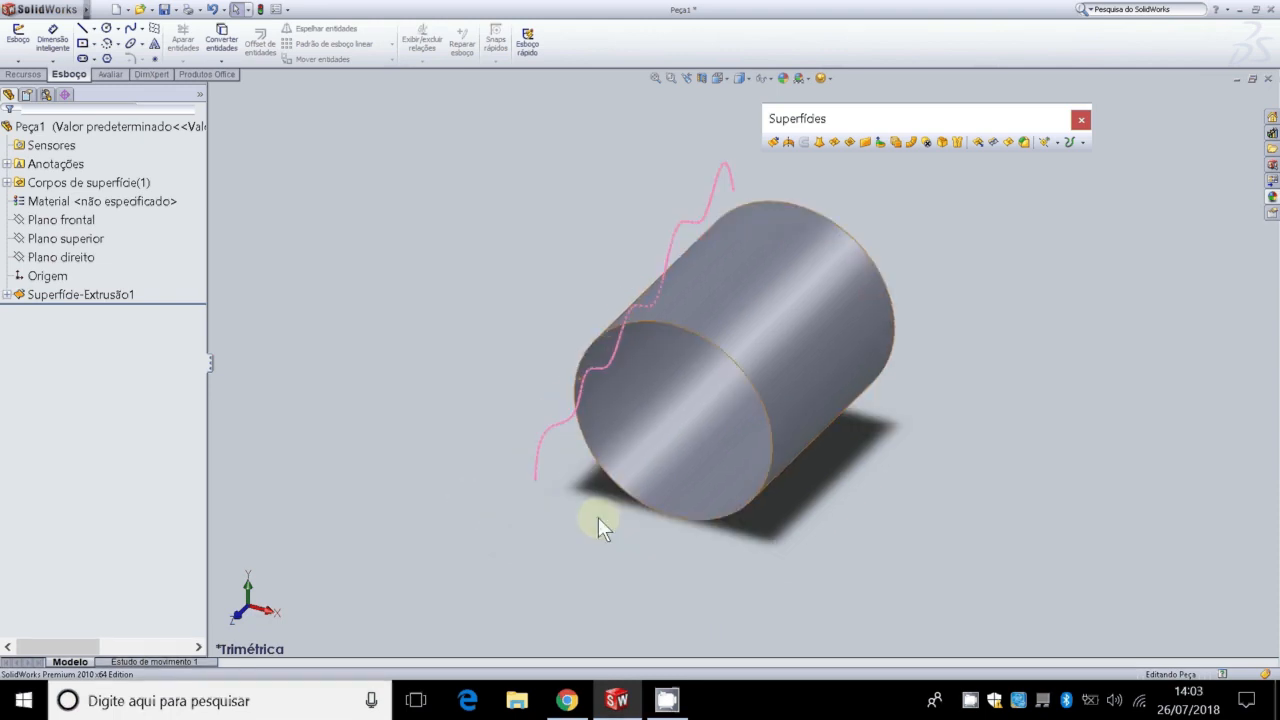
scroll(708, 540, "down", 3)
scroll(701, 485, "up", 2)
scroll(931, 260, "up", 2)
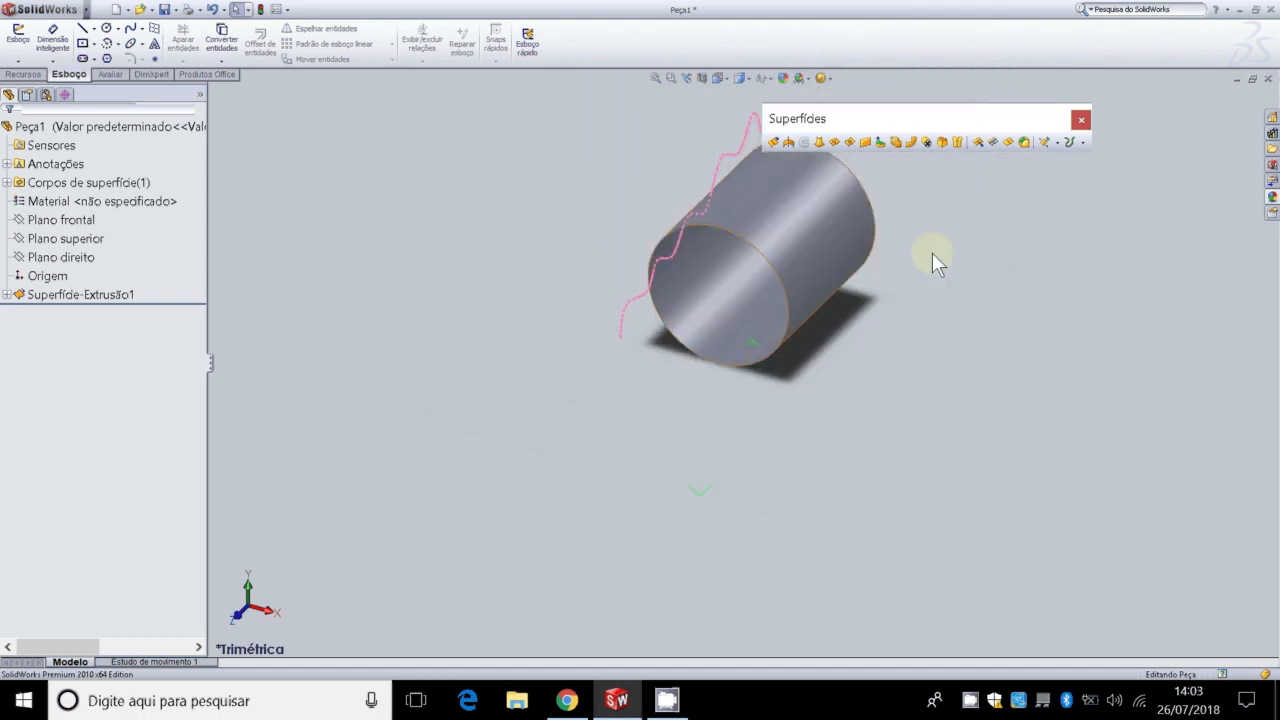
scroll(931, 240, "down", 2)
scroll(841, 234, "up", 2)
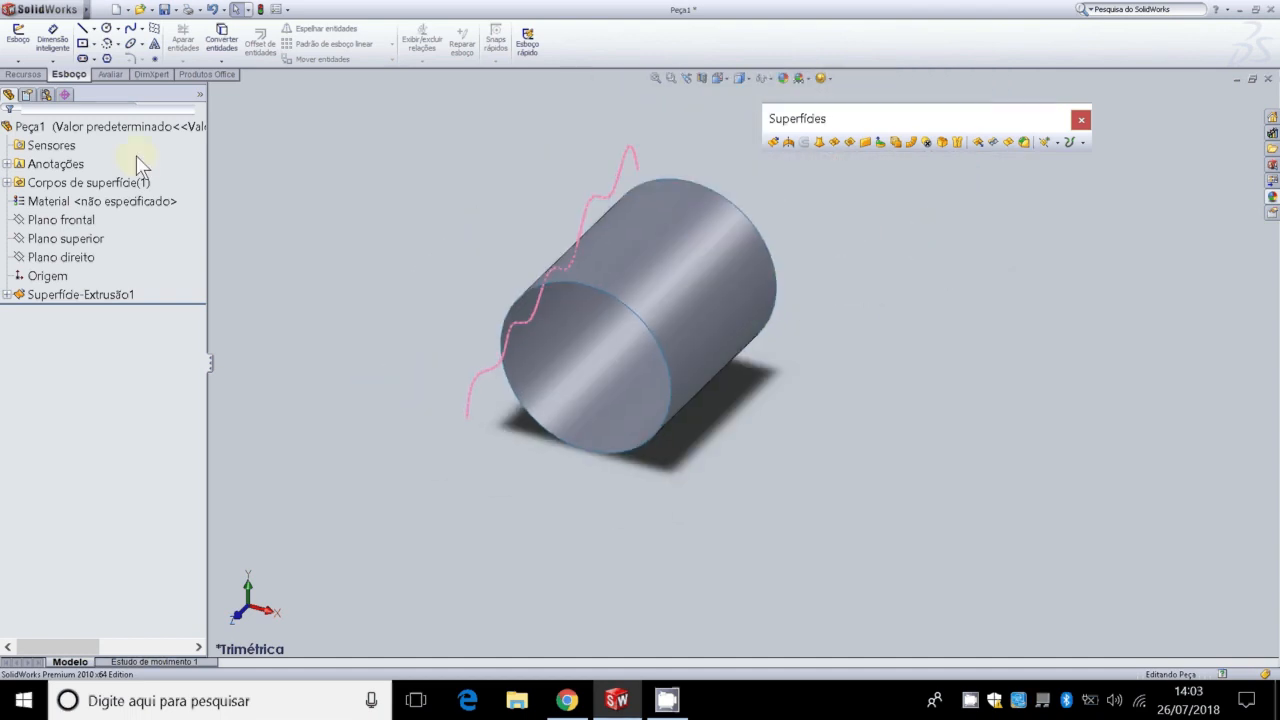
scroll(136, 155, "right", 1)
scroll(367, 200, "down", 2)
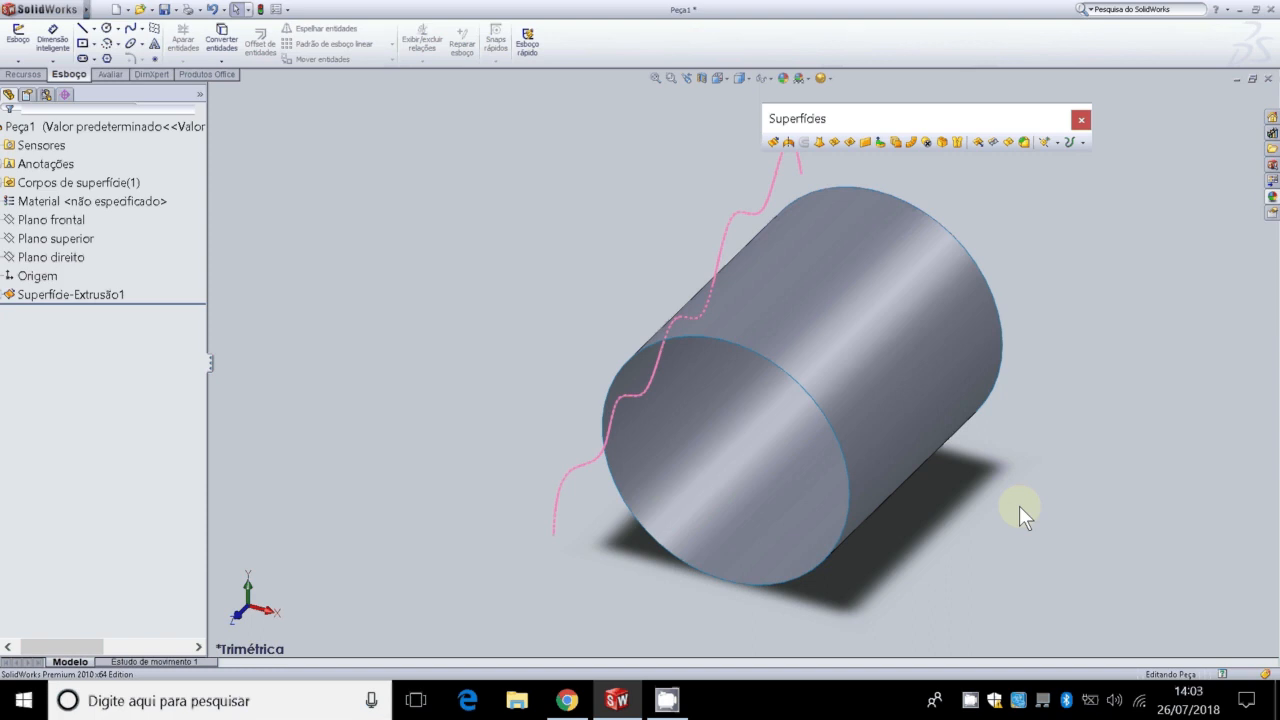
Step: Cap the front end of the cylinder with a filled surface bounded by its circular edge, using Contato
left_click(850, 142)
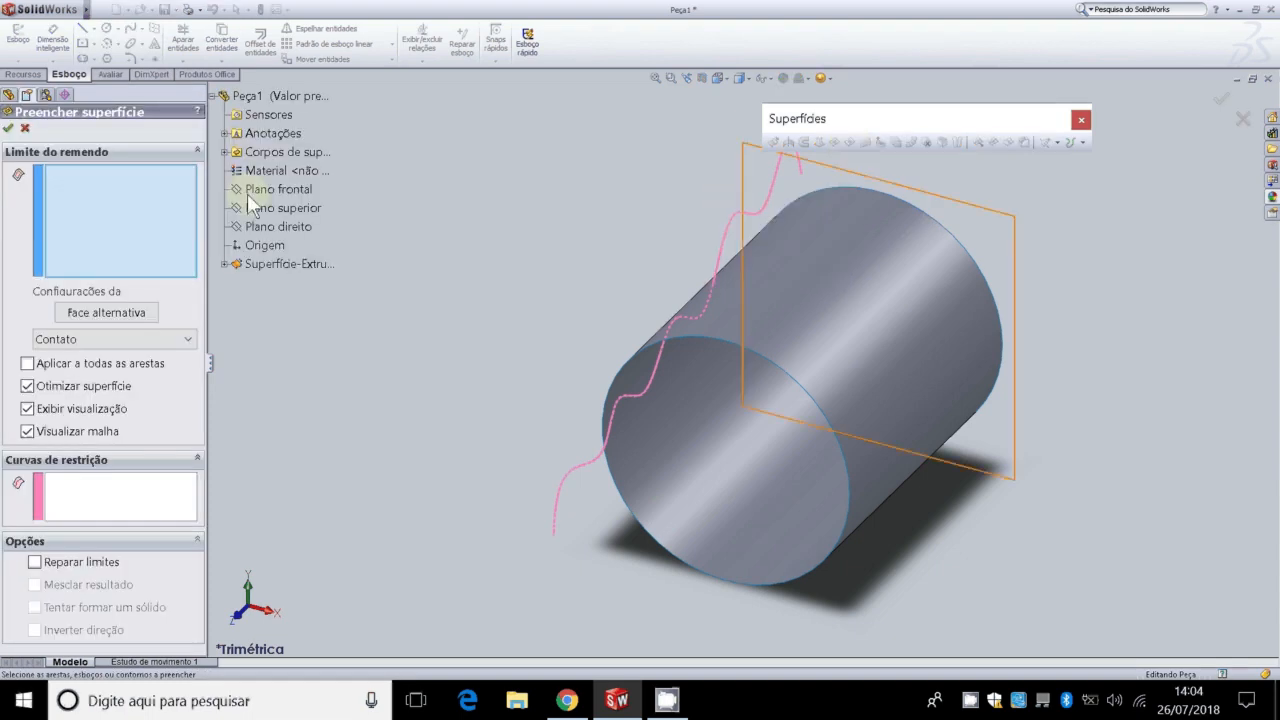
left_click(789, 381)
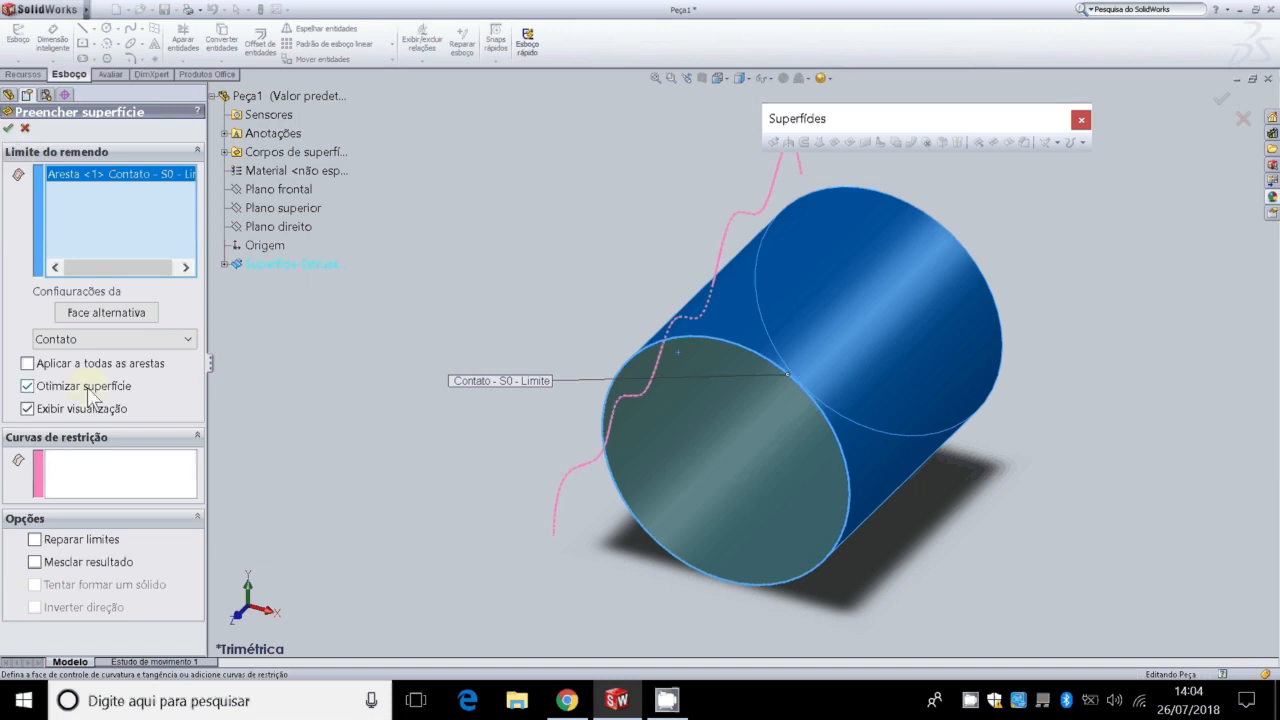
left_click(10, 129)
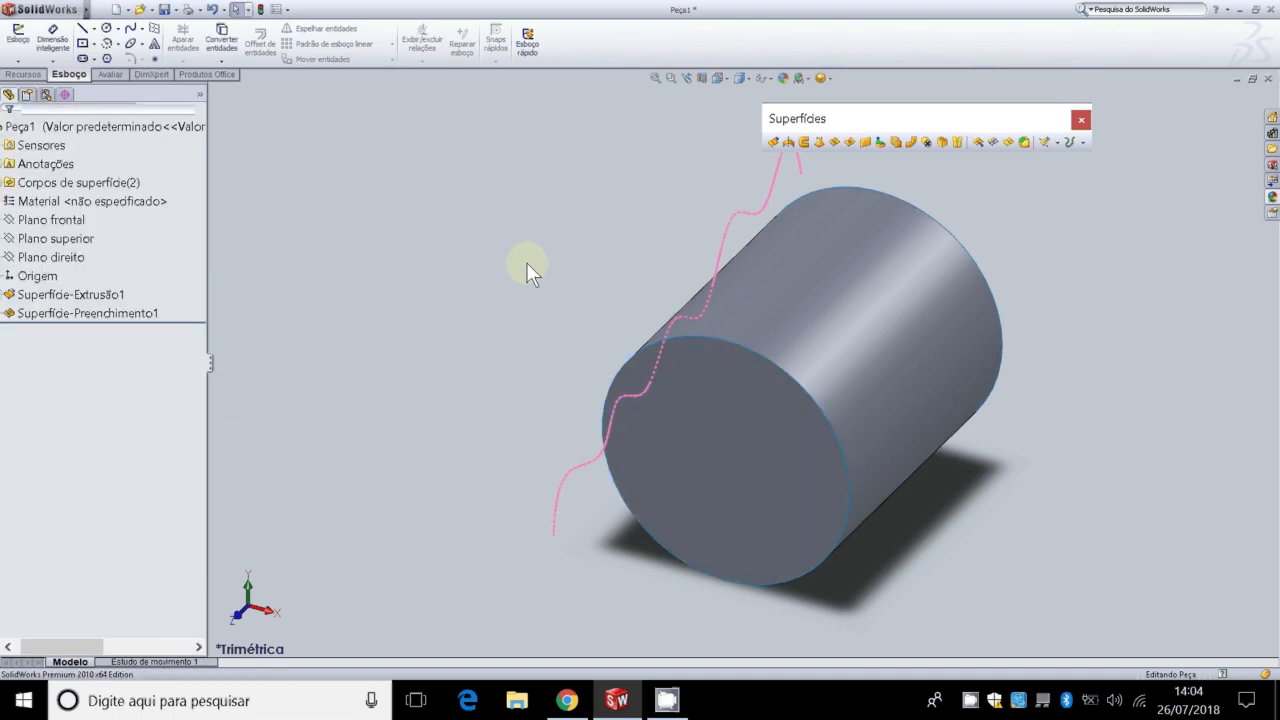
Step: Inspect the capped cylinder from its open rear end
key("Left")
key("Left")
key("Left")
key("Left")
key("Left")
key("Left")
key("Left")
key("Left")
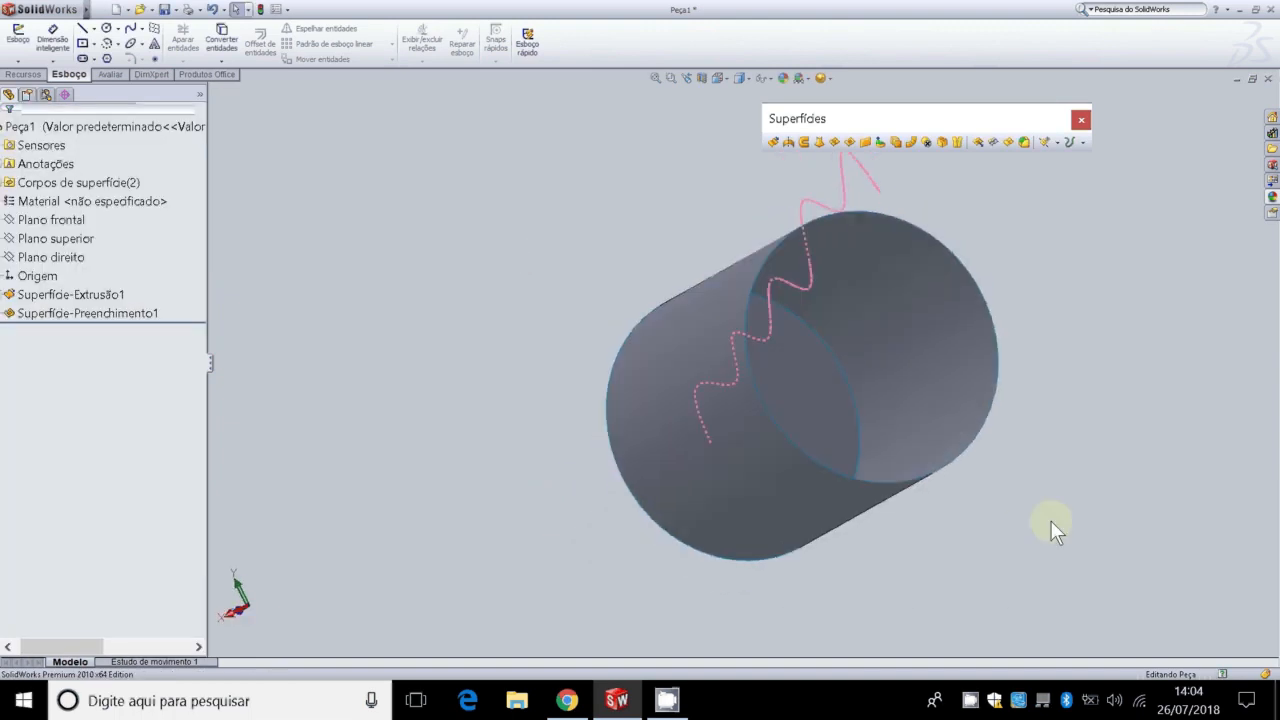
Step: Examine the capped cylinder from the front and side, selecting its extruded wall and its front cap as separate surfaces
key("Left")
key("Left")
key("Left")
key("Left")
key("Left")
key("Left")
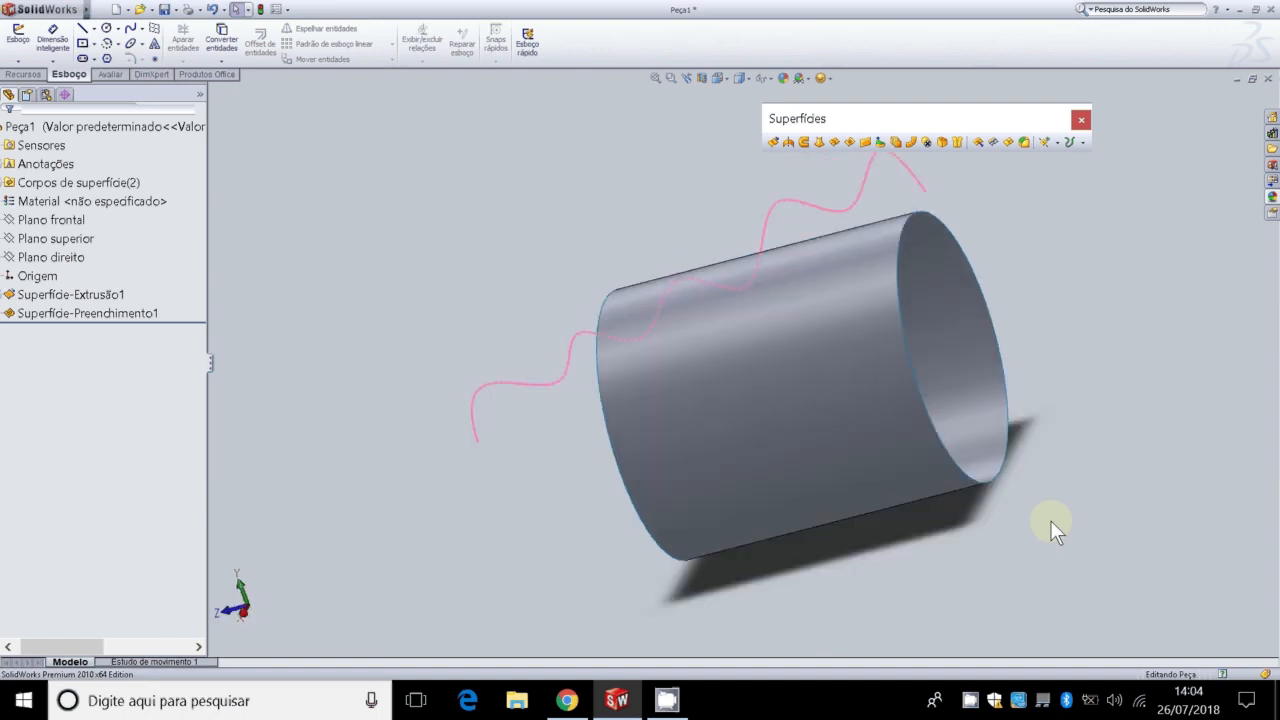
key("Left")
key("Left")
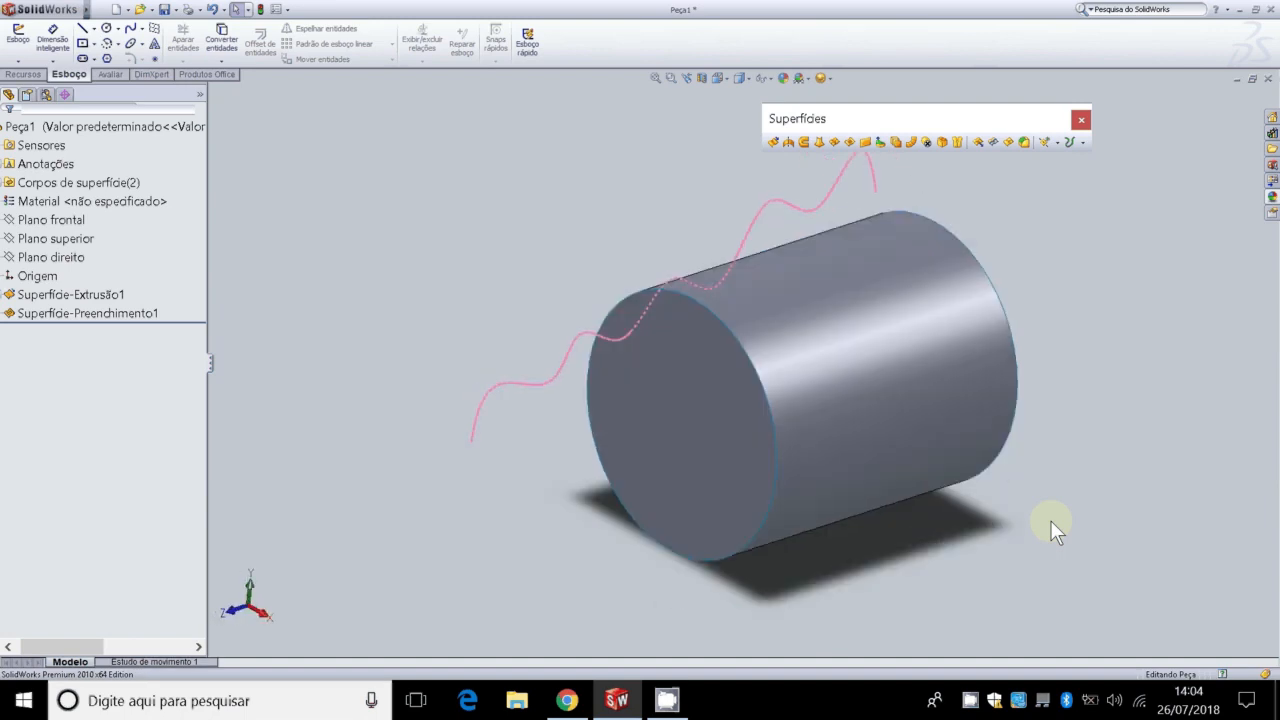
key("Left")
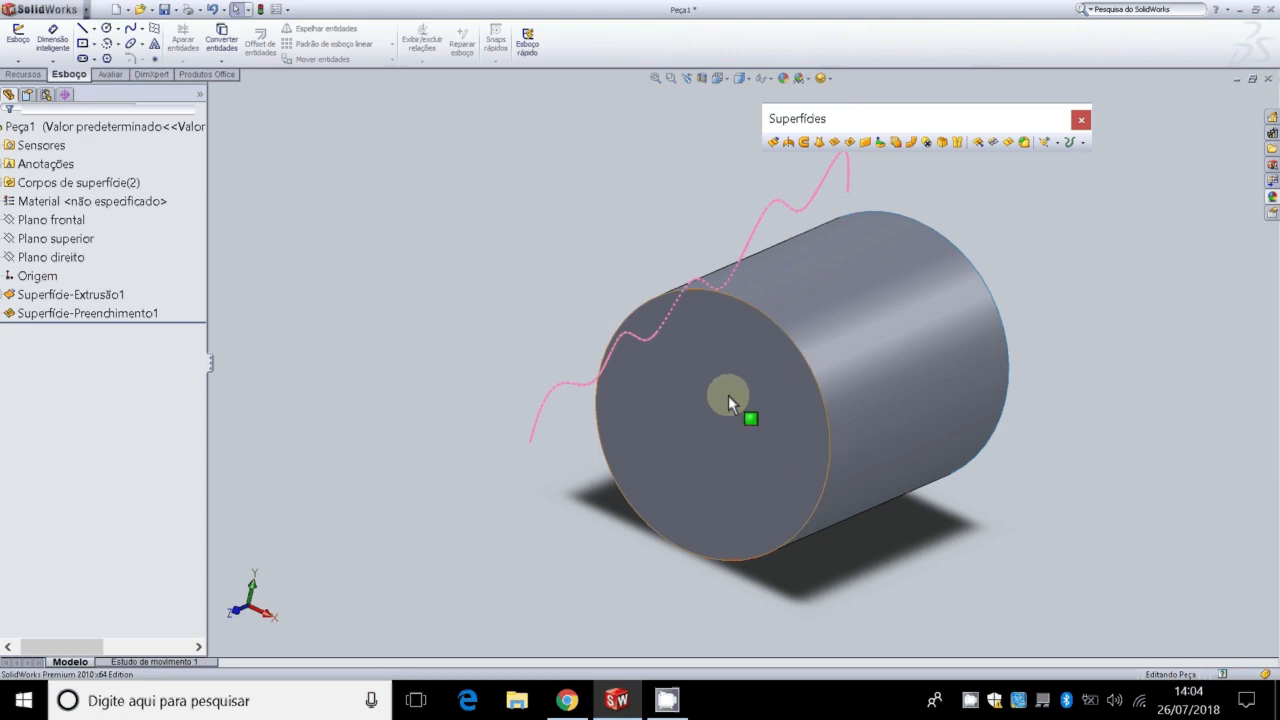
left_click(925, 327)
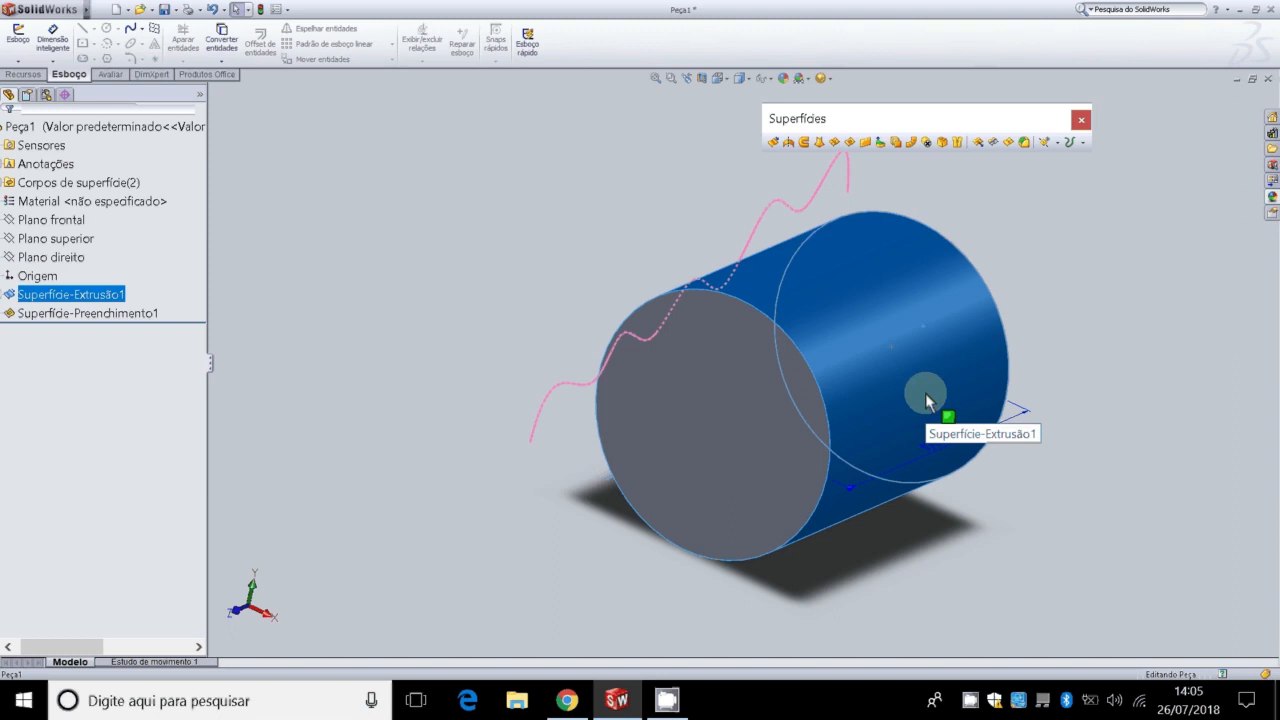
left_click(749, 421)
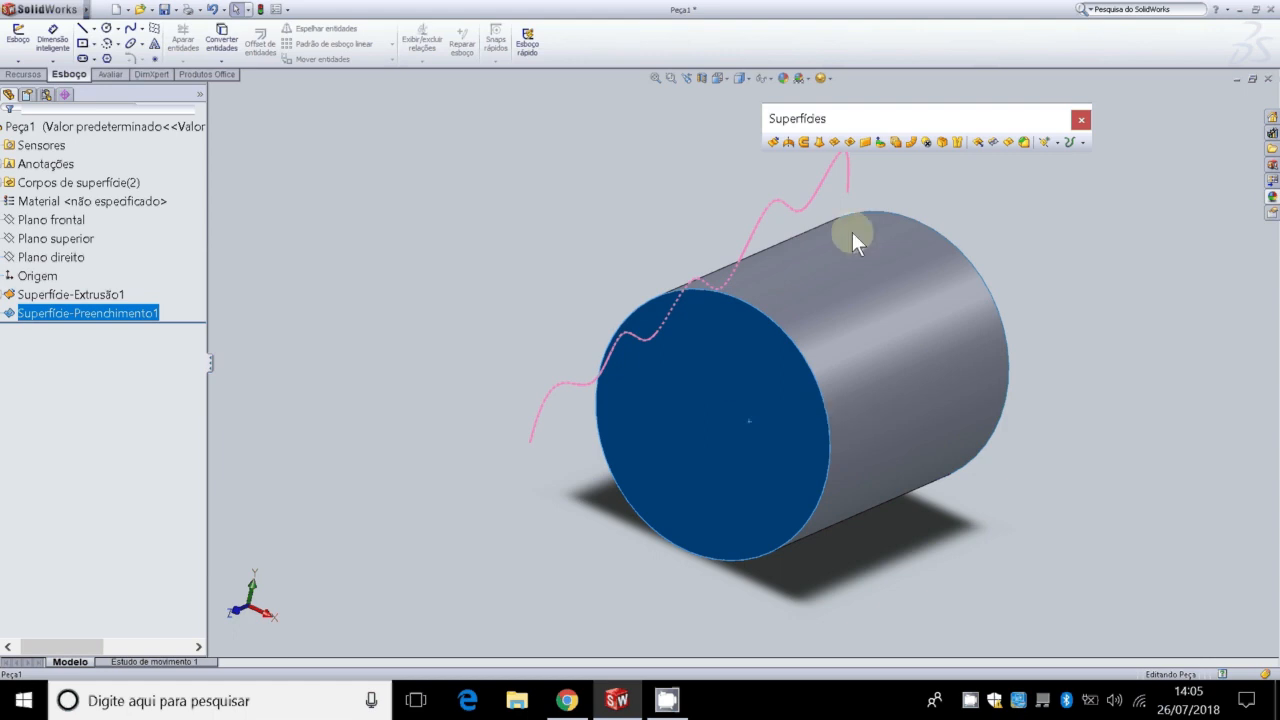
left_click(502, 172)
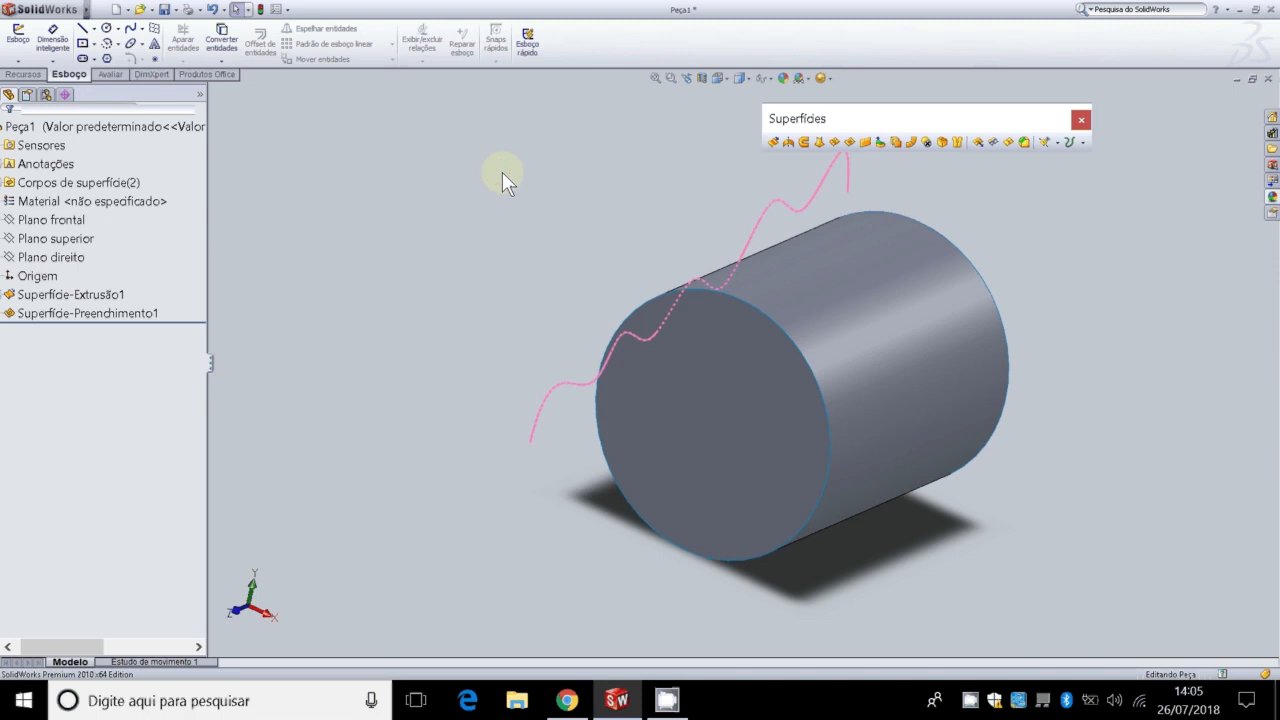
left_click(262, 613)
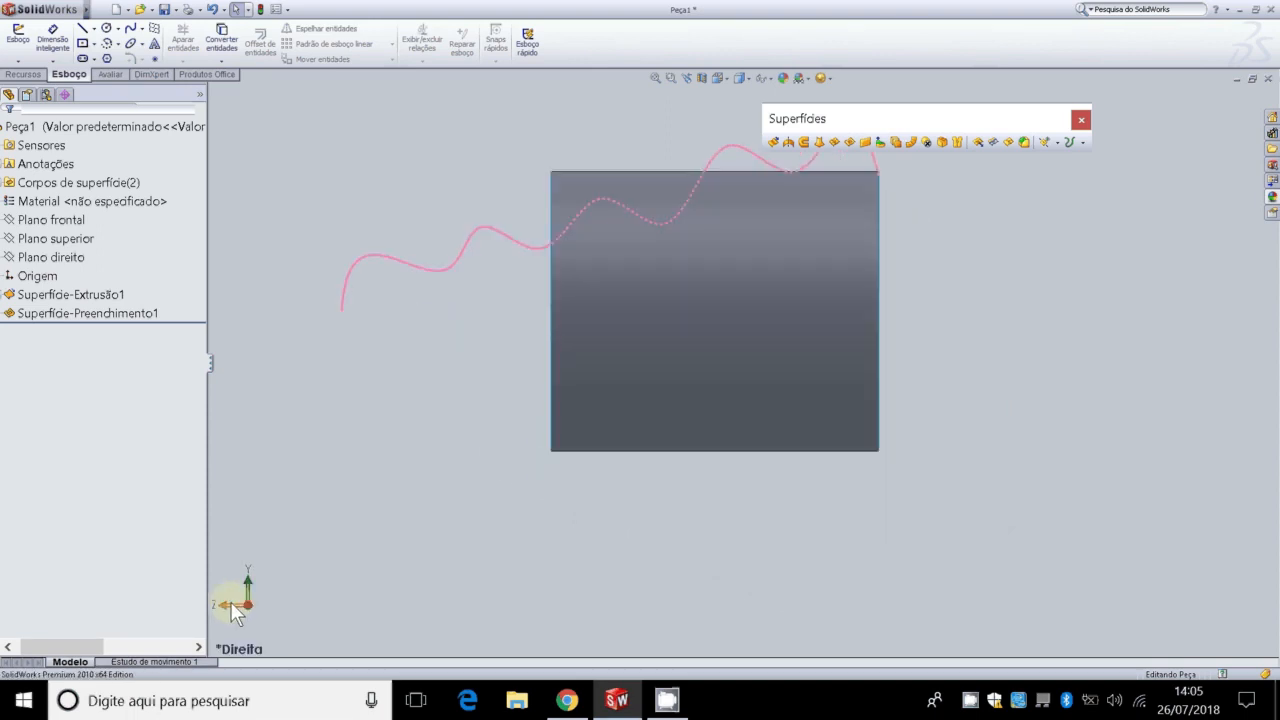
left_click(231, 606)
key("ctrl+7")
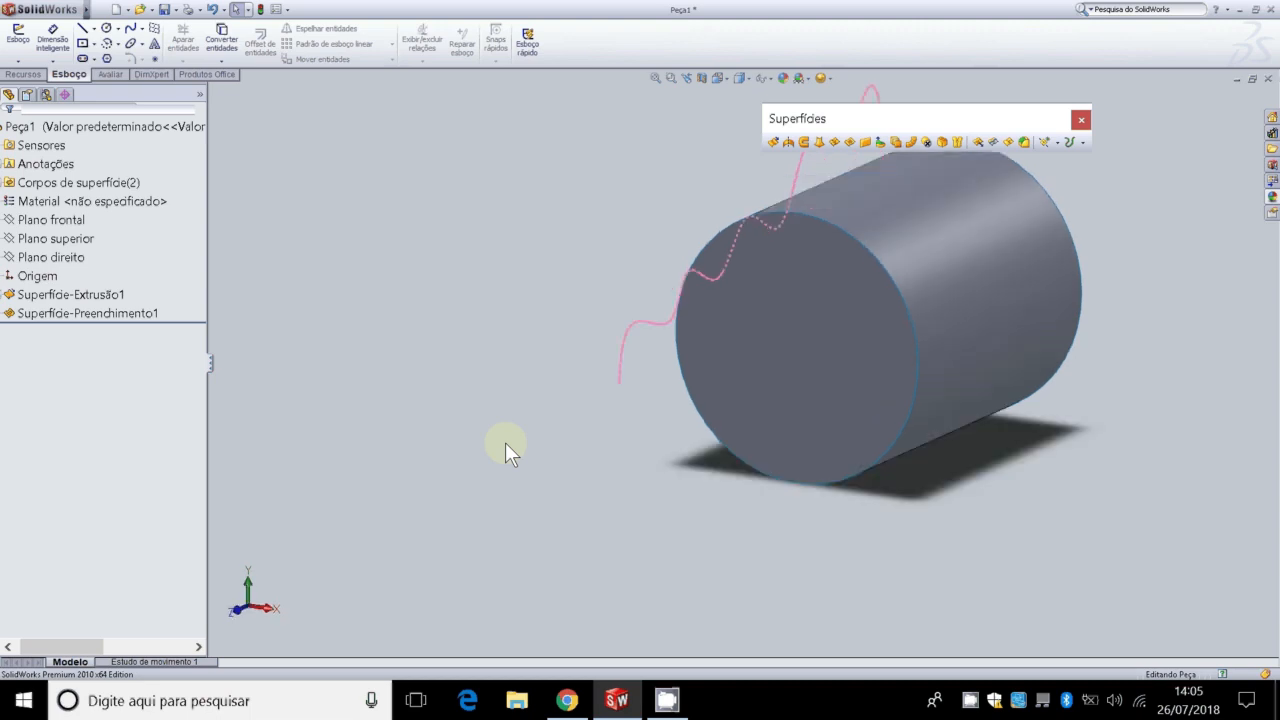
scroll(819, 345, "up", 3)
scroll(819, 345, "down", 5)
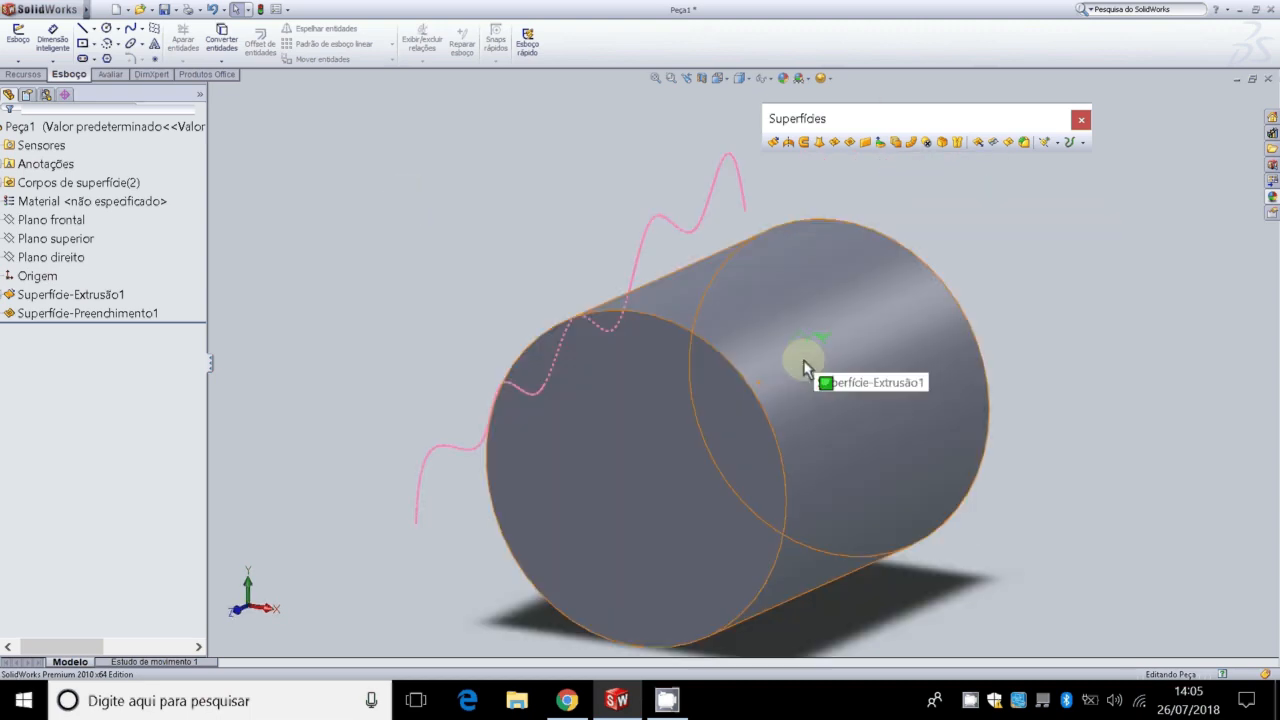
scroll(805, 368, "up", 2)
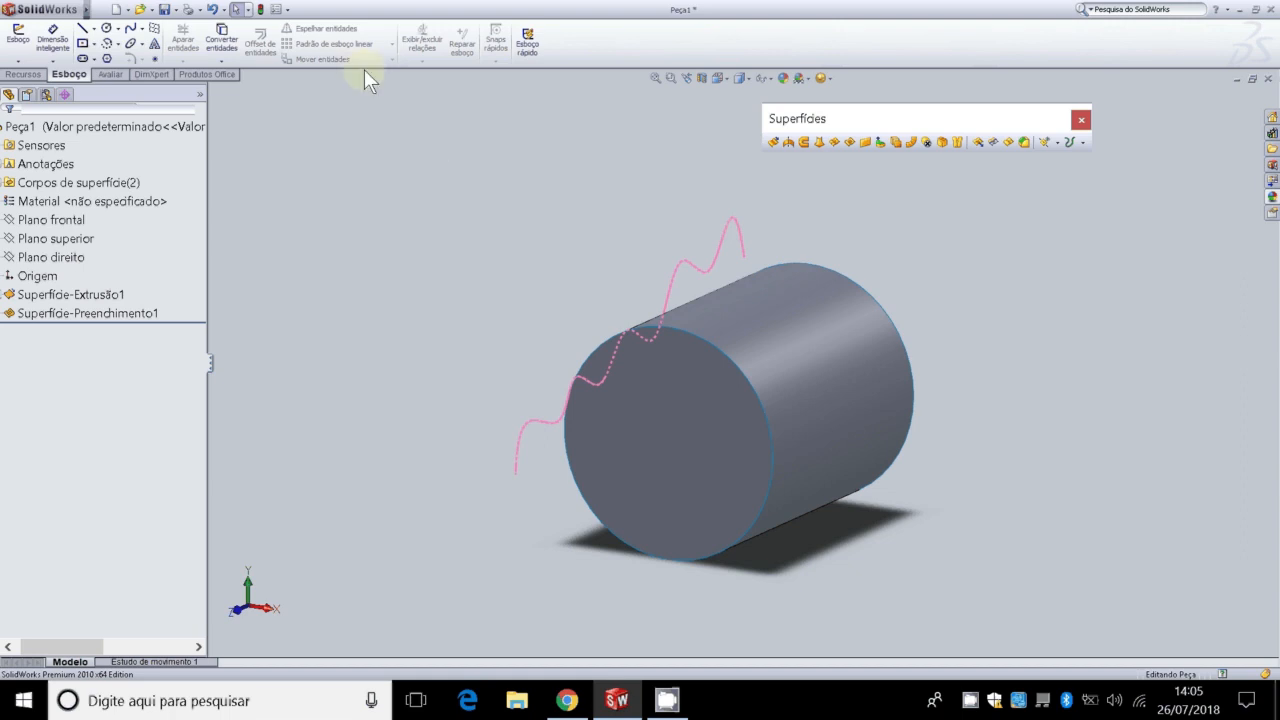
Step: Move the front cap surface about 64.7 mm along X, away from the cylinder's edge, using Mover/Copiar corpo without copying it
left_click(90, 11)
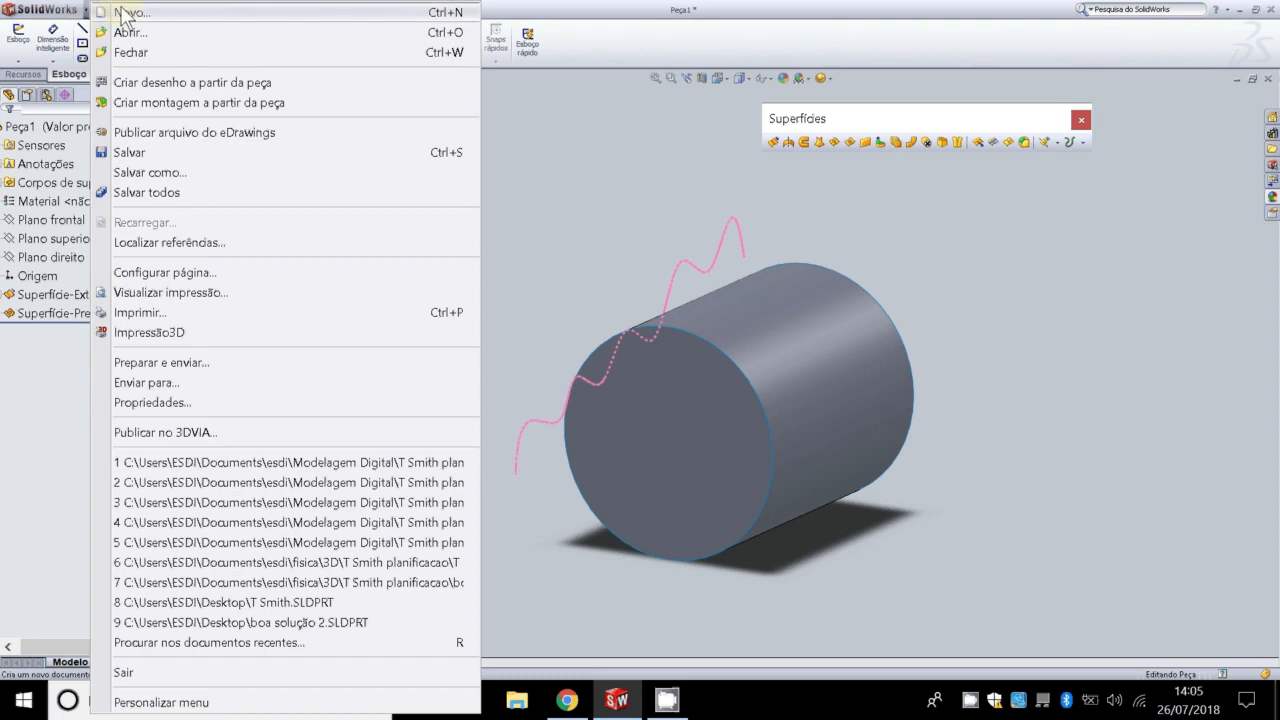
left_click(503, 176)
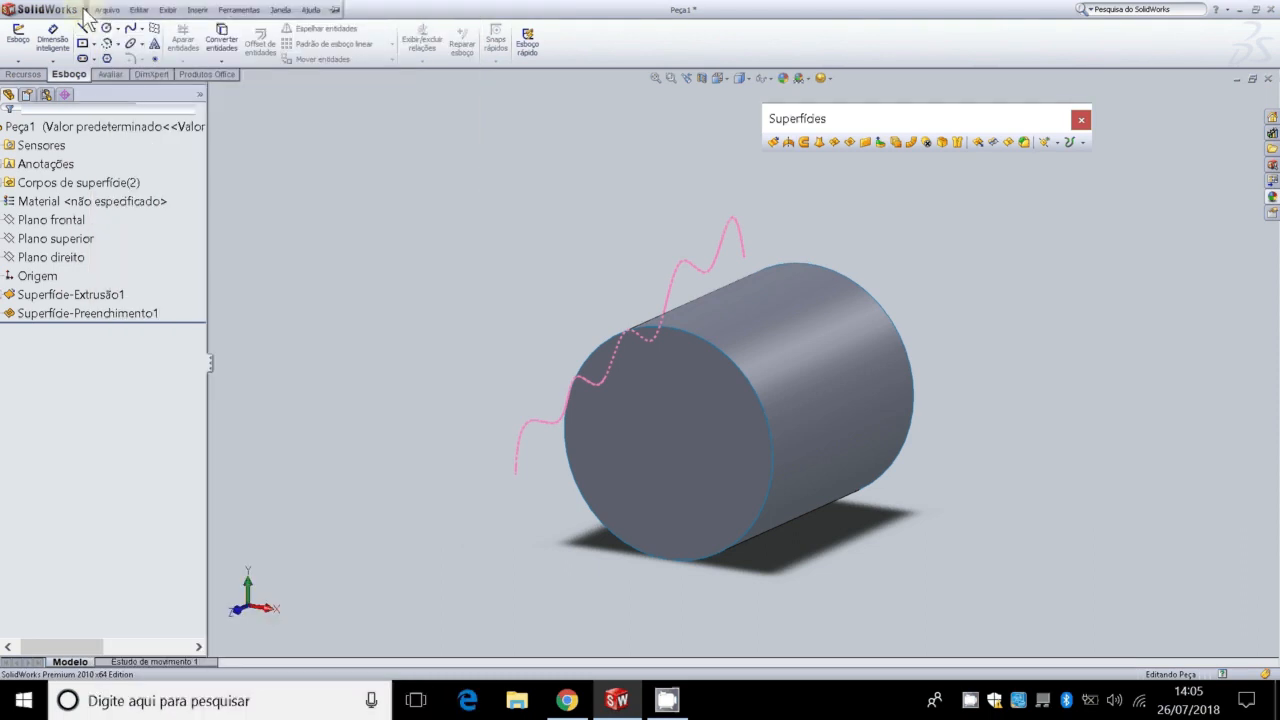
left_click(139, 10)
mouse_move(198, 11)
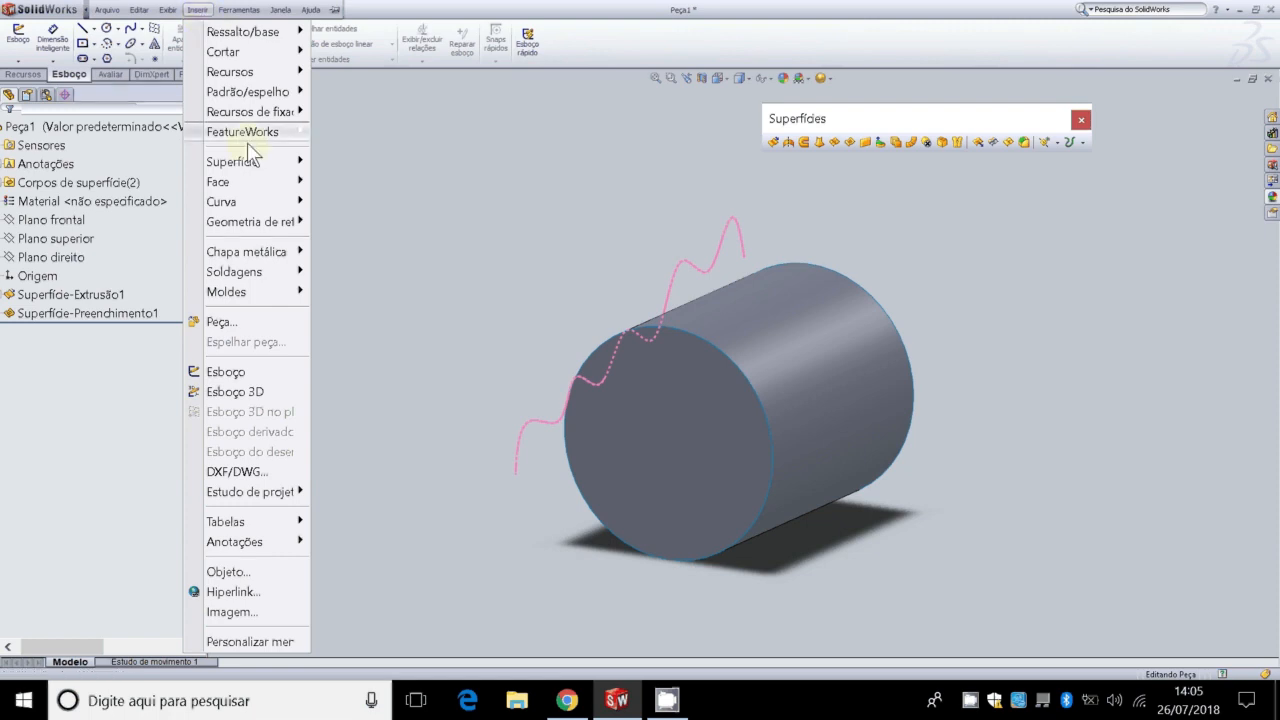
mouse_move(252, 155)
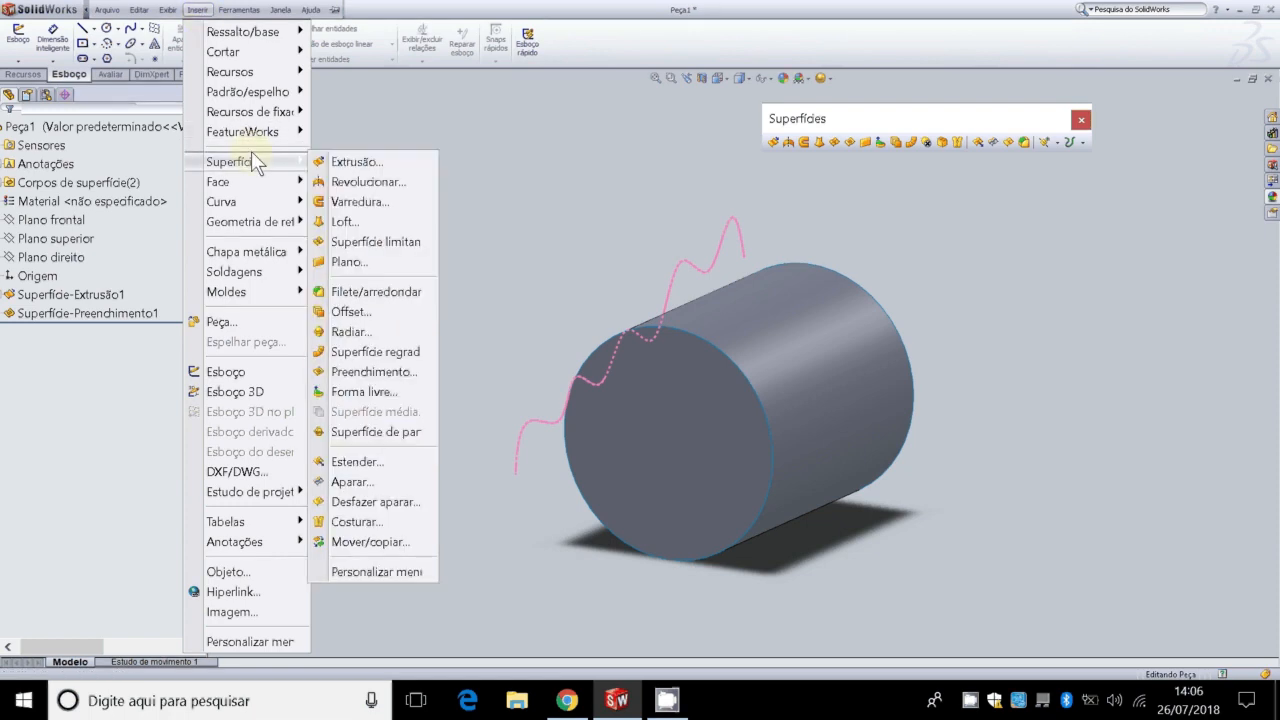
left_click(389, 545)
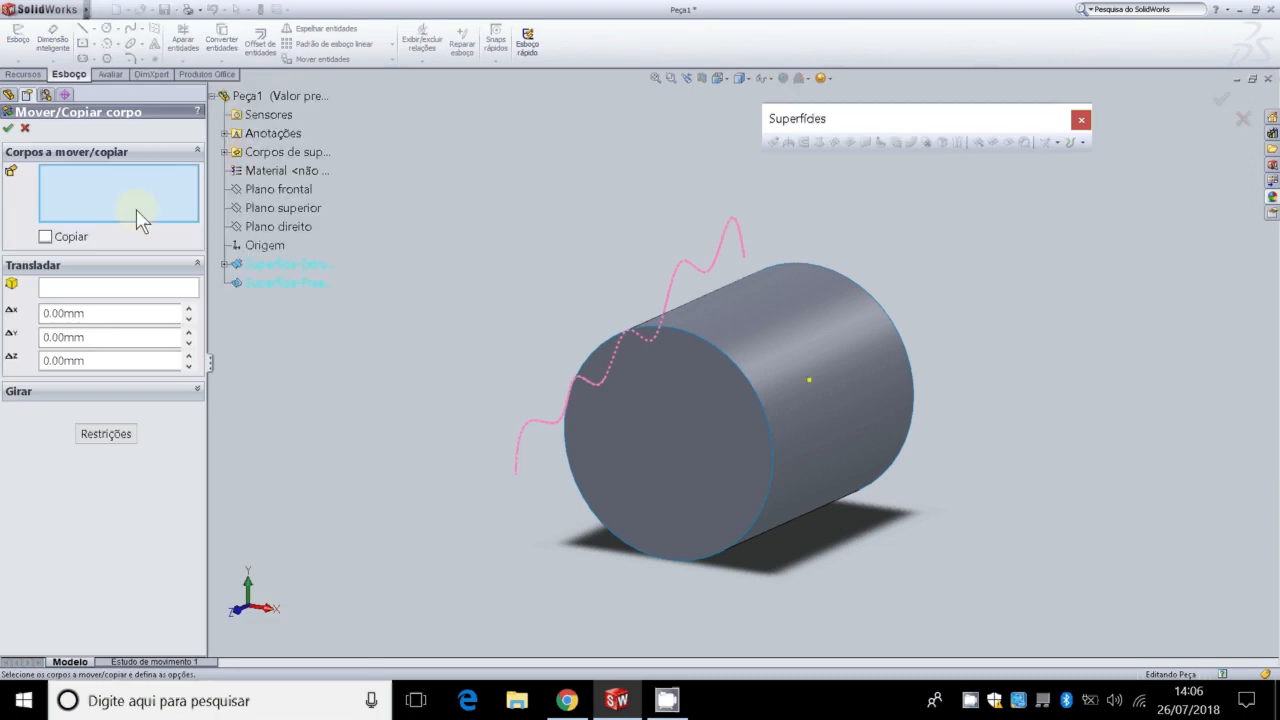
left_click(682, 468)
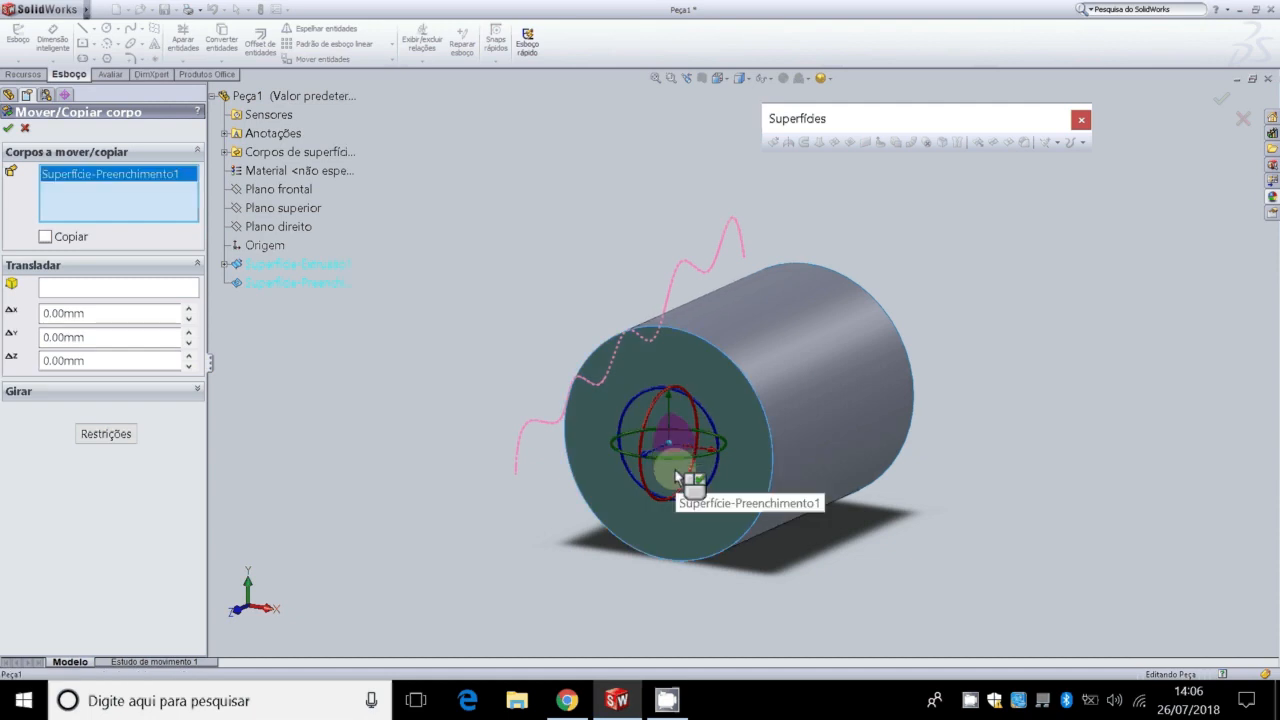
scroll(610, 487, "down", 3)
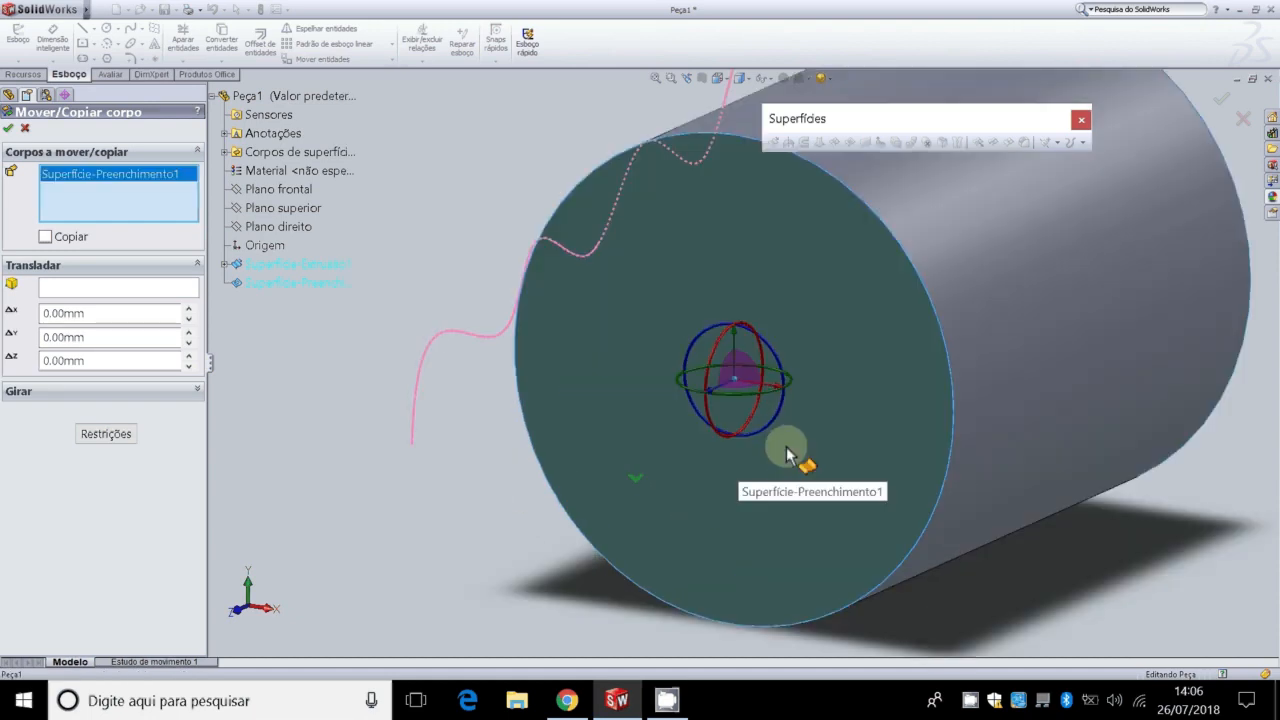
middle_click_drag(786, 455, 790, 437)
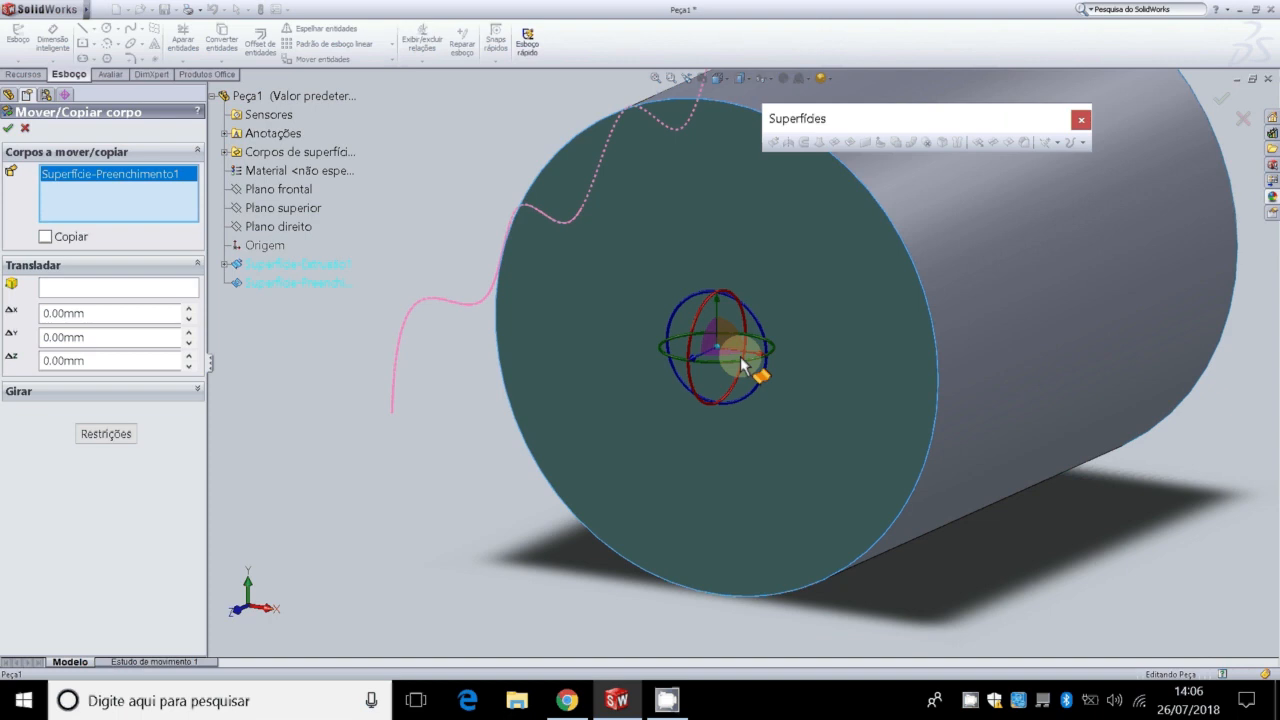
scroll(741, 358, "down", 3)
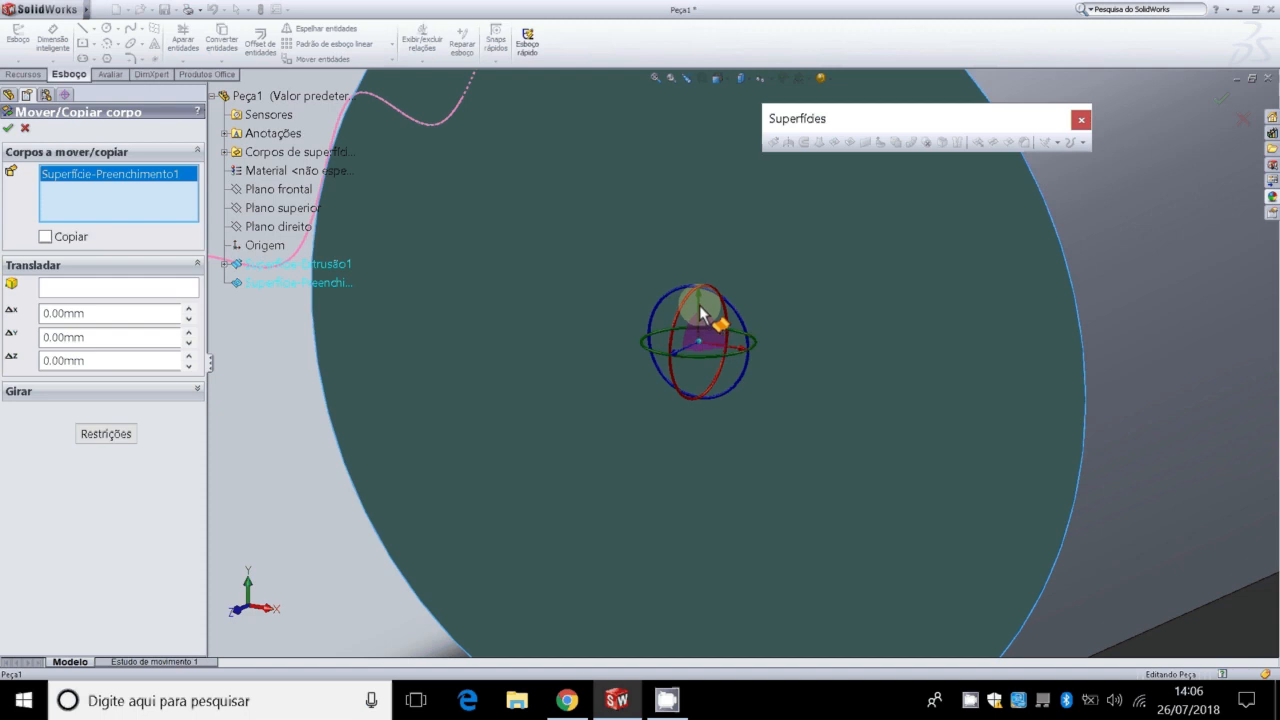
left_click_drag(761, 351, 778, 403)
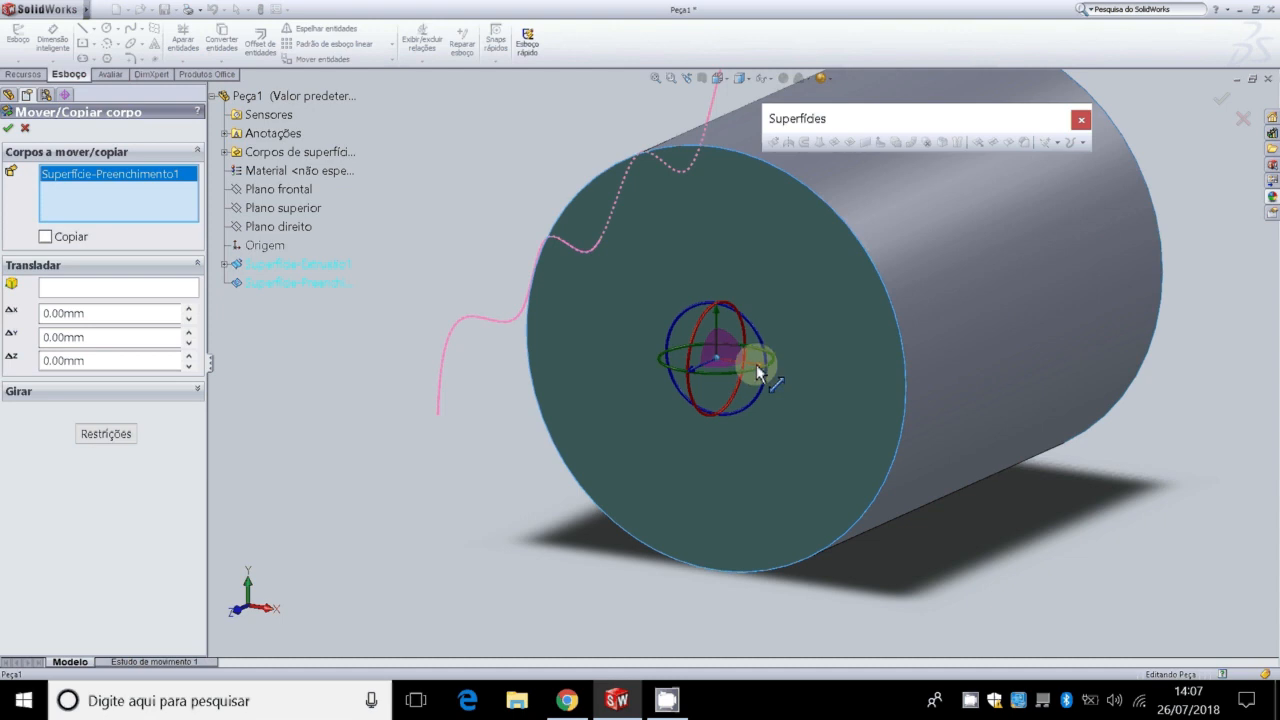
left_click_drag(756, 364, 912, 428)
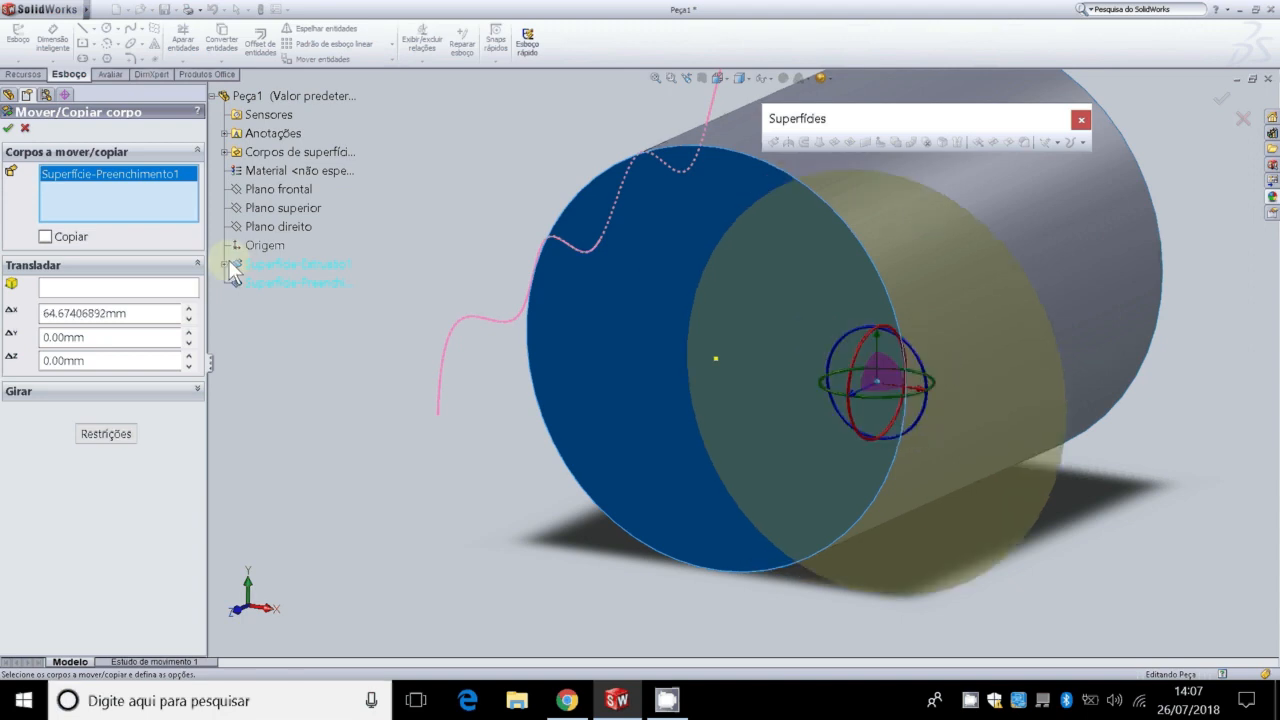
key("Return")
left_click(391, 173)
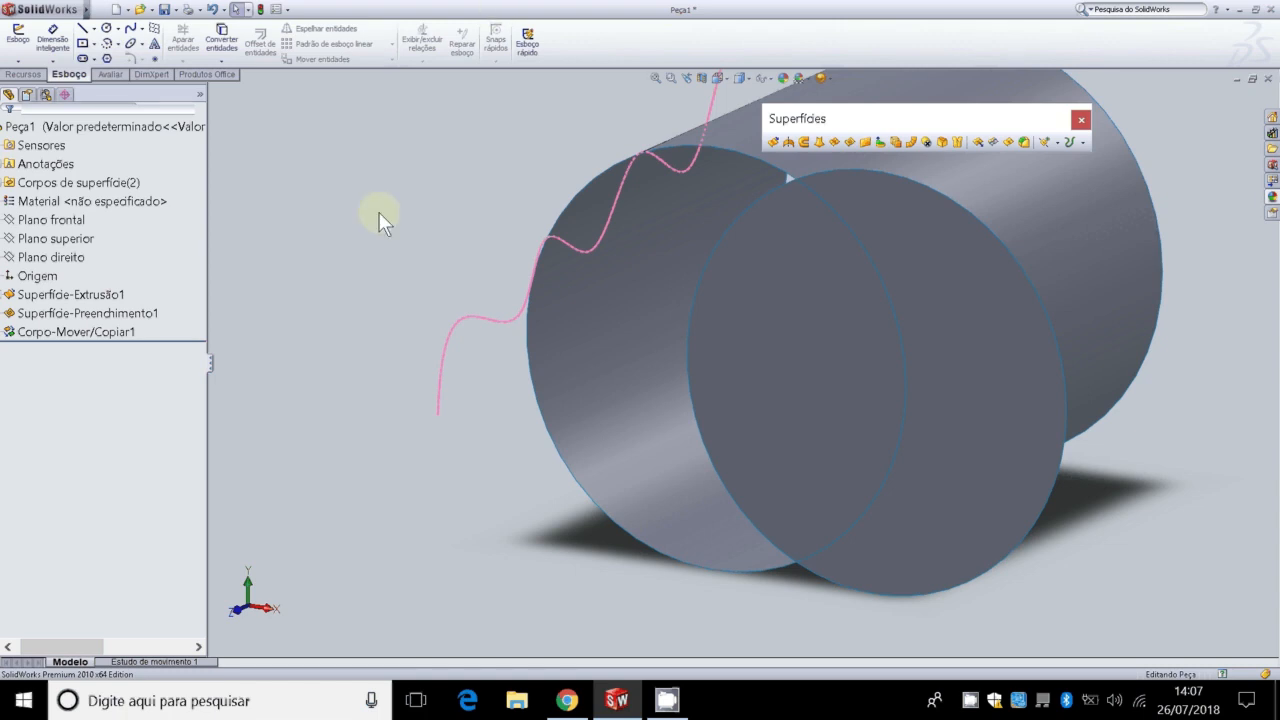
Step: Delete the Mover/Copiar feature that shifted the front cap
scroll(379, 212, "up", 3)
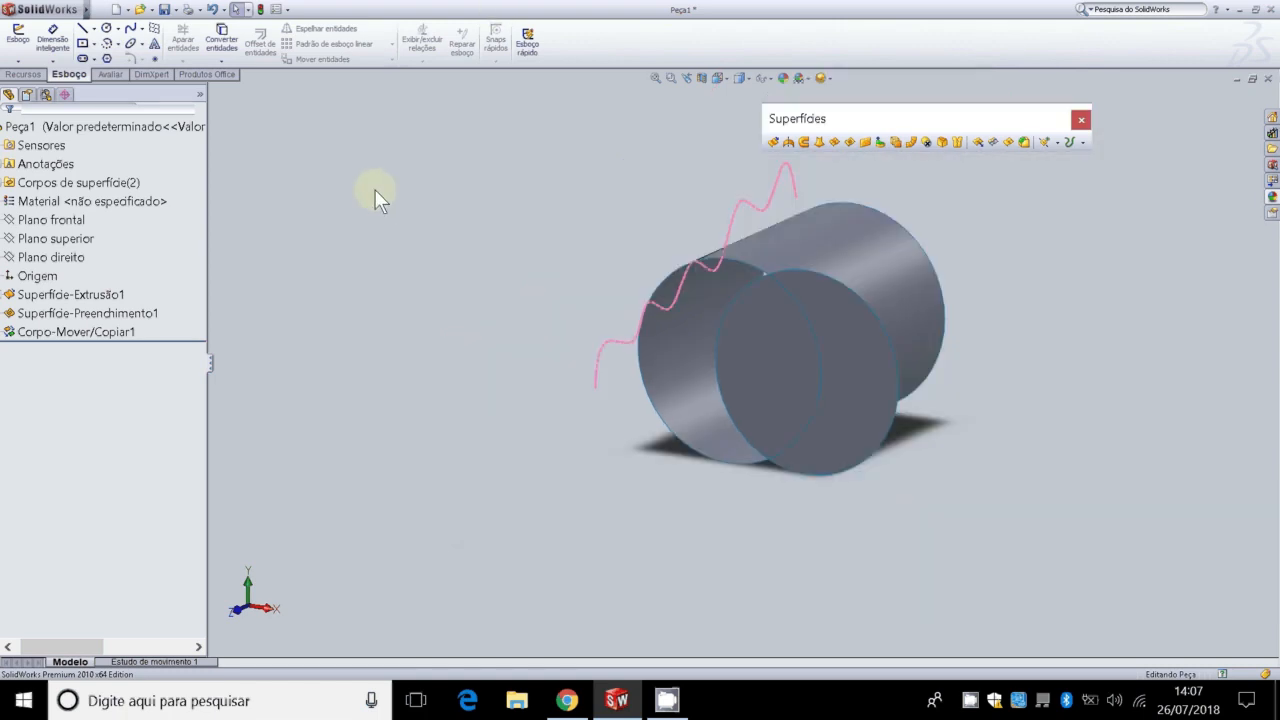
left_click(118, 335)
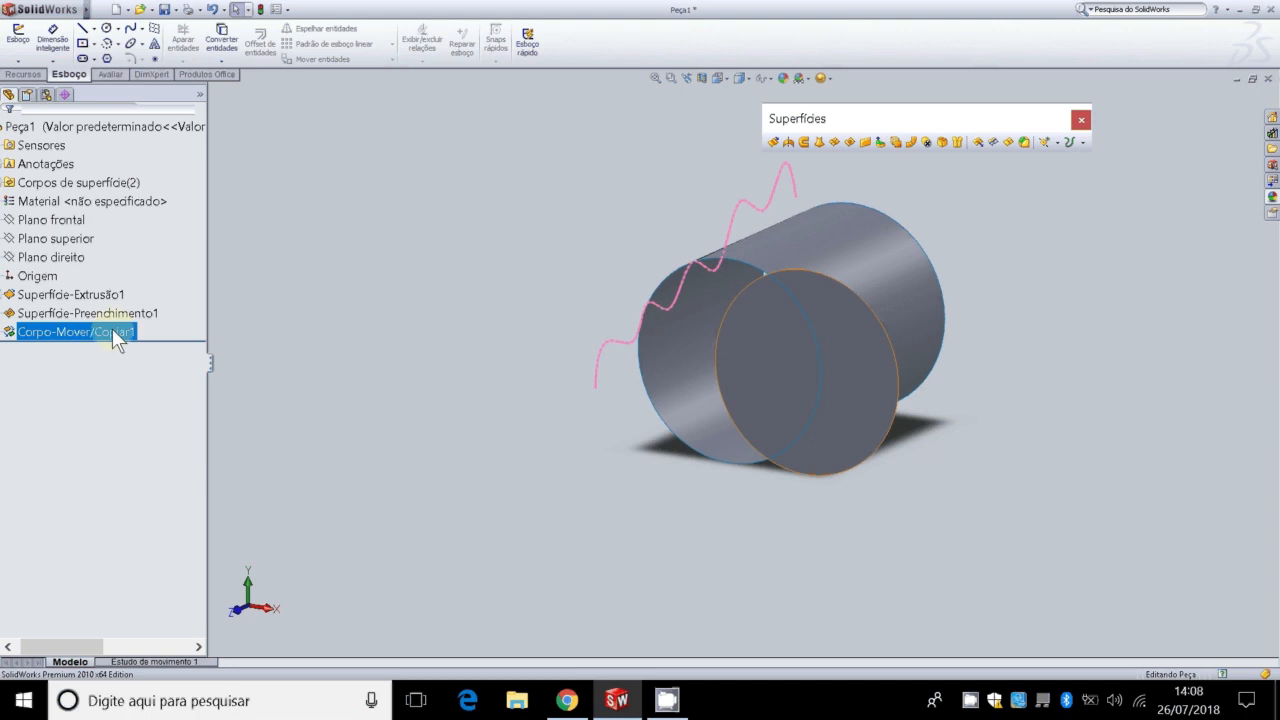
right_click(118, 338)
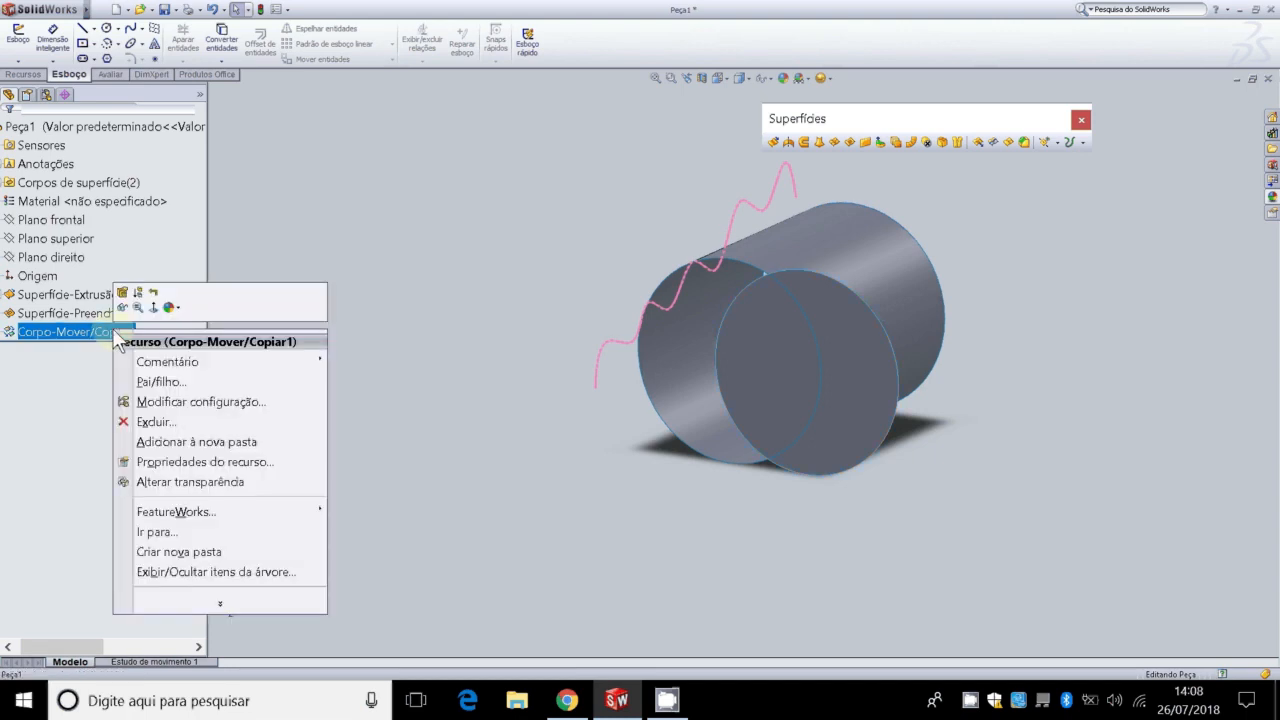
left_click(175, 425)
left_click(762, 237)
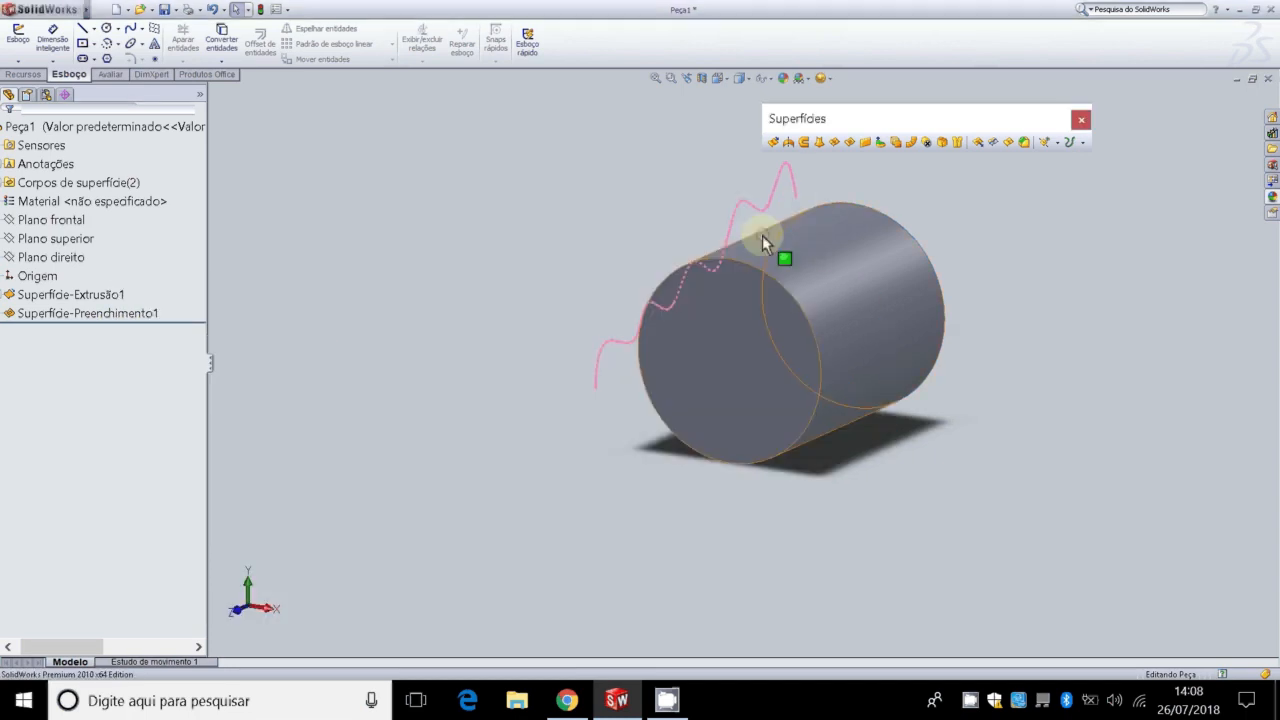
Step: Sew the front cap and the extruded cylinder surface together with Mesclar entidades enabled and Controle de espaçamento disabled
scroll(1070, 408, "down", 3)
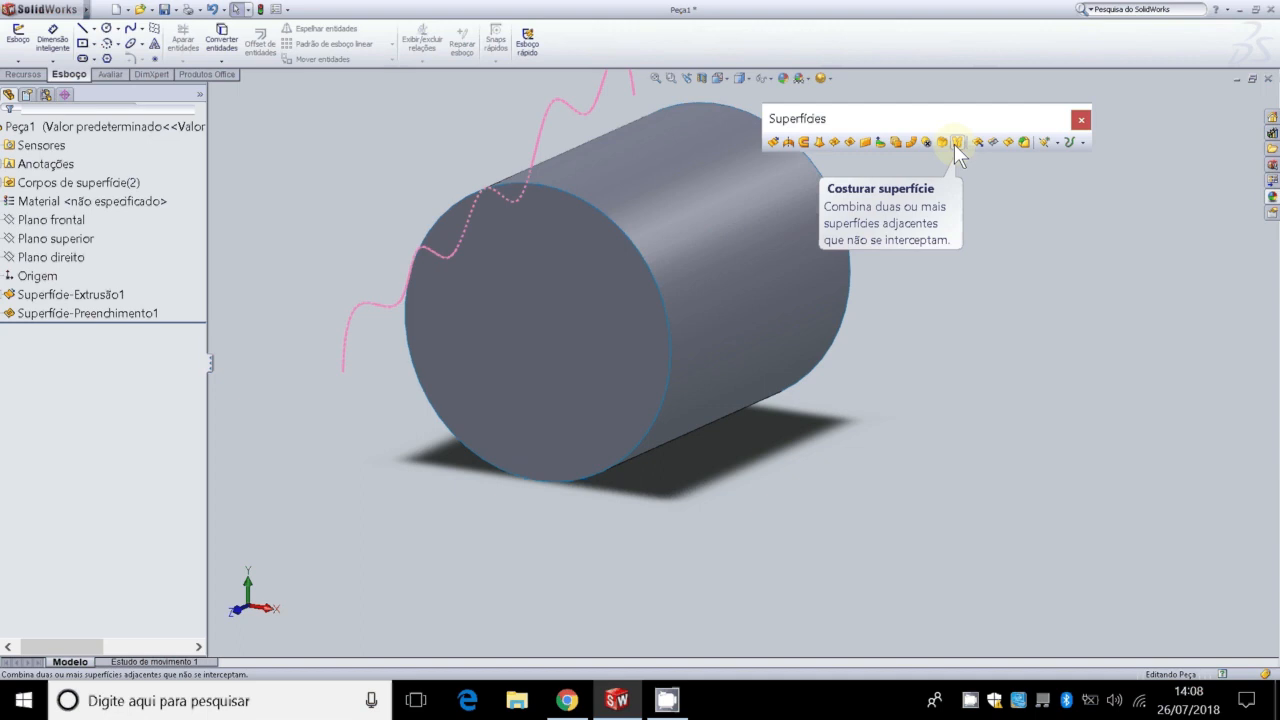
left_click(957, 142)
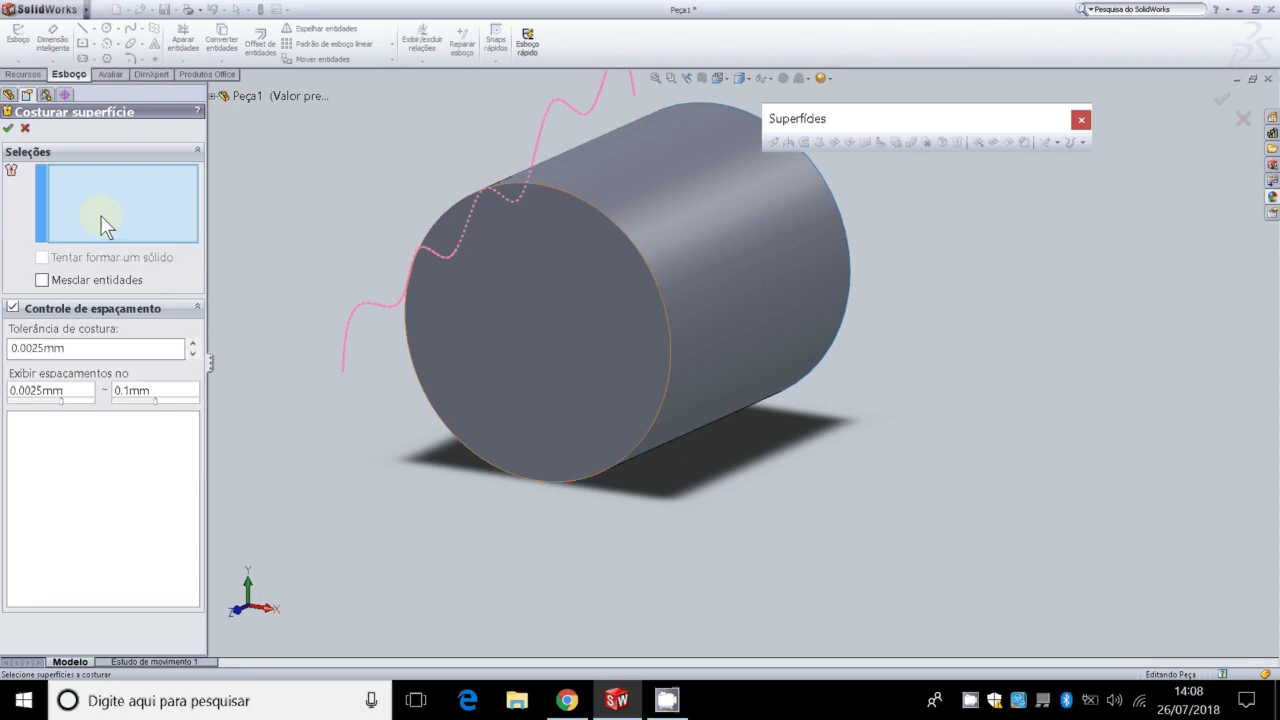
left_click(494, 332)
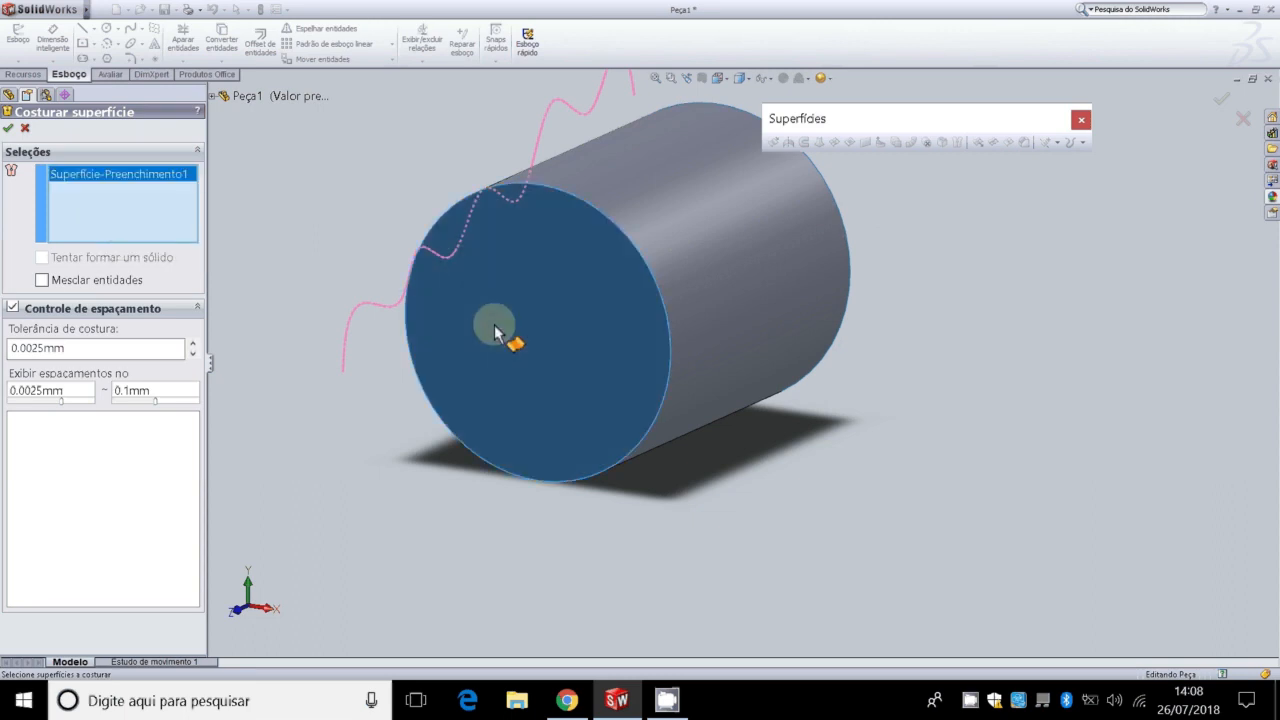
left_click(755, 308)
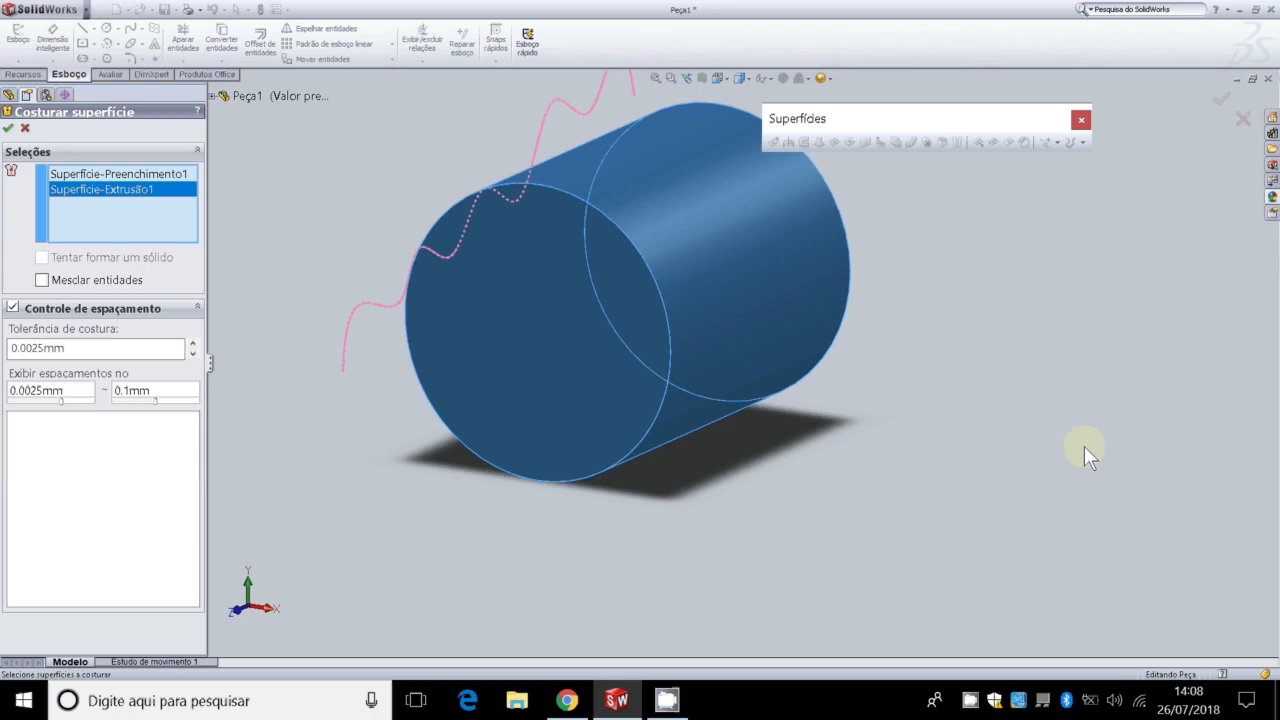
left_click(15, 307)
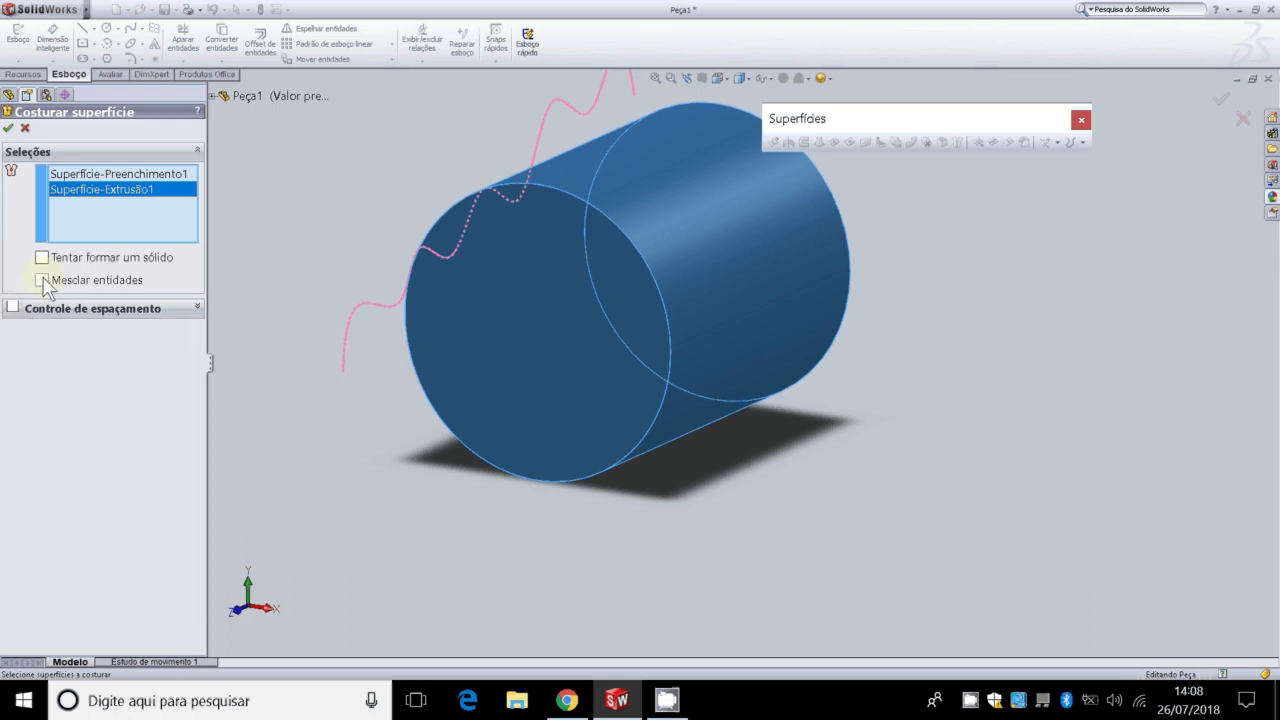
left_click(42, 281)
left_click(13, 309)
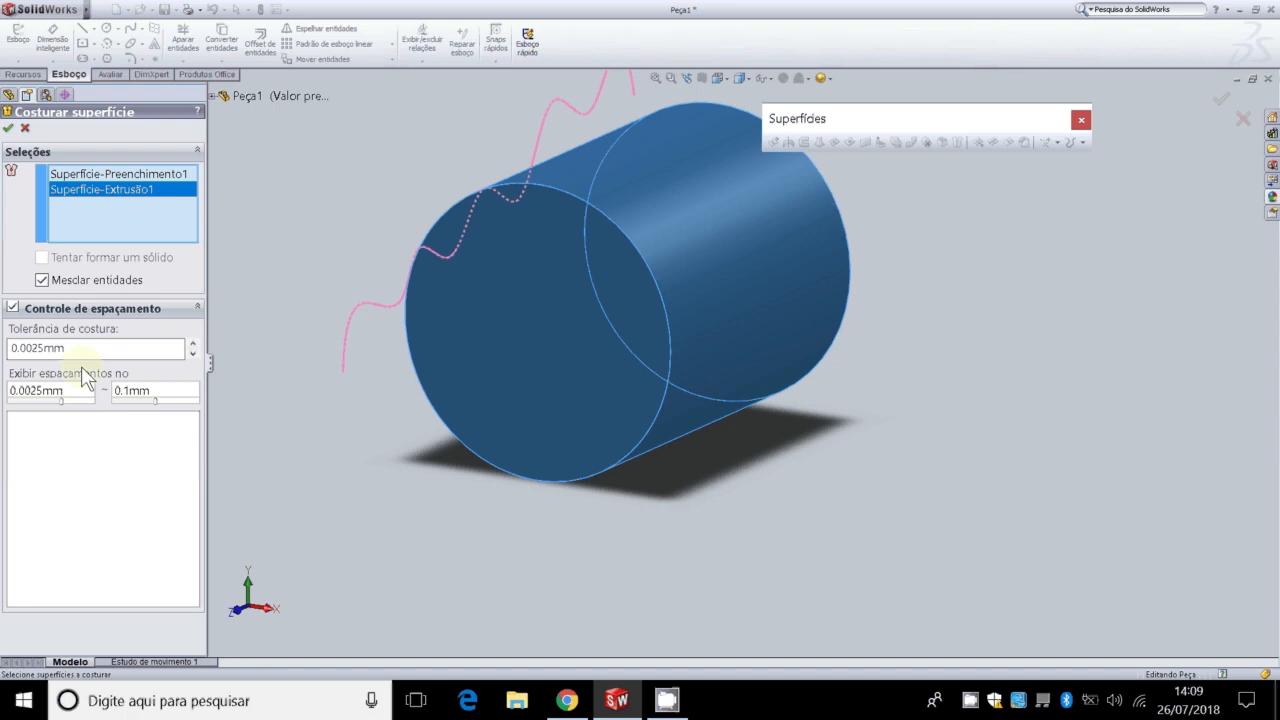
left_click(12, 308)
left_click(12, 308)
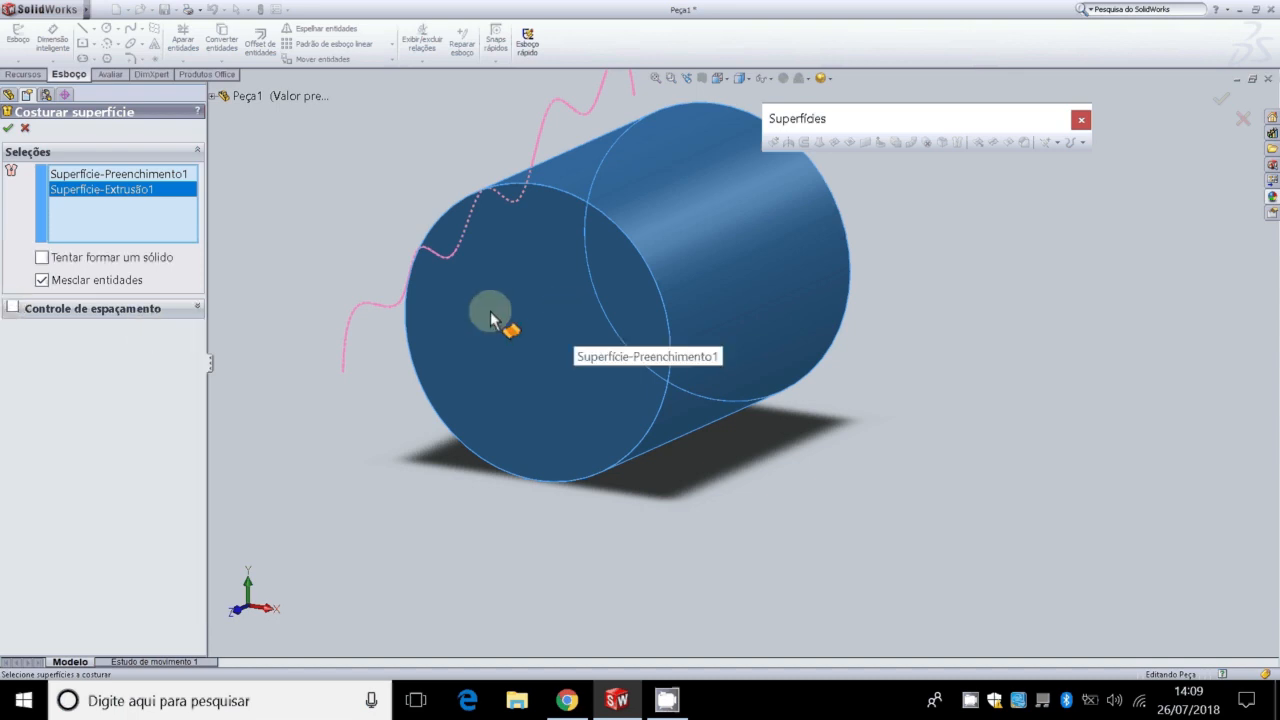
left_click(8, 130)
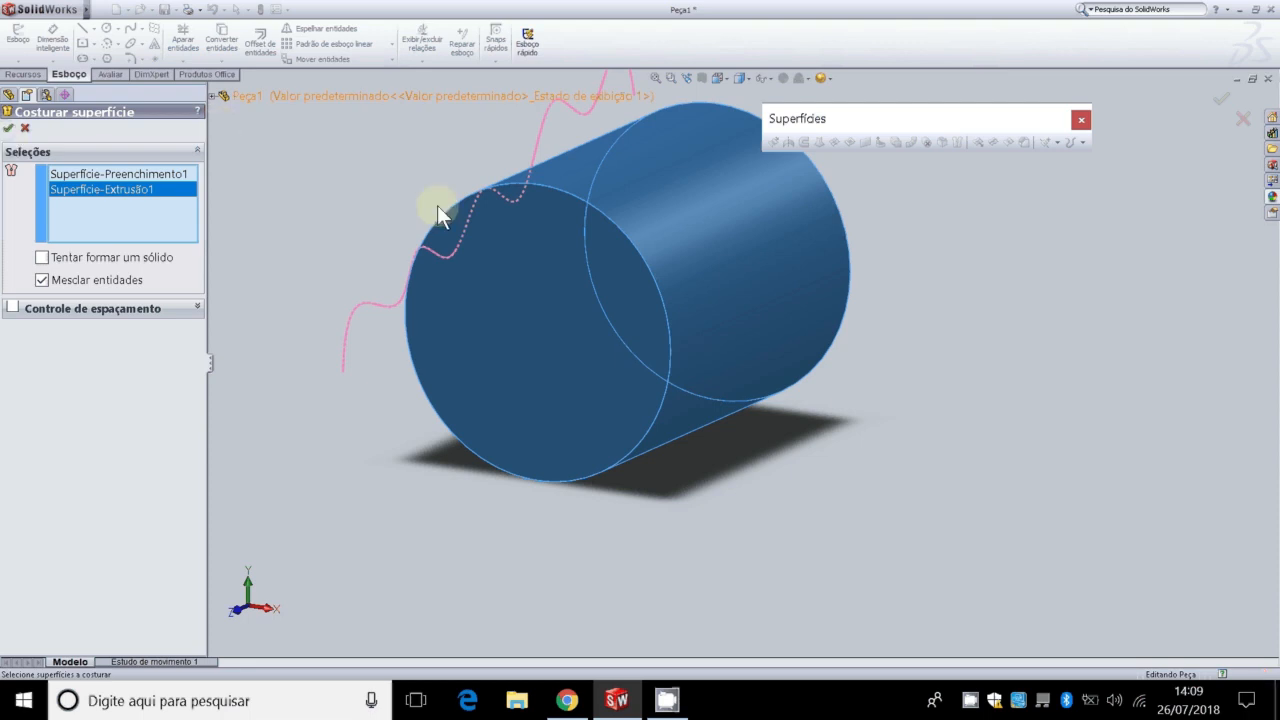
left_click(313, 166)
scroll(454, 184, "down", 2)
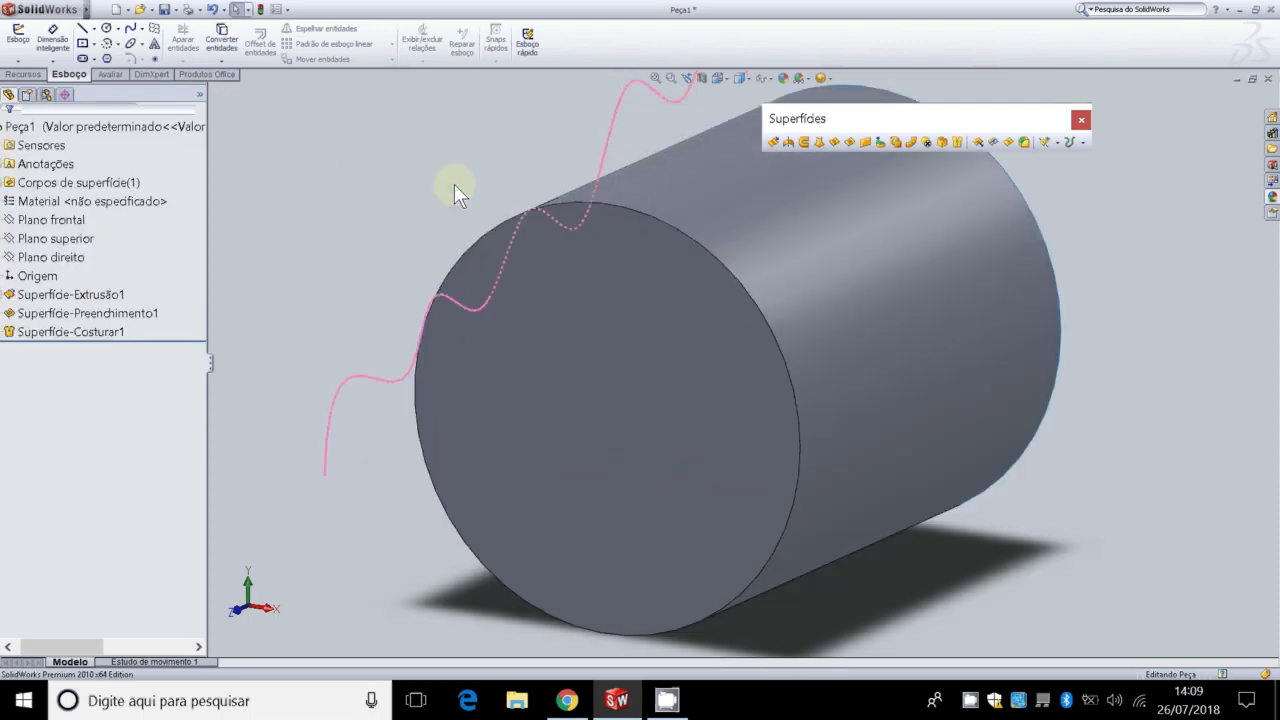
Step: Inspect the sewn cylinder by selecting its sewing feature, front cap and extruded wall in turn
left_click(814, 204)
left_click(639, 277)
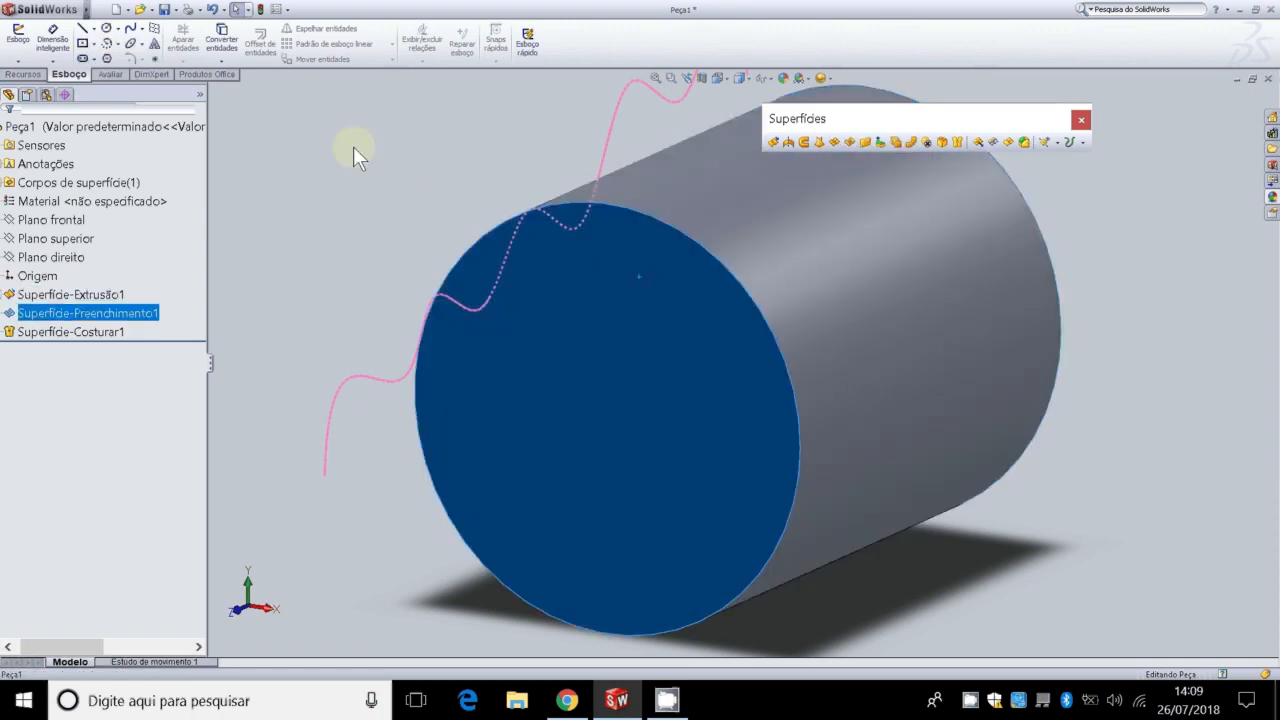
left_click(355, 145)
middle_click(355, 145)
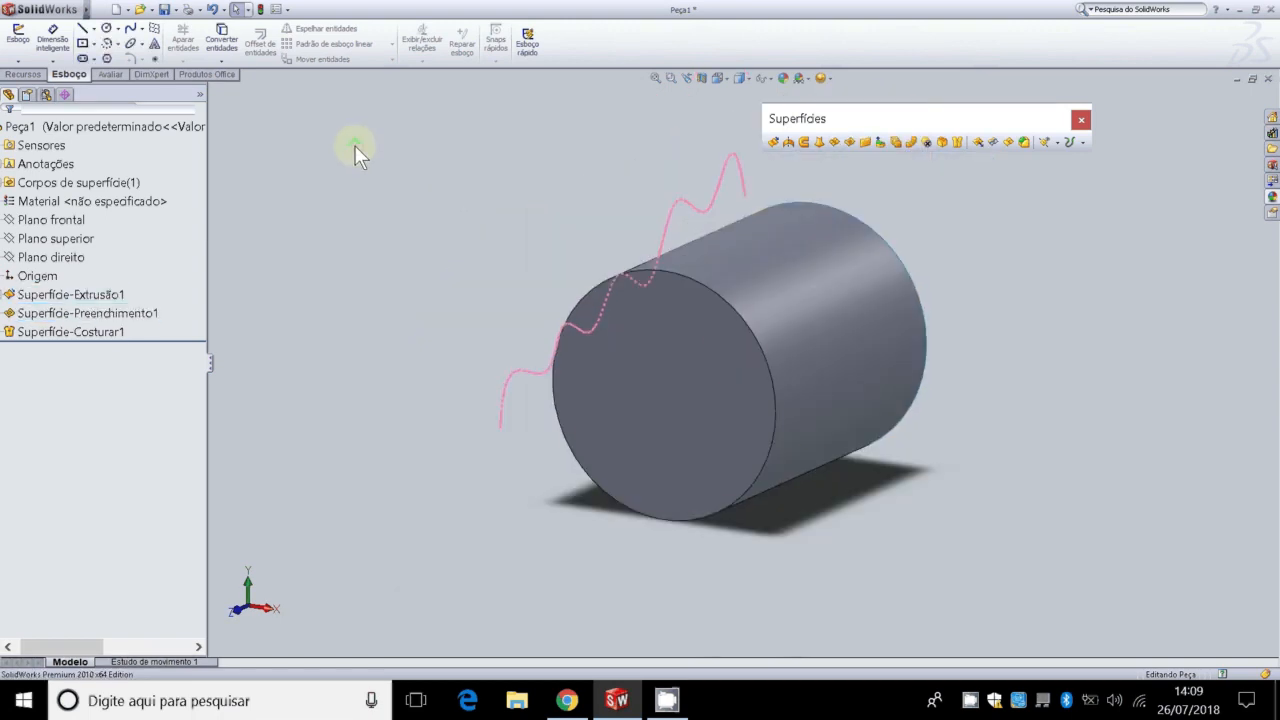
left_click(75, 333)
left_click(476, 208)
left_click(645, 370)
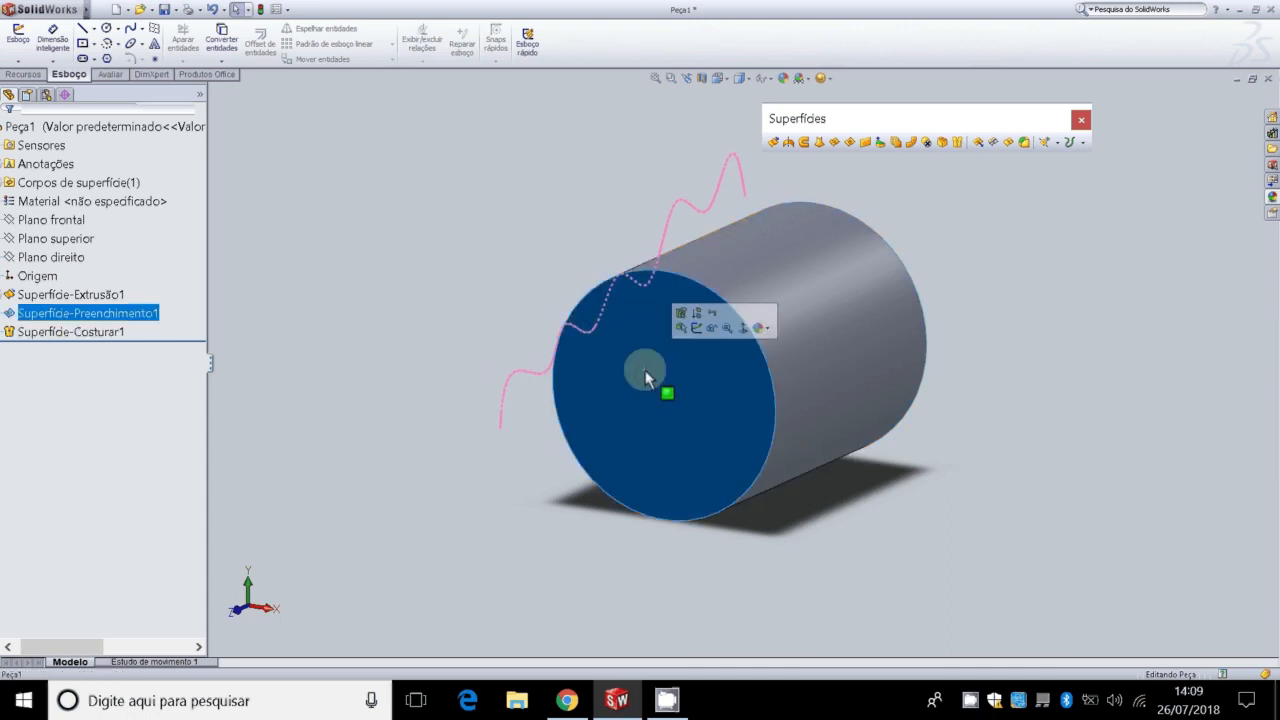
left_click(842, 316)
left_click(663, 367)
left_click(457, 216)
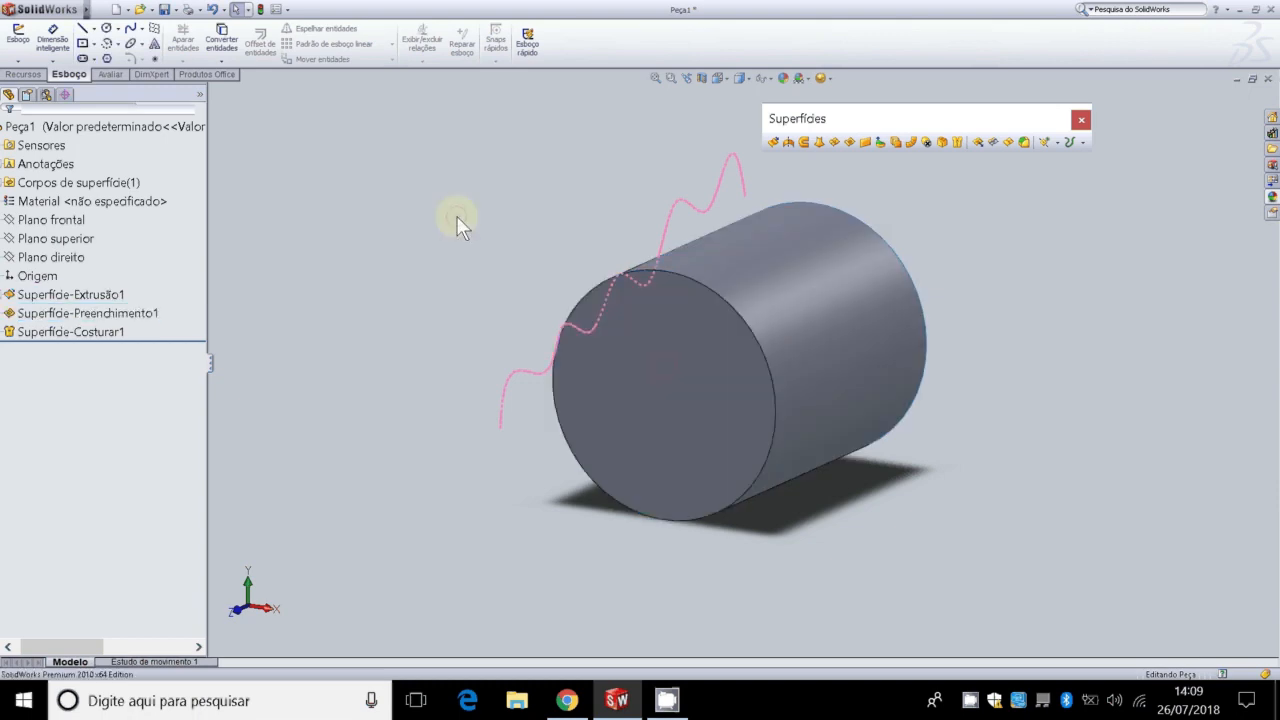
Step: Move the sewn cylinder body about 107.8 mm along X using Mover/Copiar corpo, without copying it
left_click(107, 9)
mouse_move(170, 12)
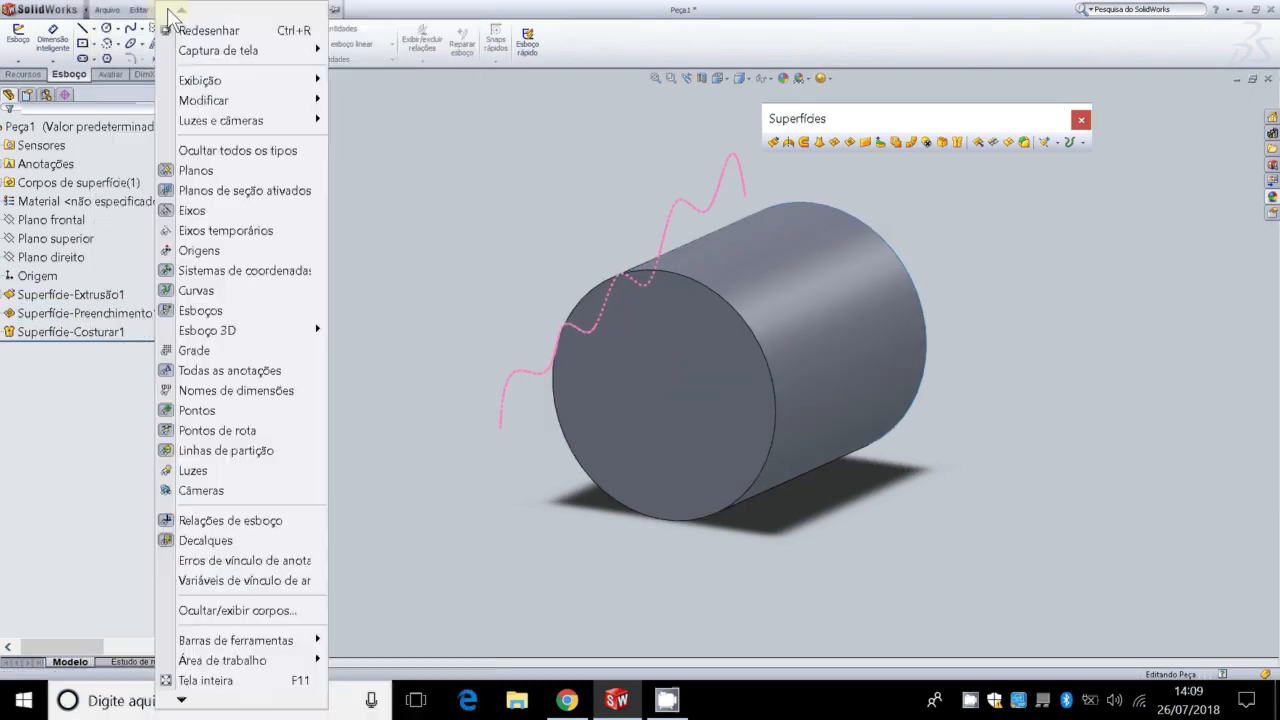
mouse_move(122, 16)
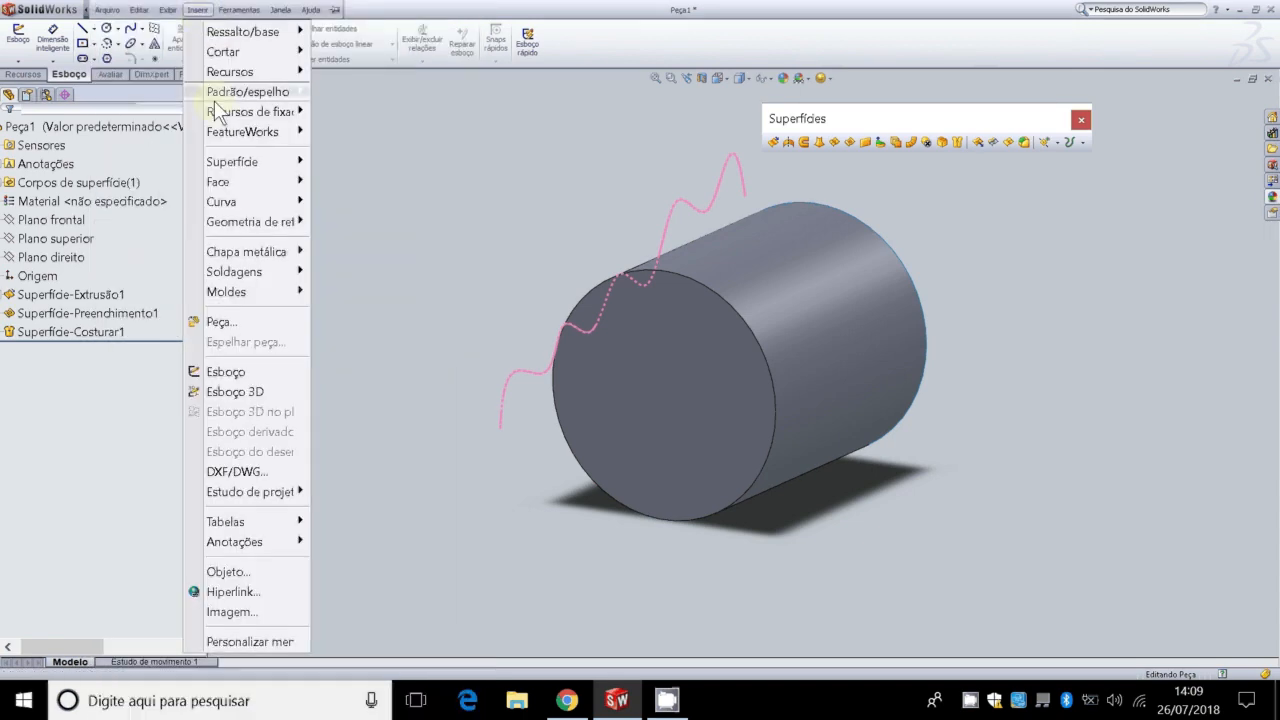
mouse_move(266, 259)
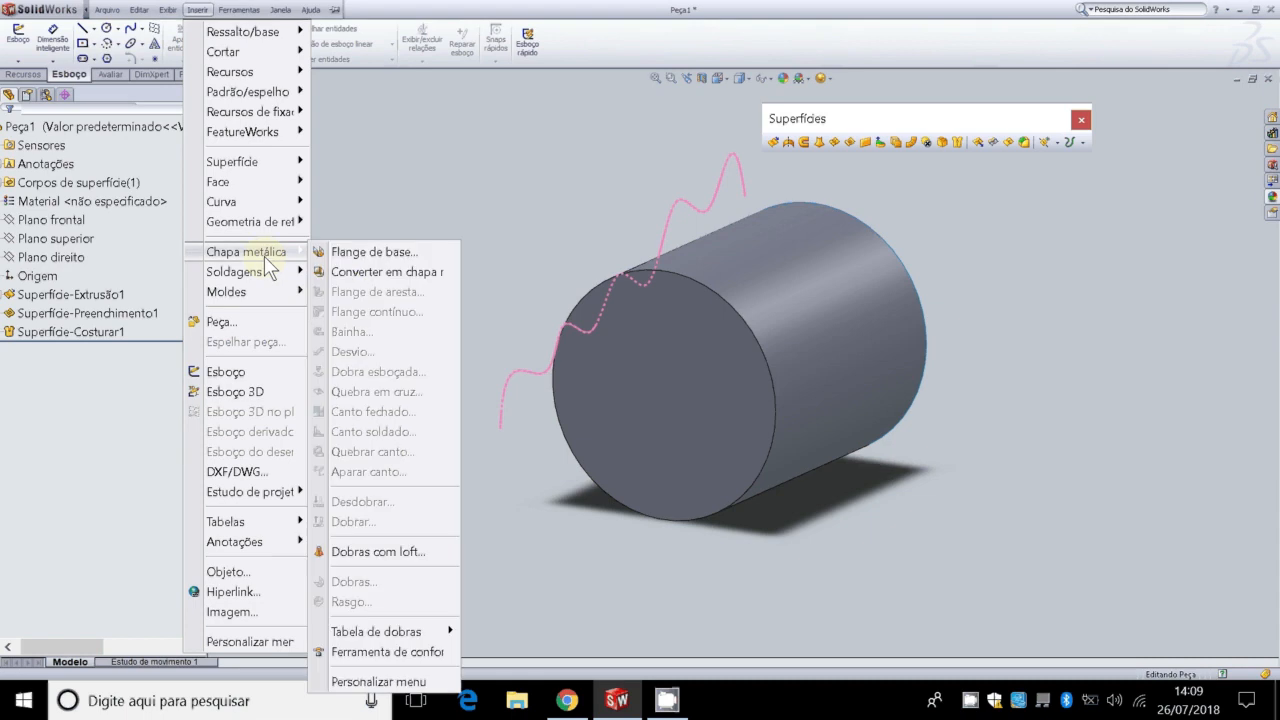
mouse_move(272, 163)
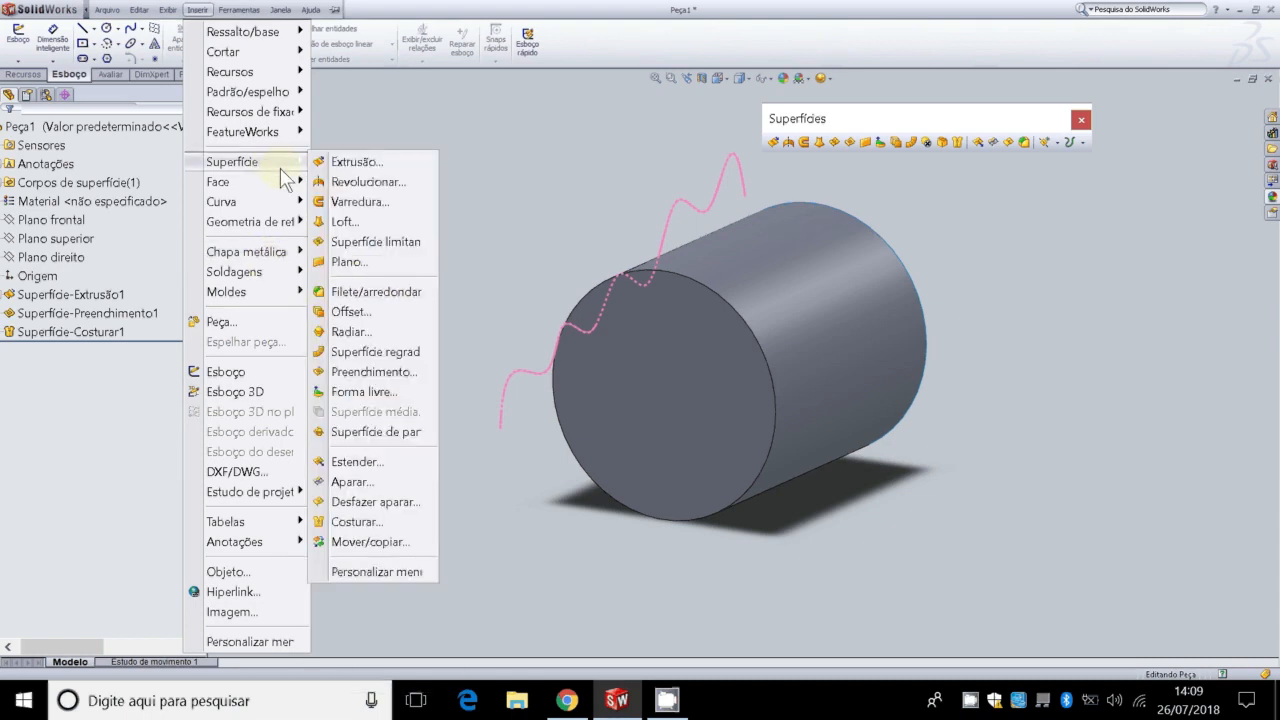
left_click(390, 537)
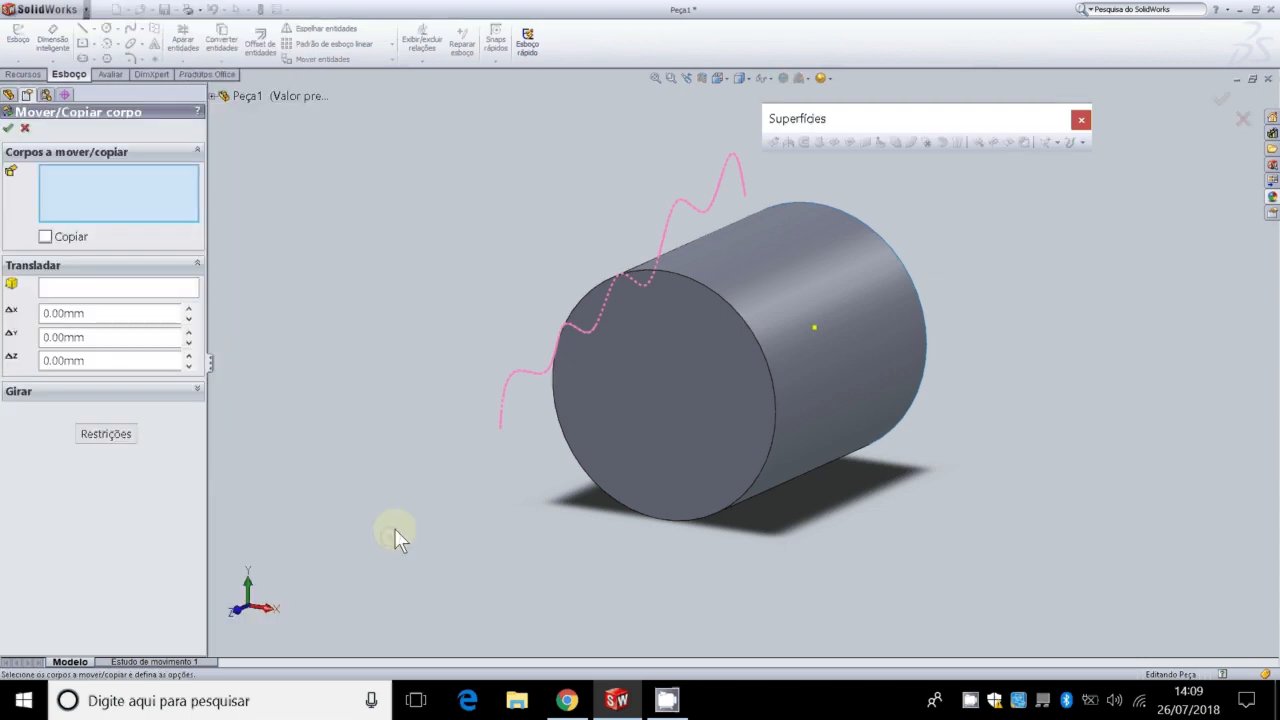
left_click(733, 325)
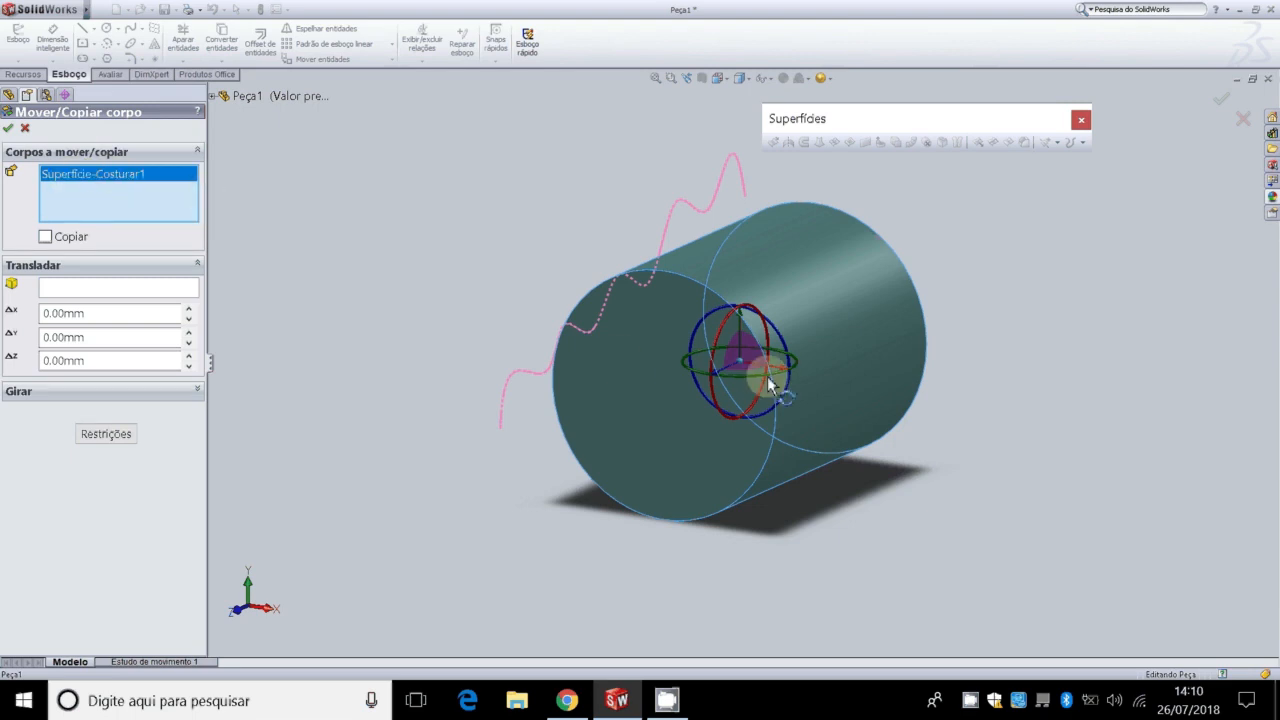
scroll(770, 384, "down", 2)
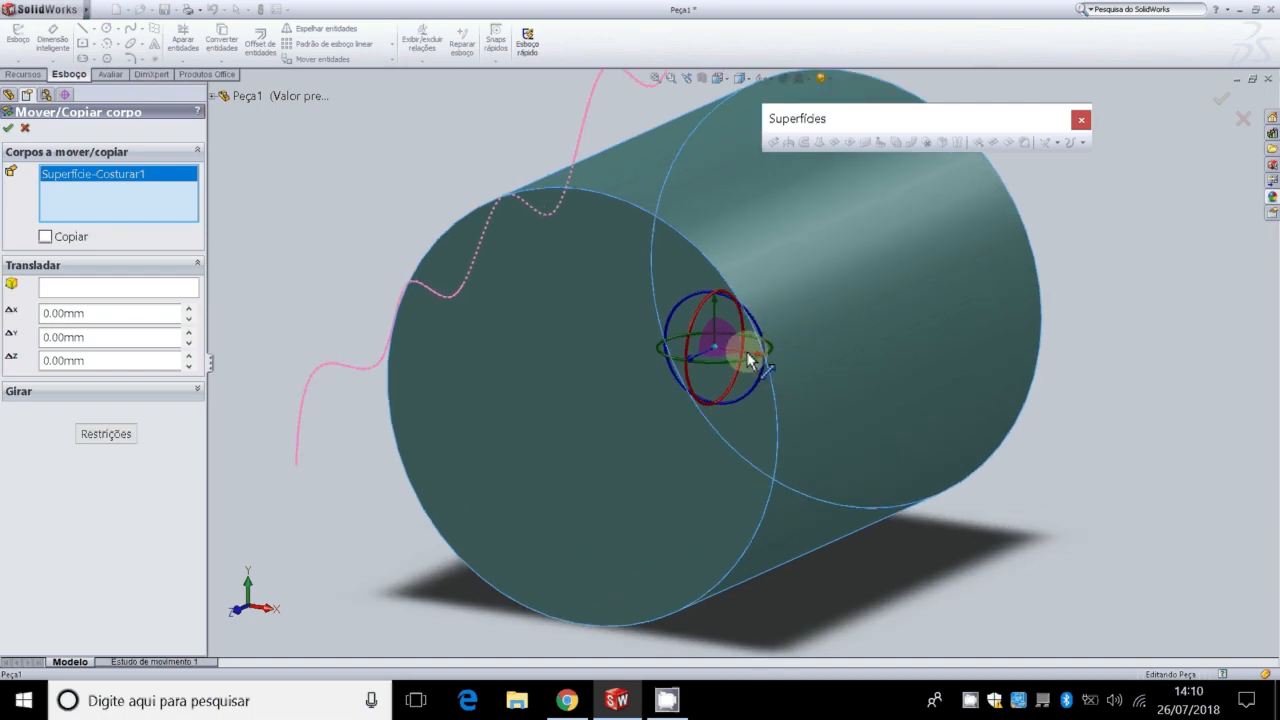
left_click_drag(748, 362, 1028, 408)
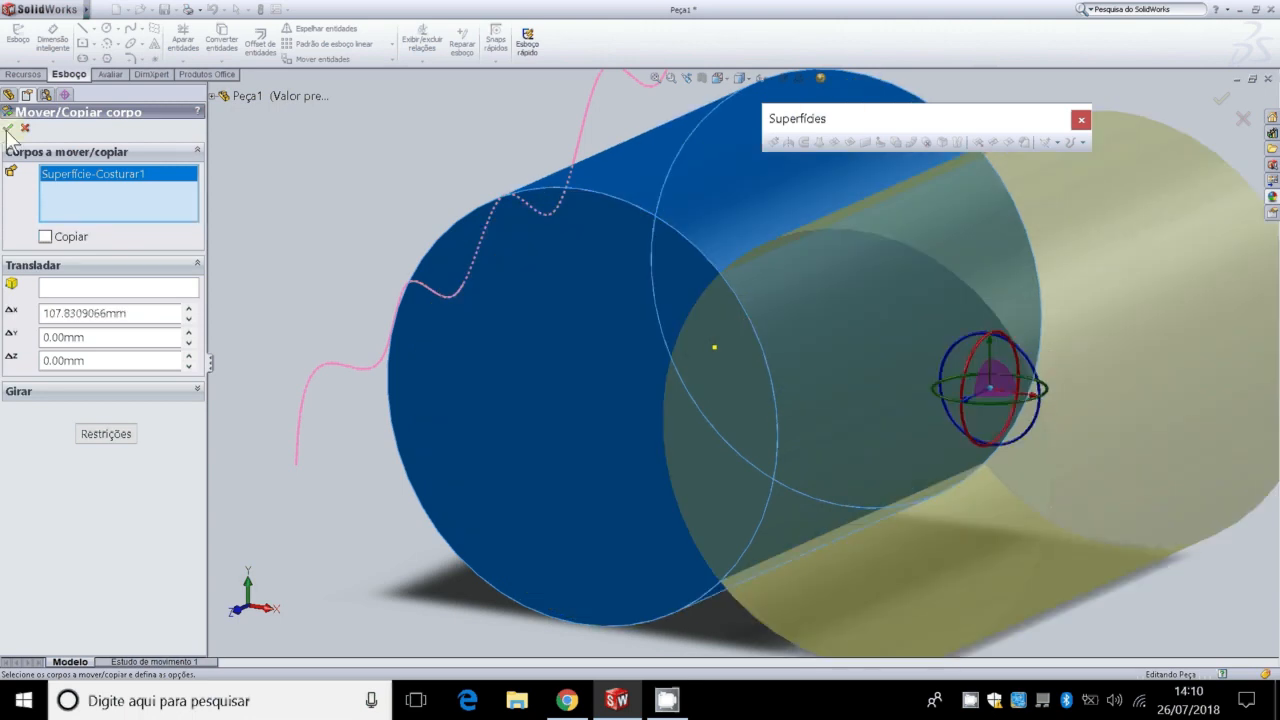
left_click(8, 130)
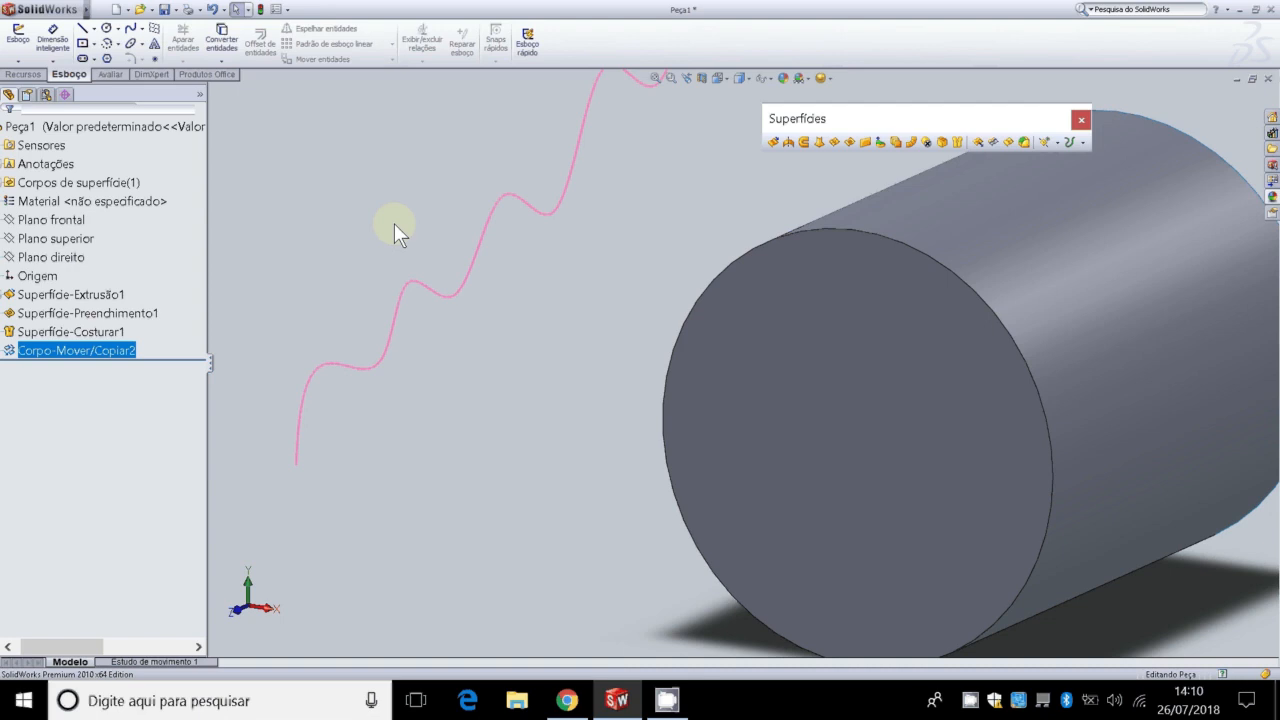
Step: Delete the Mover/Copiar feature that shifted the sewn cylinder
left_click(369, 214)
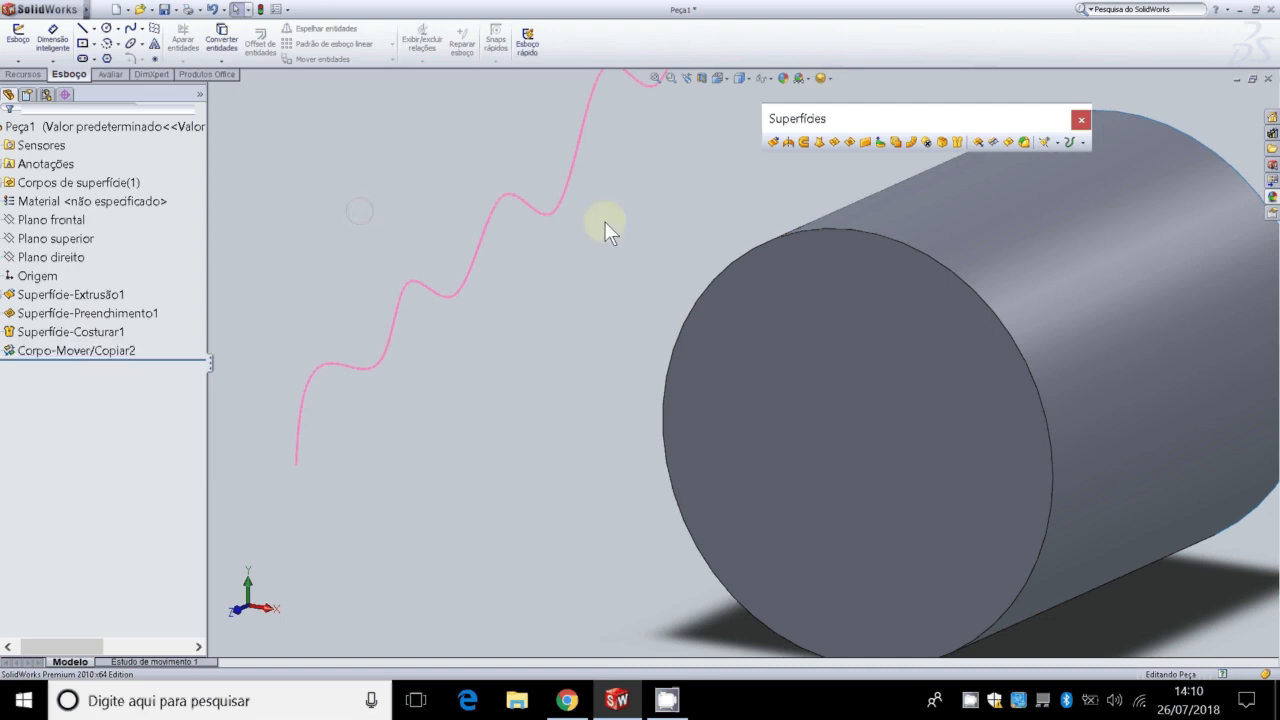
scroll(605, 221, "up", 5)
scroll(1184, 270, "down", 3)
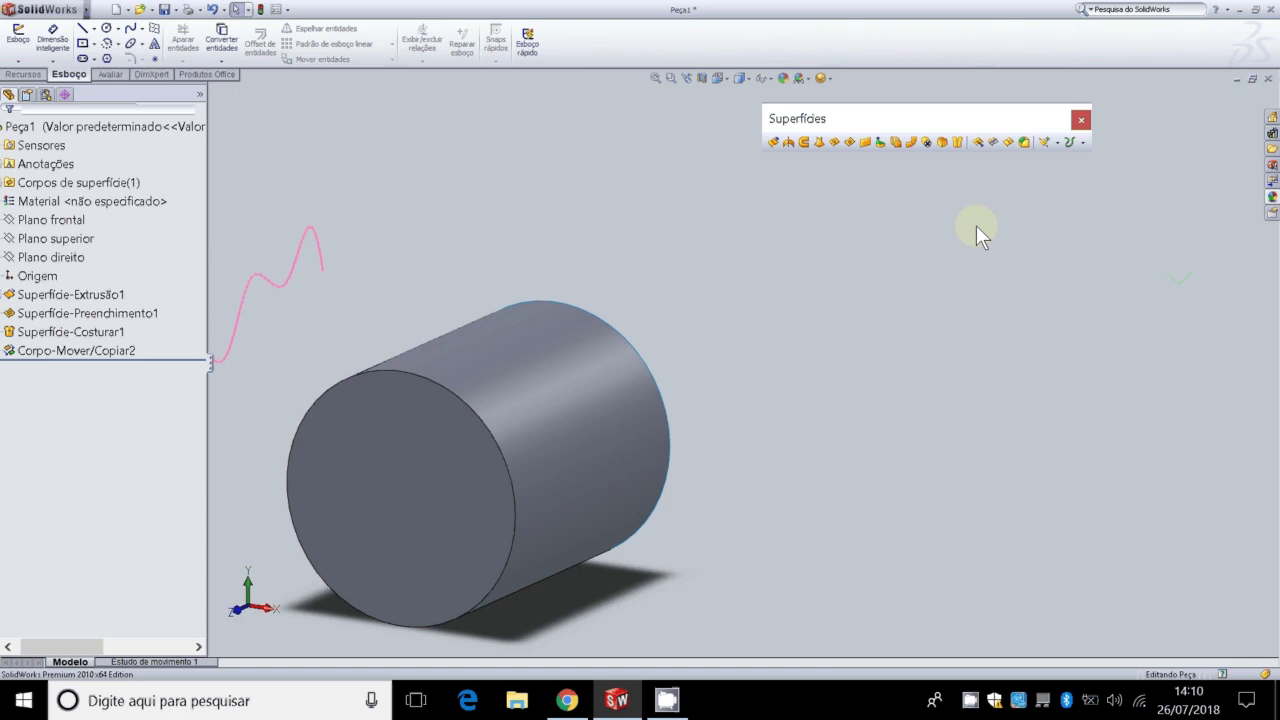
scroll(970, 224, "up", 2)
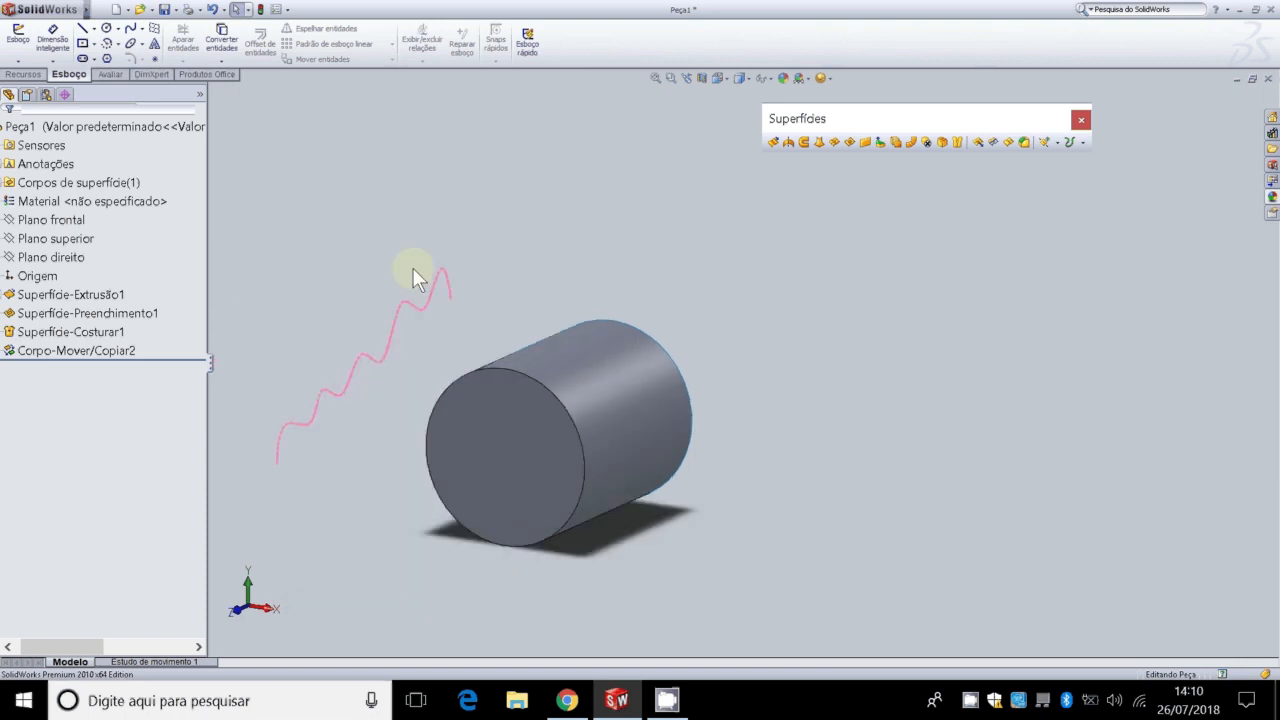
left_click(100, 352)
right_click(100, 357)
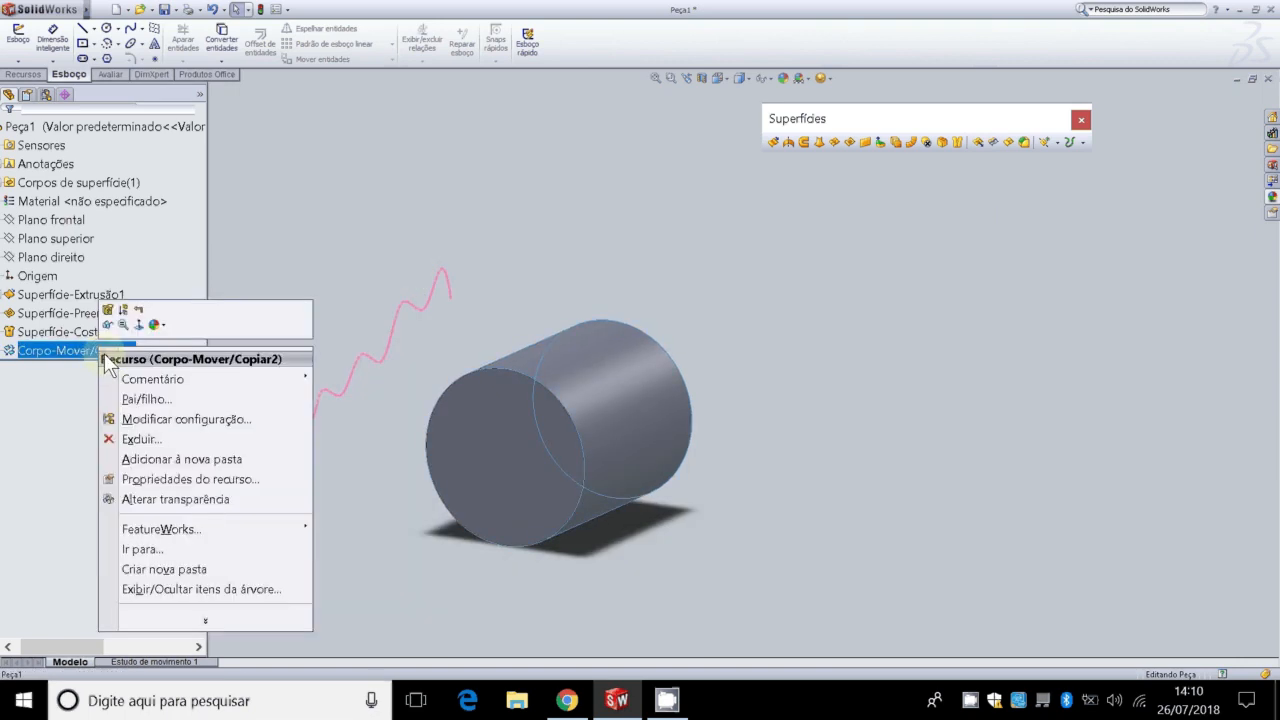
left_click(200, 437)
right_click(205, 432)
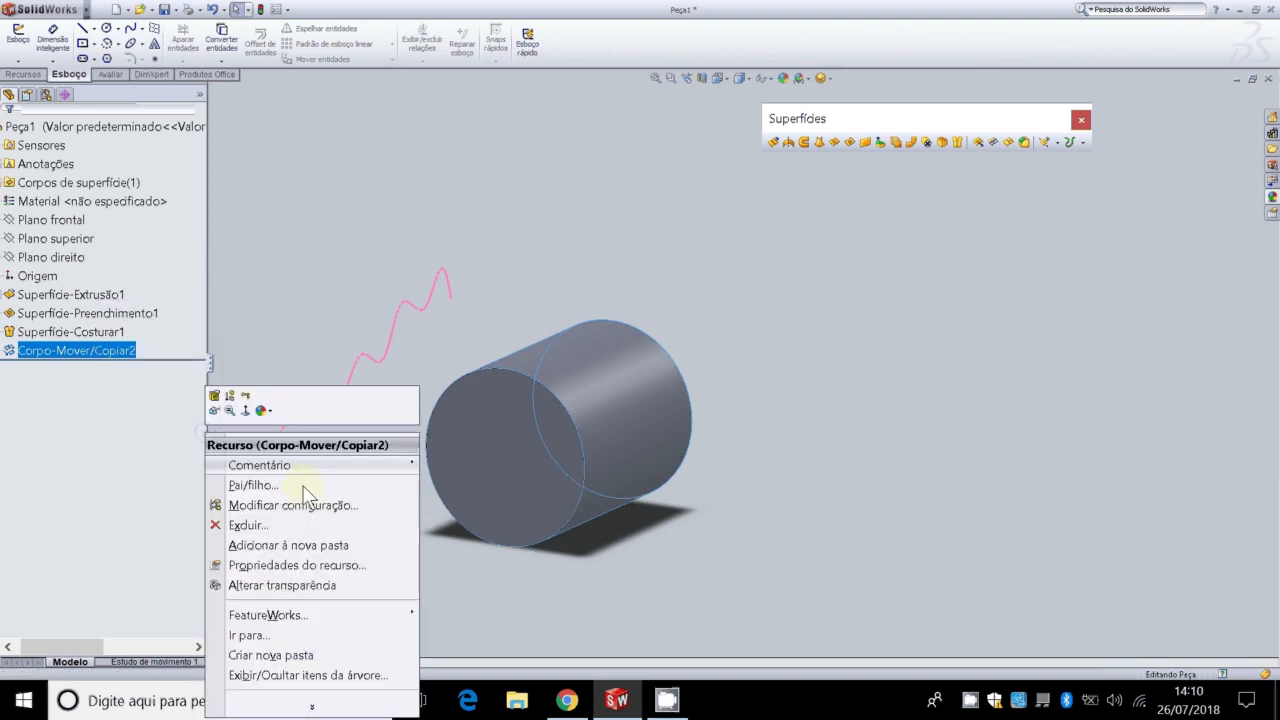
left_click(303, 497)
left_click(783, 240)
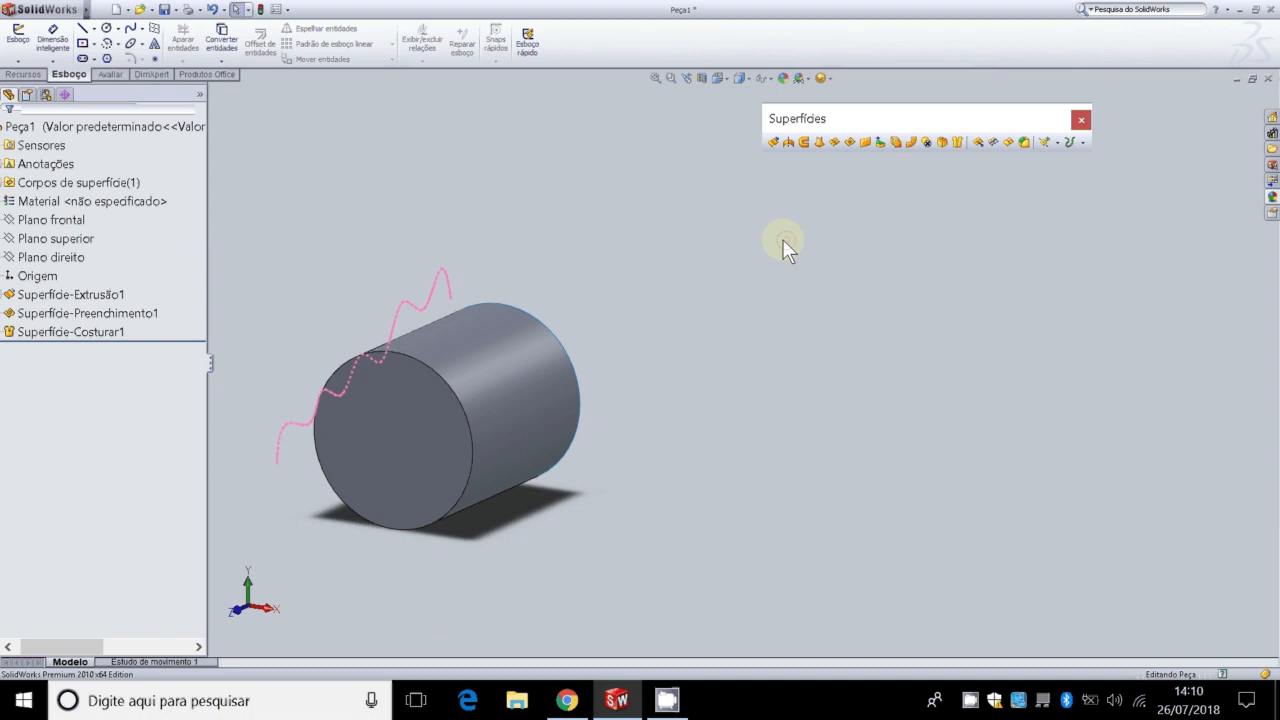
Step: Delete the sewing feature and the filled surface that caps the front of the cylinder
left_click(92, 318)
left_click(94, 330)
right_click(98, 332)
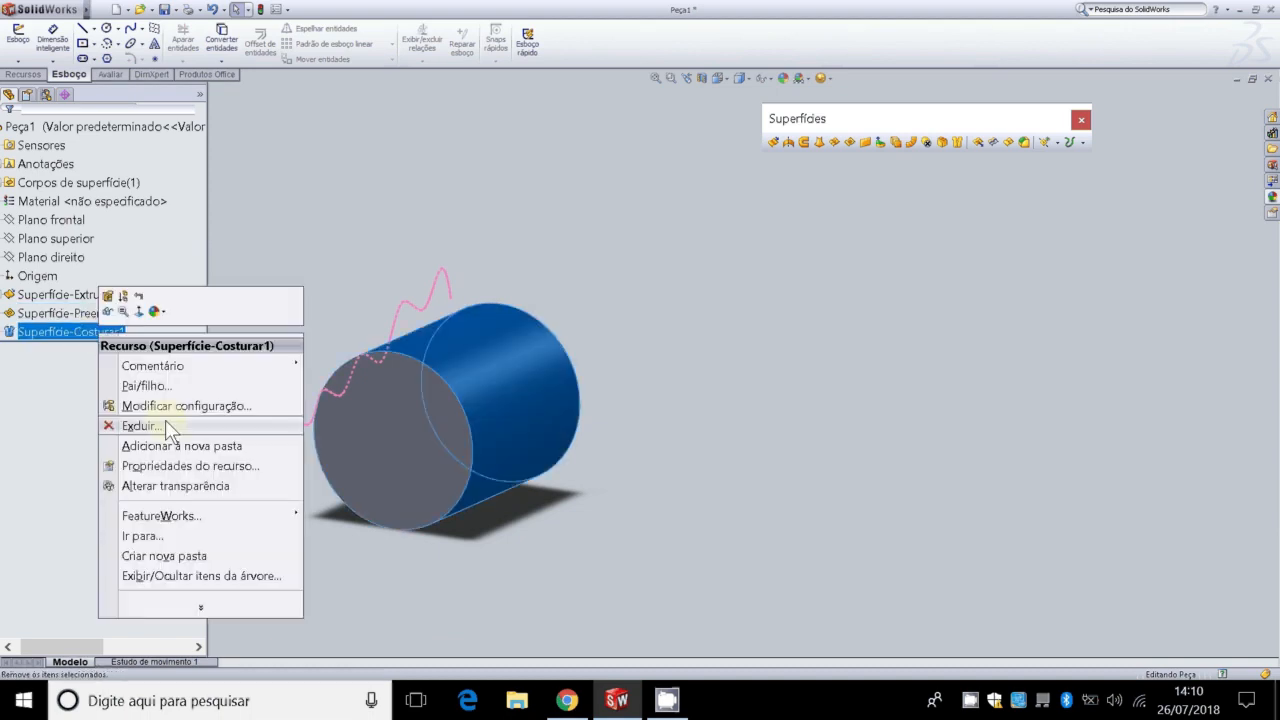
left_click(165, 419)
left_click(760, 240)
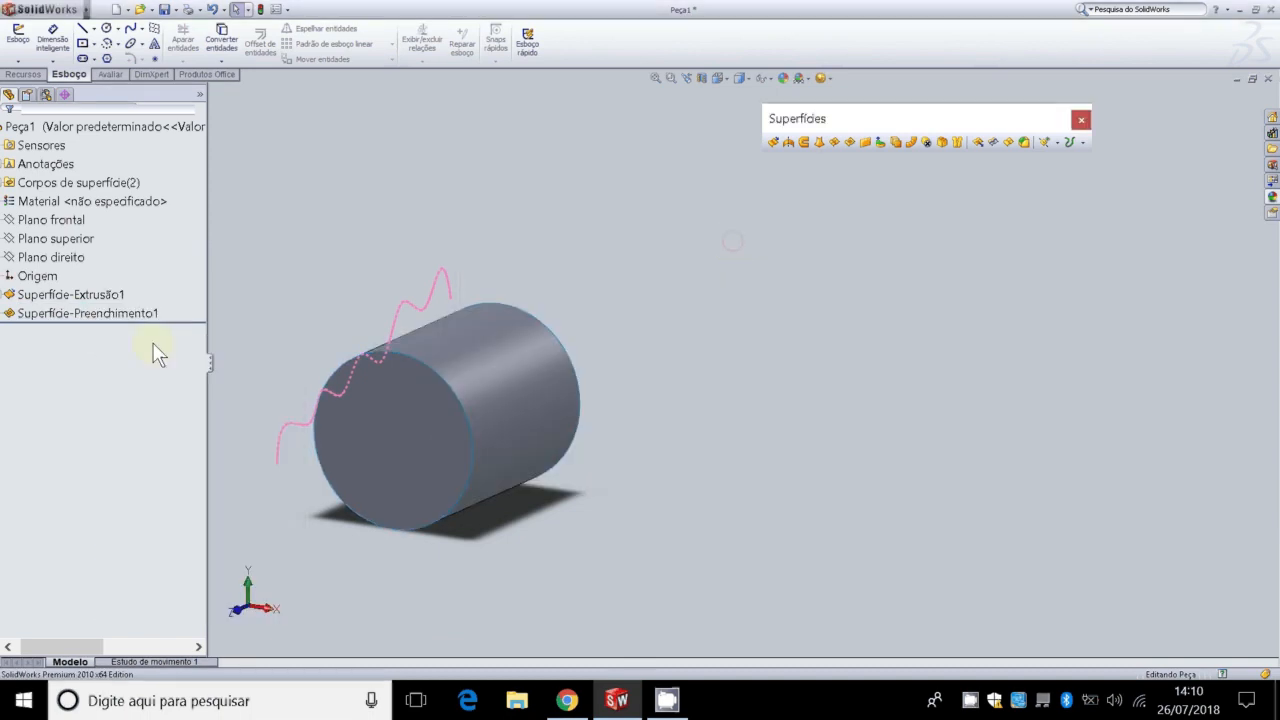
left_click(142, 314)
right_click(140, 314)
left_click(207, 405)
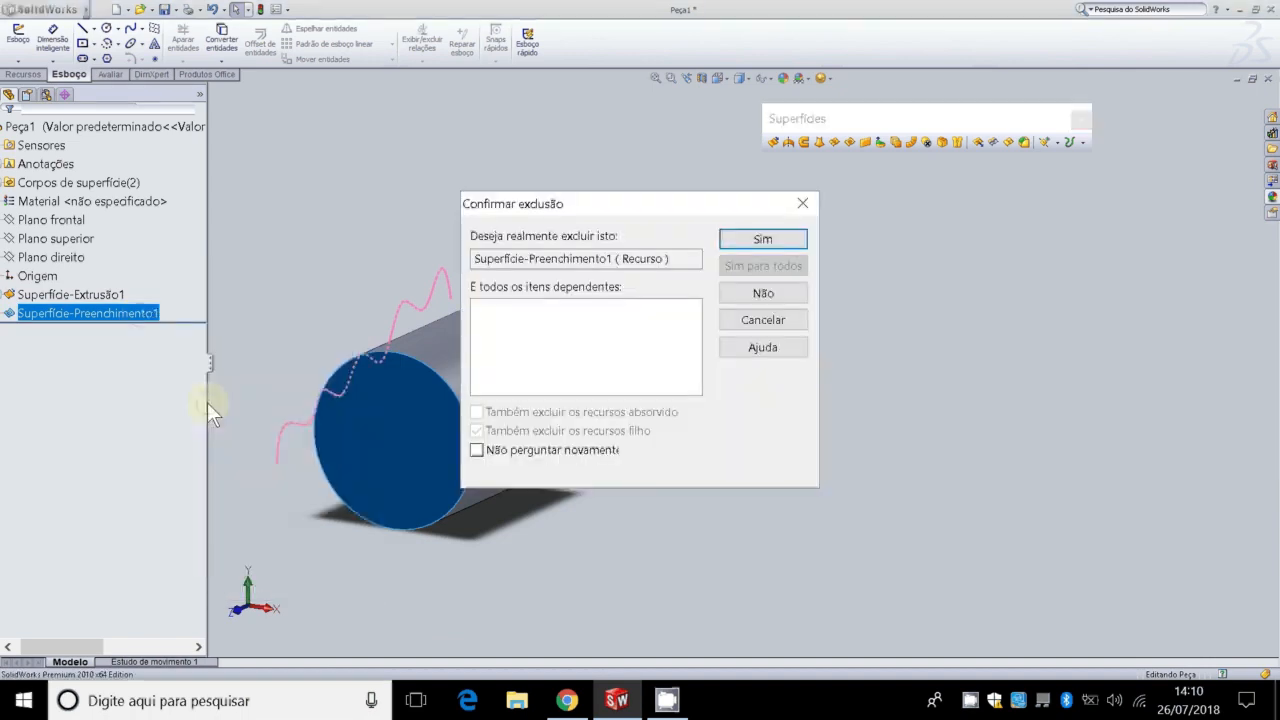
left_click(762, 239)
Step: Delete the extruded cylinder surface and its remaining circle sketch
left_click(80, 295)
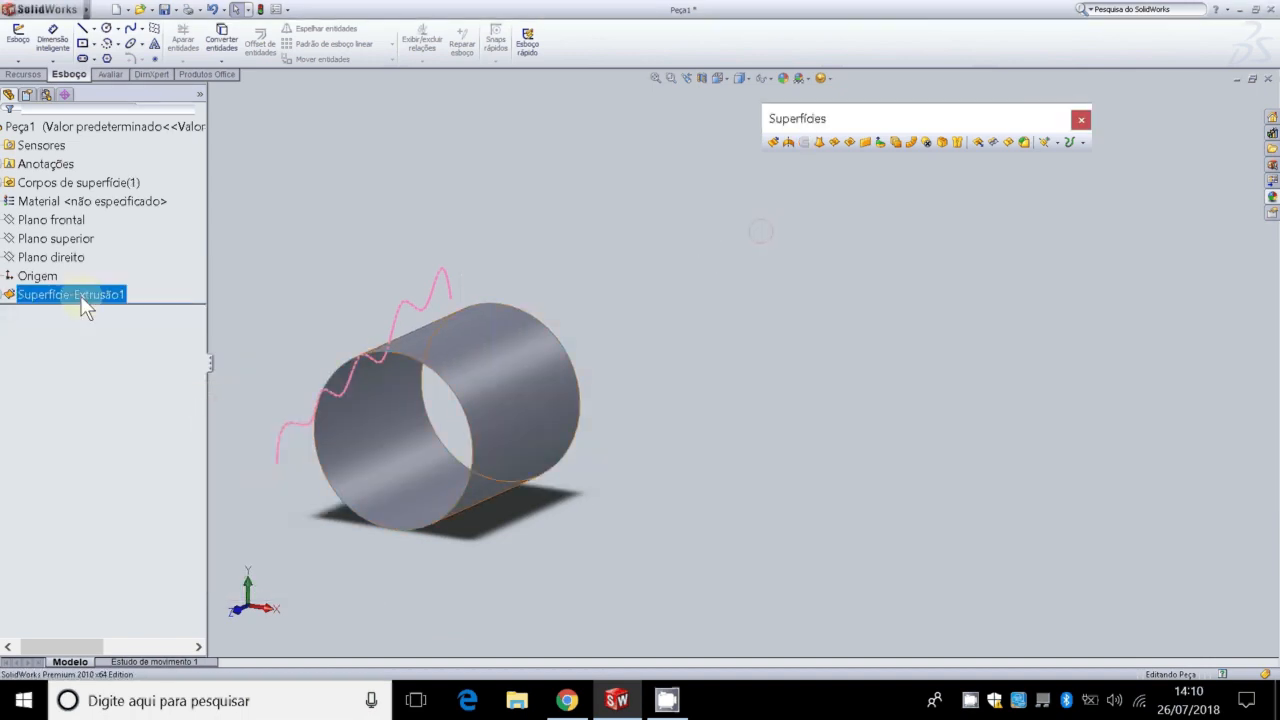
right_click(80, 295)
left_click(163, 384)
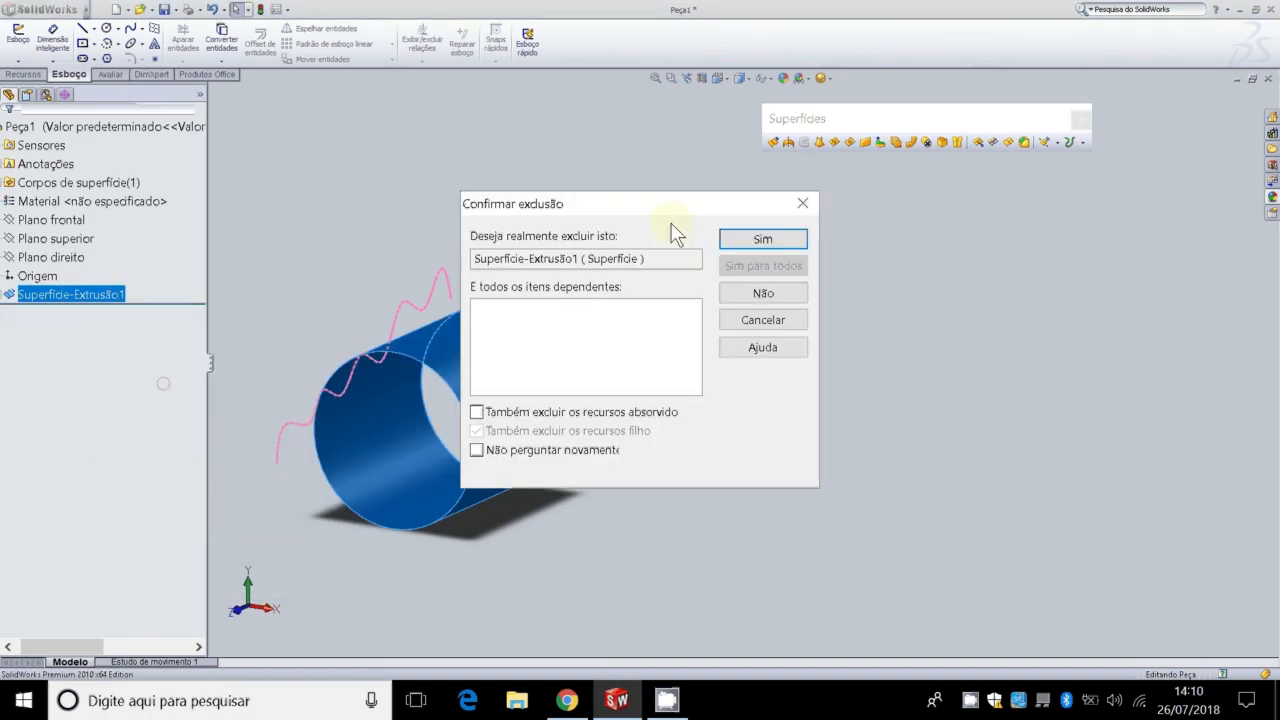
left_click(762, 239)
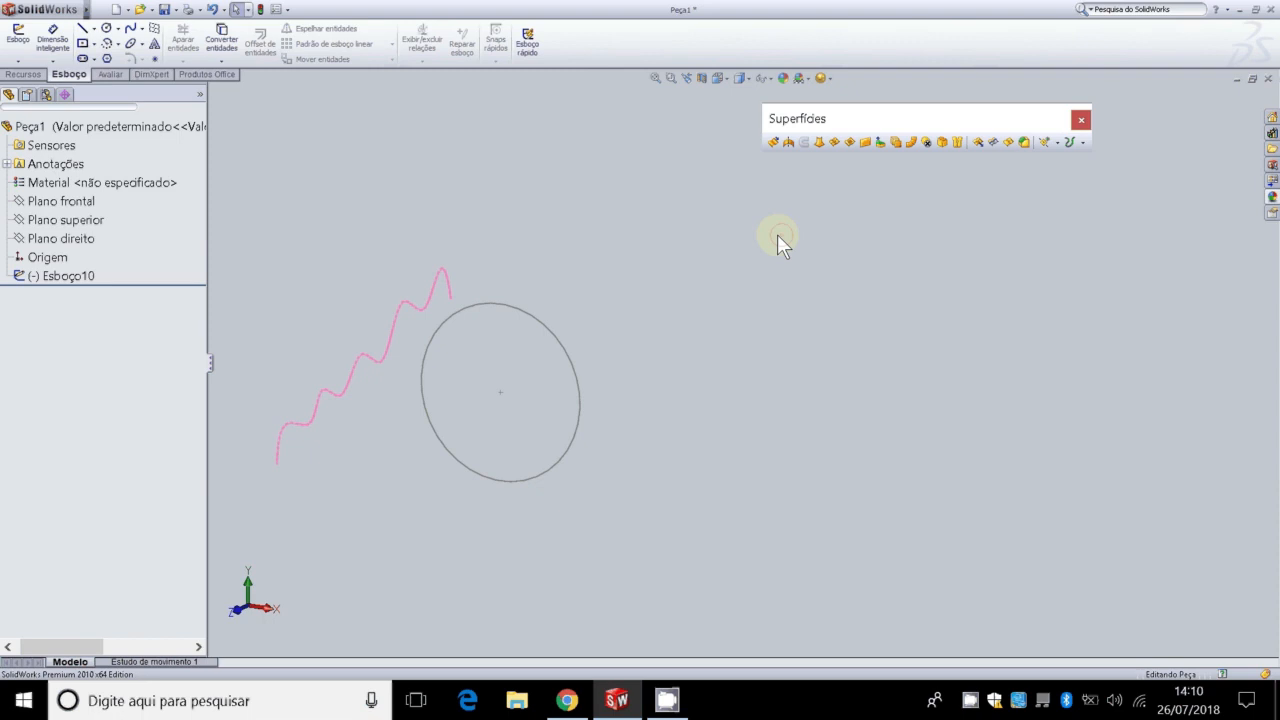
right_click(104, 285)
left_click(97, 363)
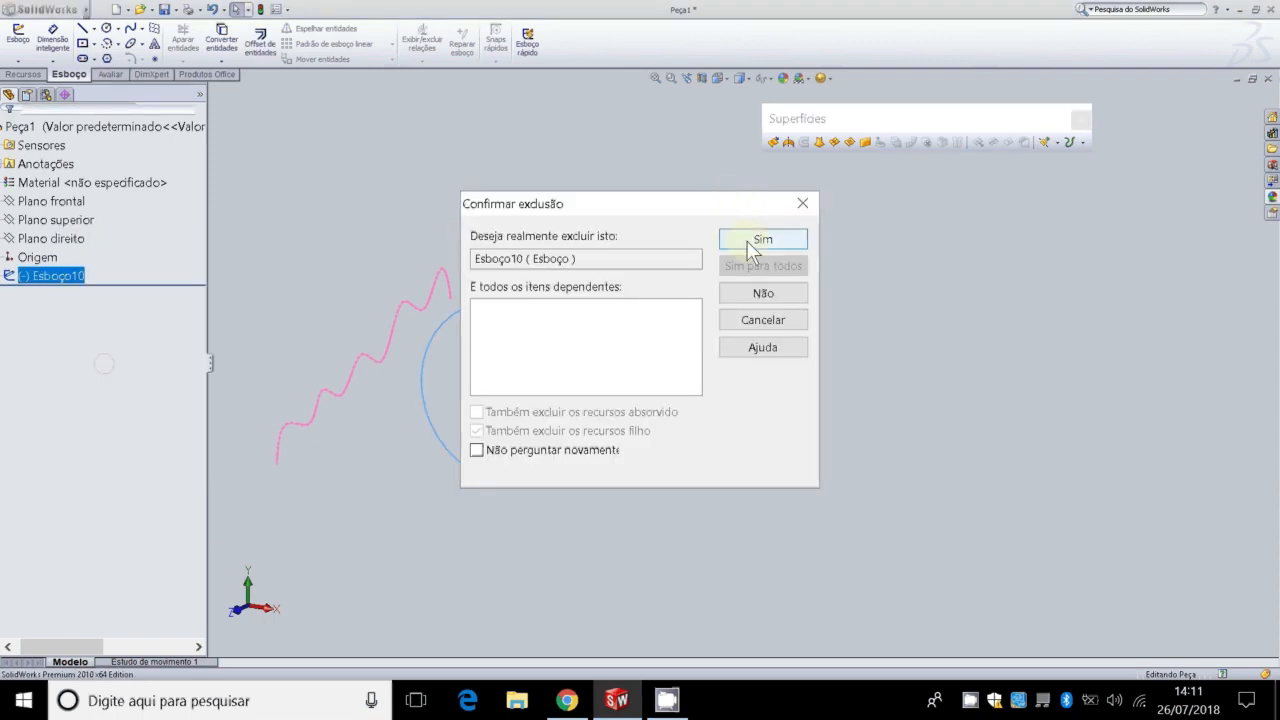
left_click(755, 243)
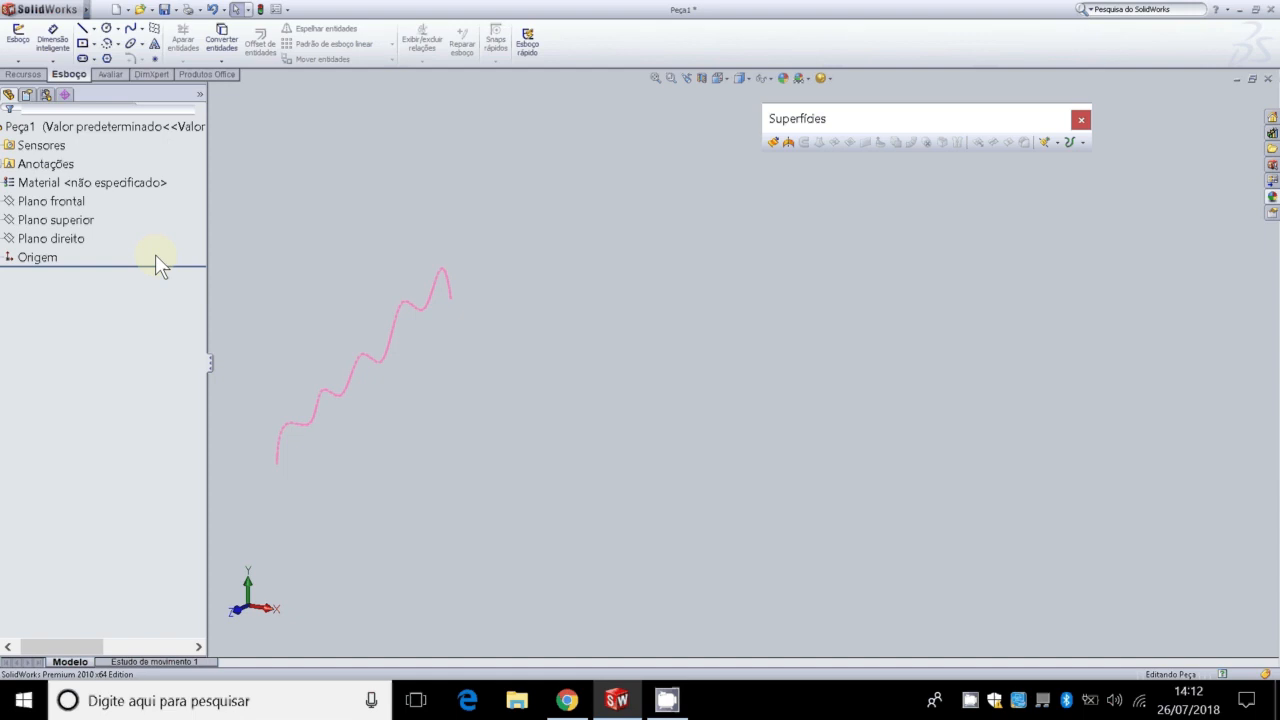
Step: Sketch a six-sided polygon on Plano superior, centred on the origin, with an inscribed circle about 137 mm in diameter
left_click(106, 58)
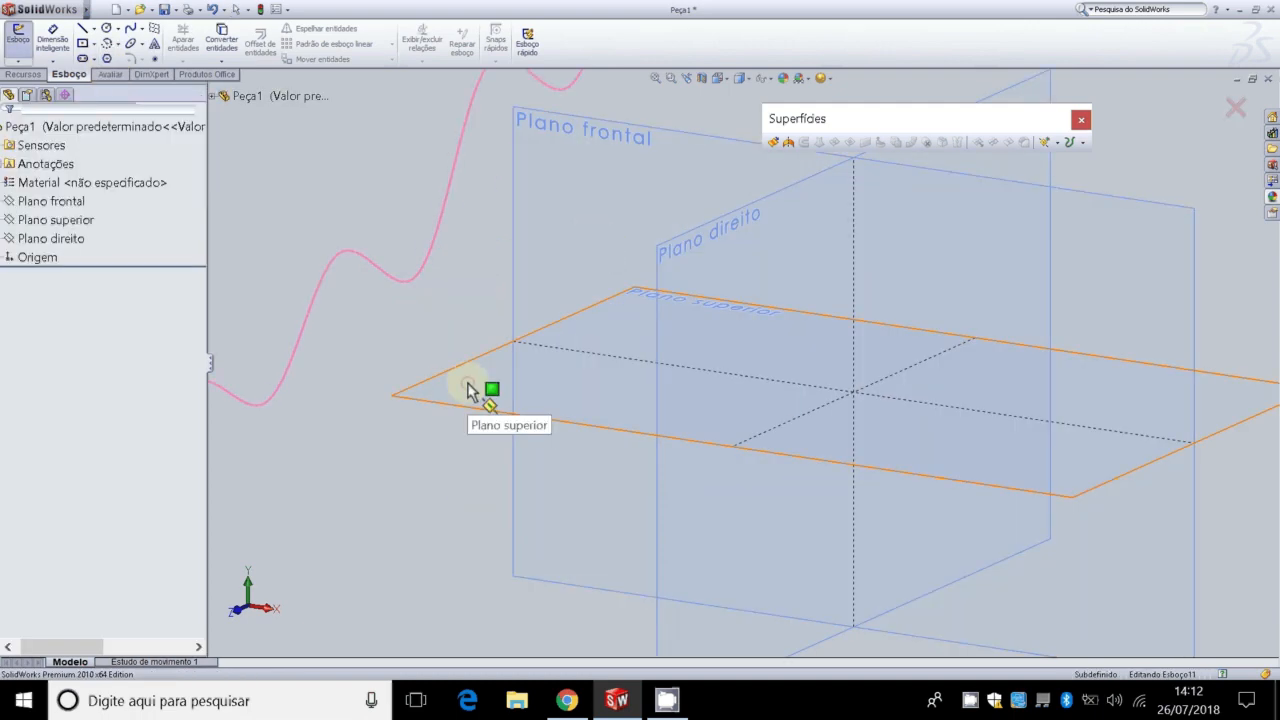
left_click(468, 388)
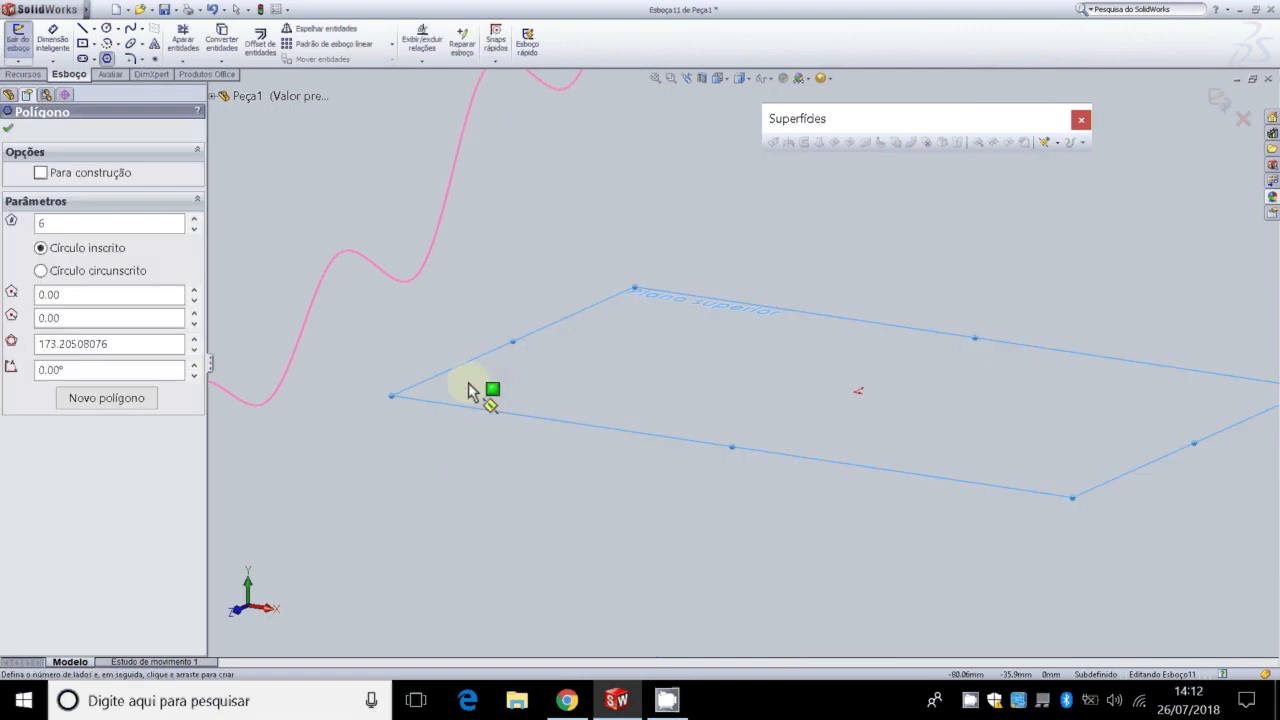
left_click(857, 391)
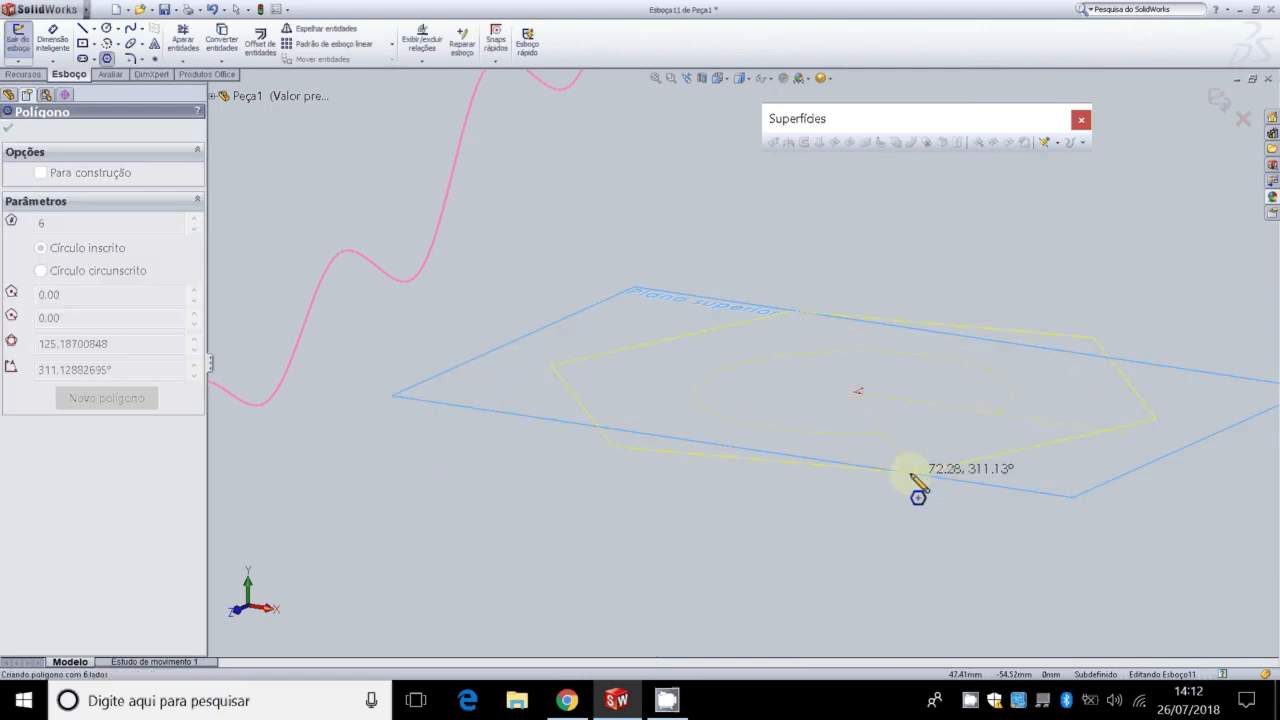
left_click(850, 485)
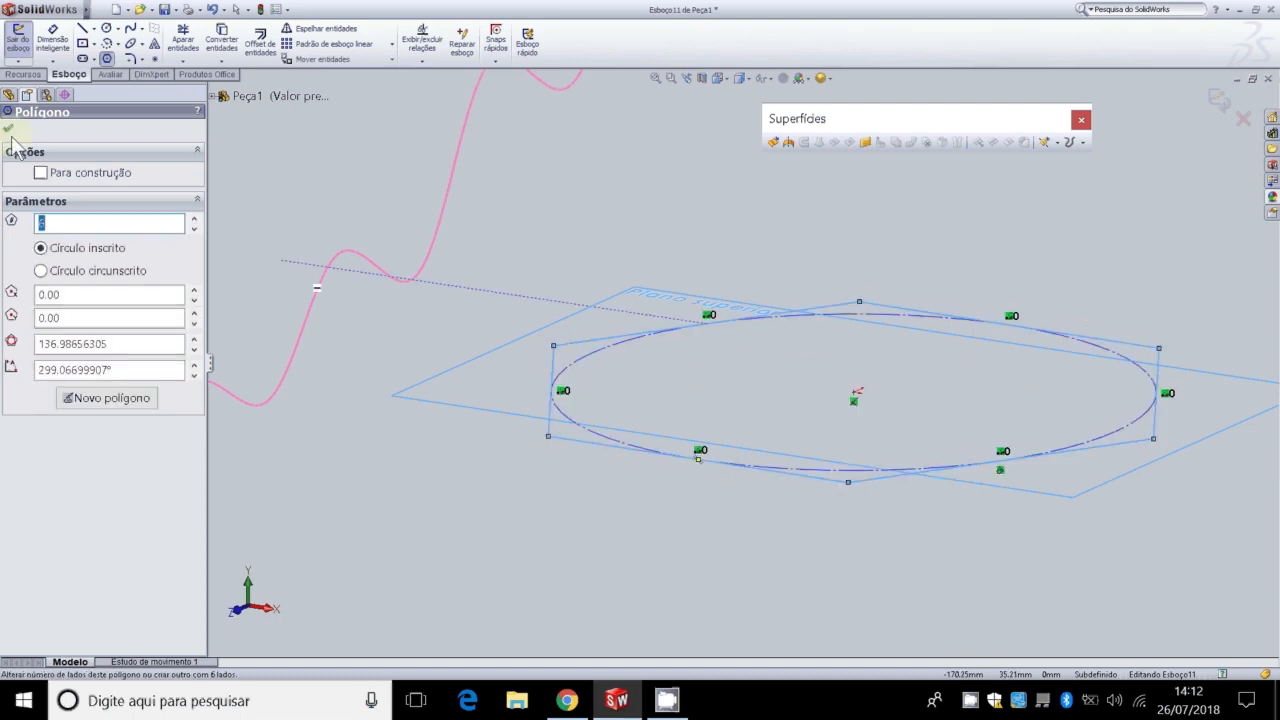
key("Escape")
scroll(723, 210, "up", 3)
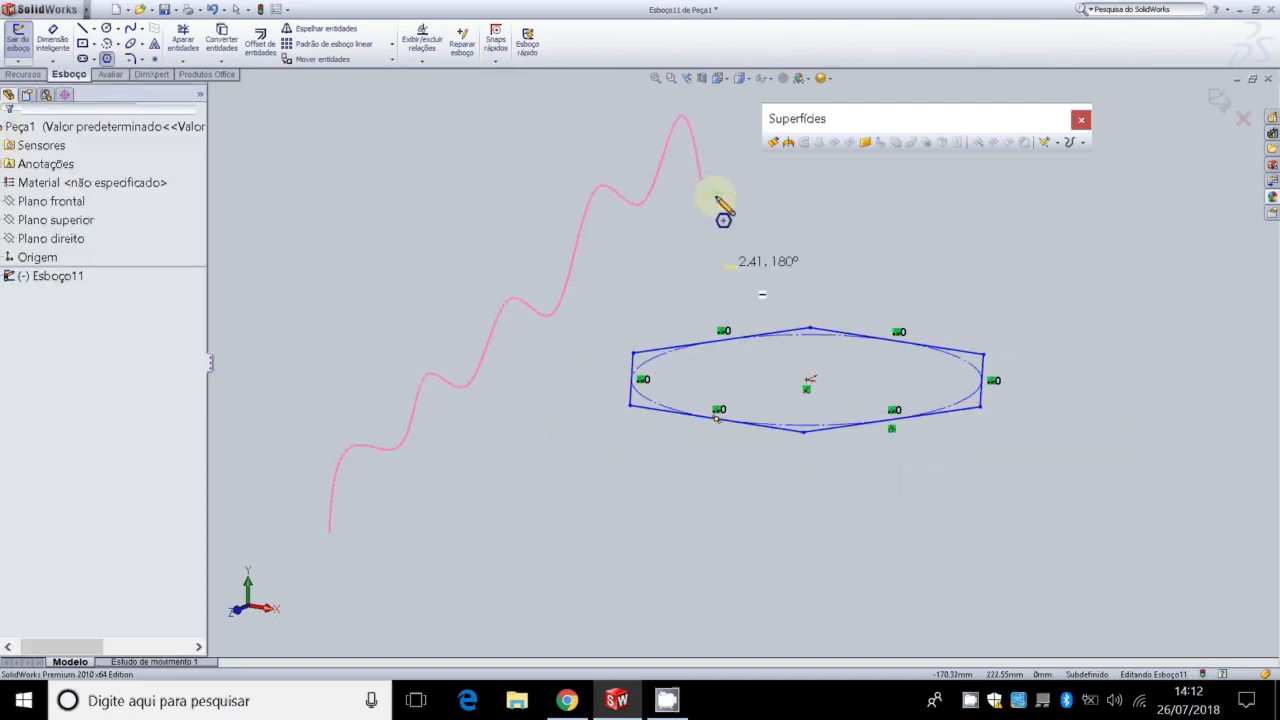
key("Escape")
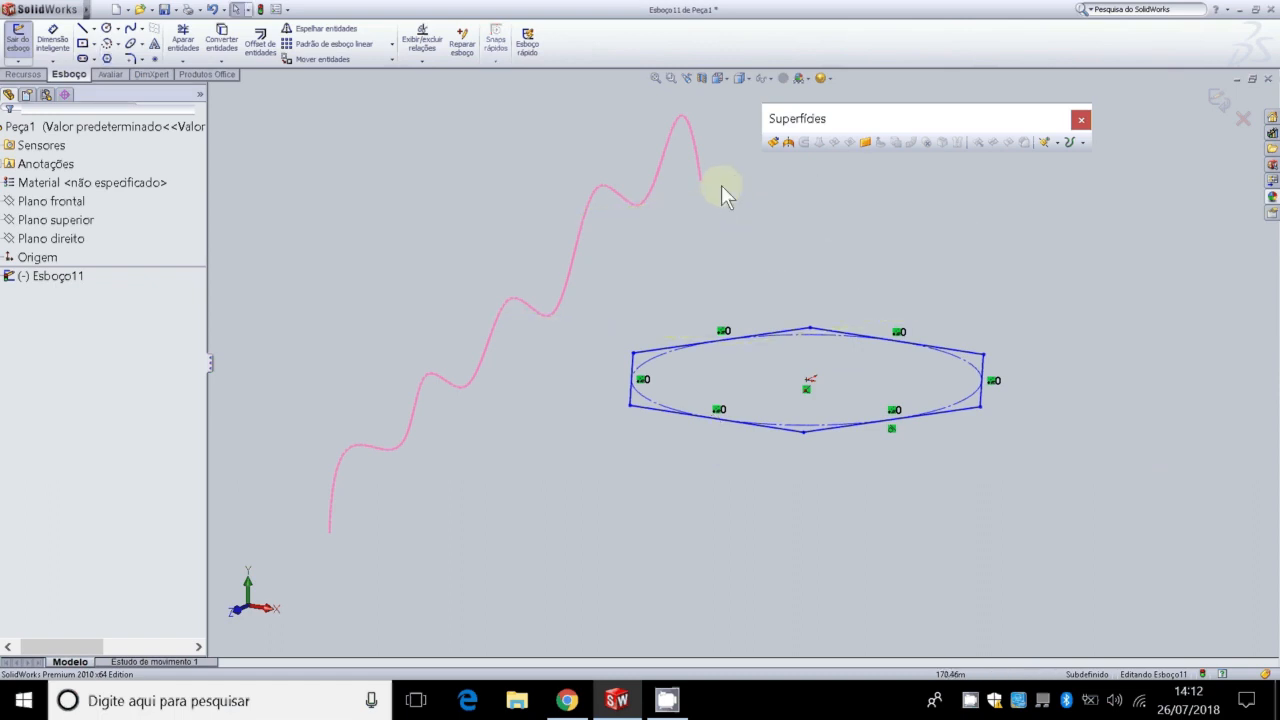
Step: Extrude the hexagon sketch as a surface, 114 mm in direction 1 and 118 mm in direction 2
left_click(773, 142)
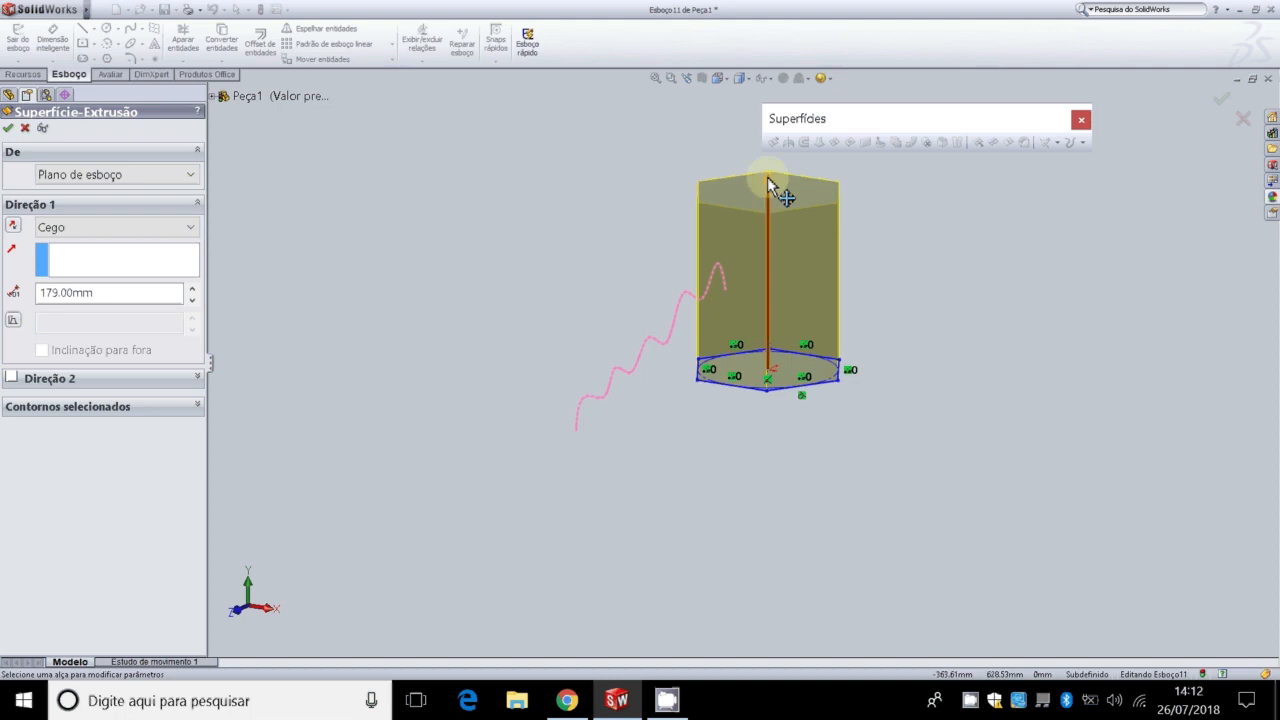
left_click_drag(767, 177, 768, 242)
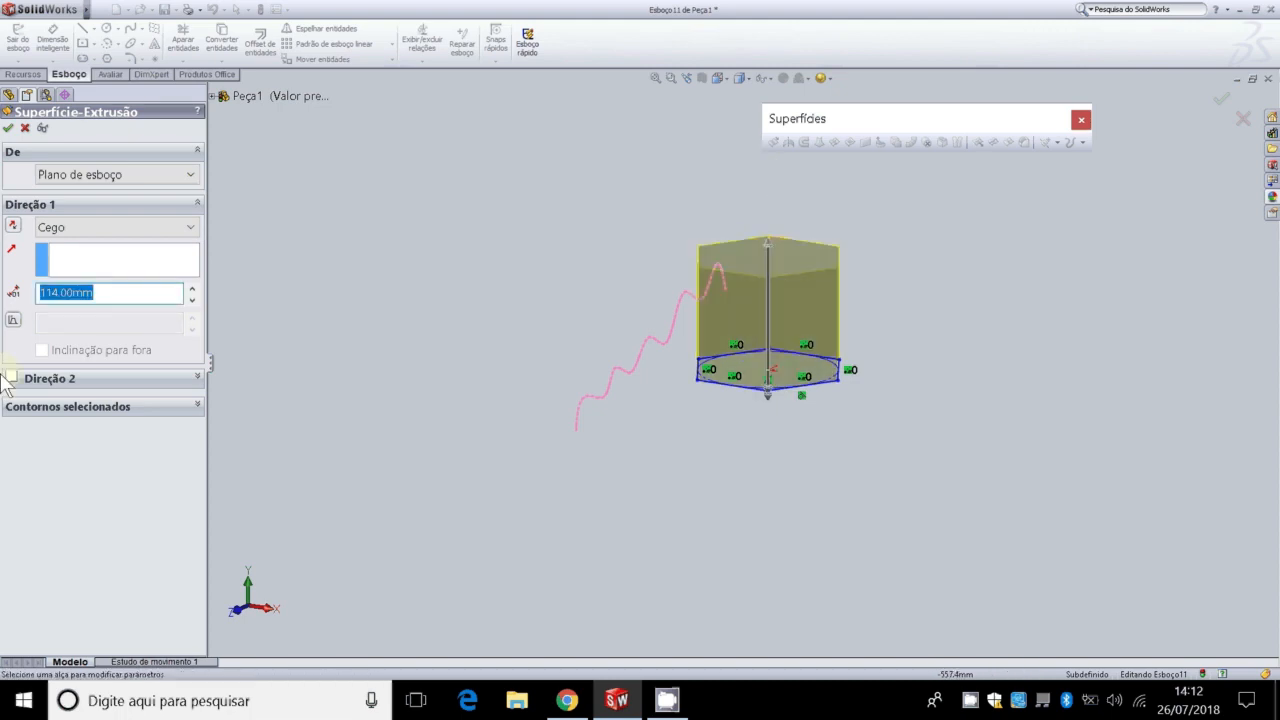
left_click(10, 377)
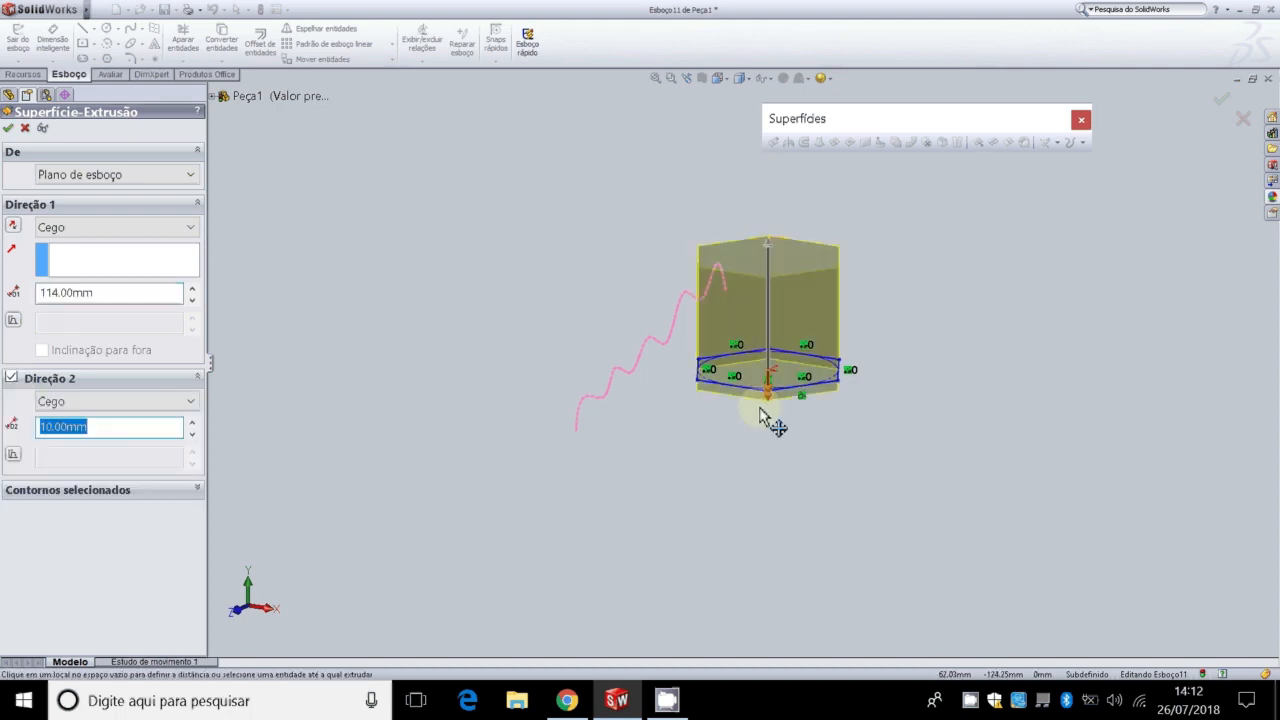
left_click_drag(772, 405, 767, 498)
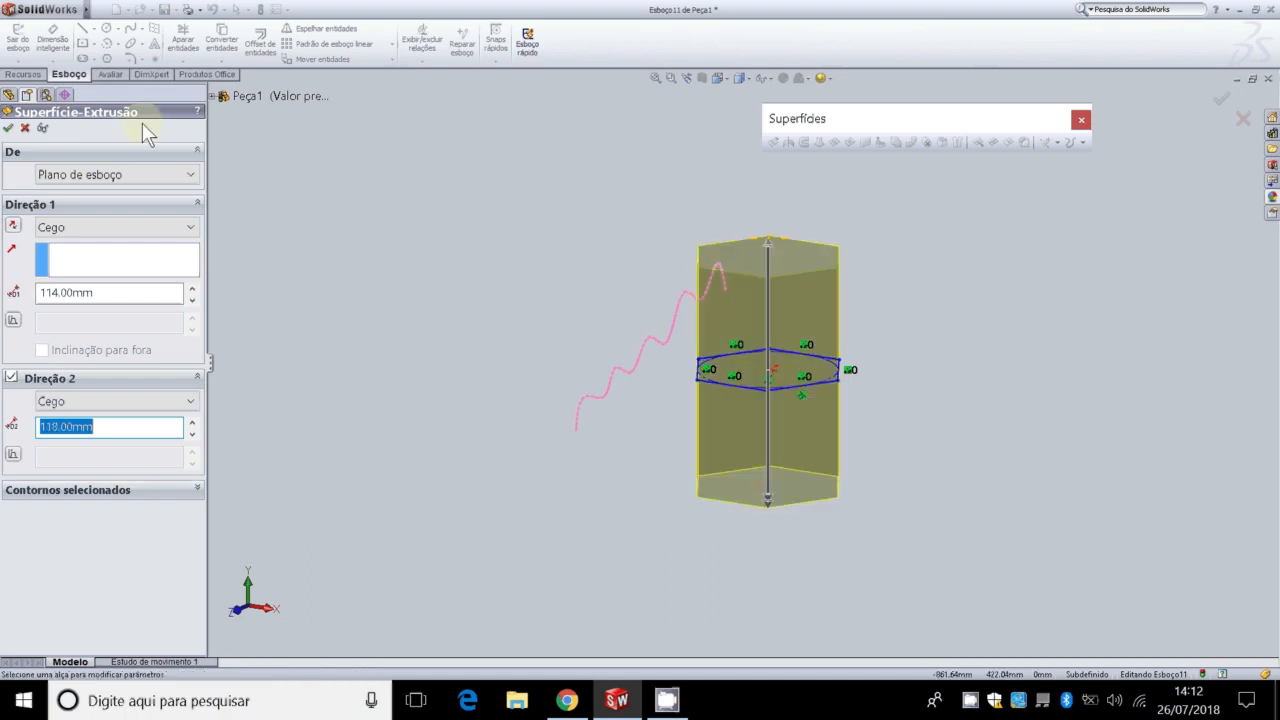
left_click(8, 128)
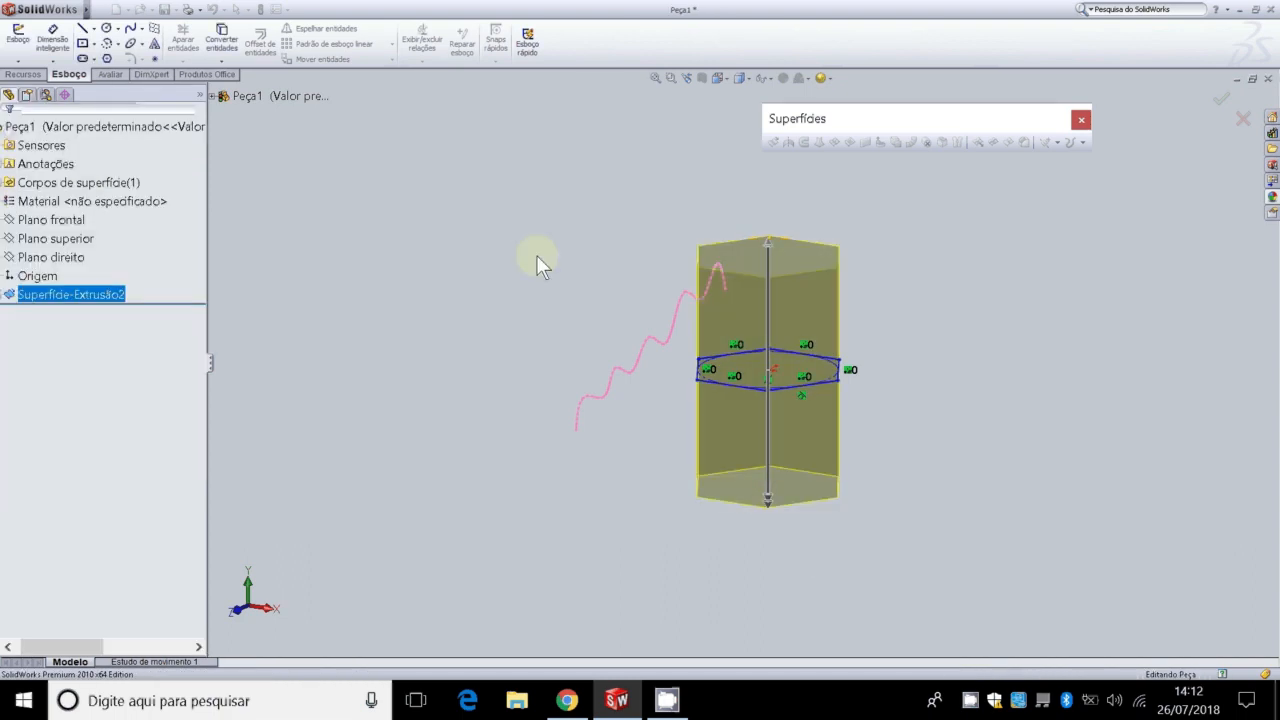
Step: Examine the open hexagonal surface from above, from the side and from below
middle_click_drag(705, 314, 745, 322)
key("Down")
key("Down")
key("Down")
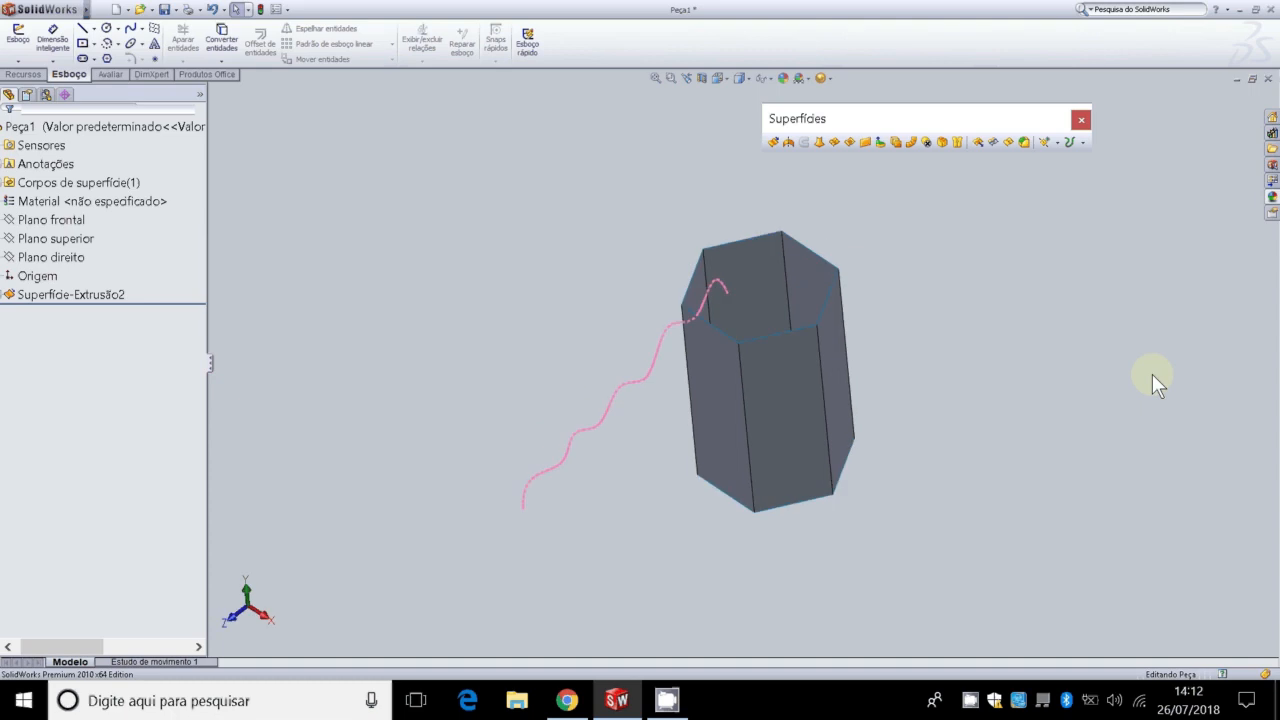
key("Up")
key("Up")
key("Up")
key("Up")
key("Right")
key("Right")
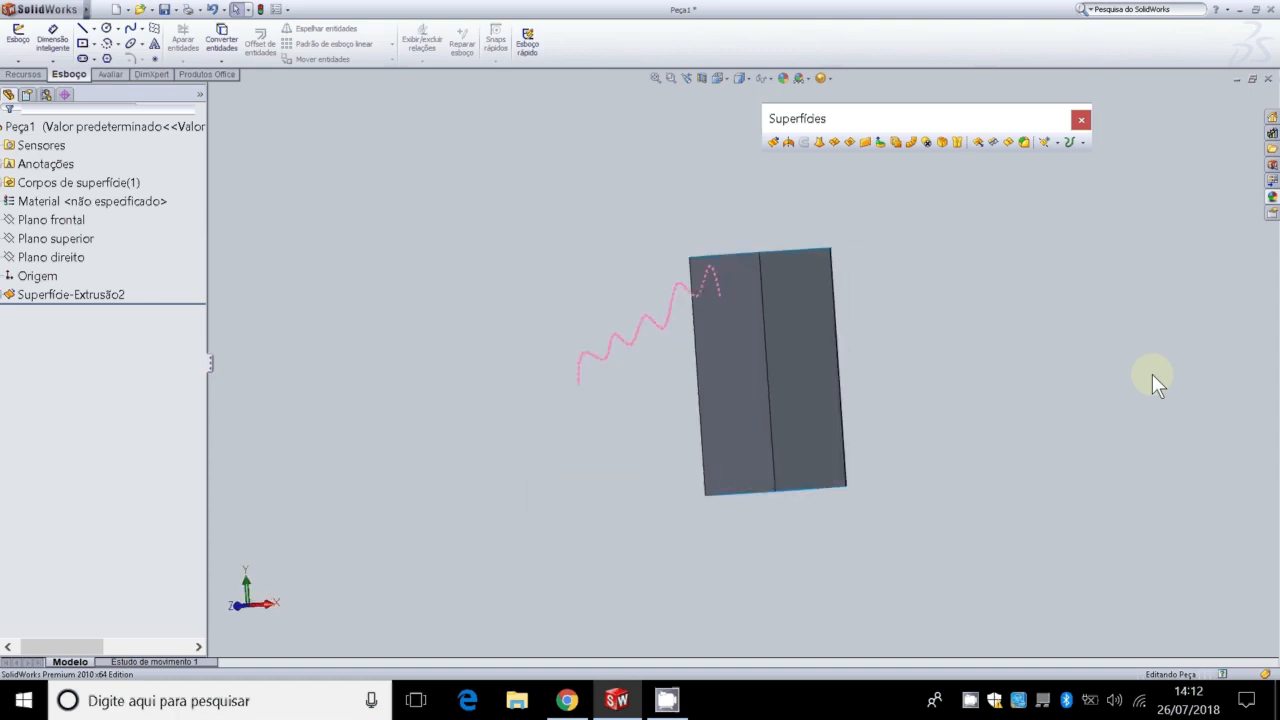
key("Down")
key("Down")
key("Up")
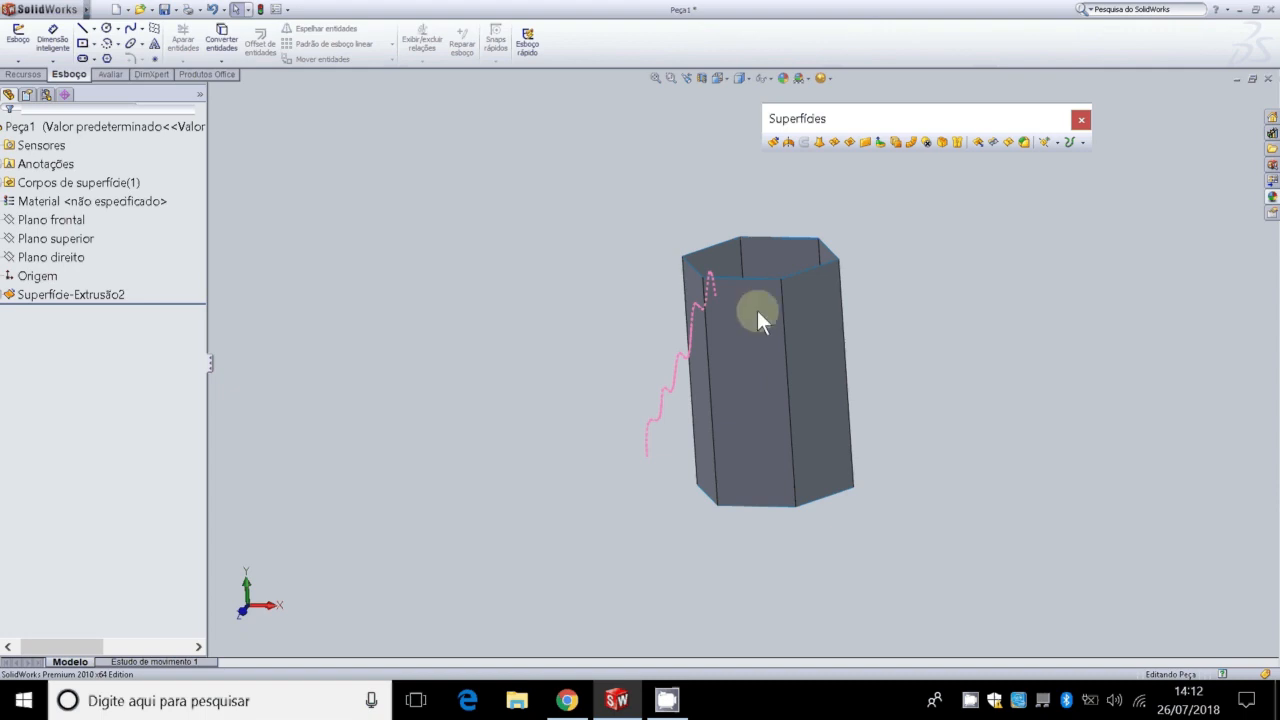
Step: Sketch a centre rectangle about 131 by 52.5 mm on Plano frontal, centred on the origin
left_click(257, 605)
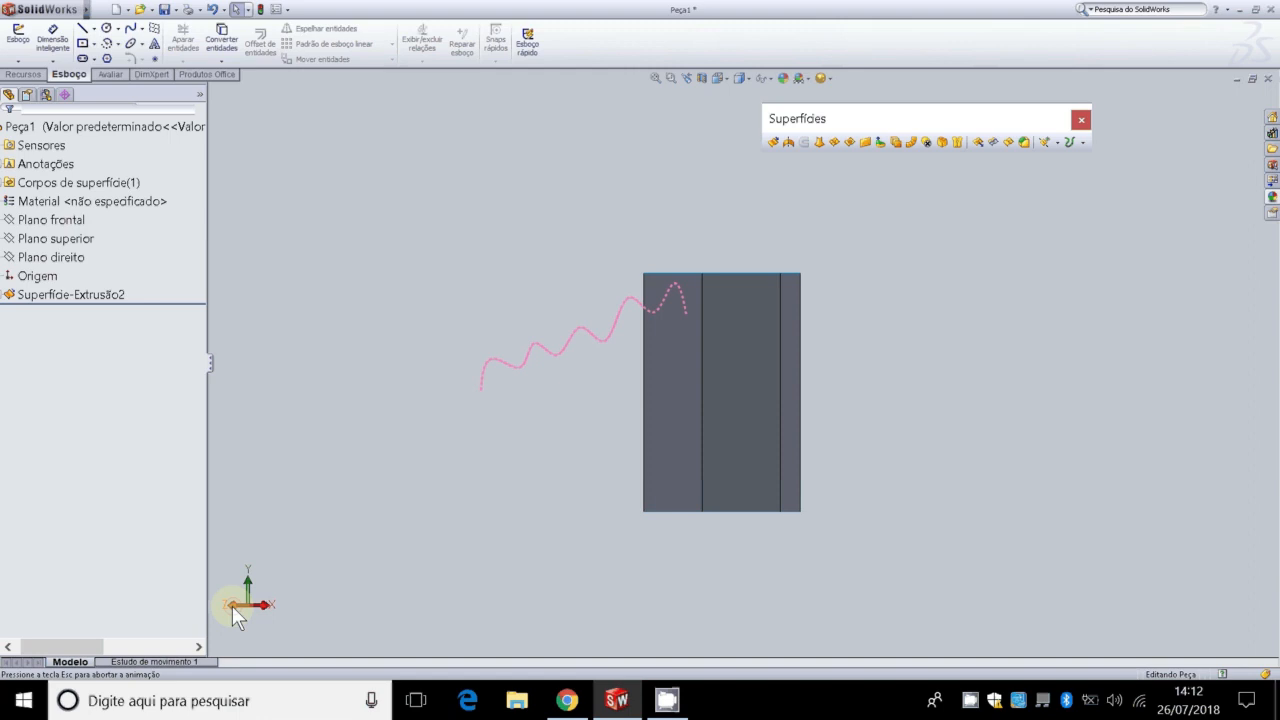
left_click(63, 238)
left_click(55, 220)
left_click(62, 257)
left_click(62, 244)
left_click(62, 257)
left_click(63, 238)
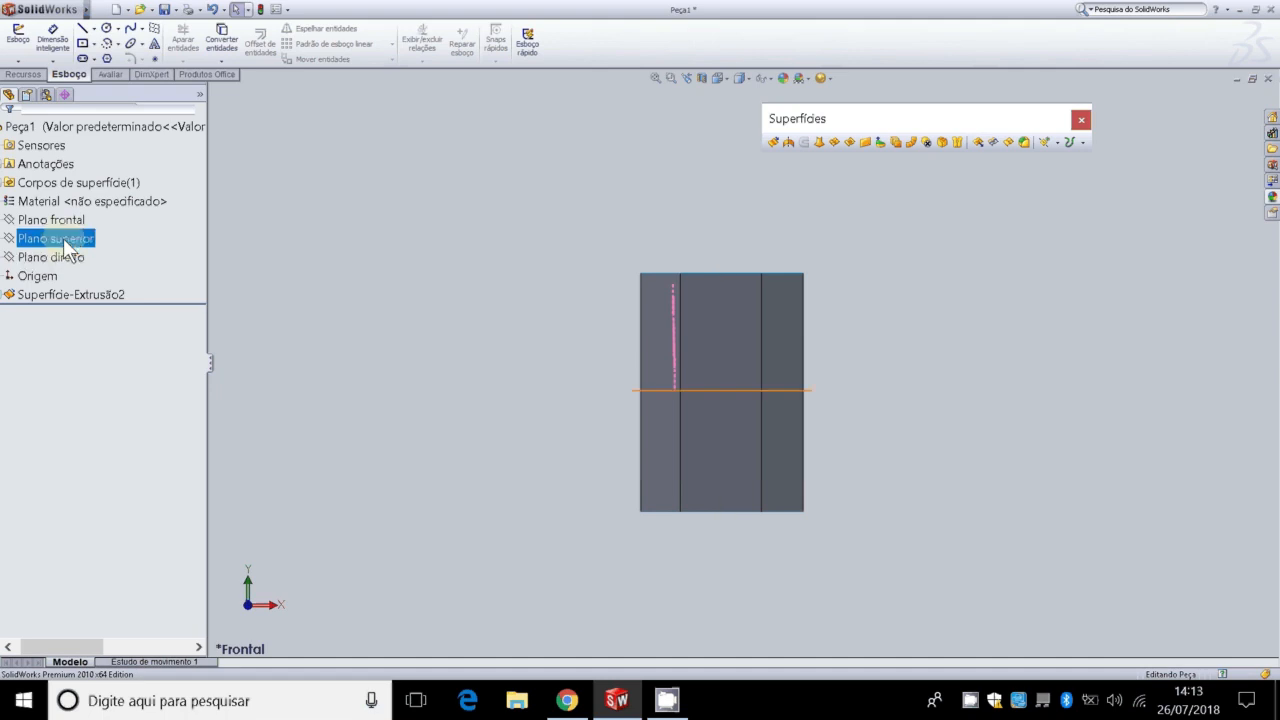
left_click(55, 220)
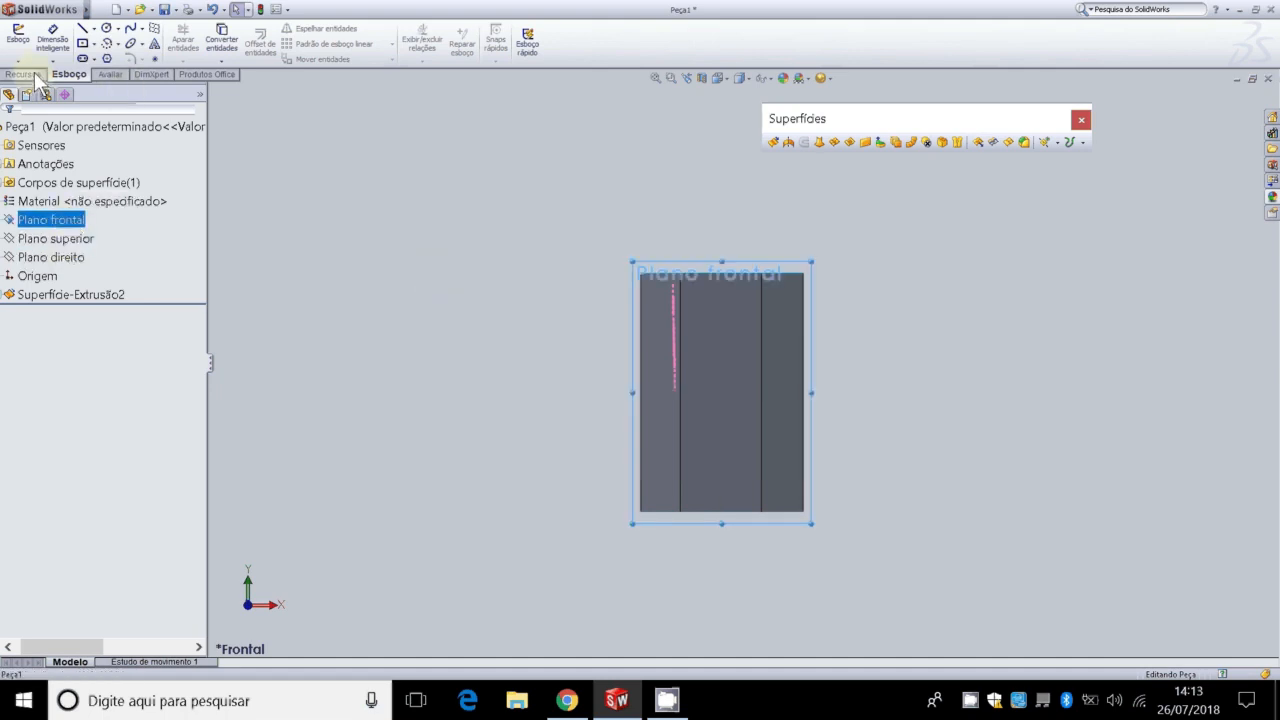
left_click(82, 43)
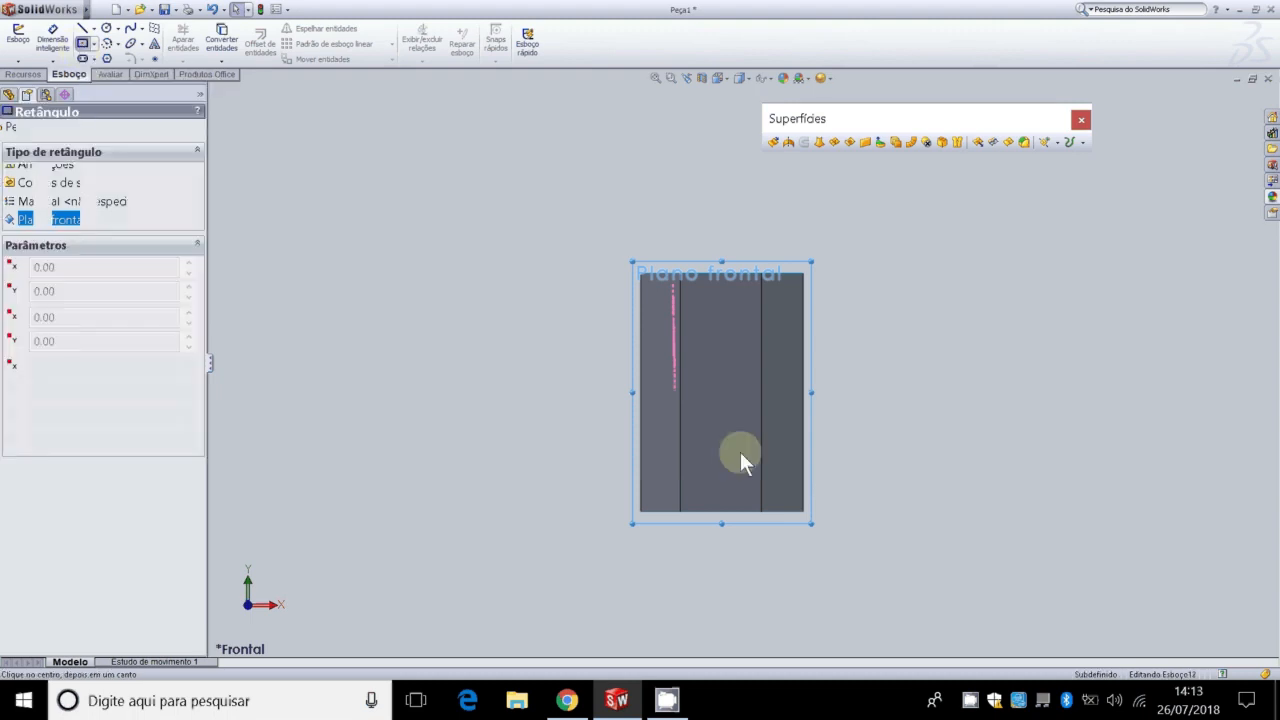
left_click(721, 388)
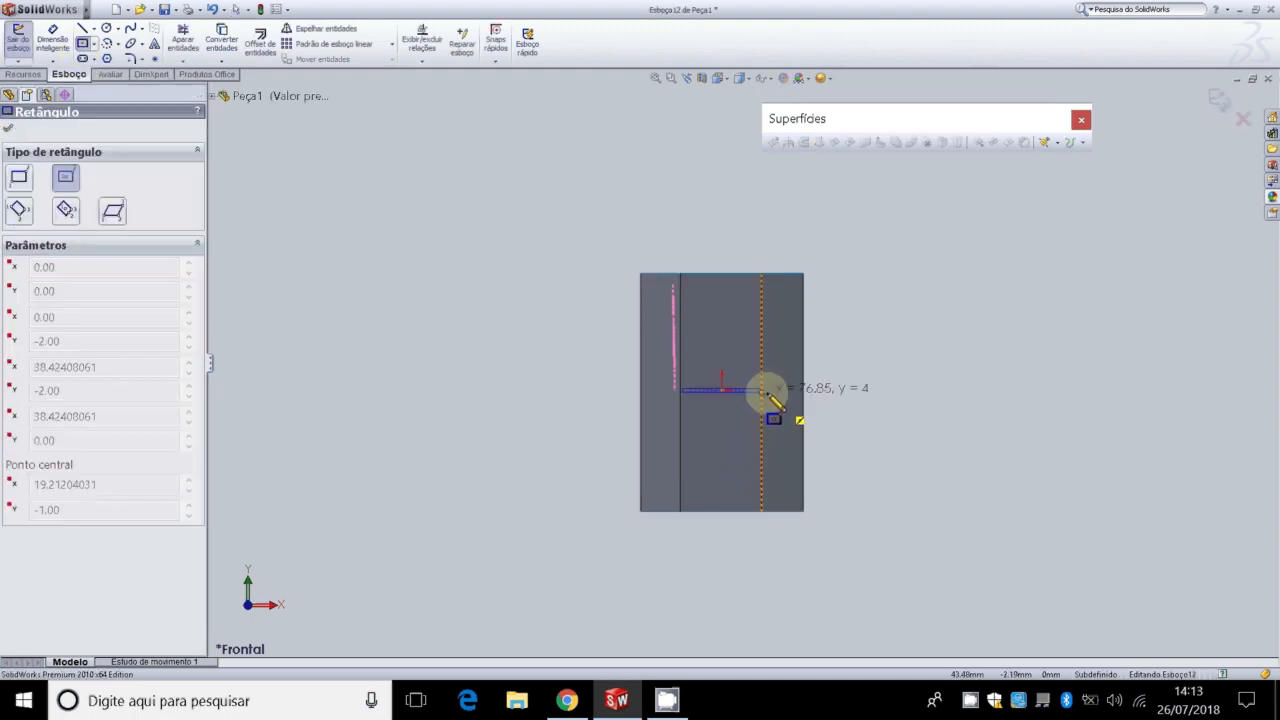
scroll(790, 398, "down", 4)
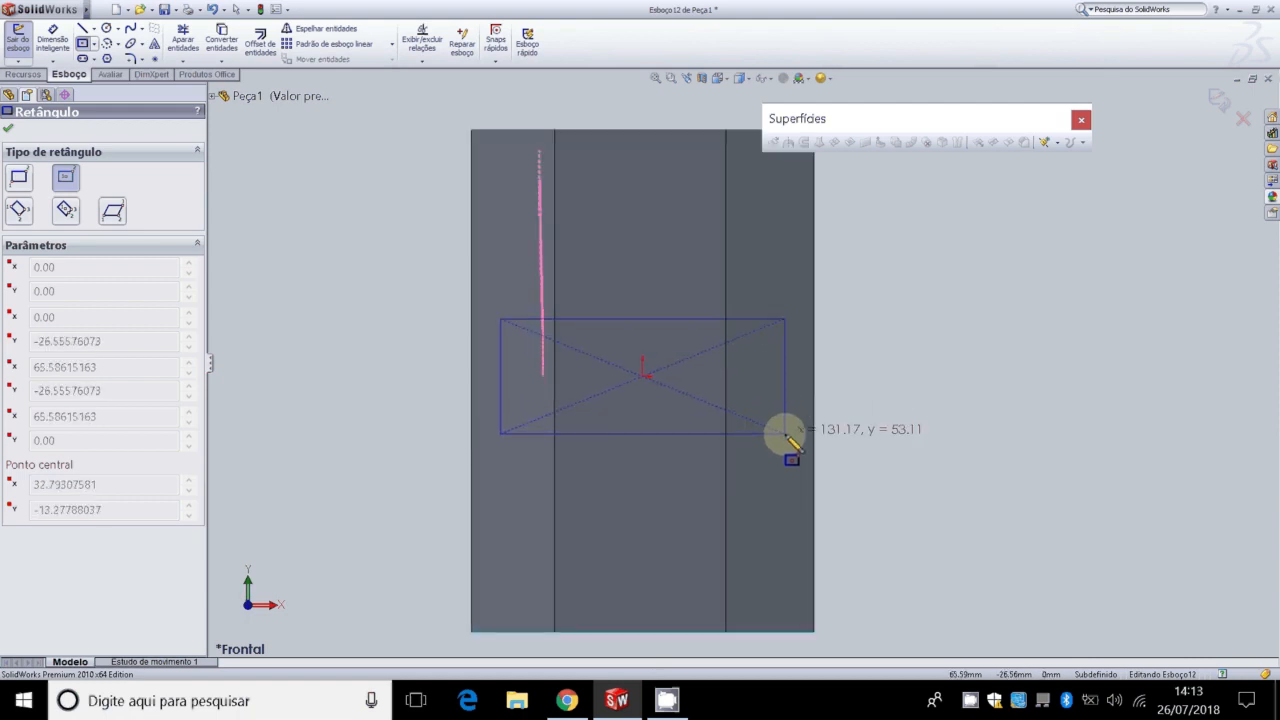
left_click(785, 433)
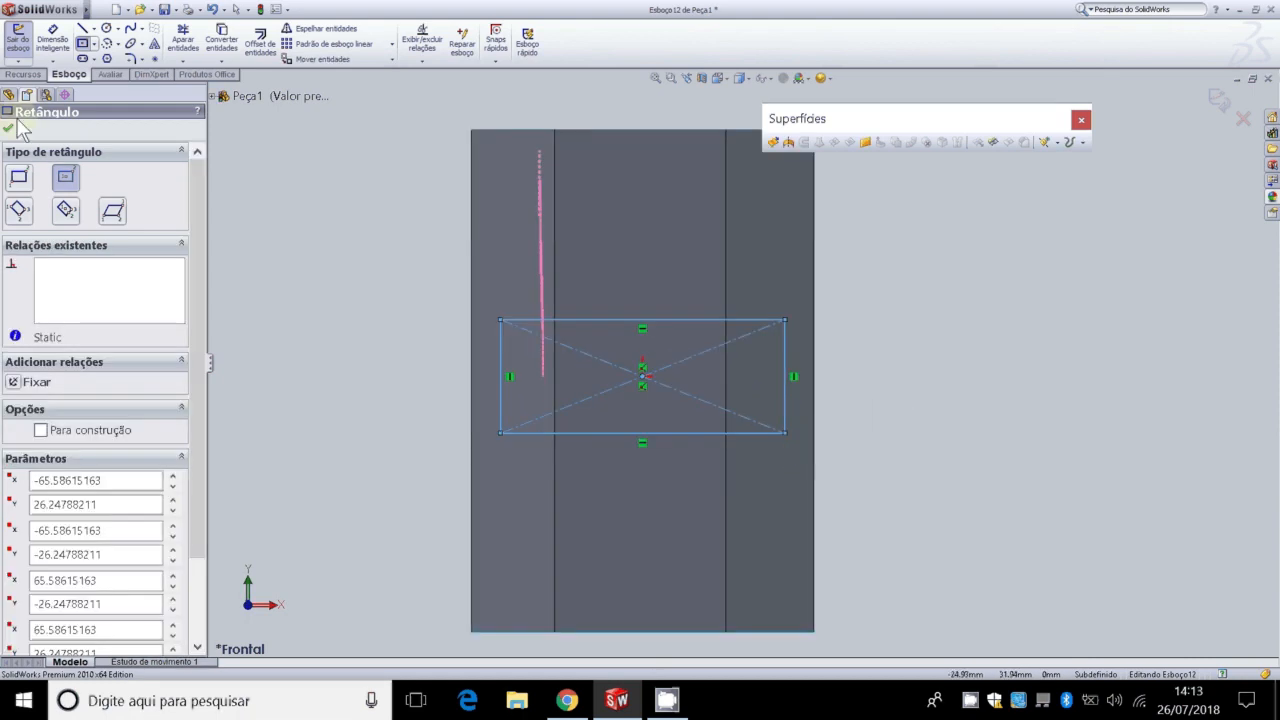
left_click(6, 129)
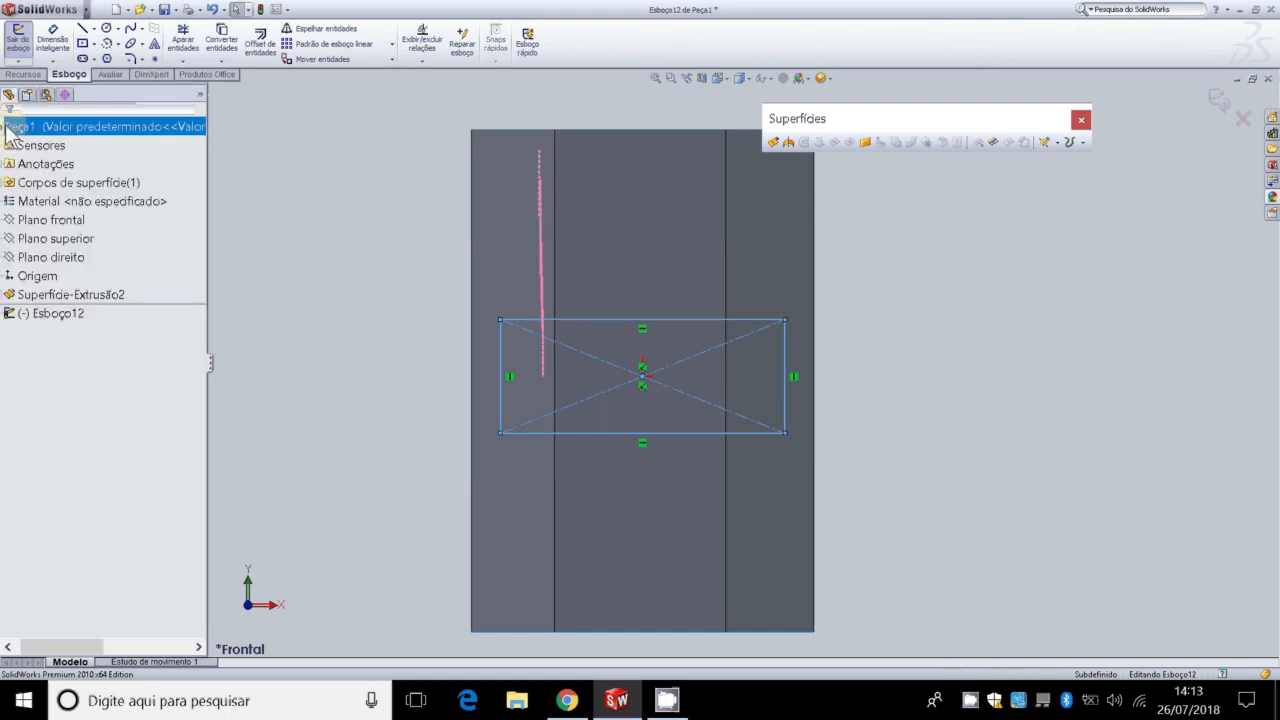
Step: Extrude the rectangle sketch as a surface, 114 mm in both directions, through the hexagonal surface
left_click(773, 142)
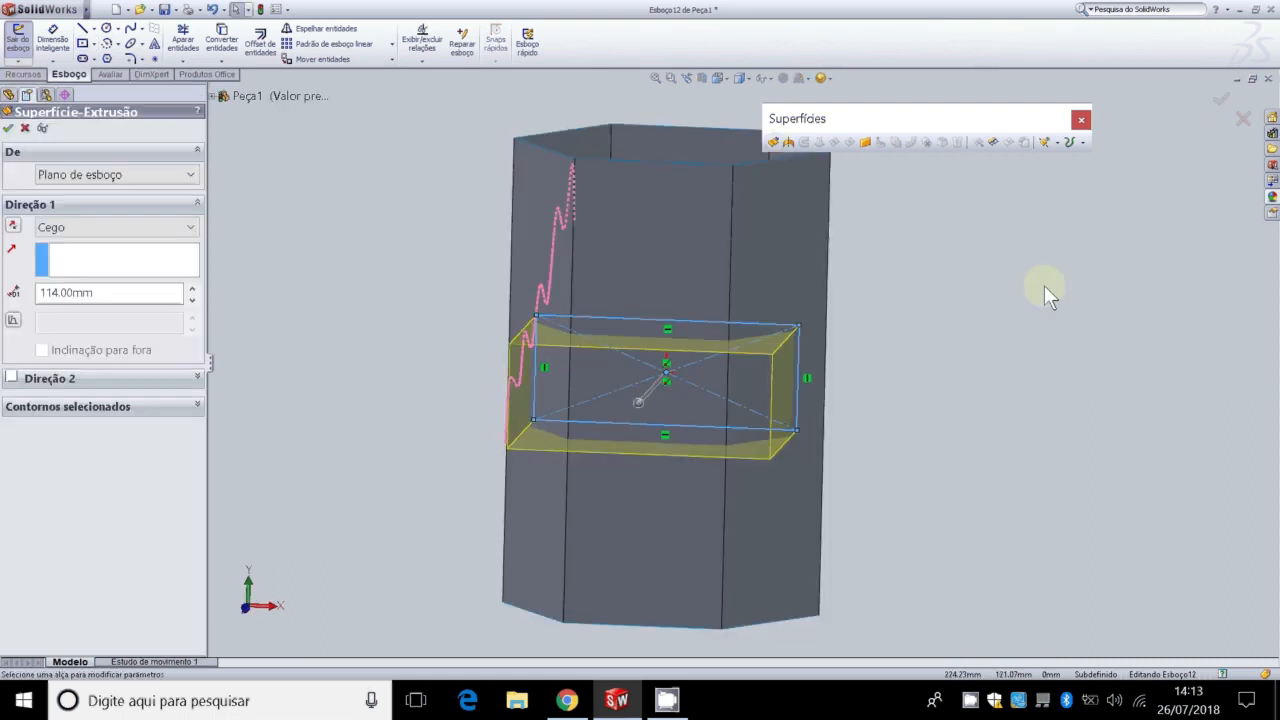
left_click(11, 378)
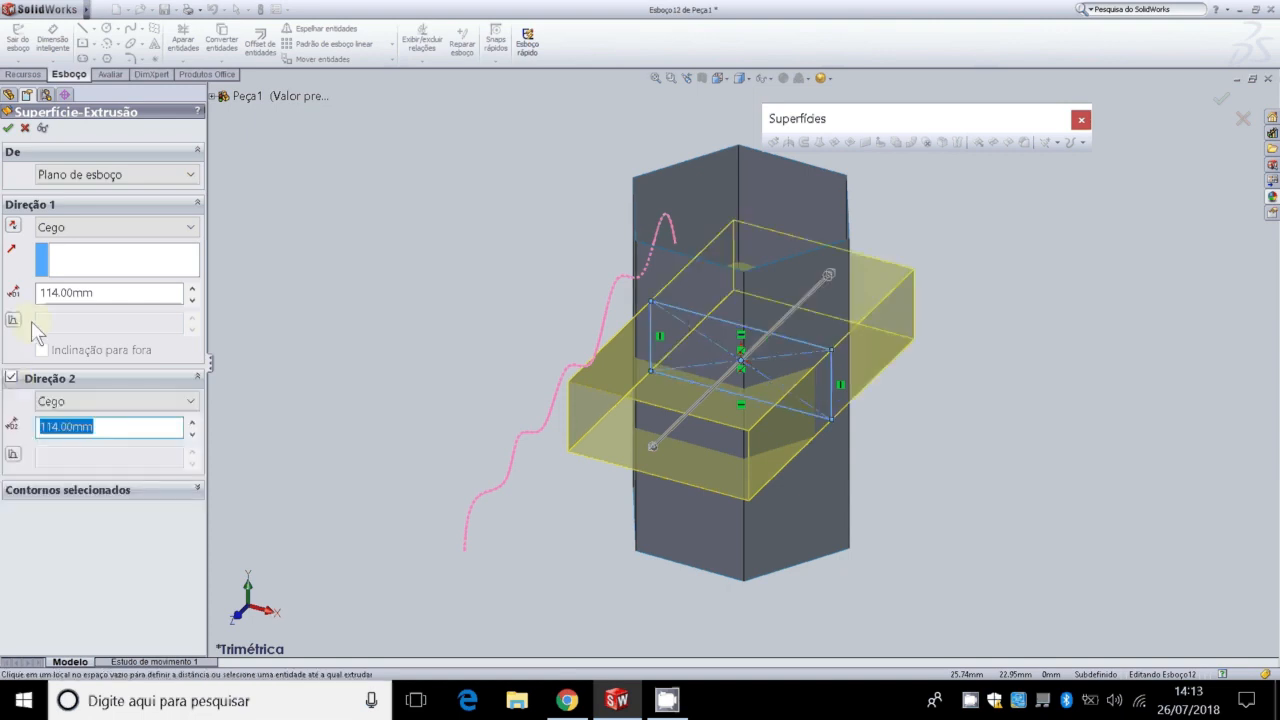
left_click(8, 128)
left_click(383, 357)
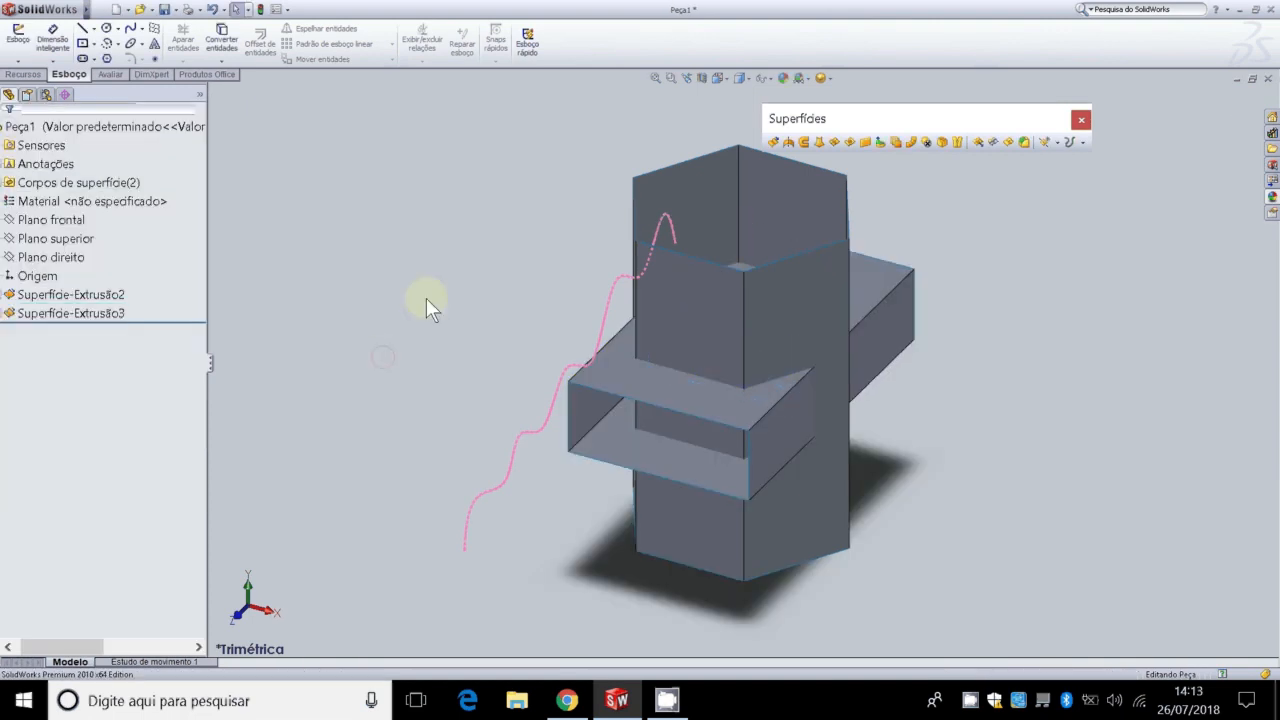
Step: Examine how the rectangular surface crosses the hexagonal surface from several angles
scroll(964, 426, "down", 2)
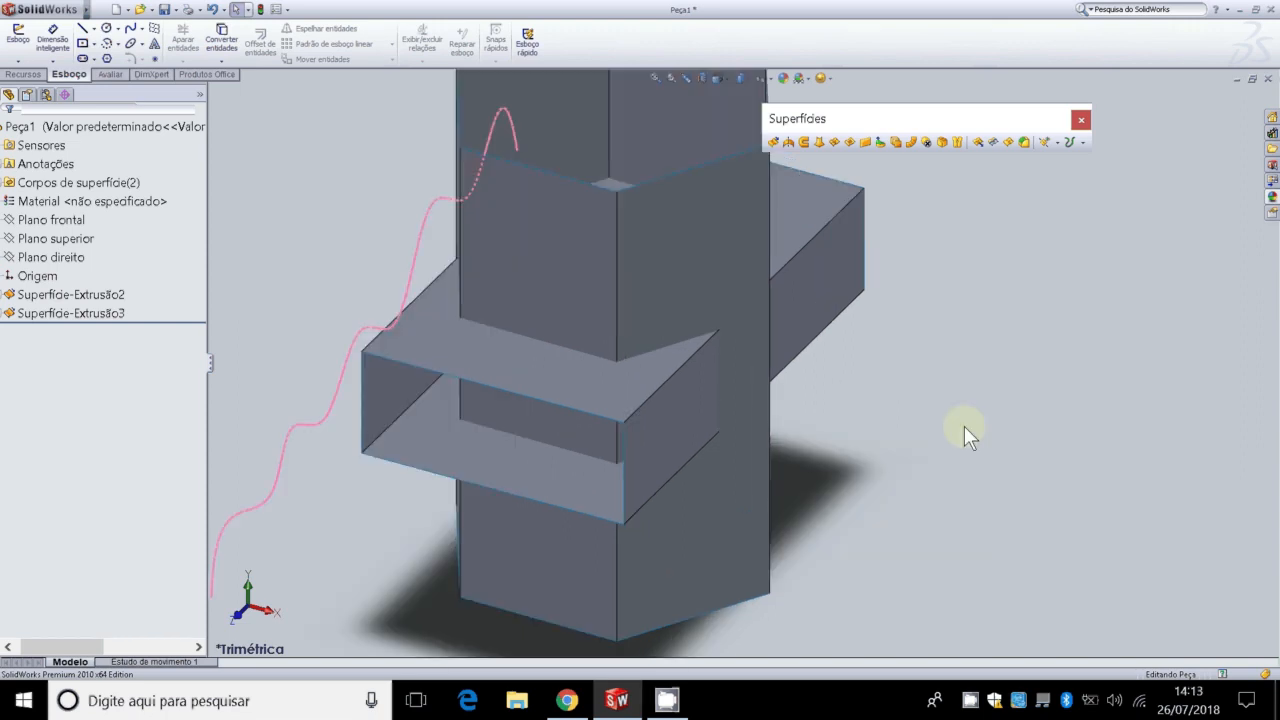
scroll(871, 386, "up", 2)
key("Up")
key("Up")
key("Down")
key("Down")
key("Down")
key("Down")
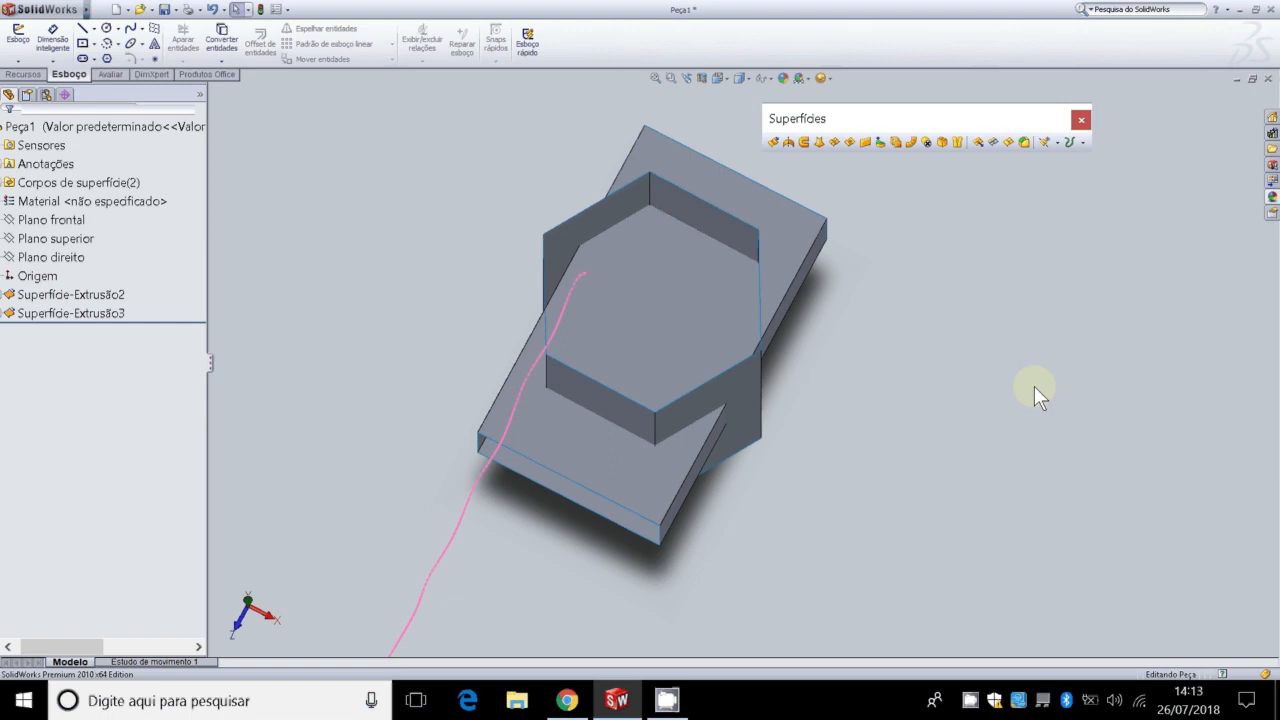
key("Up")
key("Up")
key("Up")
key("Up")
key("Down")
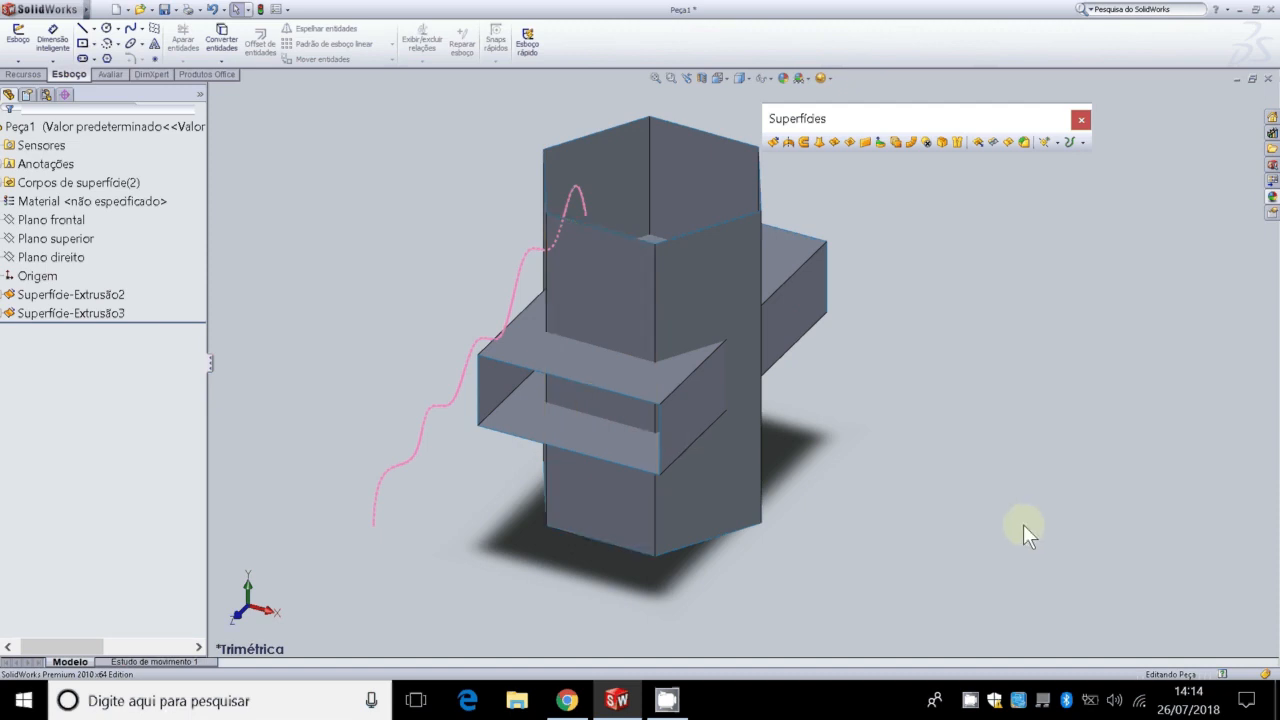
scroll(927, 421, "down", 2)
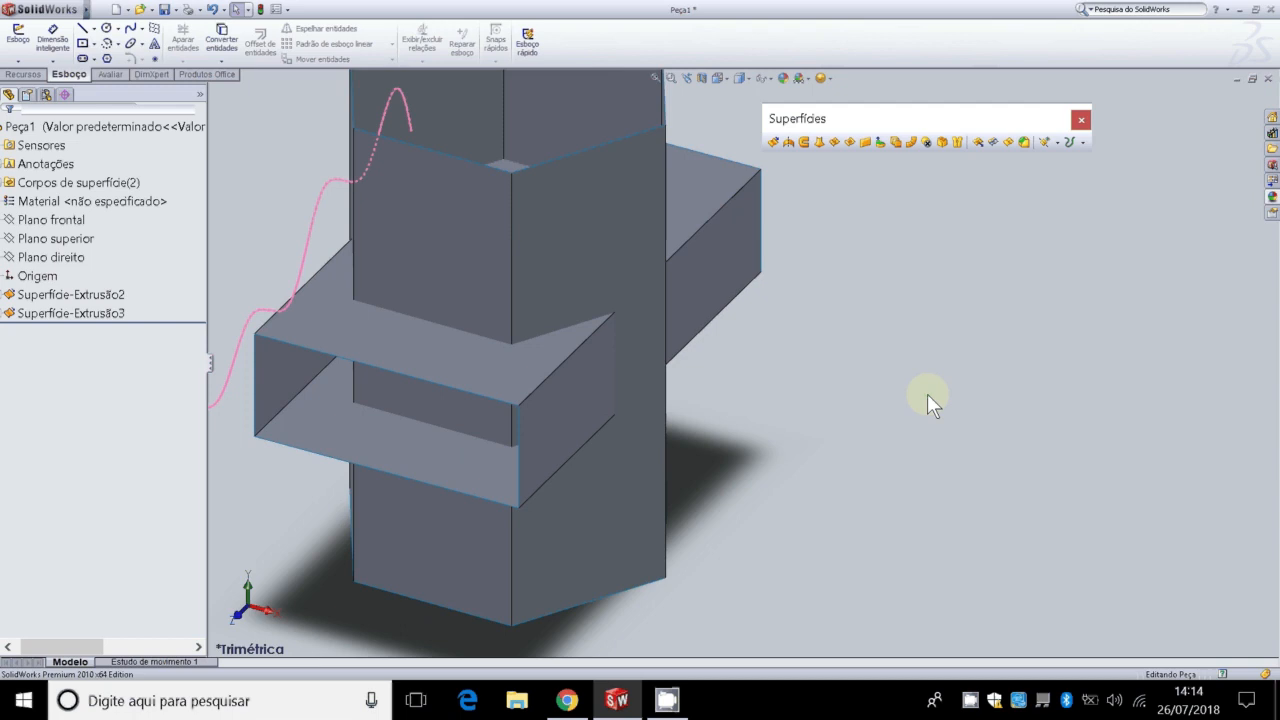
scroll(927, 393, "up", 2)
left_click(907, 385)
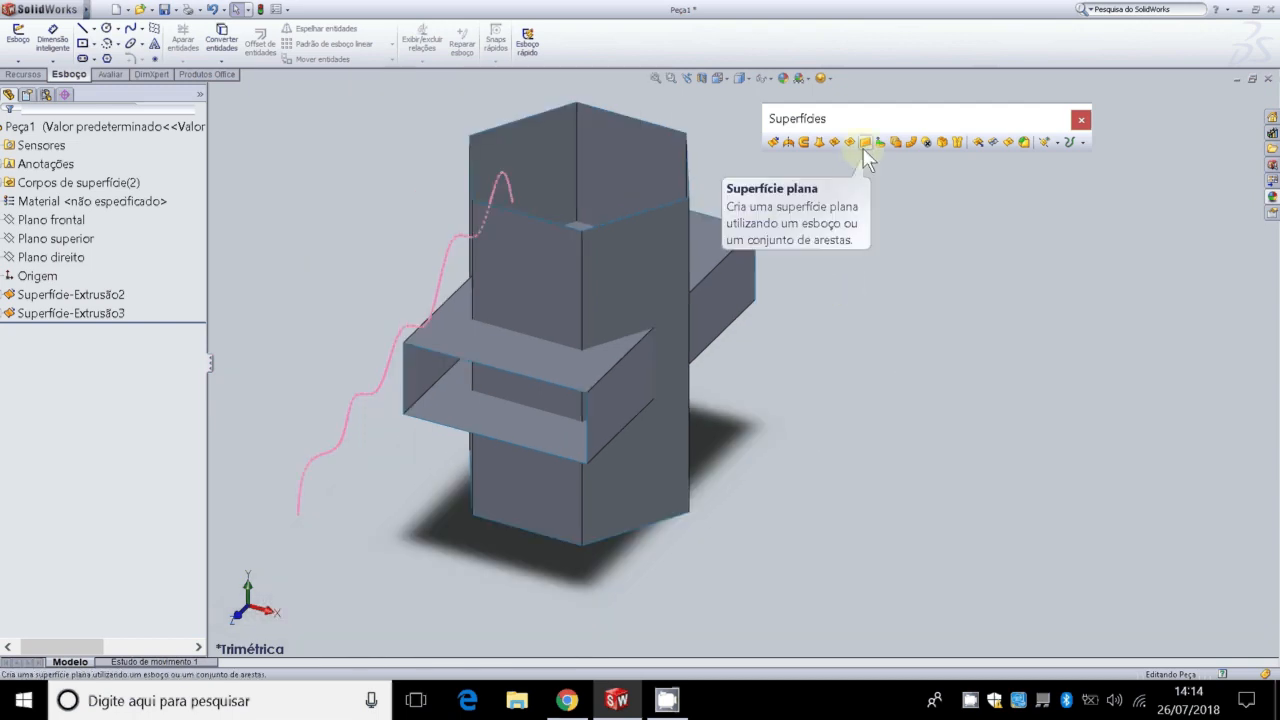
Step: Trim the hexagonal surface using the rectangular extrusion as a standard (Padrão) trim tool, removing the portion outside the rectangular surface
left_click(994, 142)
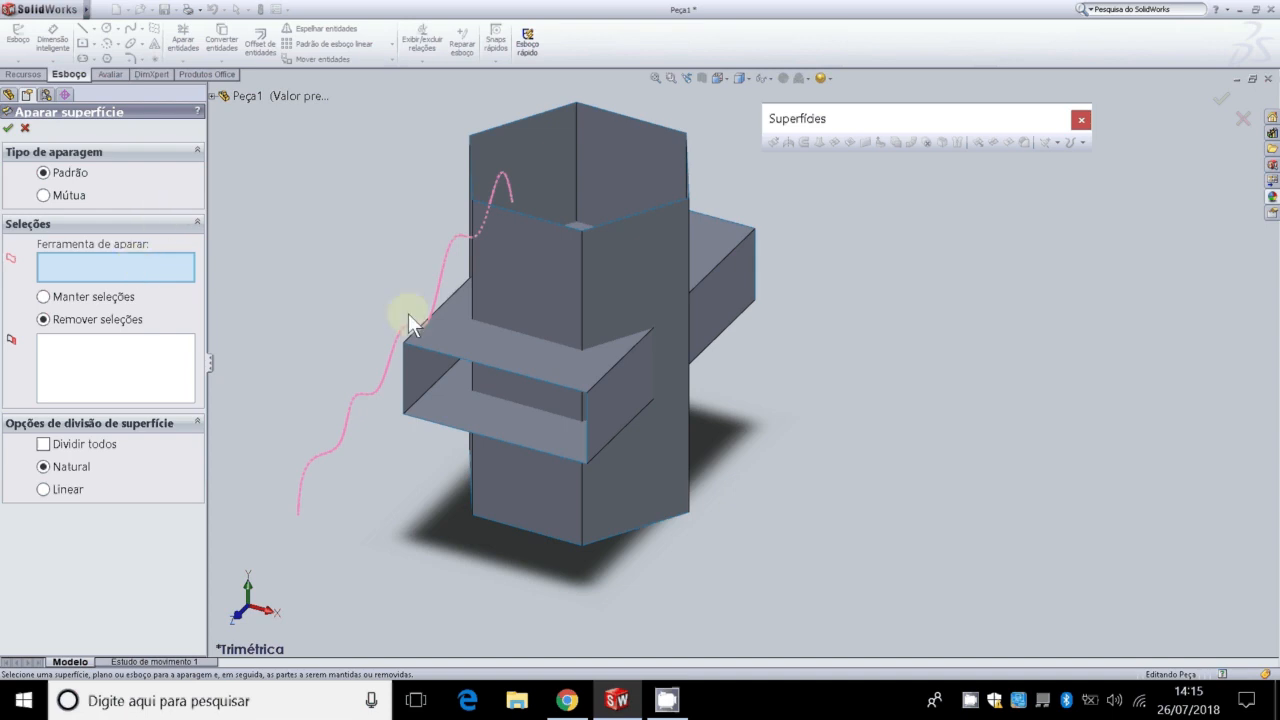
left_click(460, 356)
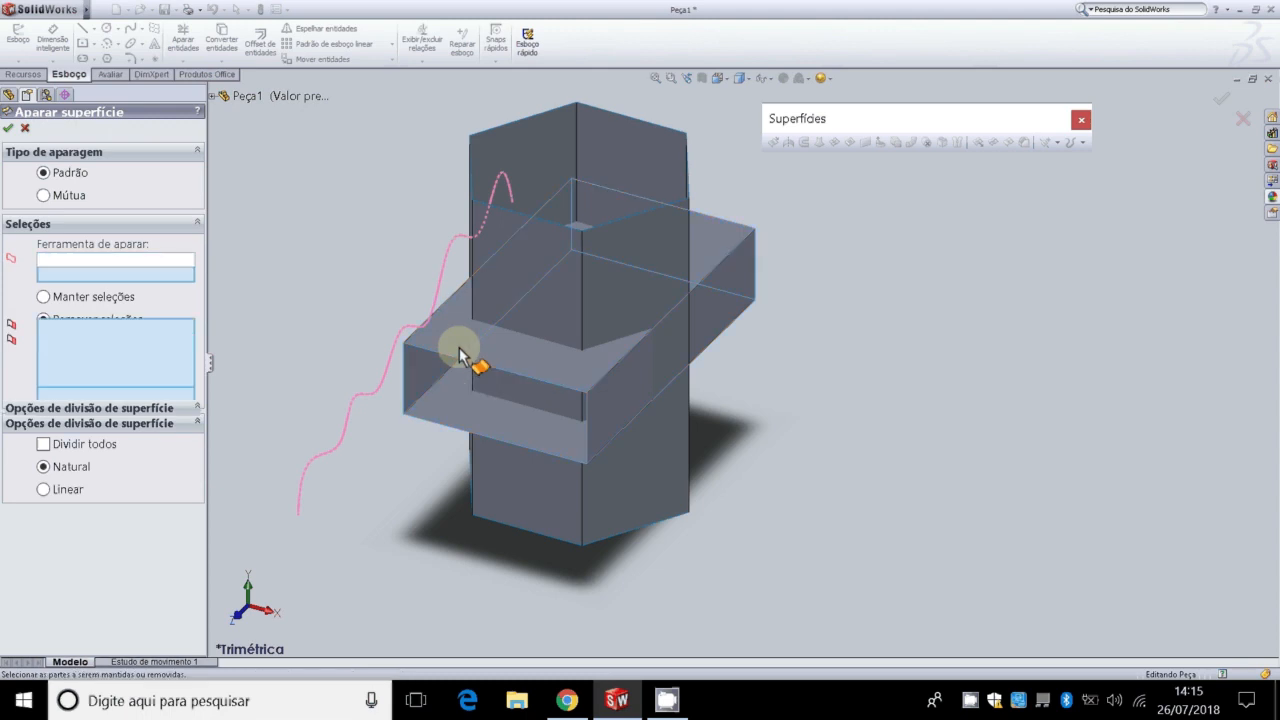
left_click(460, 356)
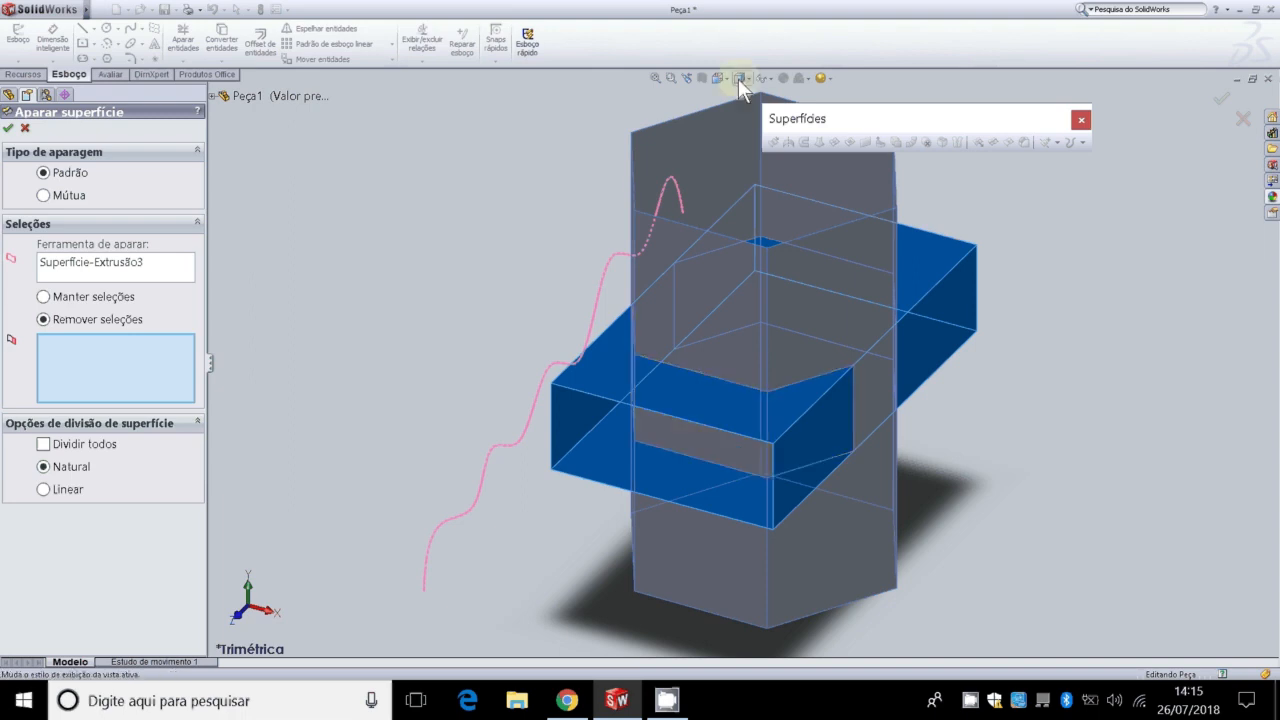
left_click(723, 160)
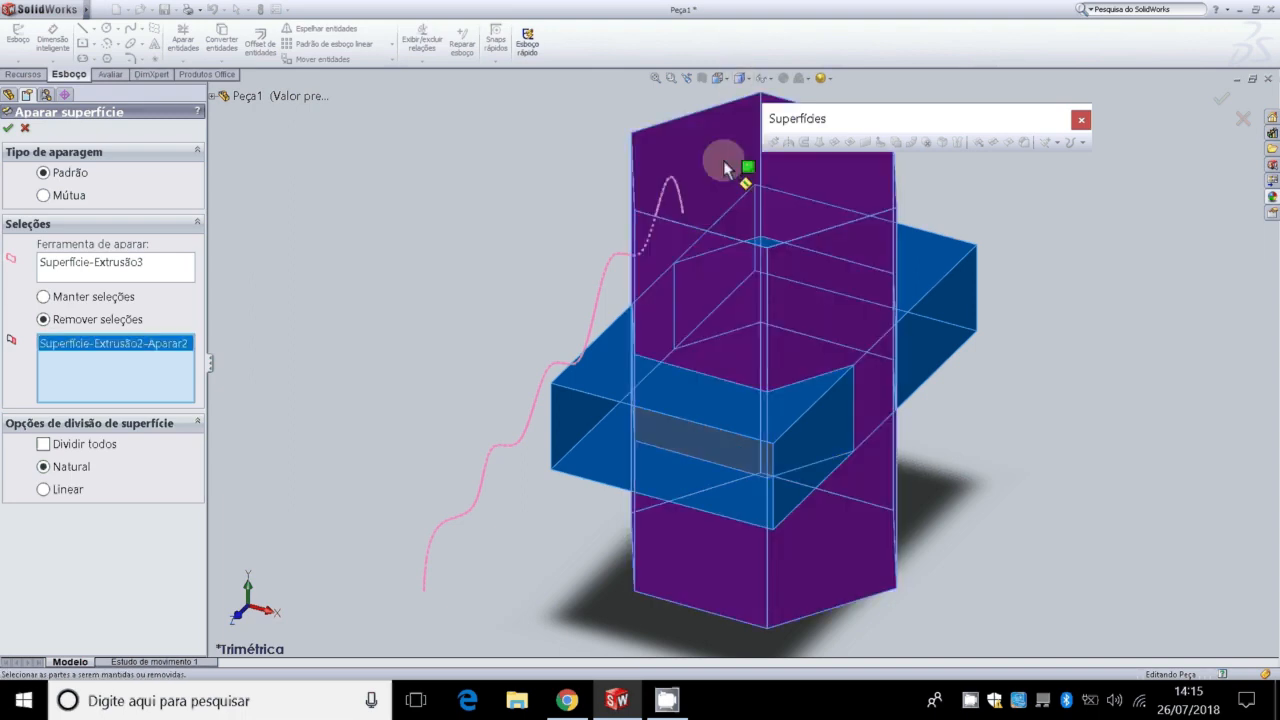
scroll(740, 400, "up", 2)
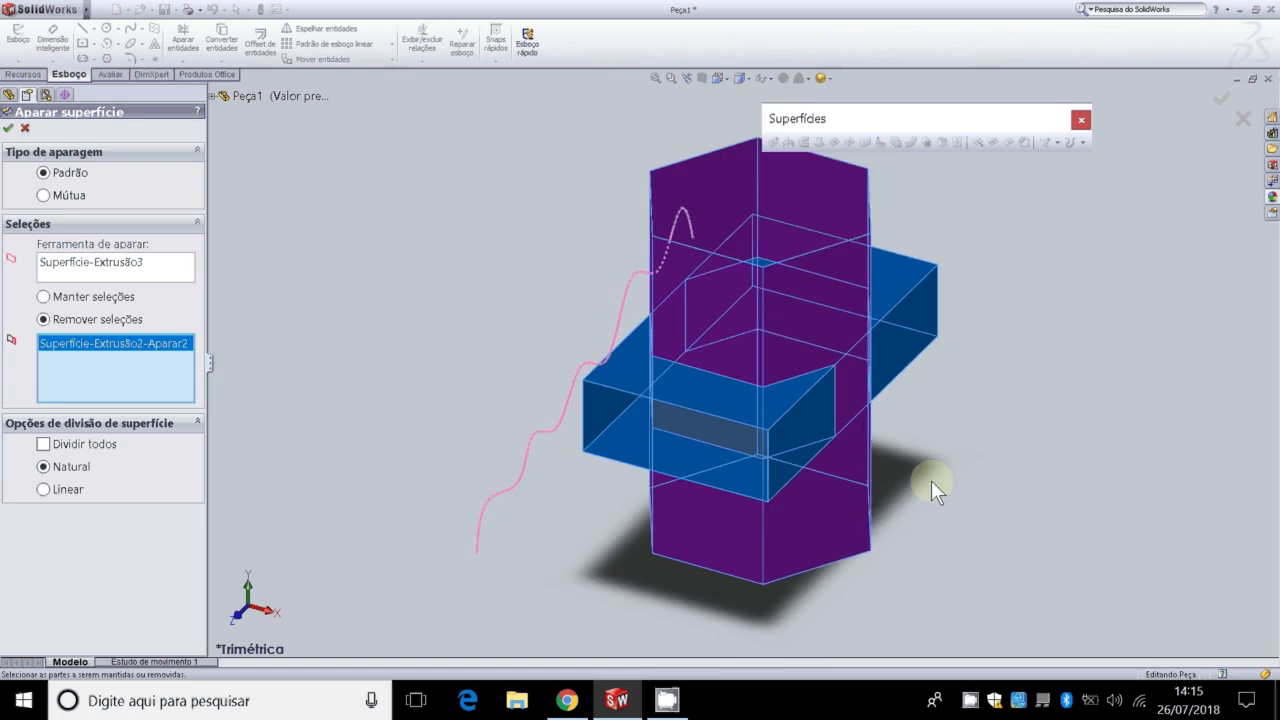
scroll(931, 480, "down", 2)
scroll(931, 480, "up", 2)
scroll(1007, 462, "up", 2)
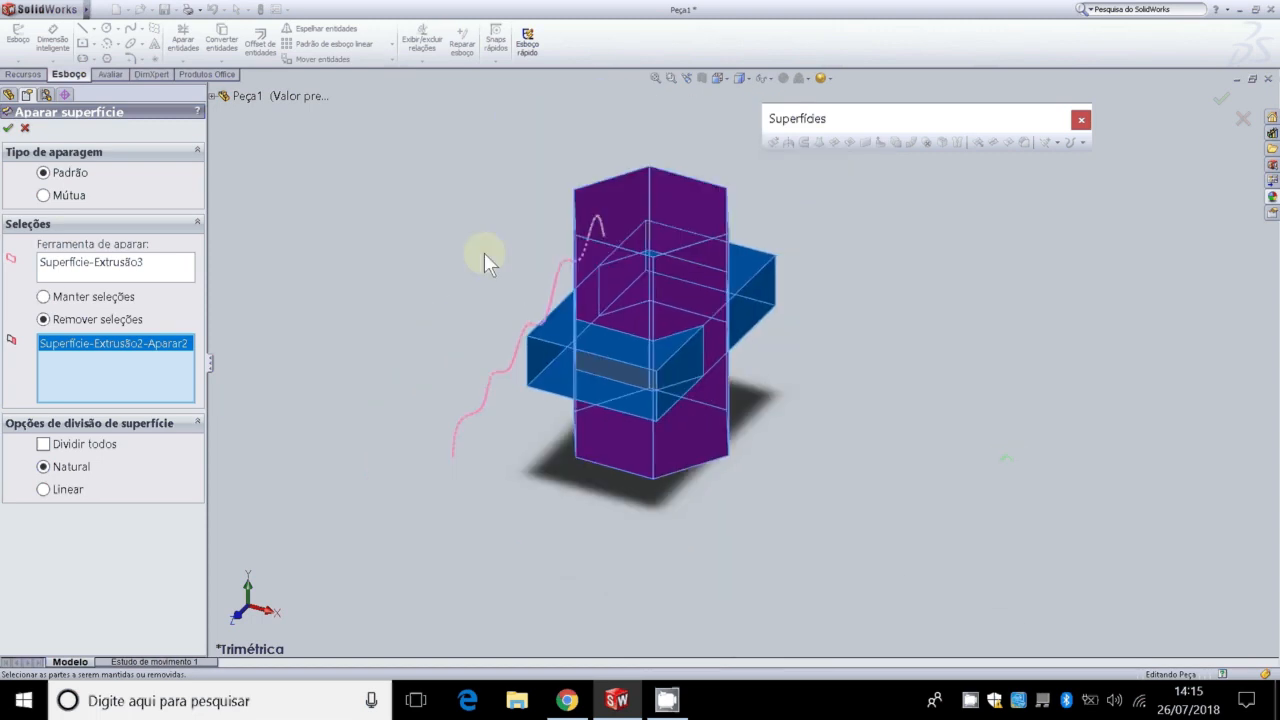
left_click(42, 300)
left_click(43, 320)
left_click(9, 129)
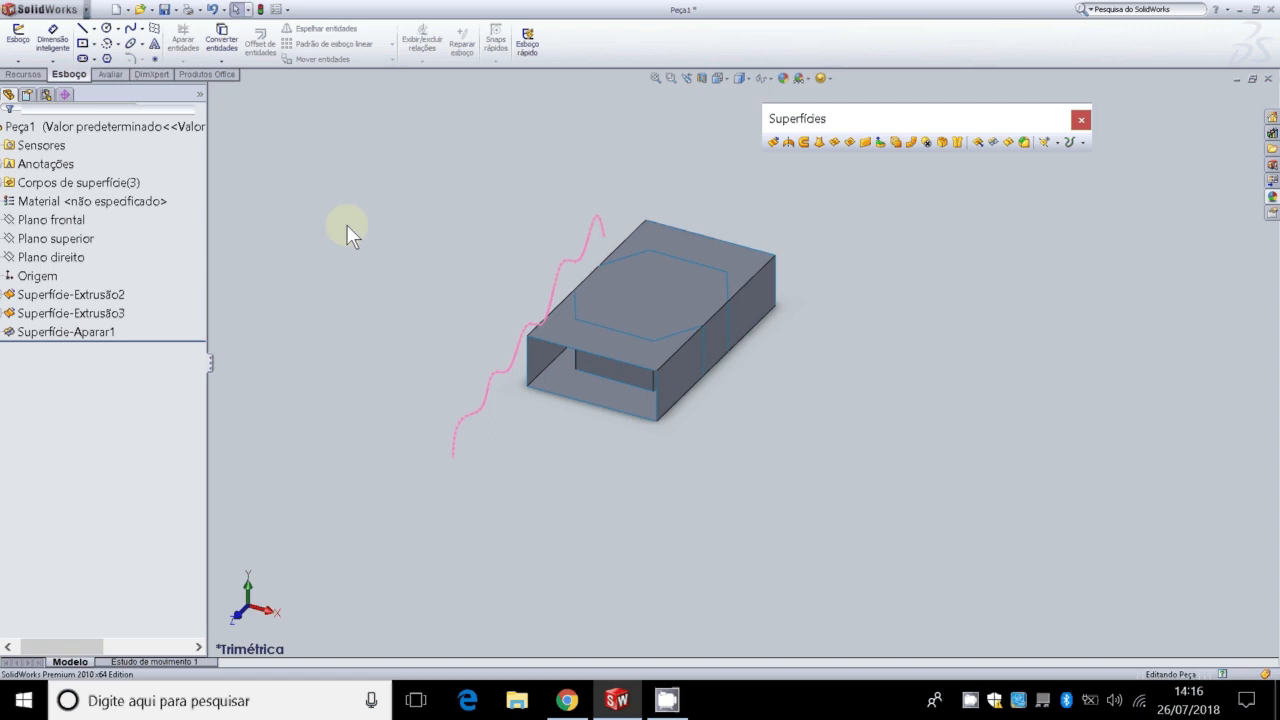
Step: Inspect the trimmed result from above and below, with the rectangular surface selected
scroll(490, 248, "down", 3)
scroll(1032, 619, "up", 2)
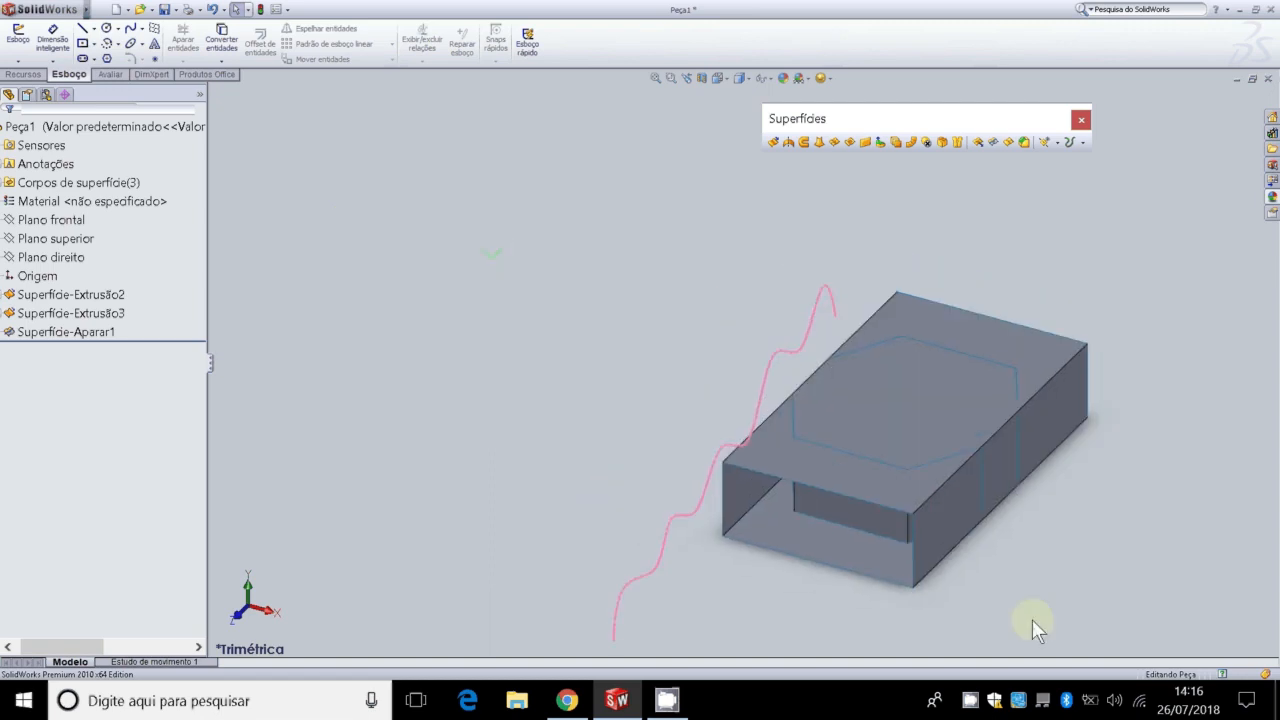
scroll(1032, 619, "down", 2)
left_click(644, 360)
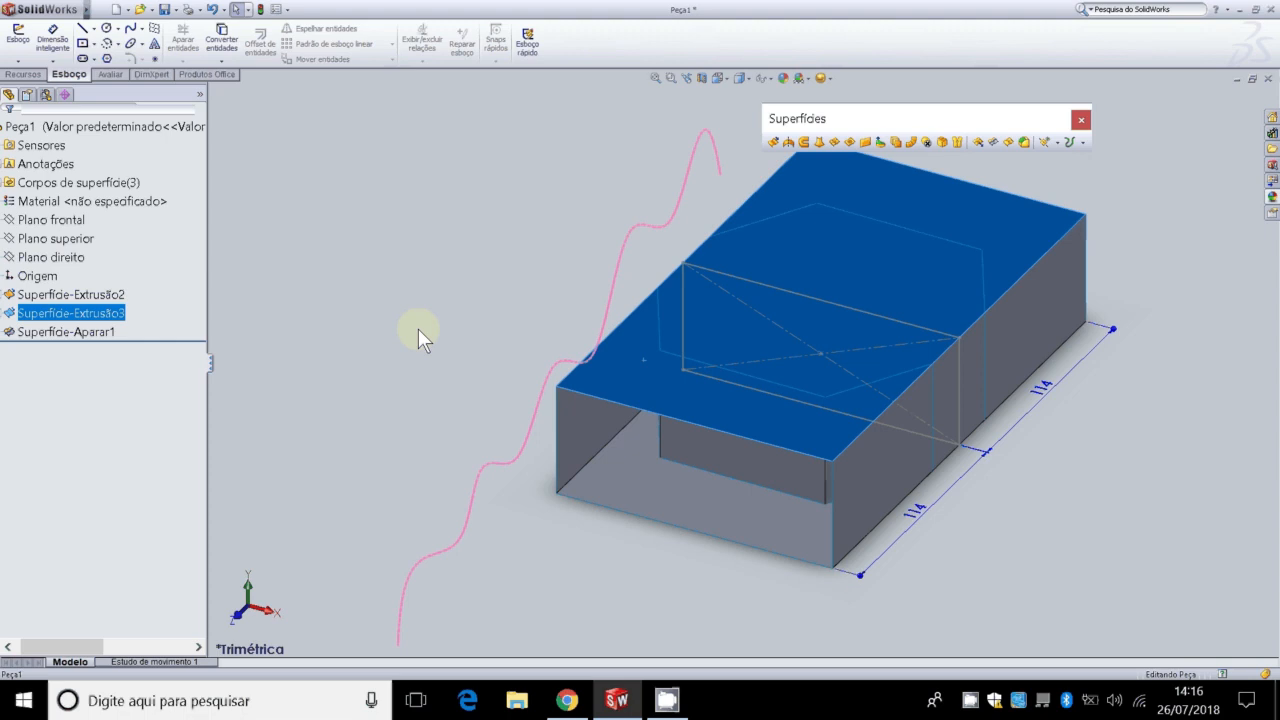
key("Down")
key("Down")
key("Down")
key("Down")
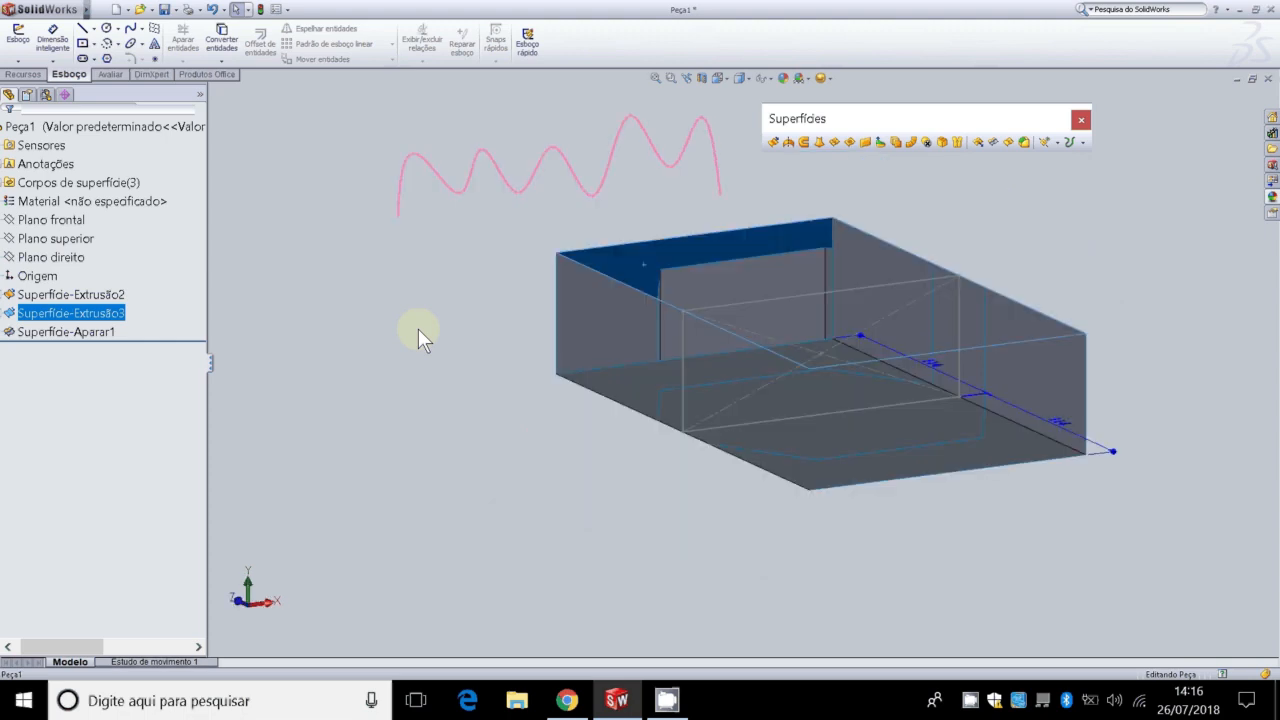
key("Up")
key("Up")
key("Up")
key("Up")
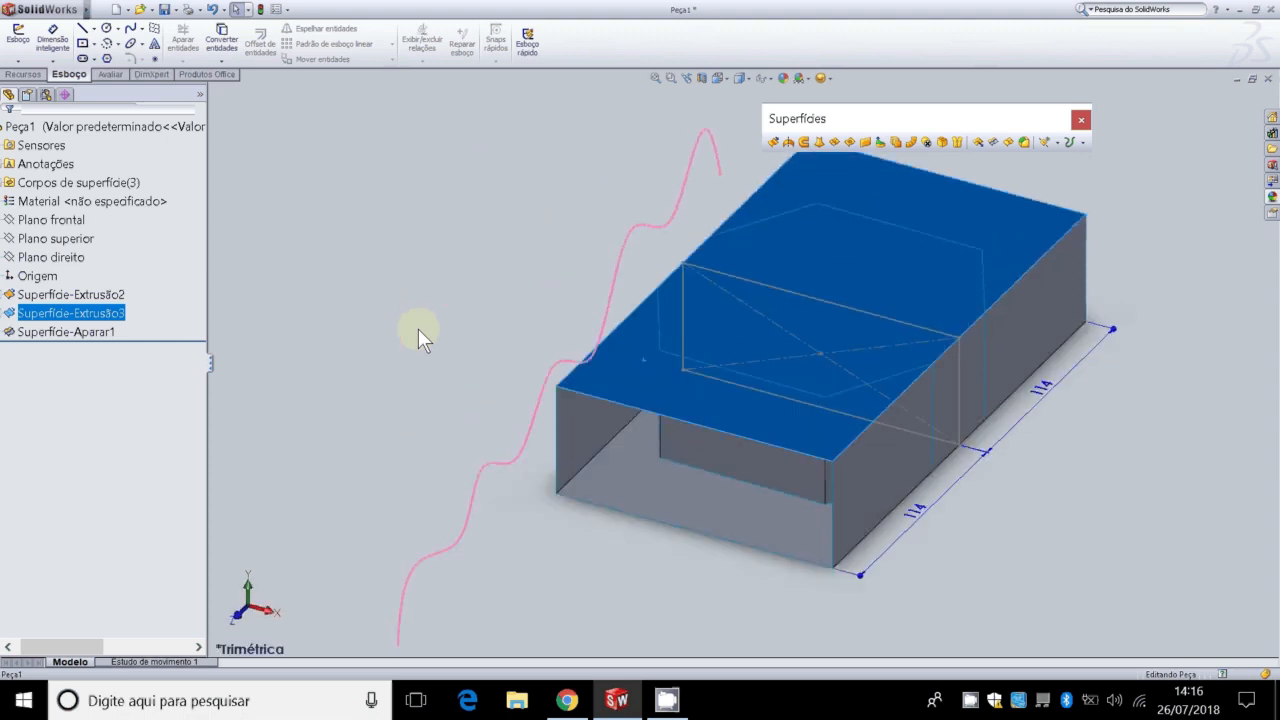
Step: Examine the rectangular extrusion and the remaining hexagonal walls, selecting the hexagonal surface in the model and in the feature tree
key("Down")
key("Down")
key("Up")
key("Up")
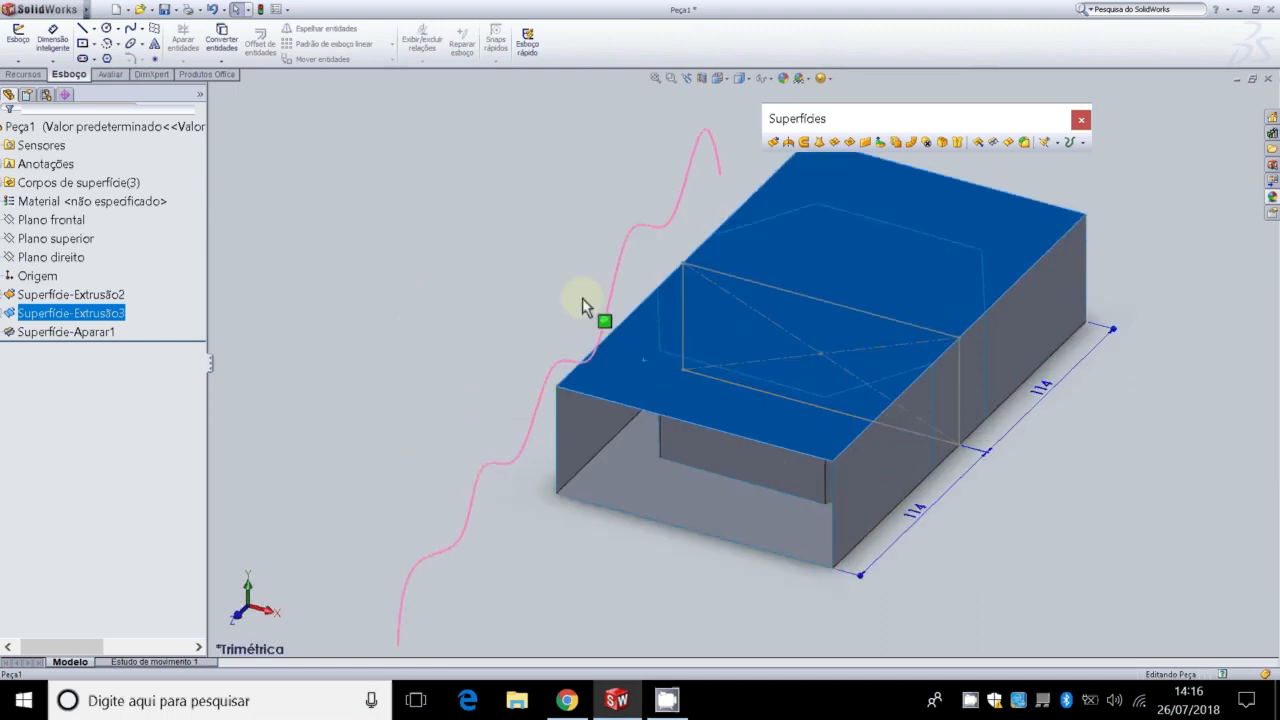
left_click(412, 267)
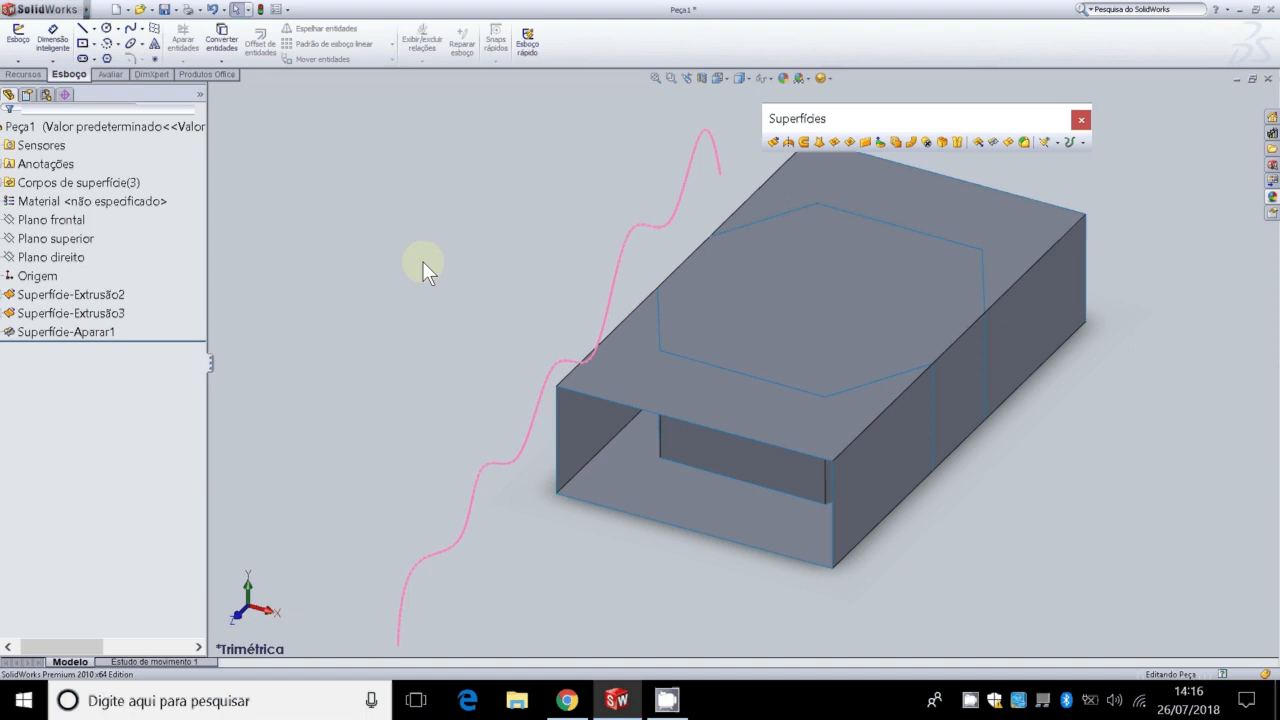
left_click(750, 468)
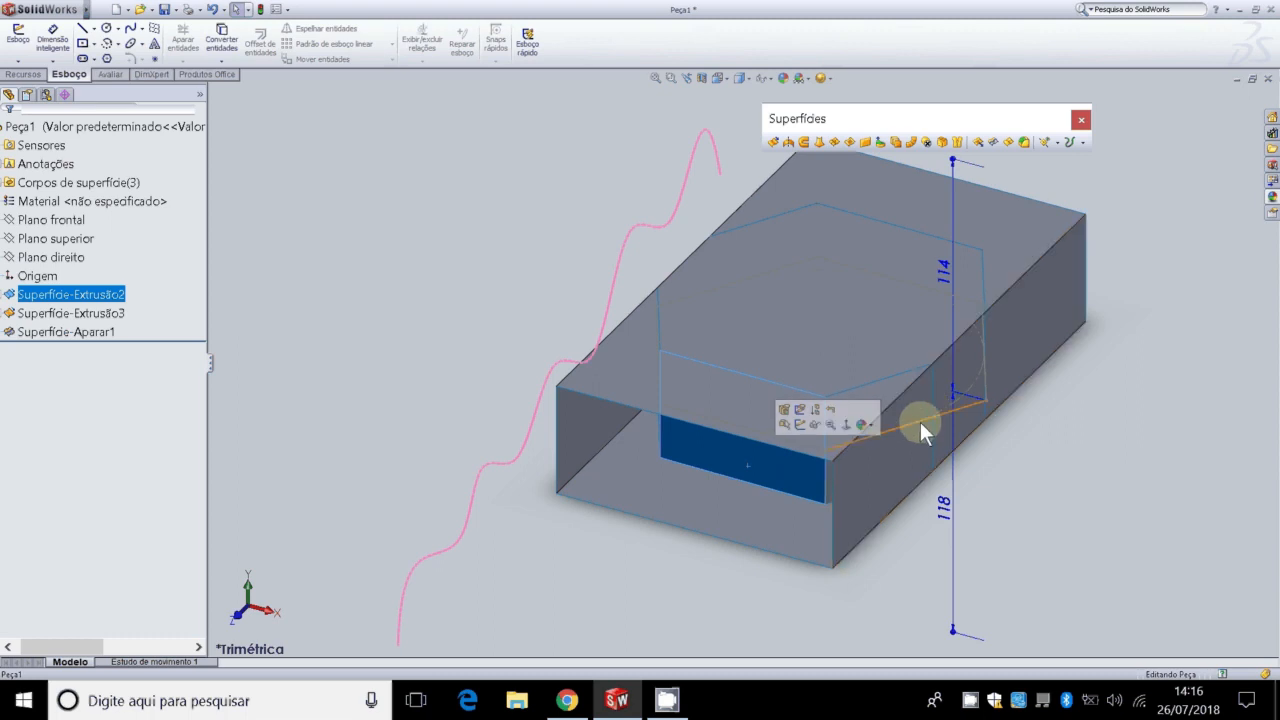
left_click(100, 293)
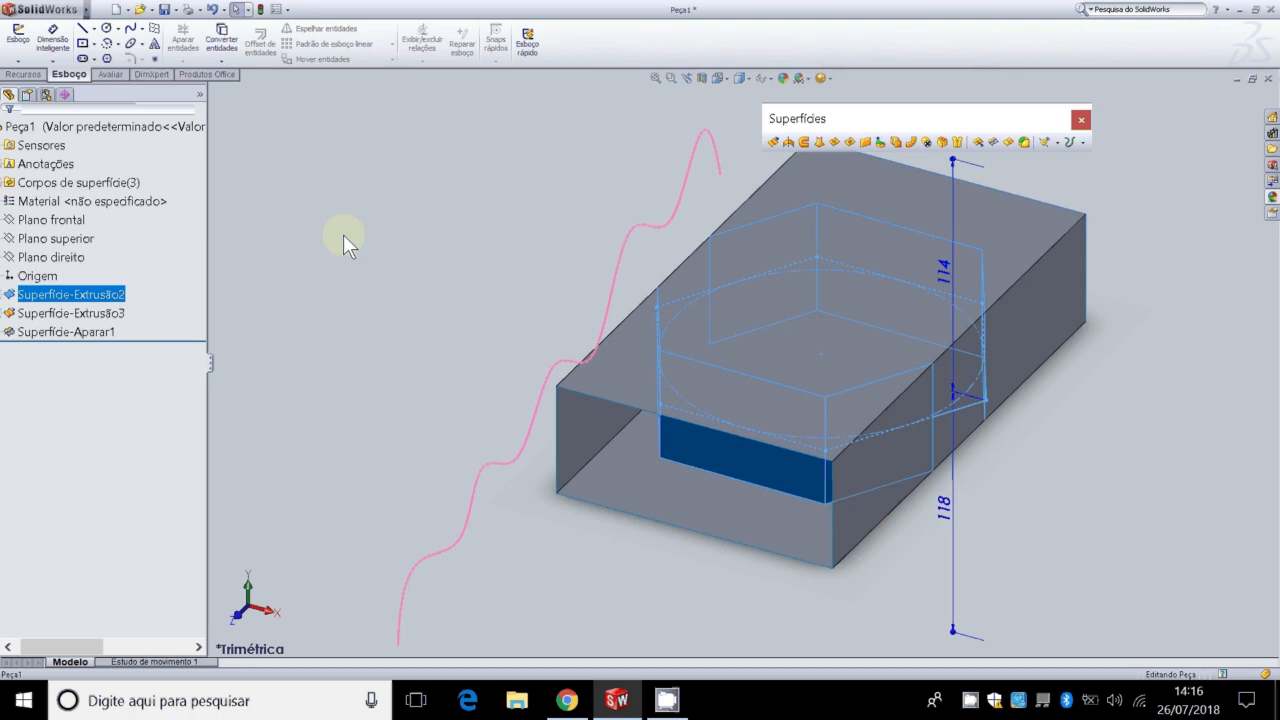
left_click(406, 227)
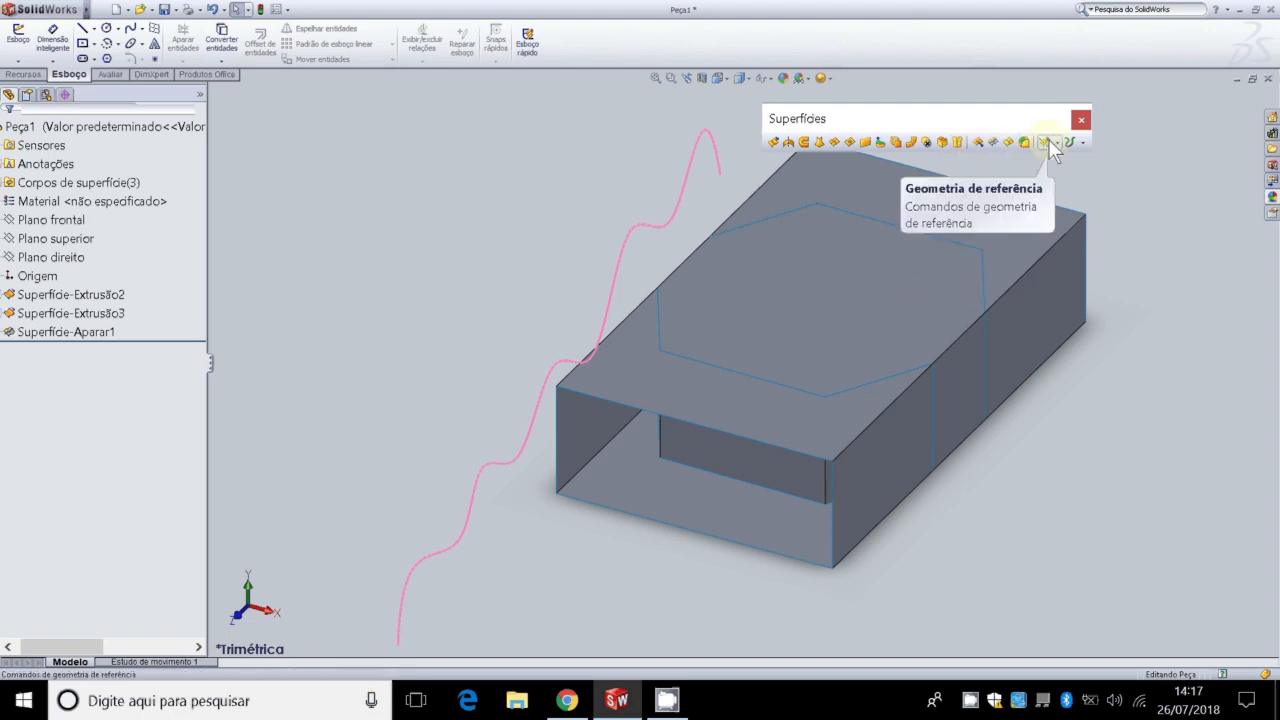
Step: Set up a standard (Padrão) surface trim with the front hexagonal wall as trim tool, marking the rectangular surface's protruding front part for removal
left_click(993, 142)
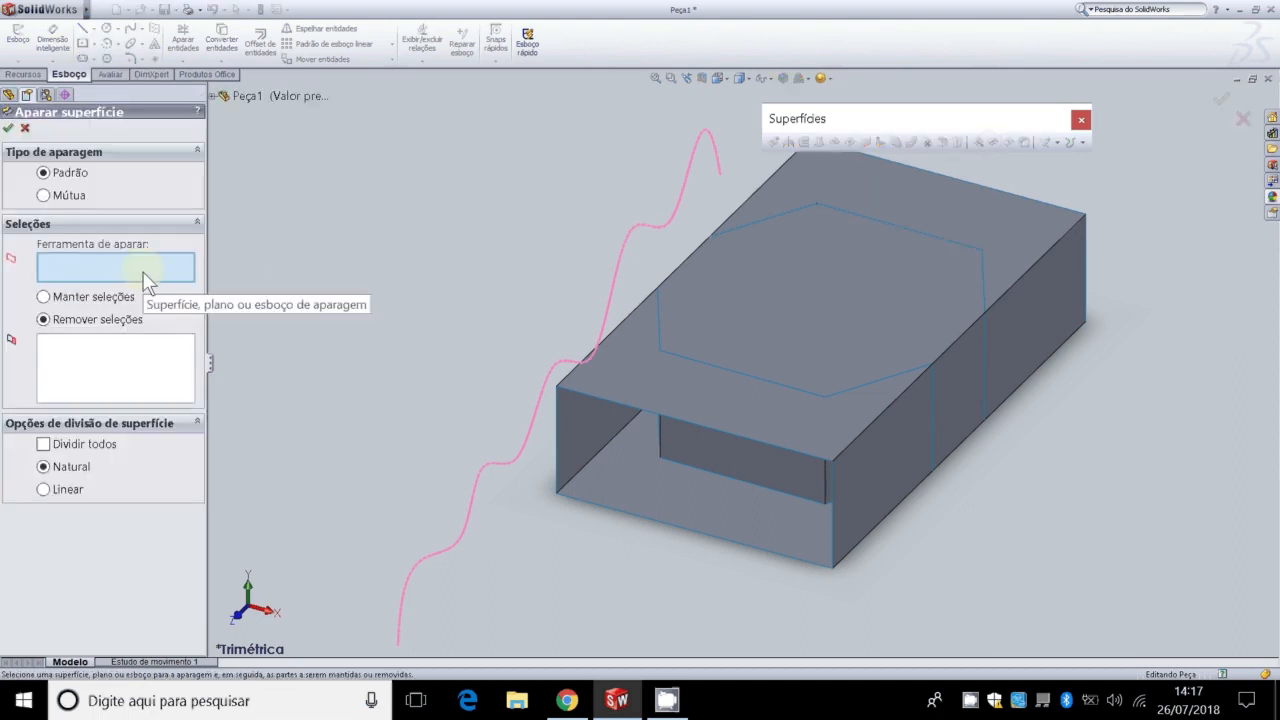
left_click(716, 466)
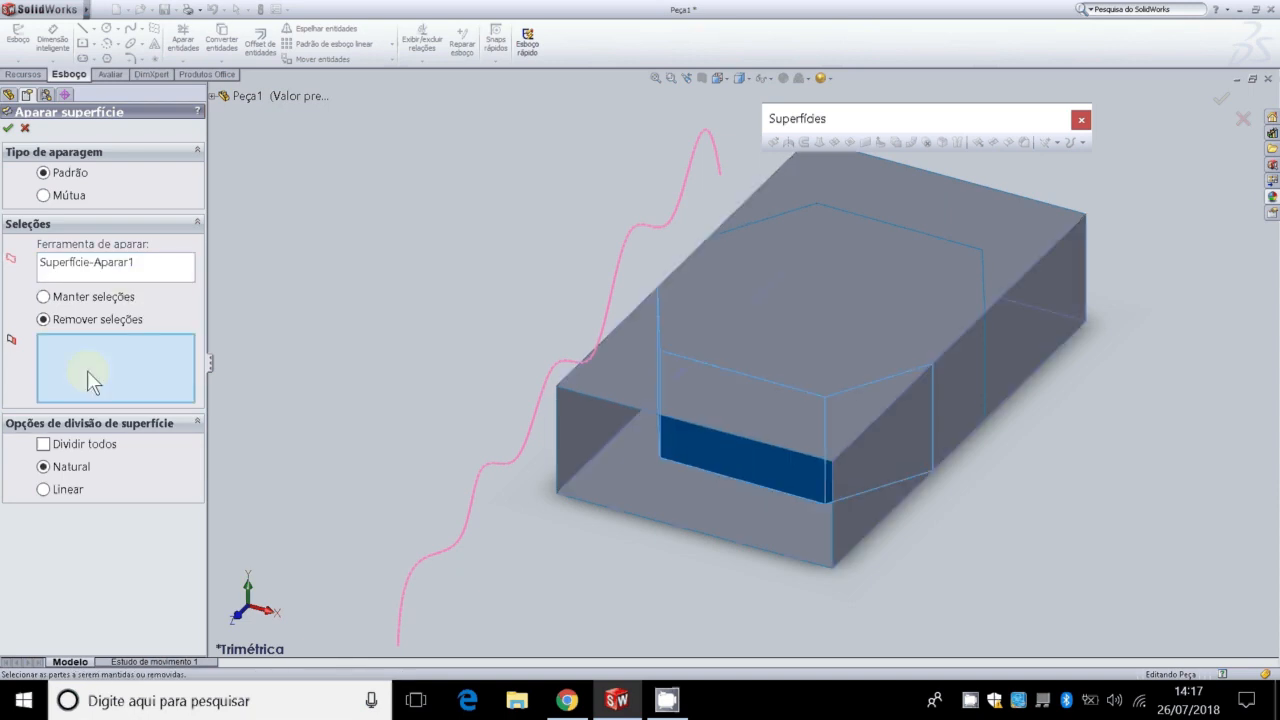
left_click(590, 390)
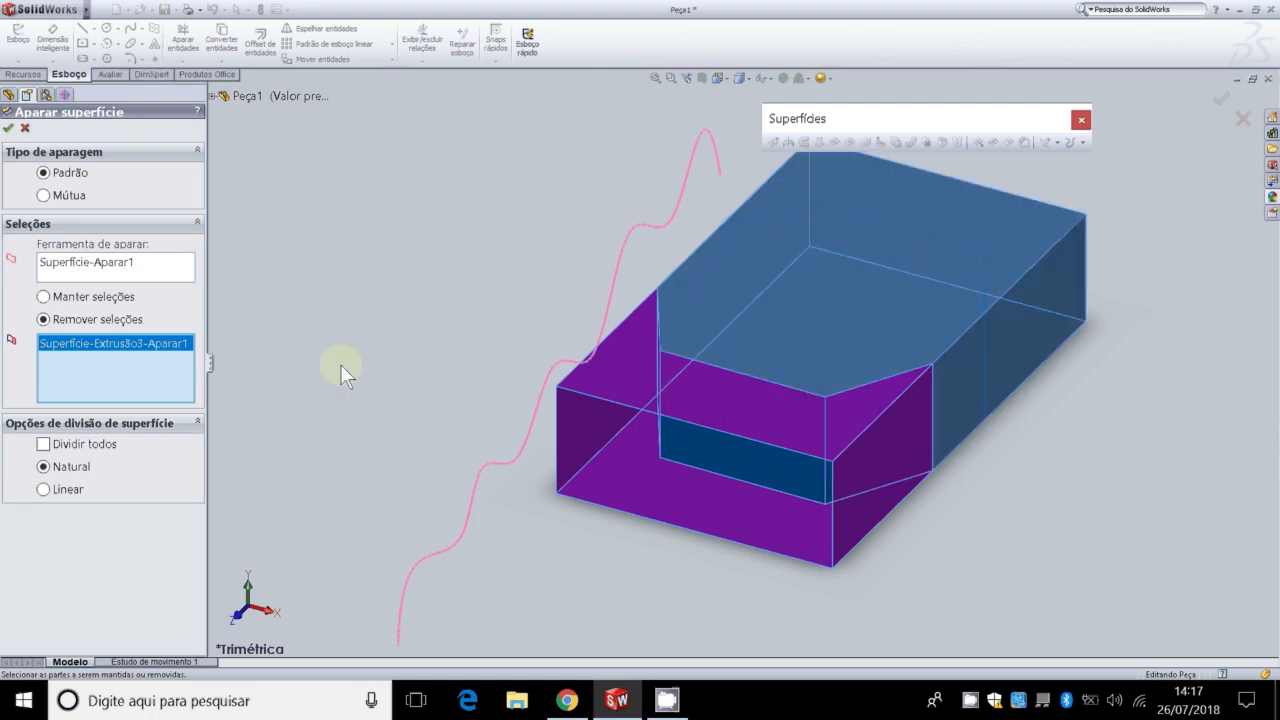
Step: Try the rear hexagonal wall as the trim tool instead of the front one
left_click(170, 262)
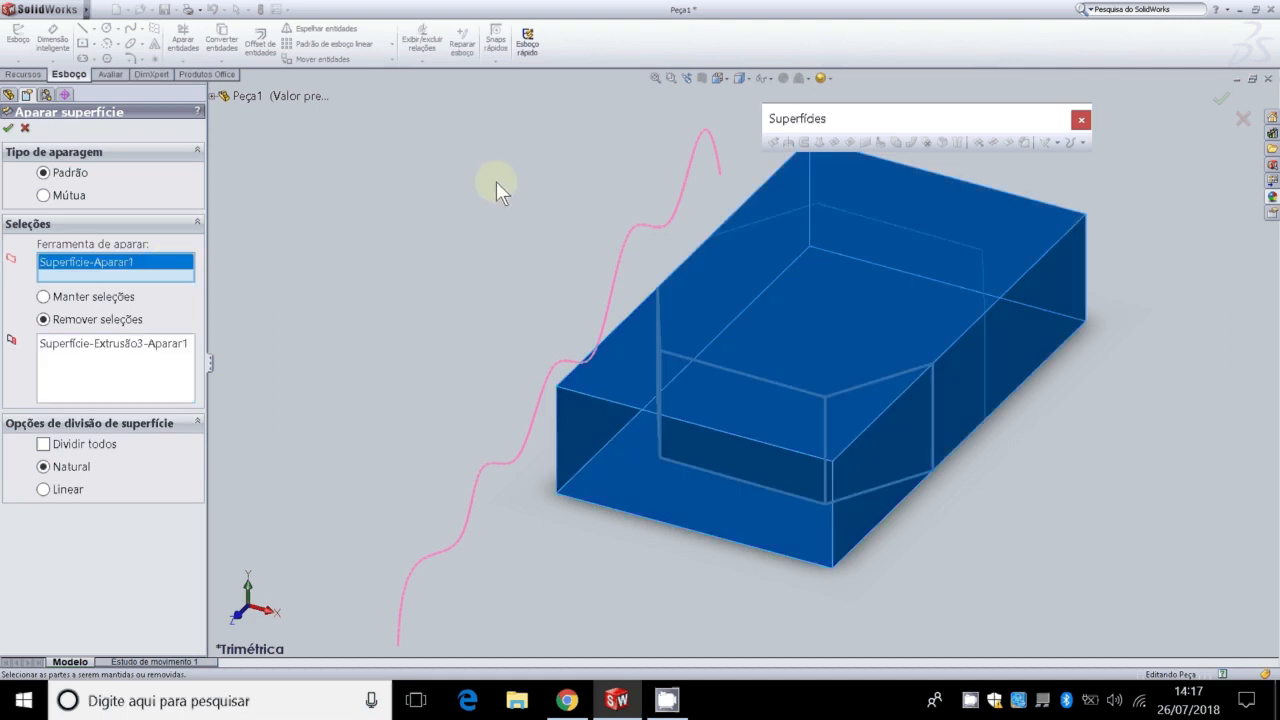
key("Down")
key("Down")
key("Down")
key("Down")
key("Down")
key("Down")
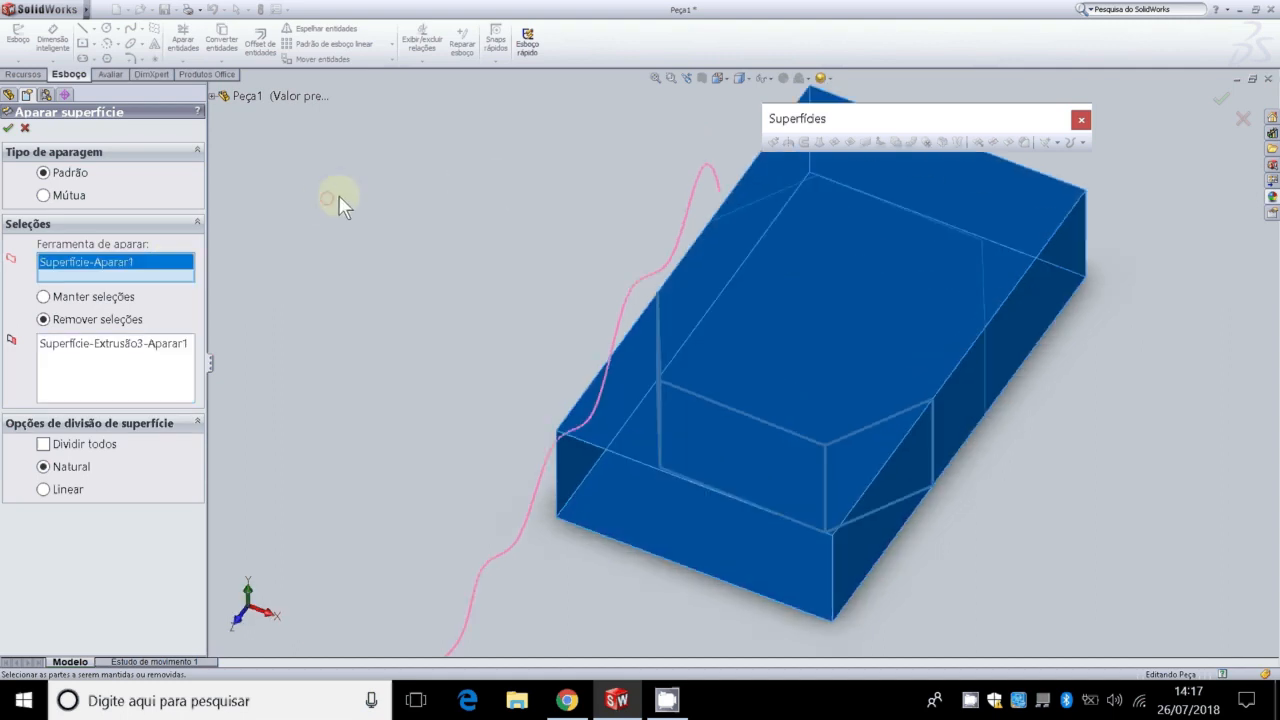
key("Down")
key("Down")
key("Down")
key("Down")
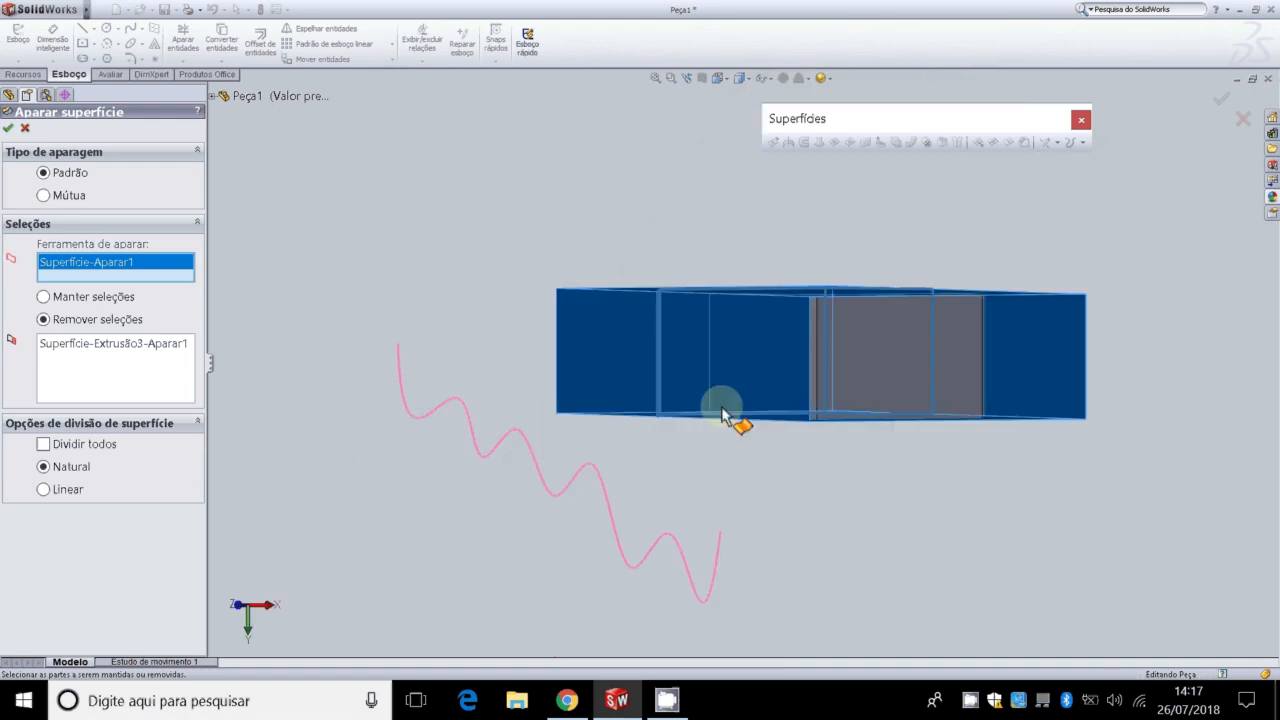
left_click(948, 374)
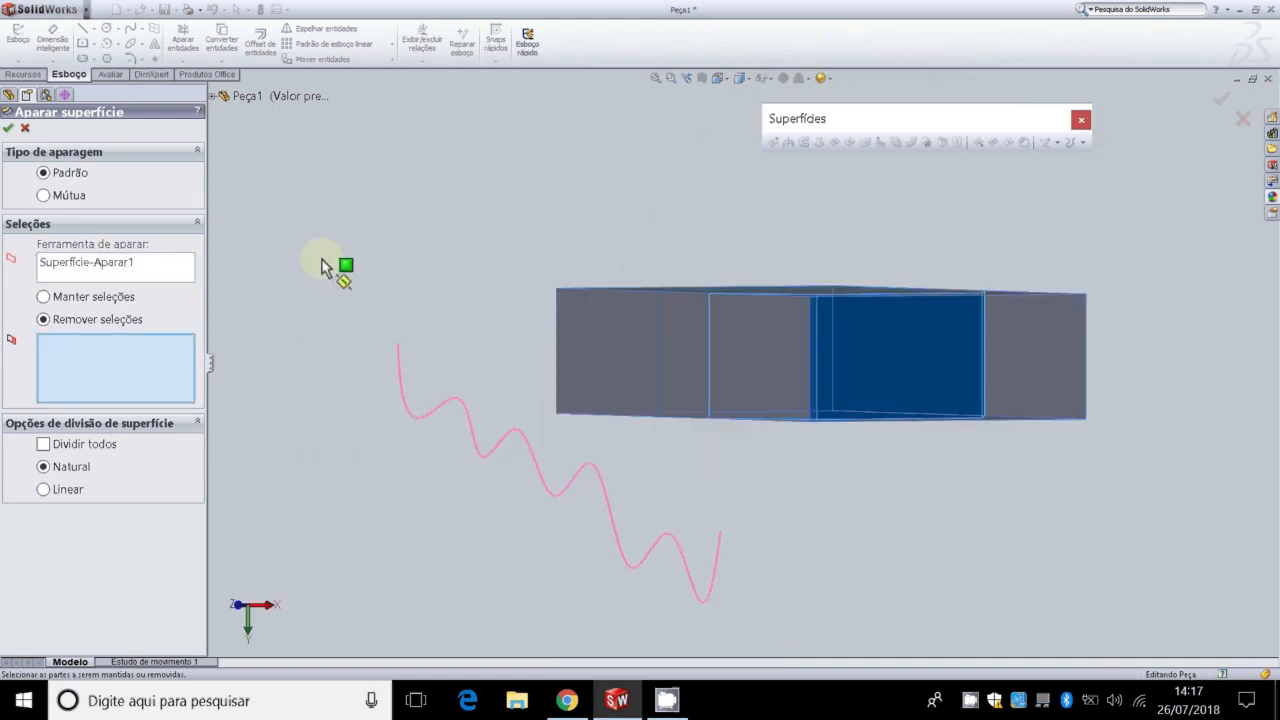
key("ctrl+7")
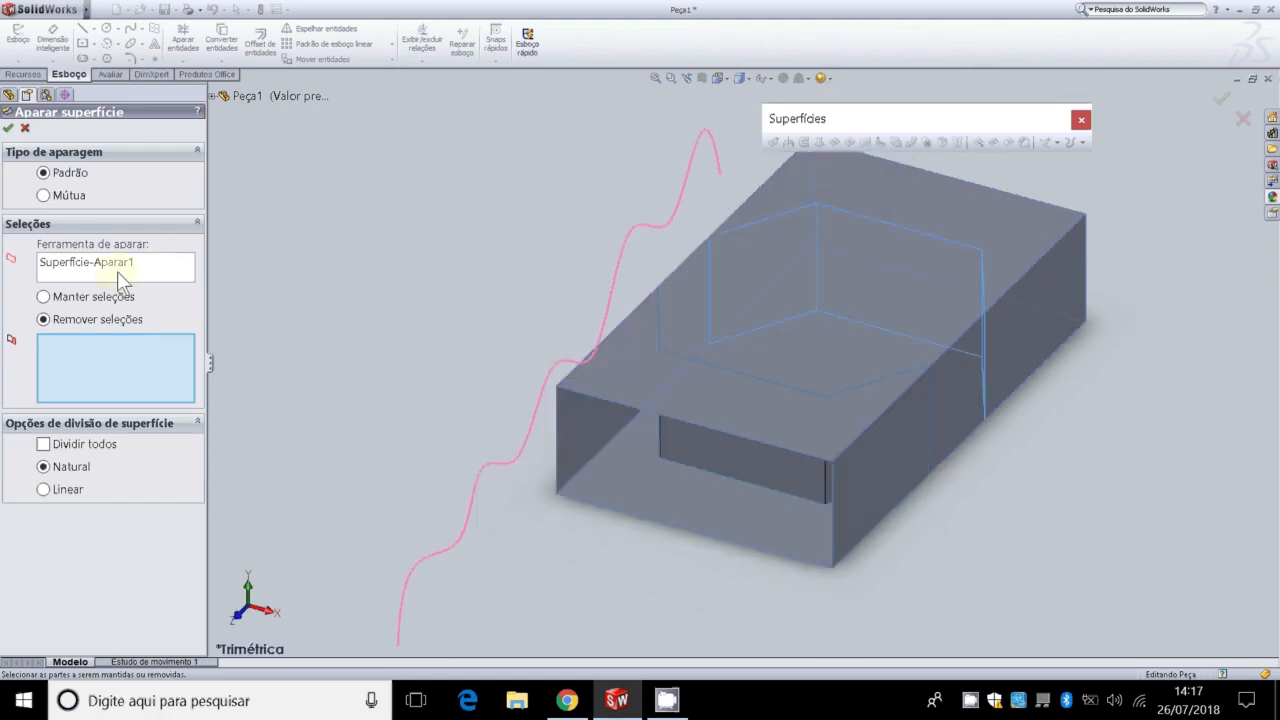
Step: Trim the rectangular surface with the front hexagonal wall, removing the part that protrudes in front of it
left_click(117, 265)
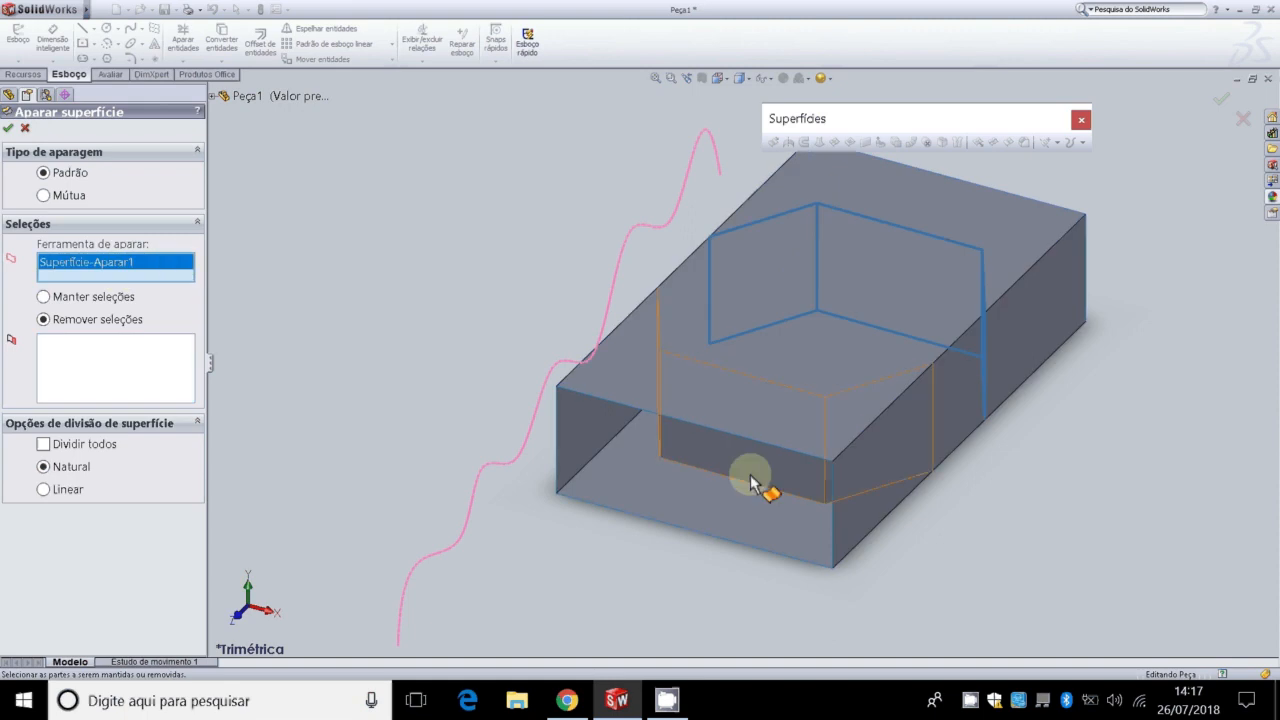
left_click(158, 385)
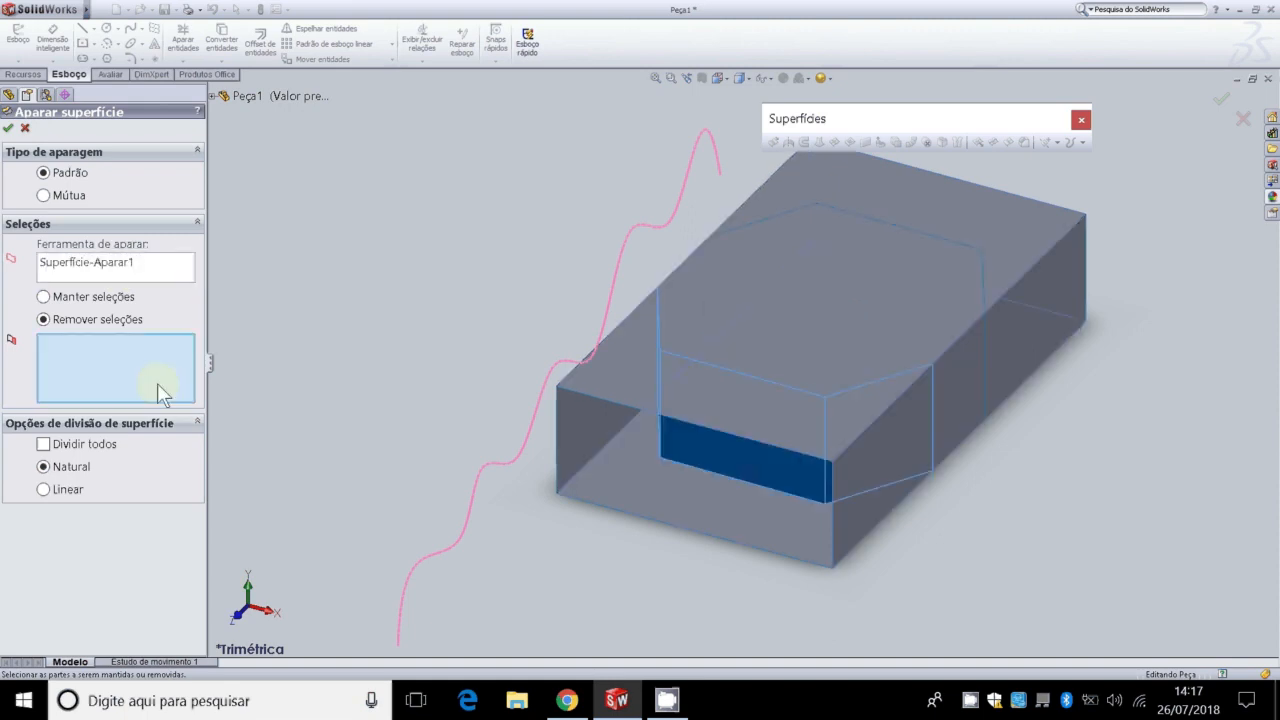
left_click(593, 387)
left_click(8, 128)
left_click(492, 218)
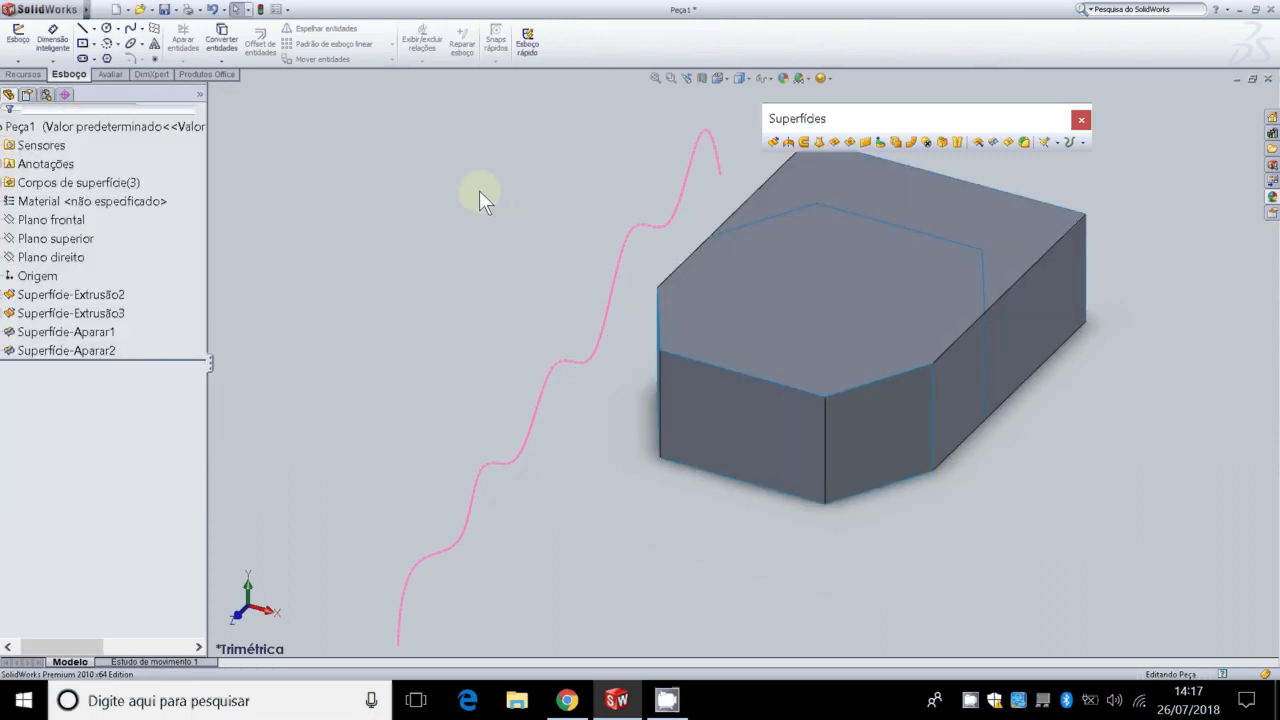
Step: Trim the rectangular surface with the rear hexagonal wall as a standard (Padrão) trim tool, removing the part that protrudes behind it
key("shift+Down")
key("shift+Down")
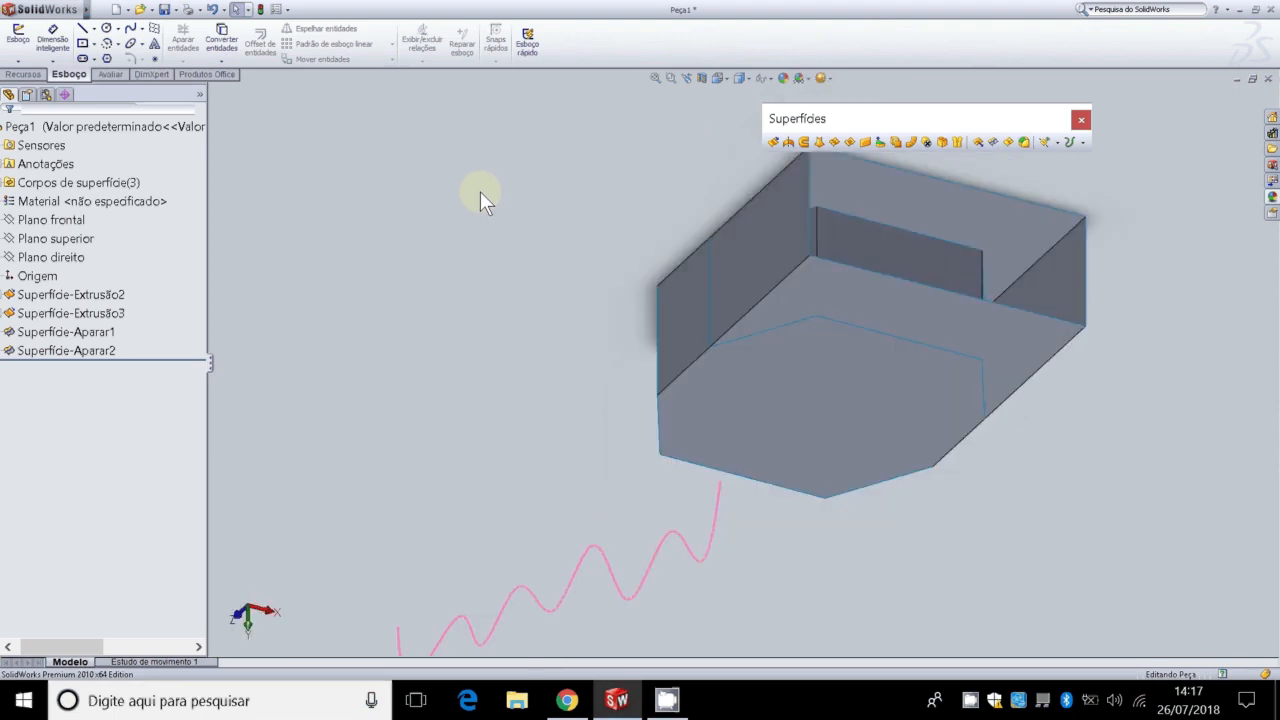
left_click(996, 139)
left_click(914, 291)
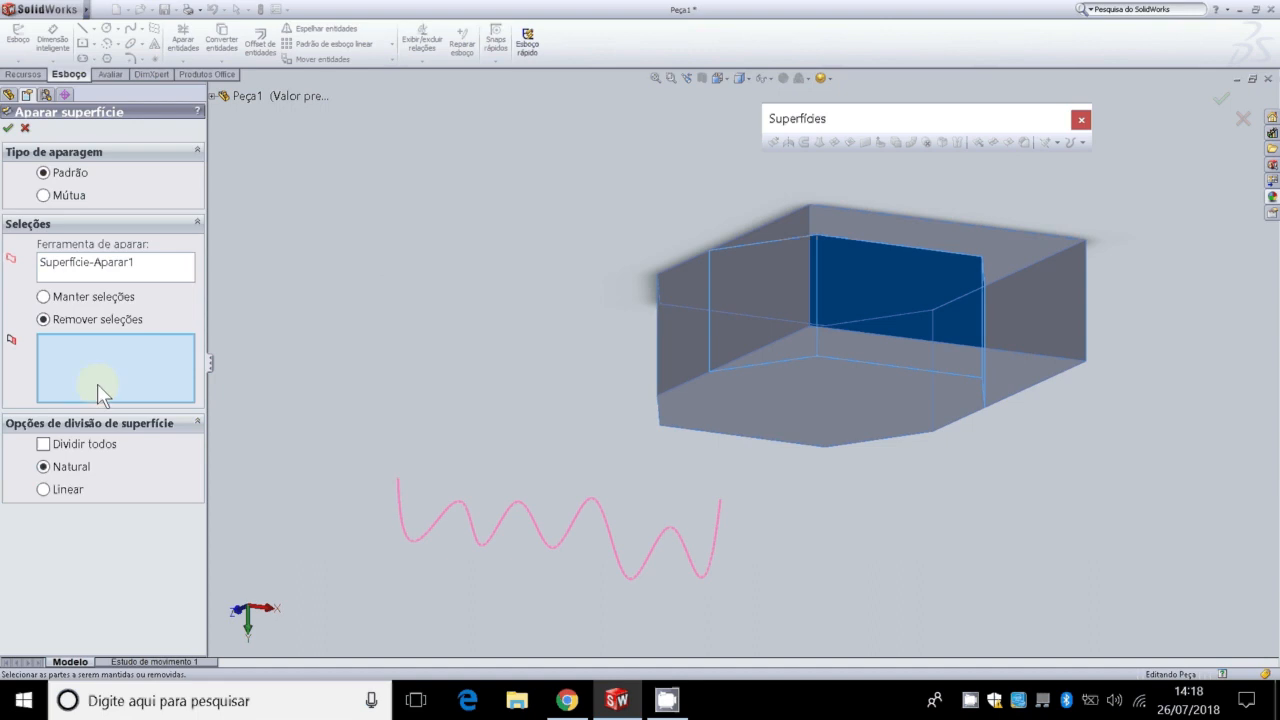
middle_click_drag(679, 230, 679, 266)
left_click(917, 258)
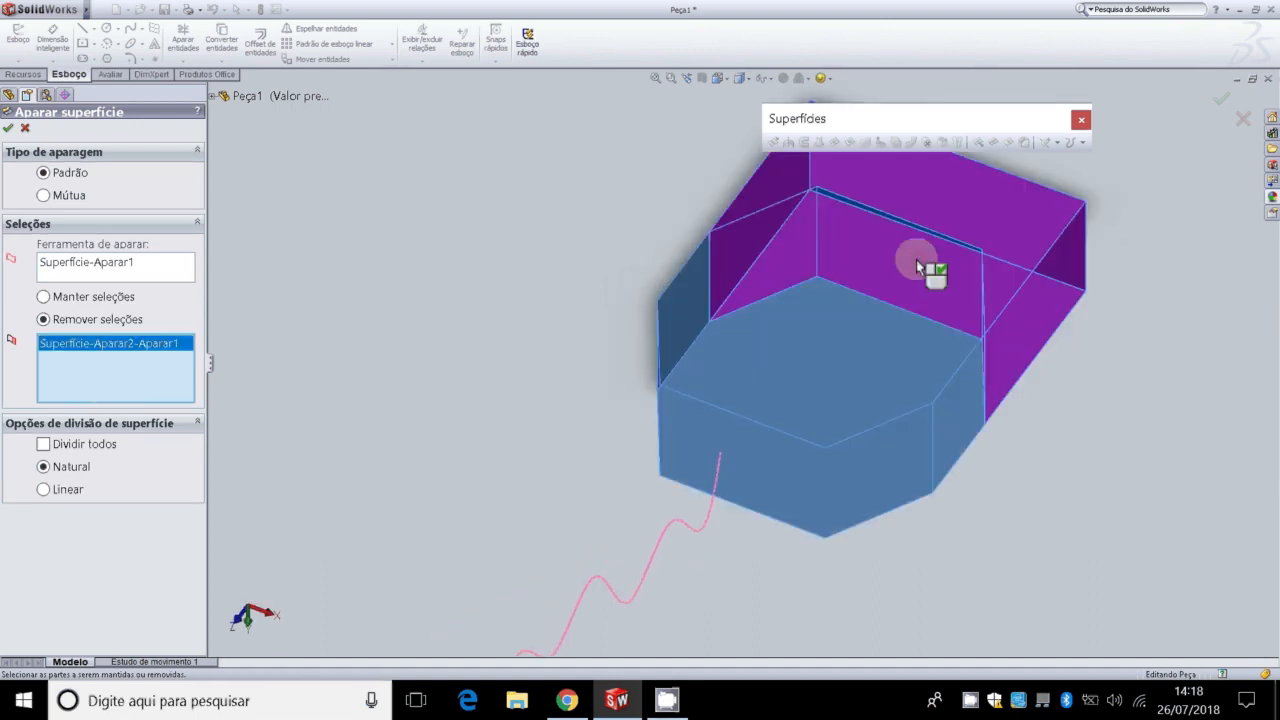
right_click(917, 265)
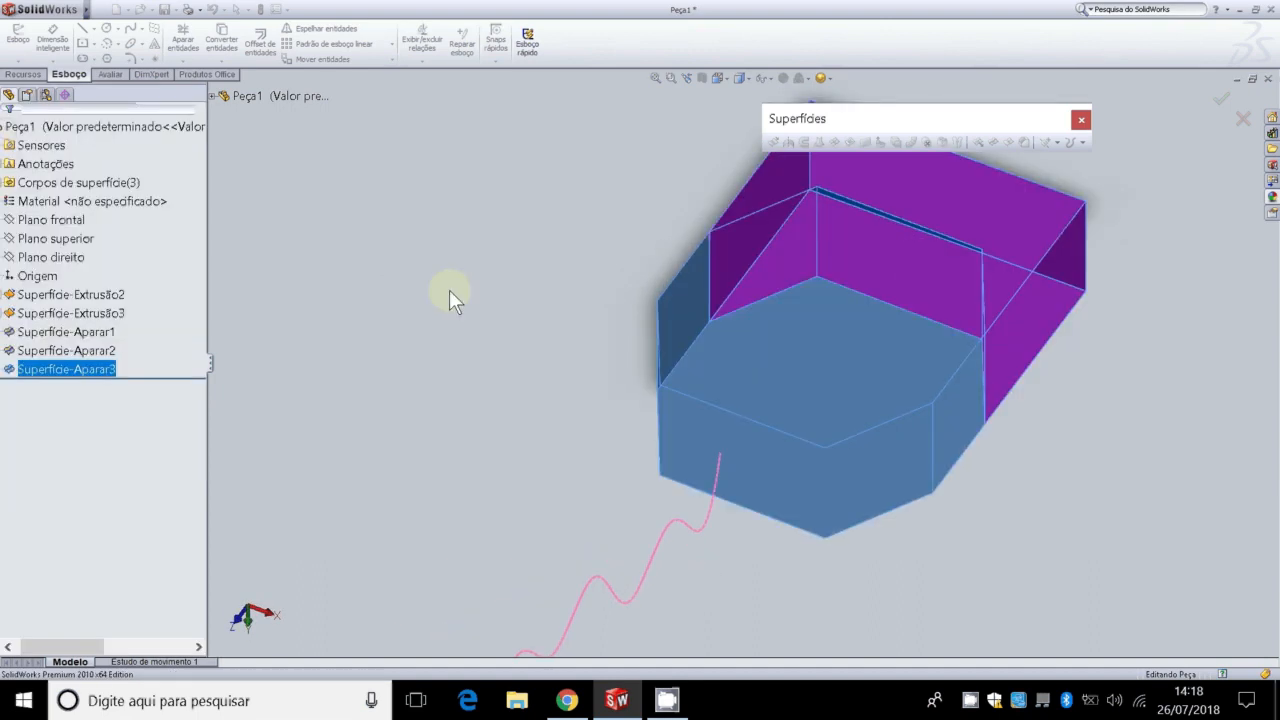
Step: Inspect the fully trimmed body from below and above
scroll(423, 275, "up", 2)
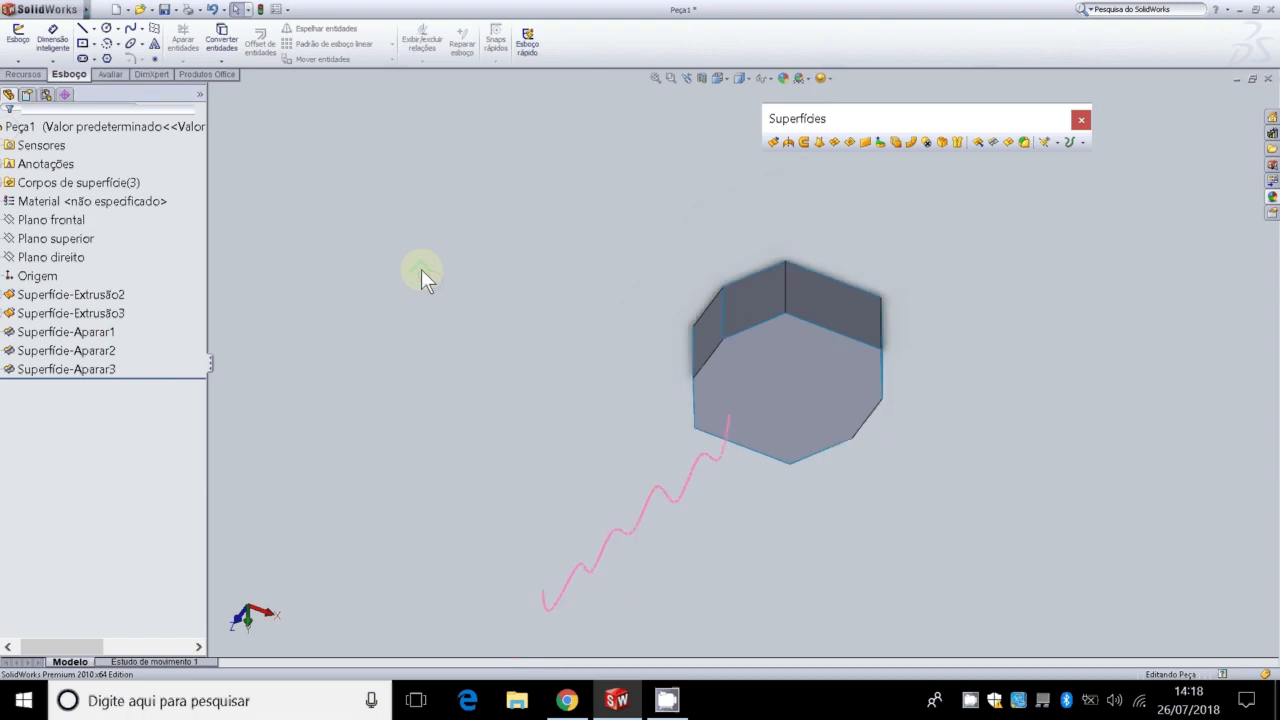
key("Up")
key("Up")
key("Up")
key("Up")
key("Up")
key("Up")
key("Up")
key("Up")
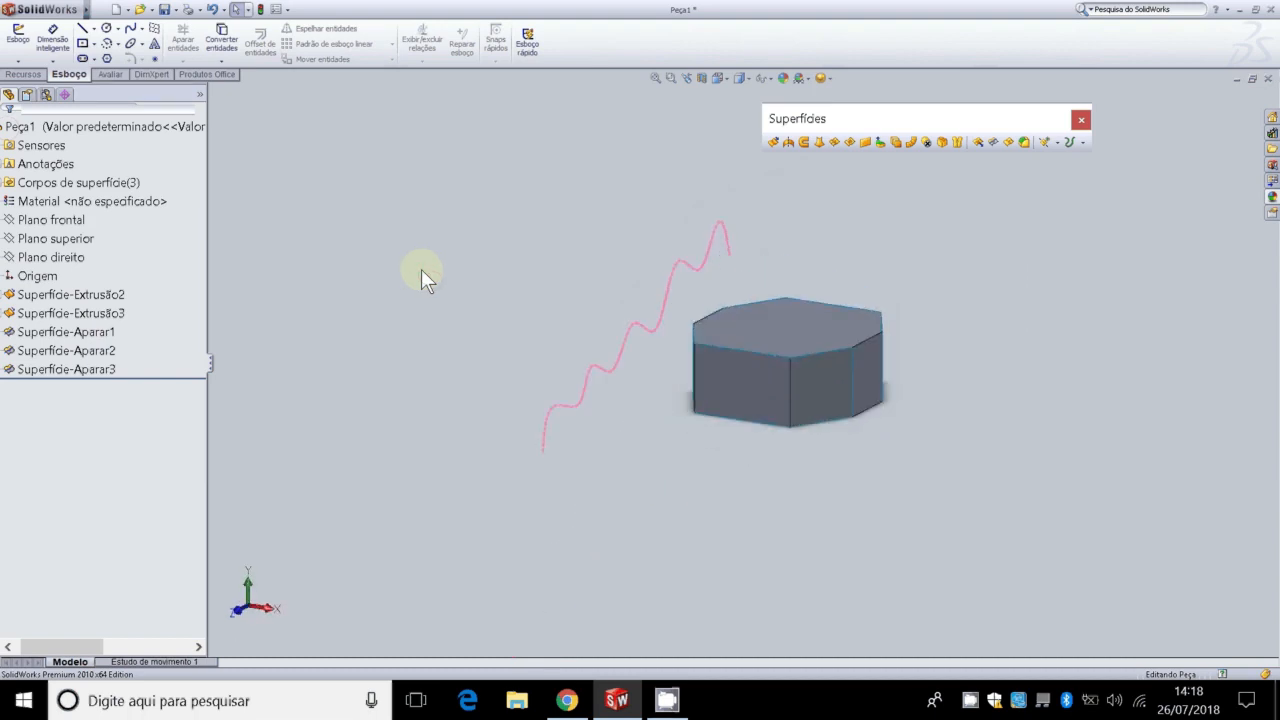
key("Down")
key("Up")
left_click(670, 703)
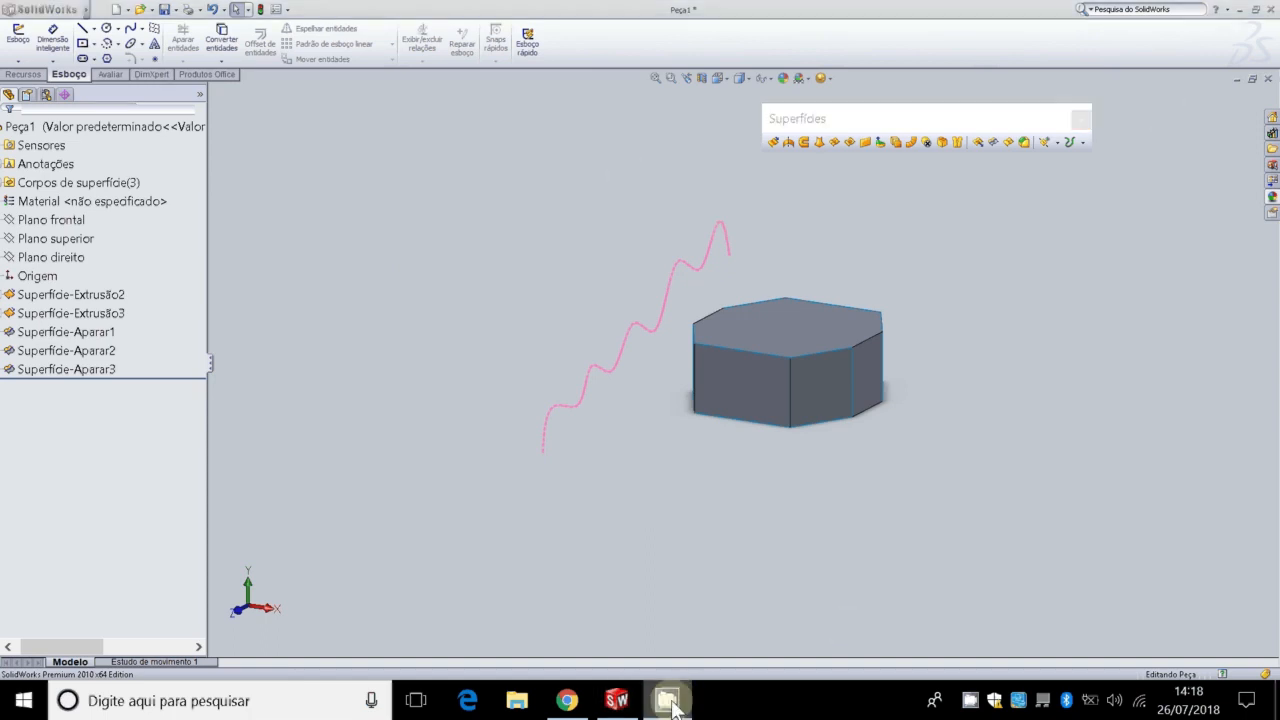